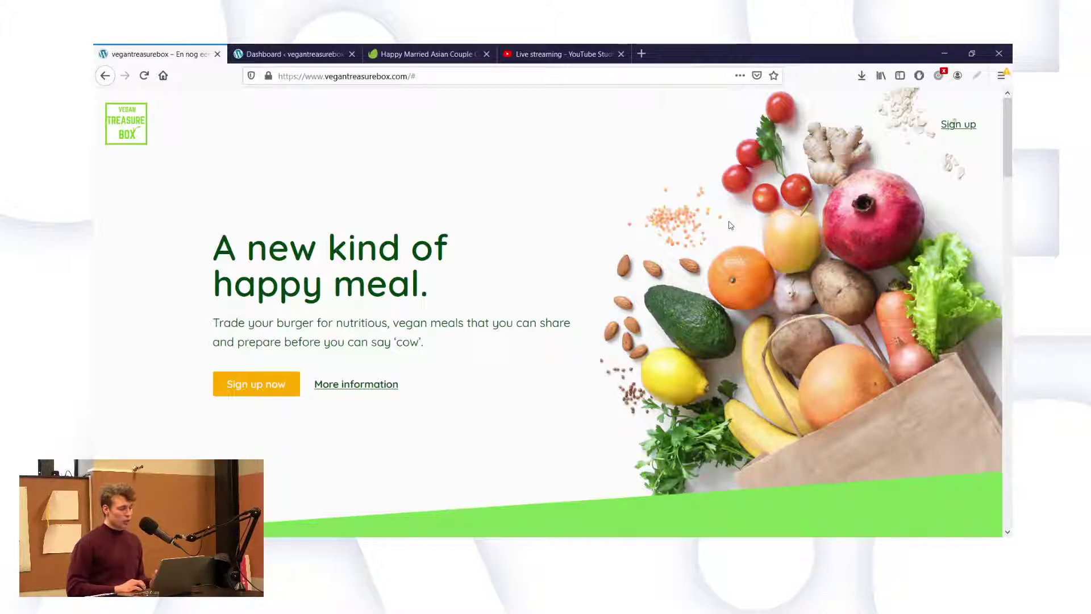
Bring up the Envato page for the 6577 × 4385 Happy Married Asian Couple cooking photo.
click(414, 53)
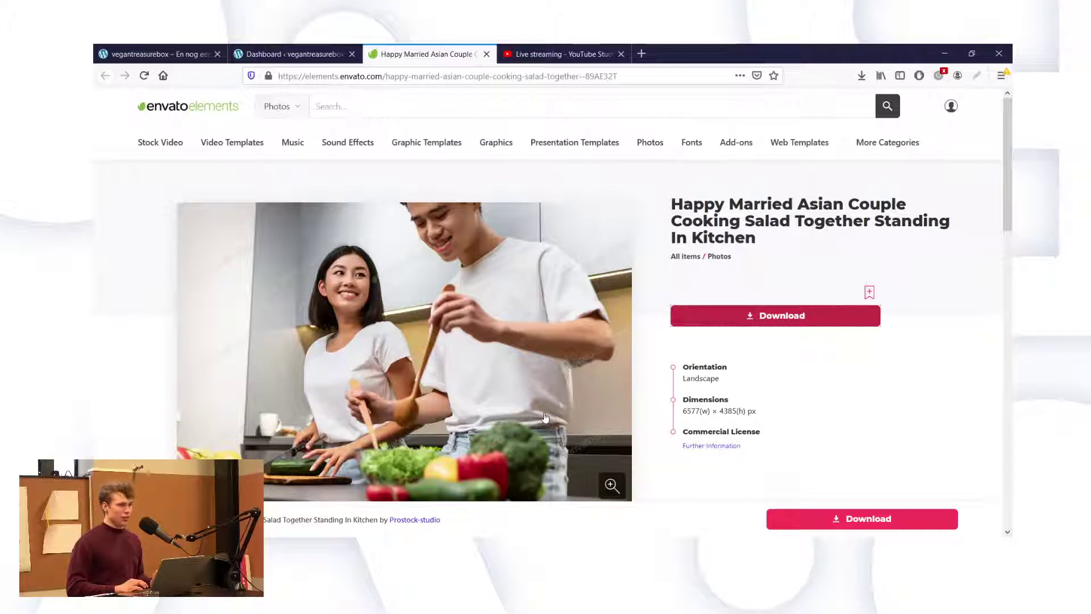
Add the cooking-couple photo to a new project named 'Vegan Treasure Box' and download it.
click(752, 321)
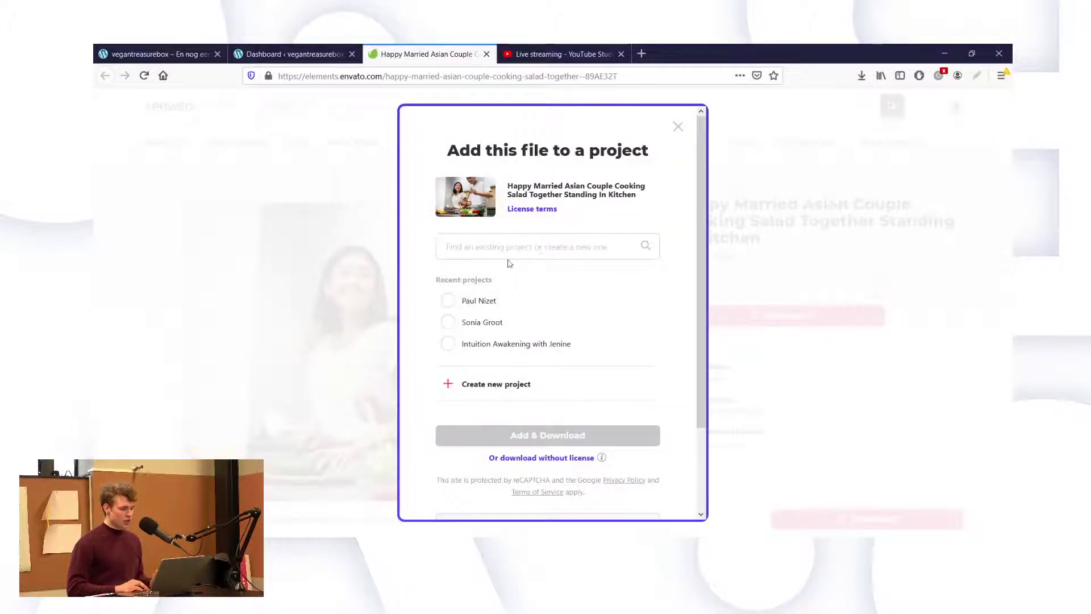
click(503, 384)
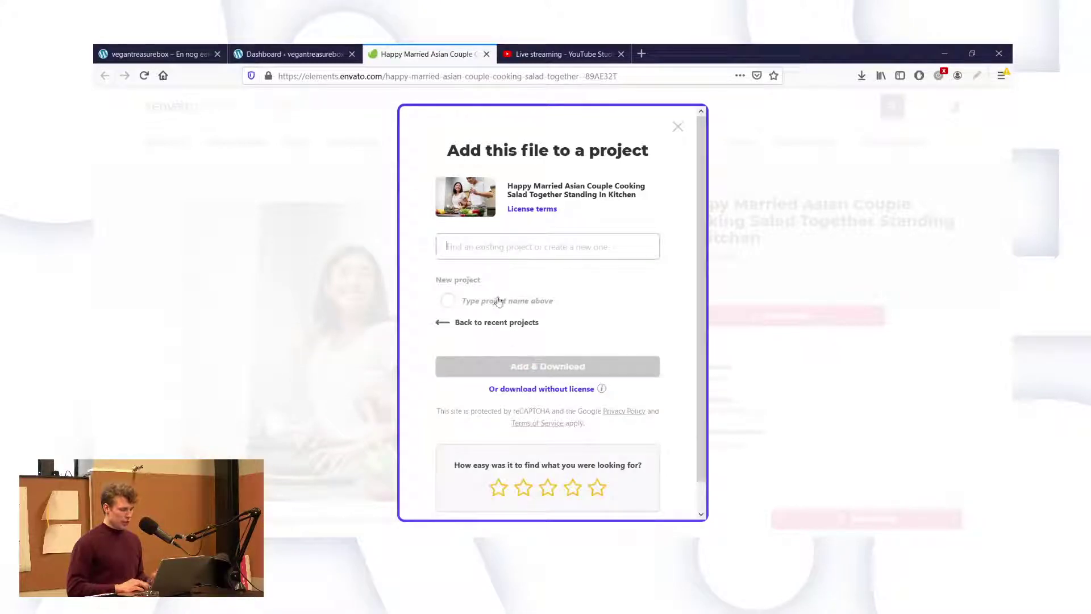
text(Vegan Tre)
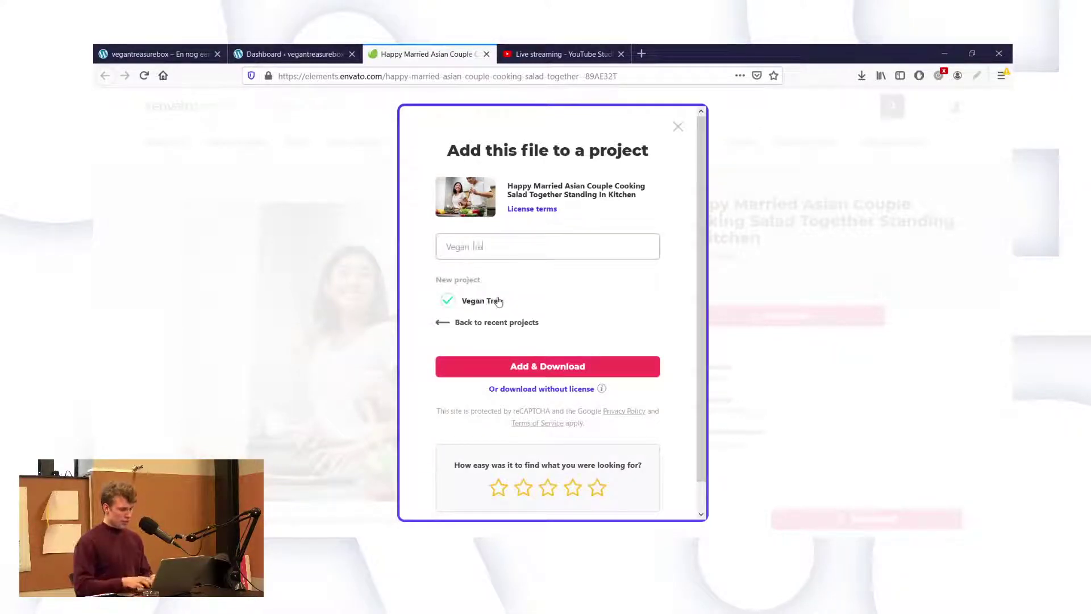
text(asure Box)
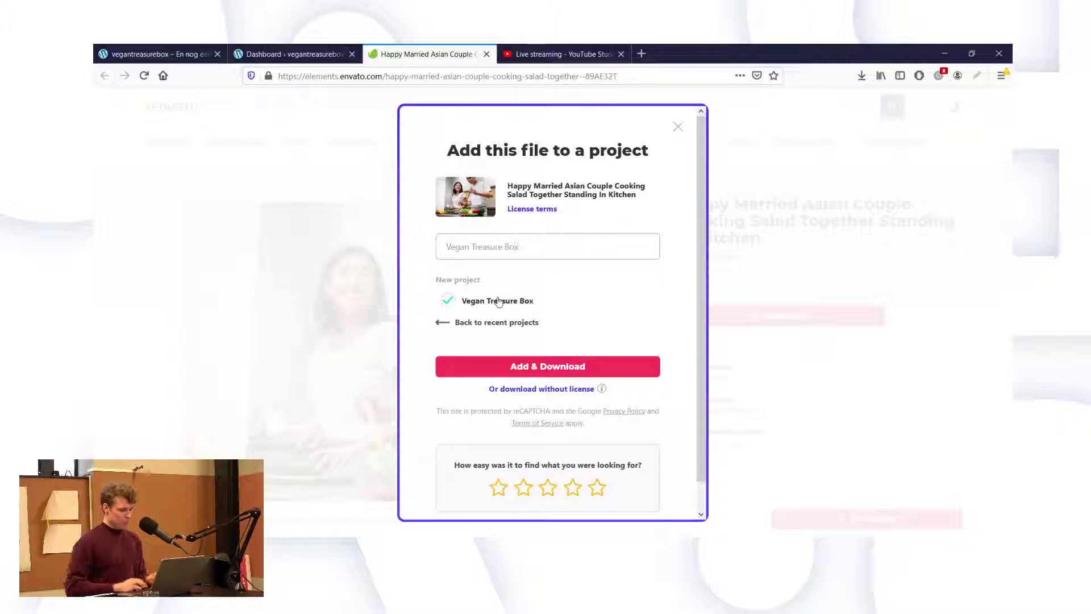
click(488, 367)
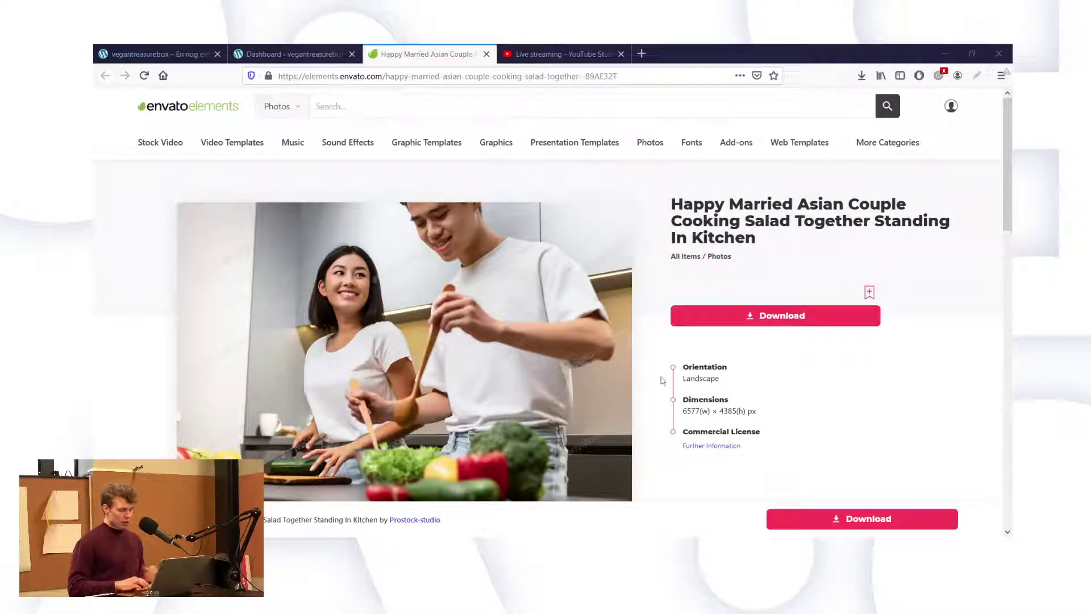
Download the cooking-couple photo from Envato, then switch over to Photoshop's home screen.
click(682, 316)
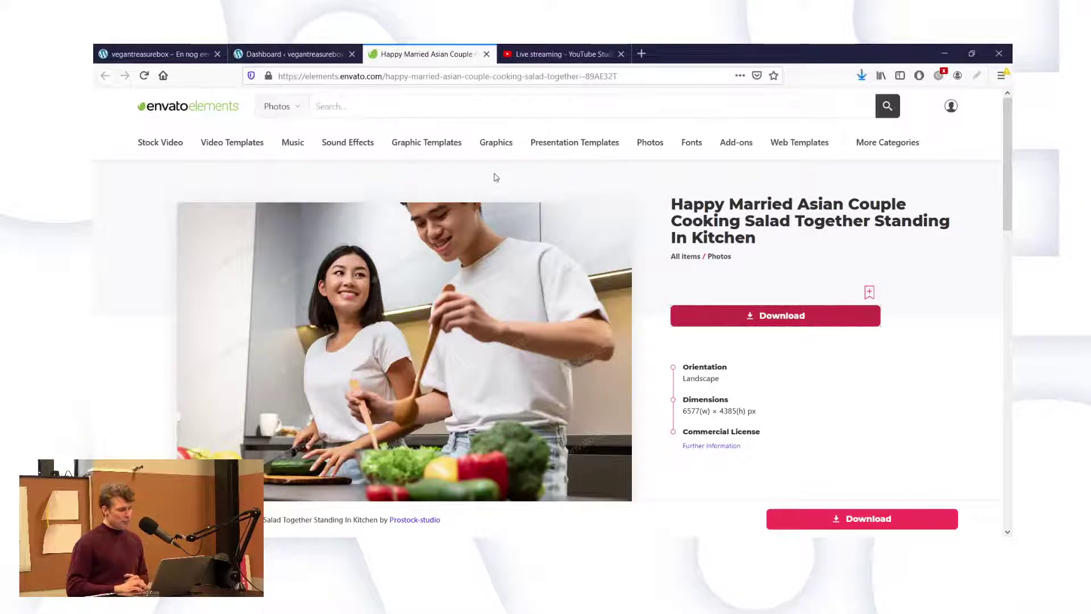
mouse_move(242, 150)
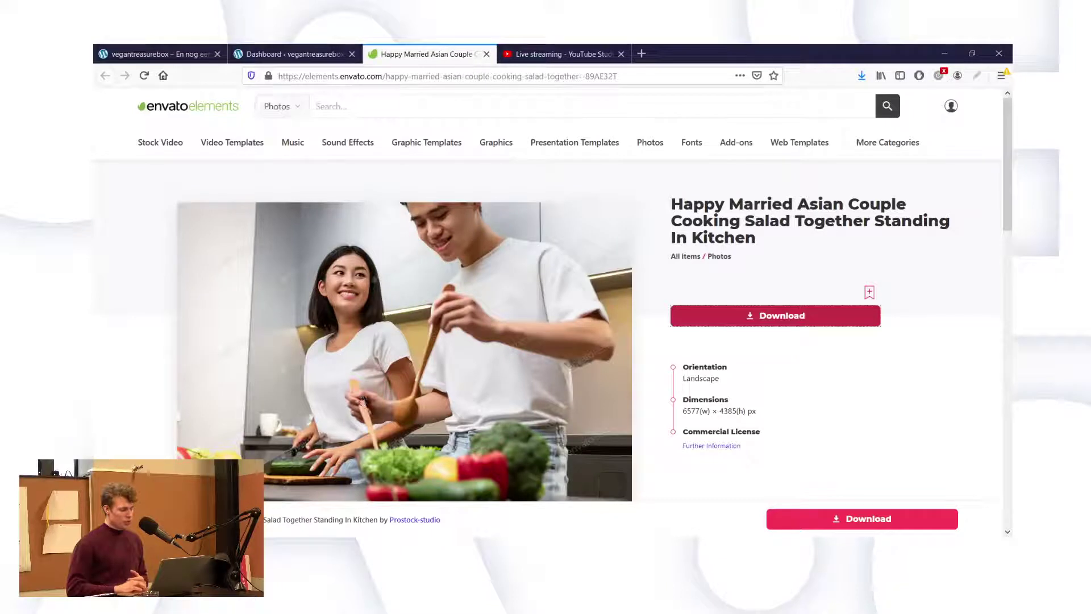
click(776, 315)
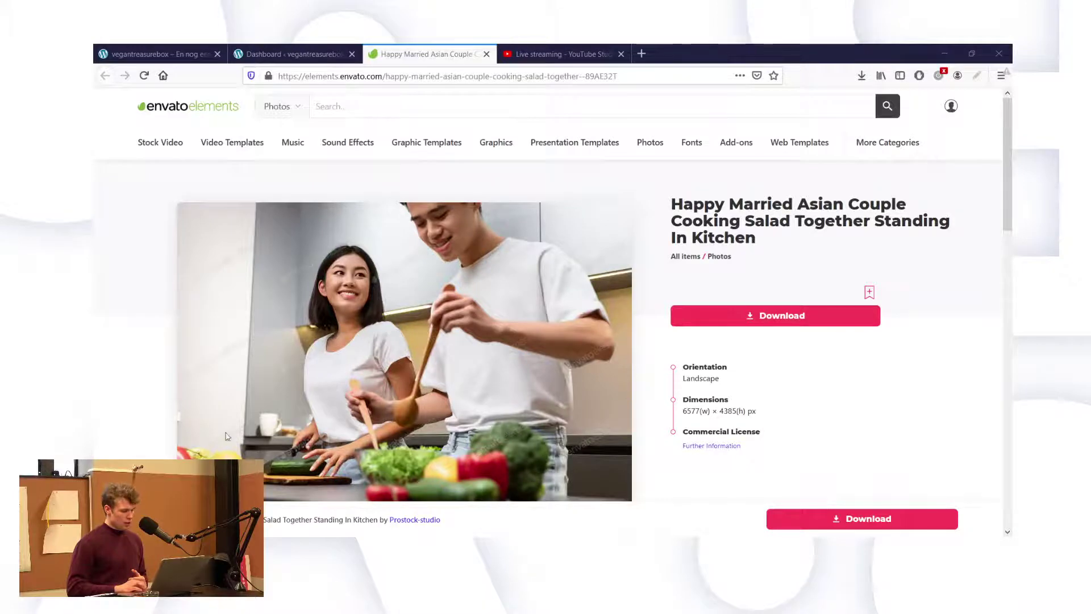
key(alt+Tab)
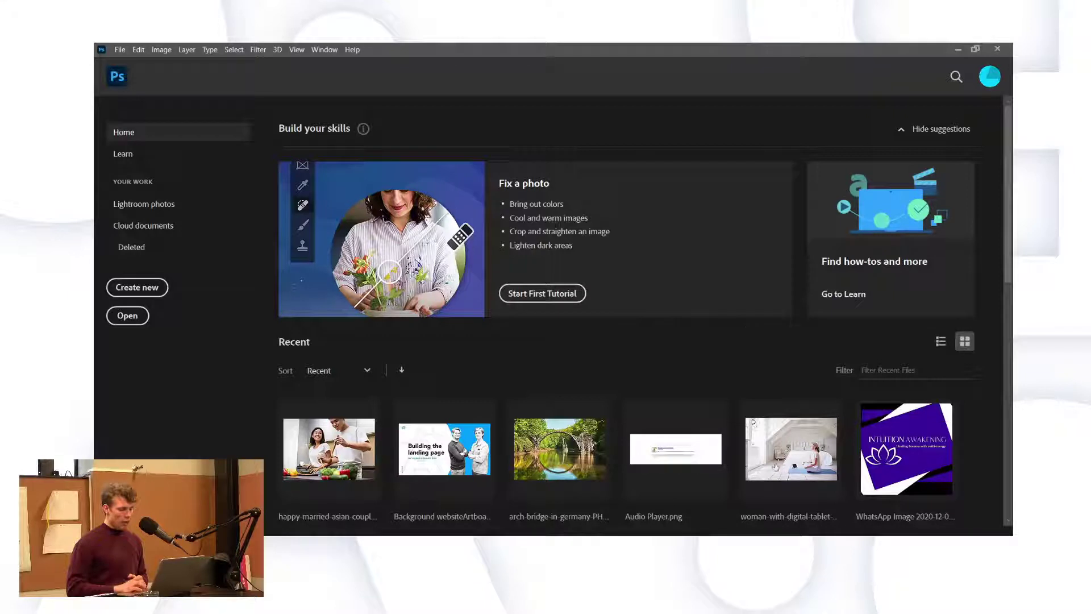
Create a new 1920×1080 px Photoshop document, then return to Firefox's WordPress dashboard tab.
key(ctrl+alt+n)
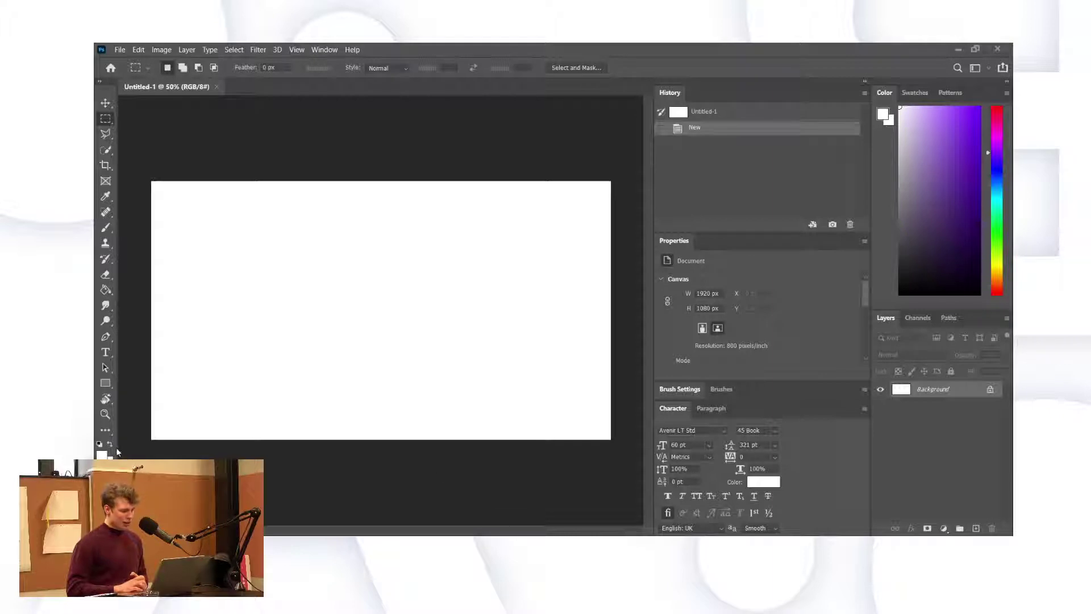
key(alt+Tab)
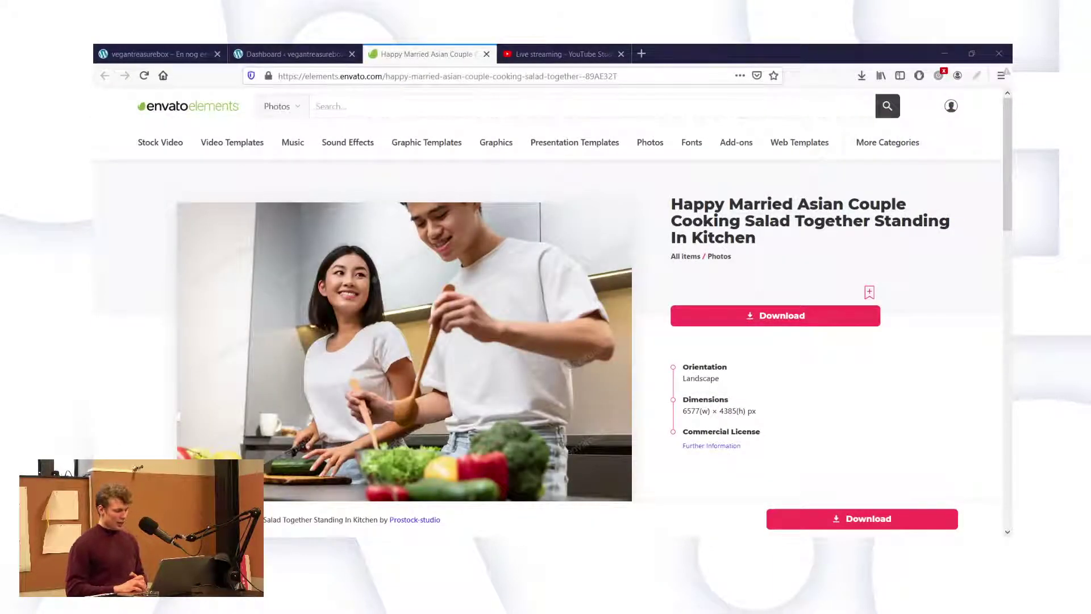
click(282, 45)
Open the live Vegan Treasure Box homepage and scroll past its 'A new kind of happy meal.' hero.
click(178, 49)
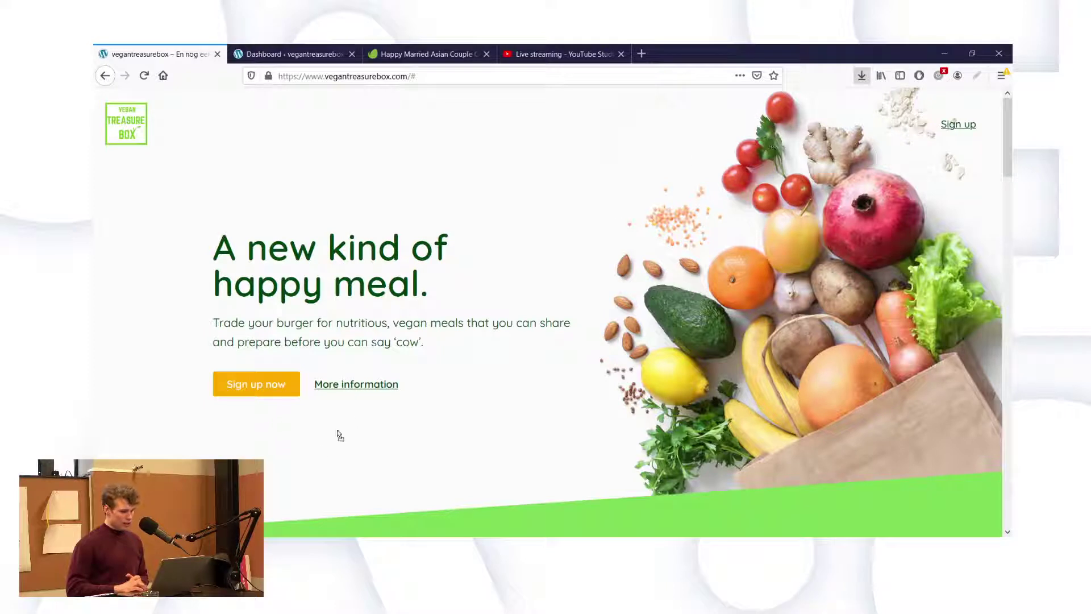
scroll(340, 435, down, 1)
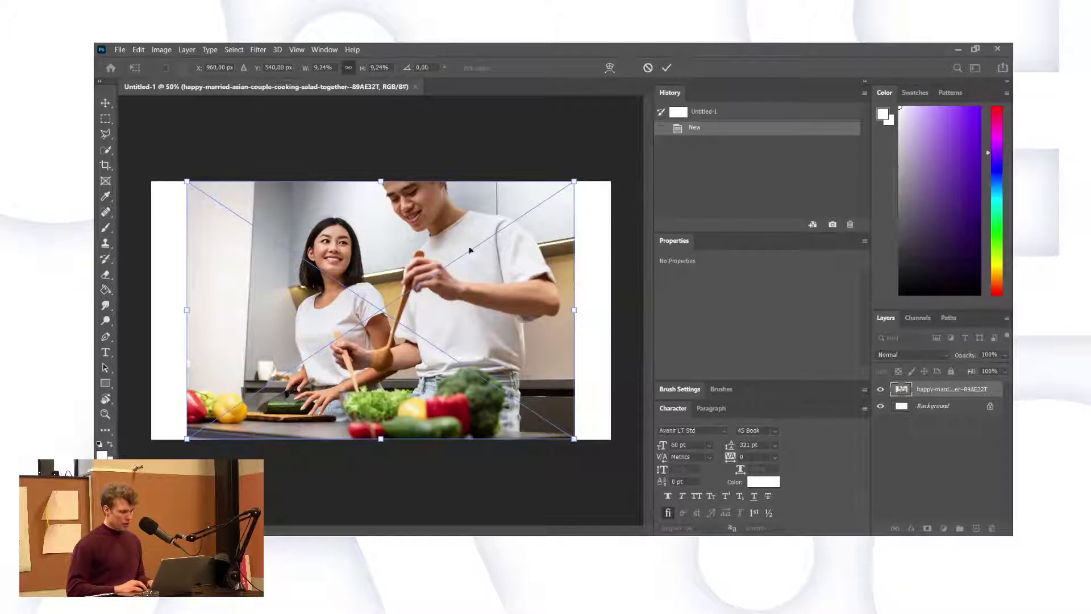
Shift the couple photo right, enlarge it slightly and rotate it about -4.6°.
drag(439, 242, 516, 240)
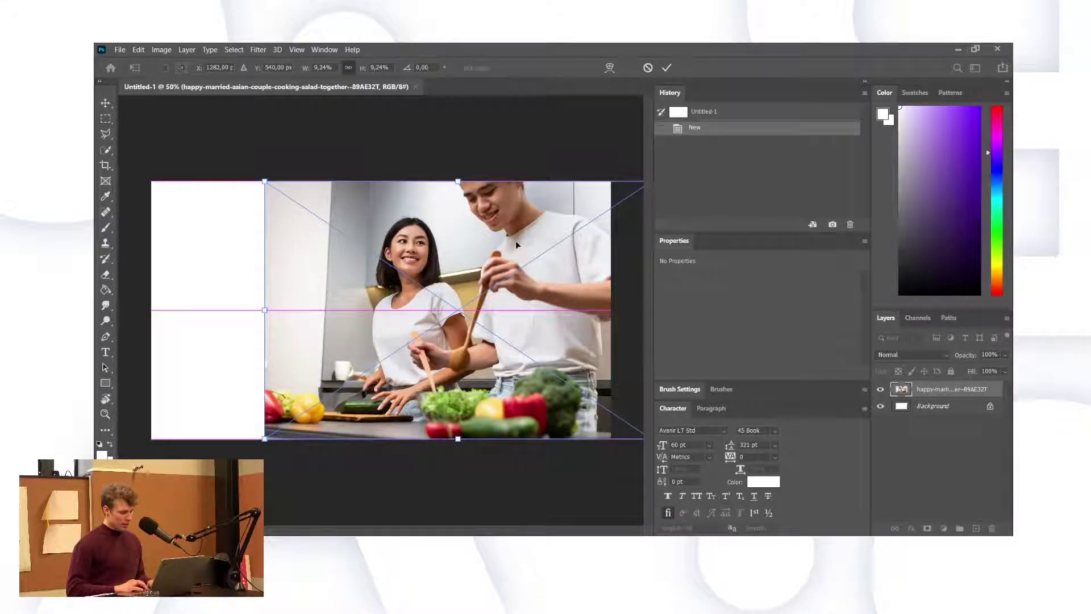
drag(517, 245, 516, 245)
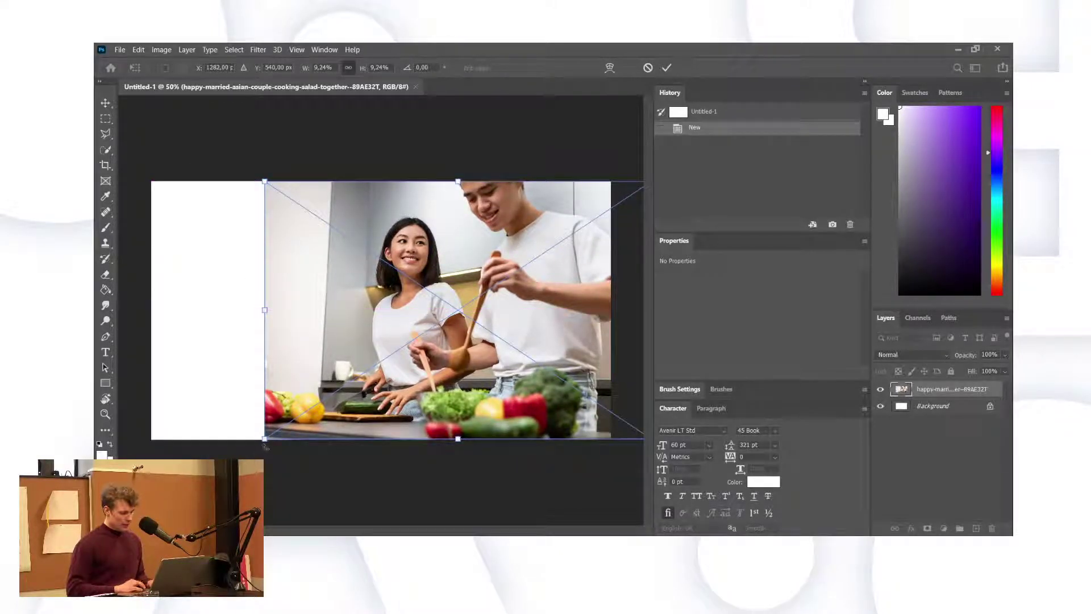
drag(265, 446, 219, 468)
drag(211, 155, 192, 166)
drag(406, 245, 495, 242)
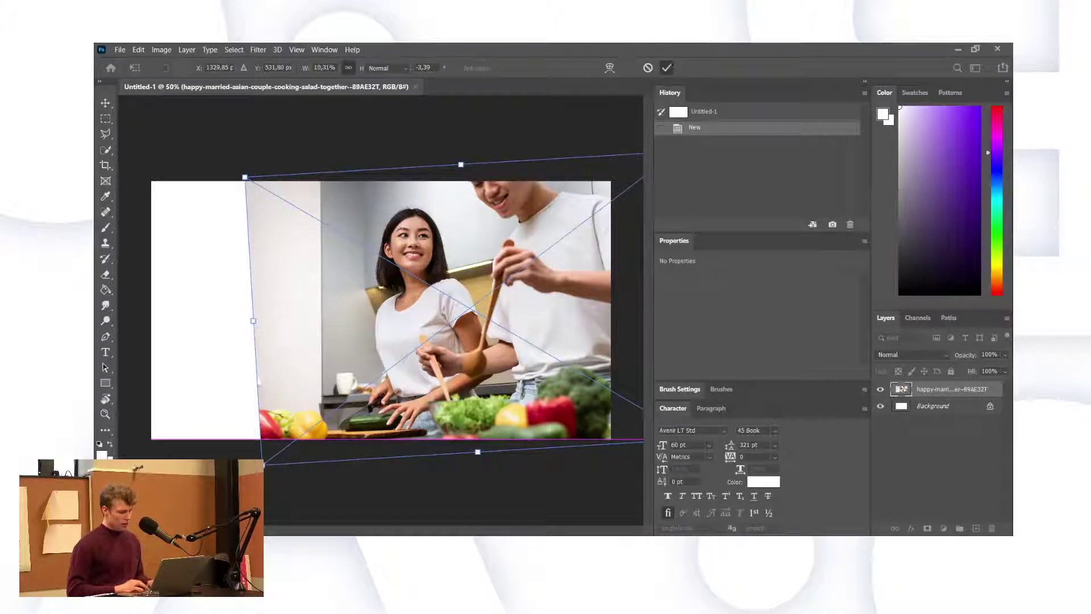
key(m)
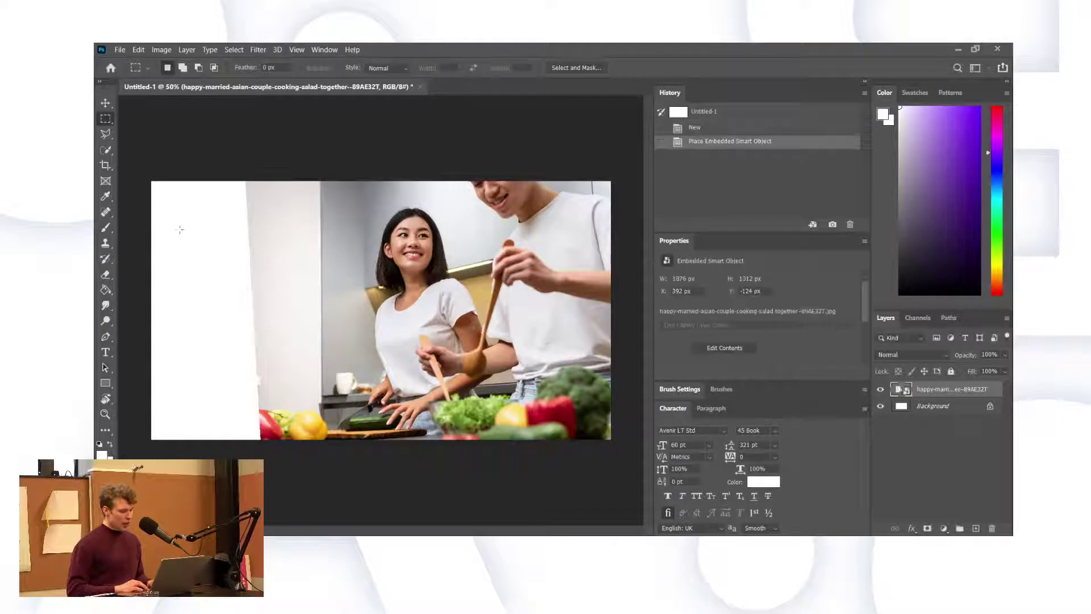
Quick-select the kitchen wall left of the woman, subtract the extras, and add an empty Layer 1.
click(106, 151)
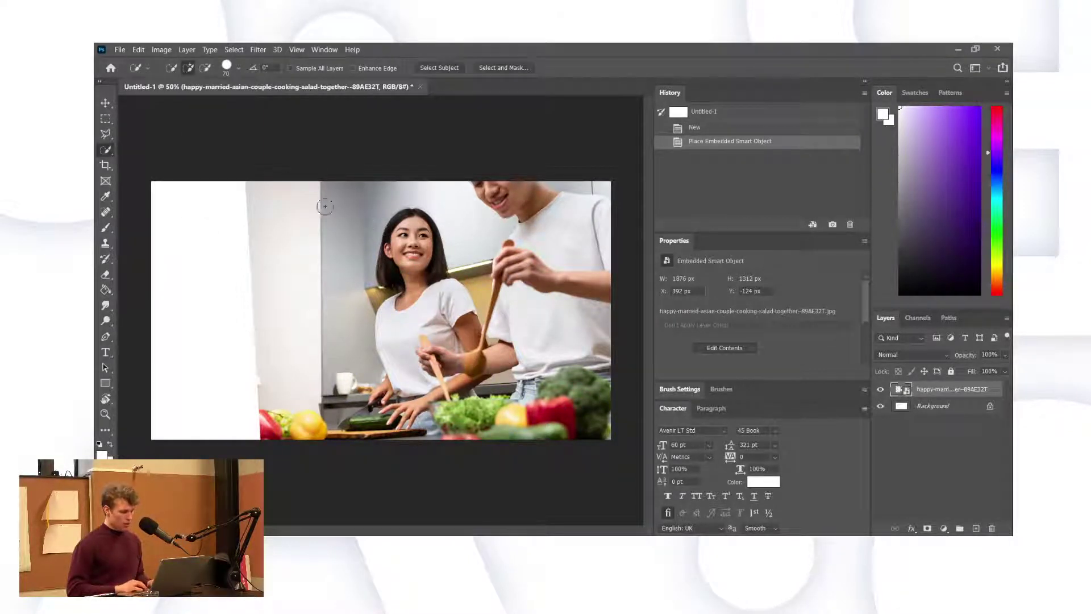
mouse_move(325, 211)
mouse_down()
mouse_move(295, 237)
mouse_move(341, 196)
mouse_move(362, 204)
mouse_up()
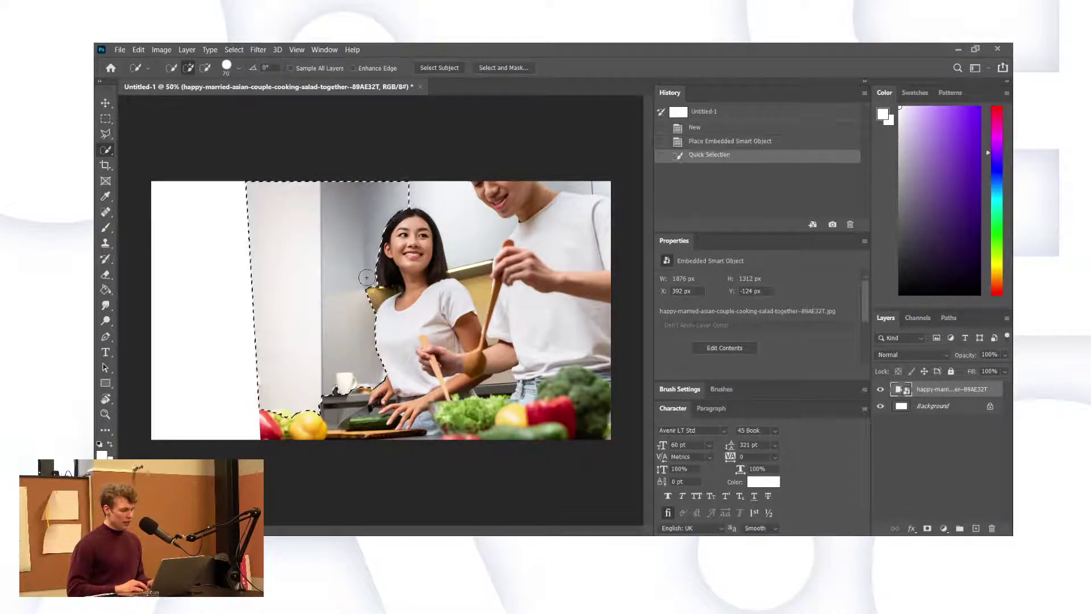
click(370, 297)
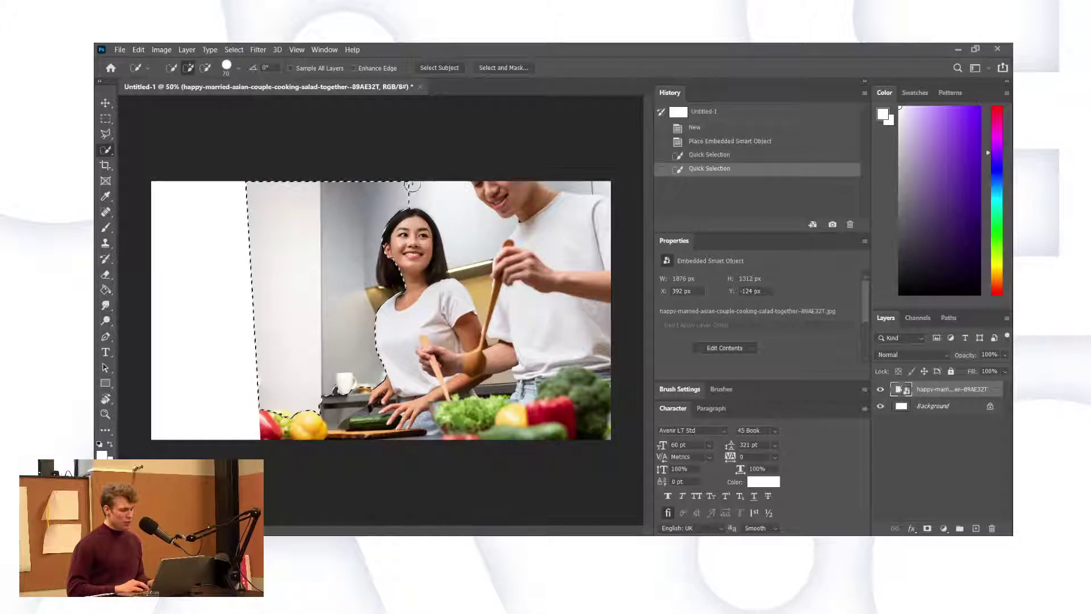
click(430, 187)
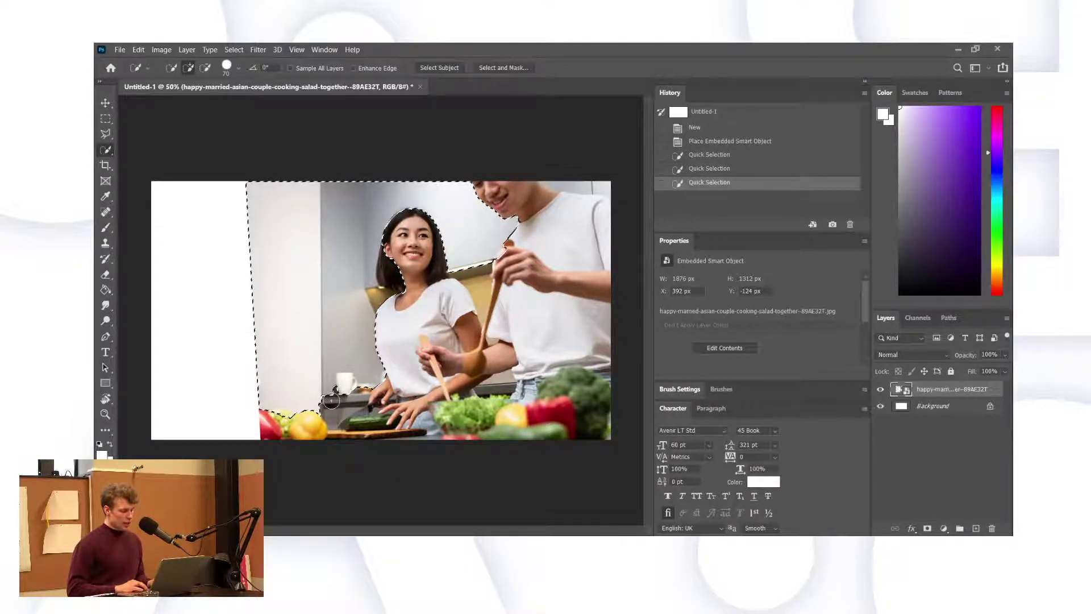
drag(336, 401, 355, 398)
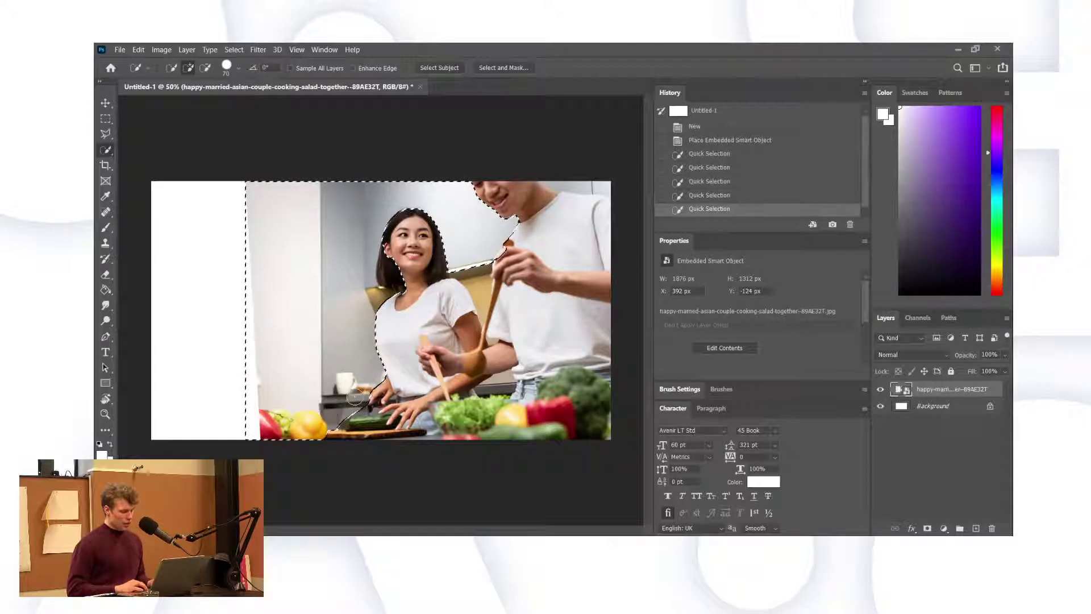
key(alt)
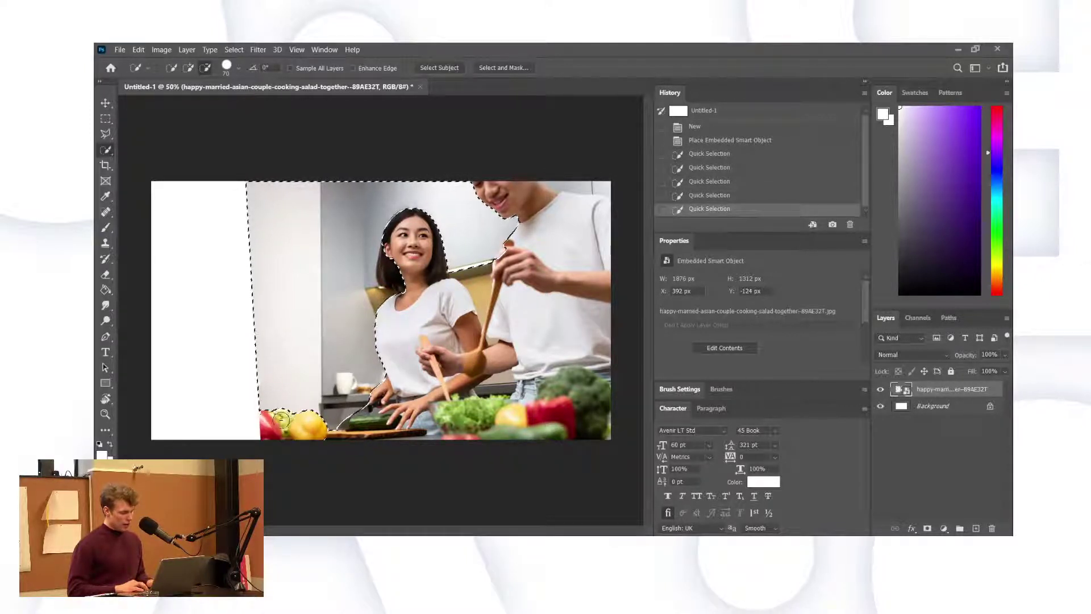
drag(281, 419, 288, 454)
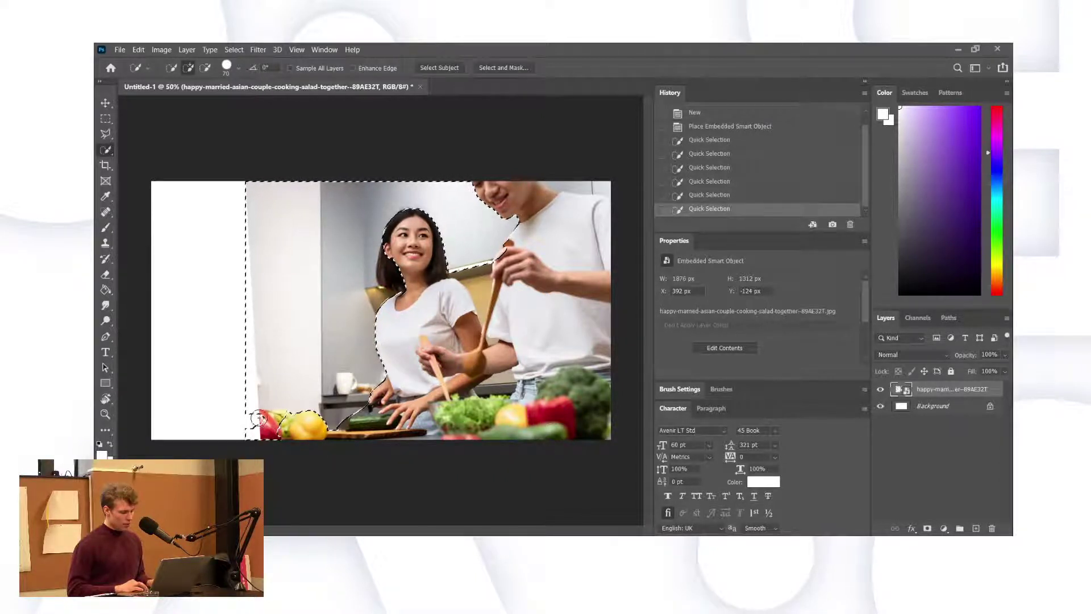
mouse_move(271, 426)
mouse_down()
mouse_move(284, 414)
mouse_move(190, 409)
mouse_up()
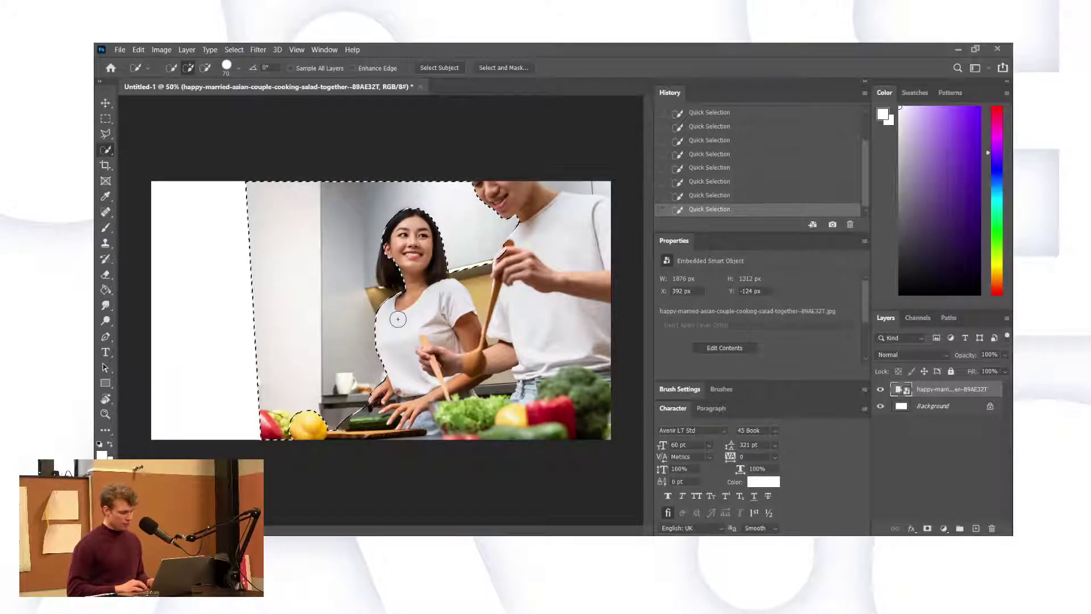
click(975, 529)
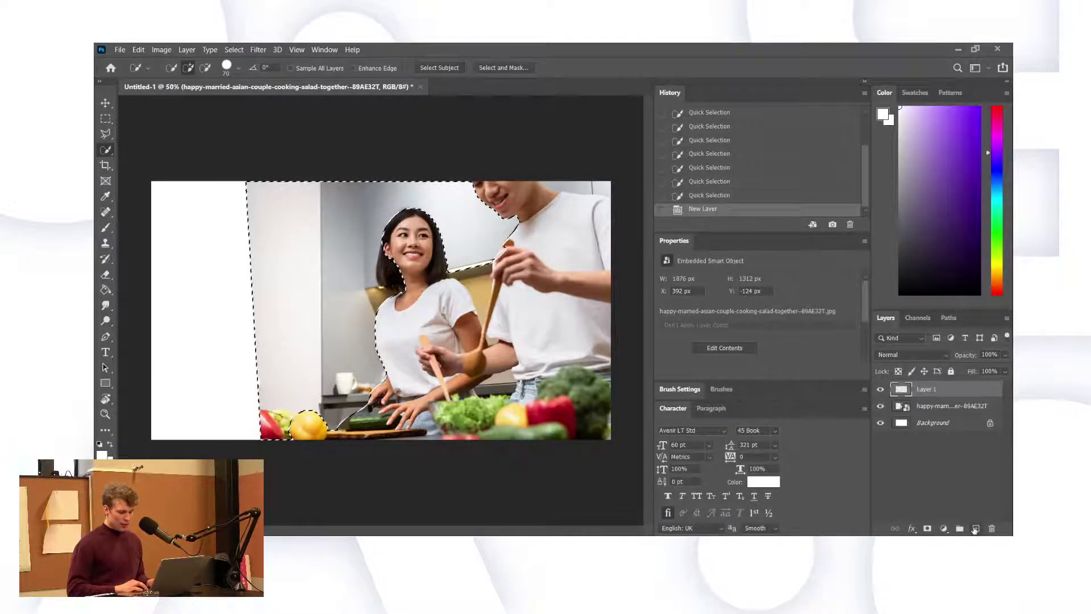
Choose the Gradient tool and set it to Linear.
click(106, 290)
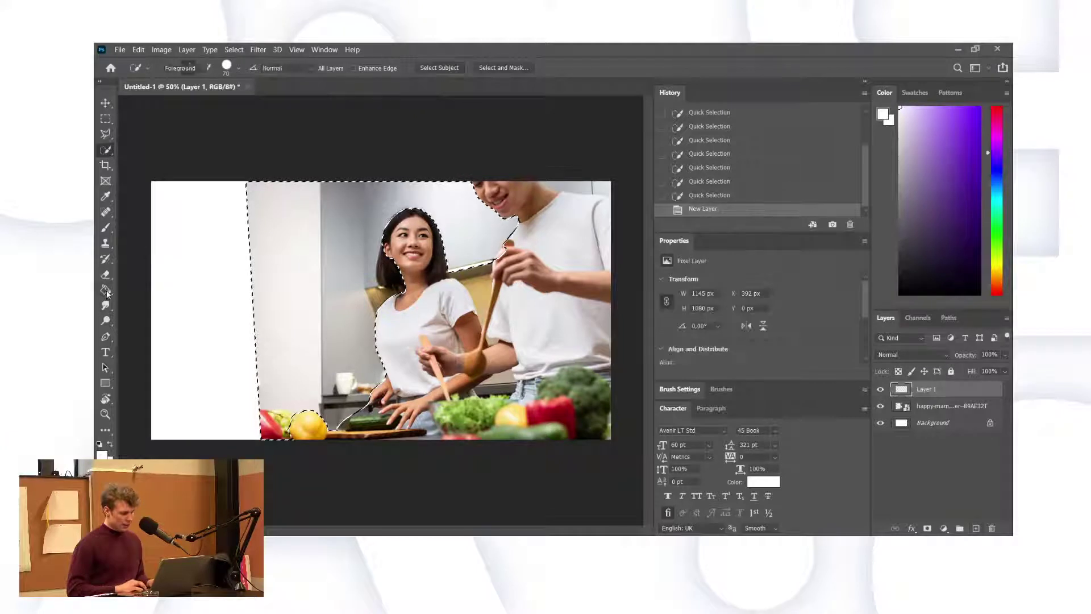
key(shift+g)
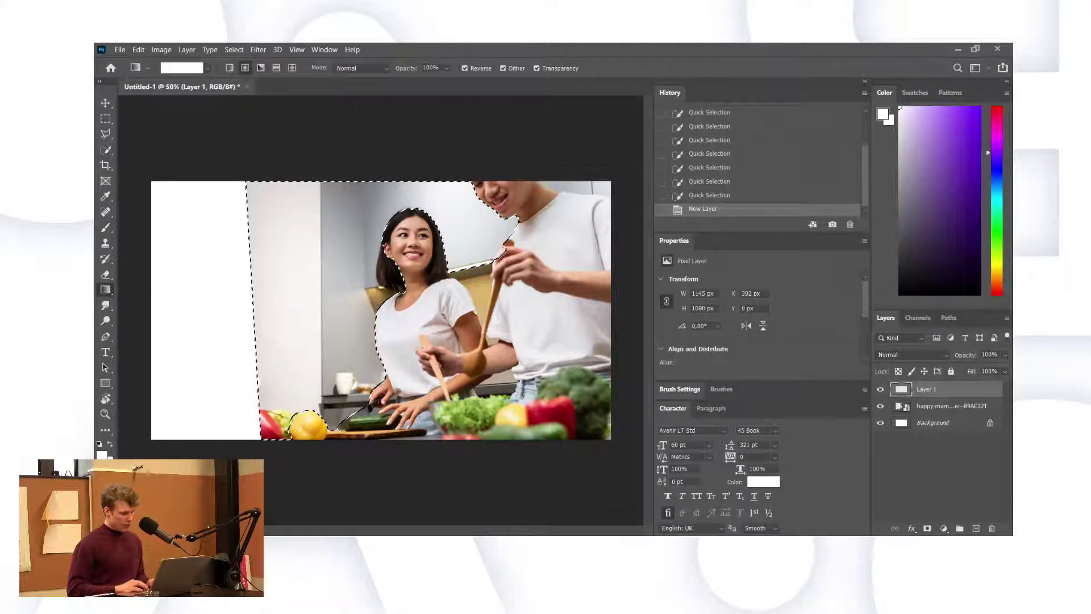
key(i)
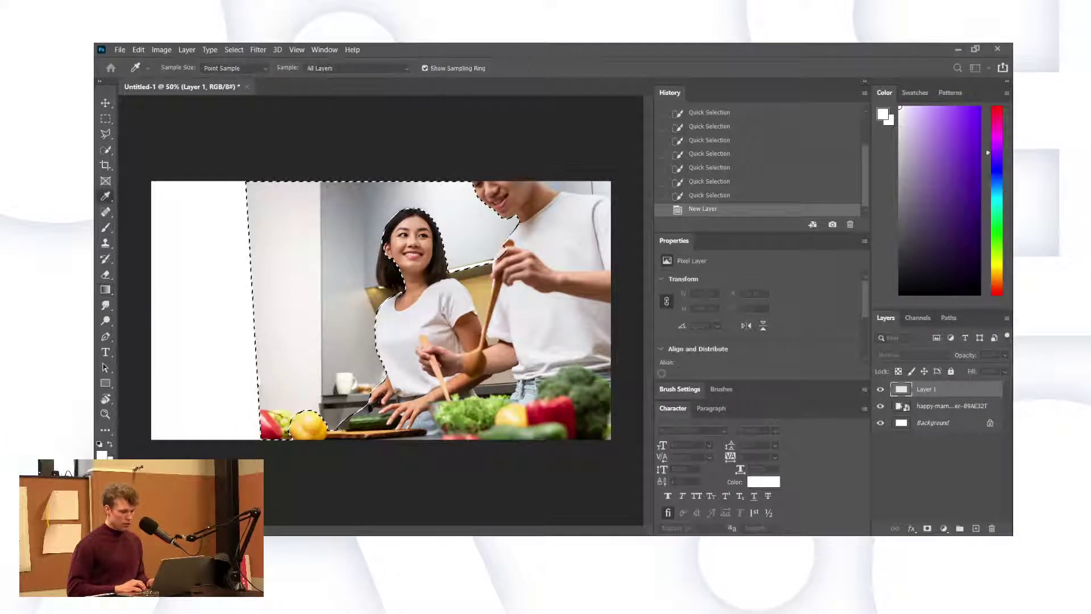
key(g)
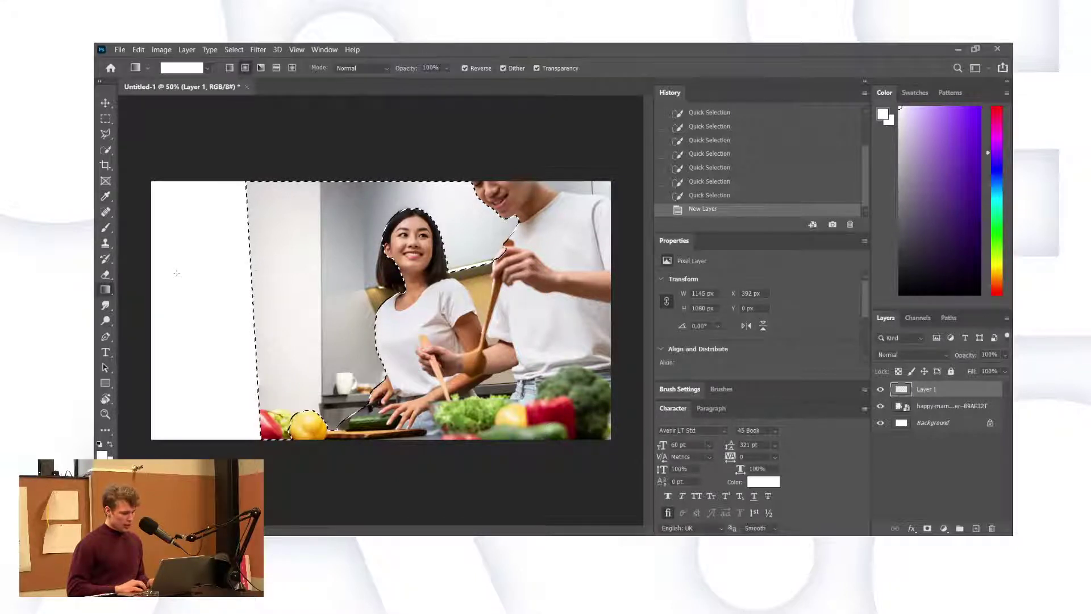
click(230, 68)
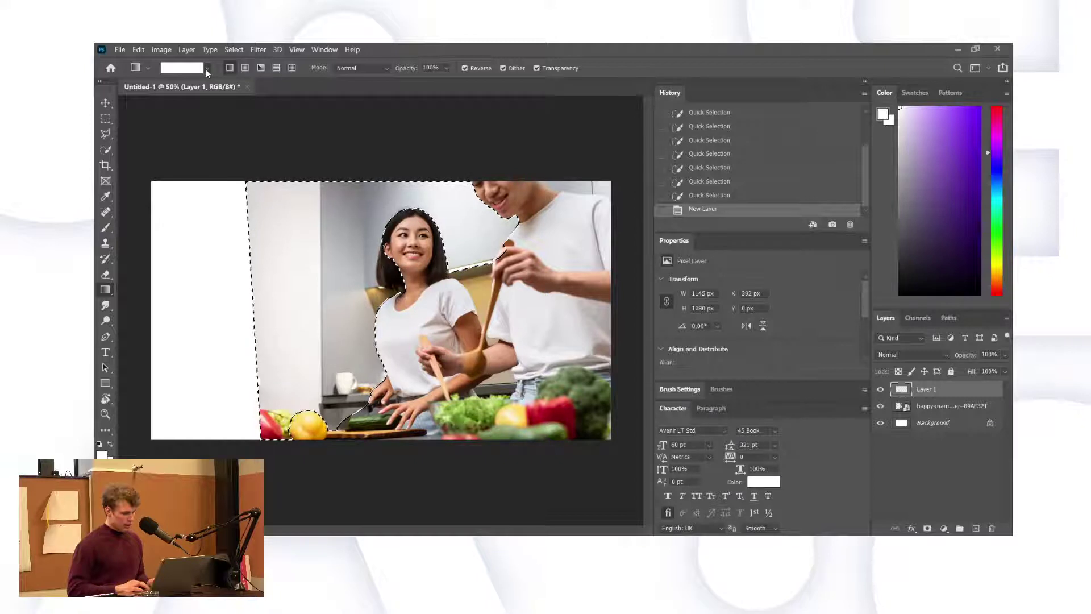
key(i)
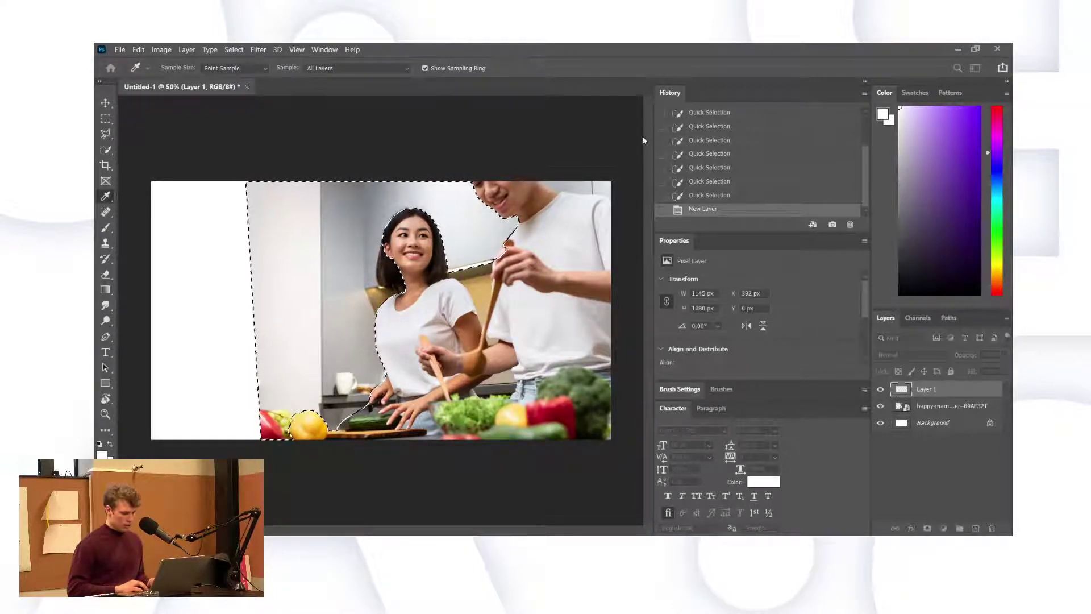
key(g)
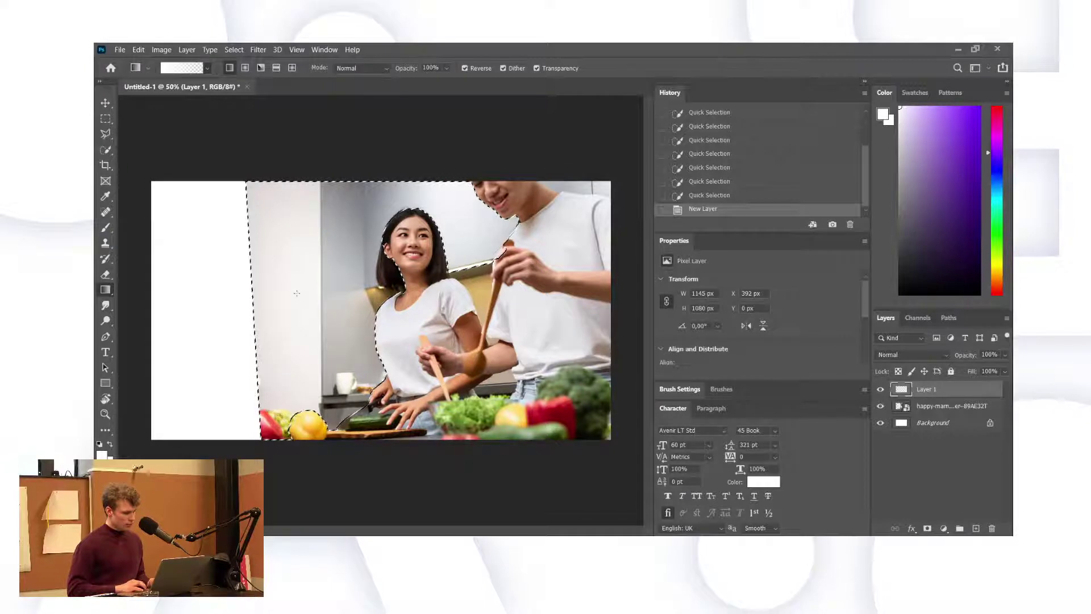
With Reverse unchecked, draw a white fade left to right across the selection on Layer 1.
drag(294, 296, 368, 296)
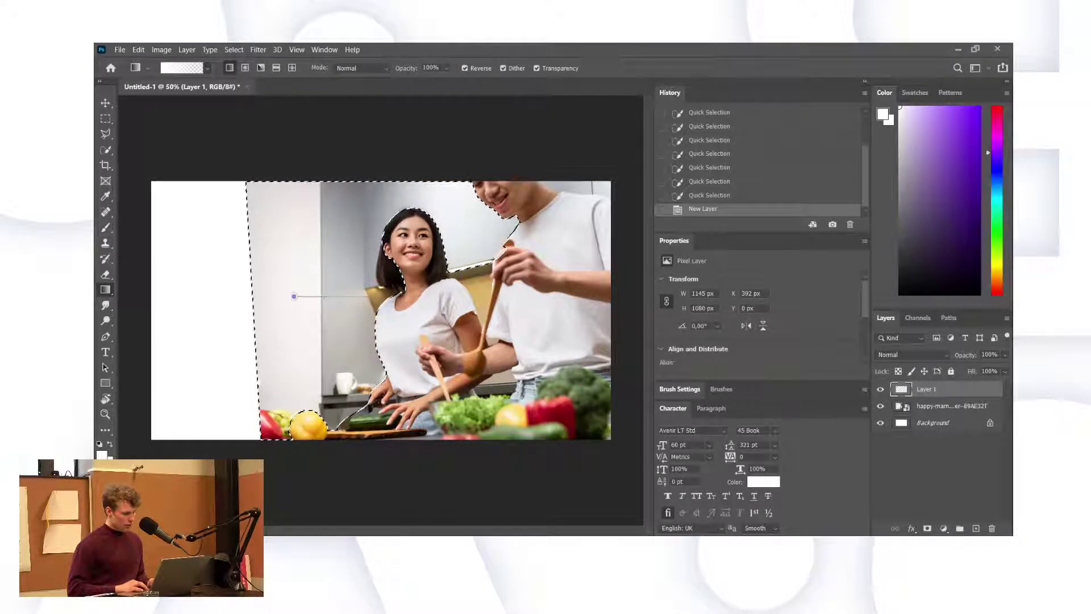
drag(513, 305, 513, 306)
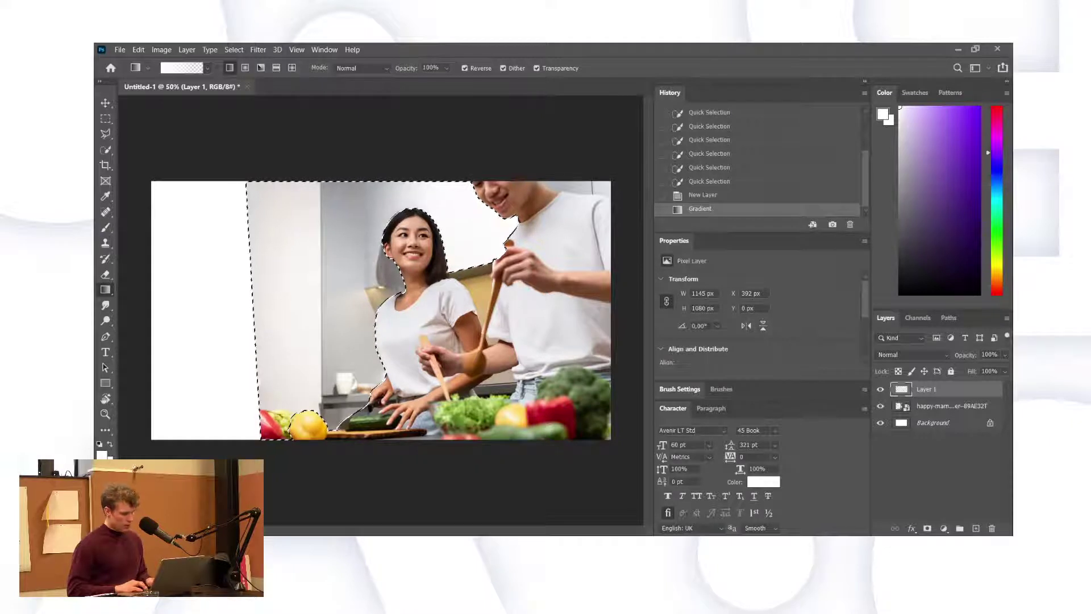
key(ctrl+z)
click(465, 68)
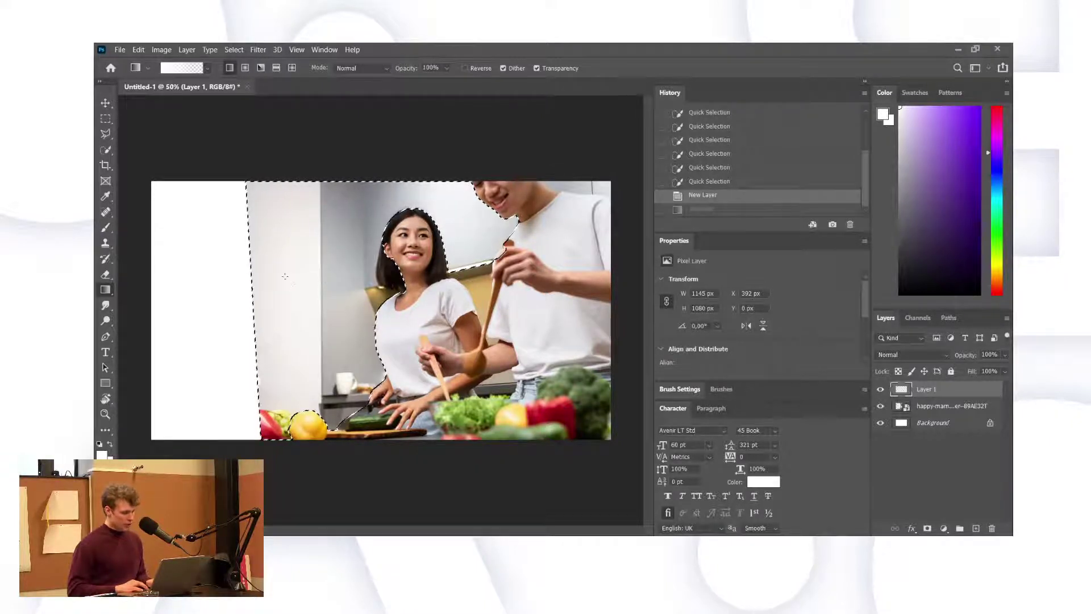
drag(289, 279, 519, 280)
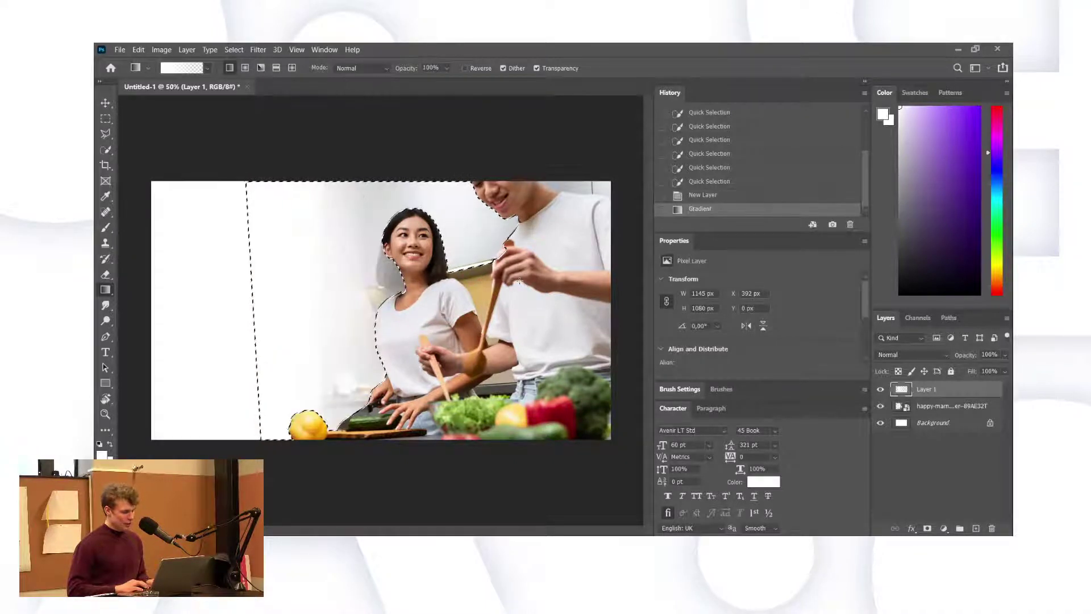
Undo the white fade and refine the photo-layer selection around the woman's shoulder, man's arm and spoon.
key(ctrl+z)
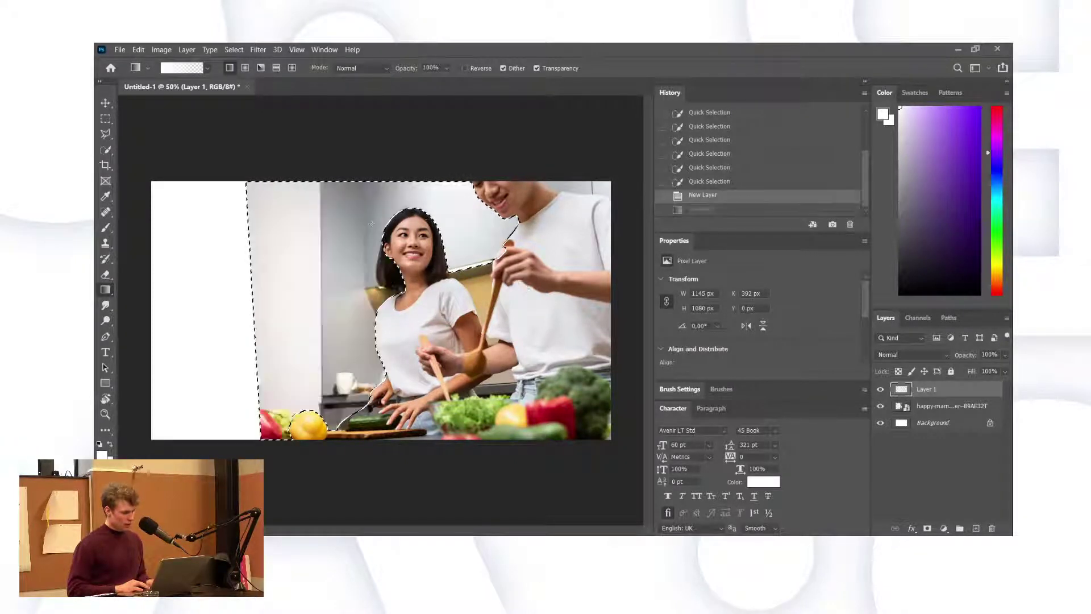
key(alt+bracketleft)
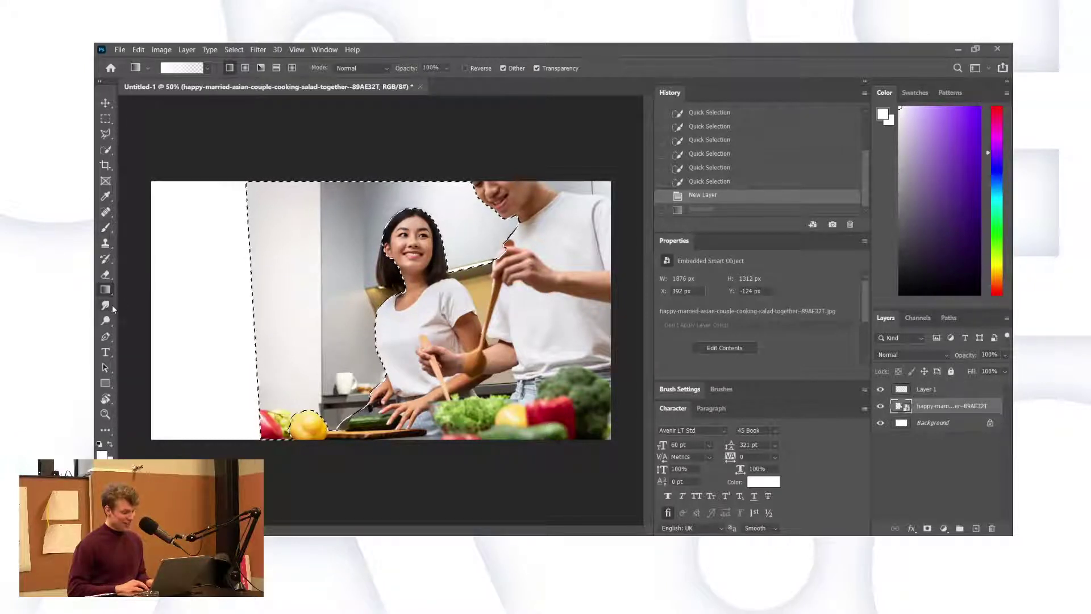
click(105, 150)
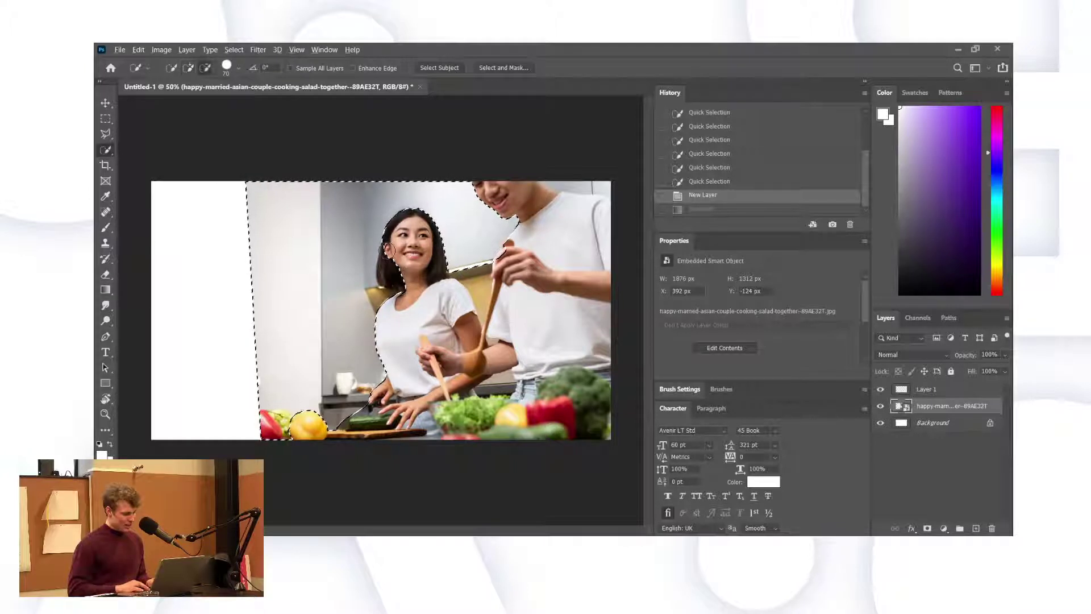
alt+click(389, 272)
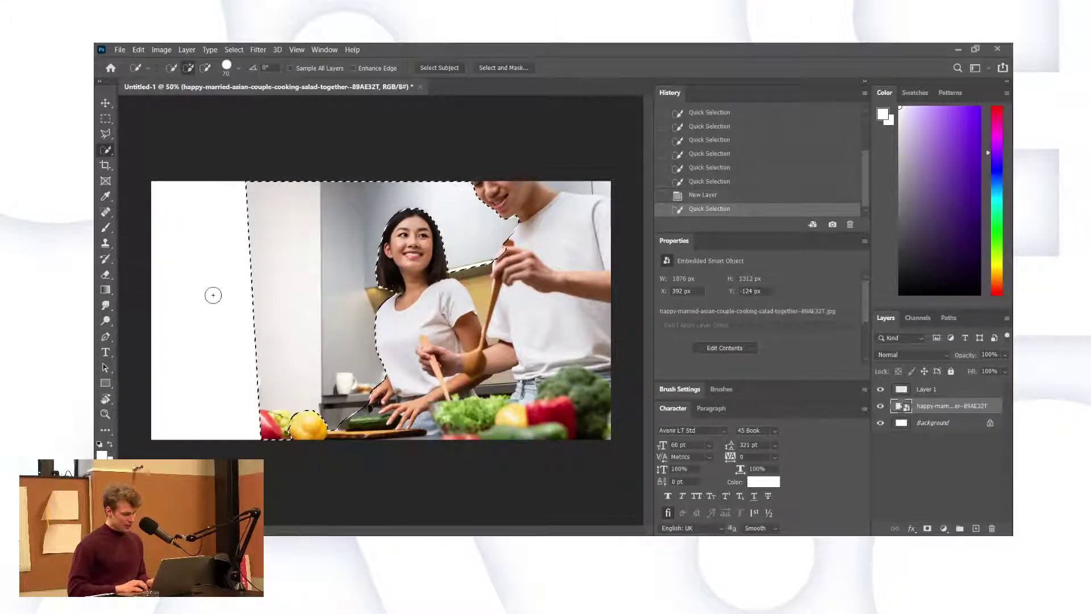
click(473, 277)
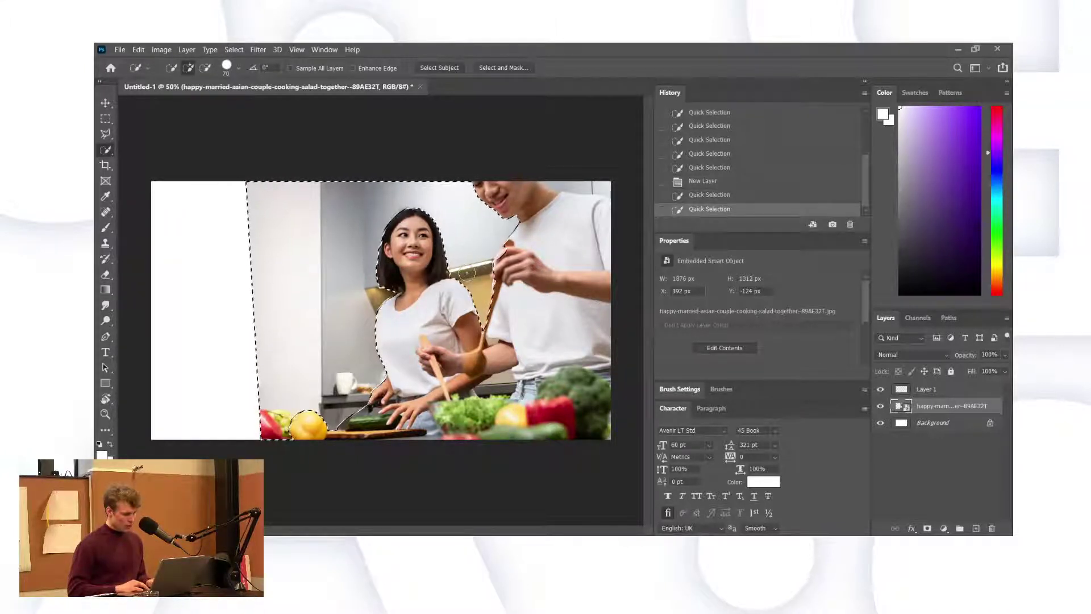
key(alt)
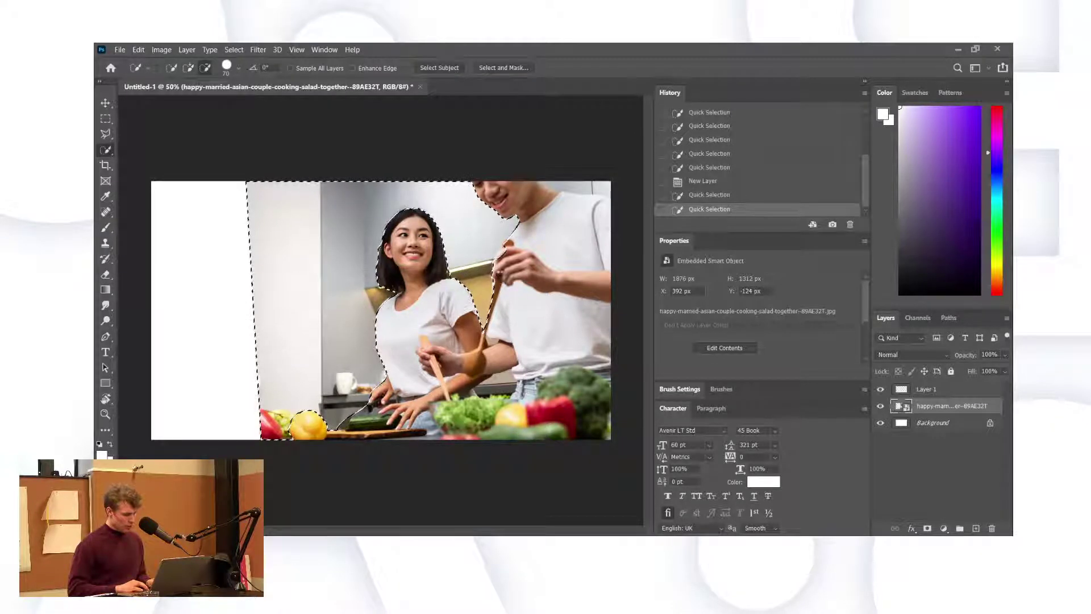
alt+click(509, 251)
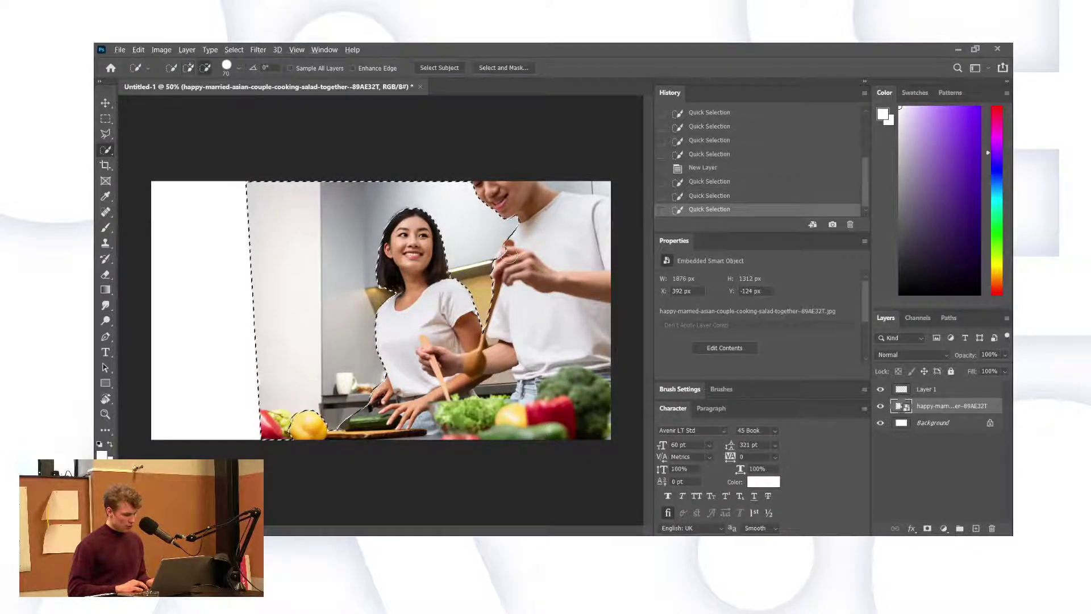
alt+click(483, 320)
alt+click(482, 321)
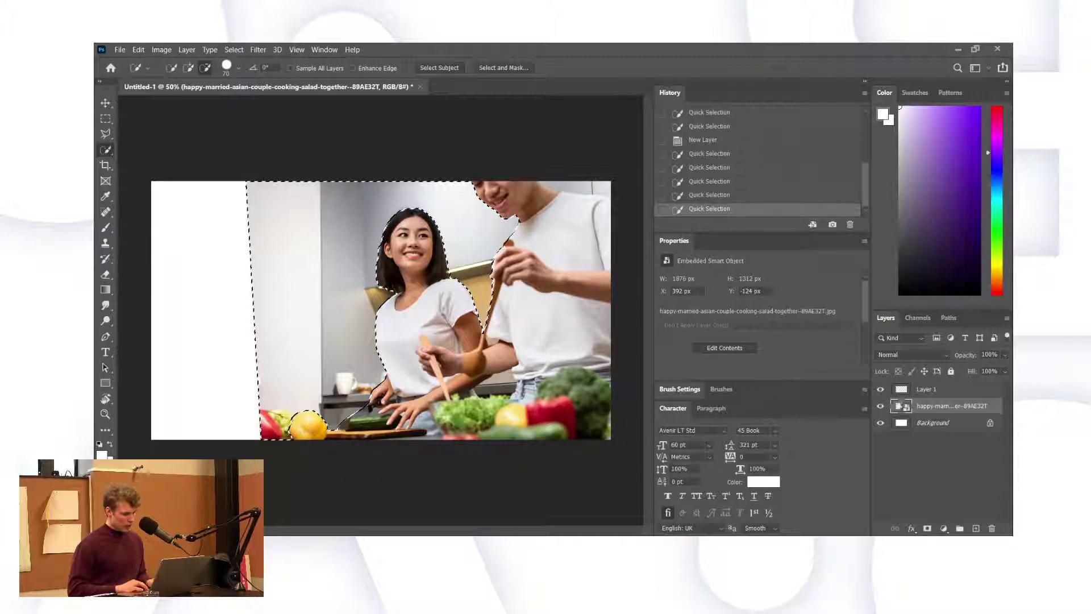
alt+click(483, 319)
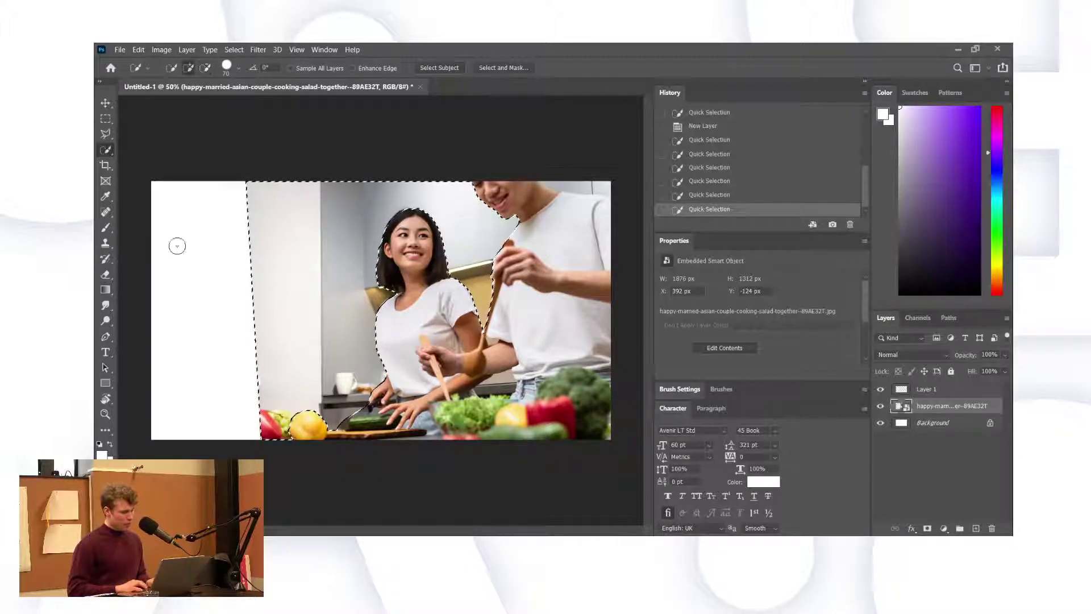
key(g)
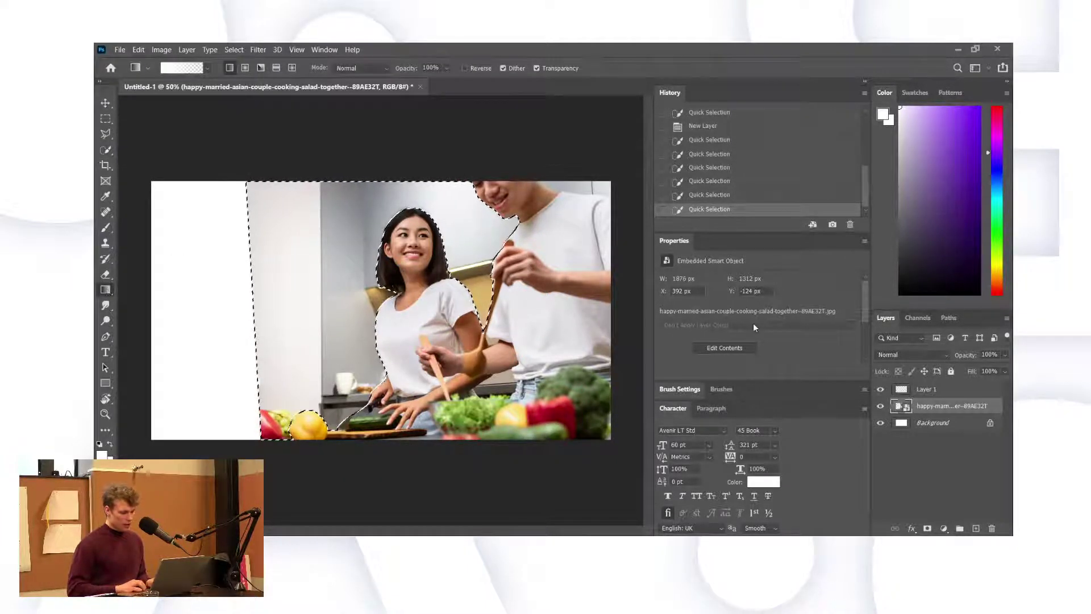
Redraw the white fade on Layer 1 across the selected left side, then deselect.
key(alt+bracketright)
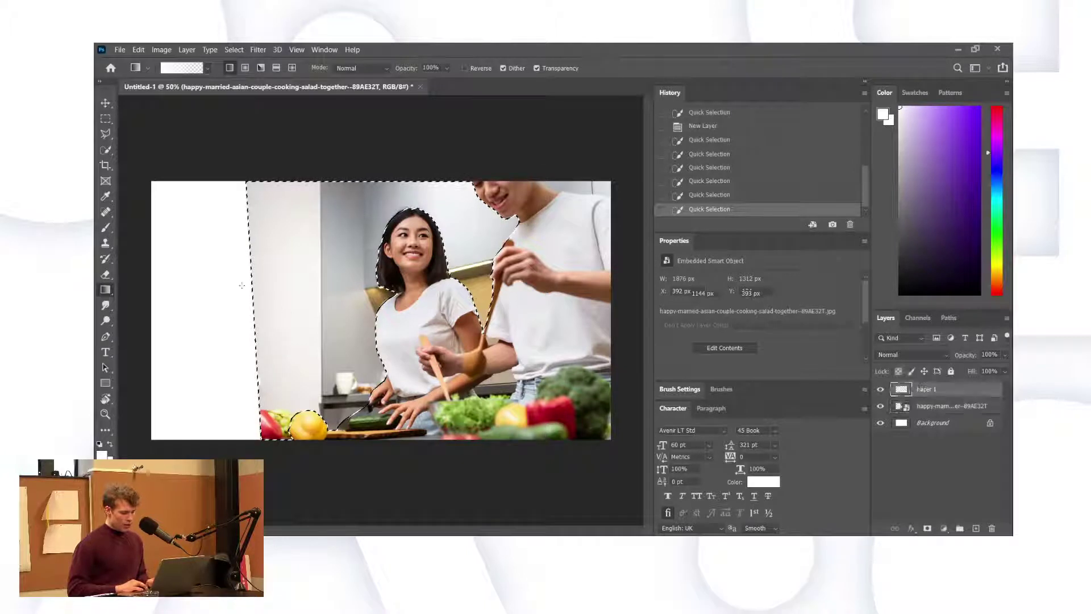
drag(280, 294, 560, 293)
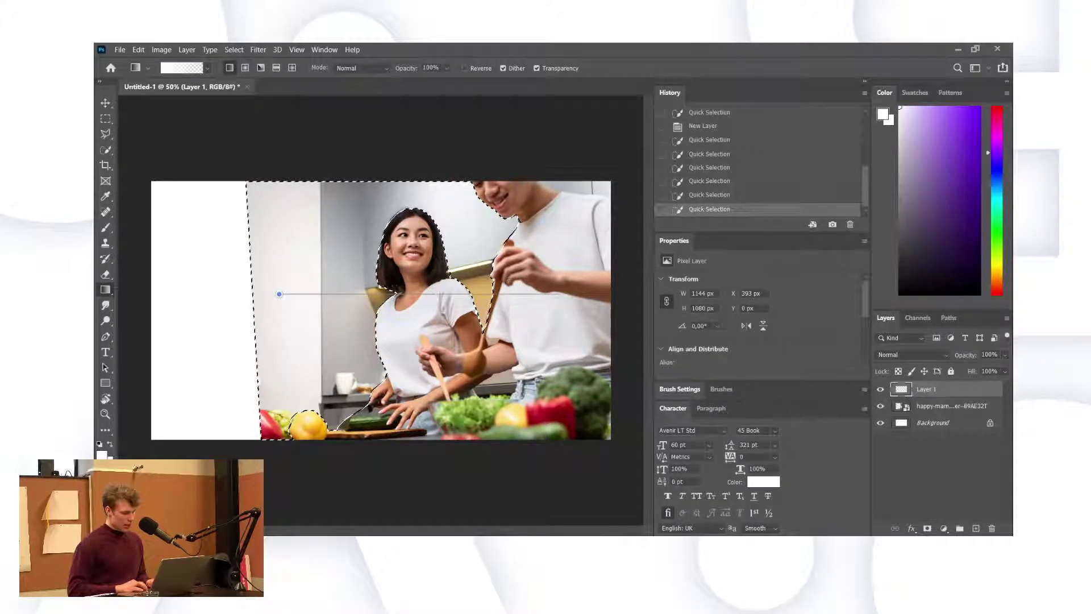
drag(434, 293, 560, 294)
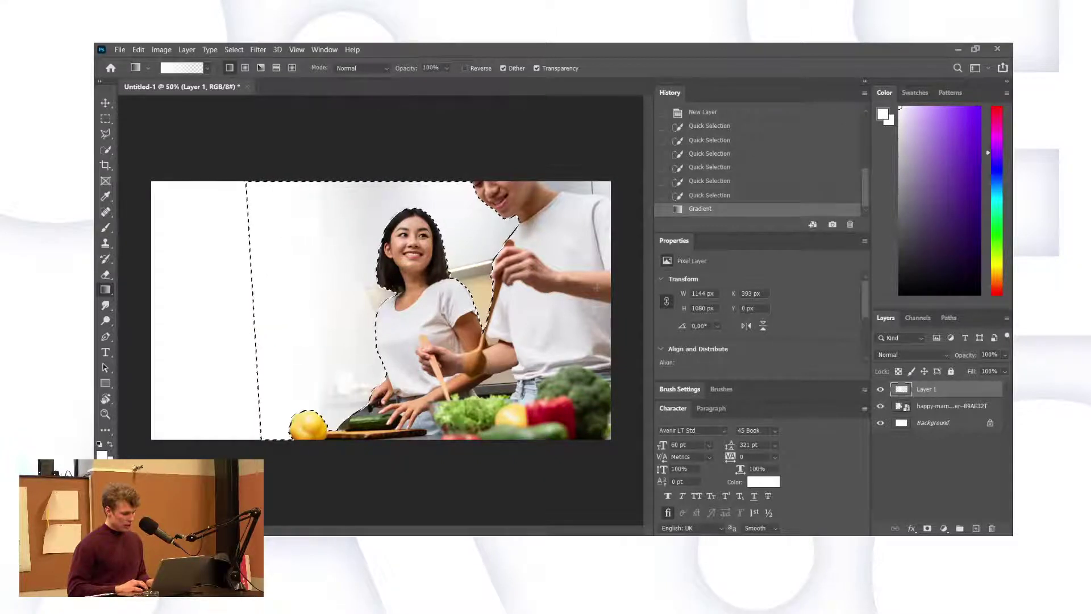
key(ctrl+d)
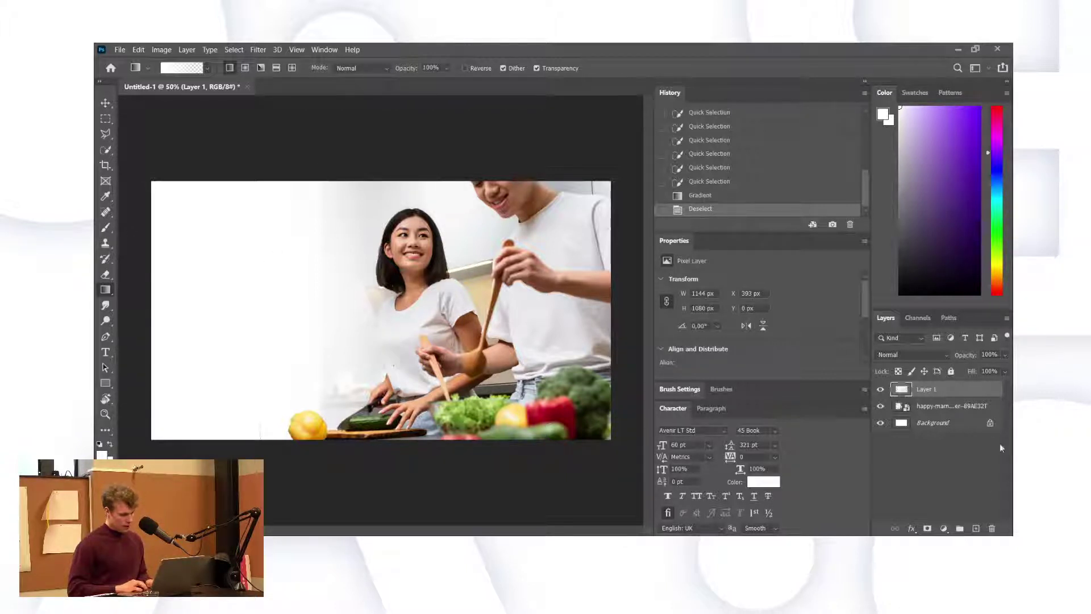
Add Layer 2 with a second white fade across the photo at 25% opacity.
click(975, 528)
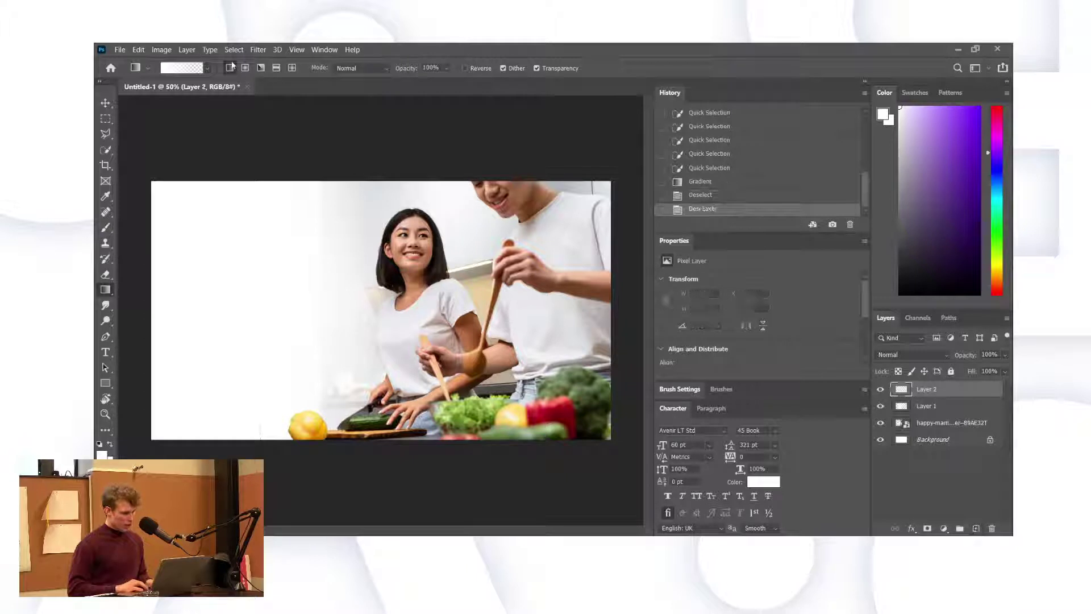
drag(210, 312, 529, 290)
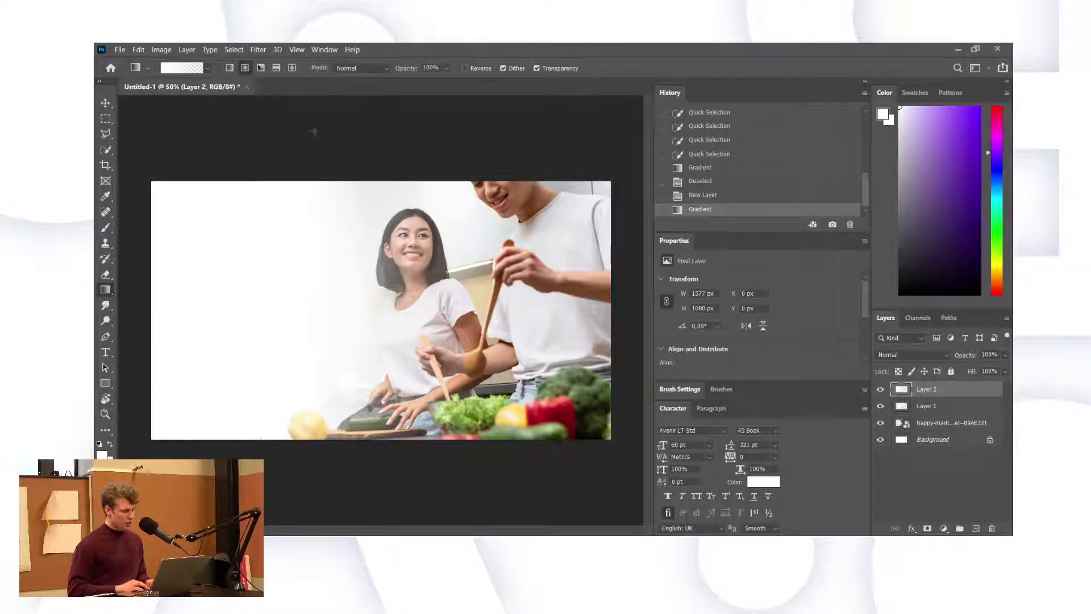
drag(965, 357, 918, 362)
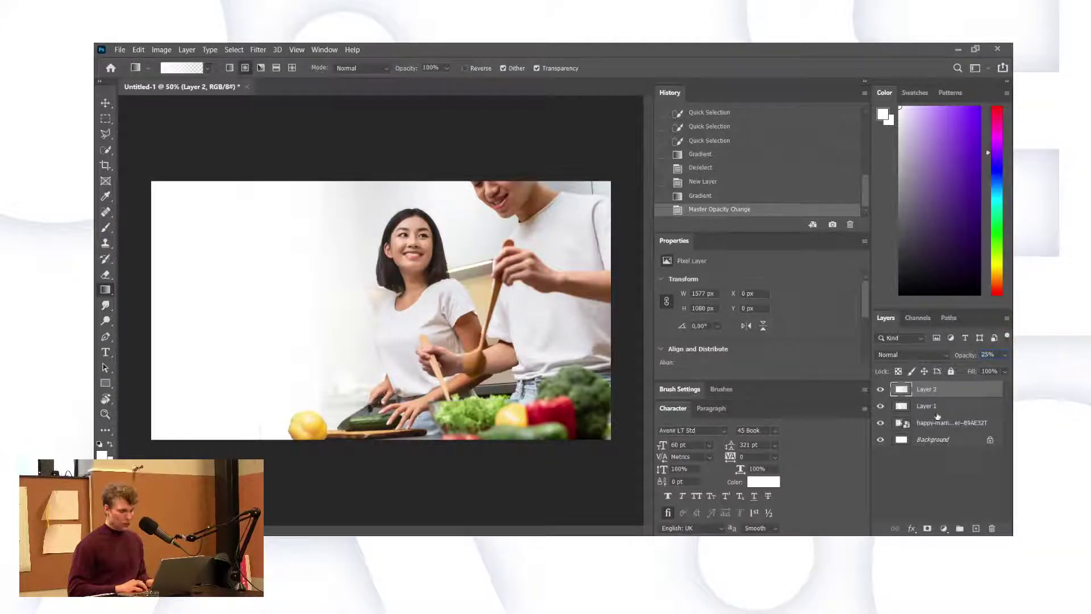
key(alt+bracketleft)
key(b)
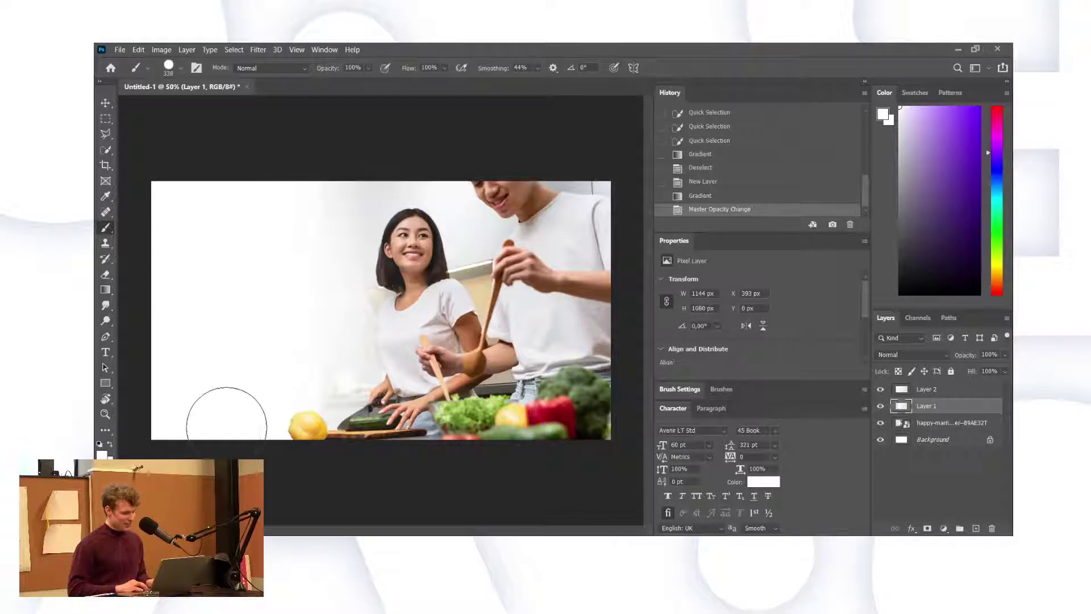
Paint white over the bottom-left leftovers and lower Layer 1's opacity.
click(209, 347)
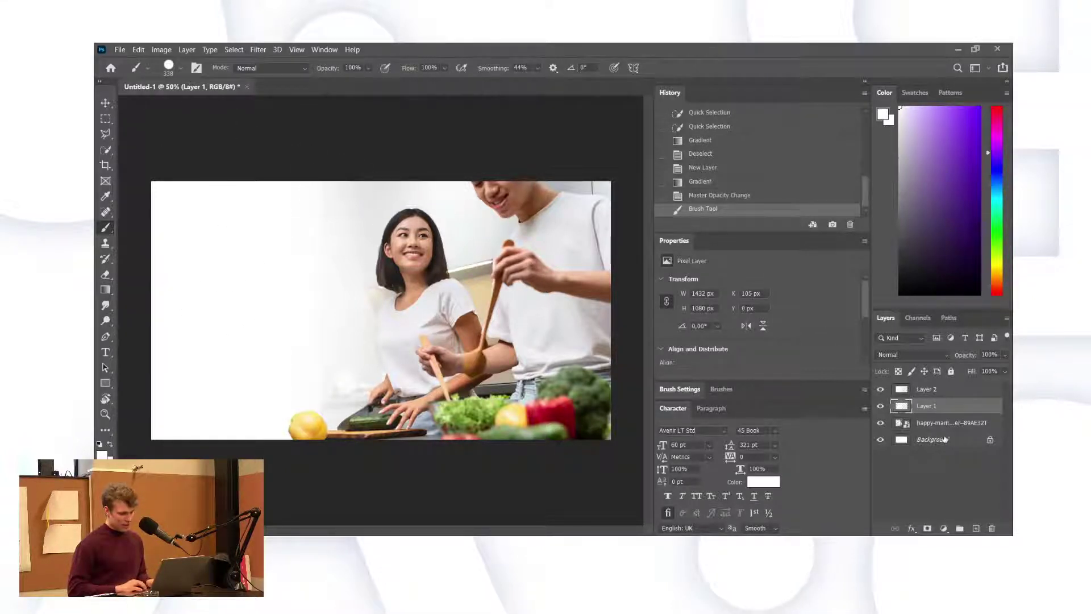
drag(965, 359, 937, 363)
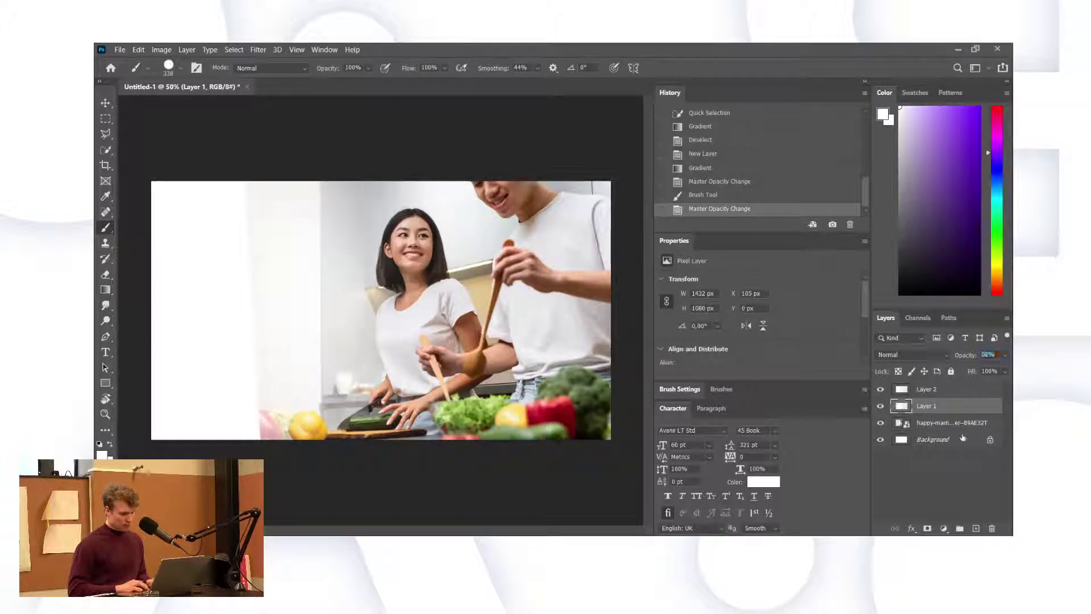
click(927, 425)
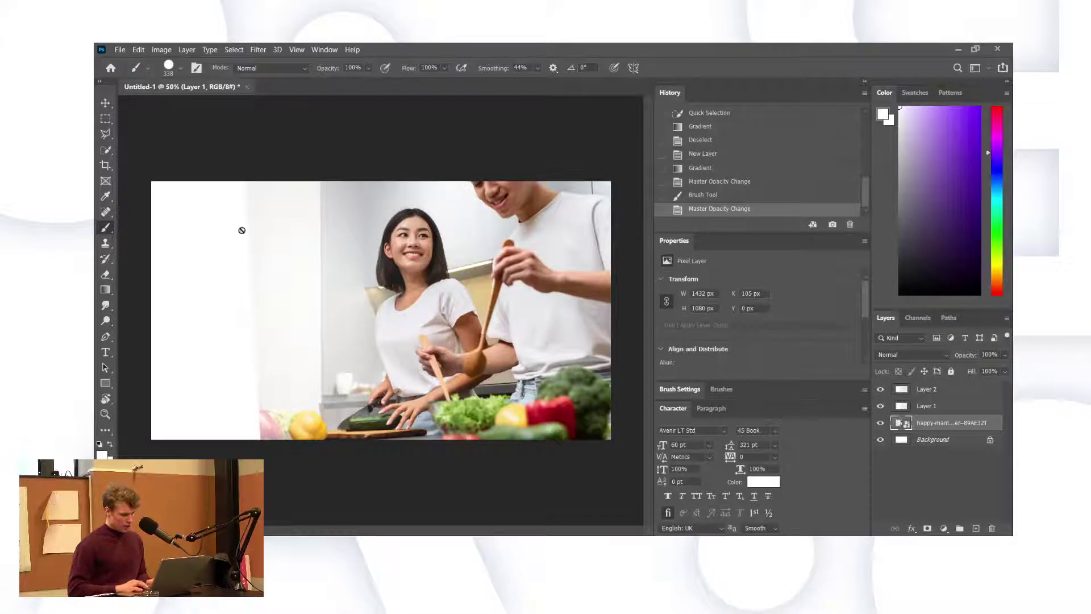
click(106, 275)
click(105, 243)
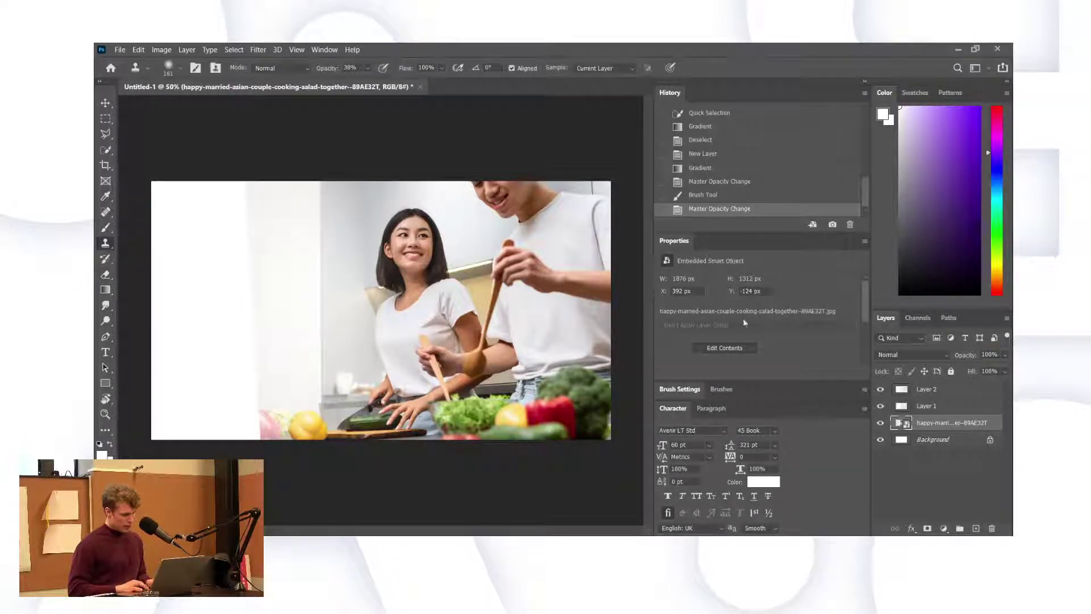
Set Layer 1's opacity to 34% and merge Layer 2 down into it.
key(alt+])
click(961, 355)
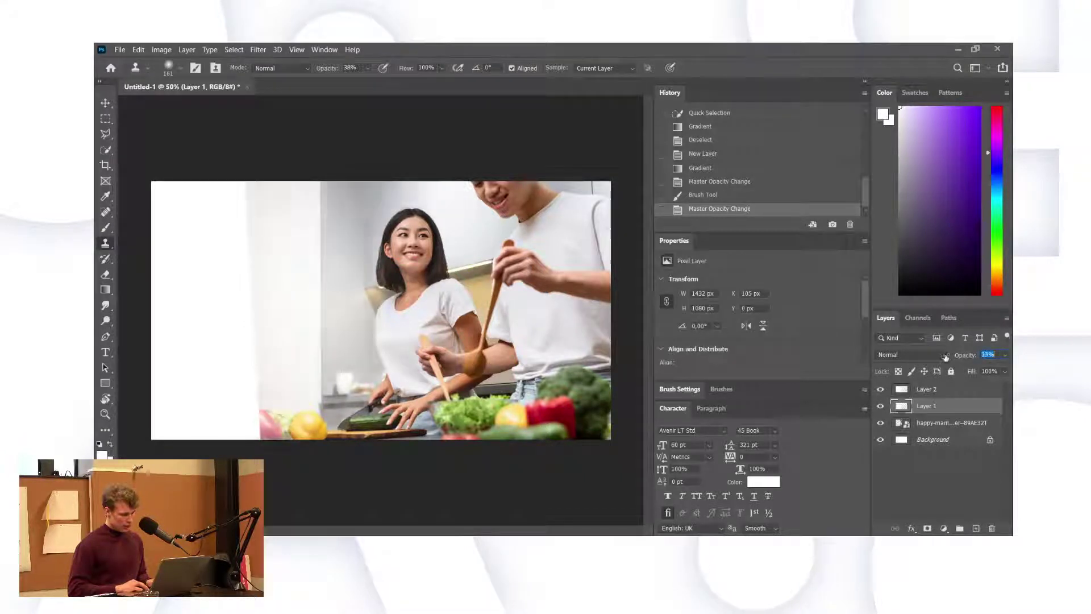
key(Up)
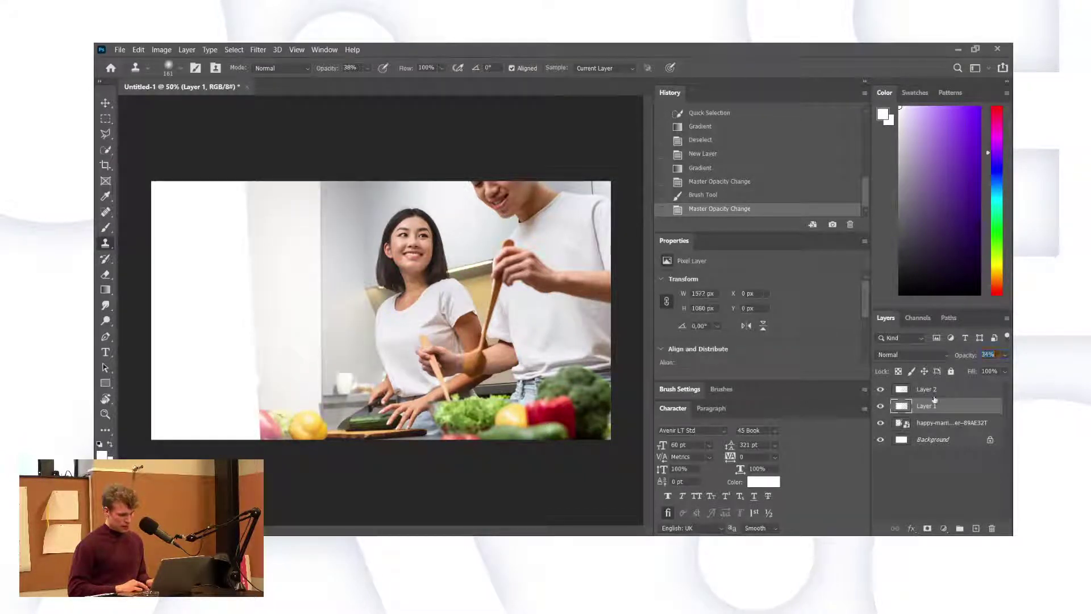
key(alt+])
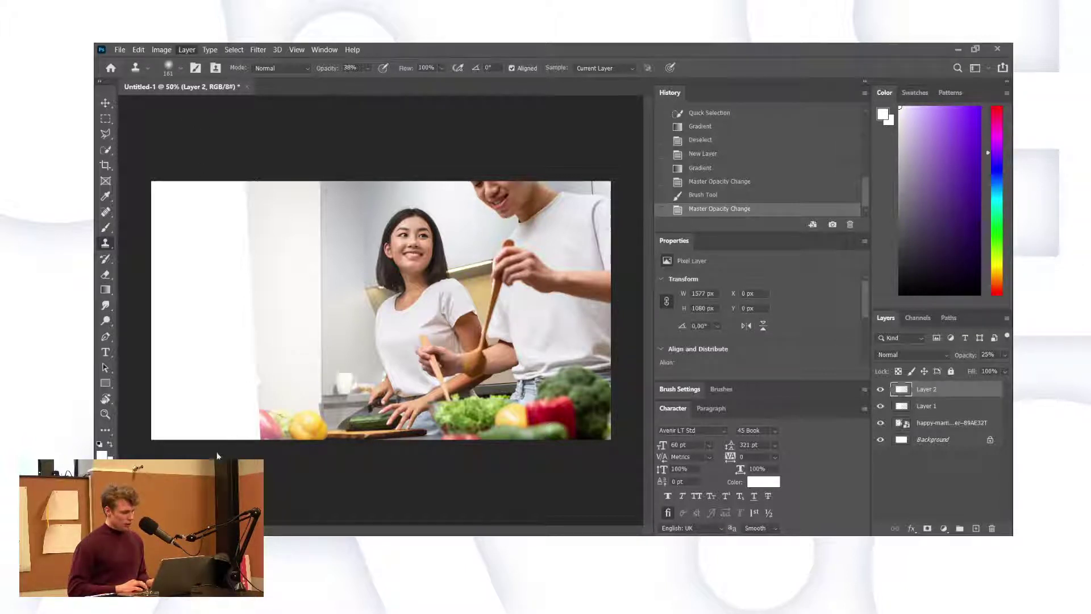
key(ctrl+e)
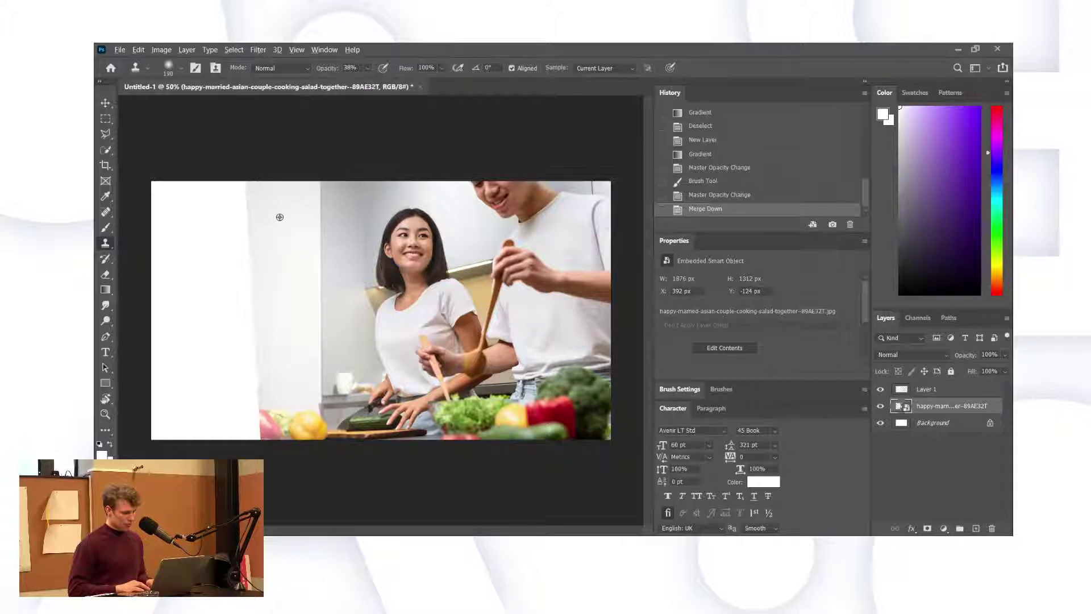
Clone wall texture over Layer 1's top-left corner, redoing one stroke after an undo.
click(926, 389)
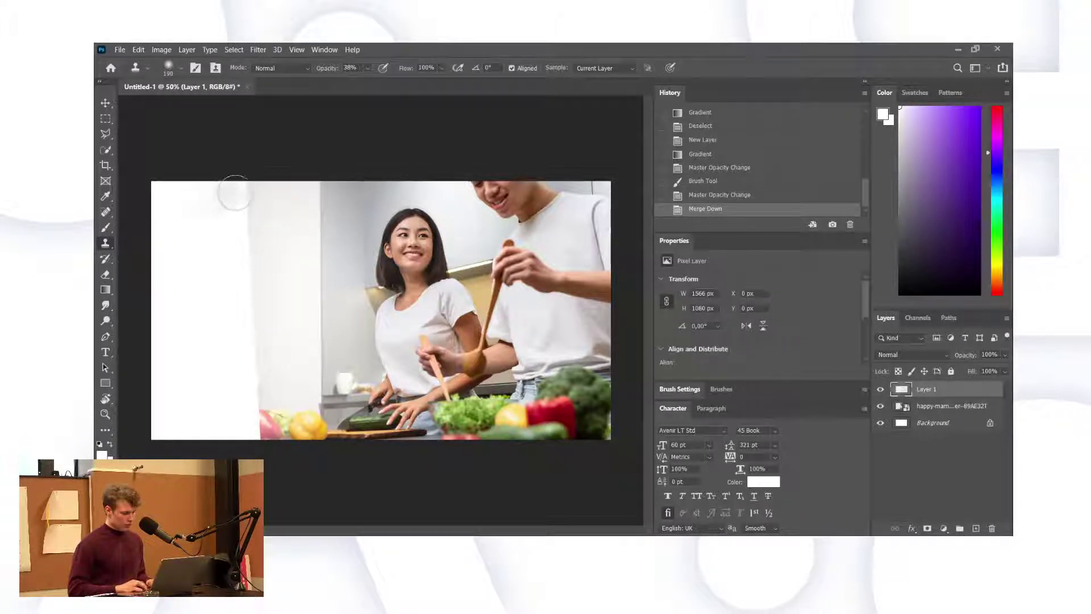
drag(226, 193, 224, 171)
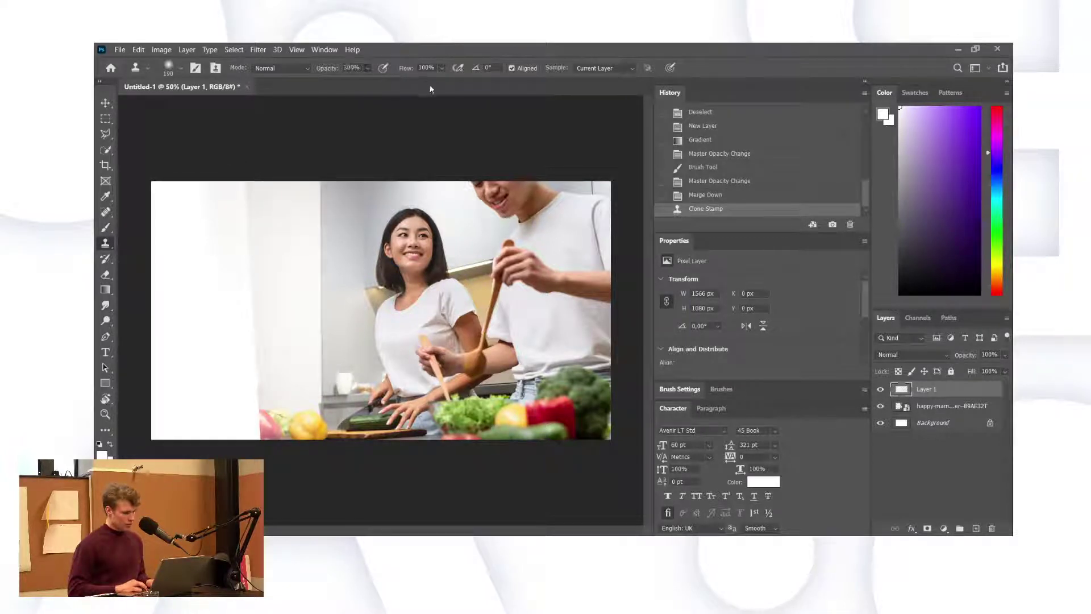
mouse_move(236, 182)
mouse_down()
mouse_move(226, 222)
mouse_move(226, 204)
mouse_move(187, 195)
mouse_move(201, 191)
mouse_up()
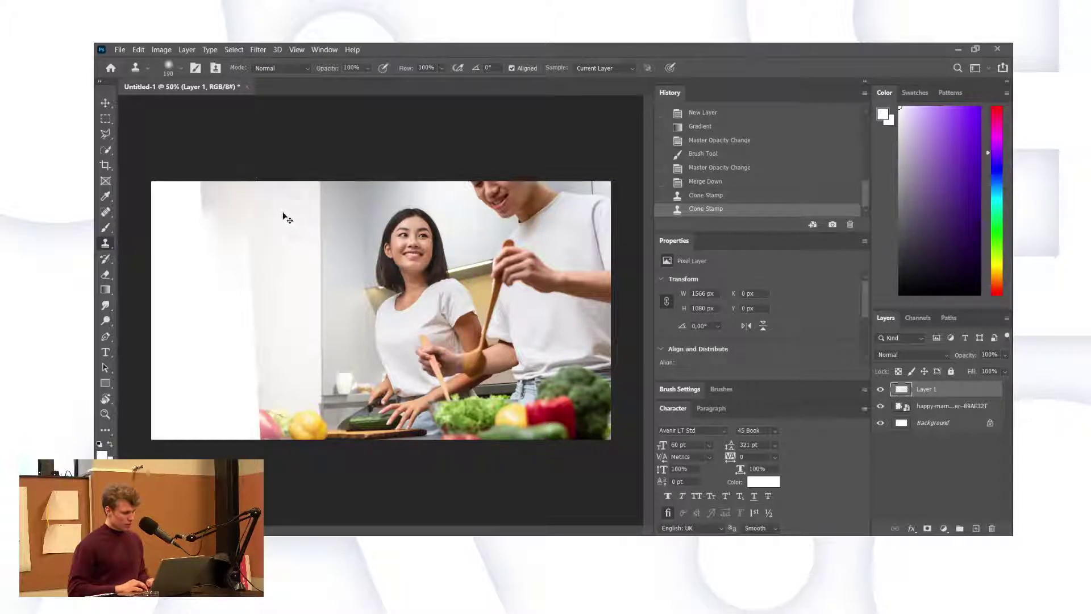
key(ctrl+z)
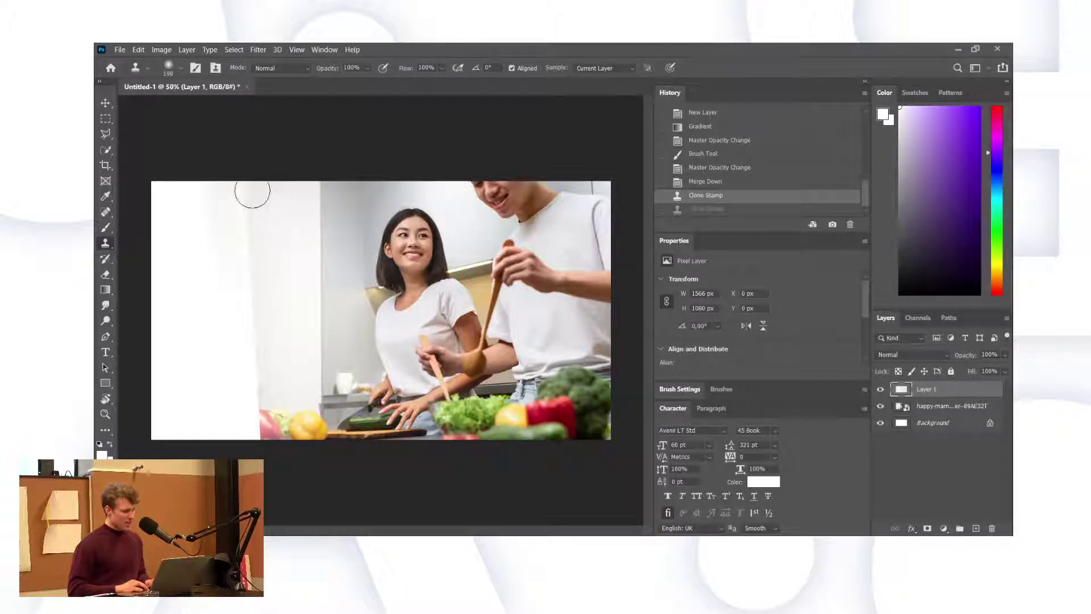
mouse_move(251, 190)
mouse_down()
mouse_move(241, 229)
mouse_move(267, 228)
mouse_up()
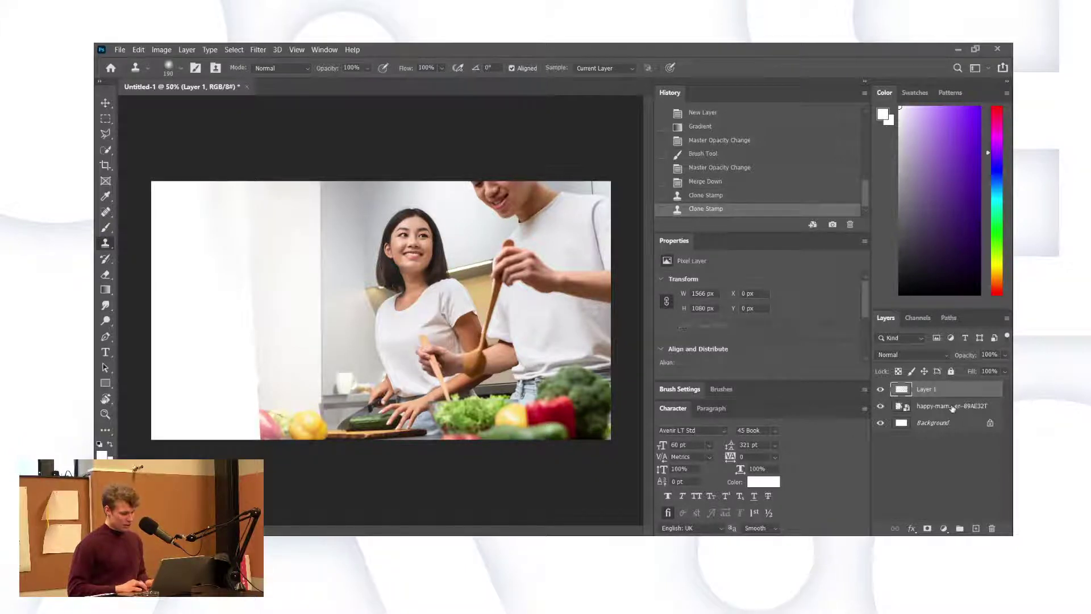
key(alt+bracketleft)
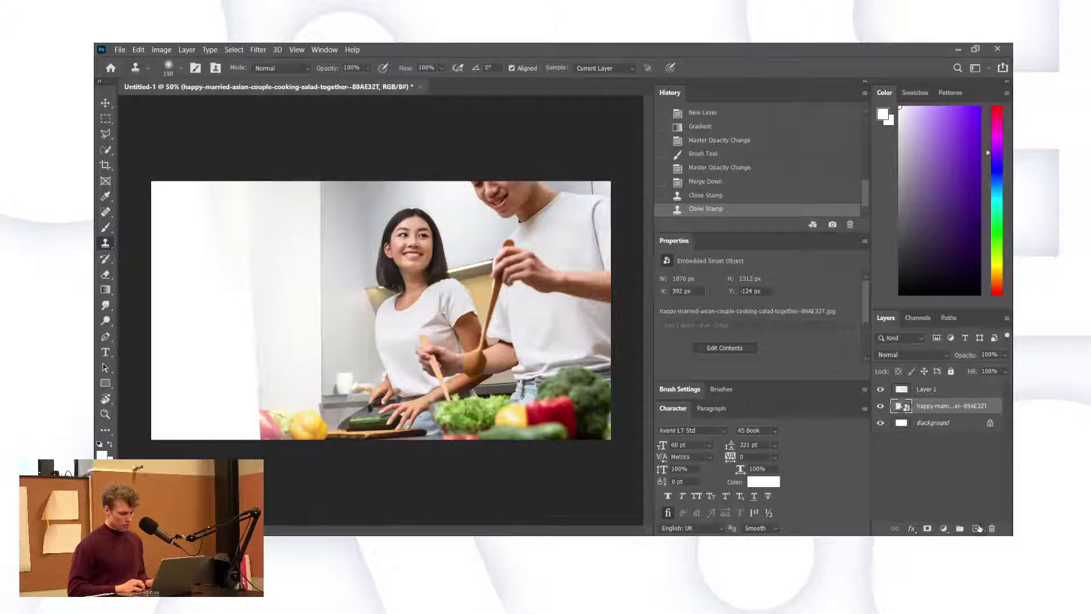
Add a new layer and clone wall texture from several sampled spots across the upper left.
click(978, 529)
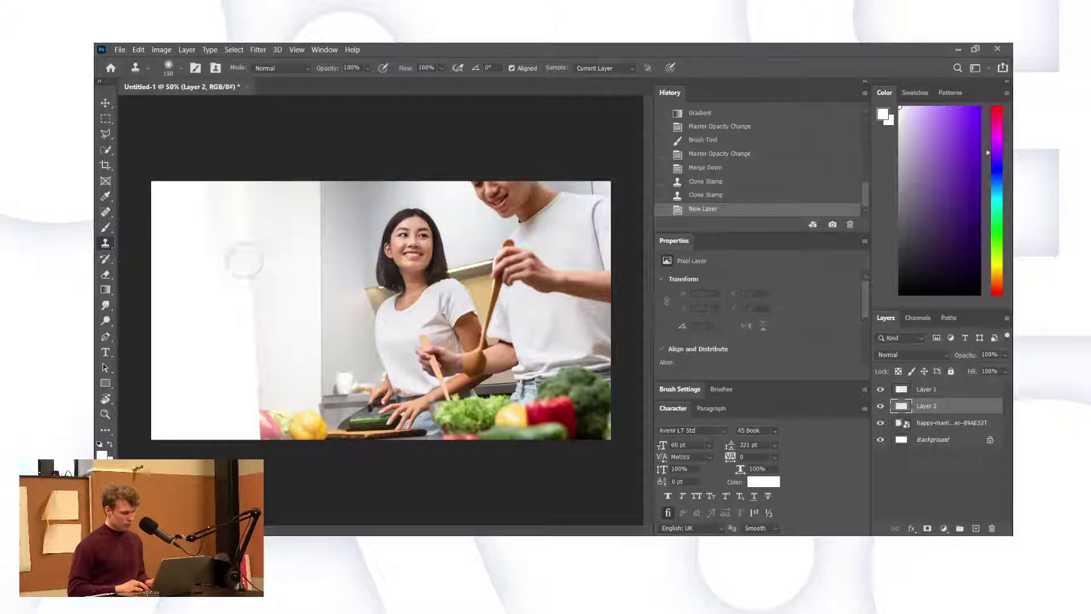
mouse_move(290, 269)
mouse_down()
mouse_move(261, 275)
mouse_move(252, 298)
mouse_up()
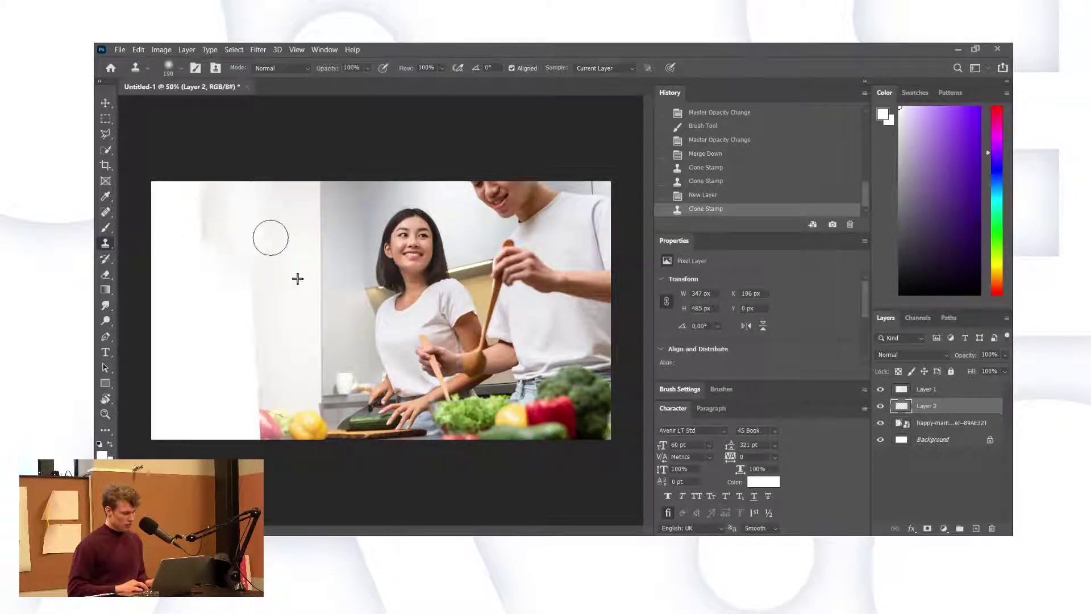
mouse_move(233, 201)
mouse_down()
mouse_move(154, 182)
mouse_move(200, 194)
mouse_move(190, 221)
mouse_move(165, 217)
mouse_up()
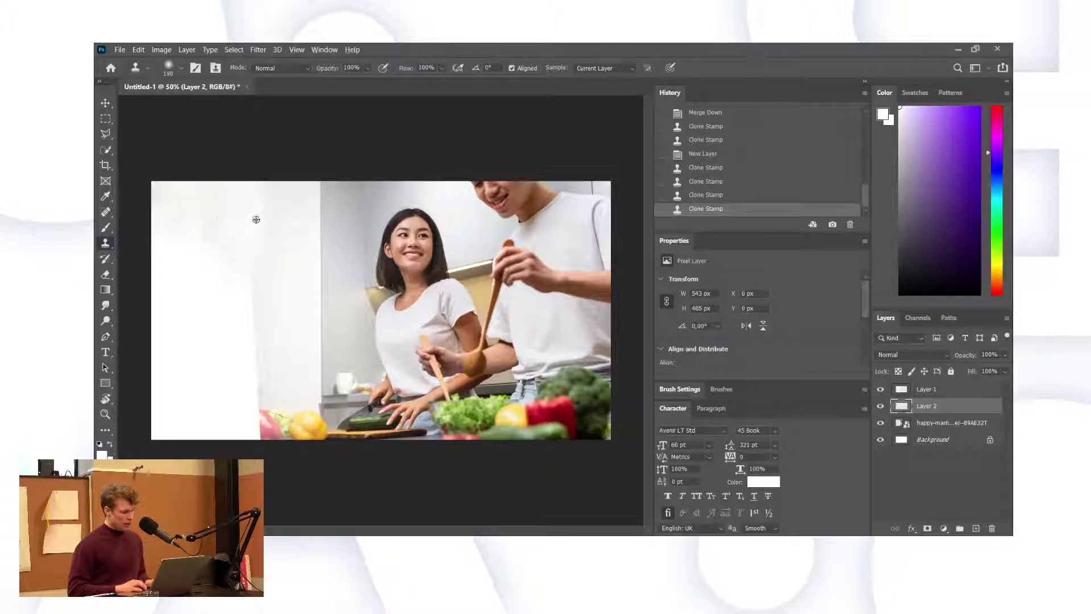
alt+click(280, 222)
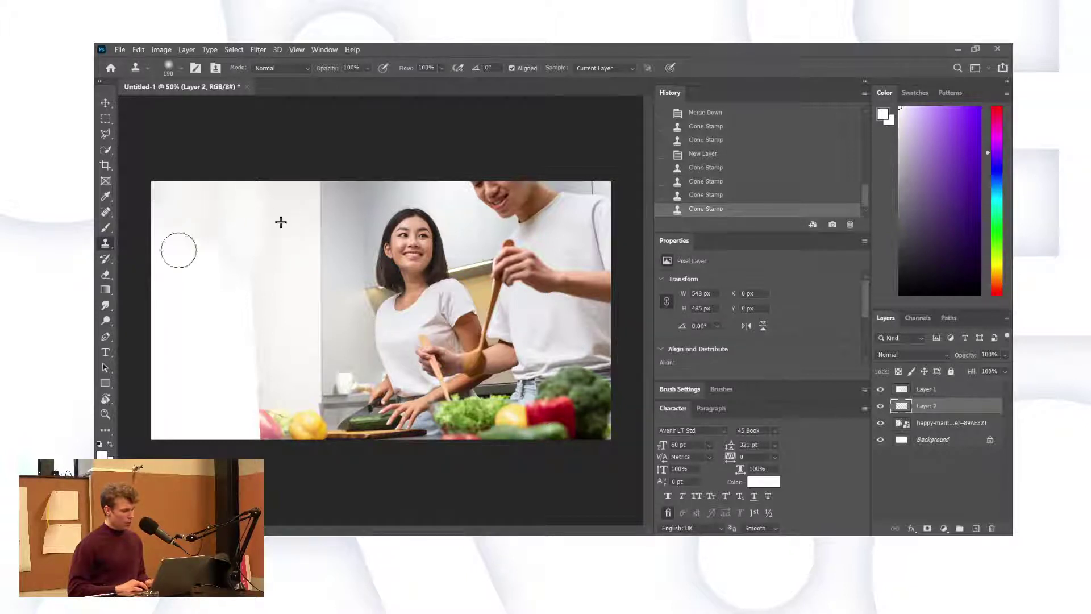
drag(178, 249, 161, 254)
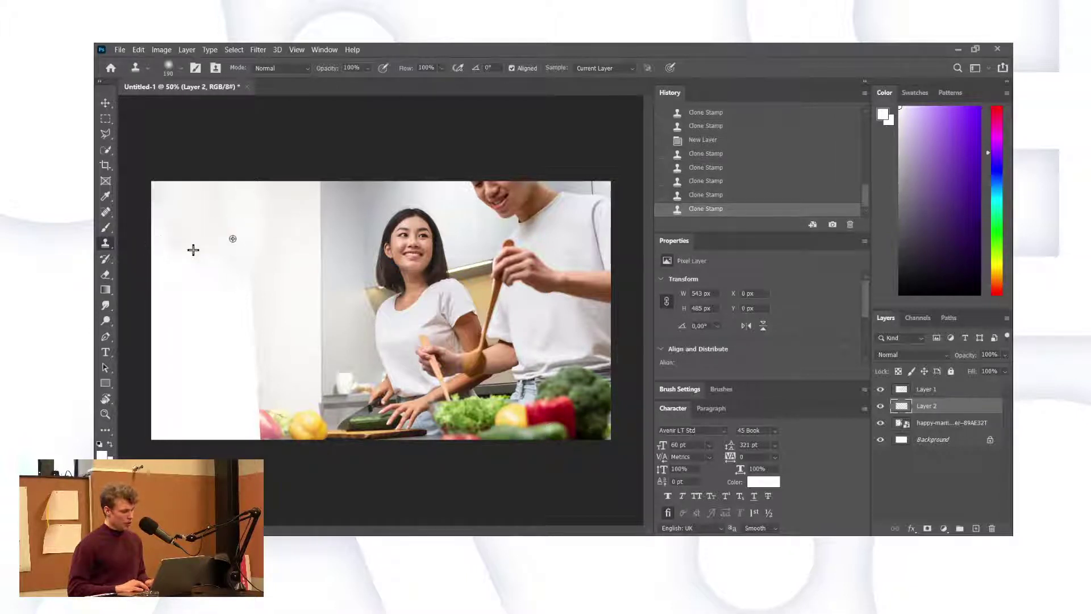
alt+click(285, 217)
drag(271, 250, 196, 291)
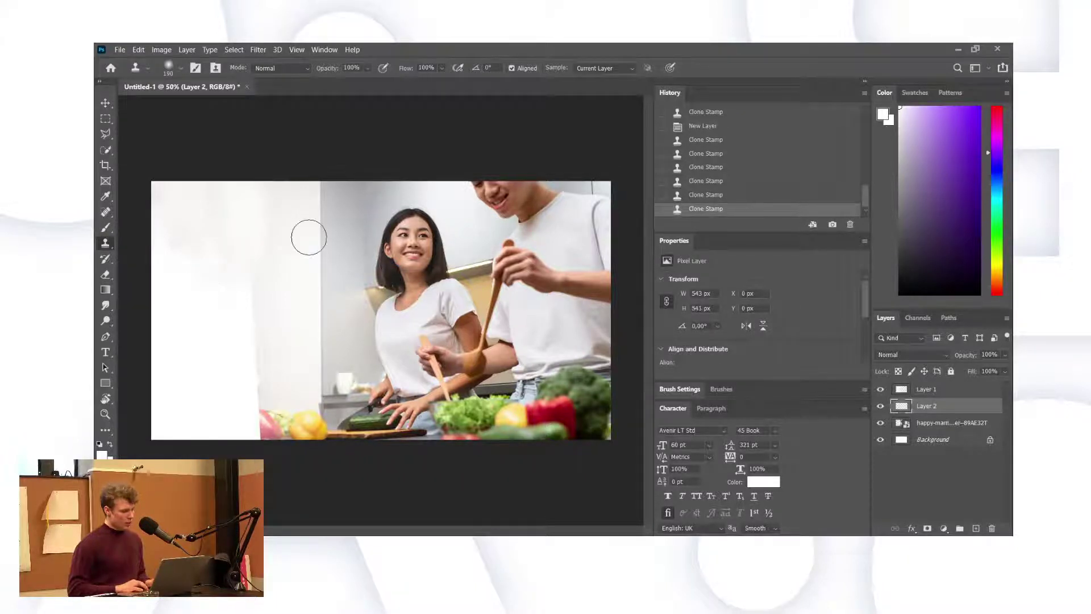
alt+click(280, 227)
mouse_move(236, 209)
mouse_down()
mouse_move(142, 275)
mouse_move(170, 255)
mouse_up()
Extend the cloned wall texture to the left edge and lower left, undoing the stroke that copied fruit.
alt+click(270, 224)
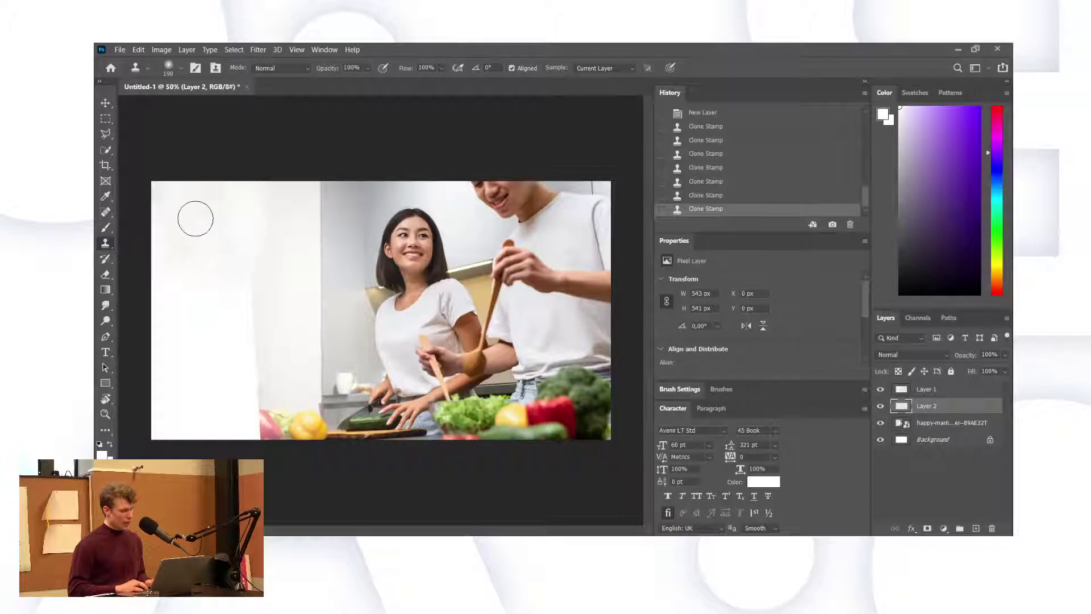
drag(195, 219, 146, 275)
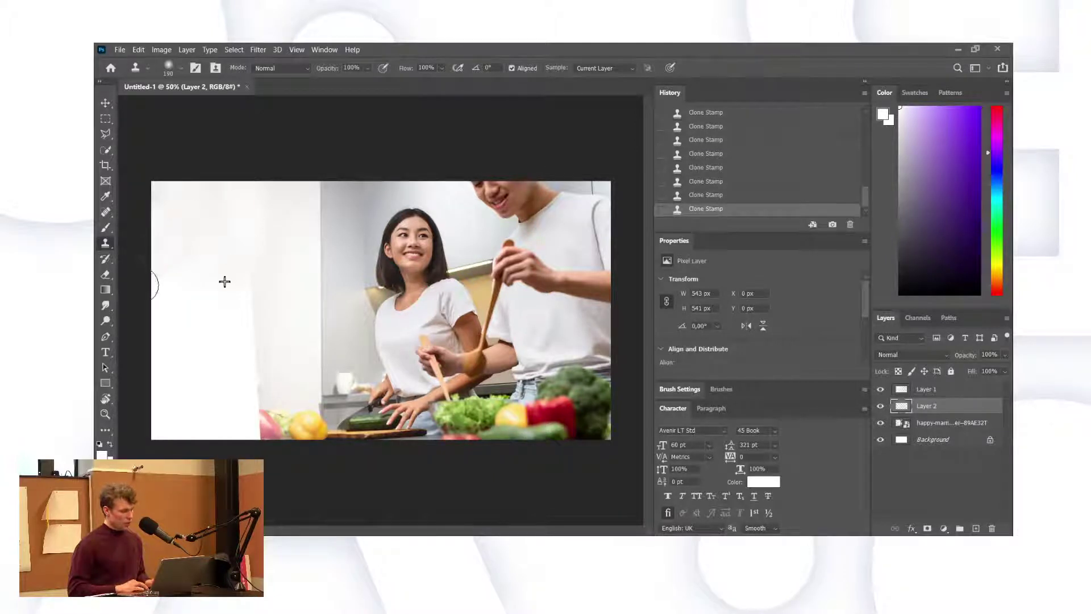
alt+click(300, 206)
mouse_move(256, 298)
mouse_down()
mouse_move(244, 302)
mouse_move(246, 281)
mouse_move(180, 297)
mouse_up()
alt+click(287, 273)
alt+click(295, 303)
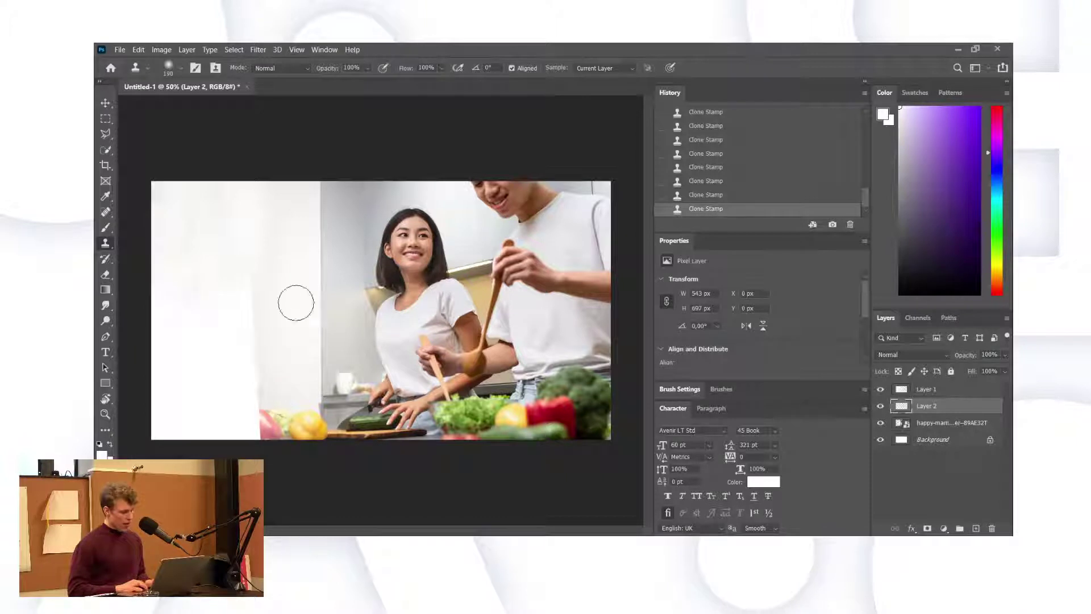
drag(245, 263, 244, 297)
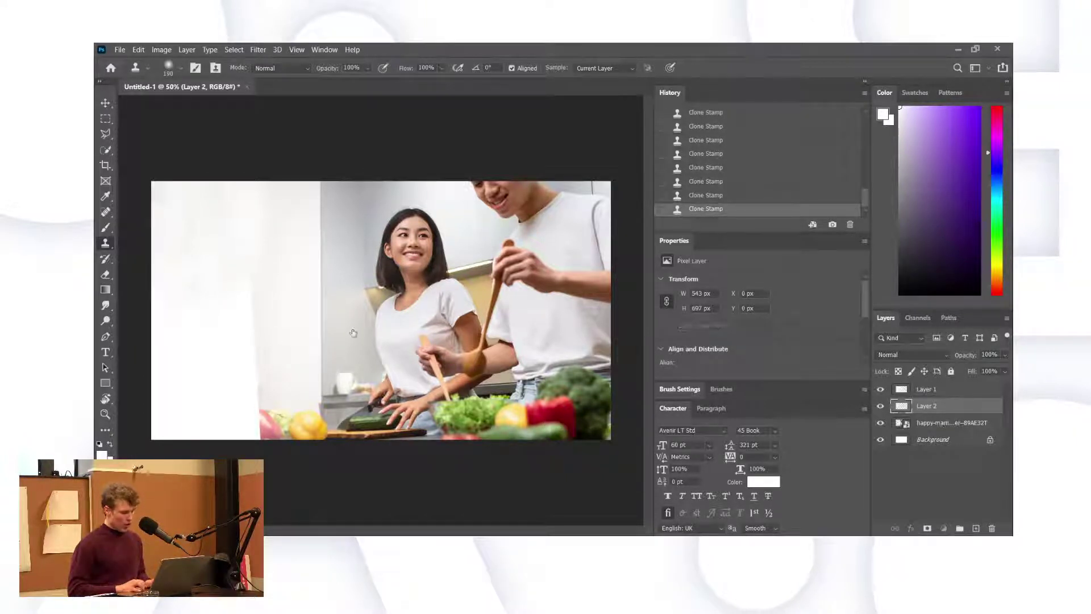
key(alt+bracketleft)
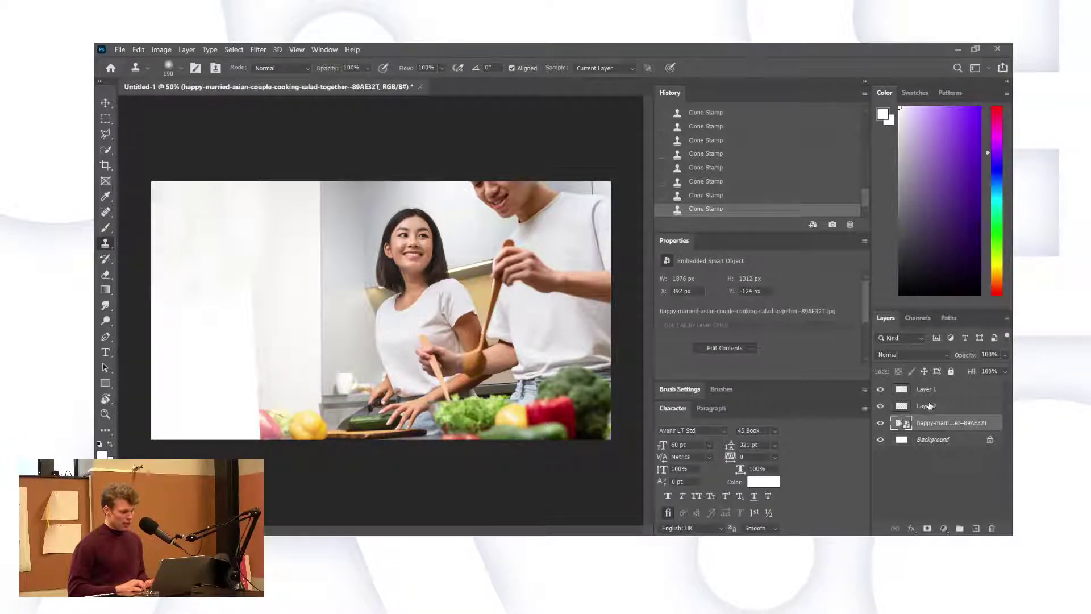
key(alt+bracketright)
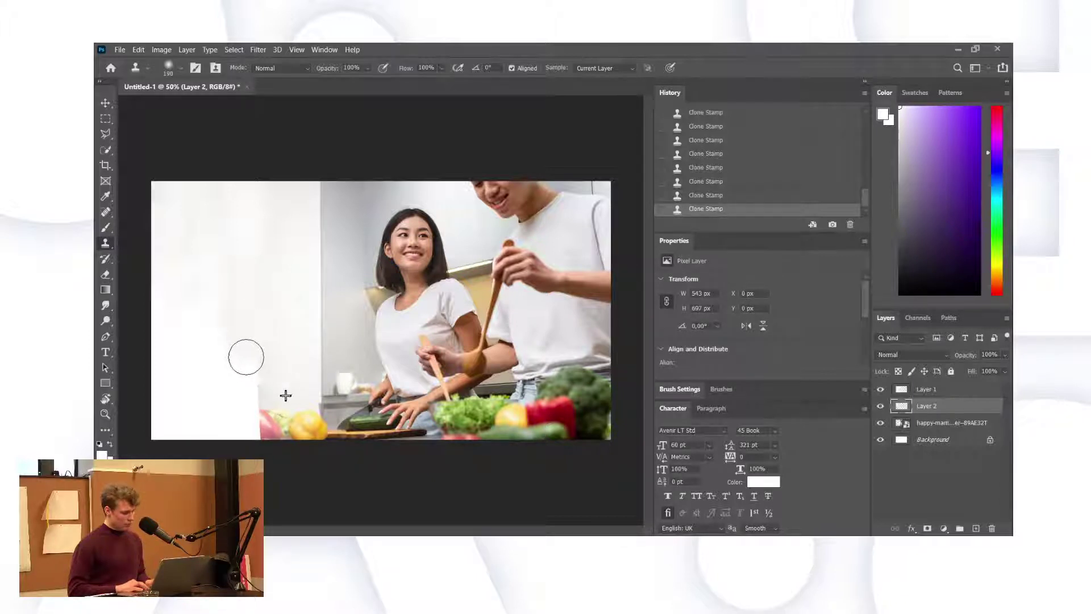
drag(250, 395, 256, 378)
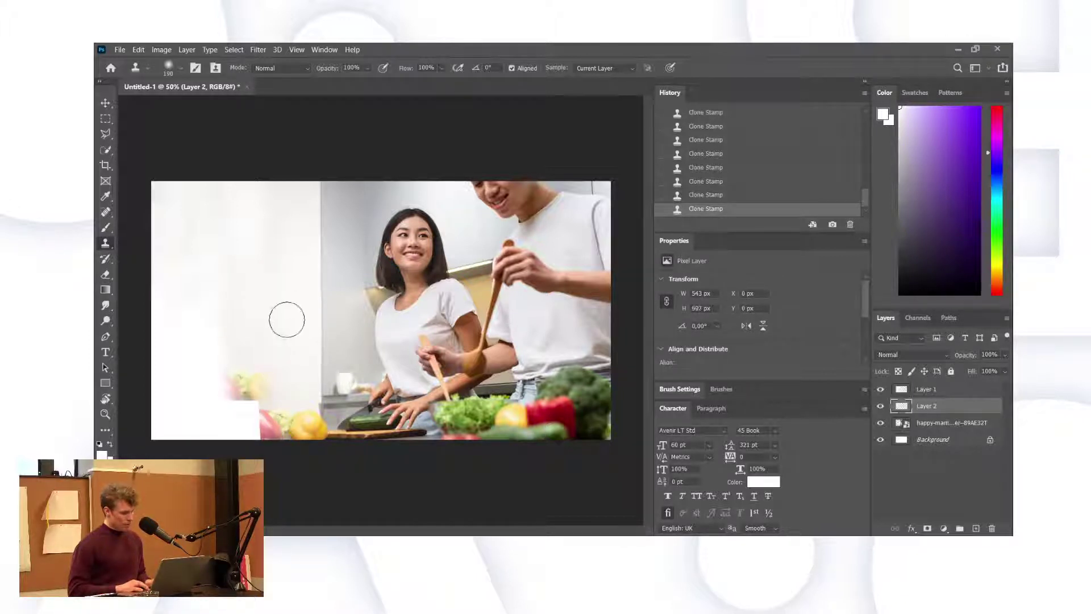
key(ctrl+z)
Paint white with a soft brush over the left side and the pink vegetable at bottom-left.
key(b)
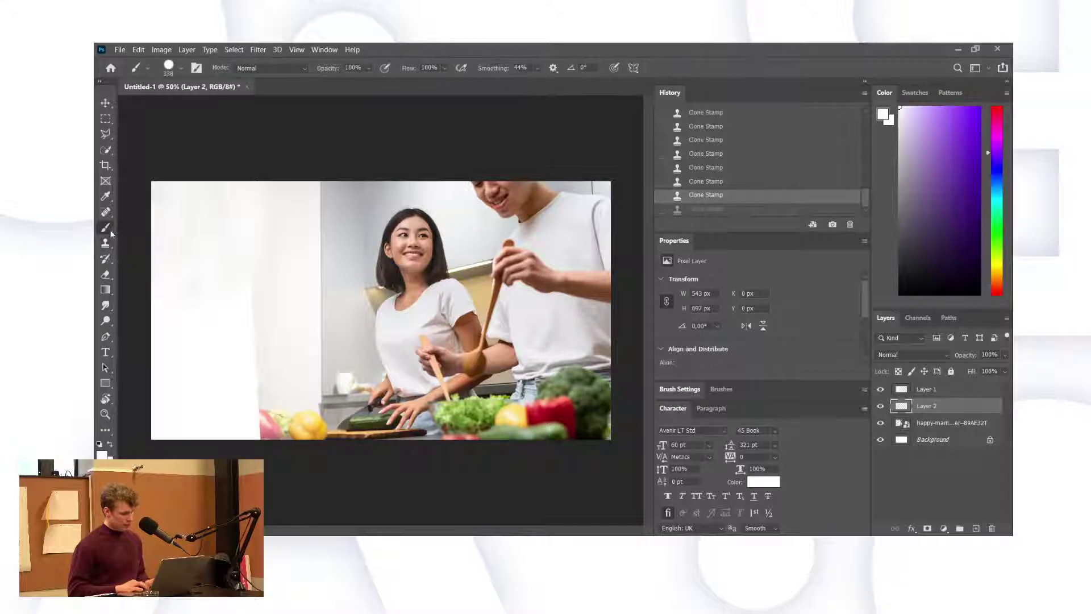
alt+click(301, 255)
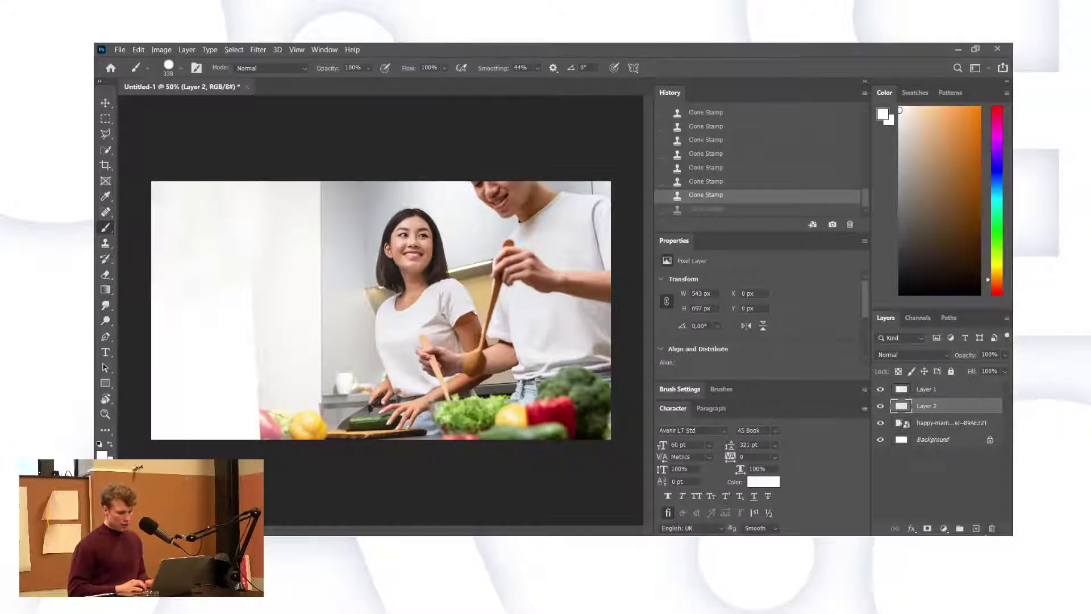
click(975, 528)
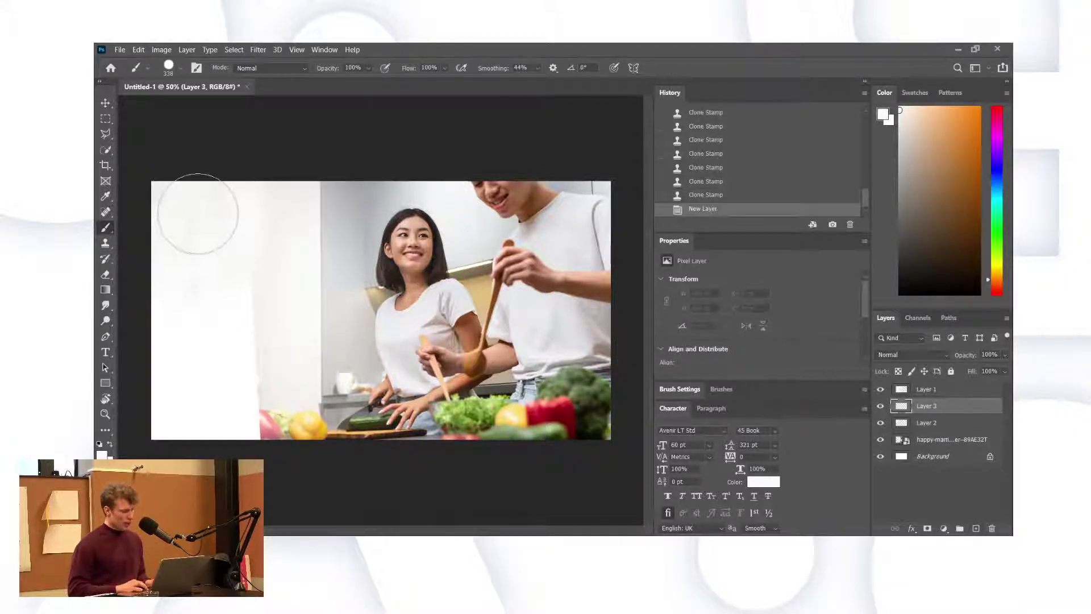
mouse_move(192, 198)
mouse_down()
mouse_move(219, 220)
mouse_move(231, 212)
mouse_up()
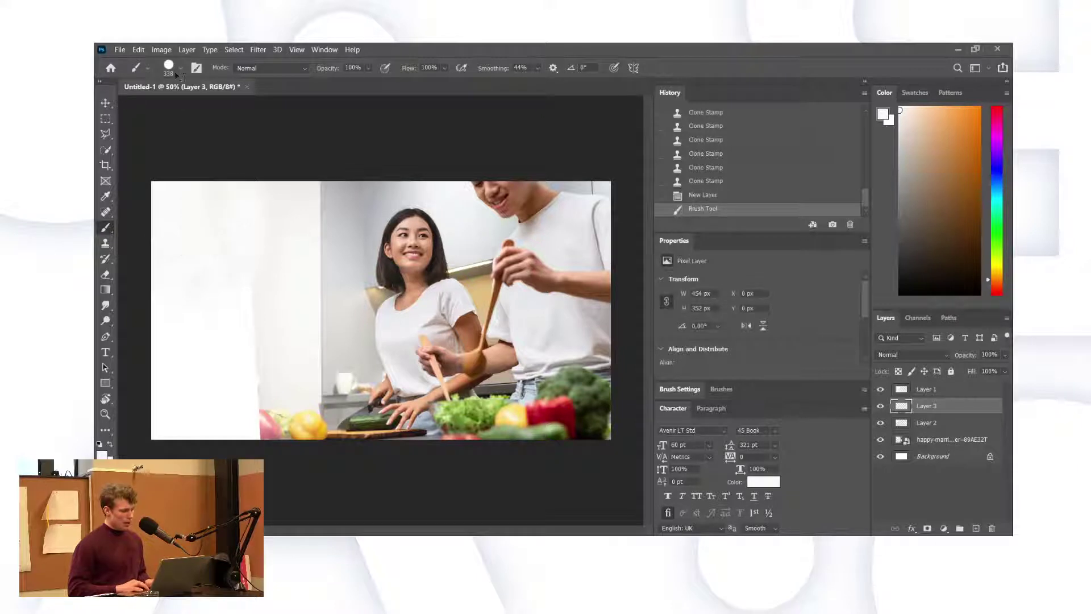
key(ctrl+z)
key(ctrl+z)
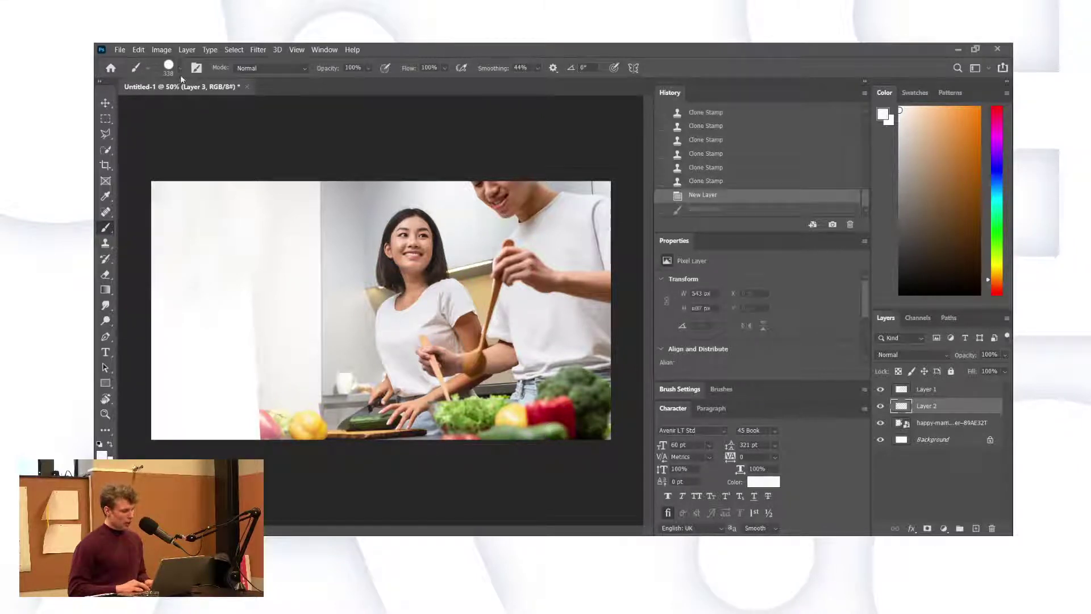
key(shift+bracketleft)
key(shift+bracketleft)
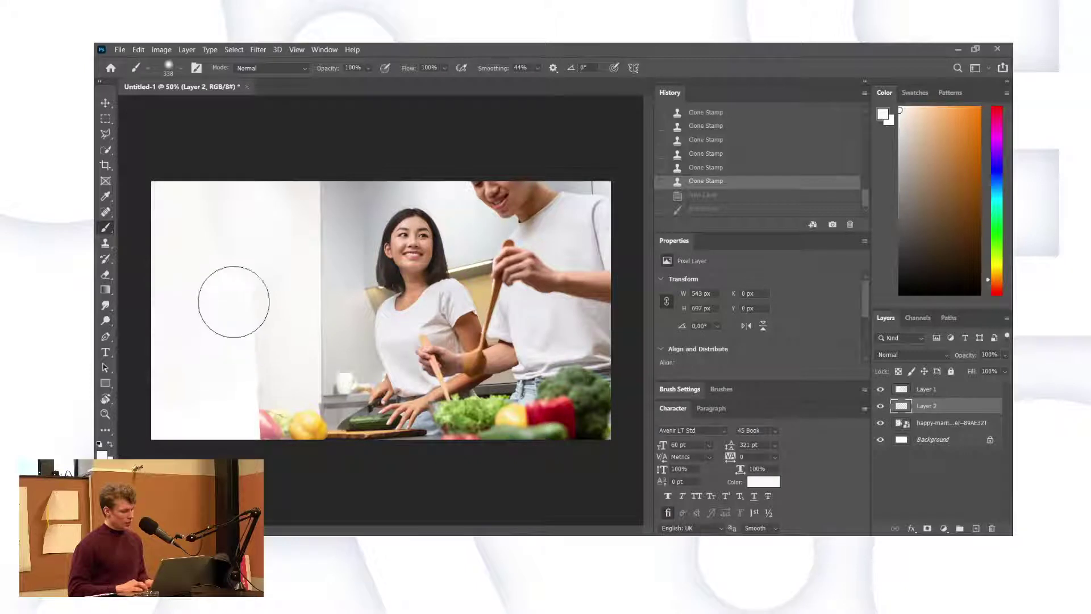
drag(232, 320, 243, 241)
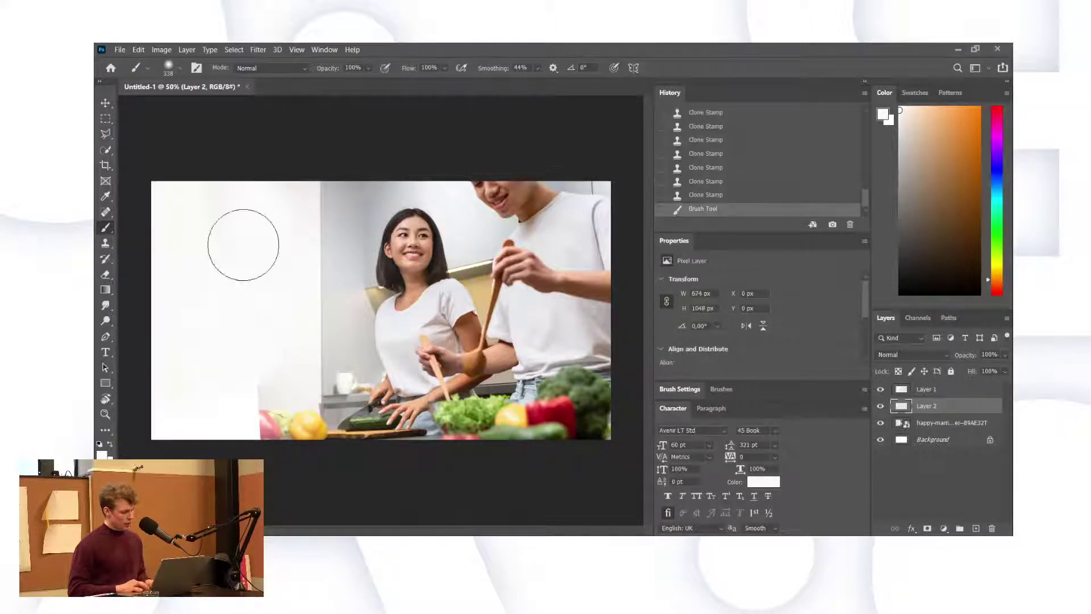
mouse_move(241, 388)
mouse_down()
mouse_move(232, 415)
mouse_move(243, 414)
mouse_move(195, 418)
mouse_move(120, 506)
mouse_move(187, 489)
mouse_move(302, 408)
mouse_up()
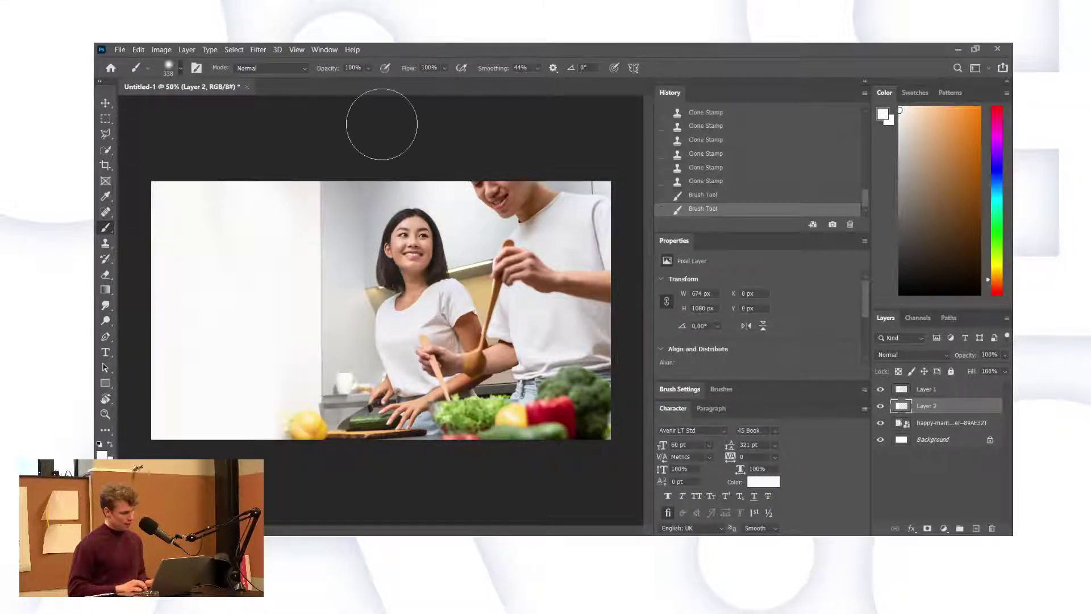
Try beige strokes with a 448 px brush, undo them, pick near-white and add Layer 3.
click(917, 129)
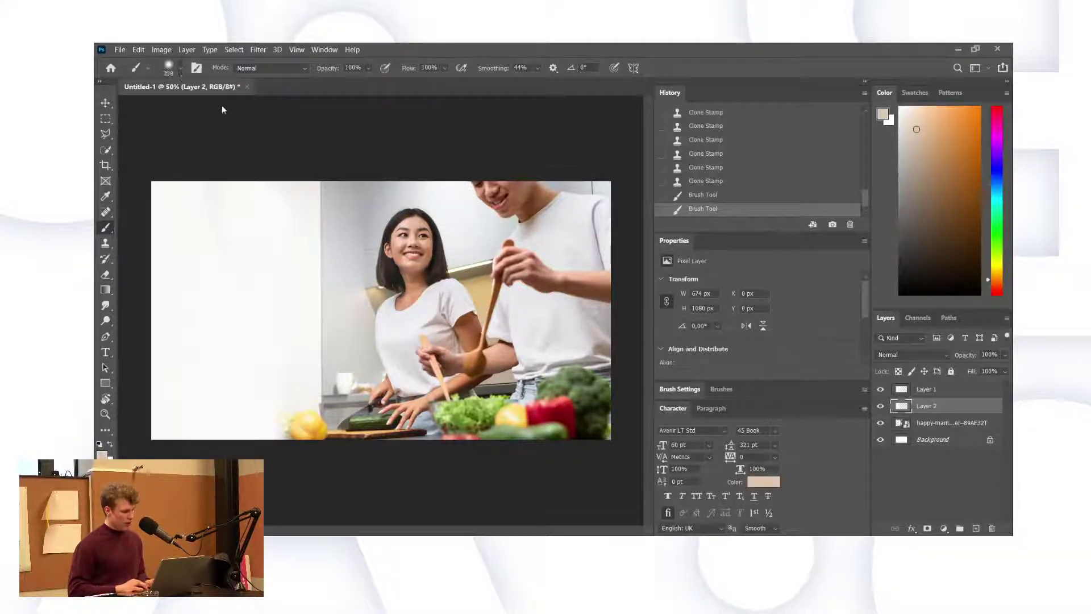
key(bracketright)
key(bracketright)
key(bracketright)
key(bracketright)
drag(171, 191, 139, 268)
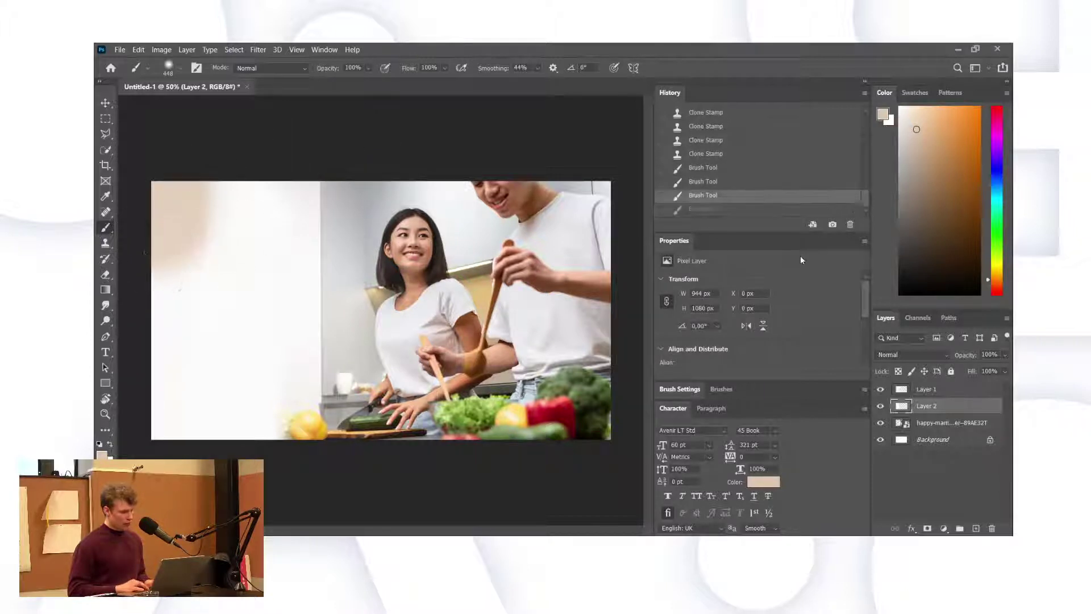
key(ctrl+z)
click(899, 149)
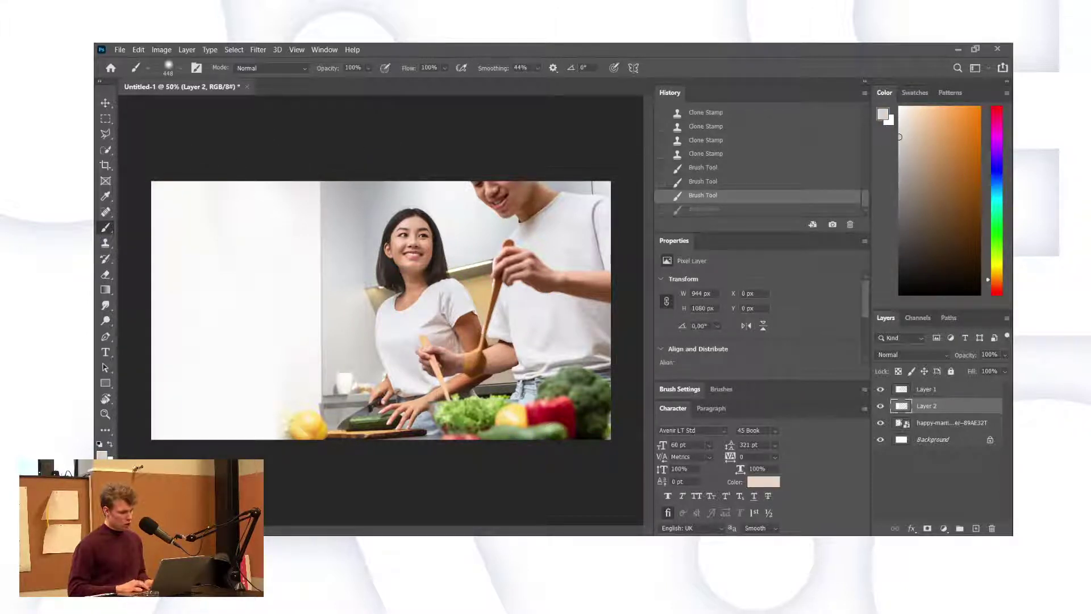
click(976, 528)
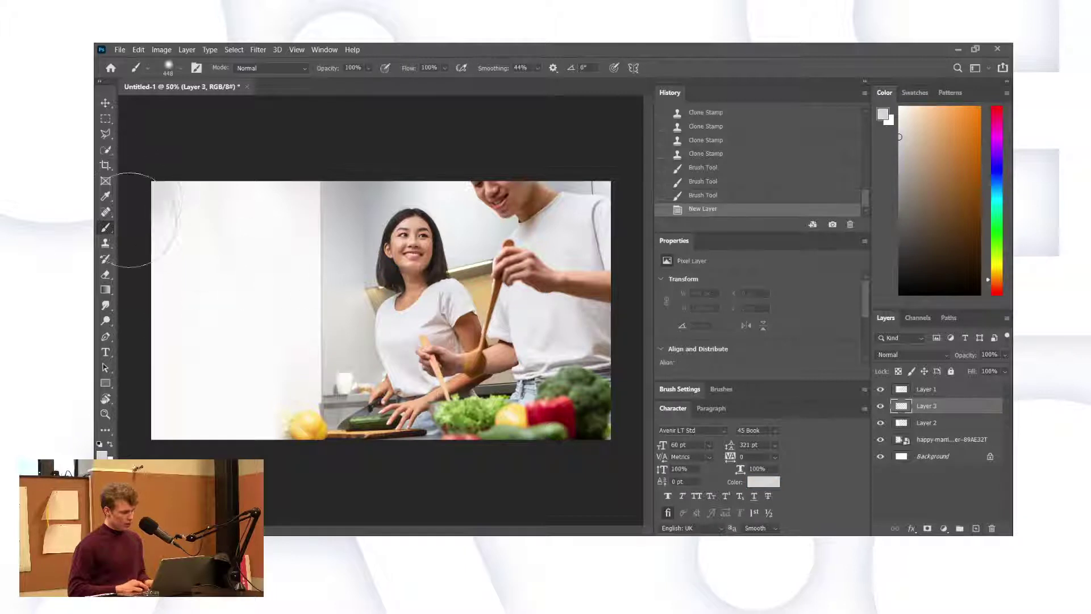
Move Layer 3 above a hidden Layer 1 at 45% opacity and paint soft light strokes along the seam.
mouse_move(123, 254)
mouse_down()
mouse_move(152, 414)
mouse_move(182, 451)
mouse_move(244, 487)
mouse_up()
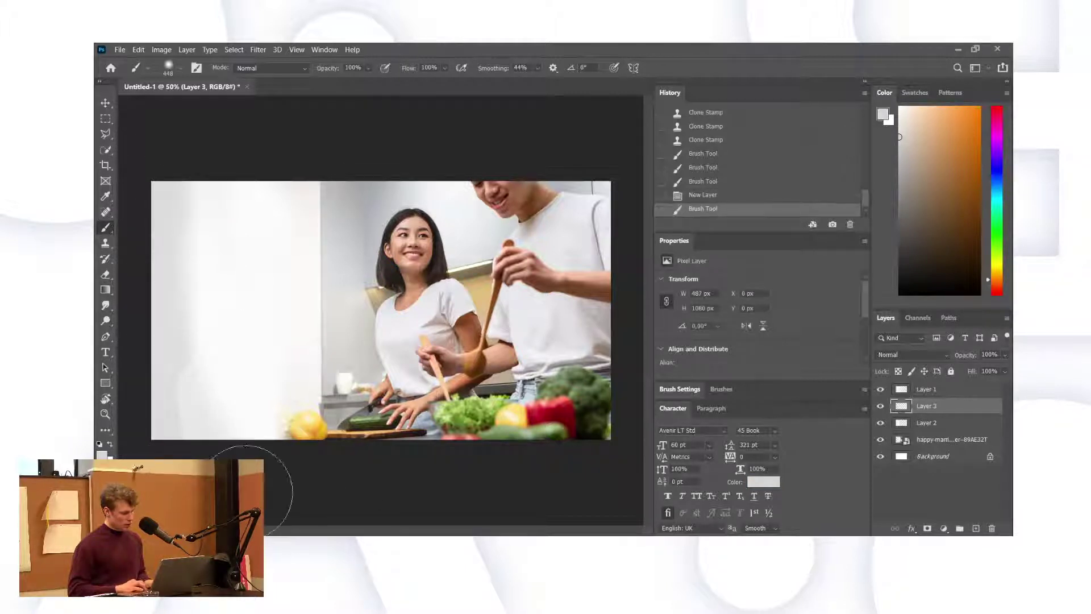
drag(914, 407, 912, 384)
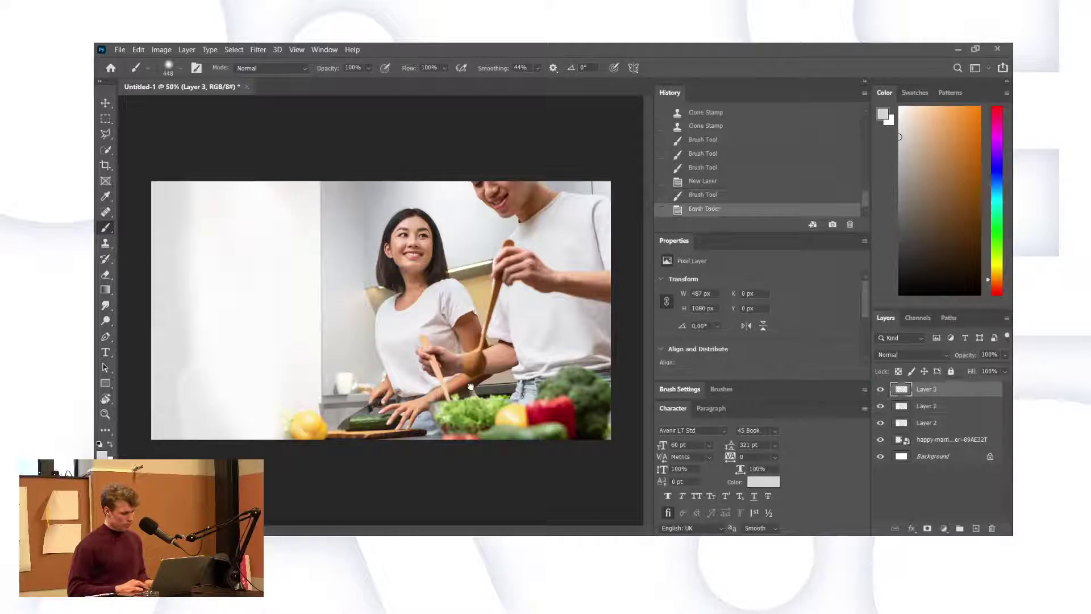
click(881, 406)
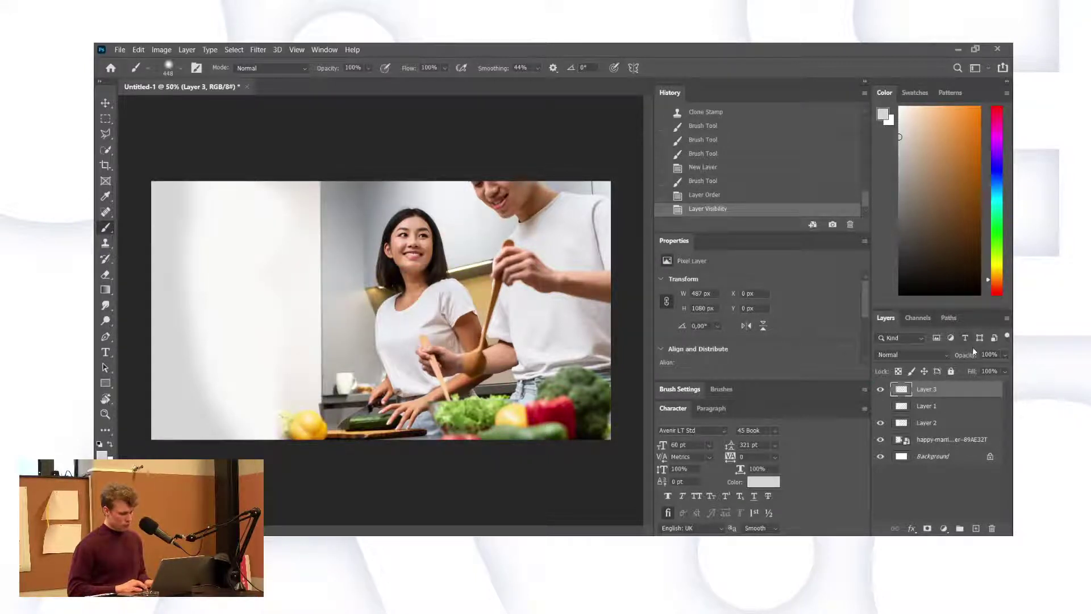
drag(969, 355, 933, 368)
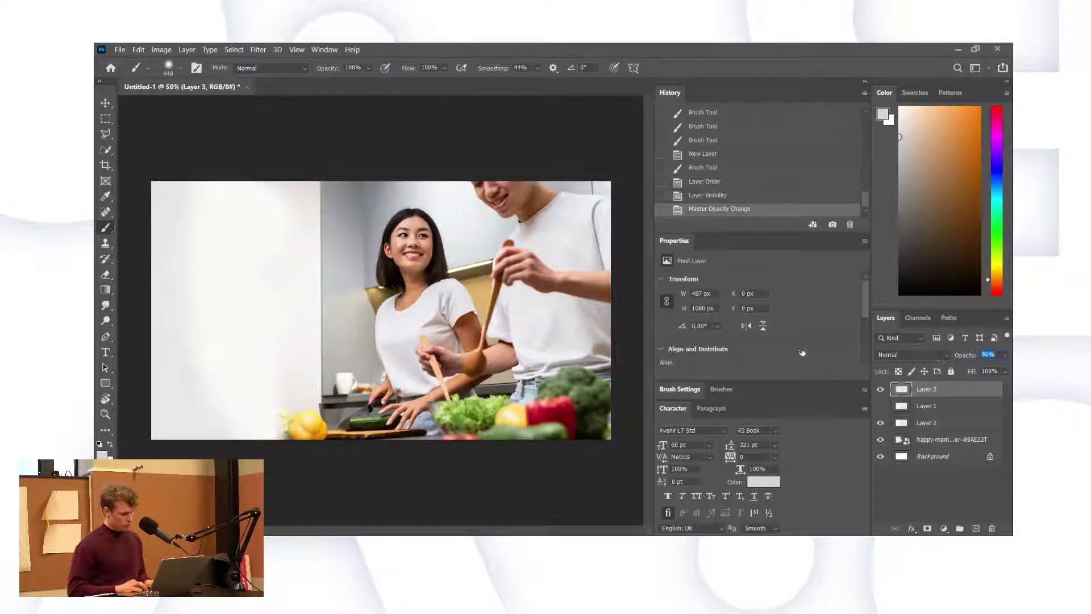
drag(802, 352, 700, 353)
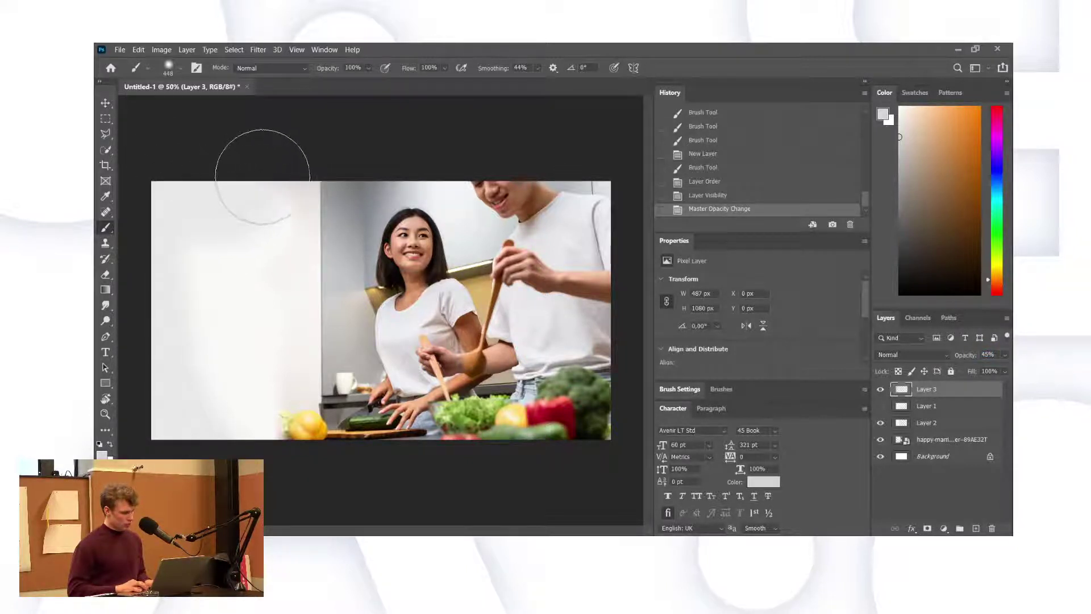
drag(262, 177, 290, 171)
mouse_move(151, 264)
mouse_down()
mouse_move(184, 248)
mouse_move(185, 236)
mouse_up()
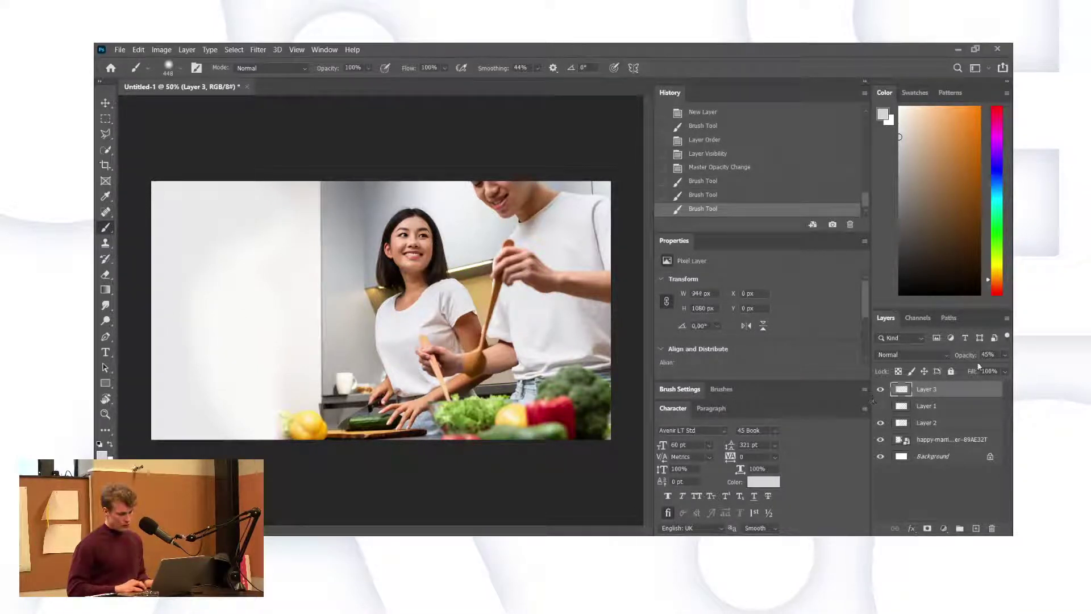
Lower Layer 2's opacity to 97%, compare by toggling its visibility, and add Layer 4.
click(923, 425)
drag(970, 355, 992, 354)
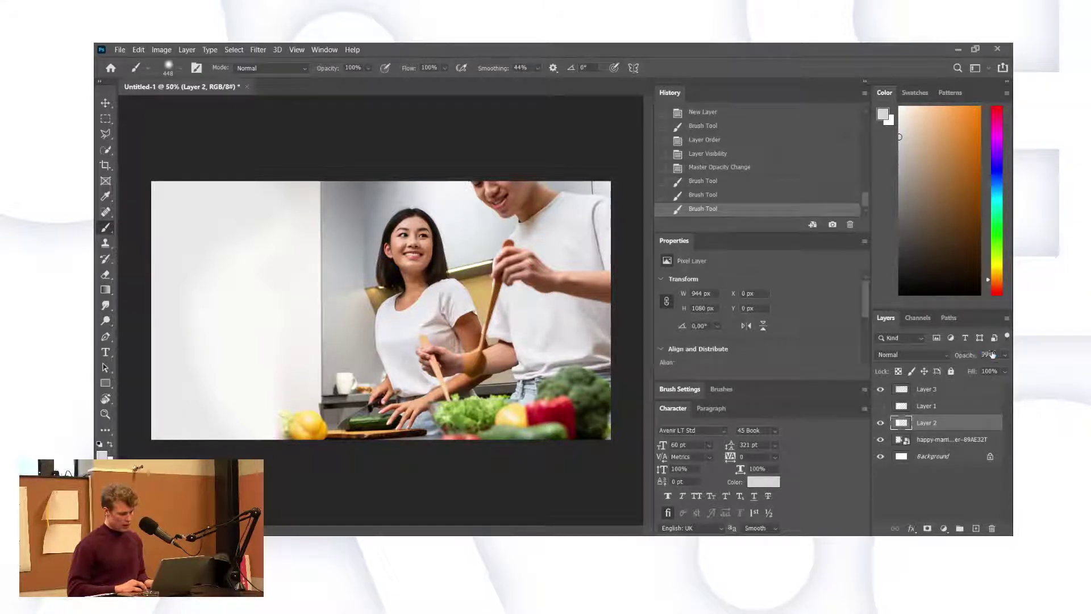
key(Down)
key(Down)
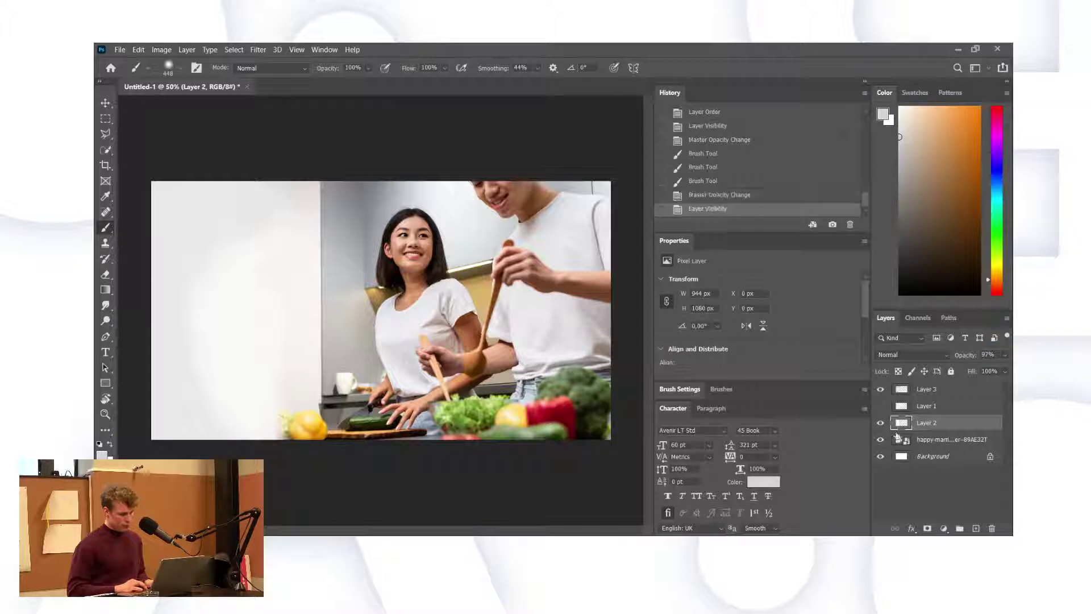
click(881, 423)
click(880, 424)
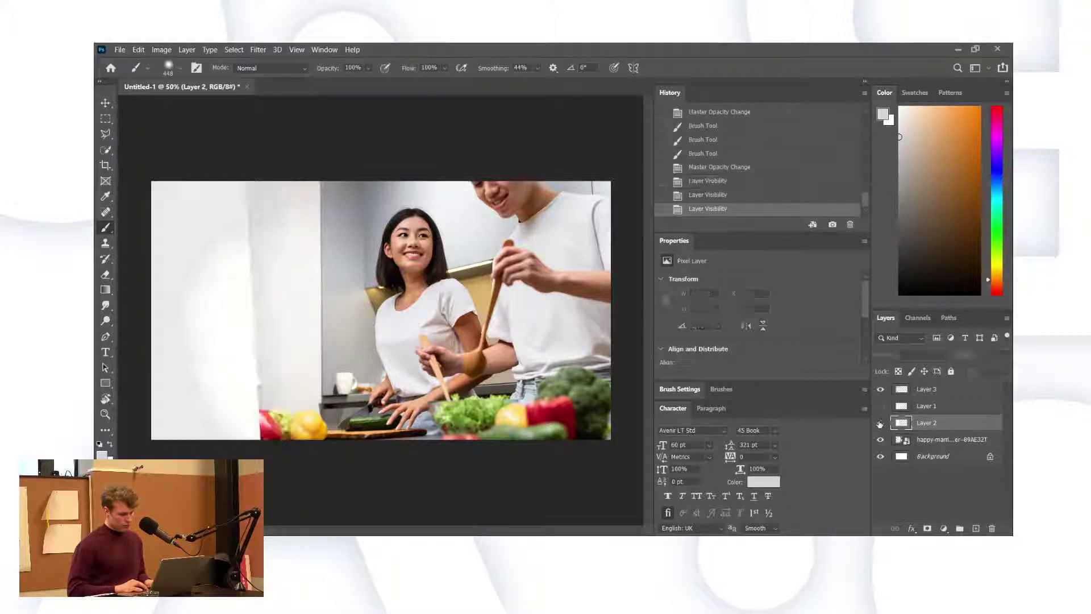
click(880, 423)
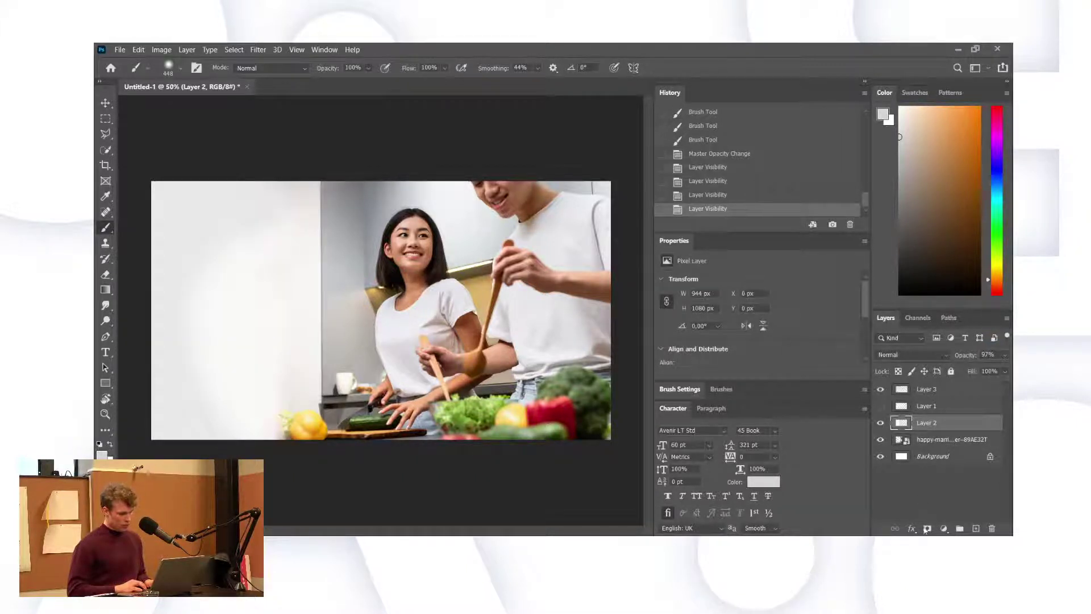
click(976, 529)
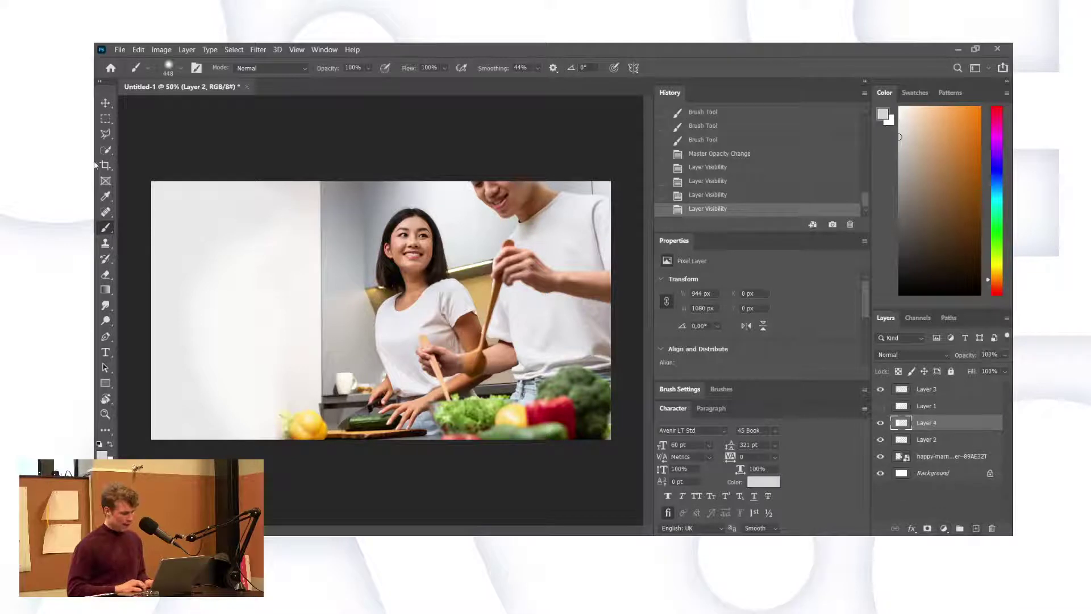
Draw a white gradient from the left edge across Layer 4 and lower its opacity to about 45%.
click(105, 290)
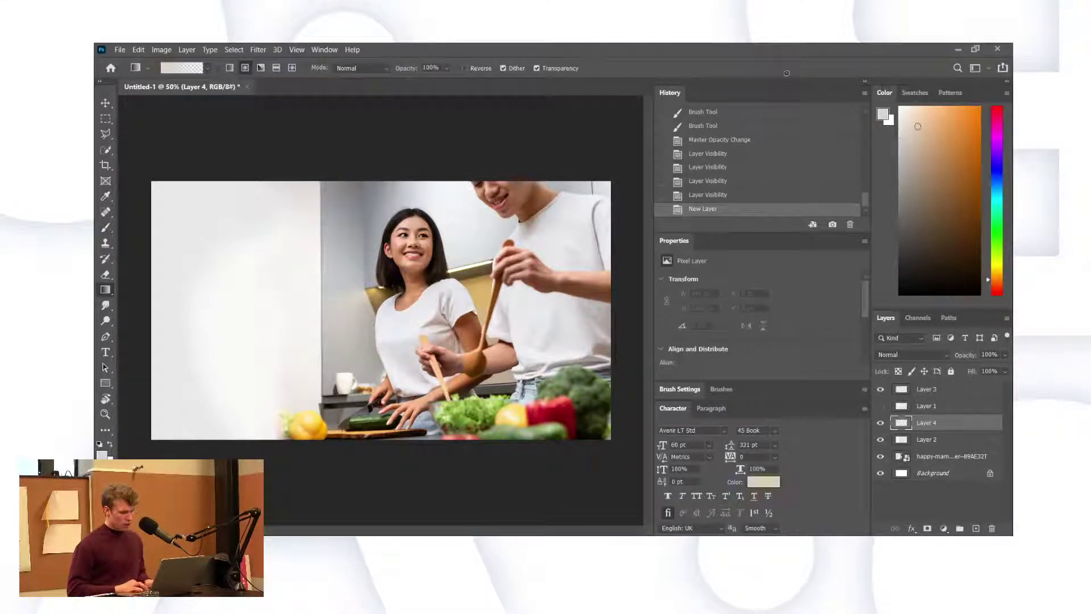
click(899, 107)
drag(135, 293, 634, 267)
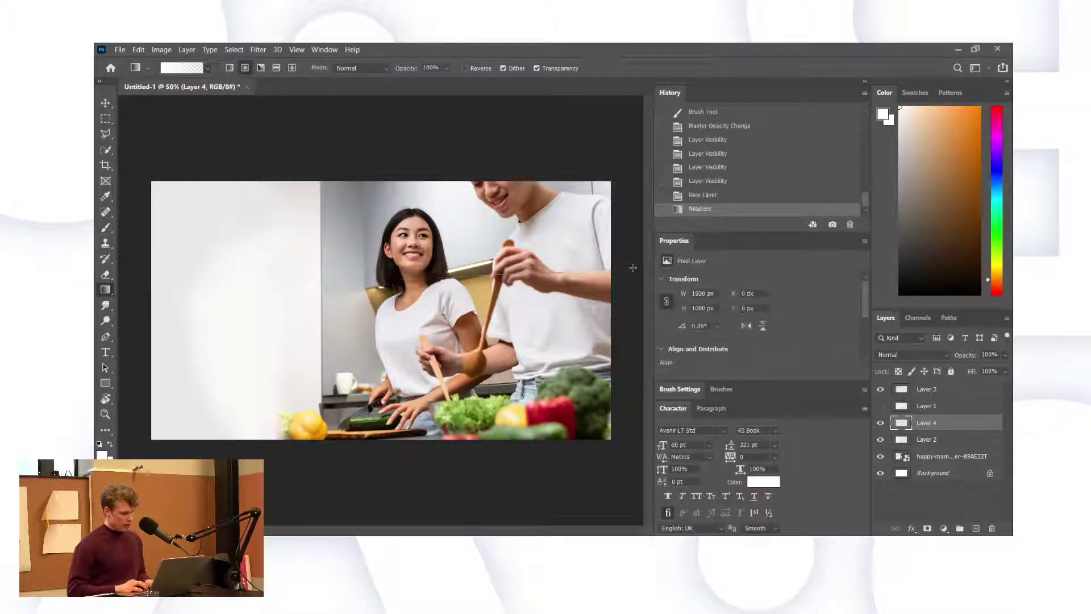
drag(973, 355, 932, 356)
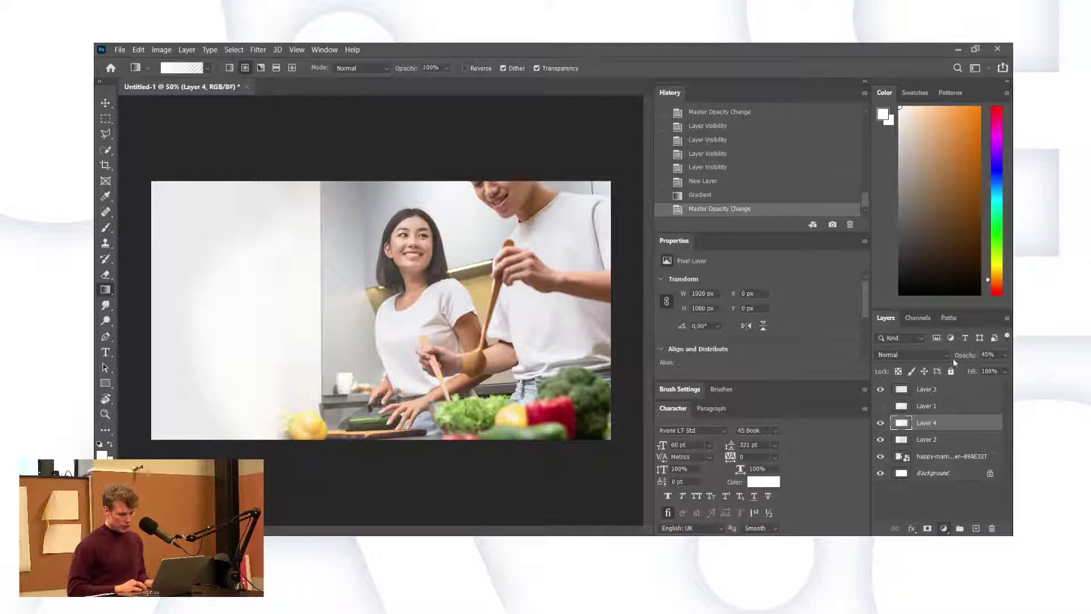
Add a Brightness/Contrast adjustment layer with Contrast 37, keeping Layer 2 at full opacity.
key(d)
key(x)
key(ctrl+alt+b)
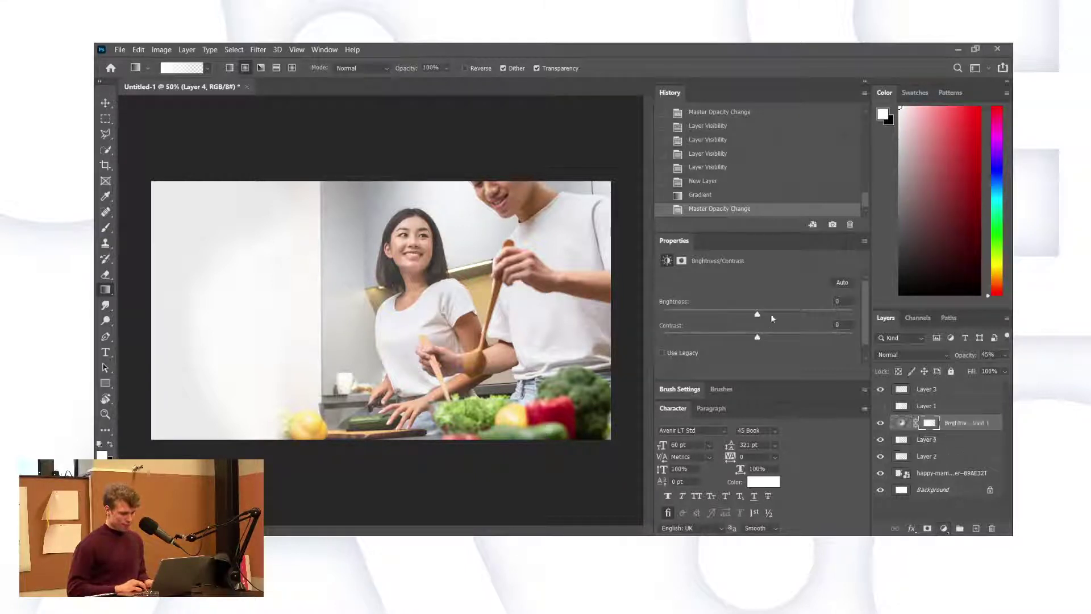
drag(773, 338, 774, 338)
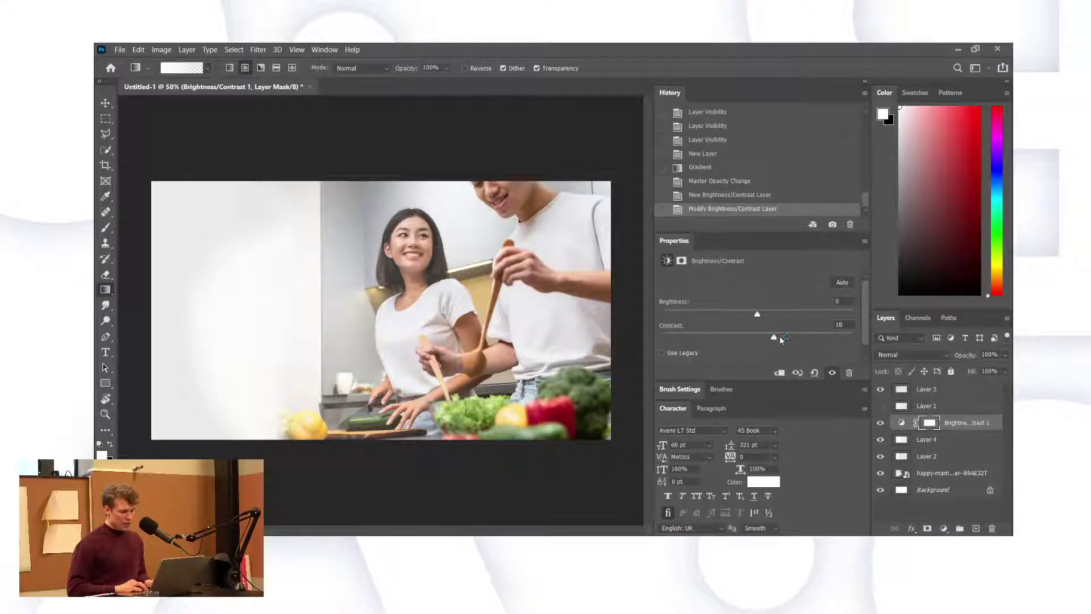
click(780, 337)
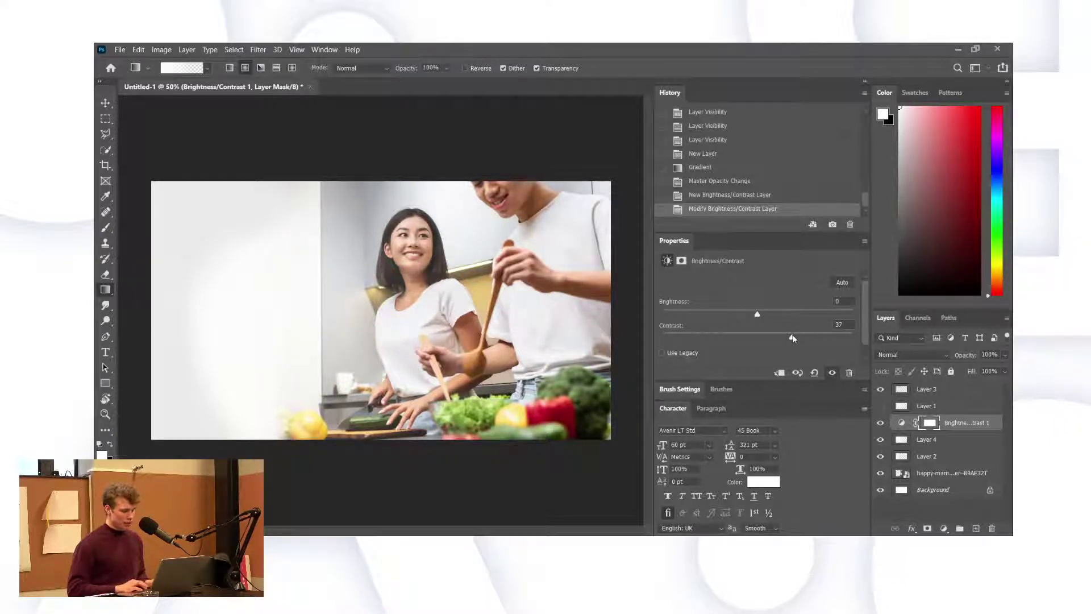
click(935, 445)
click(935, 454)
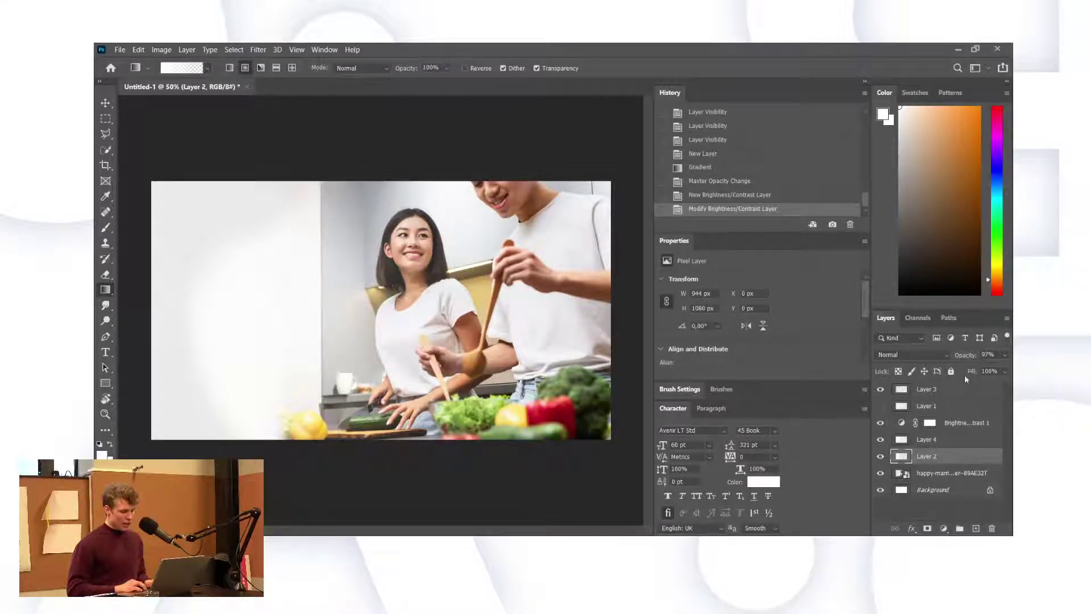
mouse_move(966, 355)
mouse_down()
mouse_move(951, 357)
mouse_move(965, 359)
mouse_up()
key(Return)
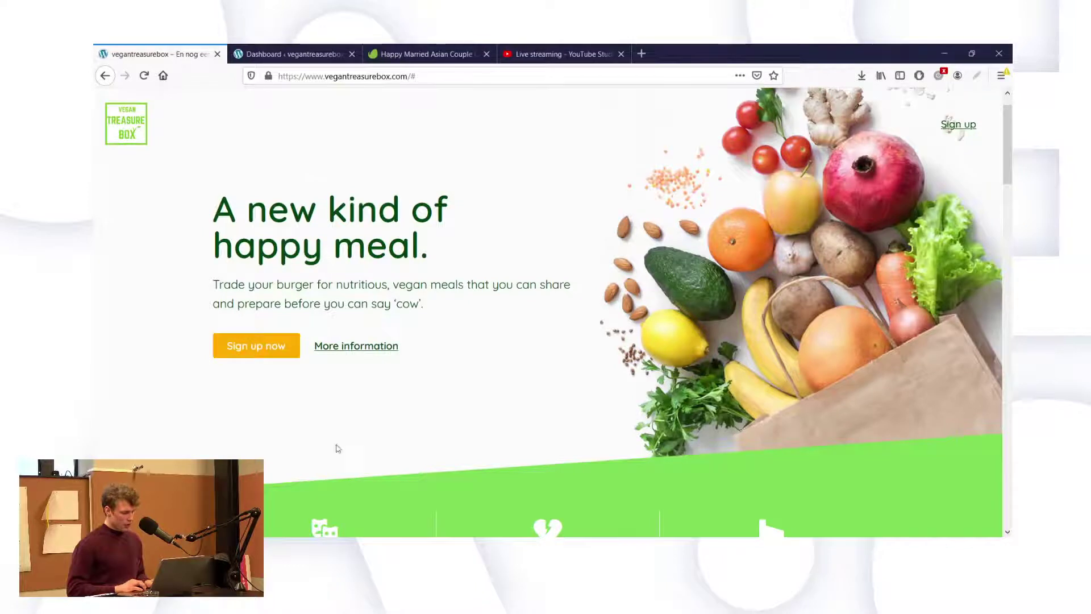
In Firefox's WordPress dashboard, open Pages > All Pages.
click(295, 50)
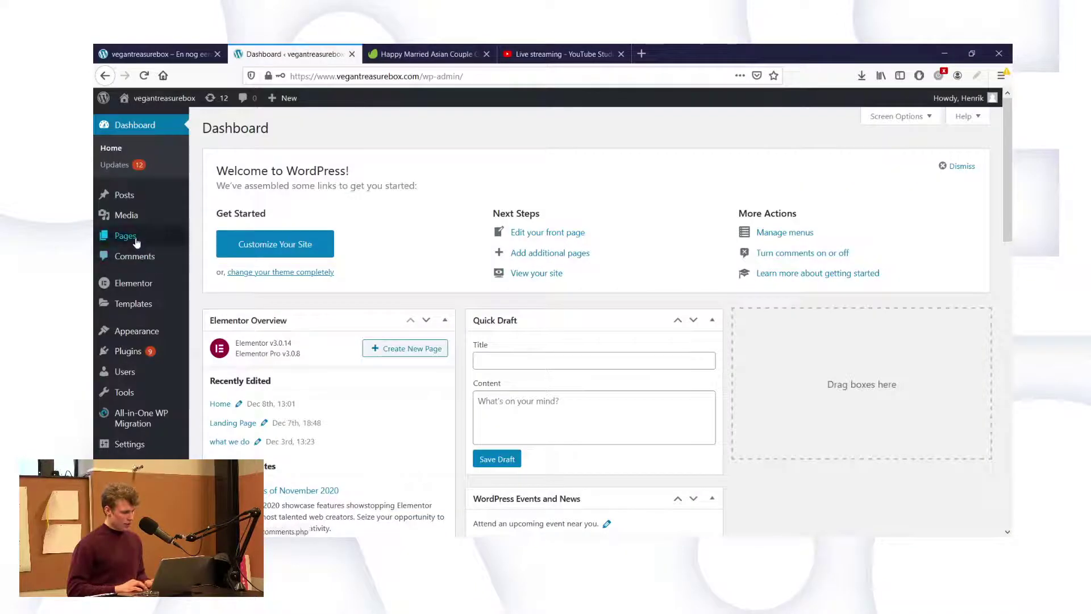
mouse_move(125, 236)
click(222, 241)
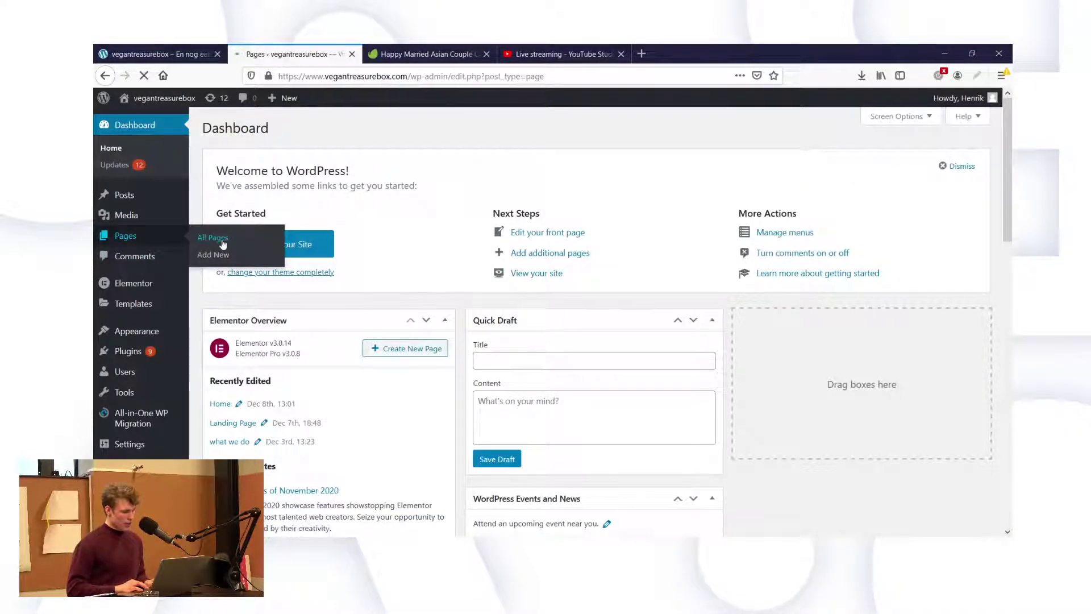
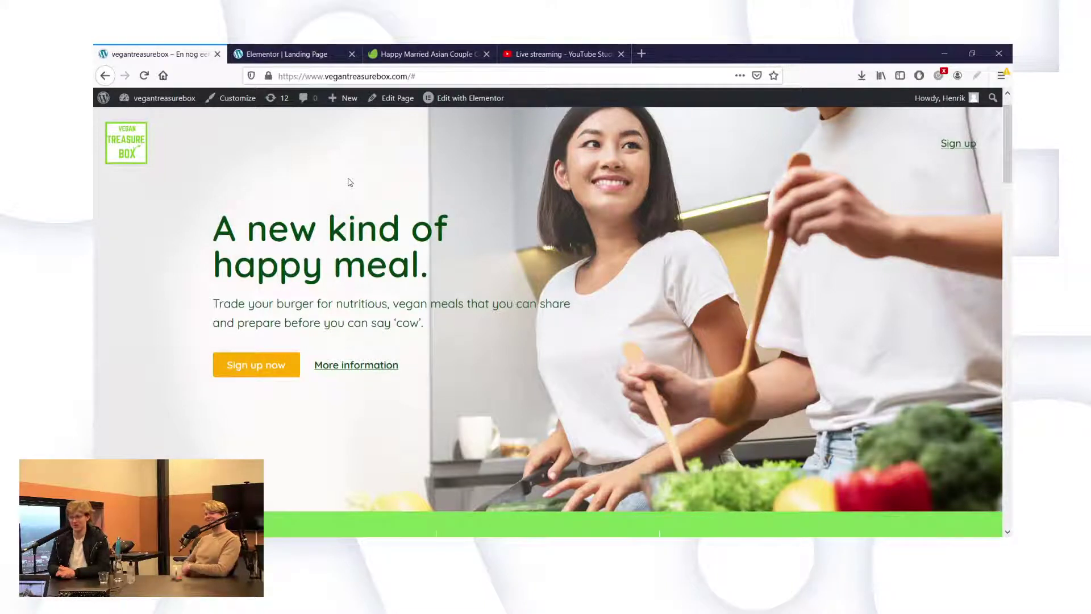
Unlink the hero section's padding and give it an 80 top padding, then view the live page.
click(291, 54)
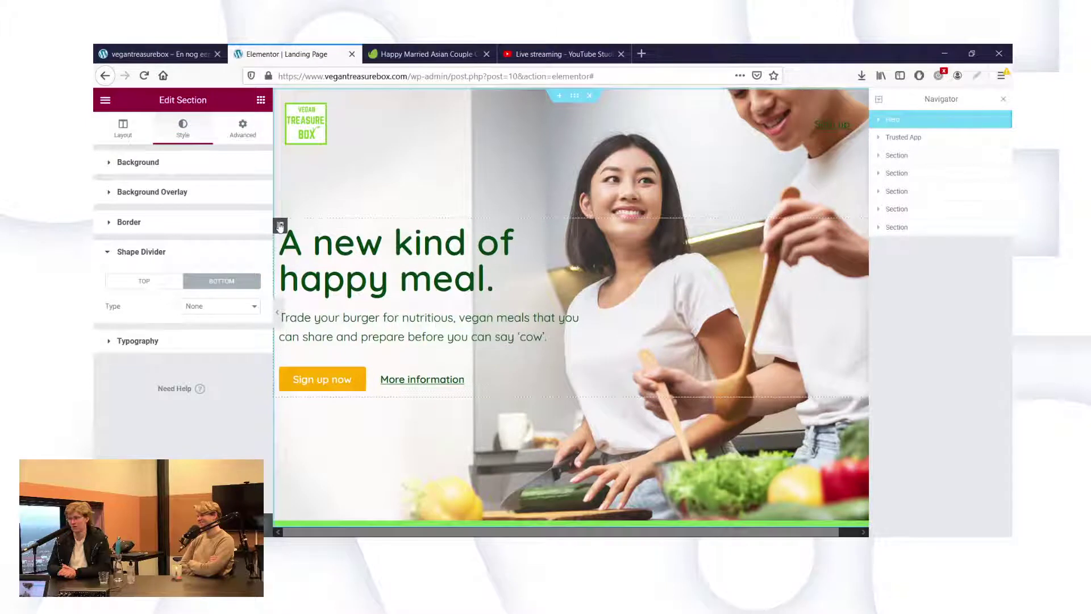
click(251, 139)
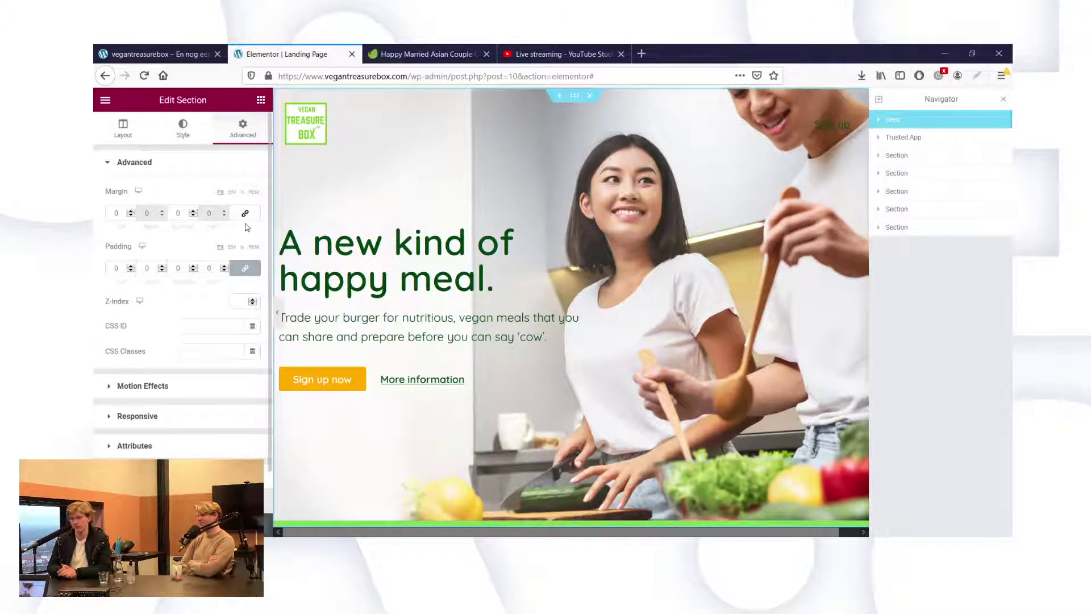
click(248, 269)
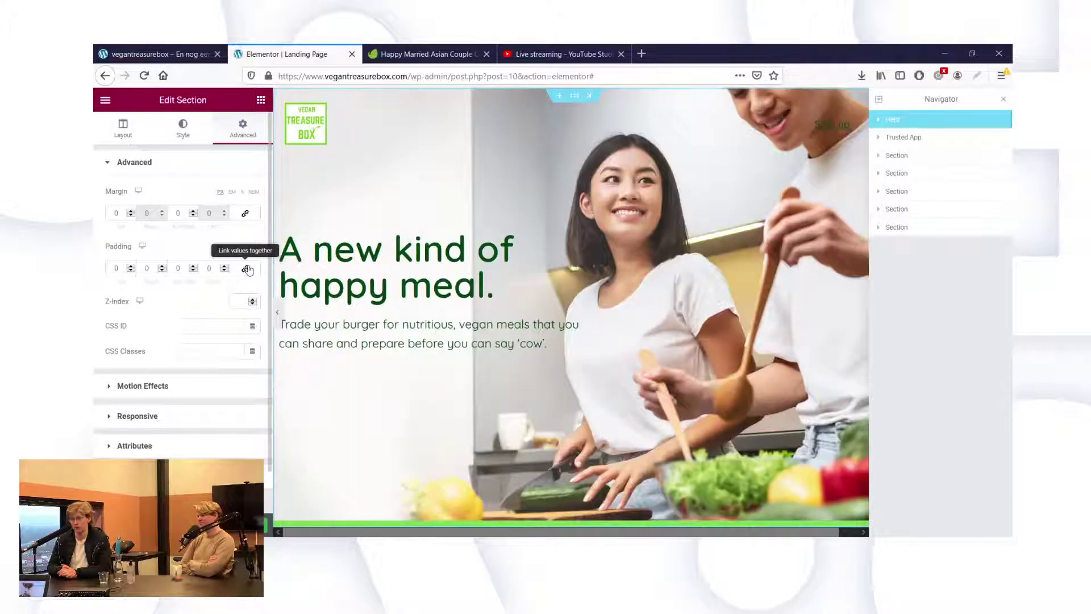
click(116, 267)
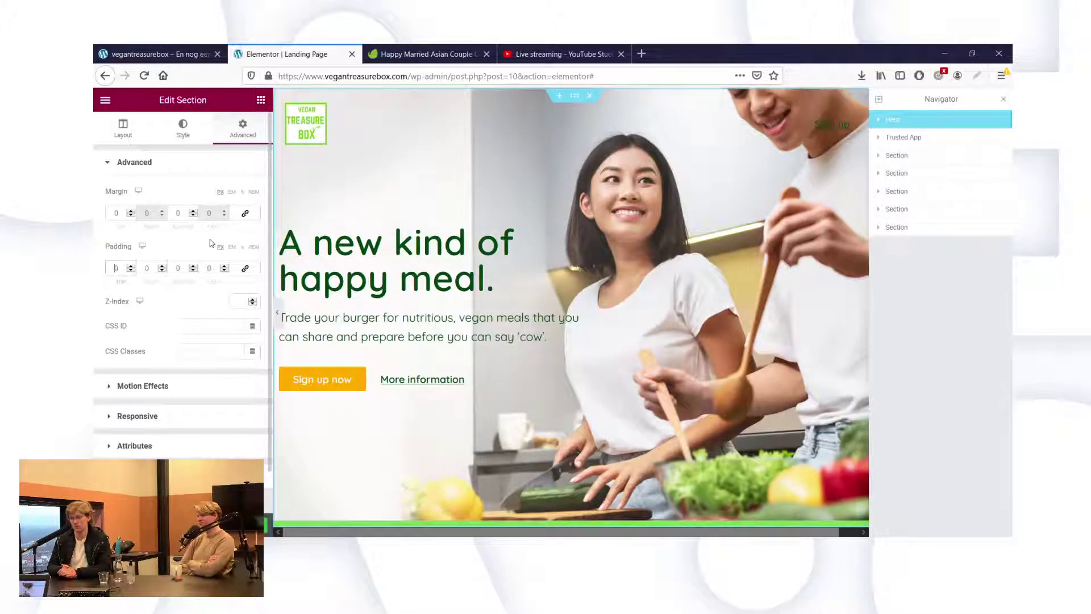
text(80)
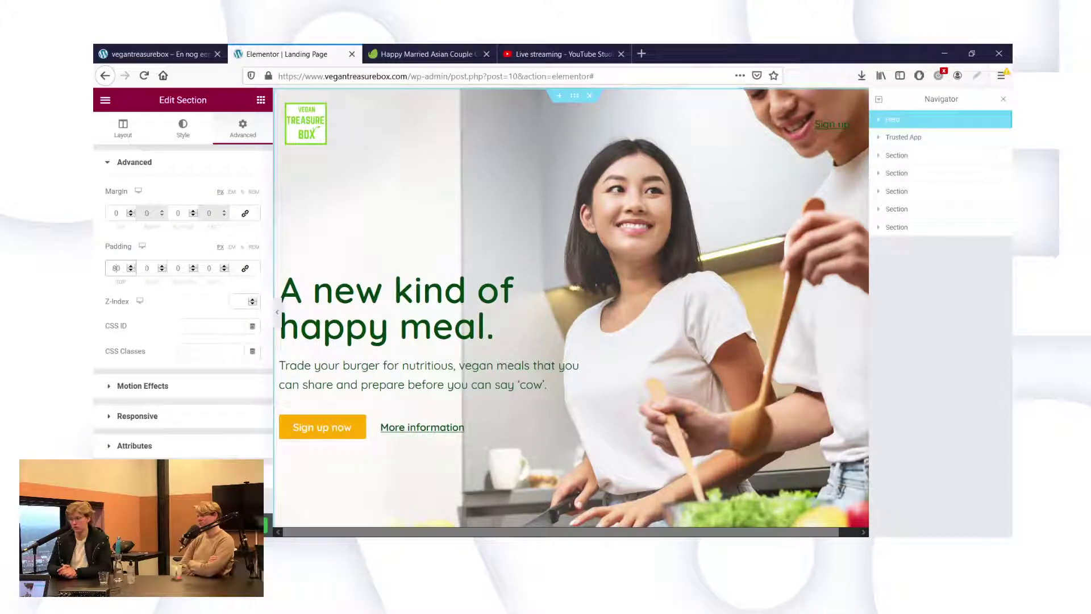
click(169, 48)
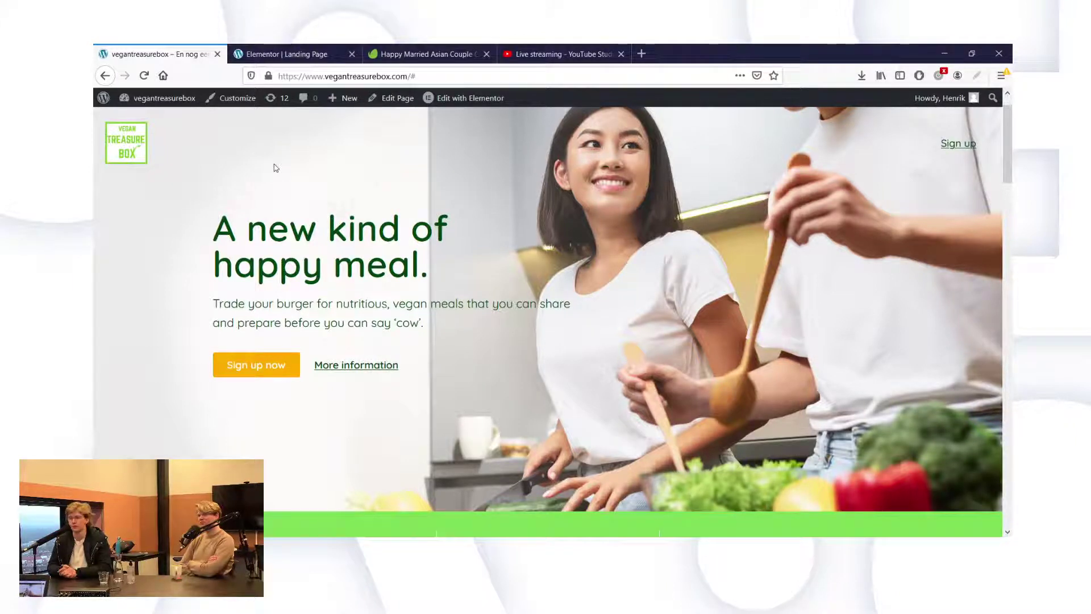
Reload the live page and scroll to check the lowered hero.
key(F5)
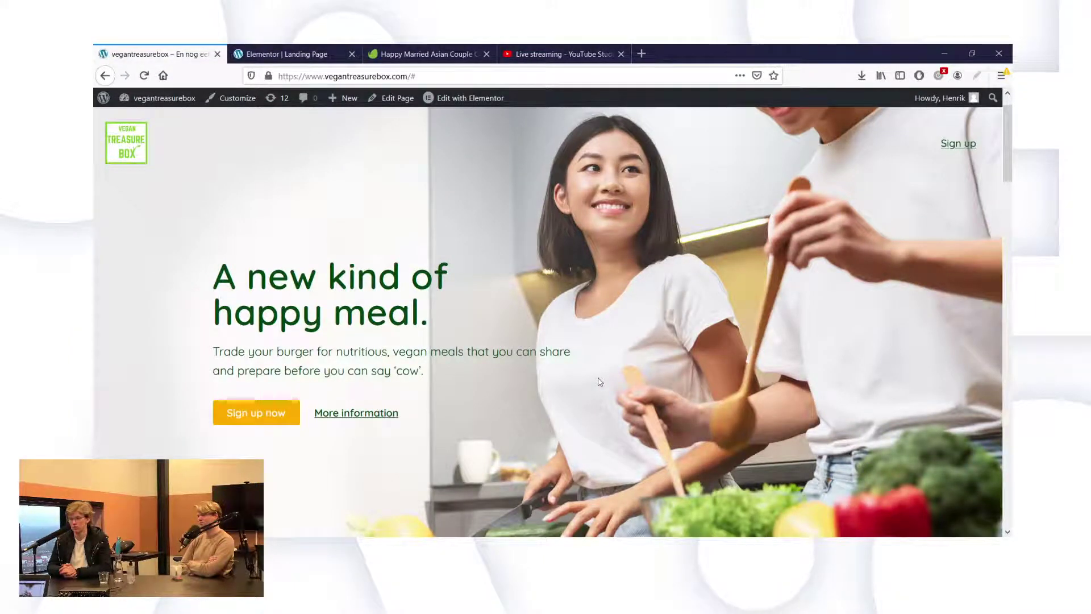
scroll(600, 381, down, 3)
scroll(600, 382, up, 4)
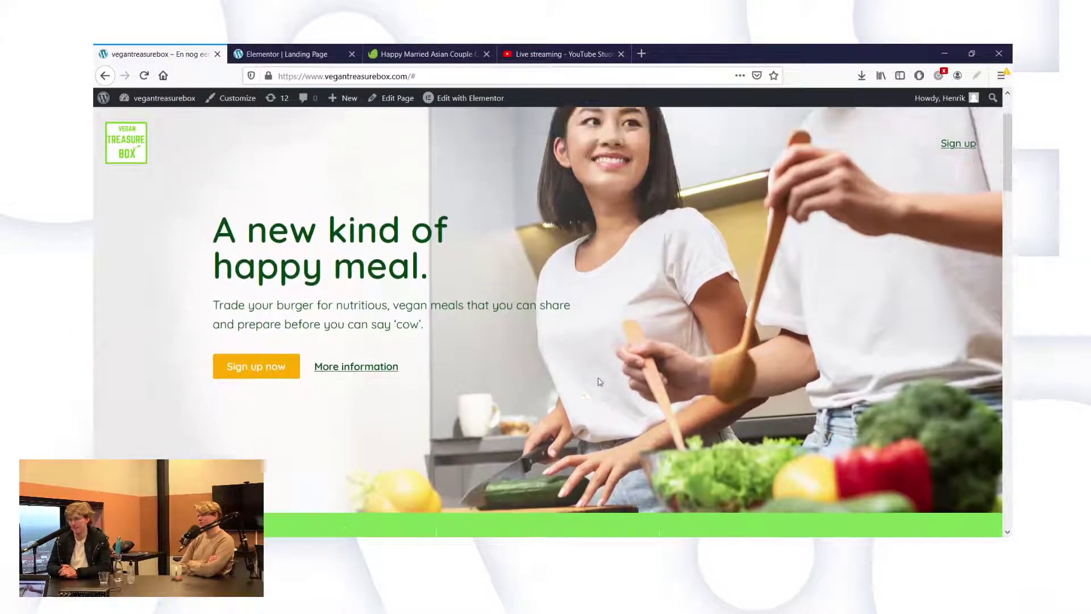
scroll(600, 381, down, 2)
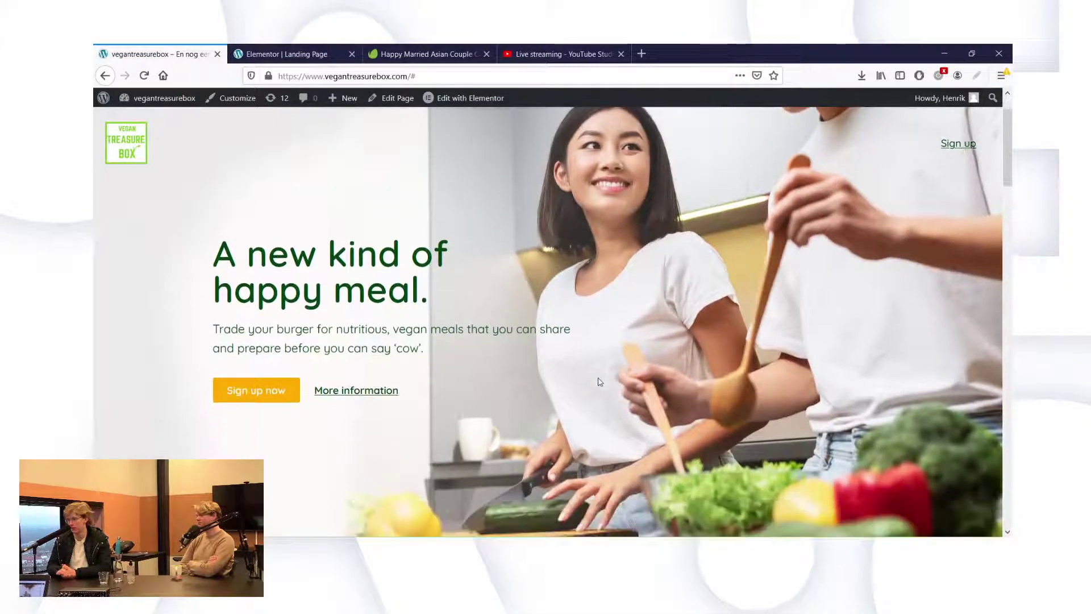
scroll(601, 381, up, 2)
scroll(531, 310, down, 3)
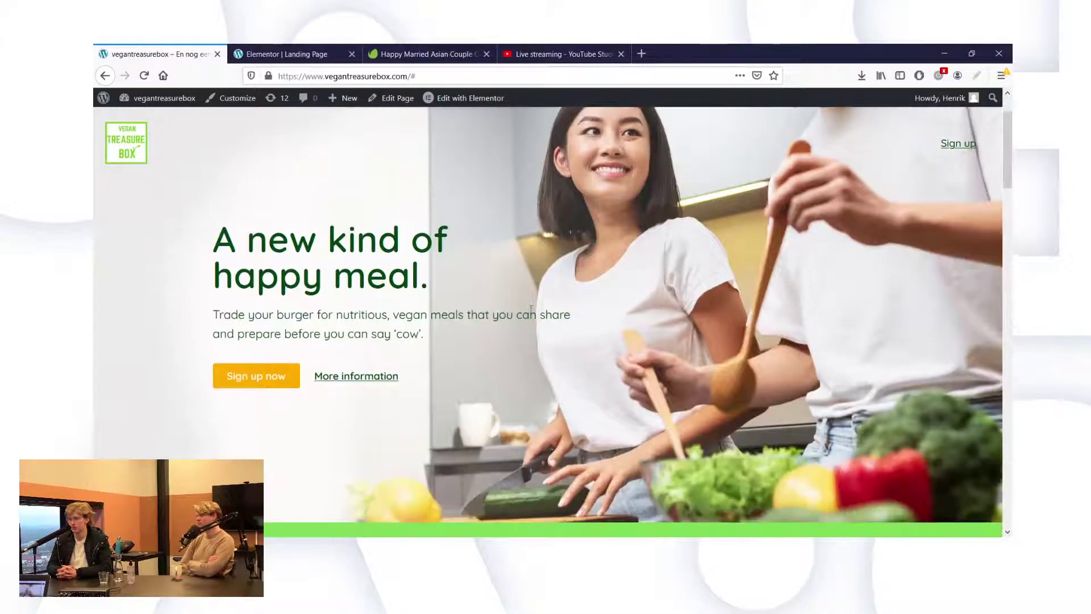
scroll(531, 310, up, 3)
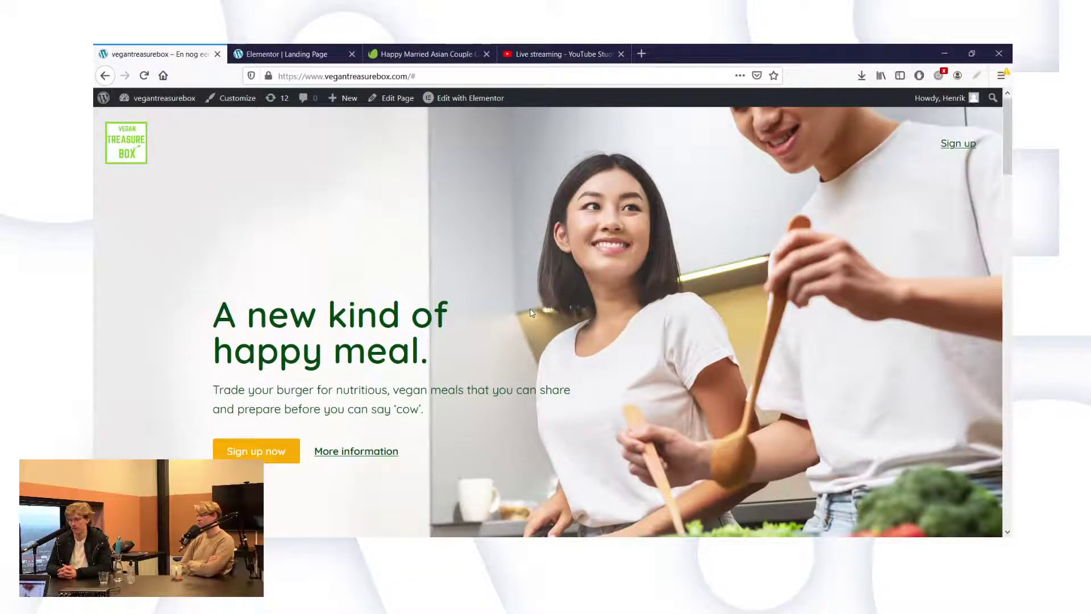
Glance at the editor, then scroll the live page down to the green features section.
click(279, 54)
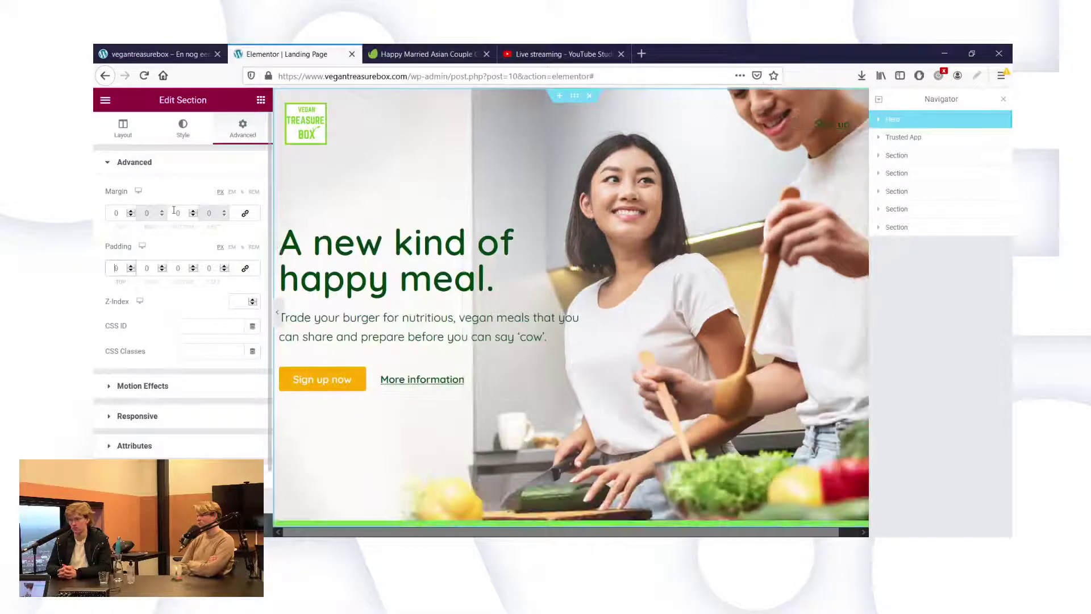
click(163, 54)
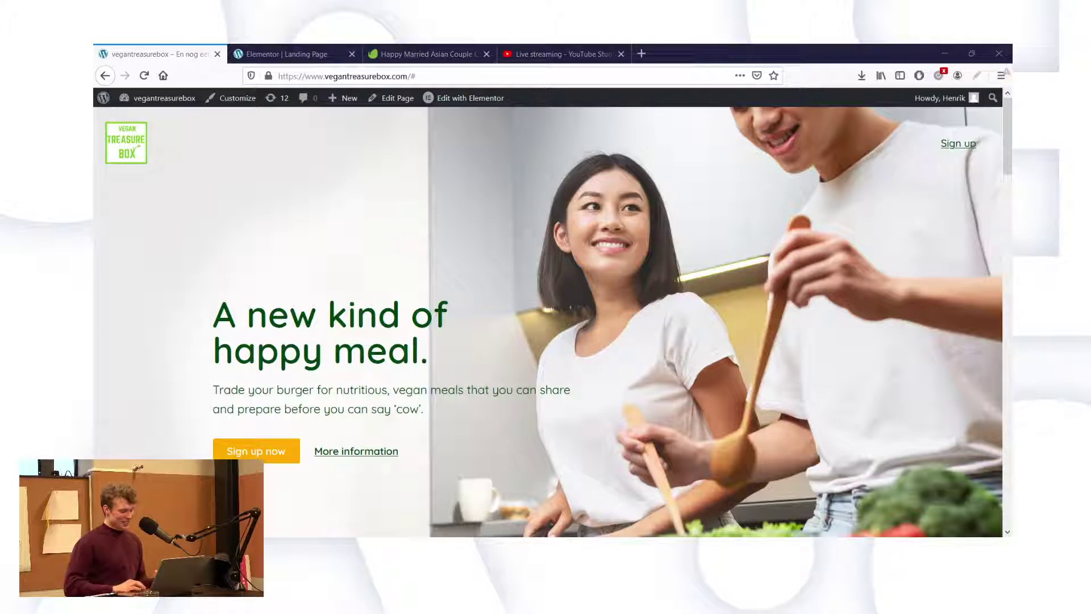
scroll(462, 470, down, 5)
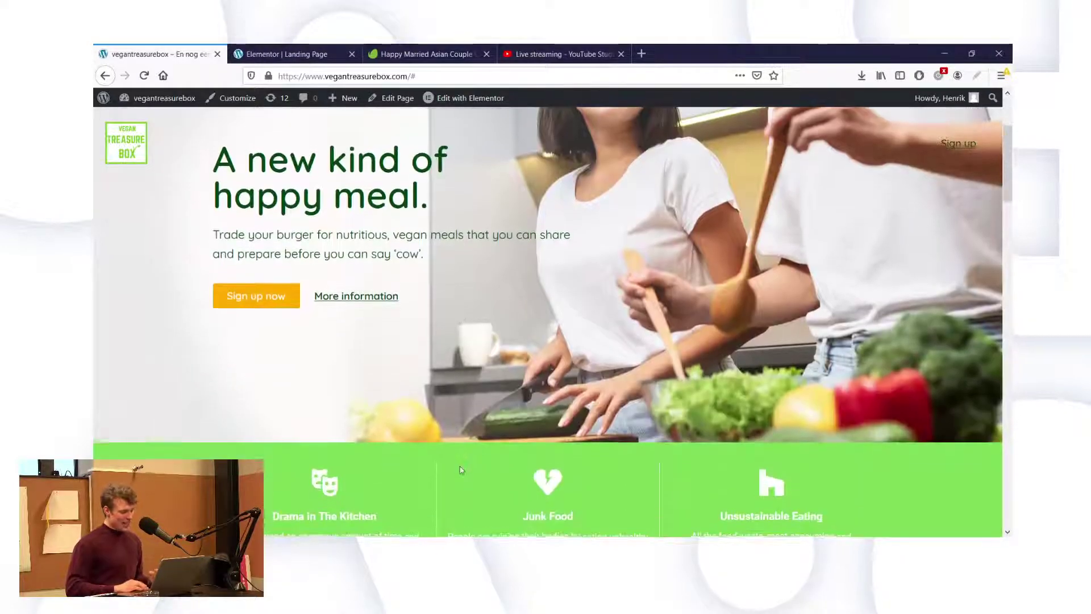
scroll(461, 469, down, 3)
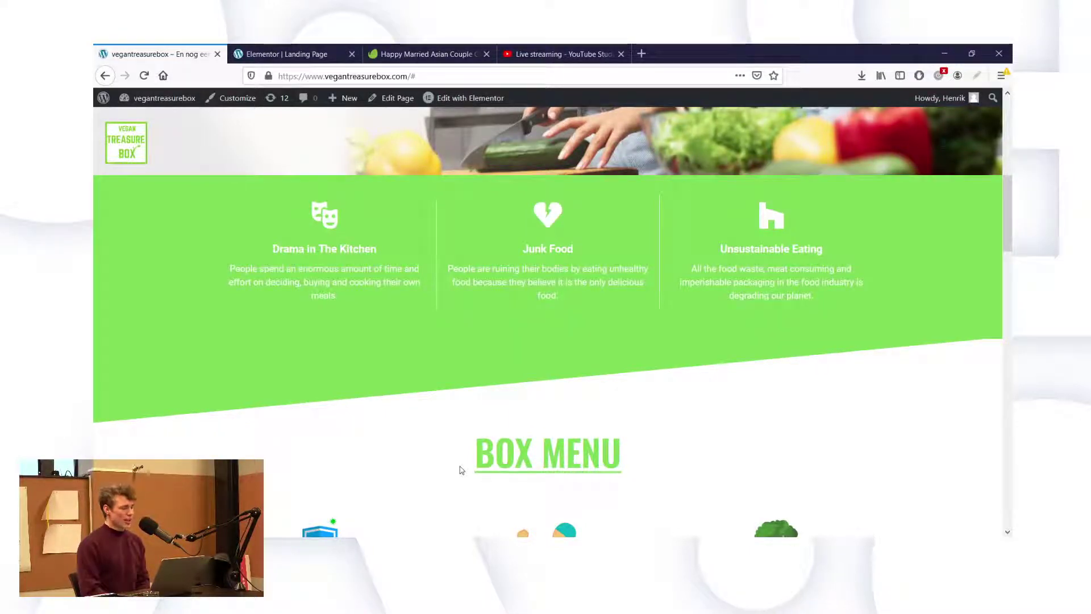
scroll(459, 469, up, 6)
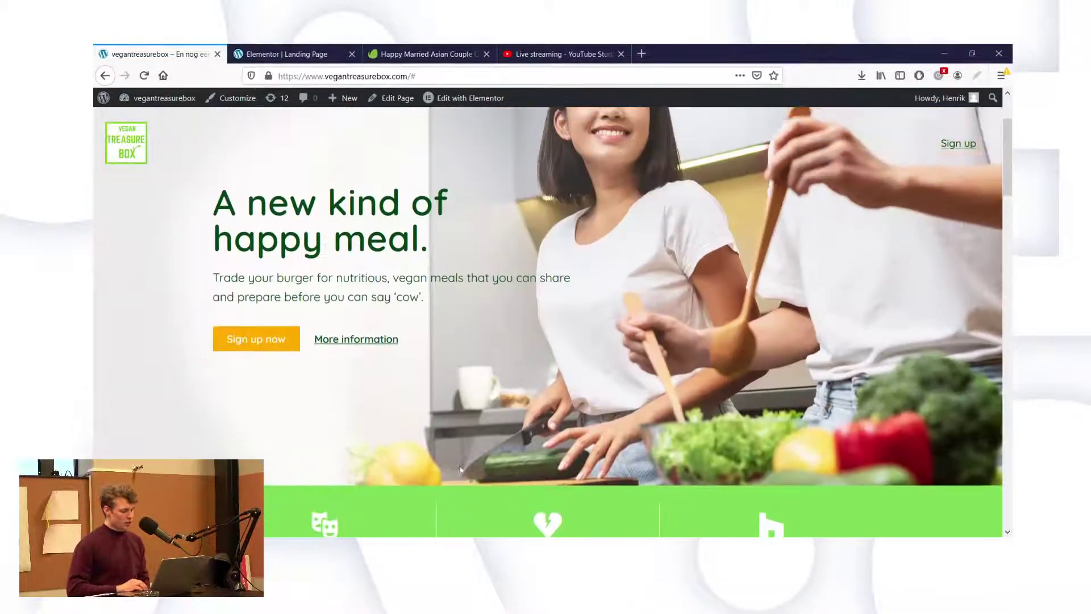
scroll(371, 370, up, 2)
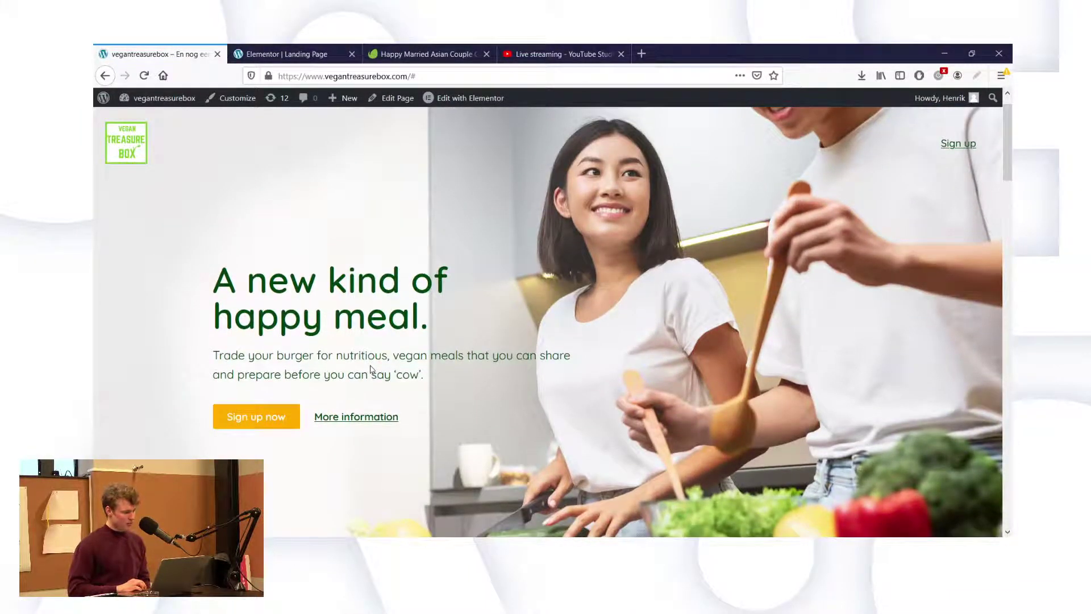
scroll(370, 370, down, 3)
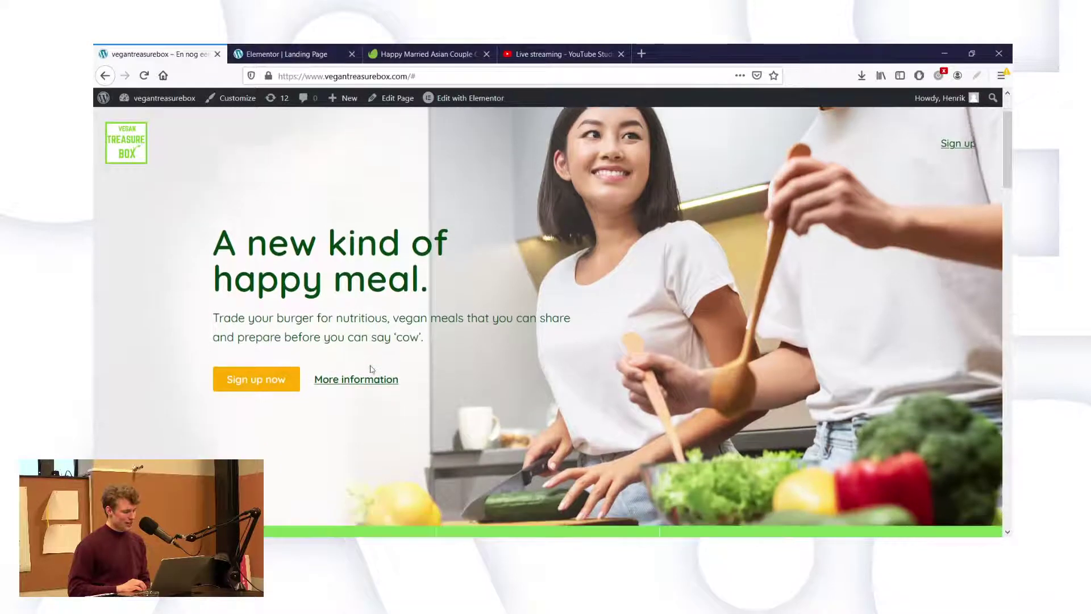
scroll(370, 369, down, 4)
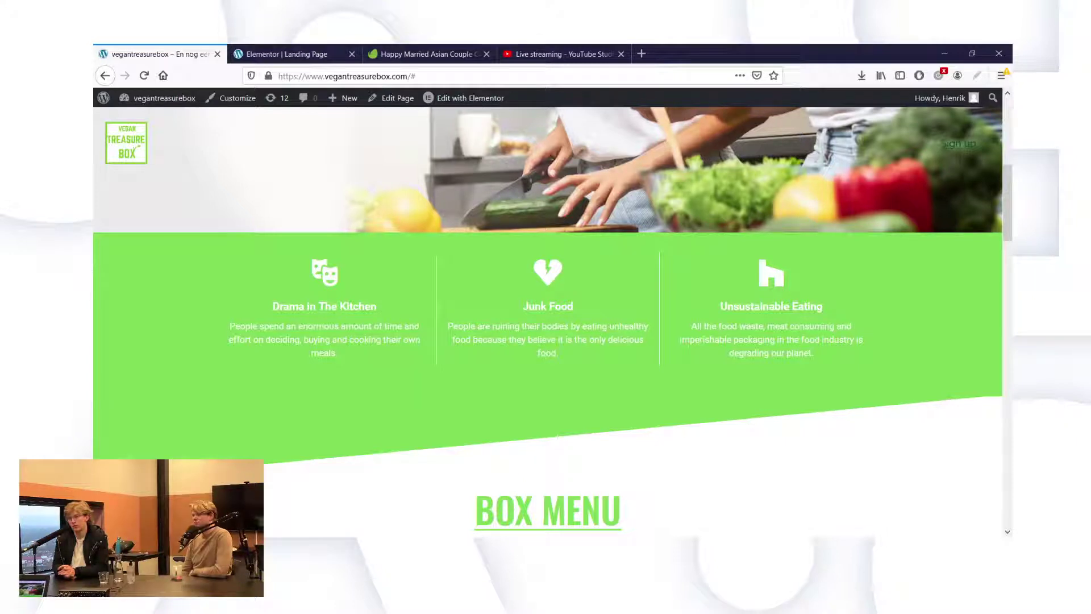
Set the features section's background colour to dark green #4D952E.
click(287, 54)
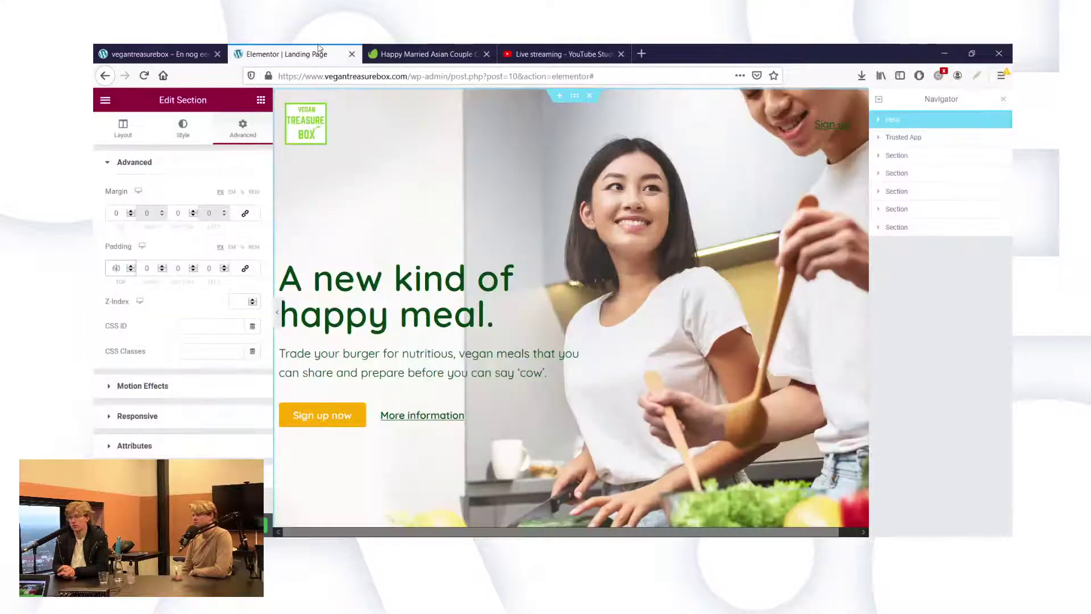
scroll(447, 257, down, 3)
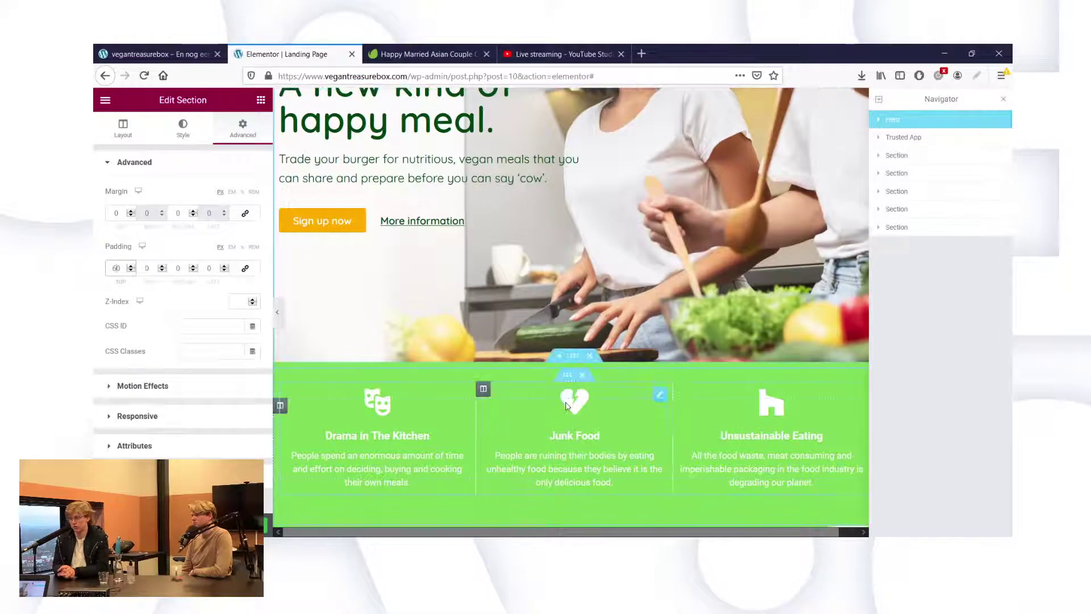
click(574, 356)
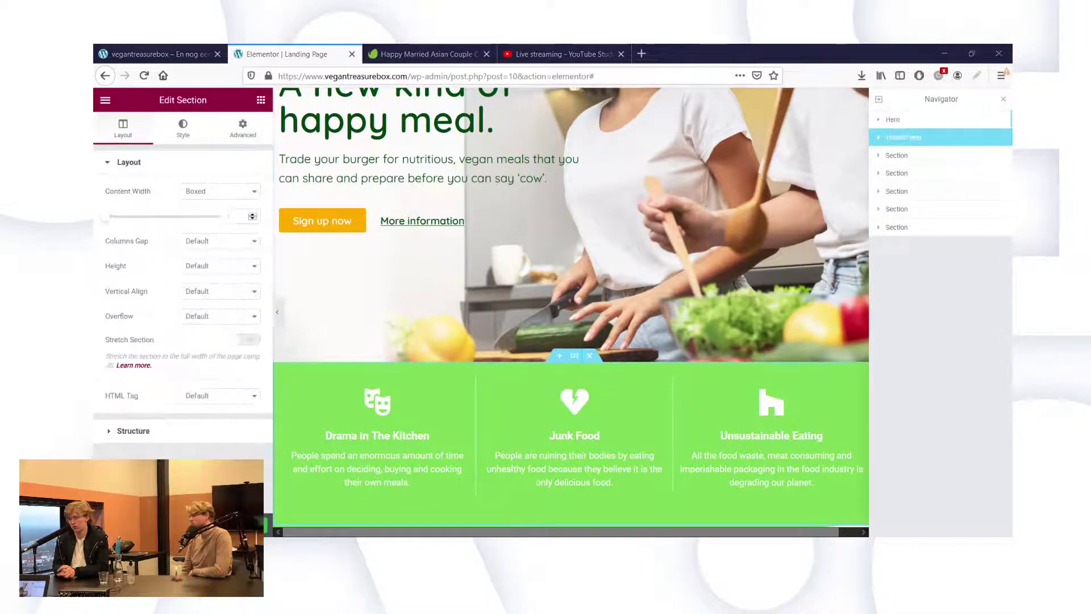
click(178, 137)
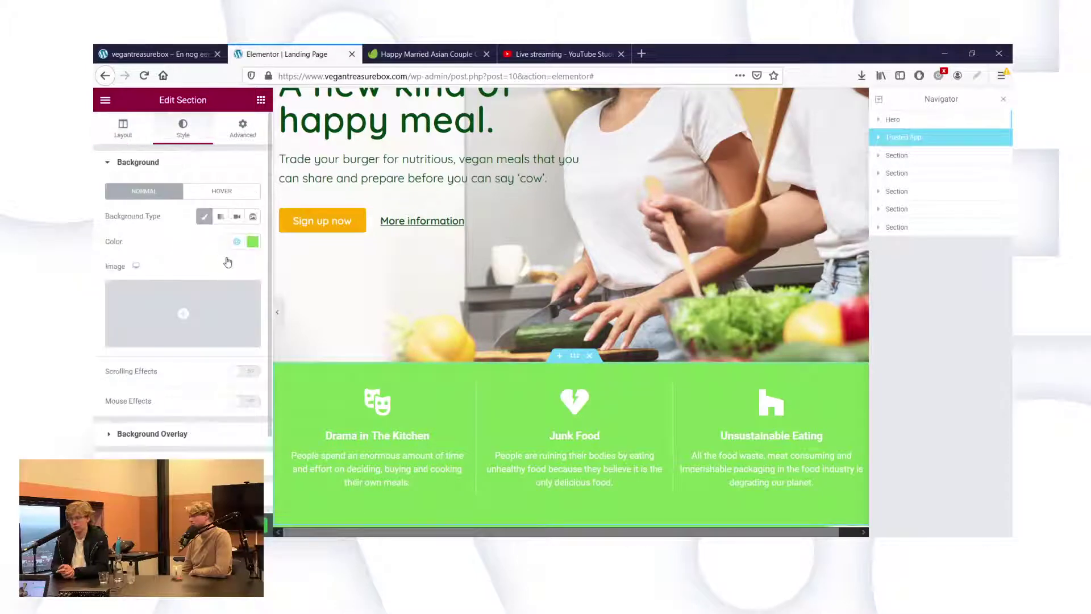
click(252, 241)
drag(187, 321, 94, 270)
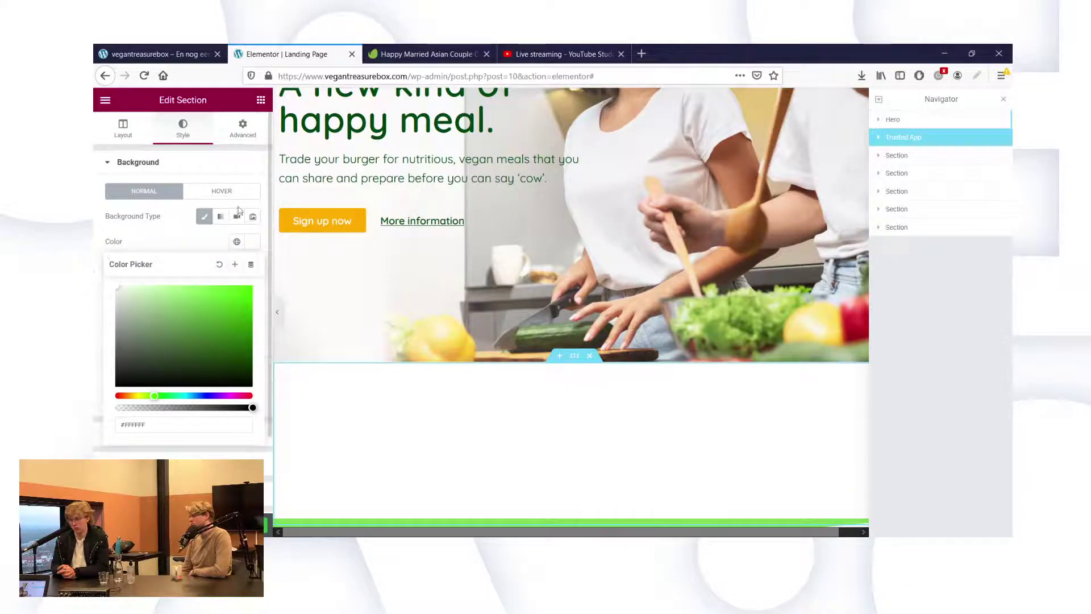
click(199, 243)
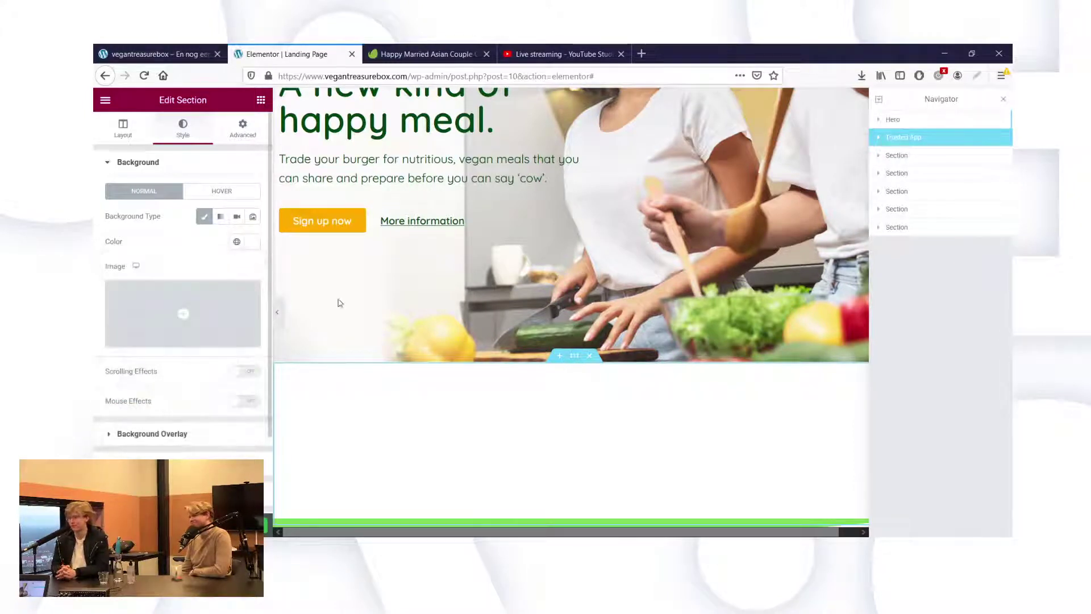
scroll(398, 353, down, 3)
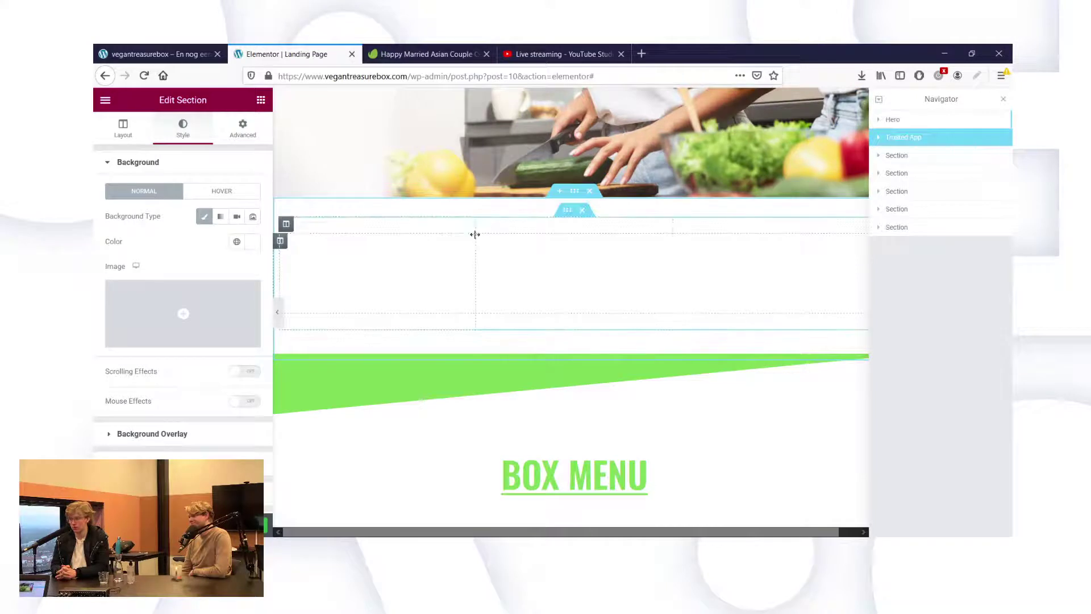
click(251, 242)
text(#4D952E)
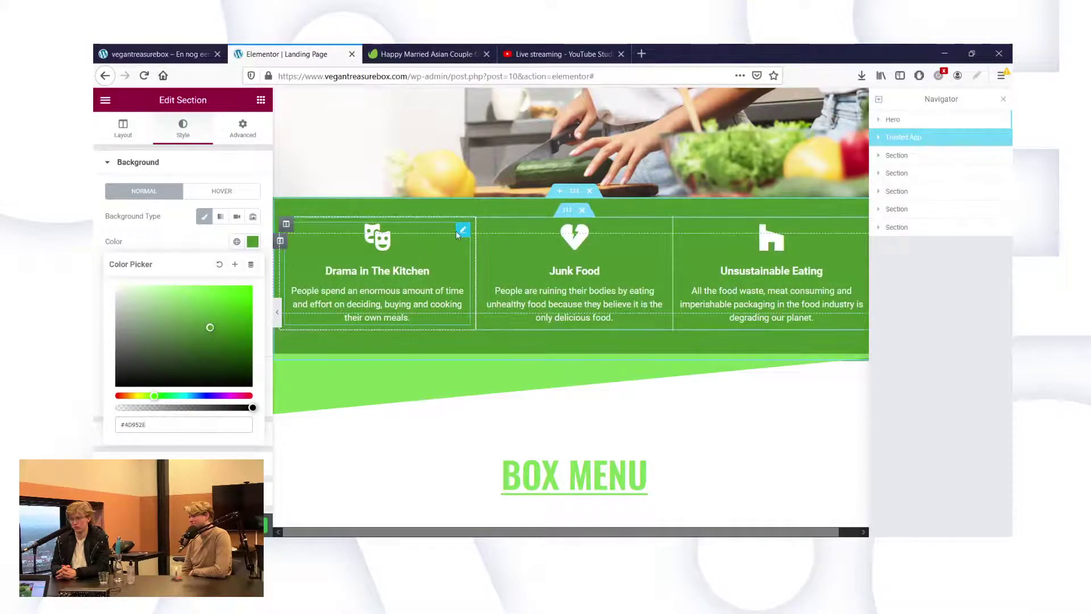
click(462, 232)
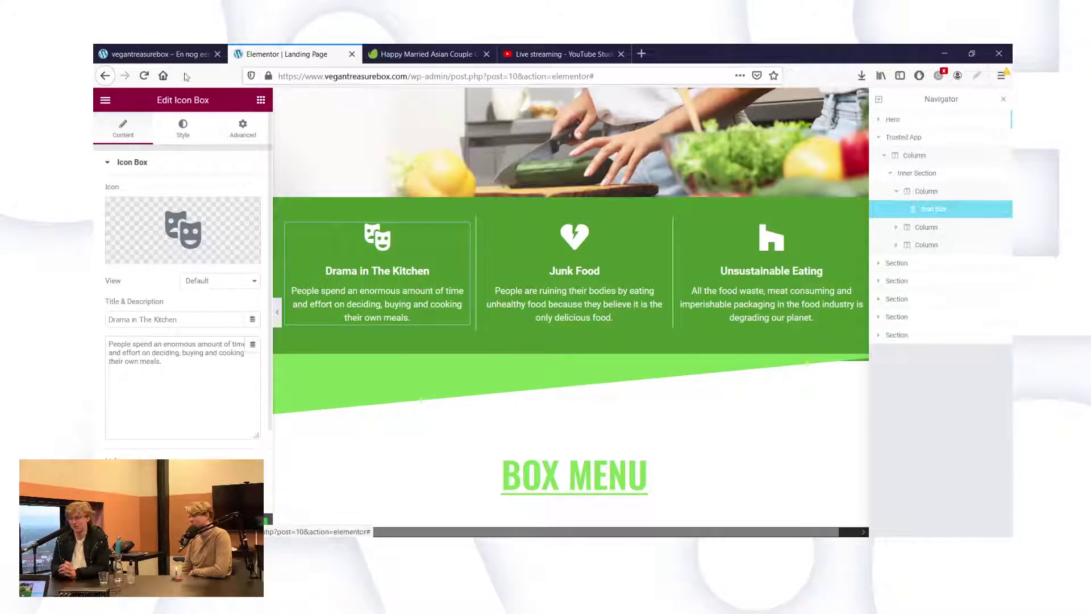
View the live landing page, where the features section still shows the original light green.
click(175, 54)
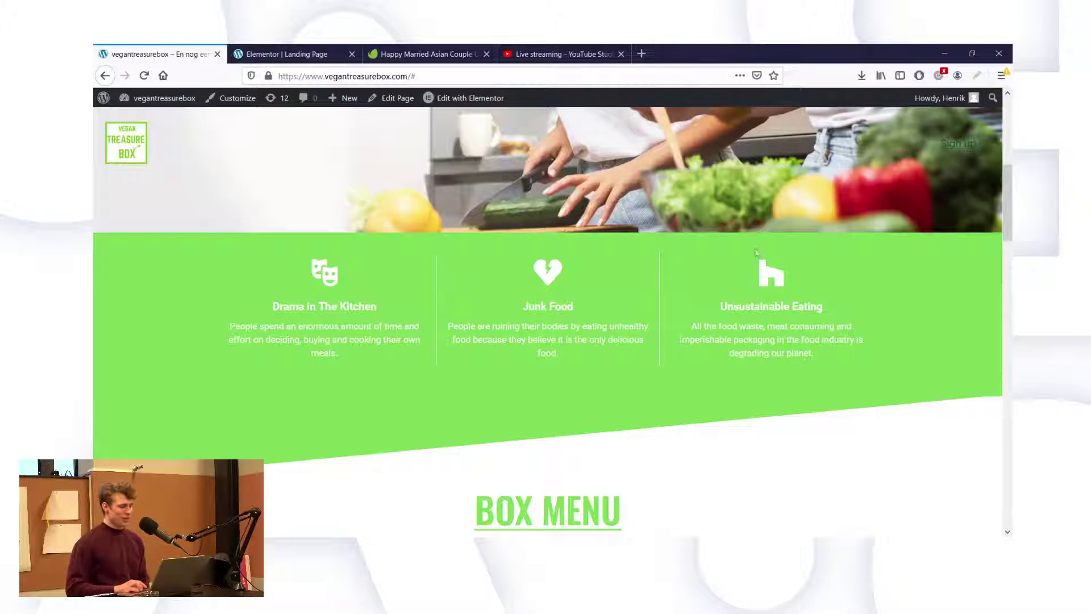
Review the live hero heading and Drama in The Kitchen text, then return to the editor.
scroll(507, 256, up, 4)
scroll(507, 256, up, 3)
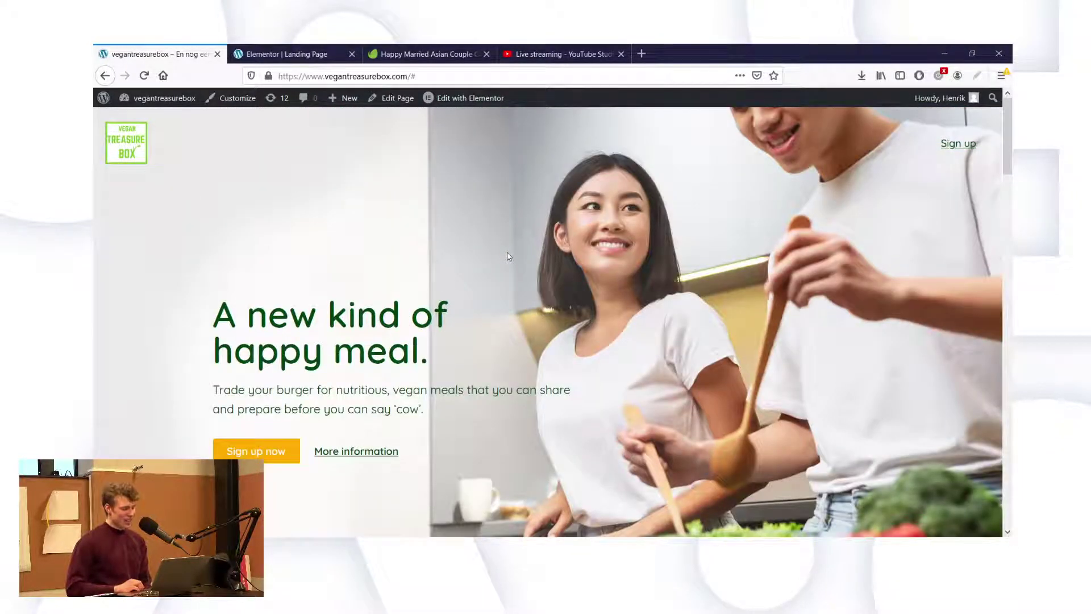
scroll(507, 256, down, 2)
scroll(508, 255, down, 5)
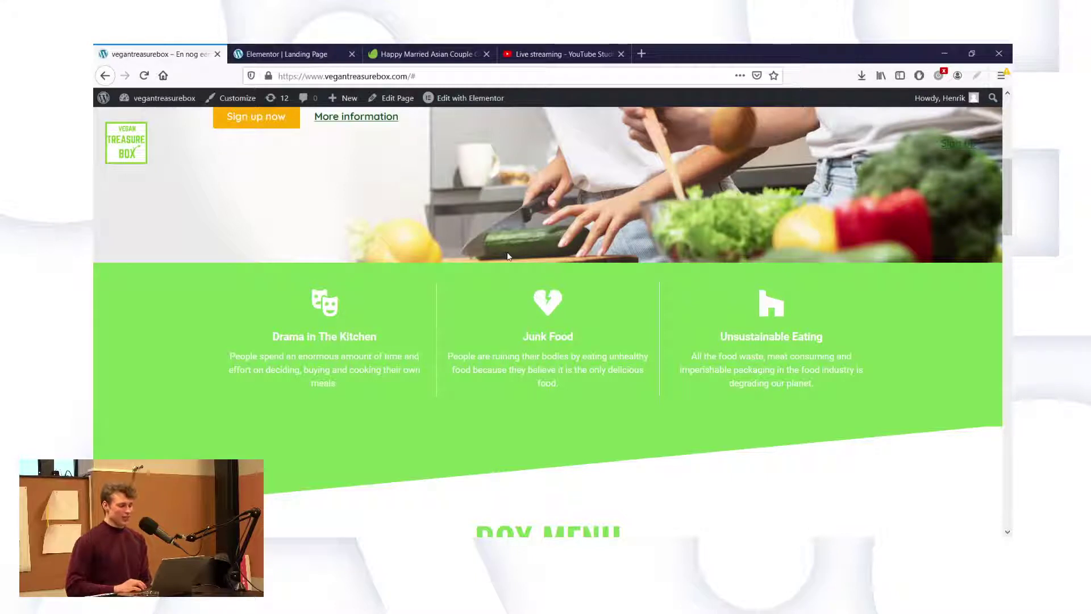
scroll(508, 256, up, 4)
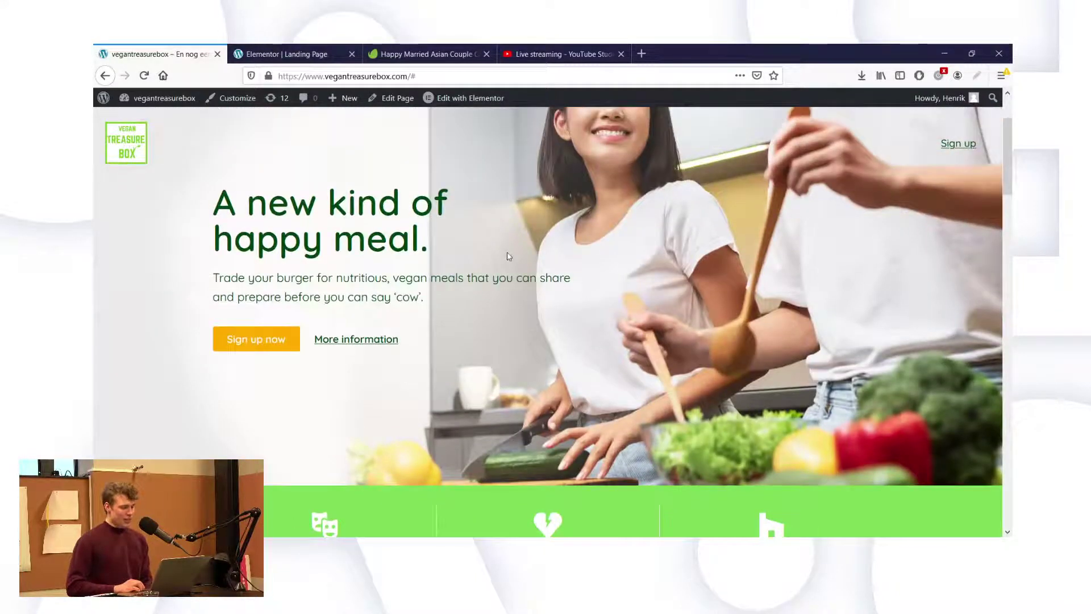
drag(248, 204, 423, 234)
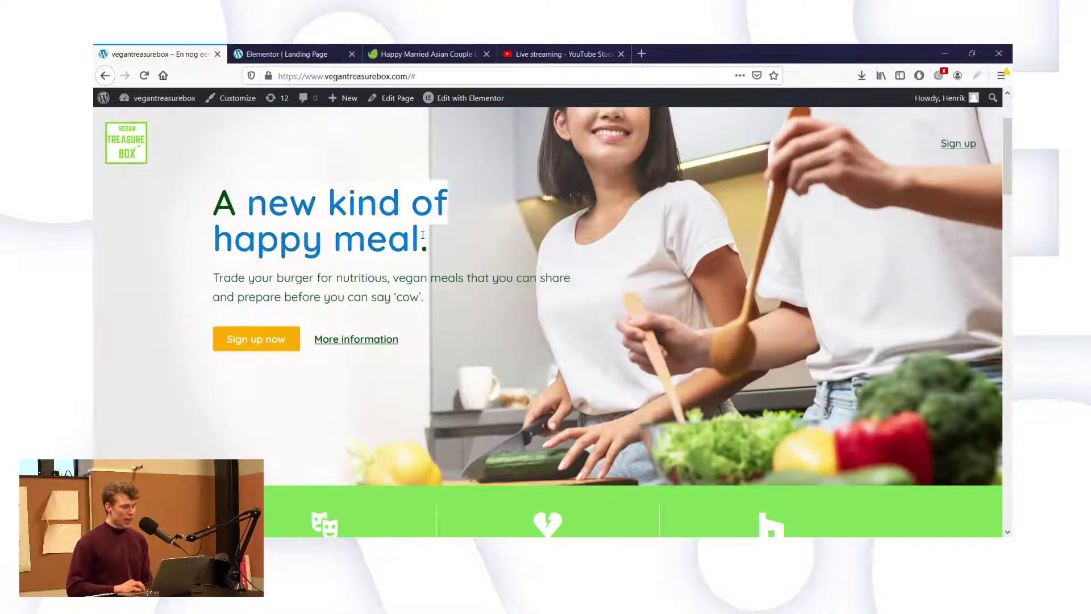
click(422, 234)
scroll(424, 238, down, 4)
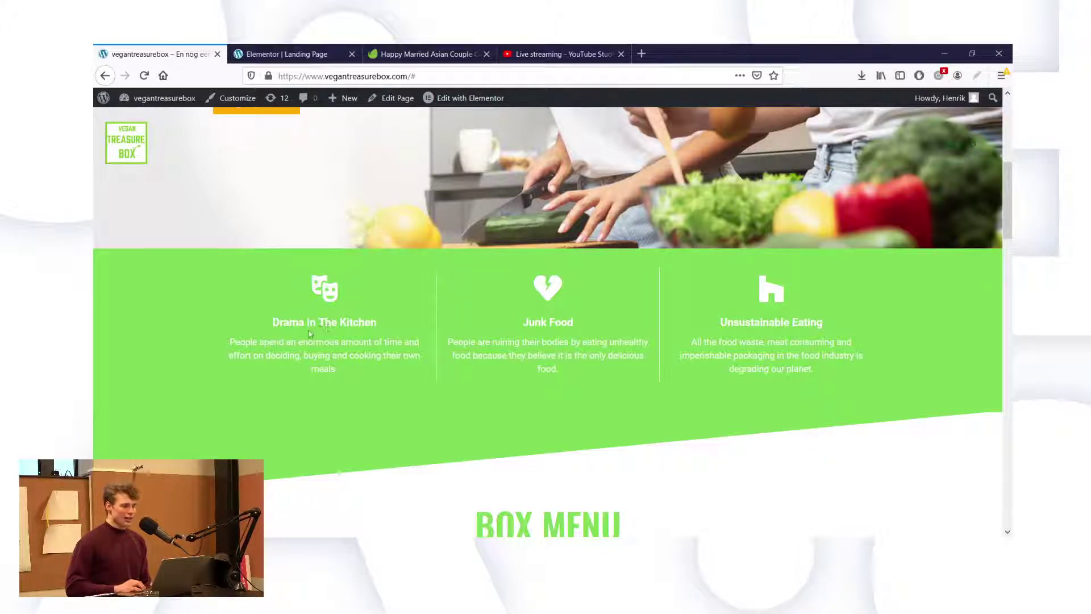
drag(273, 322, 386, 330)
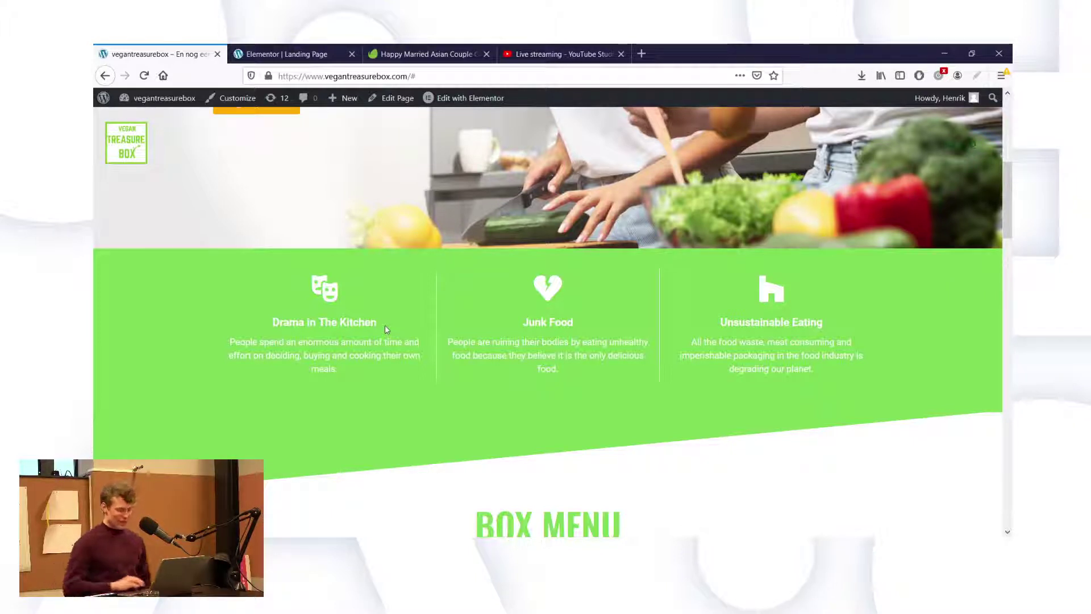
click(287, 54)
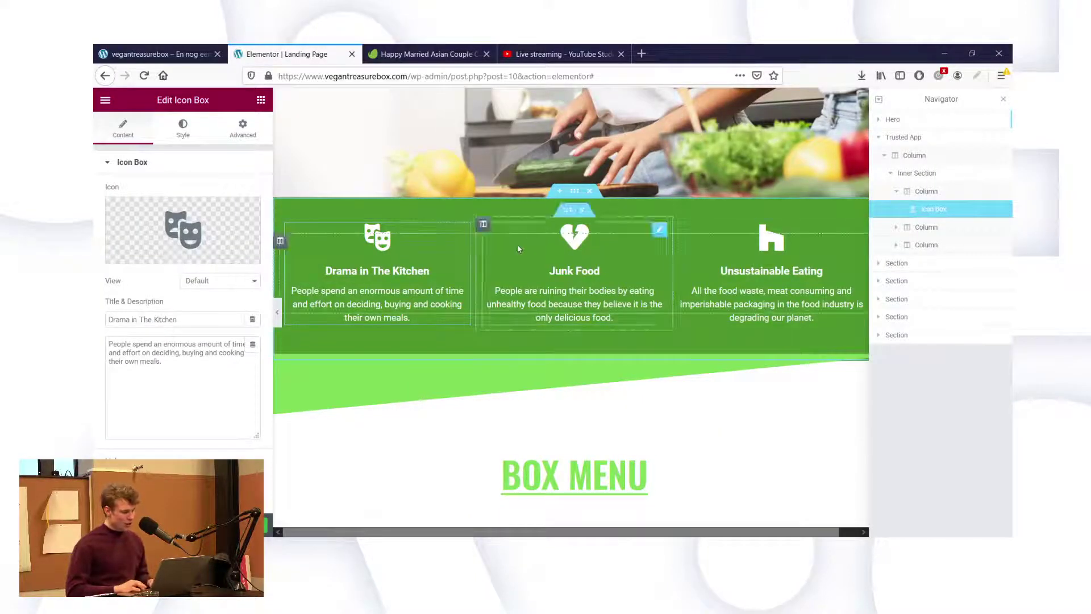
Copy the hero heading's text colour #00440F.
click(182, 131)
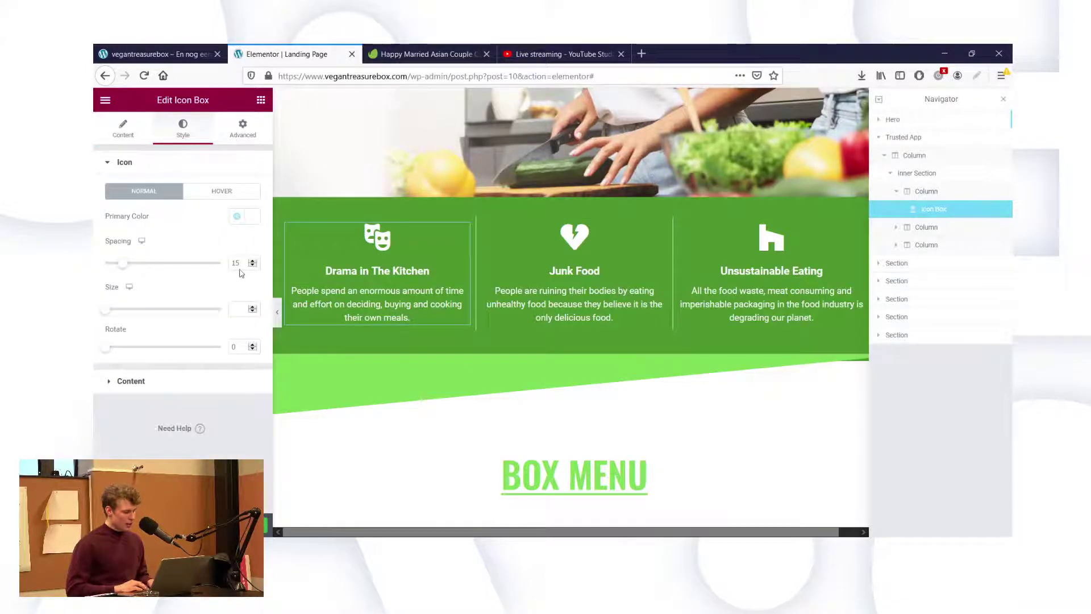
click(252, 217)
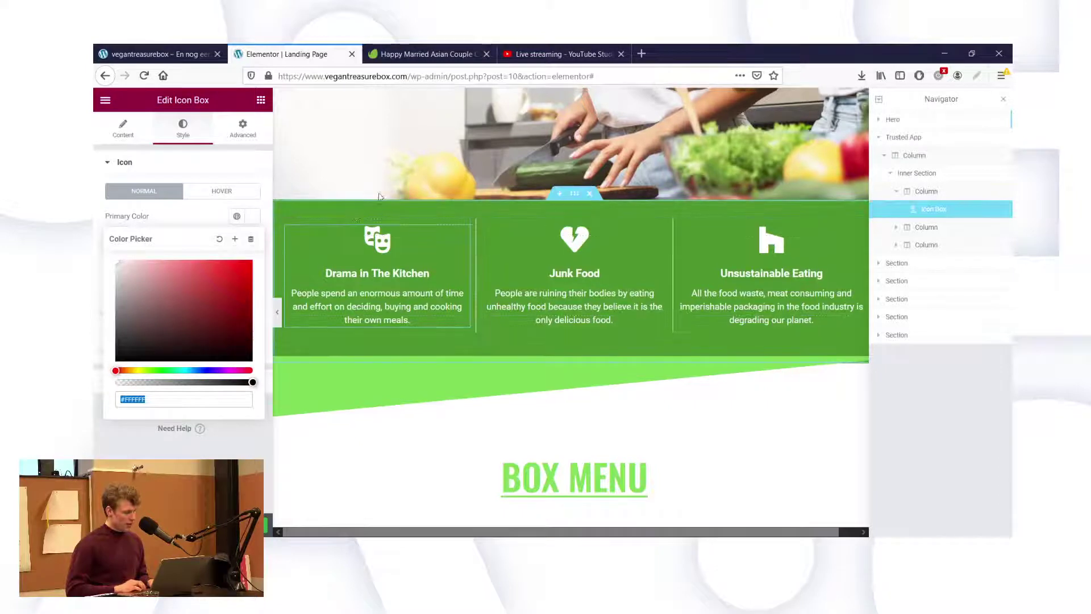
scroll(380, 196, up, 4)
click(503, 171)
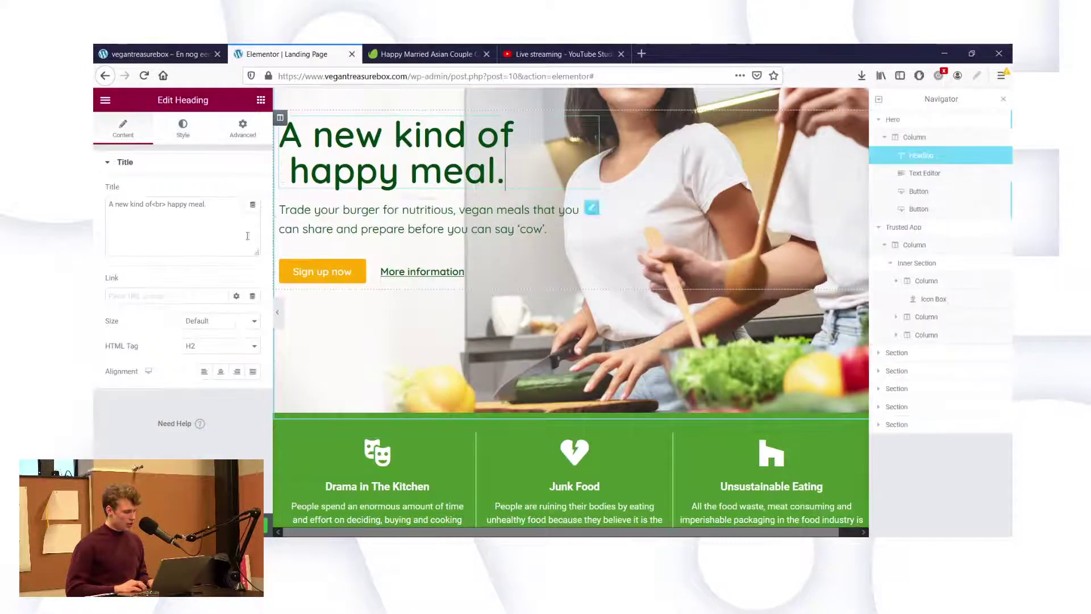
click(182, 128)
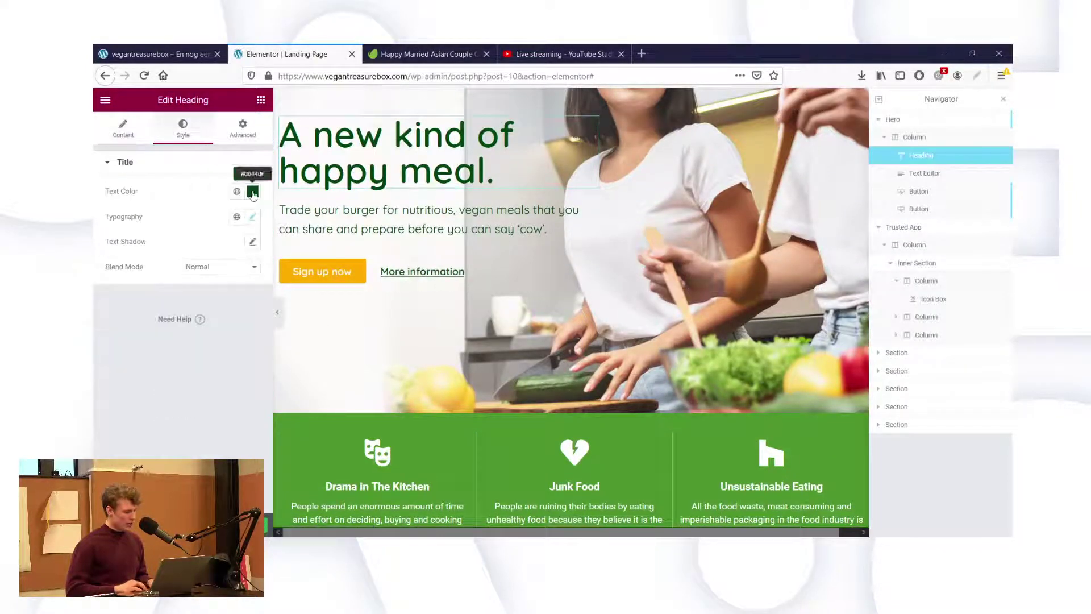
click(252, 192)
key(ctrl+c)
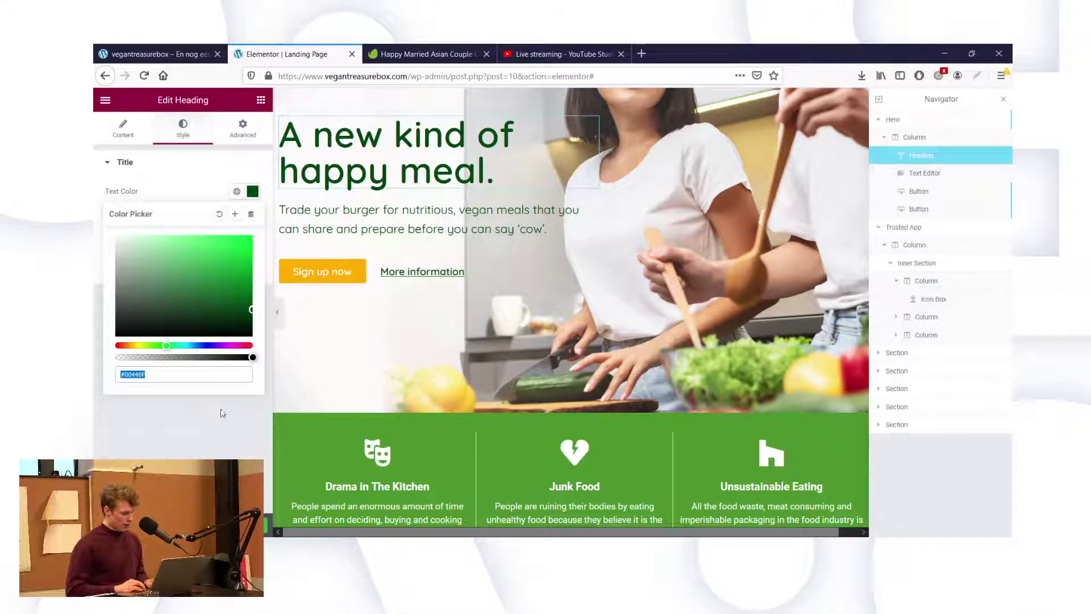
click(215, 431)
Make the Drama in The Kitchen theatre masks icon dark green #00440F.
scroll(391, 442, down, 3)
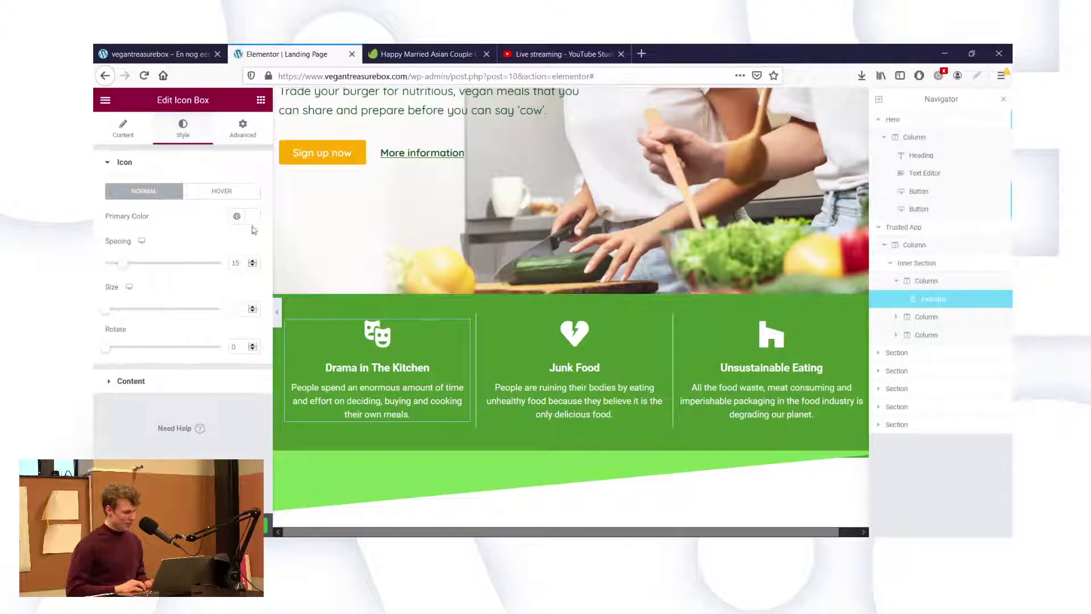
click(252, 216)
click(249, 332)
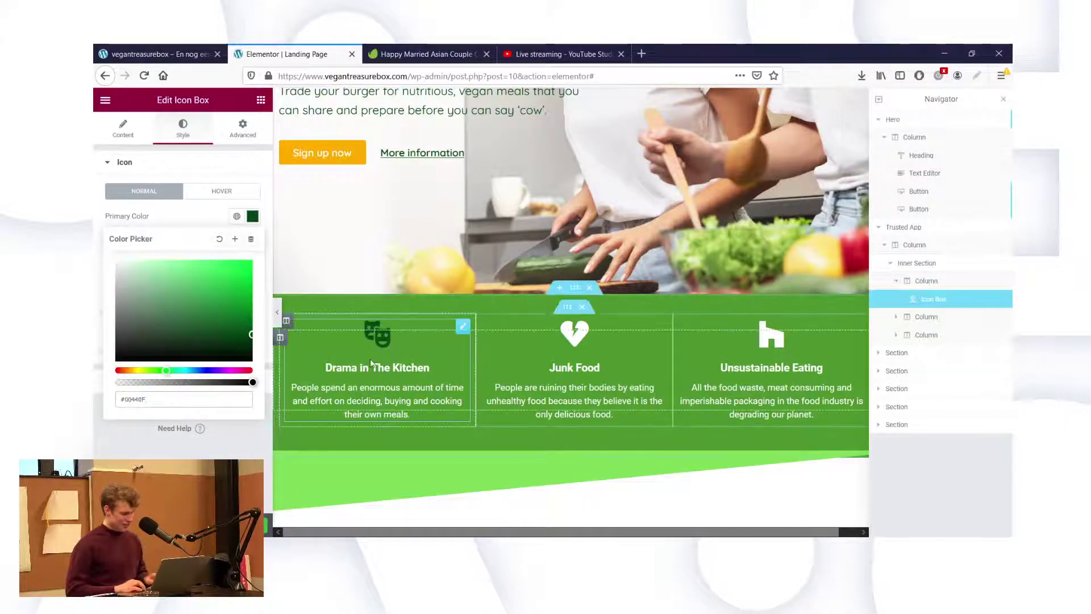
click(119, 444)
Set the Drama in The Kitchen title and description colours to #00440F.
click(132, 382)
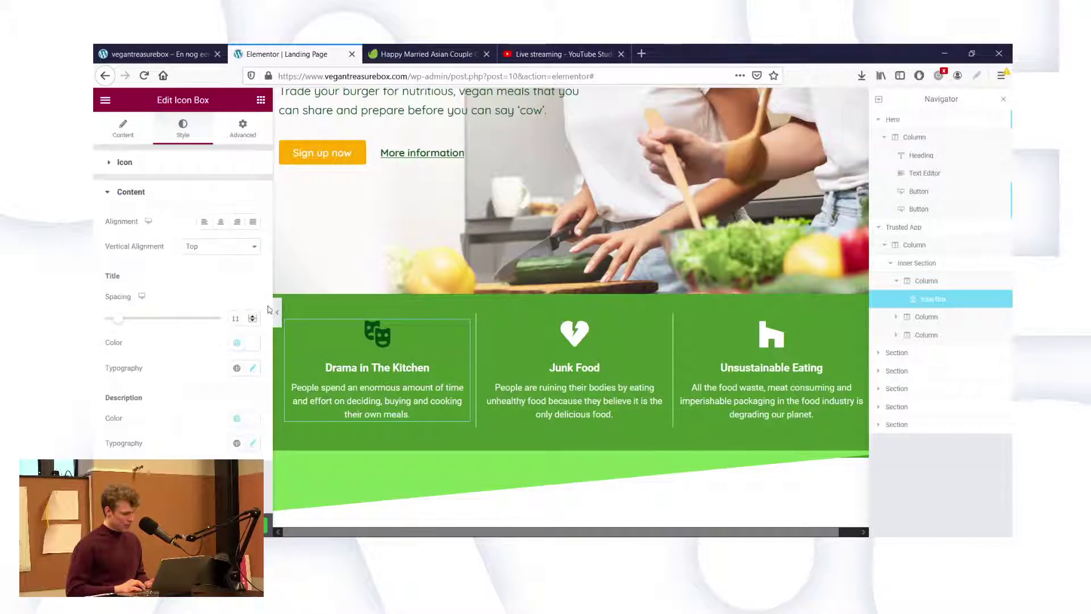
click(250, 347)
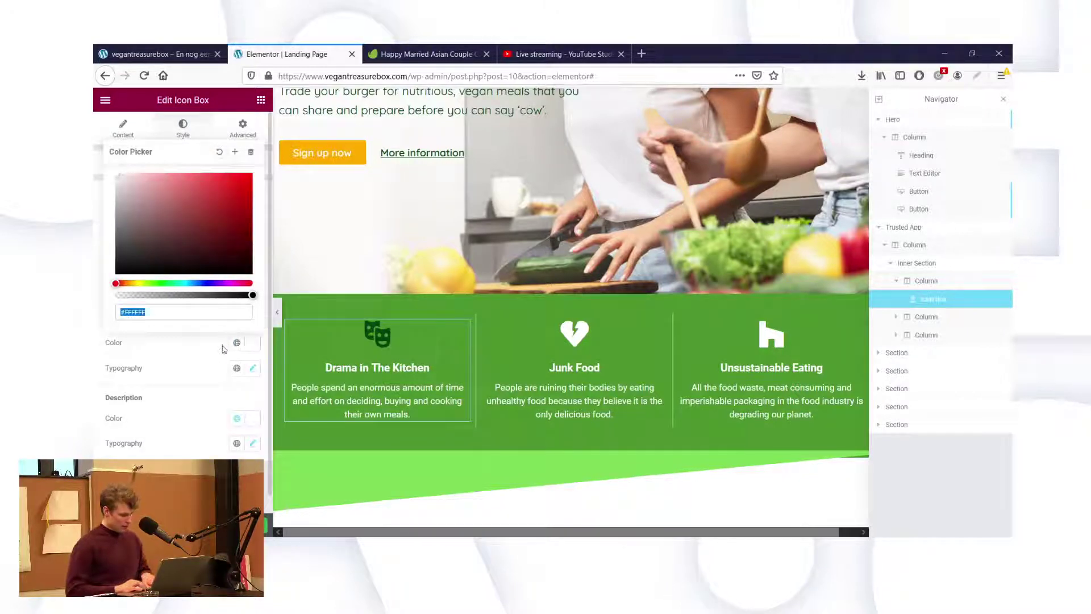
key(ctrl+v)
click(253, 419)
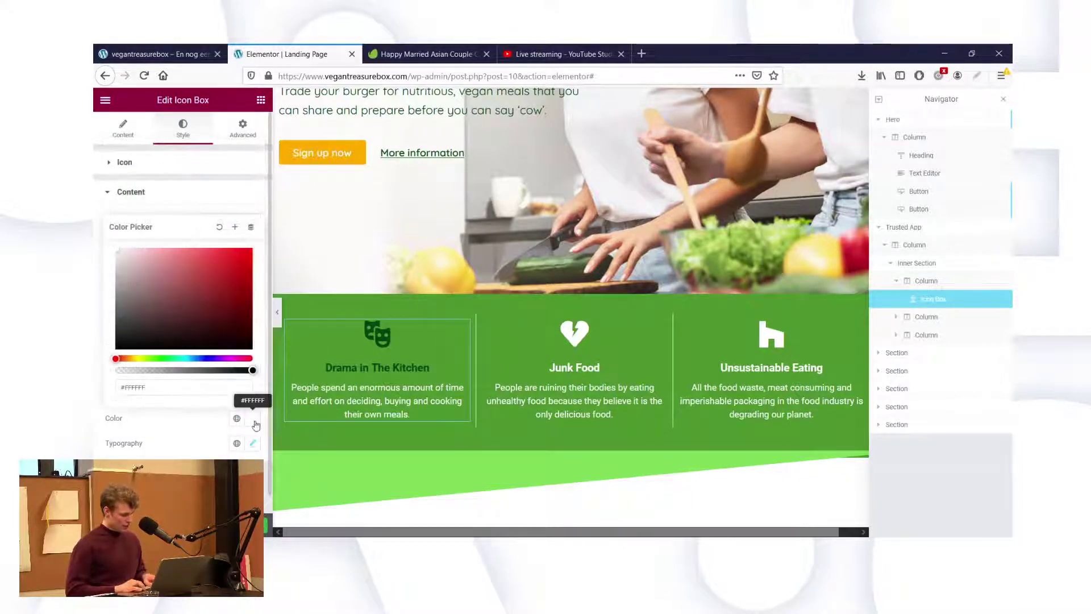
double_click(175, 390)
key(ctrl+v)
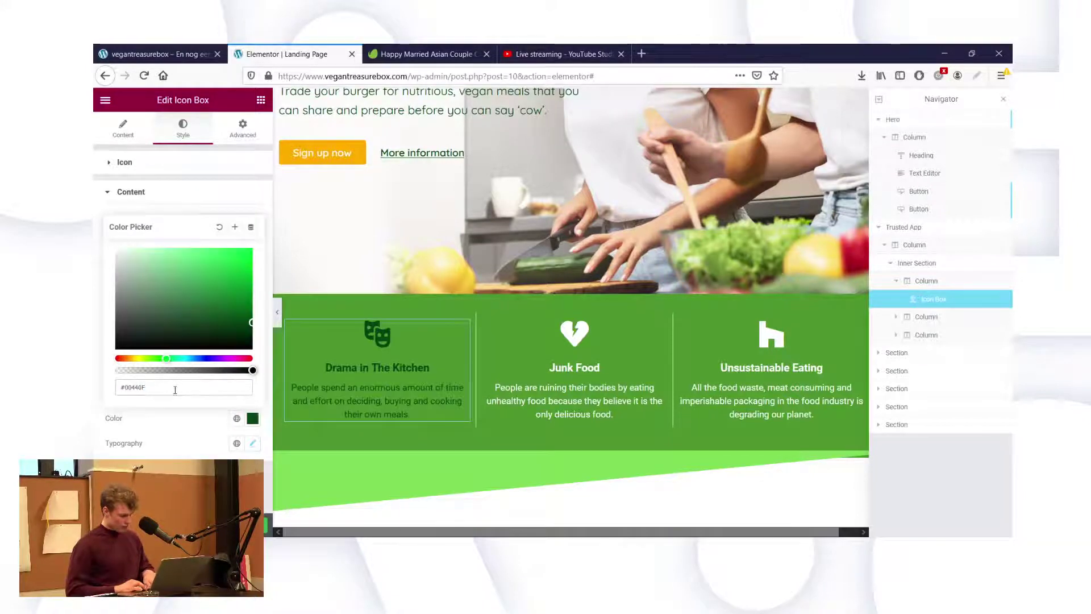
click(660, 328)
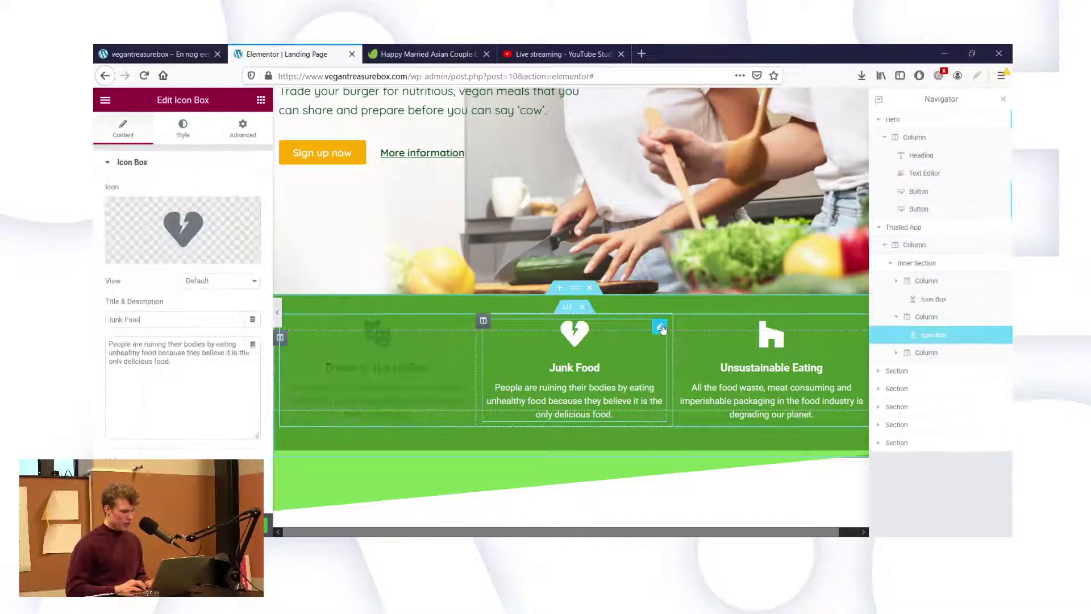
Make the Junk Food heart icon dark green #00440F.
click(182, 128)
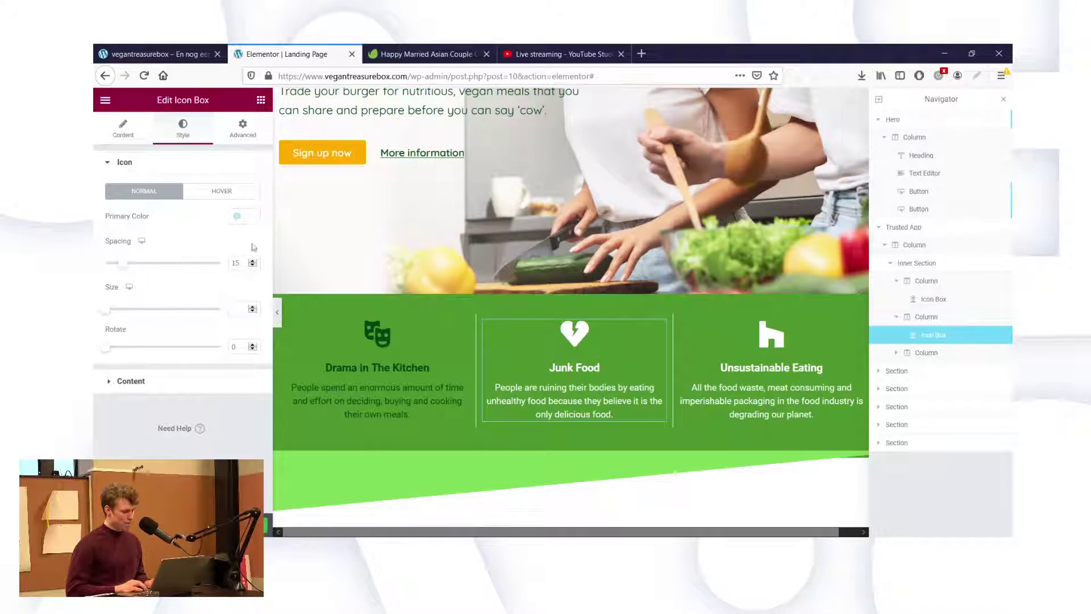
click(253, 217)
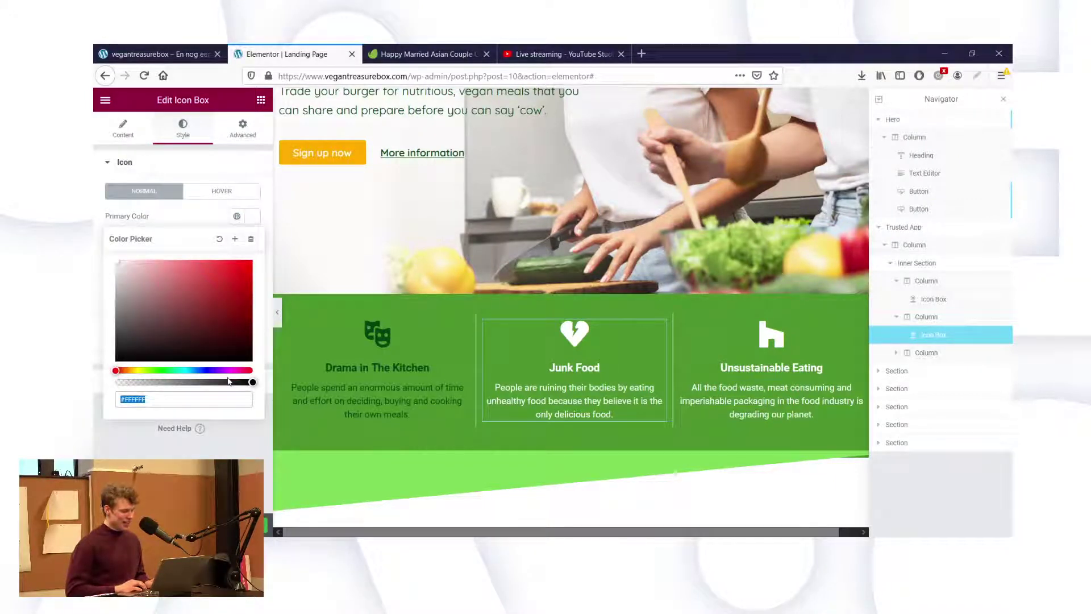
key(ctrl+v)
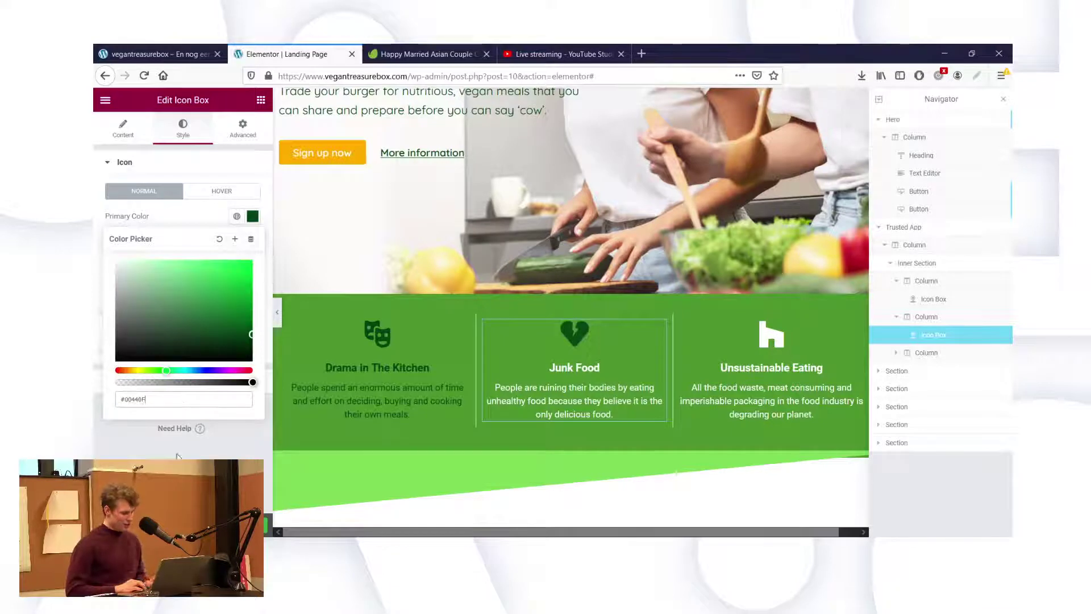
key(Escape)
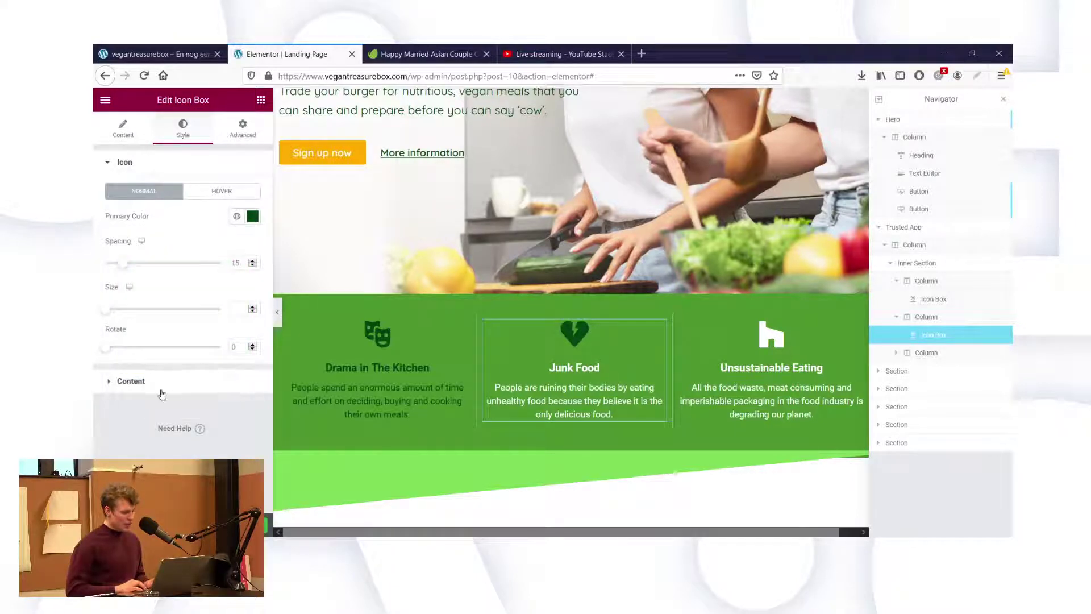
Change the Junk Food title colour from white to #00440F.
click(132, 381)
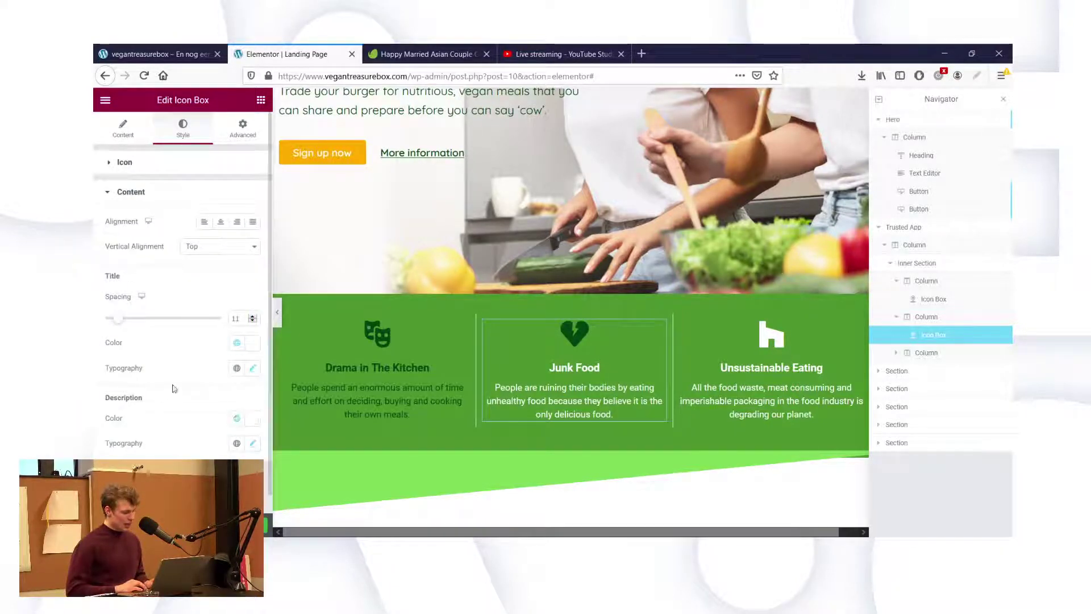
click(251, 343)
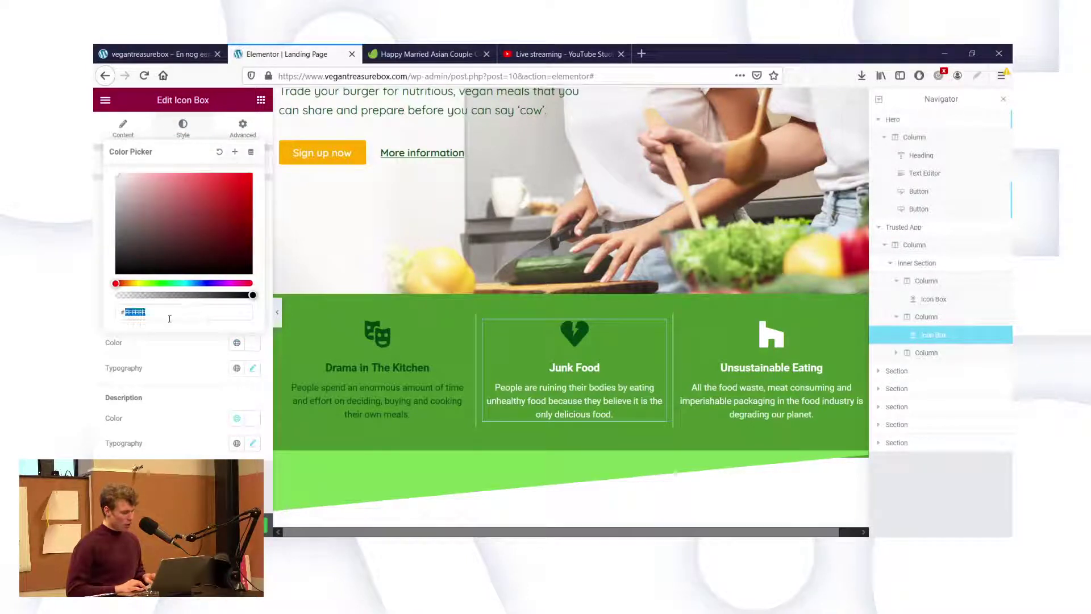
key(ctrl+v)
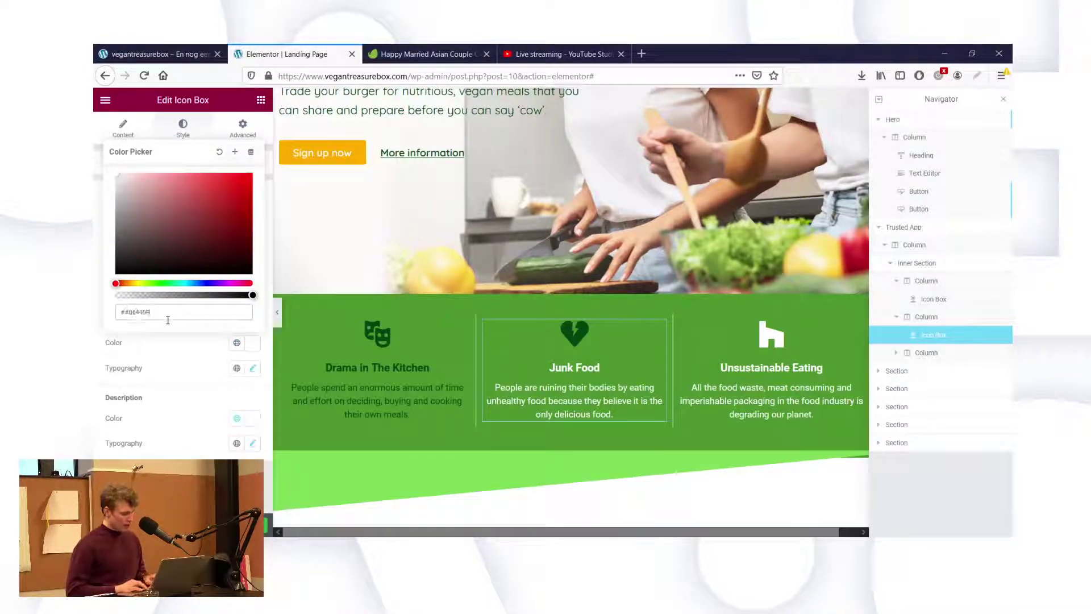
key(Return)
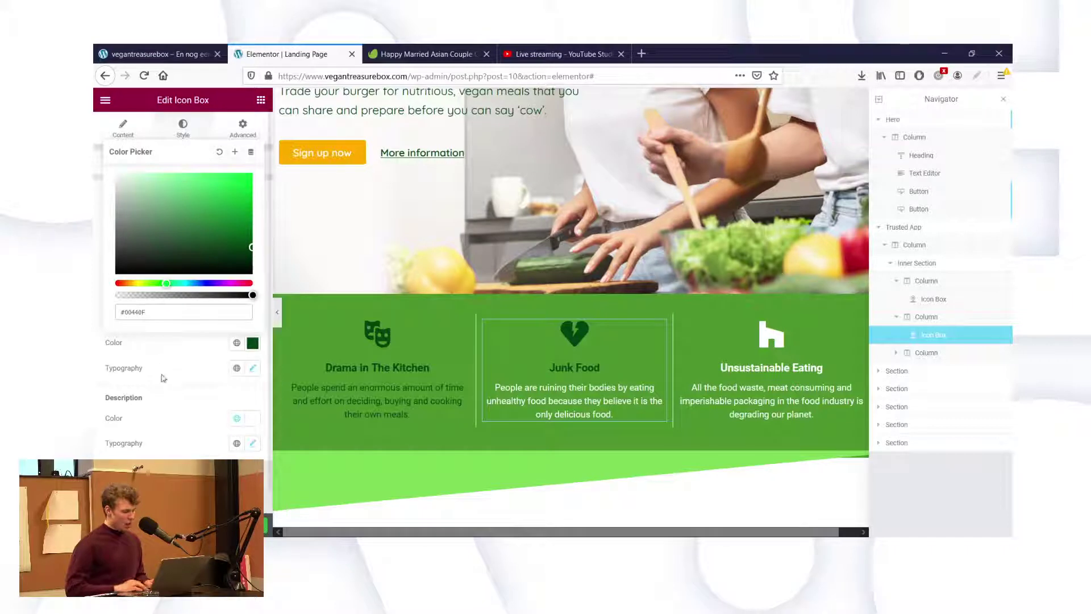
click(178, 381)
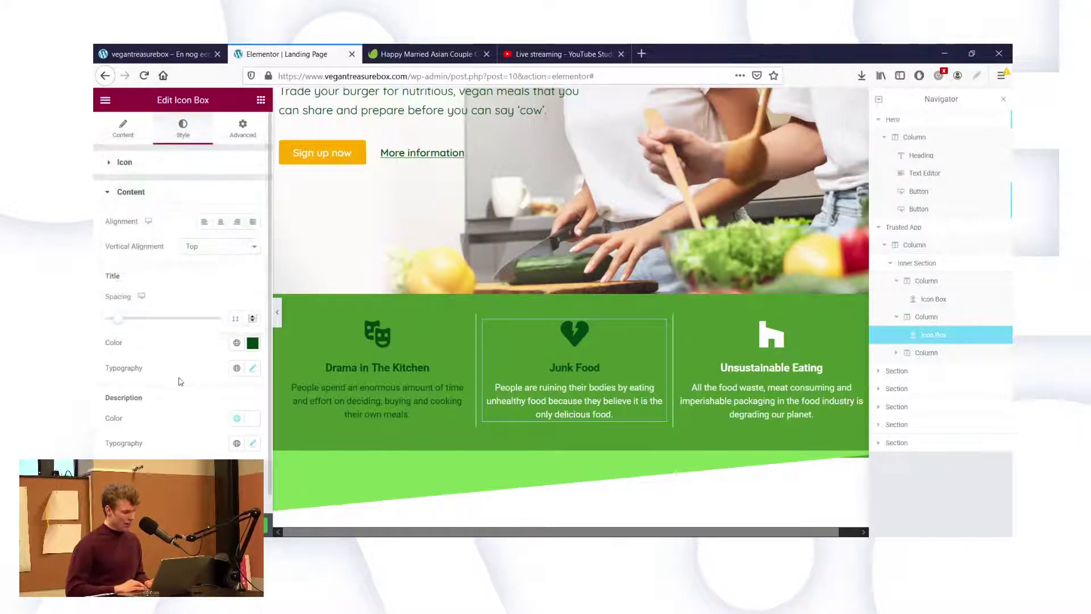
Set the Junk Food description colour to dark green #00440F.
click(253, 444)
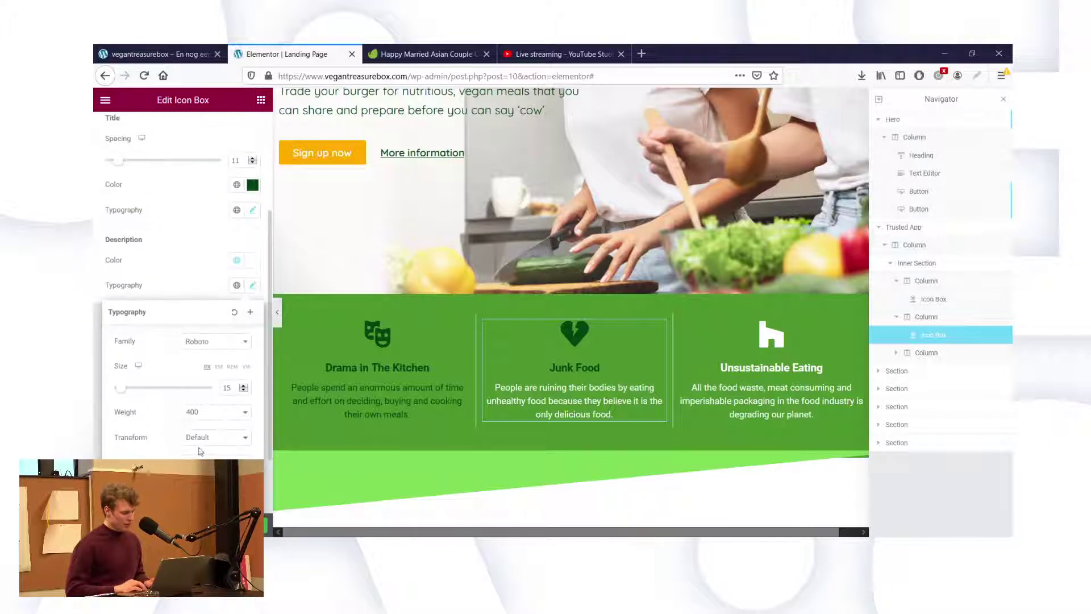
click(252, 262)
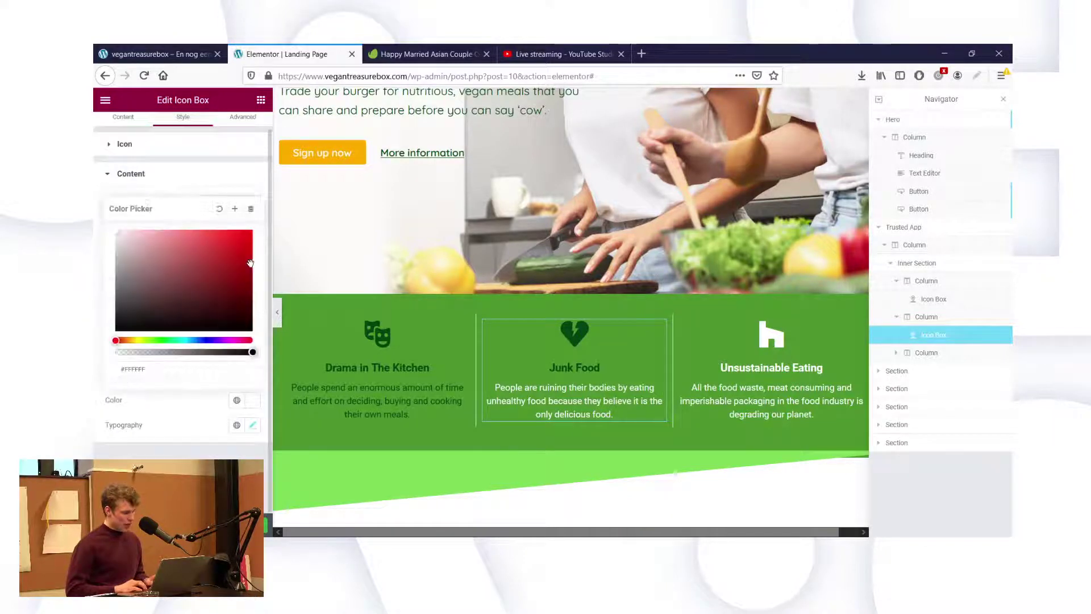
click(185, 366)
key(ctrl+v)
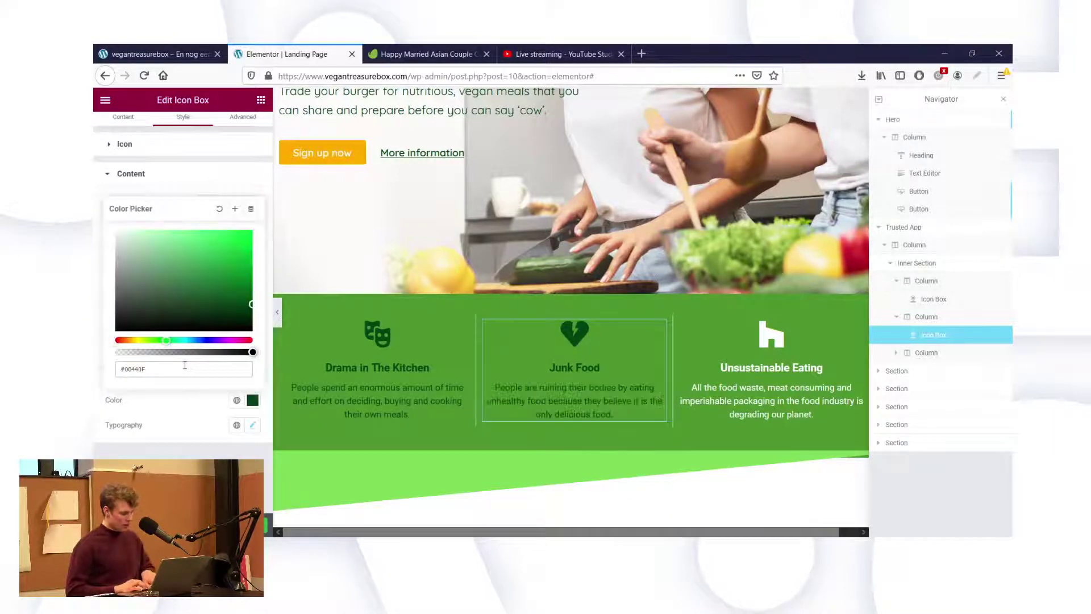
key(Return)
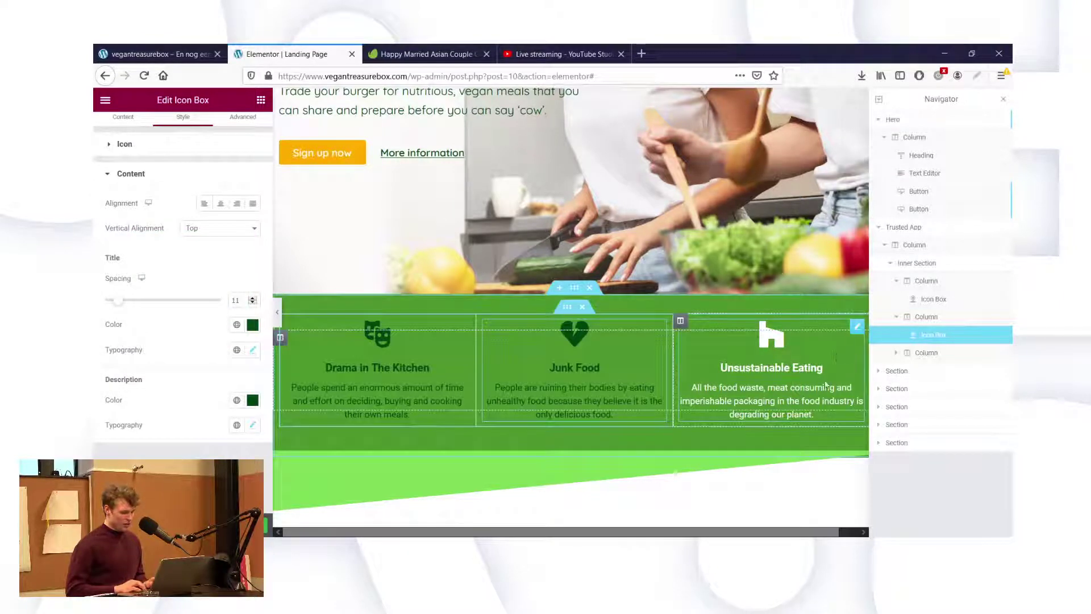
click(857, 327)
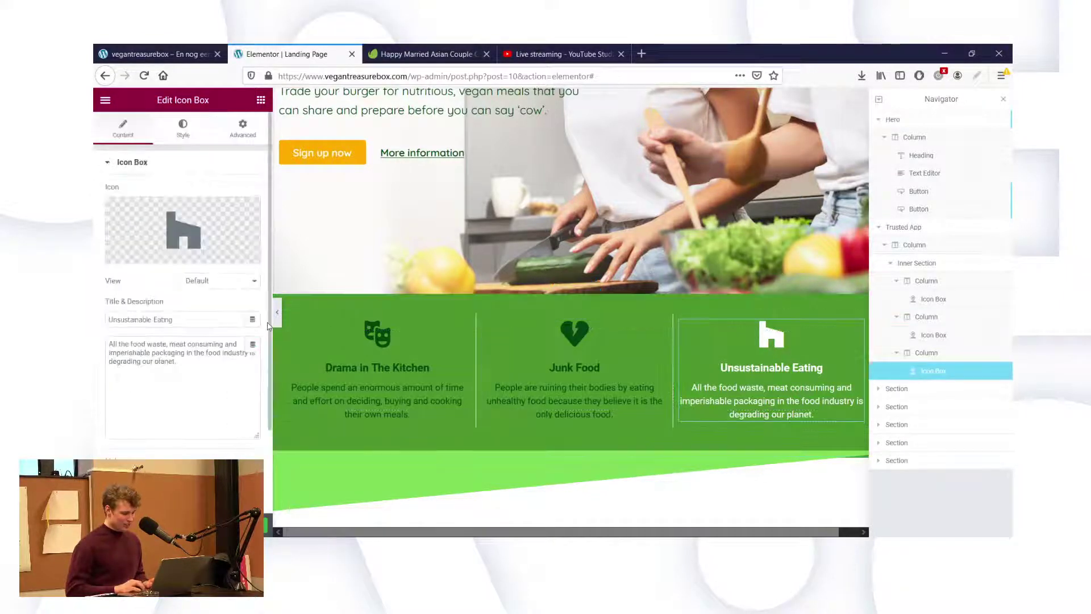
Set the Unsustainable Eating icon's primary colour to #00440F, removing the doubled hash.
click(183, 129)
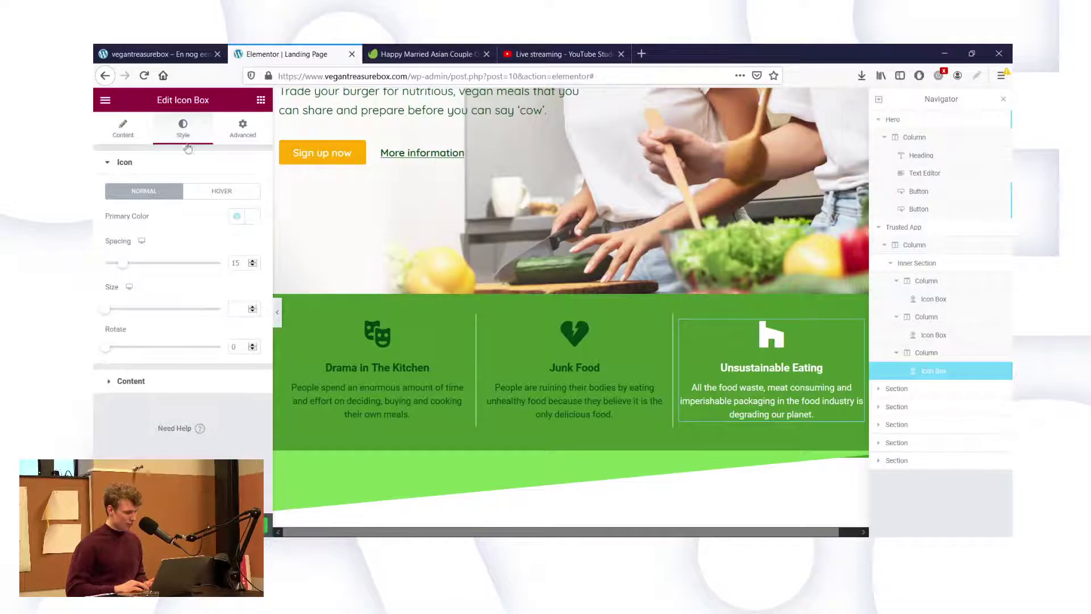
click(252, 217)
double_click(133, 400)
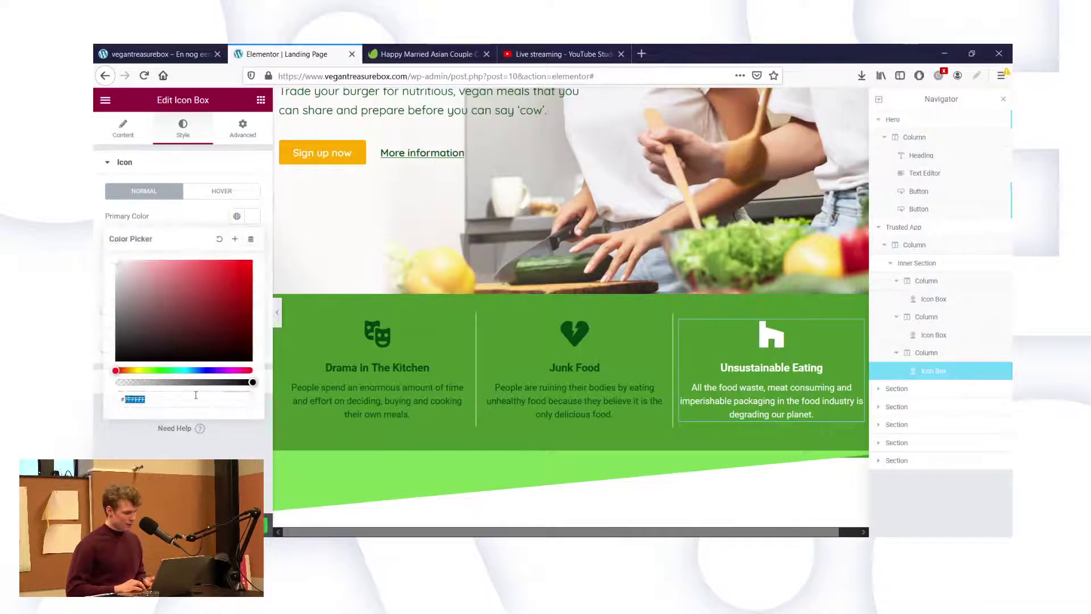
key(ctrl+v)
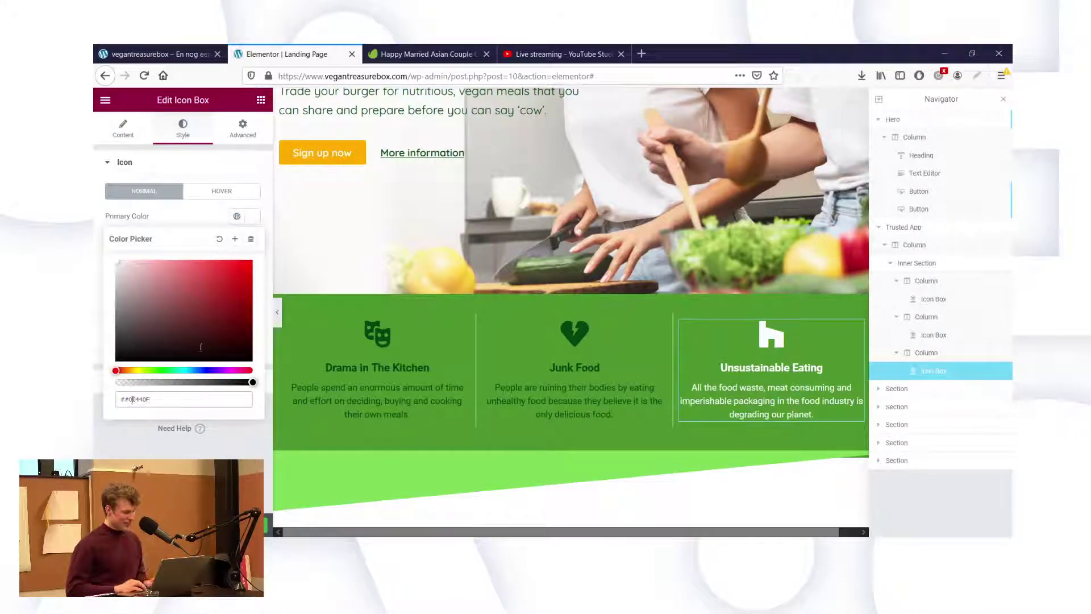
key(Home)
key(Delete)
click(208, 432)
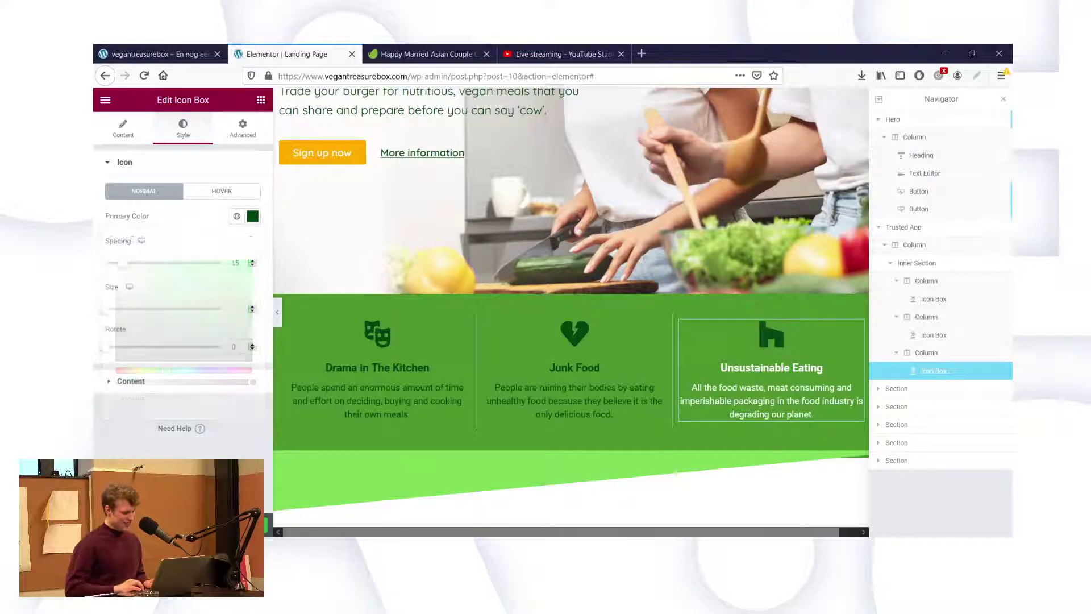
Make the Unsustainable Eating title dark green #00440F.
click(162, 384)
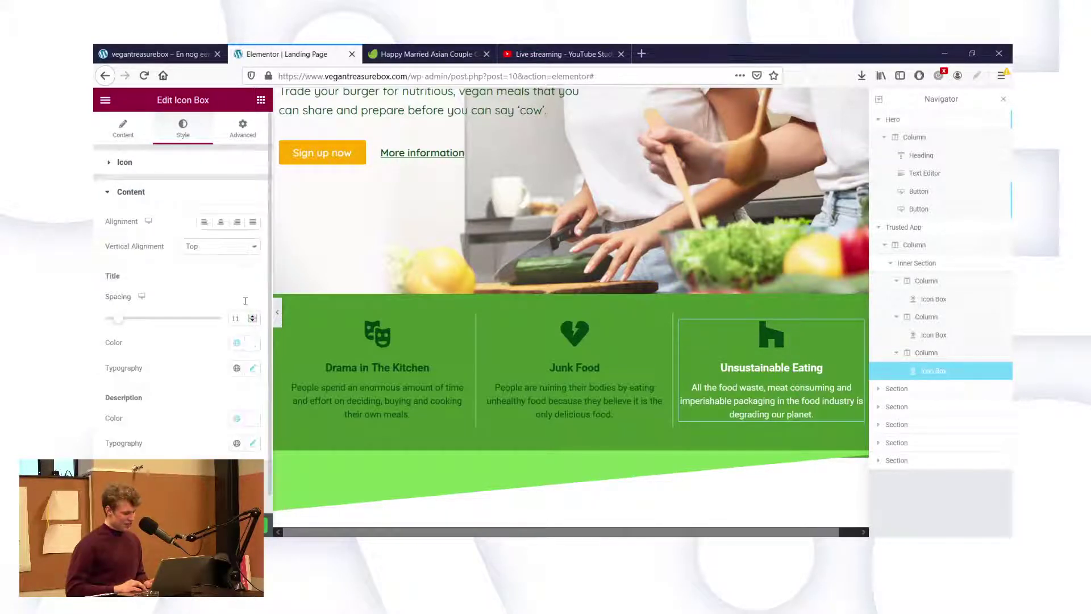
click(253, 343)
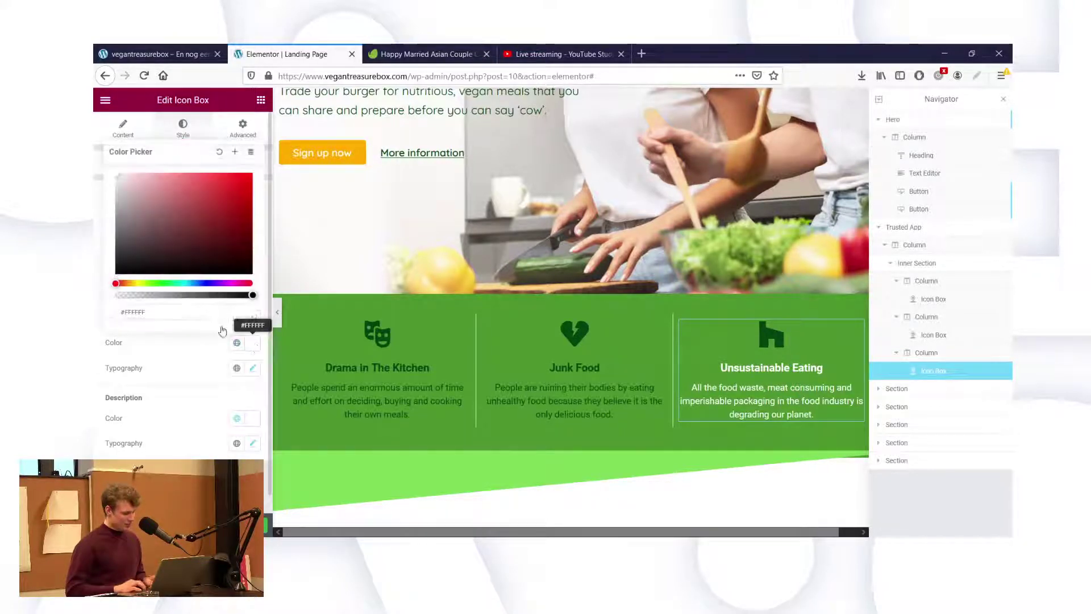
double_click(168, 310)
key(ctrl+v)
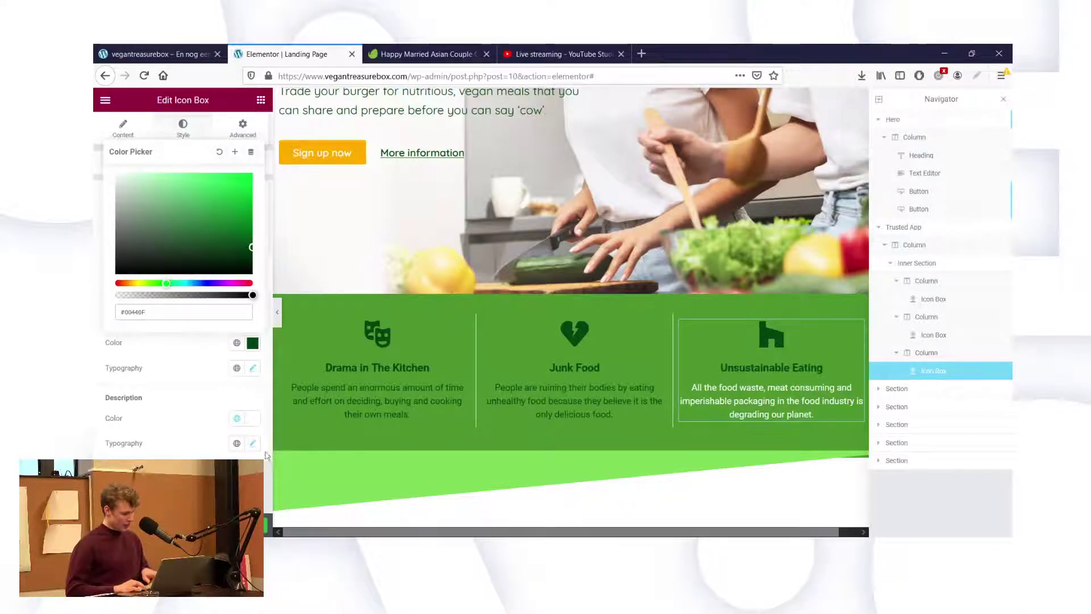
click(253, 417)
Make the Unsustainable Eating description dark green #00440F.
click(252, 418)
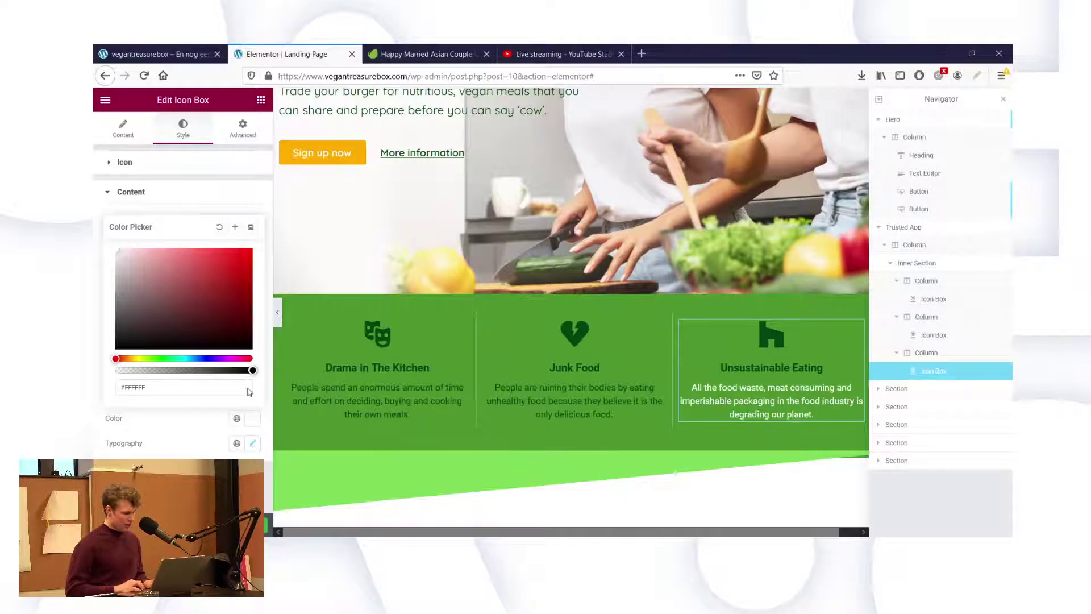
double_click(216, 389)
key(ctrl+v)
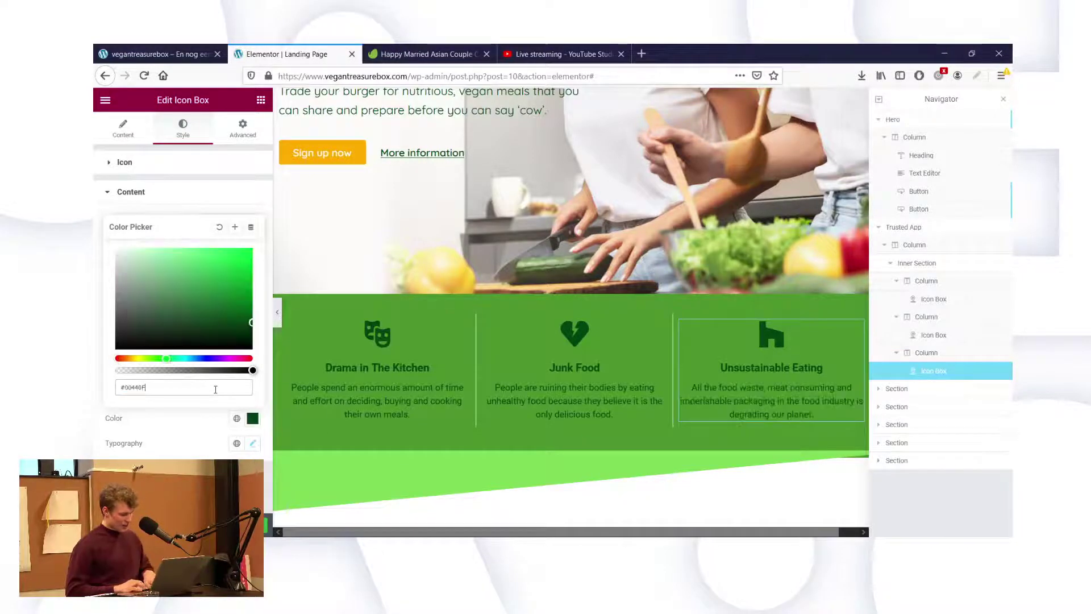
key(Return)
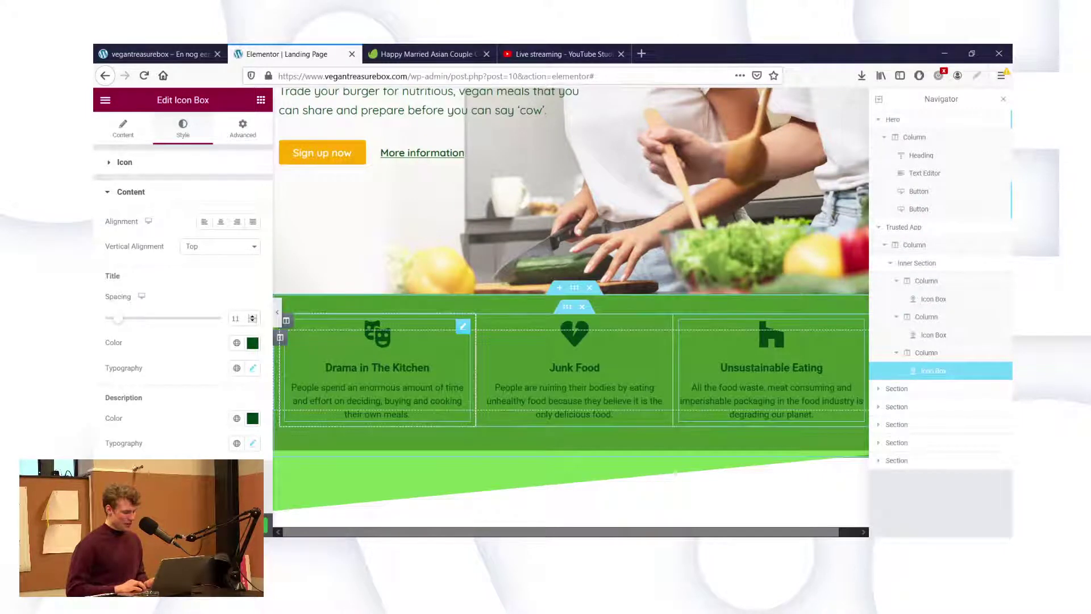
click(378, 334)
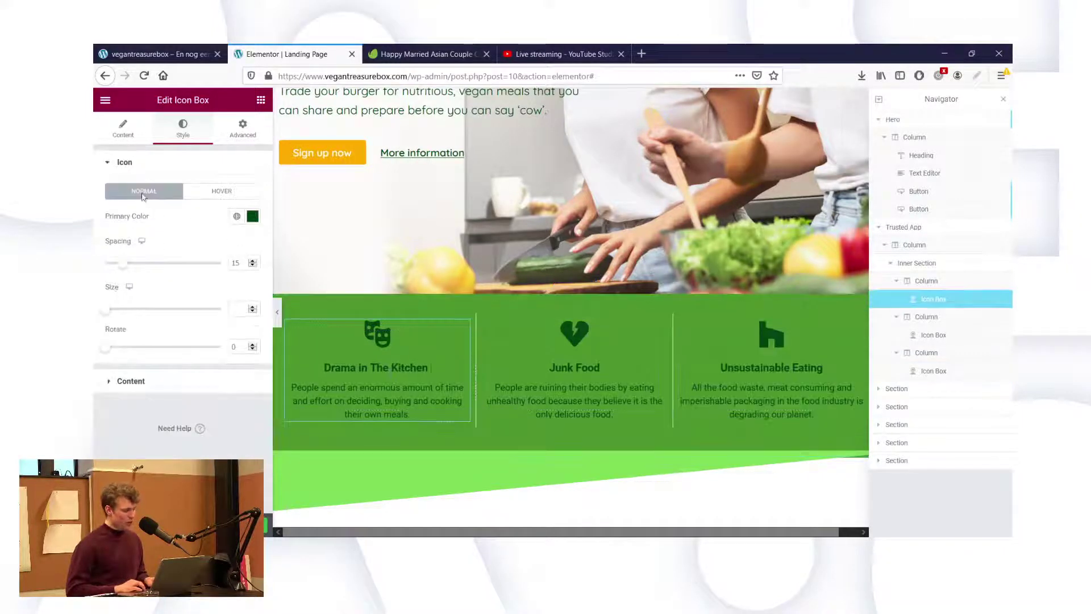
click(123, 128)
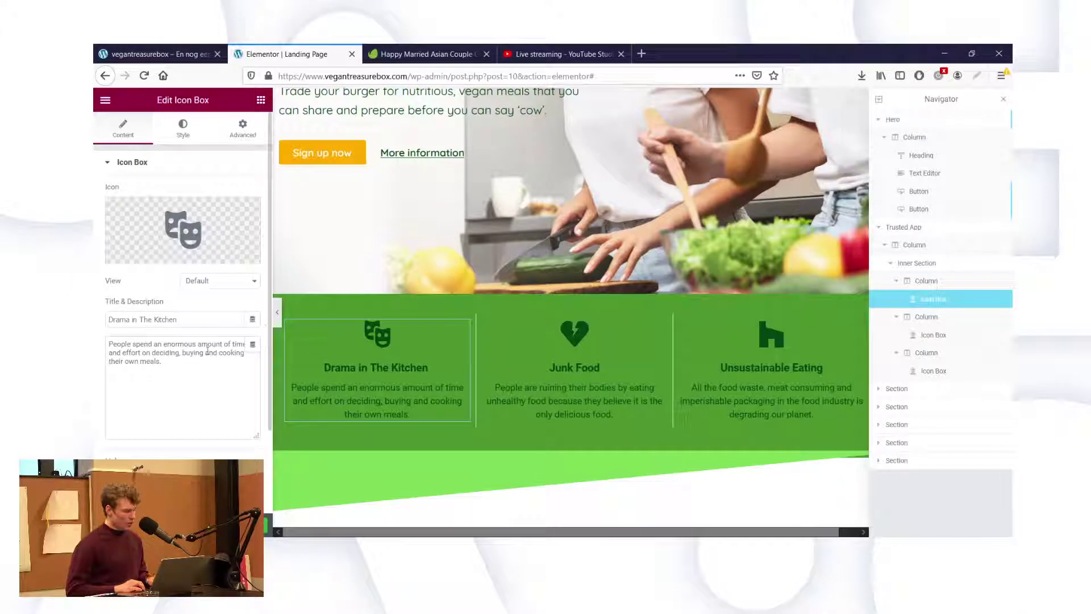
Retitle the first icon box 'Drama in the kitchen'.
triple_click(178, 314)
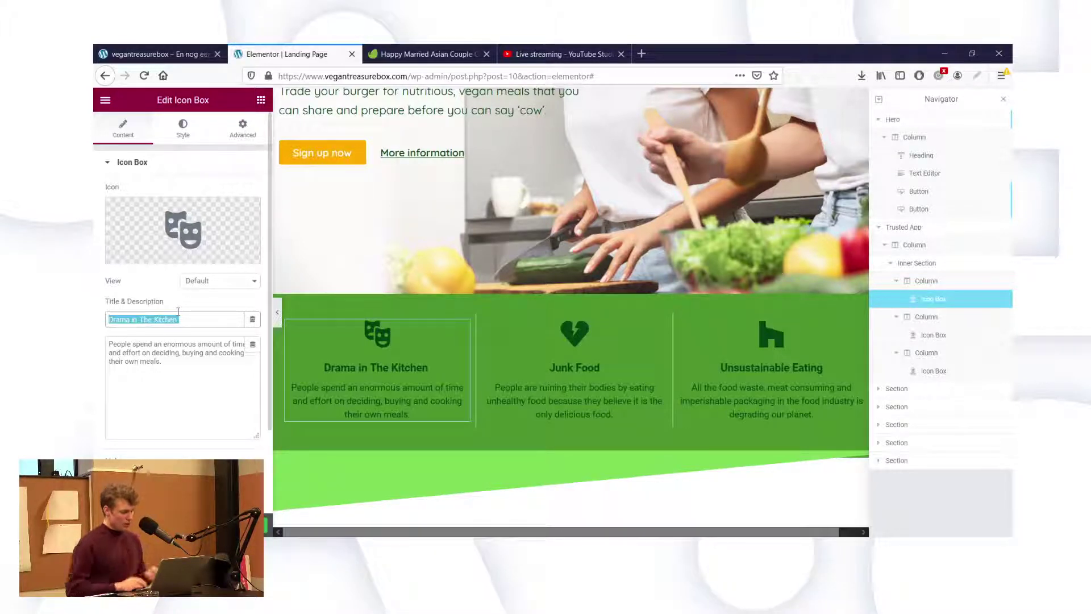
click(174, 315)
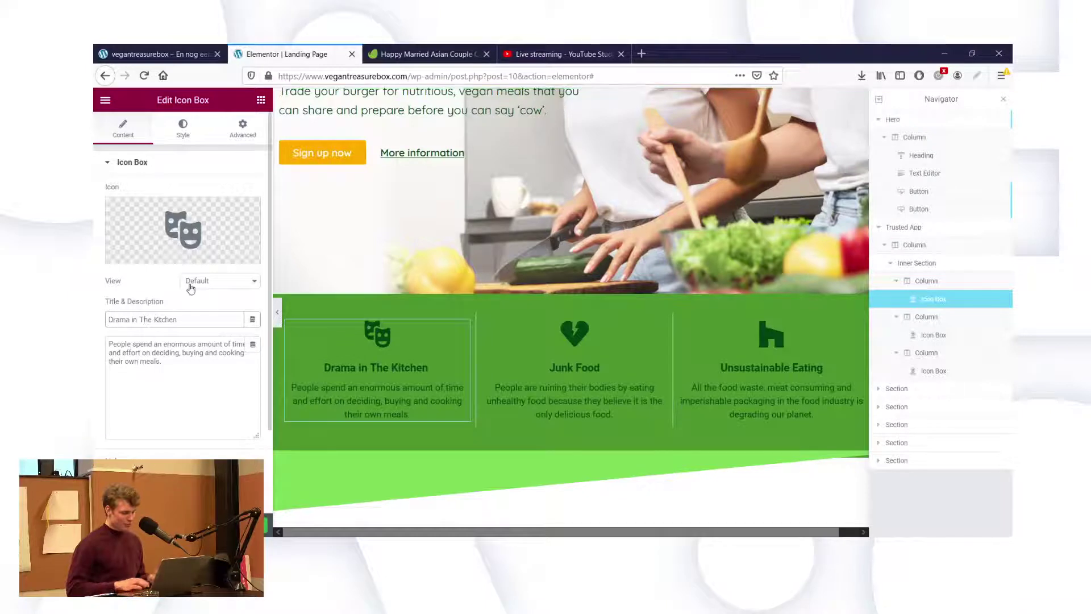
key(BackSpace)
text(t)
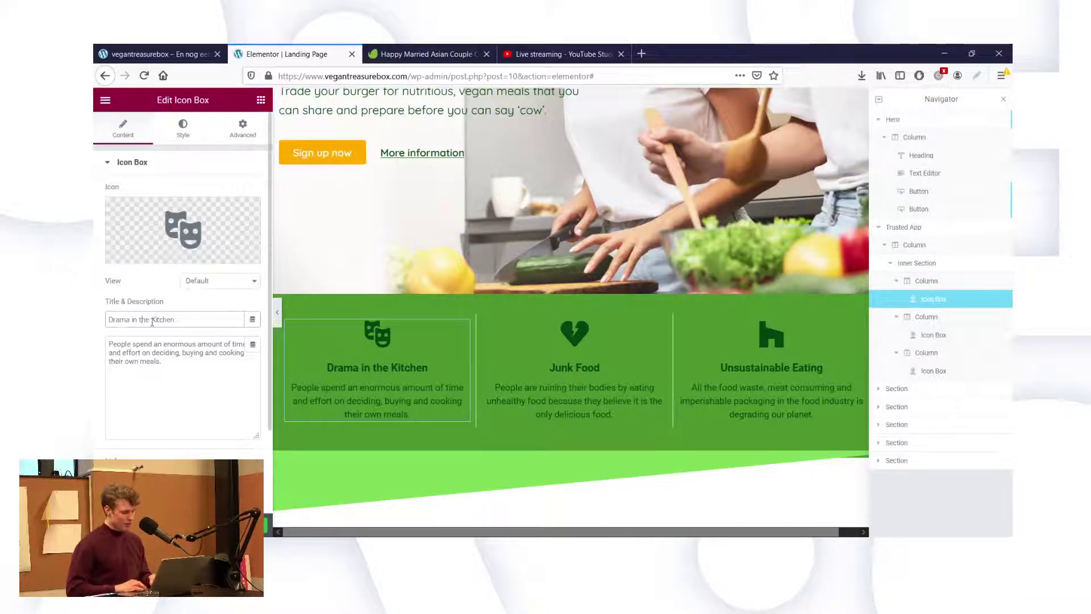
click(153, 320)
key(BackSpace)
text(k)
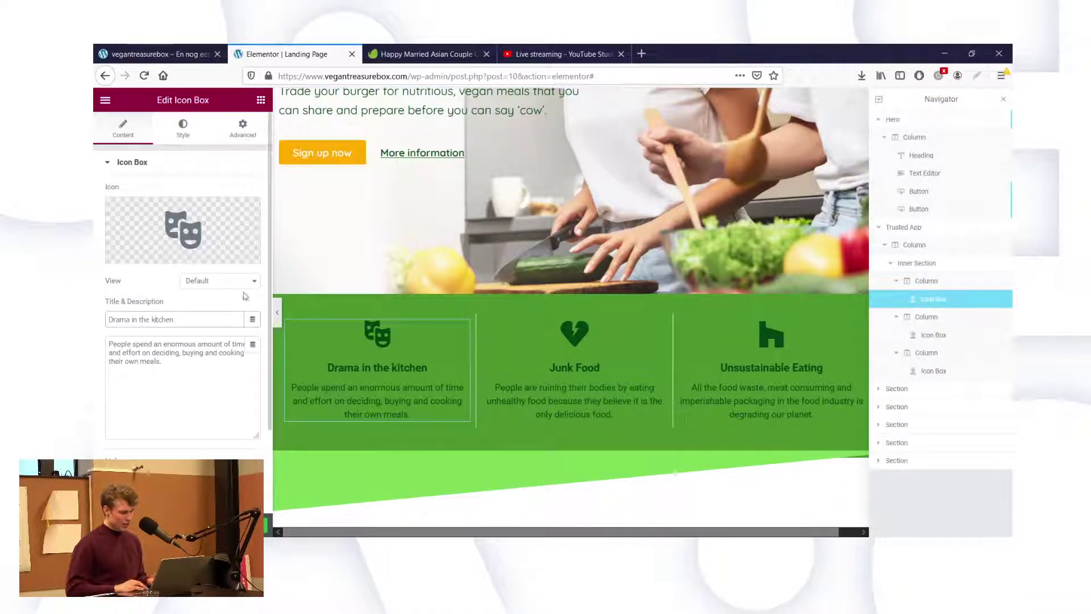
Change the second icon box title to 'Junk food'.
click(571, 368)
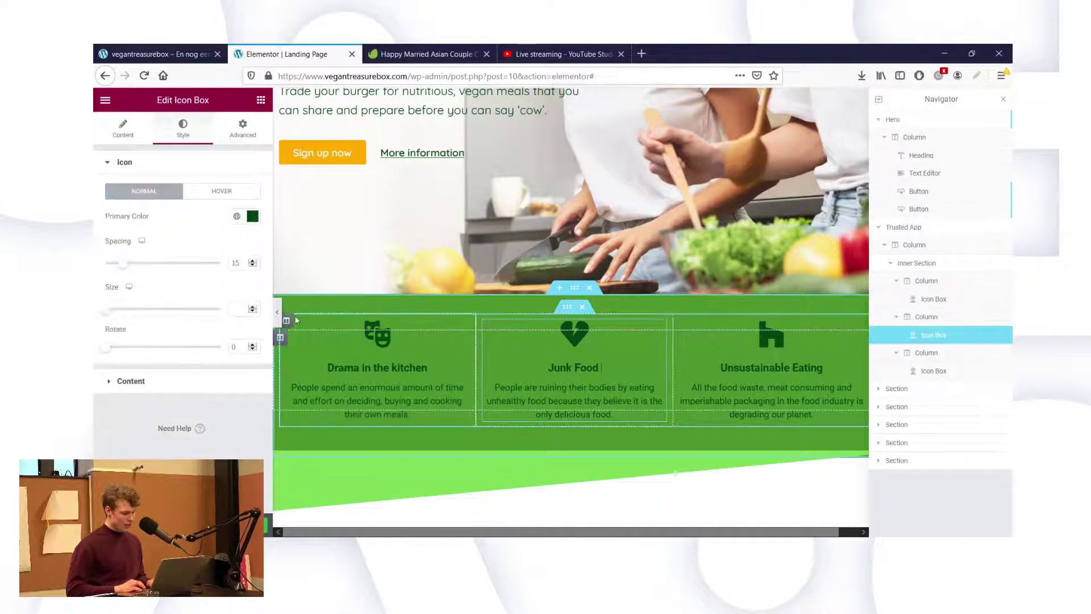
click(119, 125)
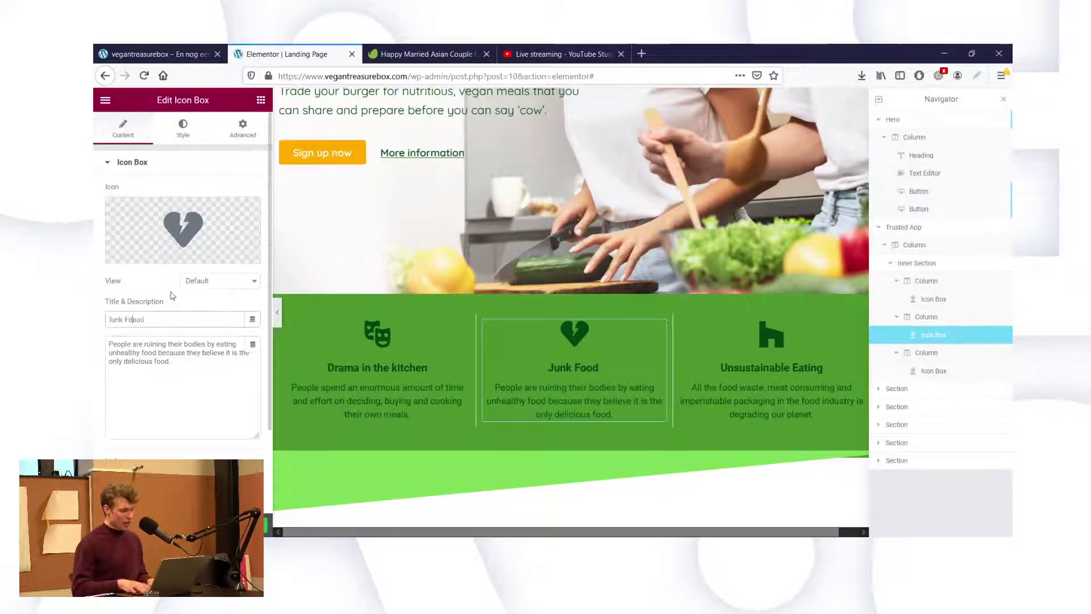
text(d)
key(BackSpace)
key(BackSpace)
text(f)
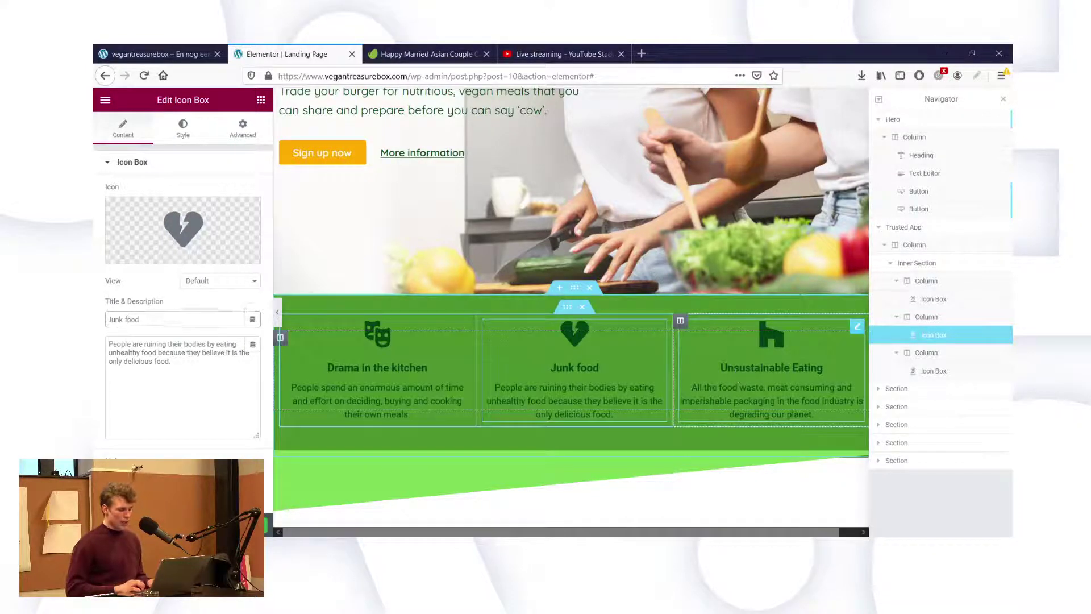
Change the third icon box title to 'Unsustainable eating'.
click(735, 376)
click(123, 128)
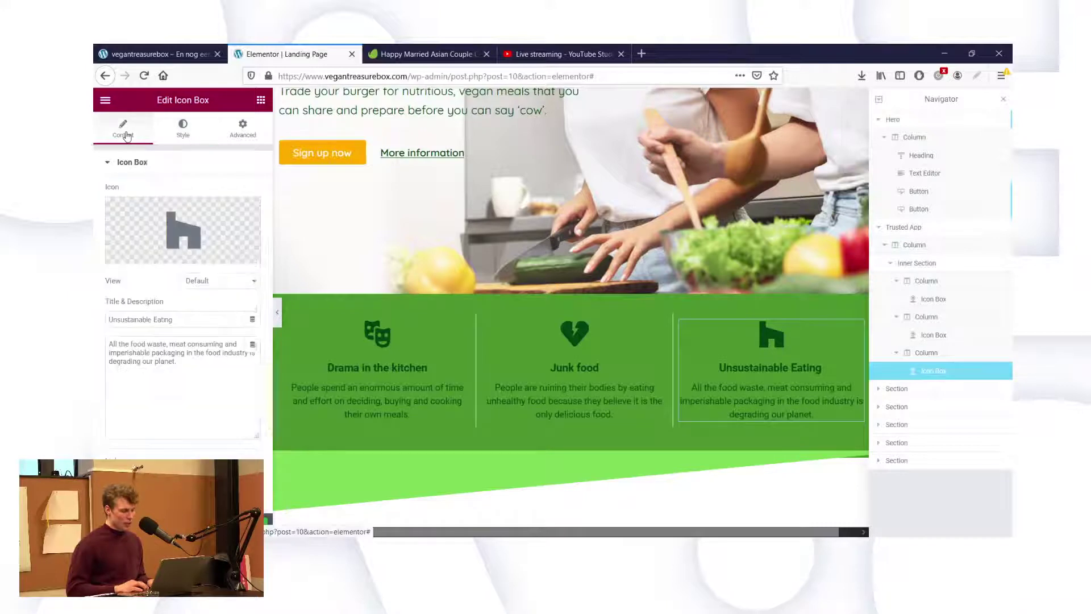
click(158, 320)
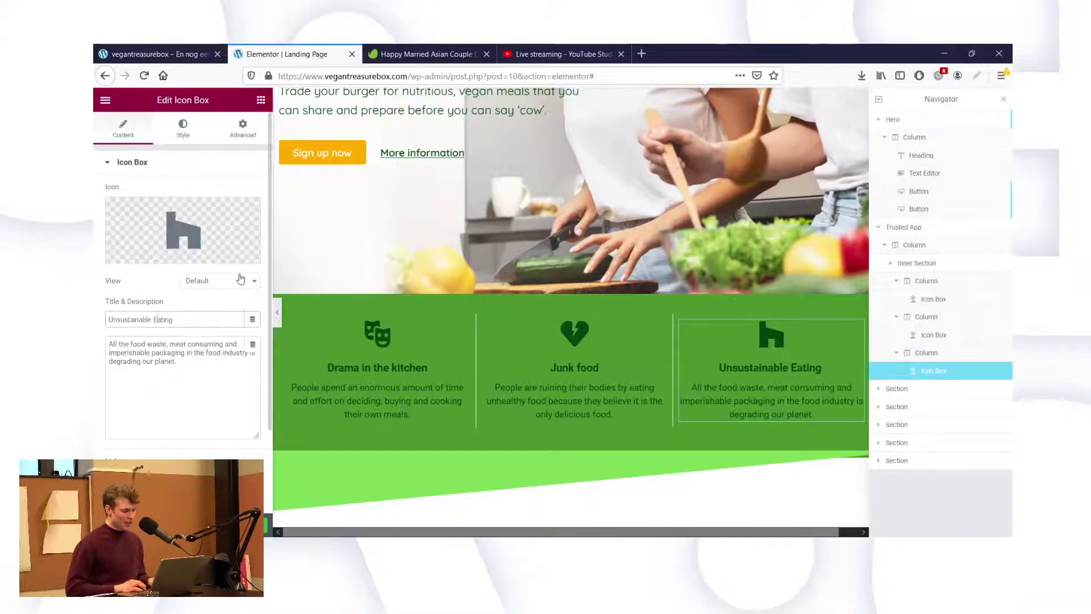
key(BackSpace)
text(e)
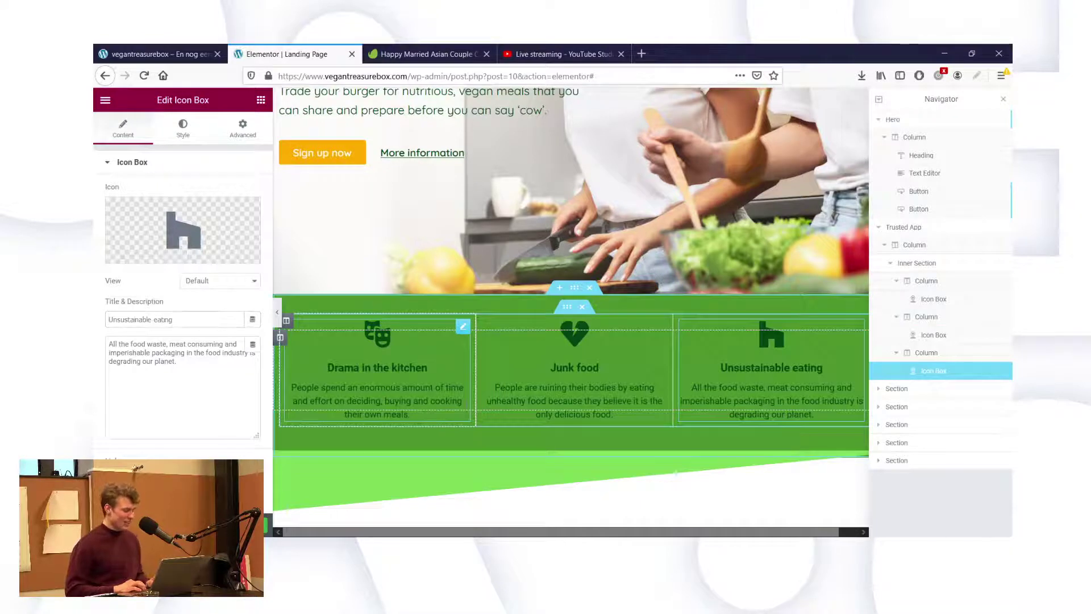
click(412, 413)
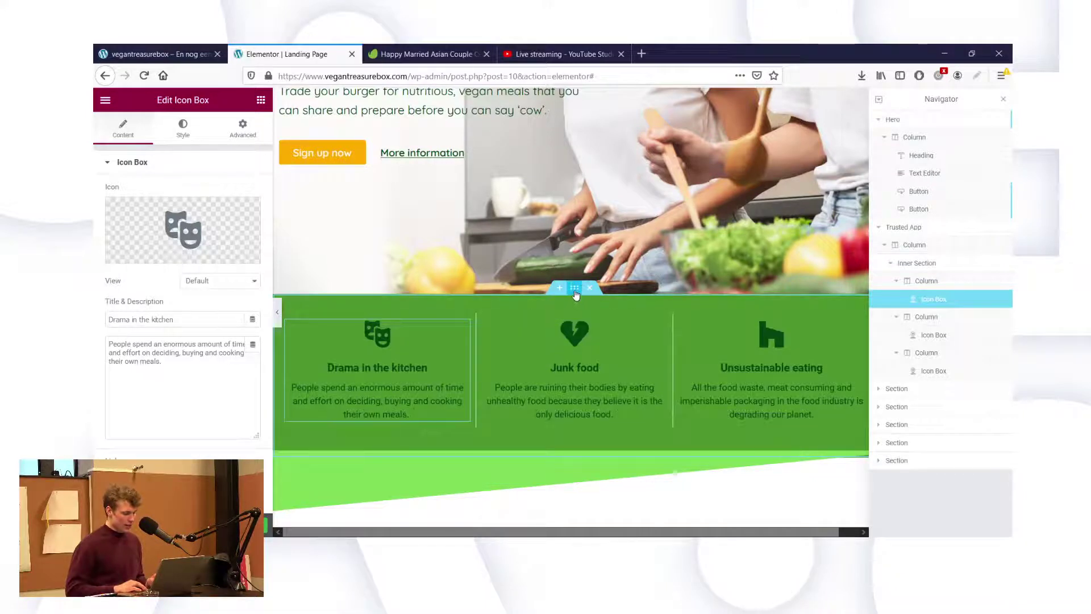
Clear the features section's green background colour so it sits on white.
click(184, 126)
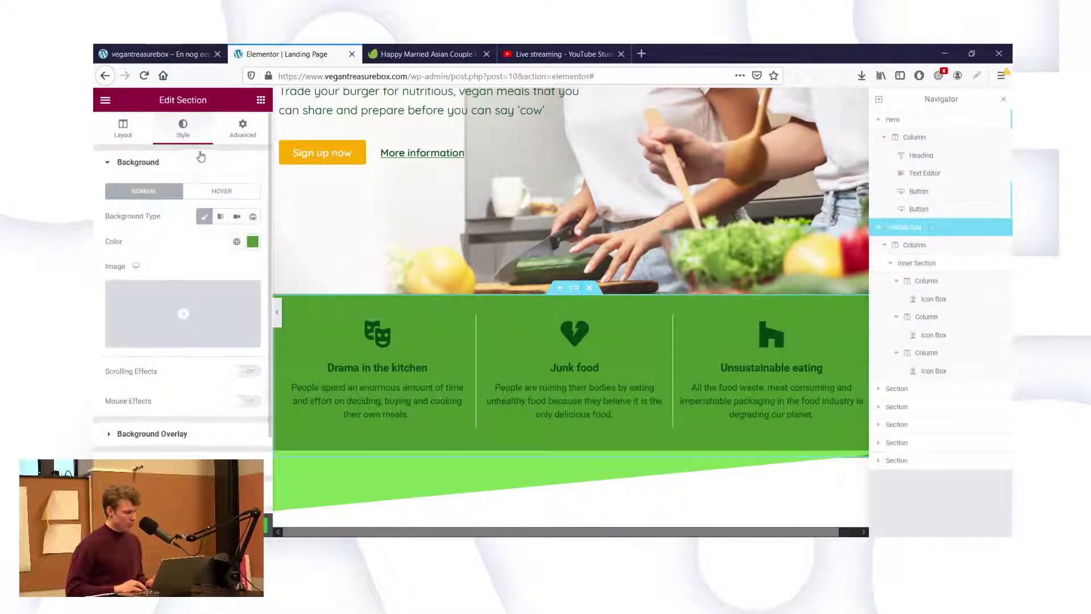
click(253, 241)
key(BackSpace)
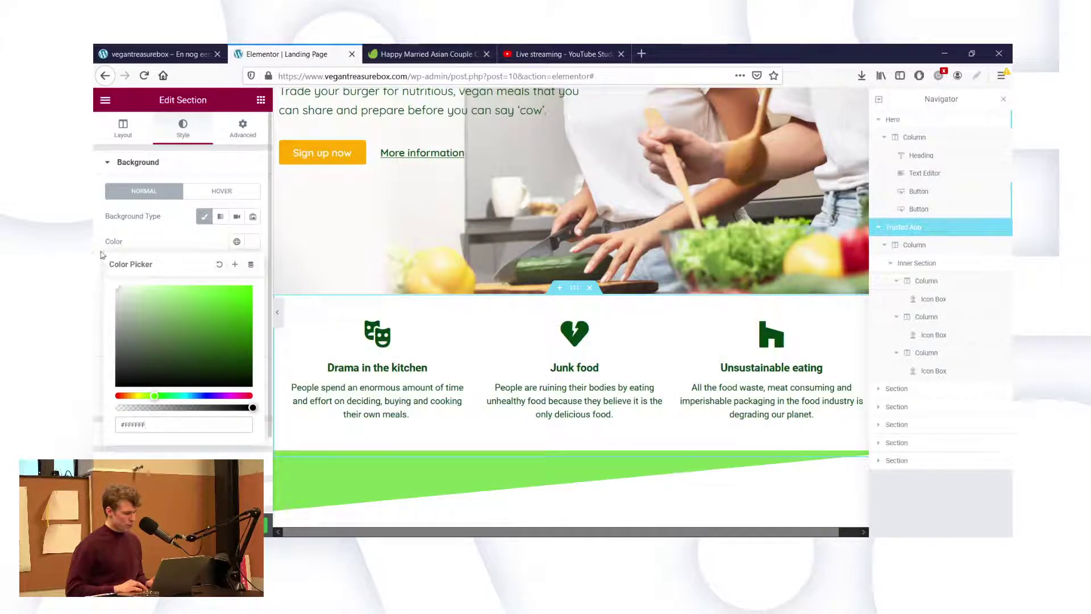
click(158, 227)
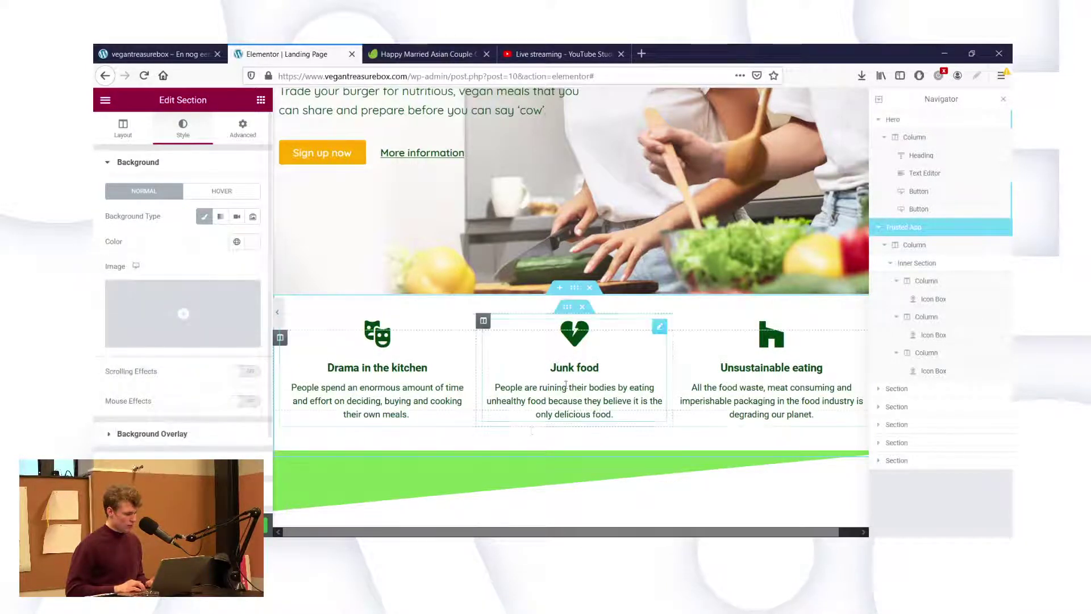
Scroll the canvas down to the empty section above the footer.
scroll(583, 447, down, 1)
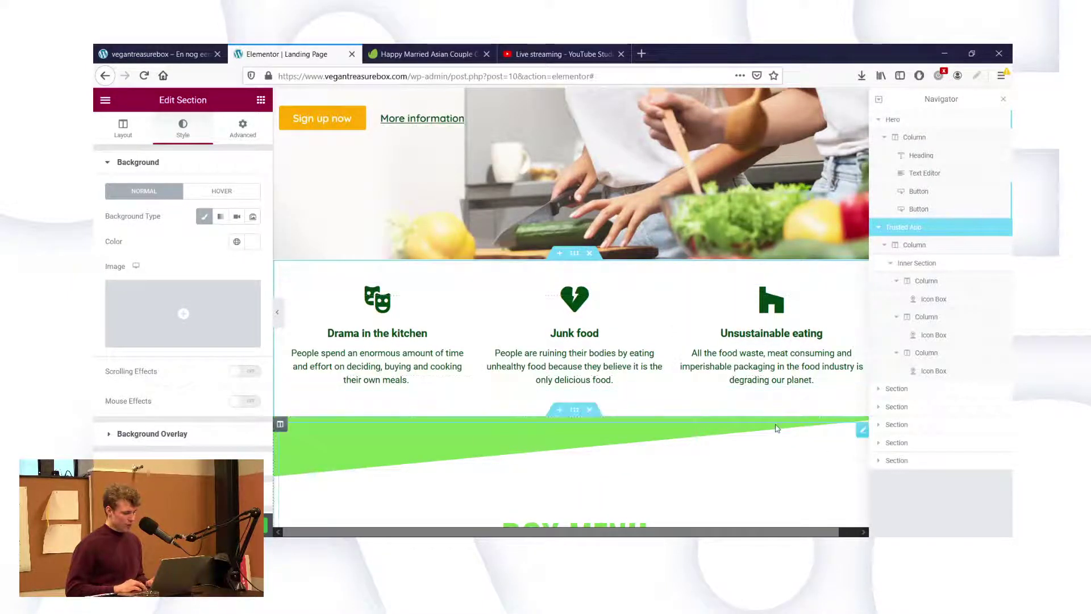
scroll(778, 428, down, 2)
scroll(684, 339, down, 5)
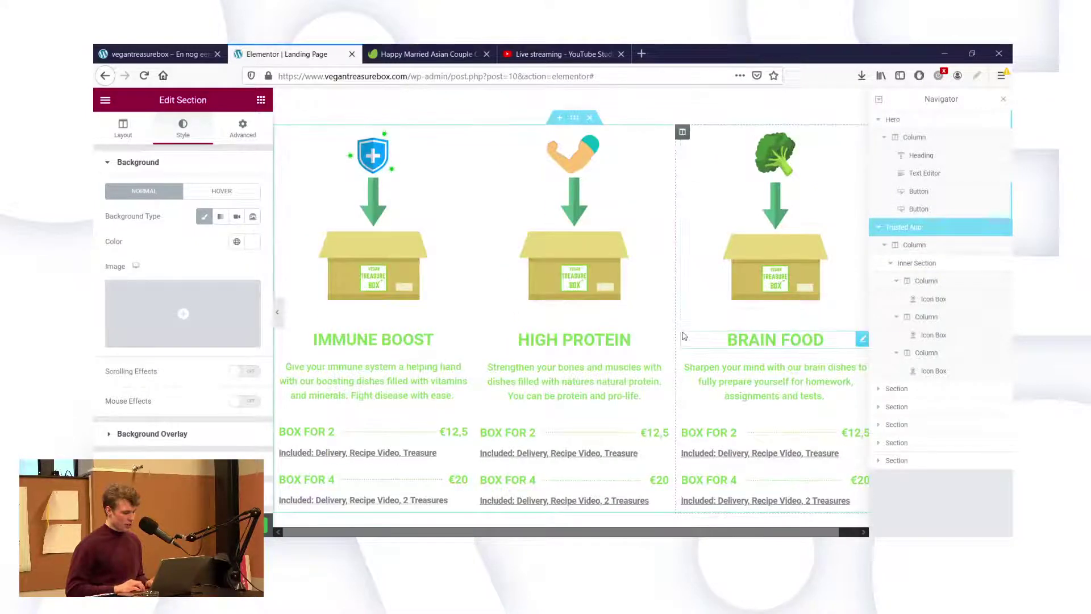
scroll(684, 336, down, 5)
scroll(685, 337, down, 5)
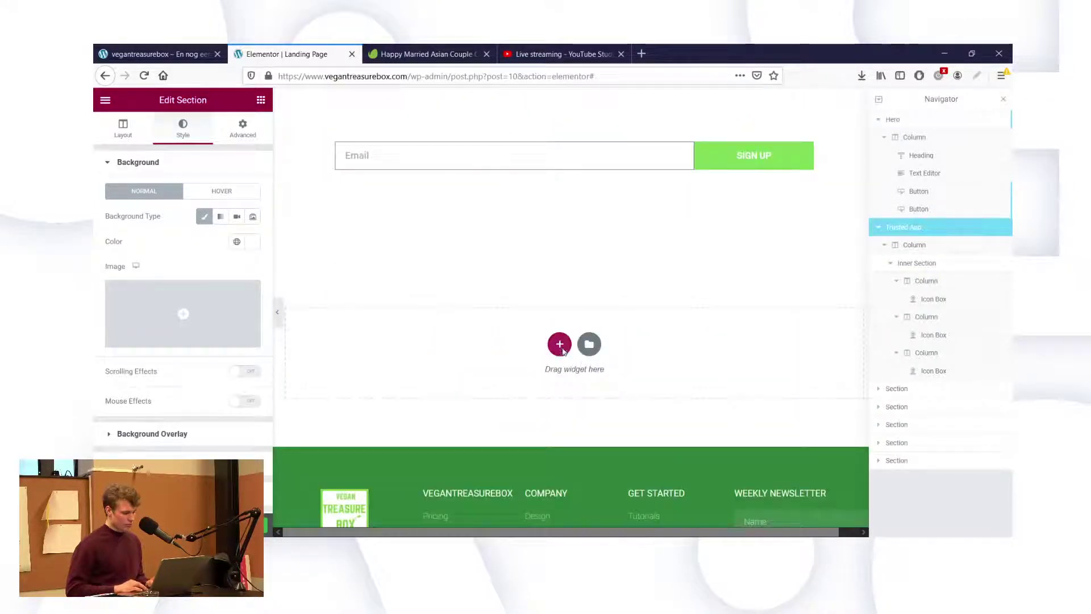
Add a single-column section, move it under the hero, and drop a Heading widget into it.
click(560, 344)
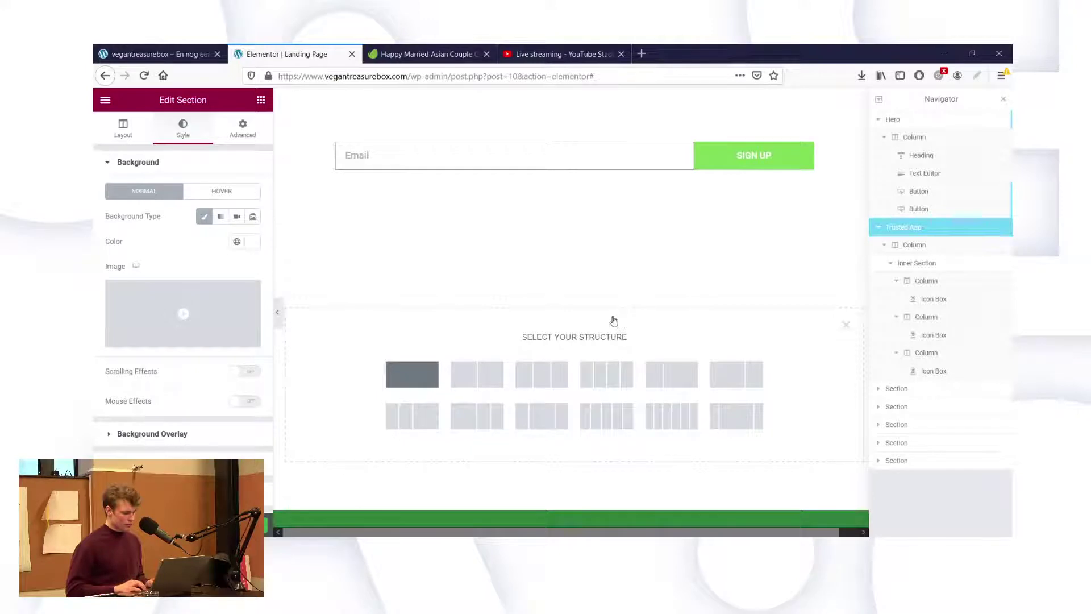
drag(574, 253, 606, 239)
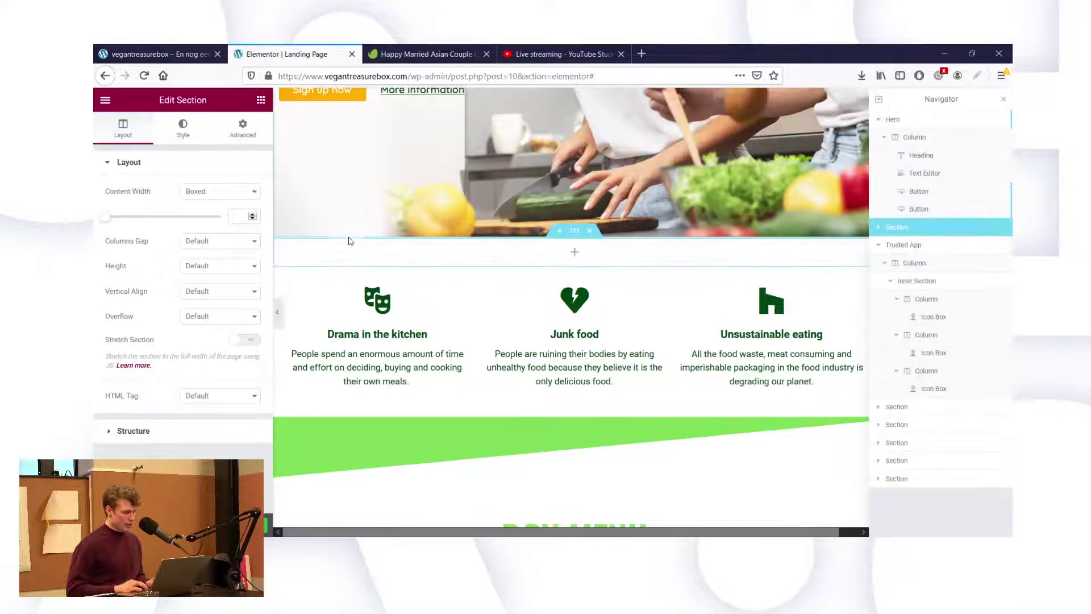
click(260, 100)
drag(222, 219, 538, 263)
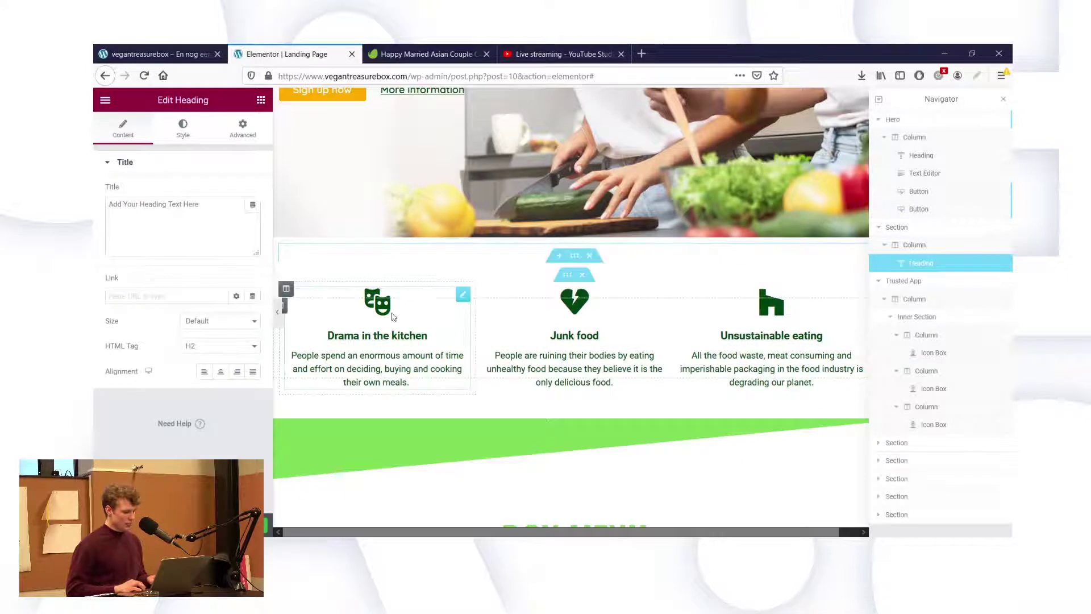
Replace the default heading text with 'The old way' and set its colour to dark green.
triple_click(202, 230)
key(BackSpace)
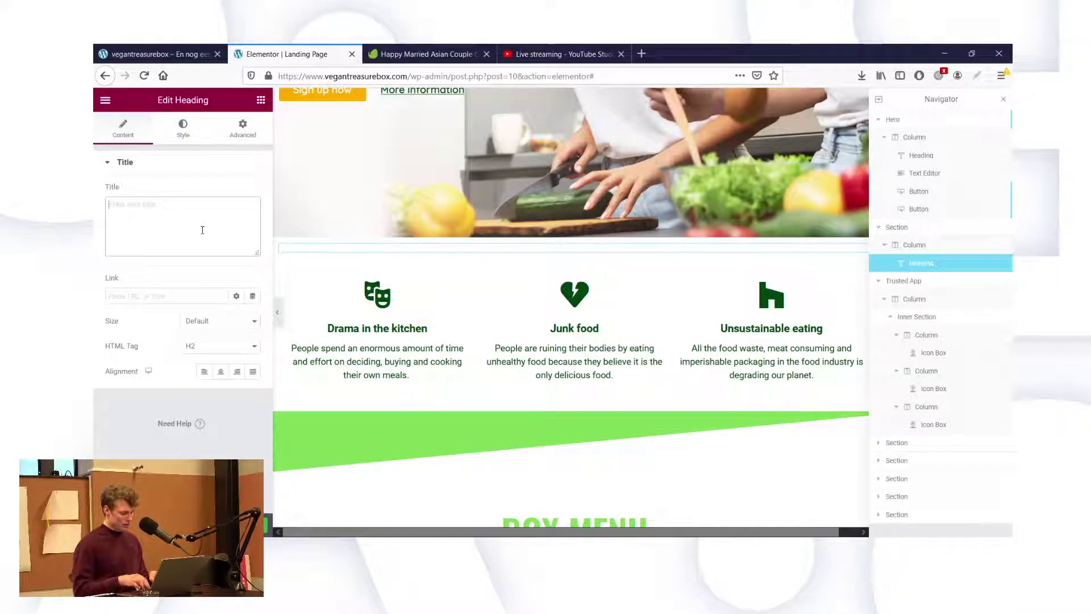
text(The old w)
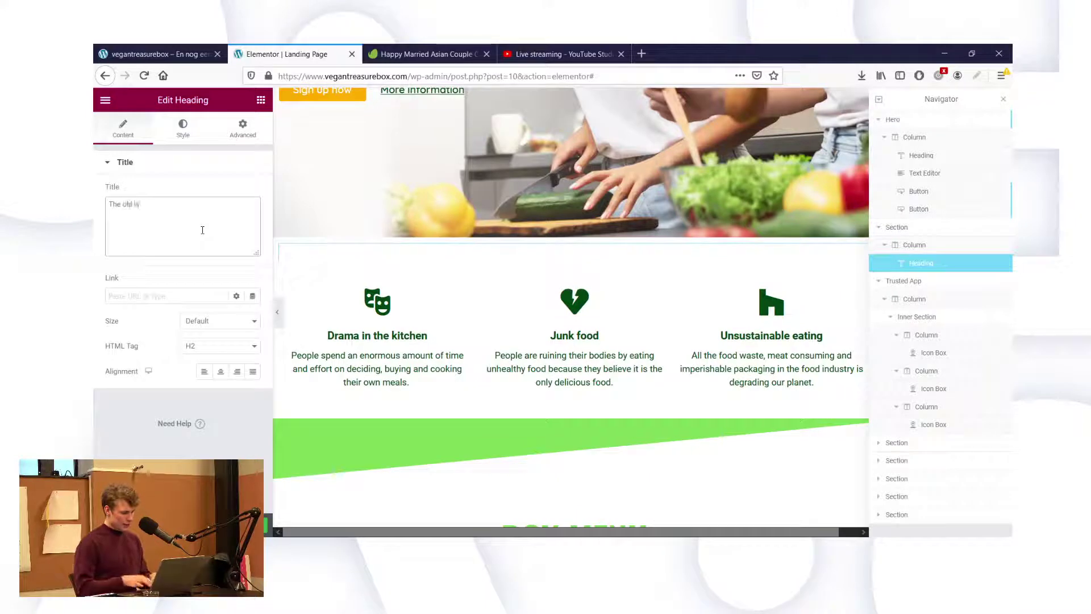
text(ay)
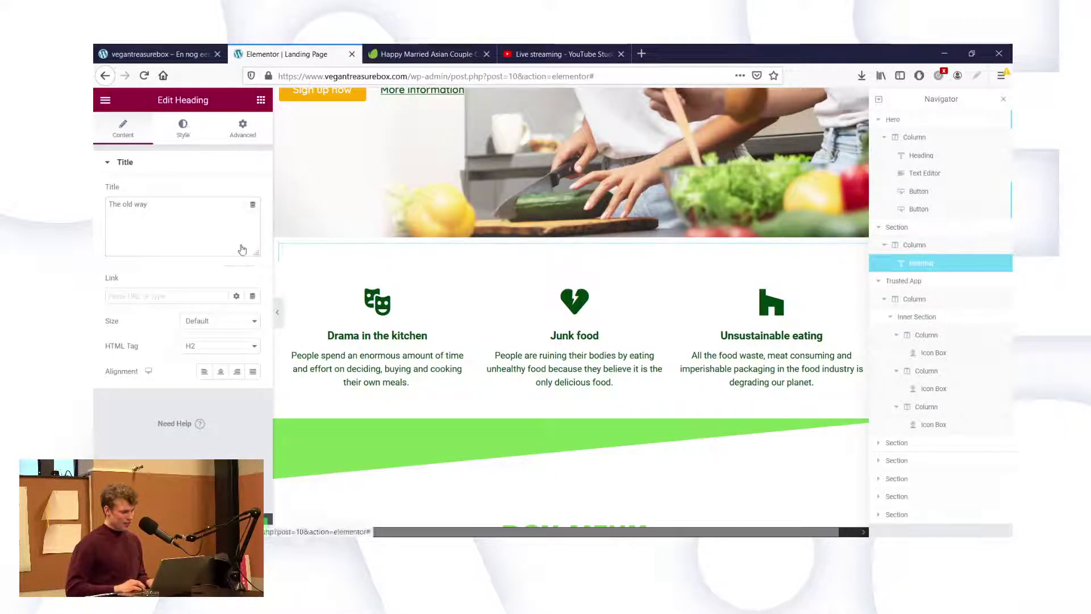
click(187, 128)
click(253, 191)
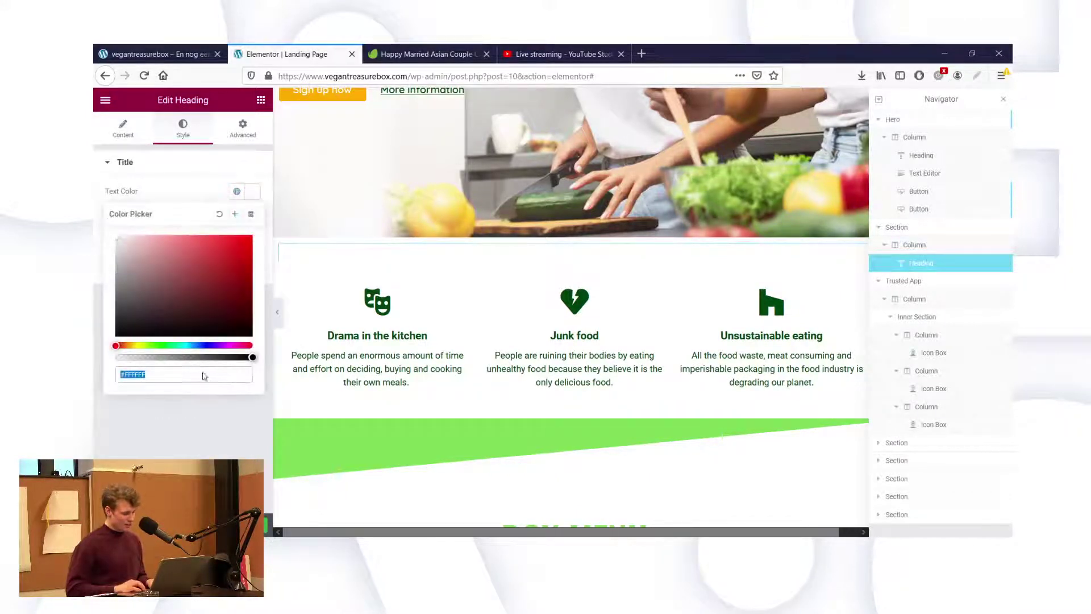
key(ctrl+v)
click(187, 405)
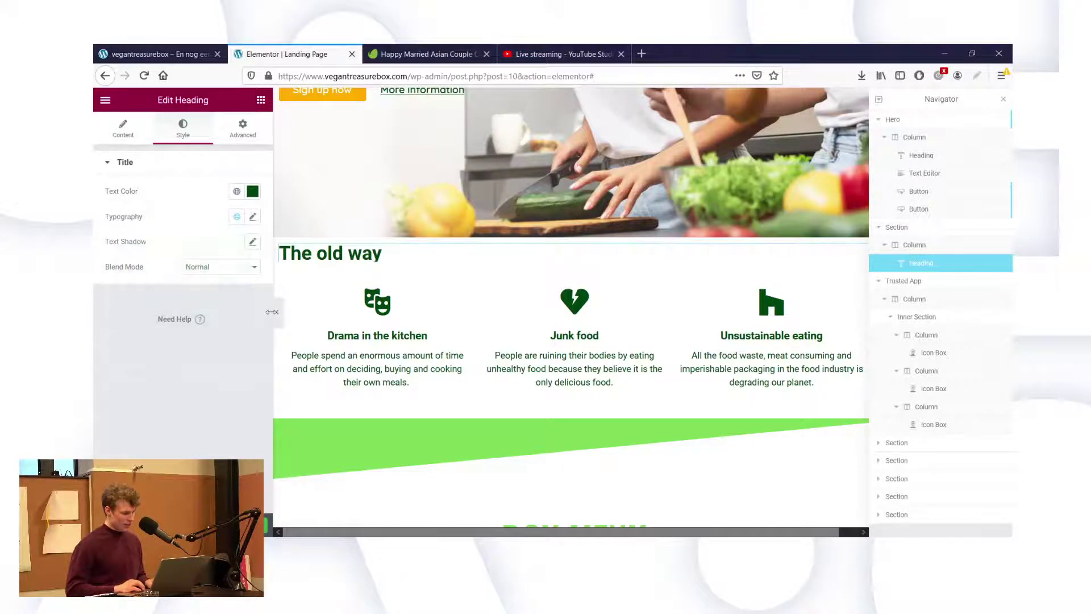
Finish the heading so it reads 'The old way has lost its way.'.
click(124, 130)
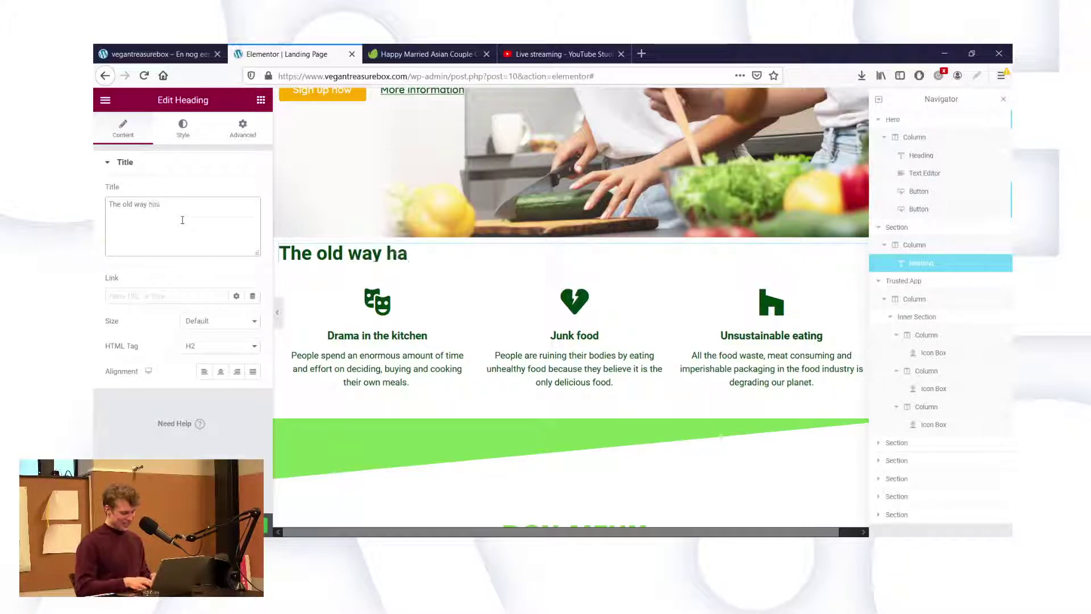
text(has lost)
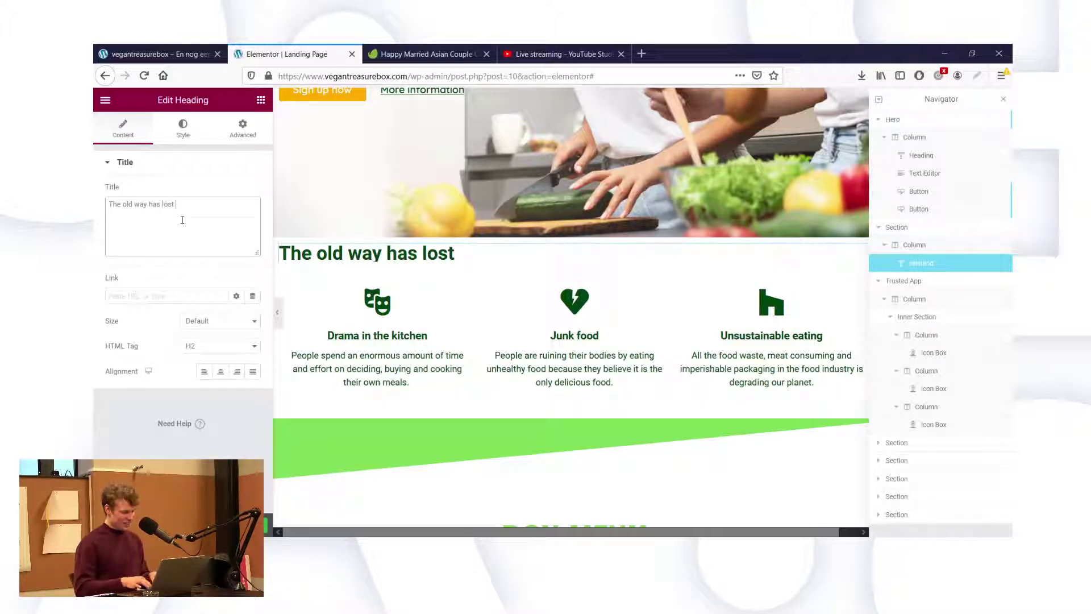
text( it's w)
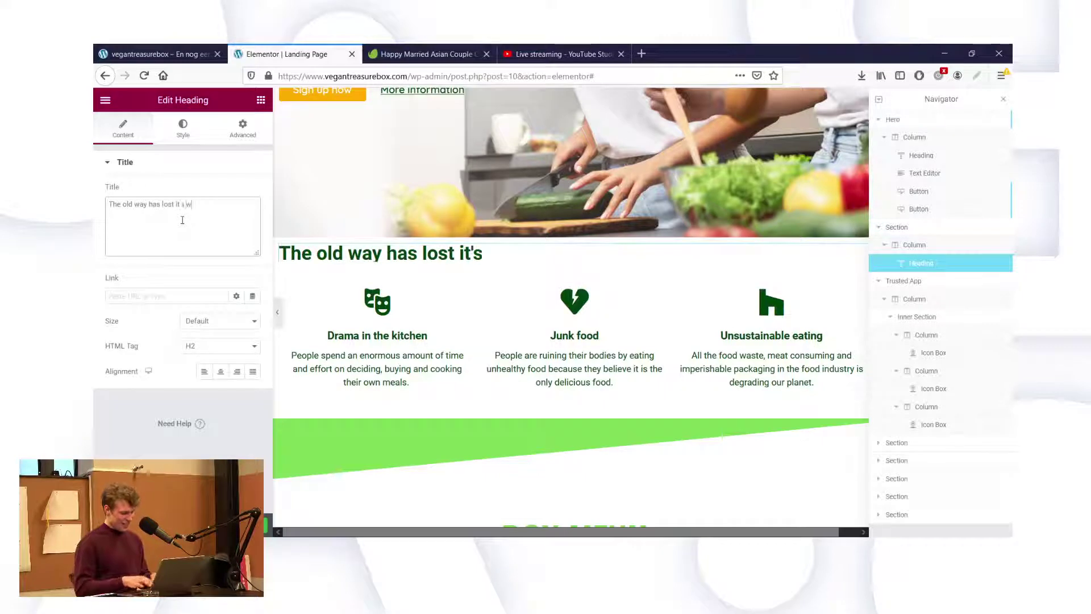
text(ay.)
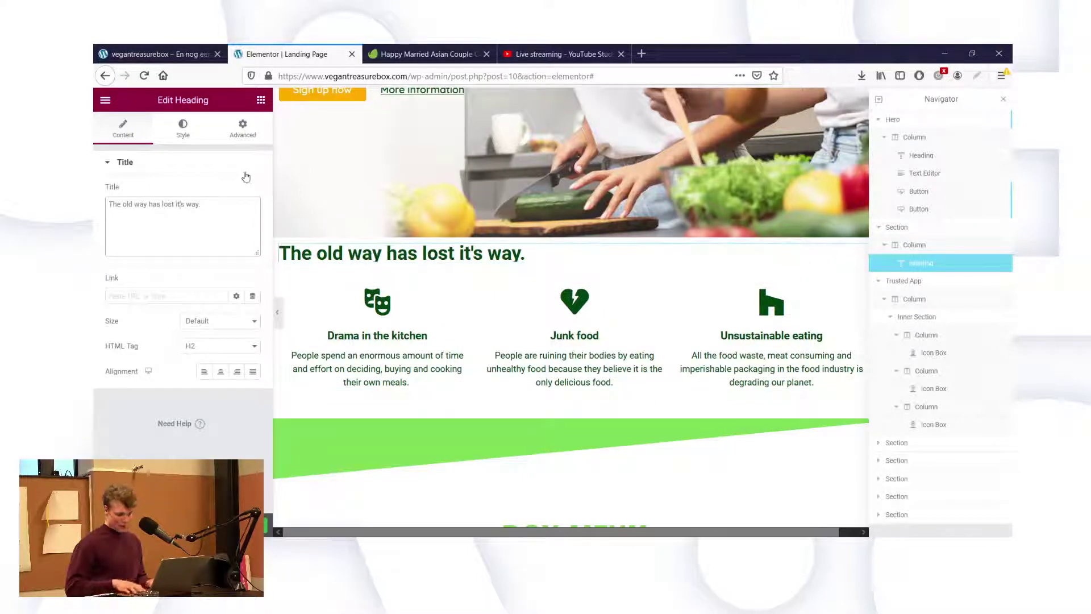
key(BackSpace)
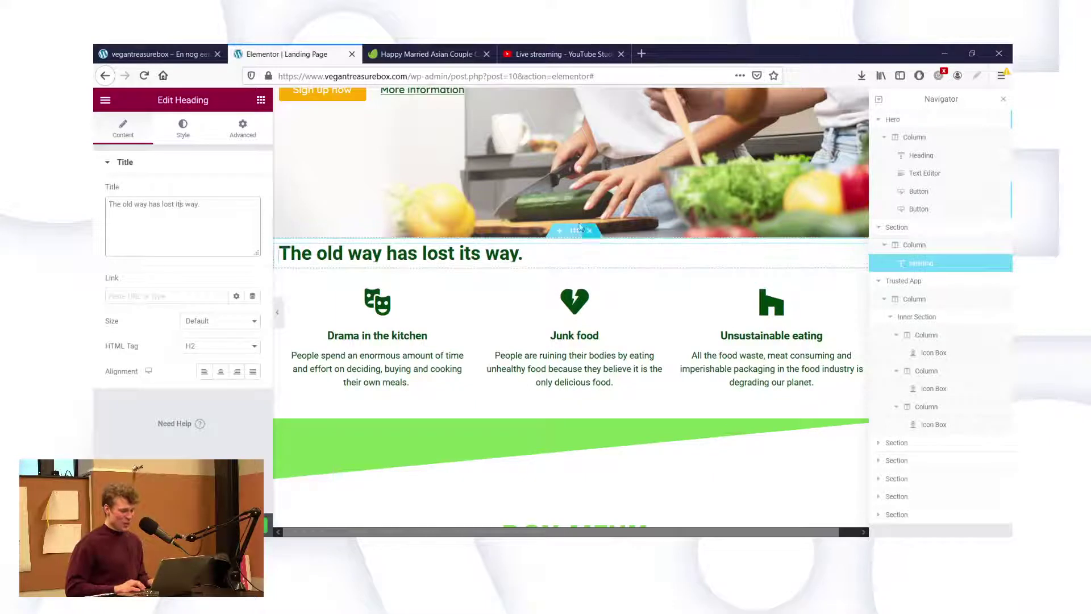
click(574, 238)
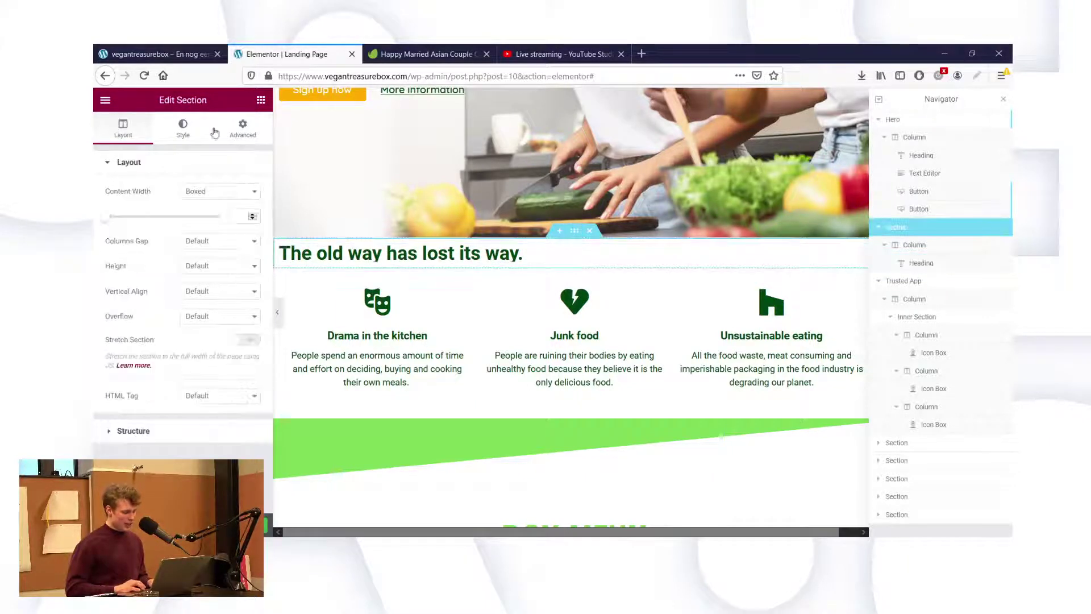
Unlink the section's padding values and set the top padding to 60 px.
click(243, 128)
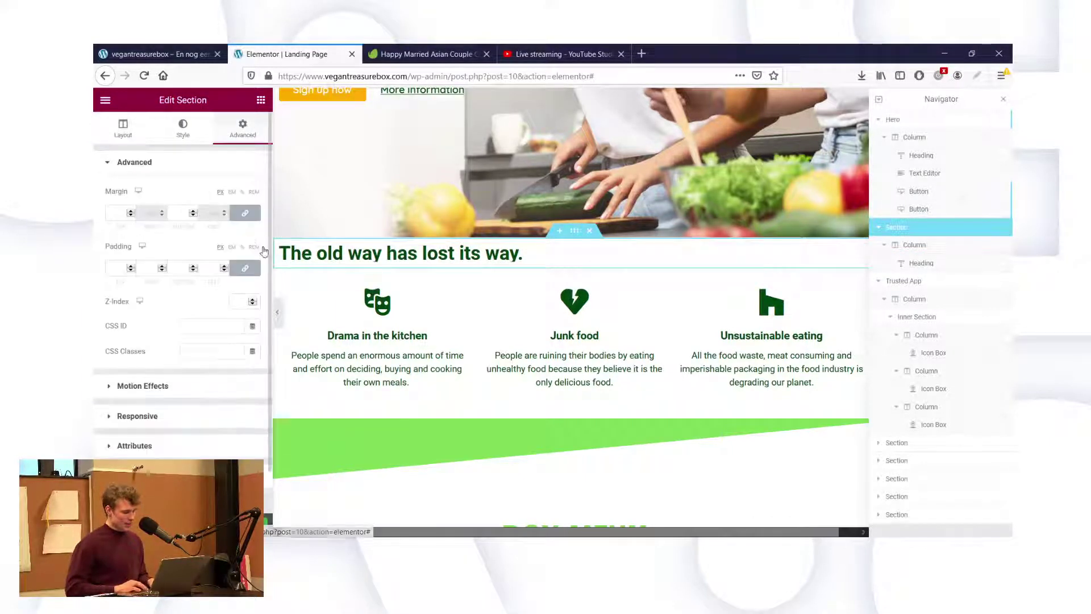
click(244, 269)
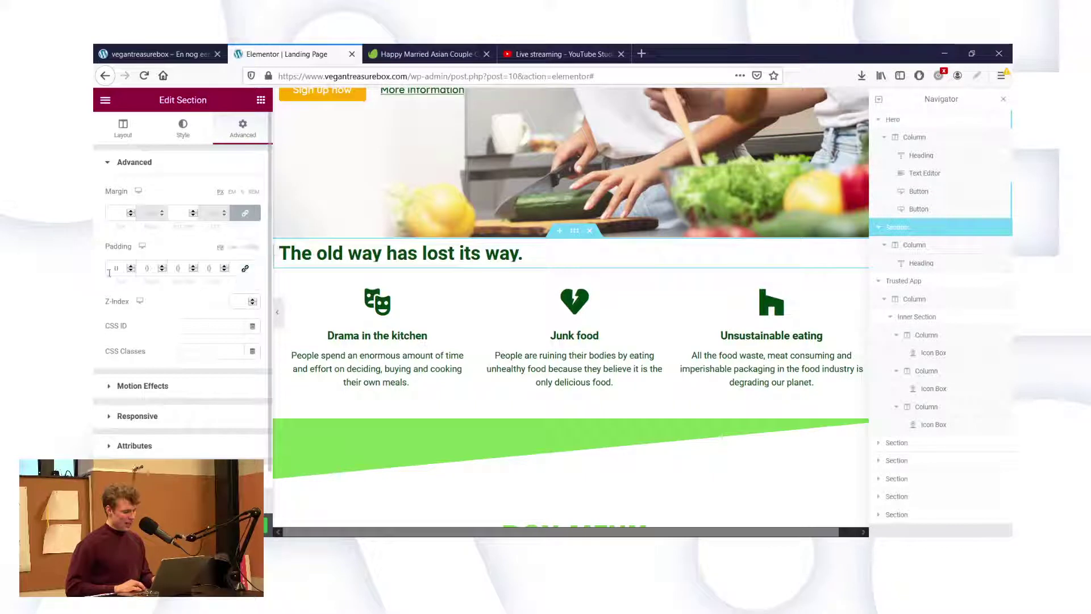
click(112, 270)
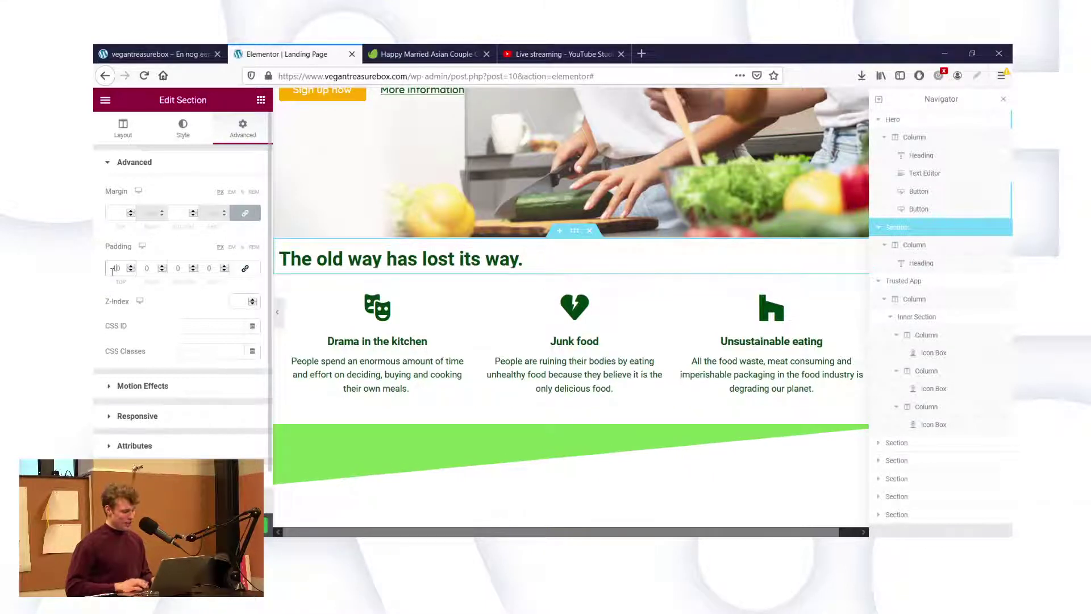
text(5)
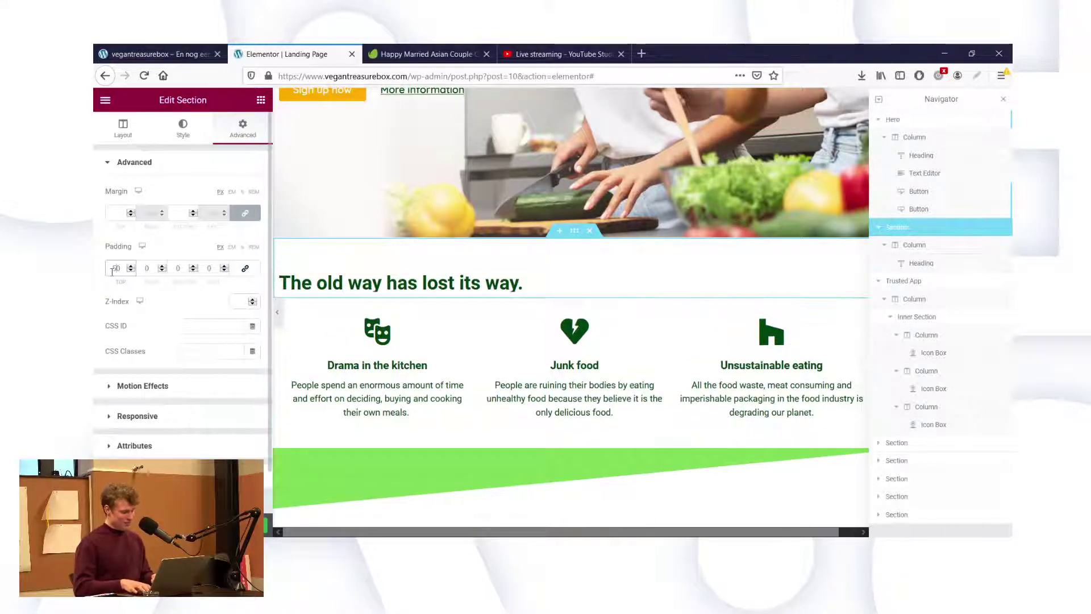
key(BackSpace)
text(6)
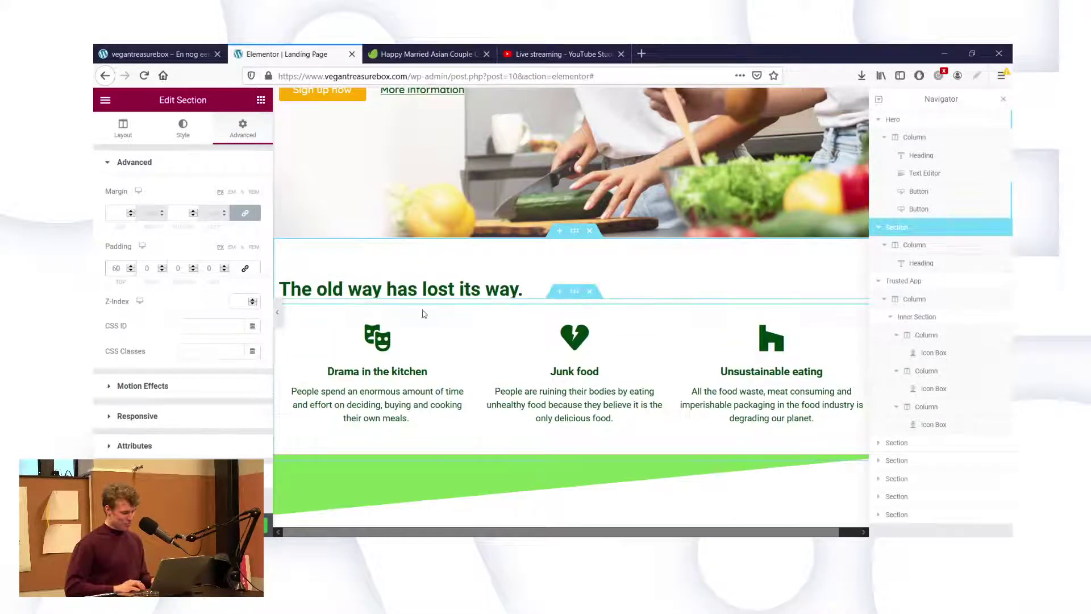
Left-align the icon, title and text of the Drama in the kitchen icon box.
click(386, 368)
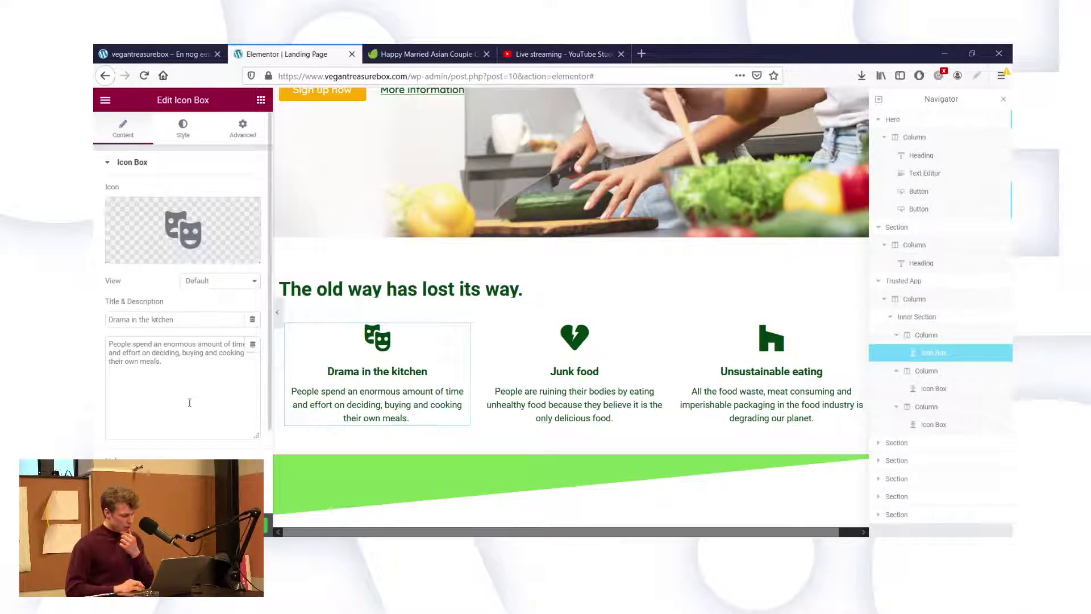
scroll(190, 403, down, 2)
click(221, 422)
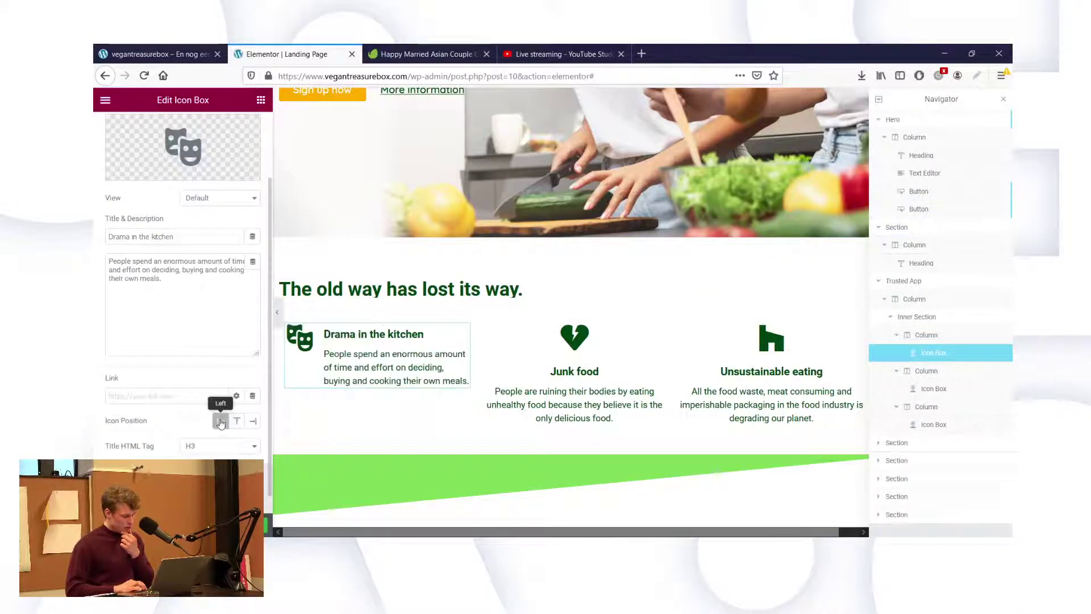
click(238, 421)
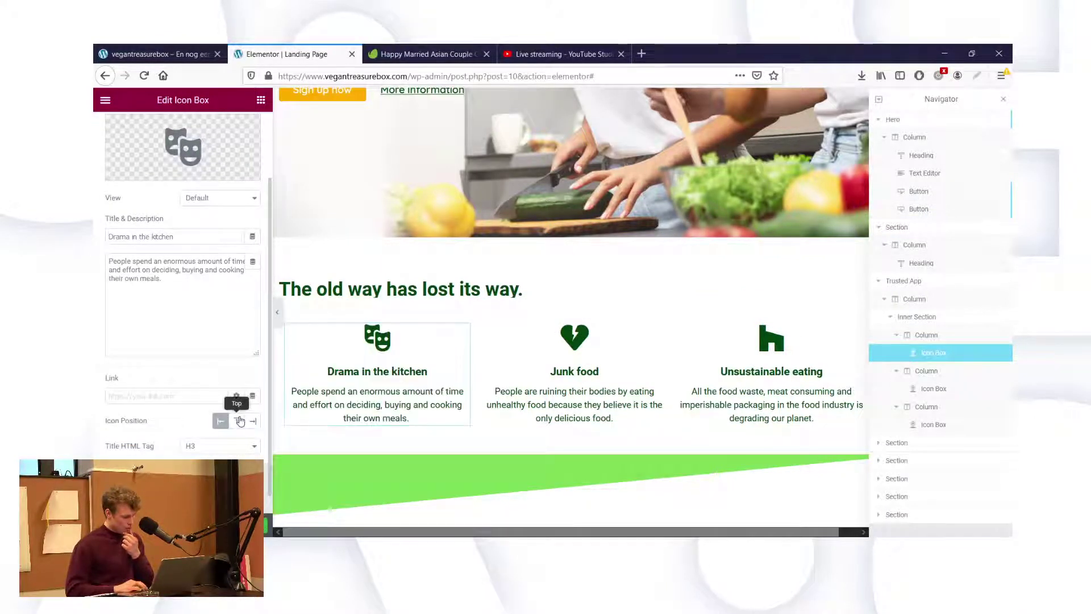
scroll(216, 254, up, 5)
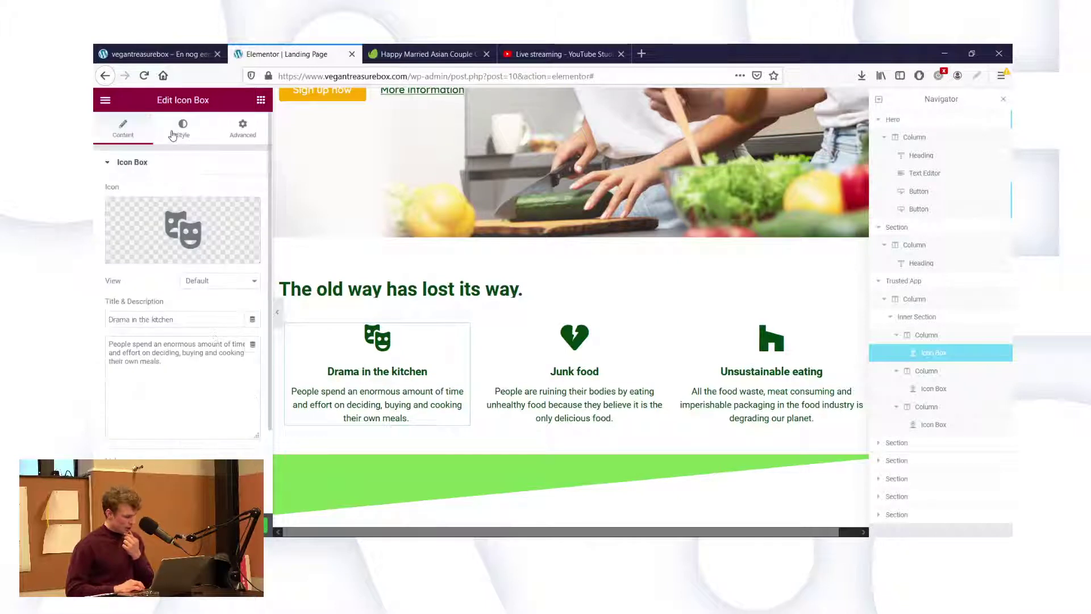
click(183, 128)
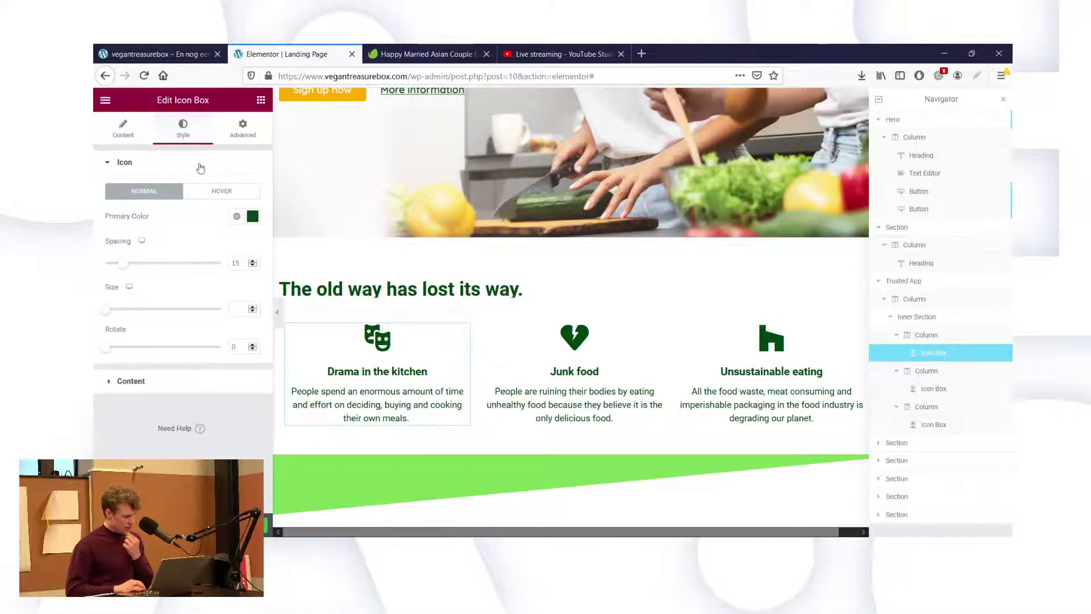
click(158, 389)
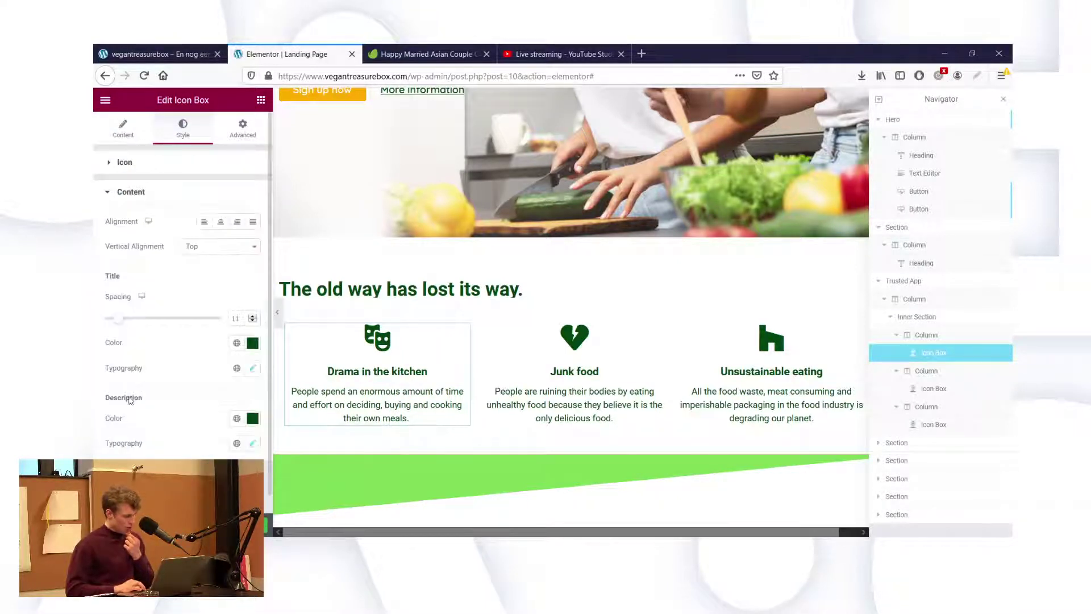
click(205, 223)
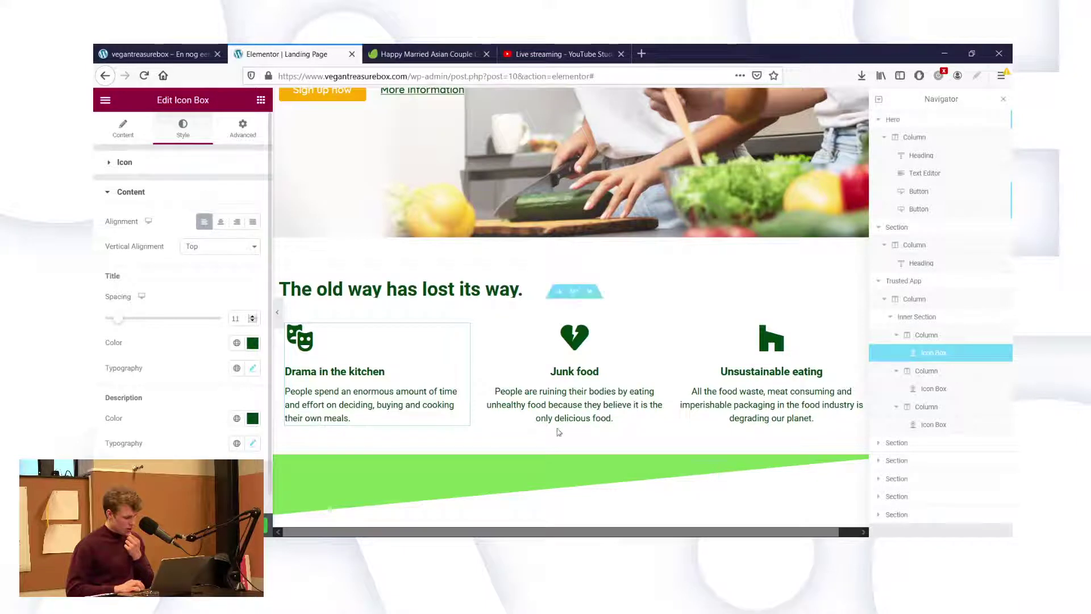
Left-align the Junk food and Unsustainable eating icon boxes the same way.
click(553, 402)
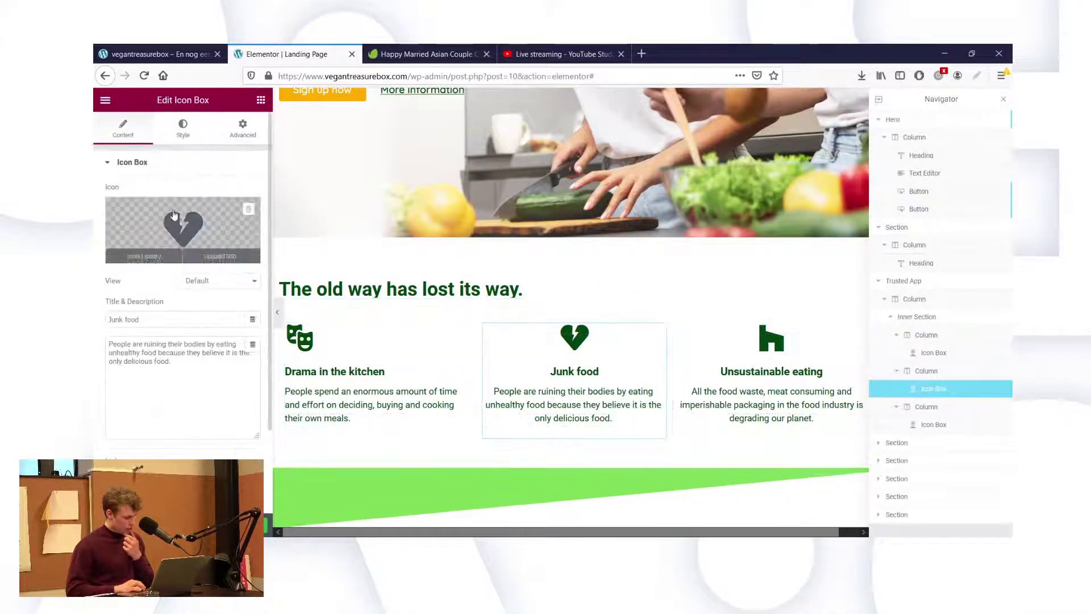
click(182, 130)
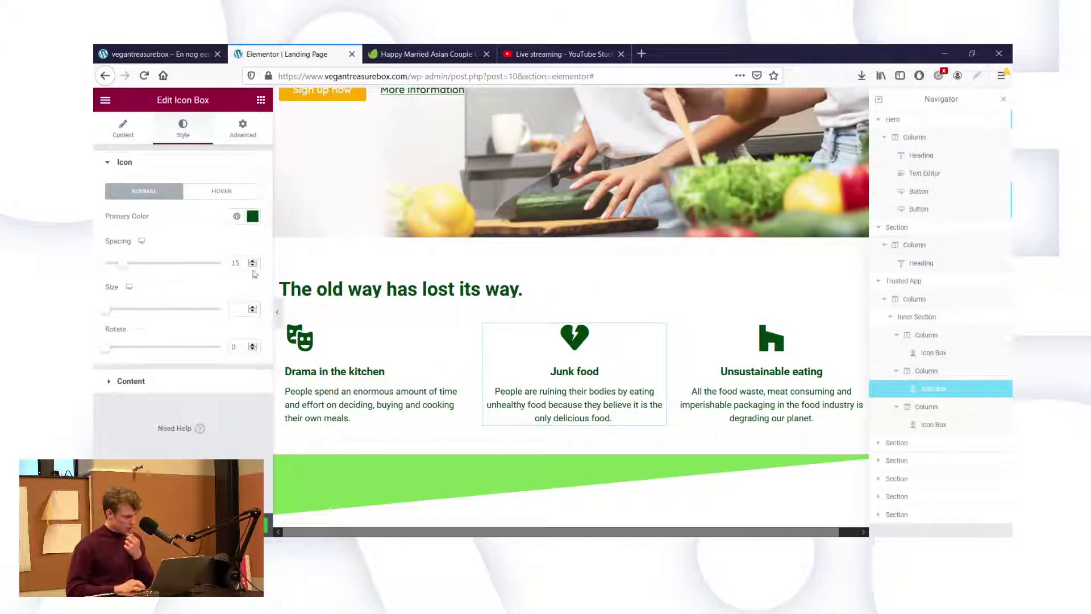
click(126, 384)
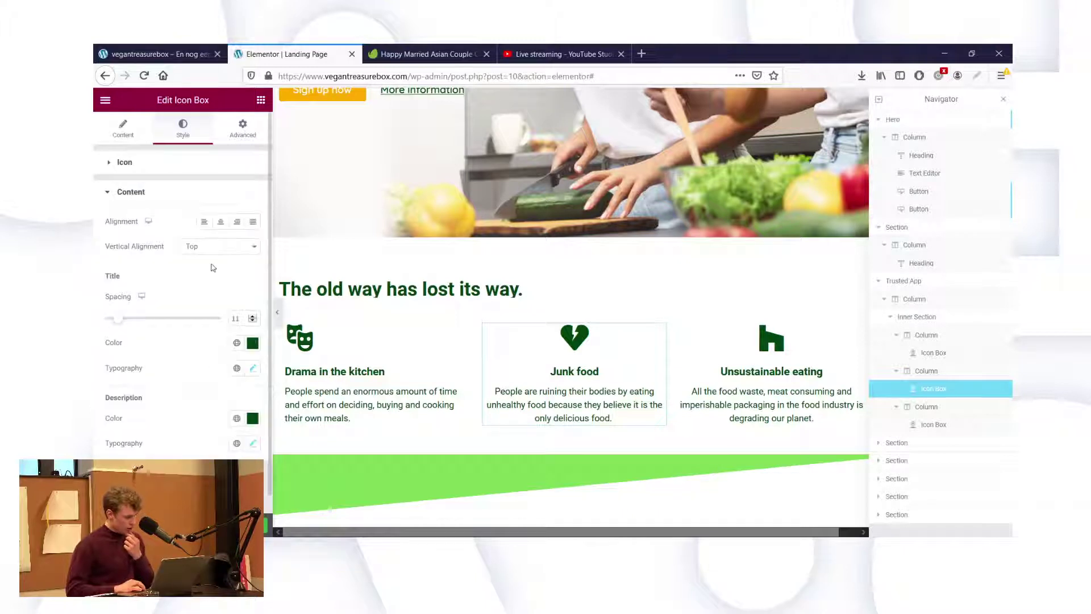
click(204, 221)
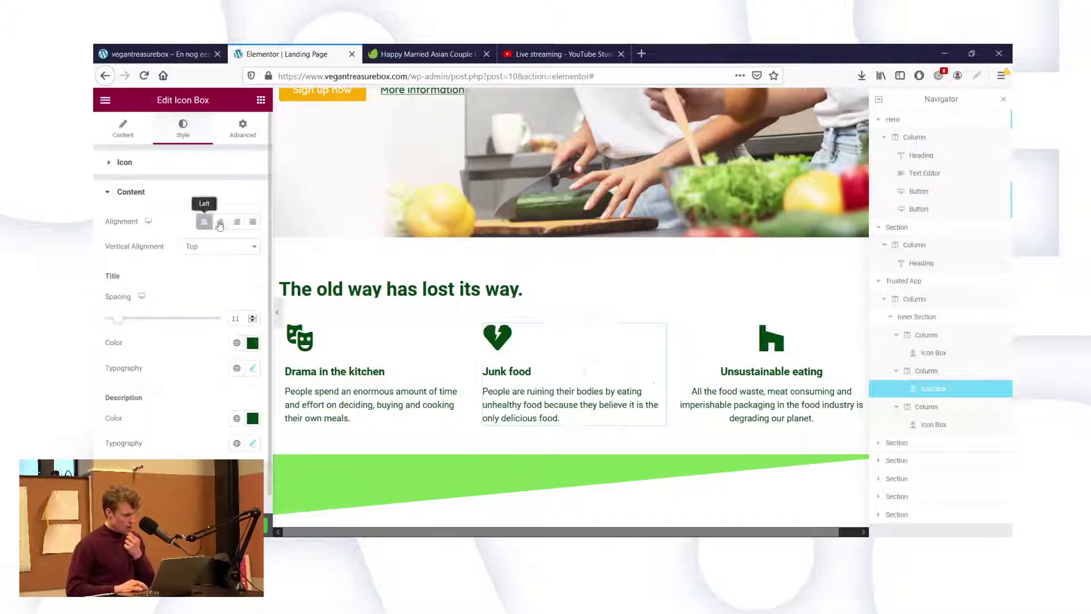
click(771, 355)
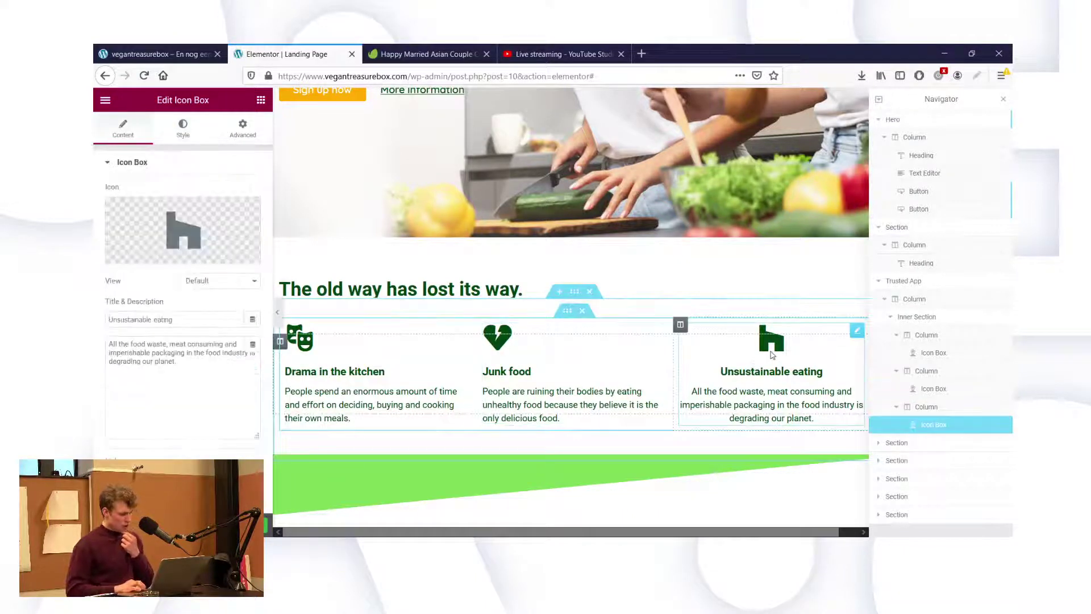
click(184, 137)
click(131, 381)
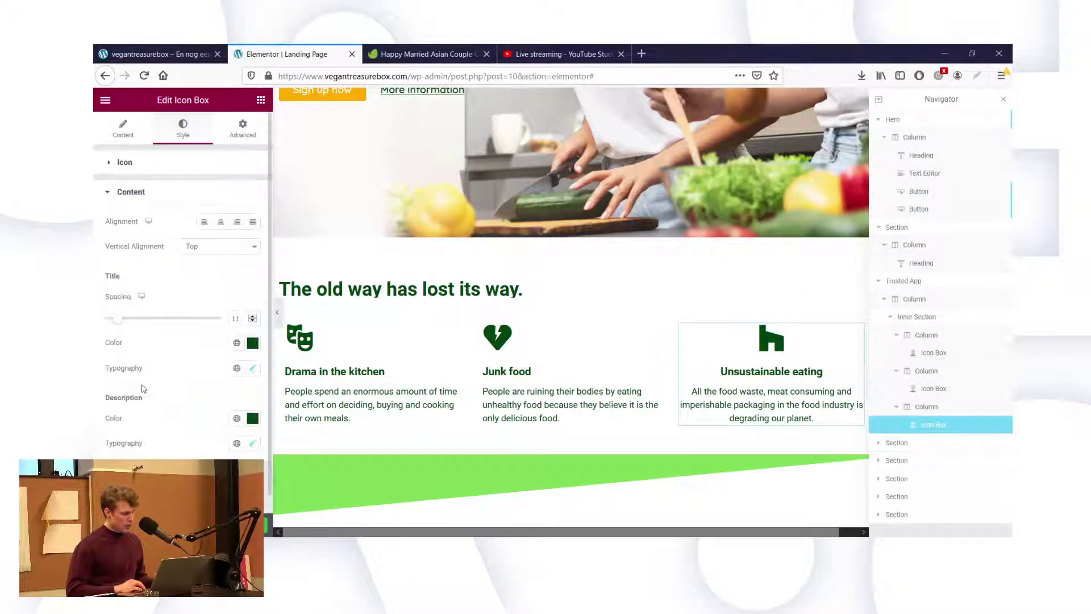
click(201, 223)
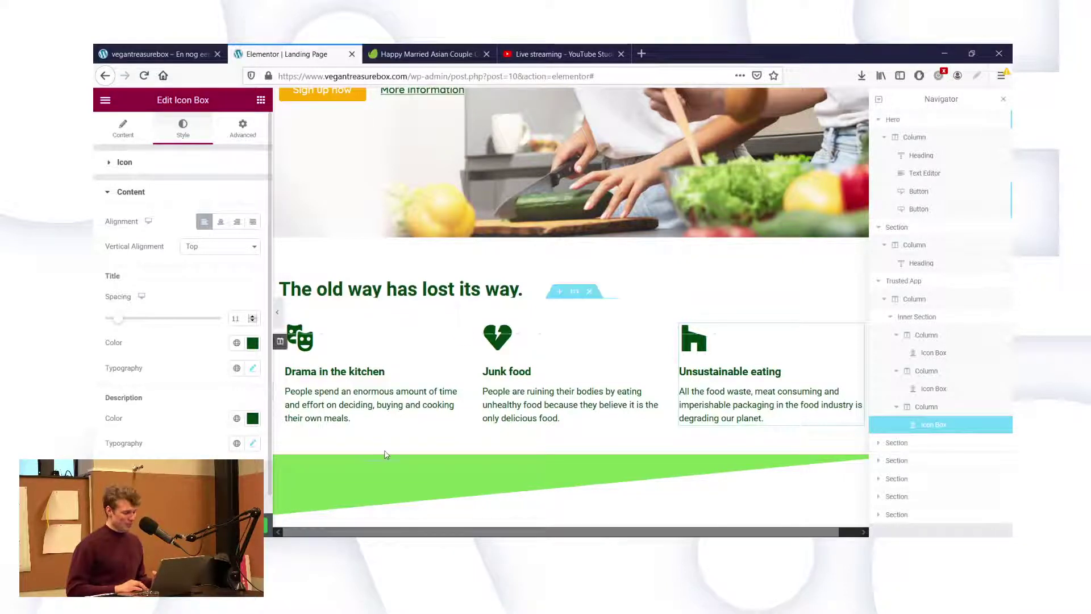
Set the 'old way' heading's font size to 40.
click(432, 288)
scroll(398, 227, up, 3)
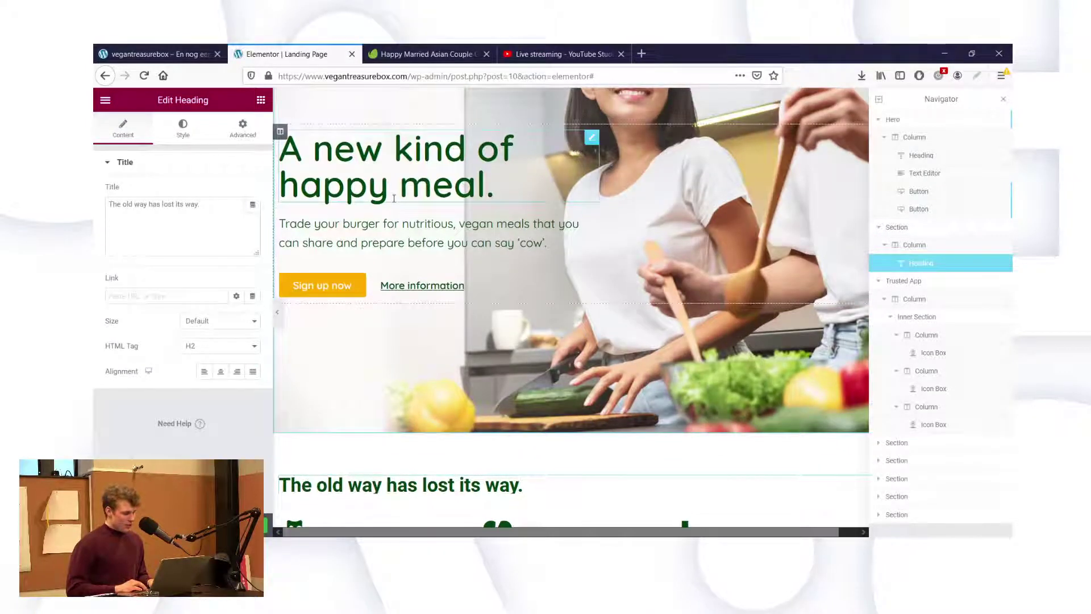
click(183, 128)
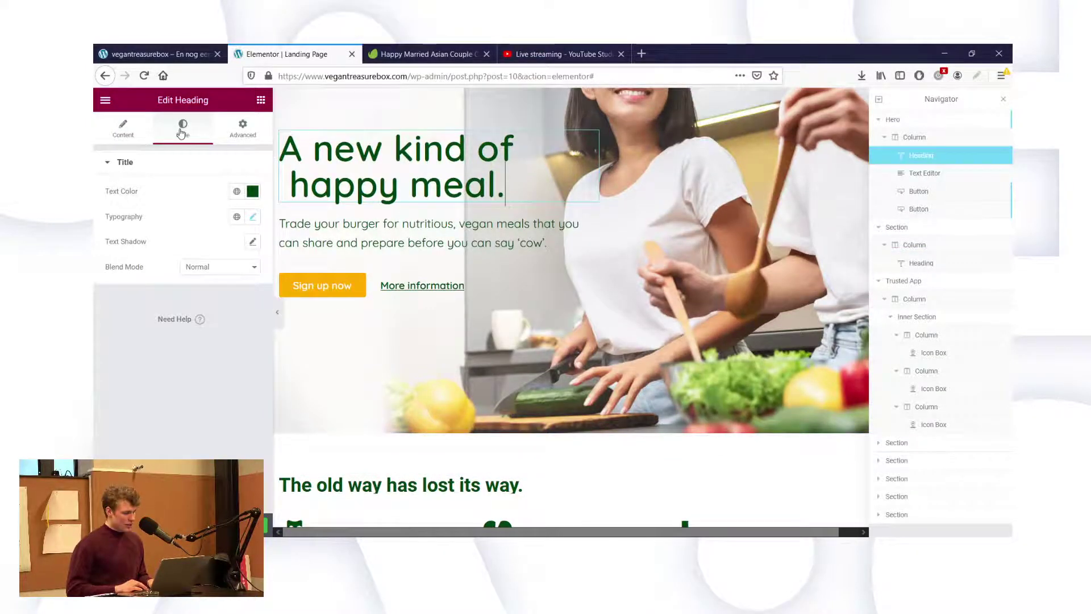
click(253, 217)
click(194, 218)
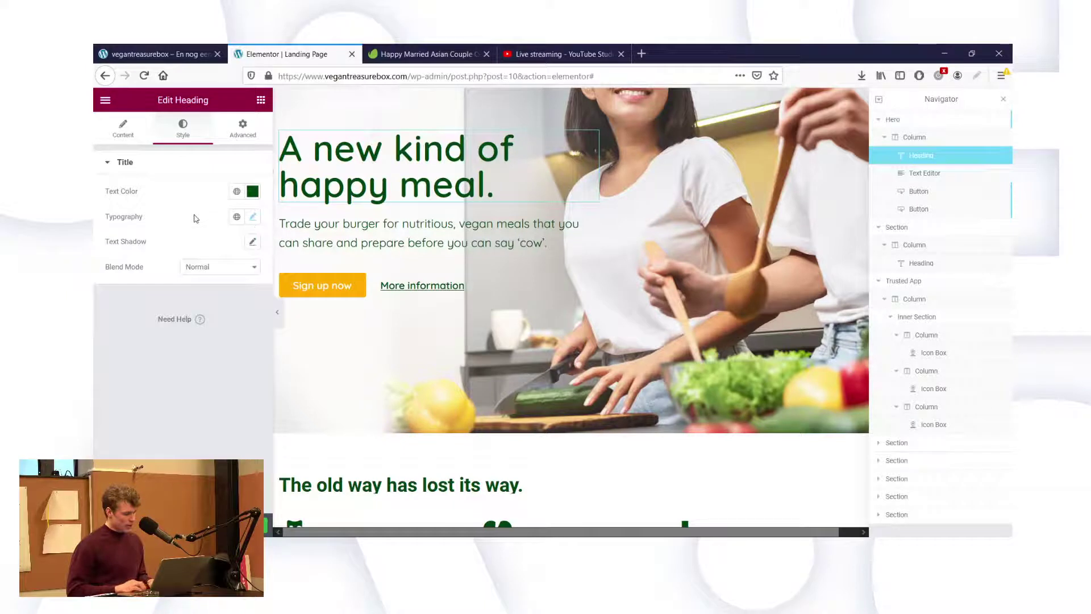
click(347, 485)
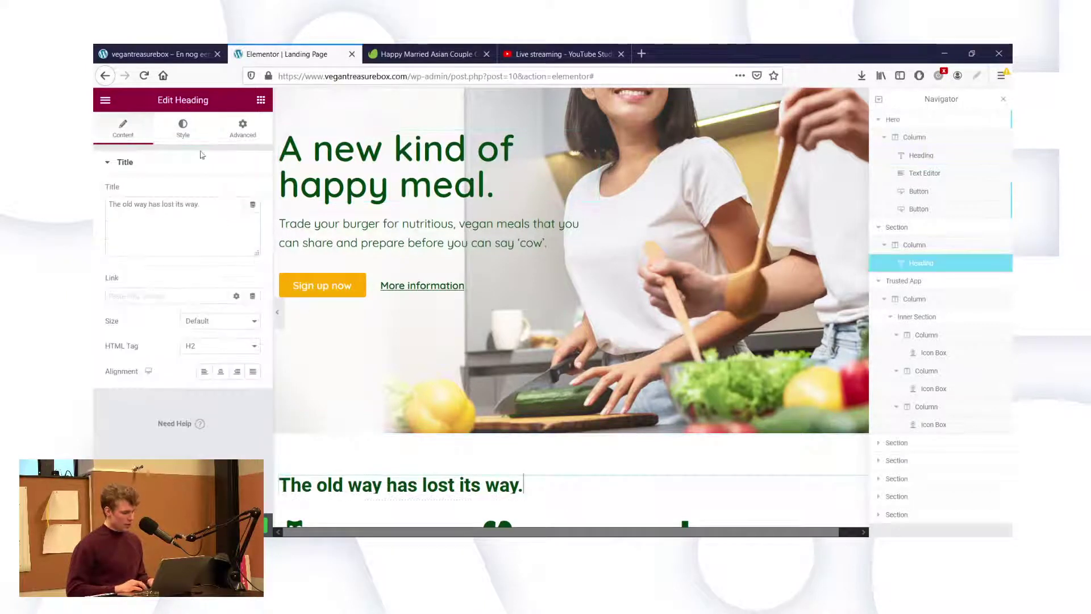
click(183, 128)
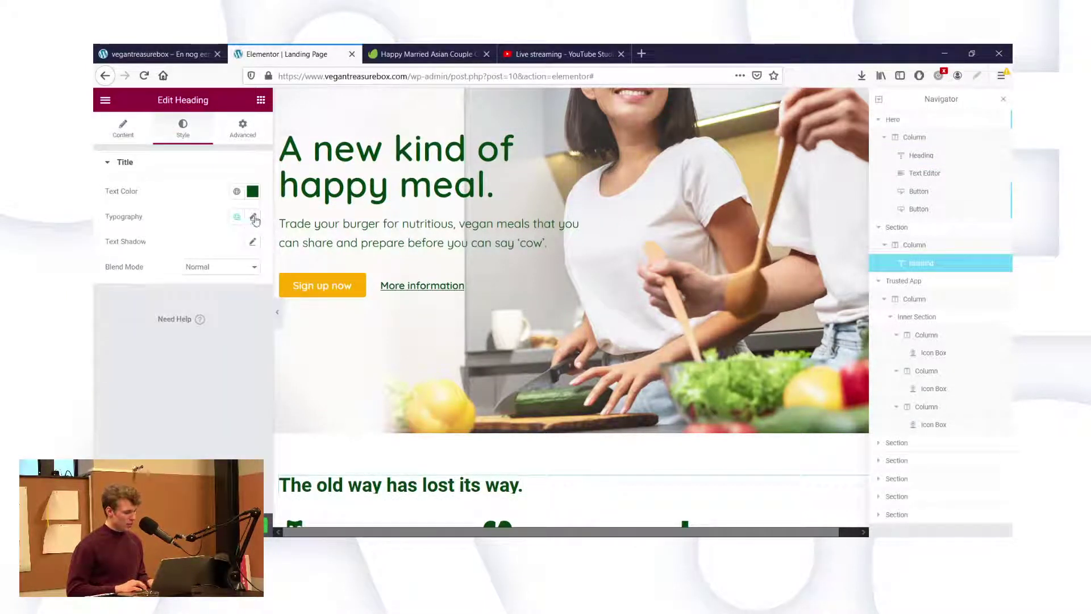
click(254, 217)
click(235, 318)
text(40)
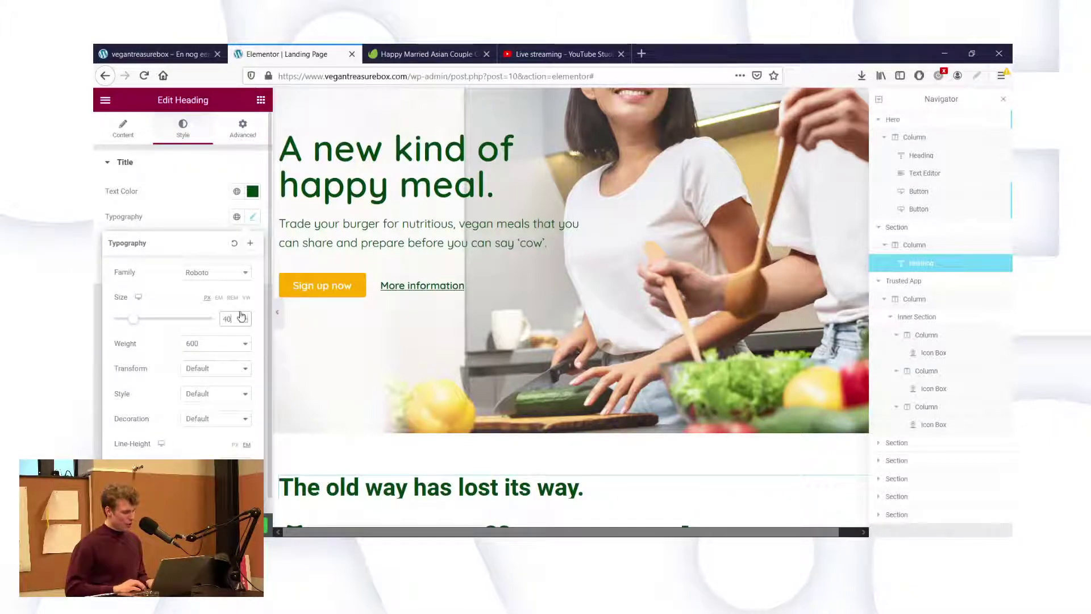
Change the heading font family to Quicksand with weight 700.
click(216, 272)
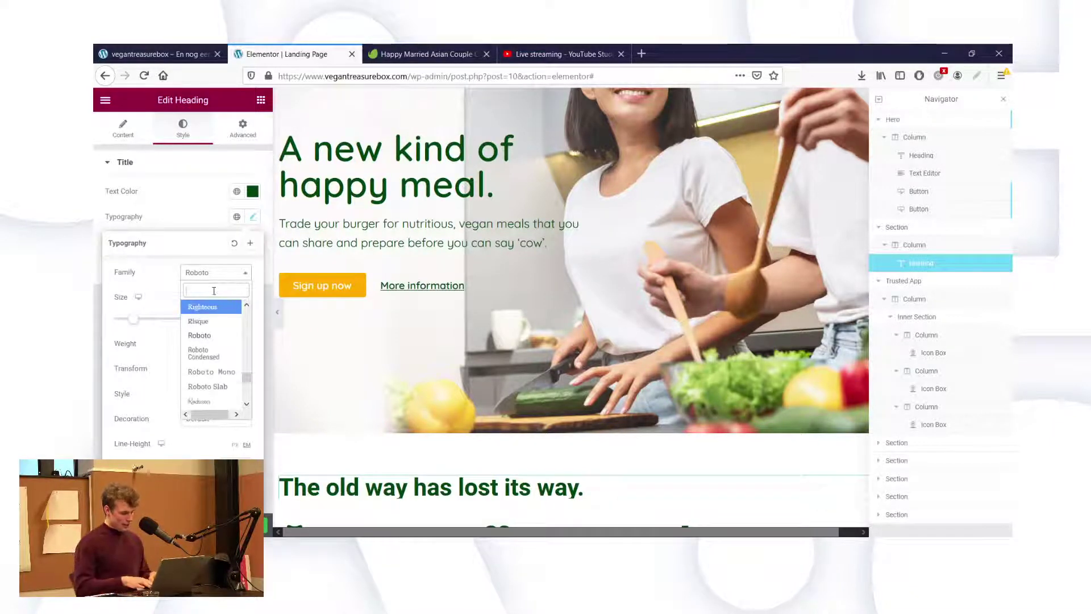
text(quik)
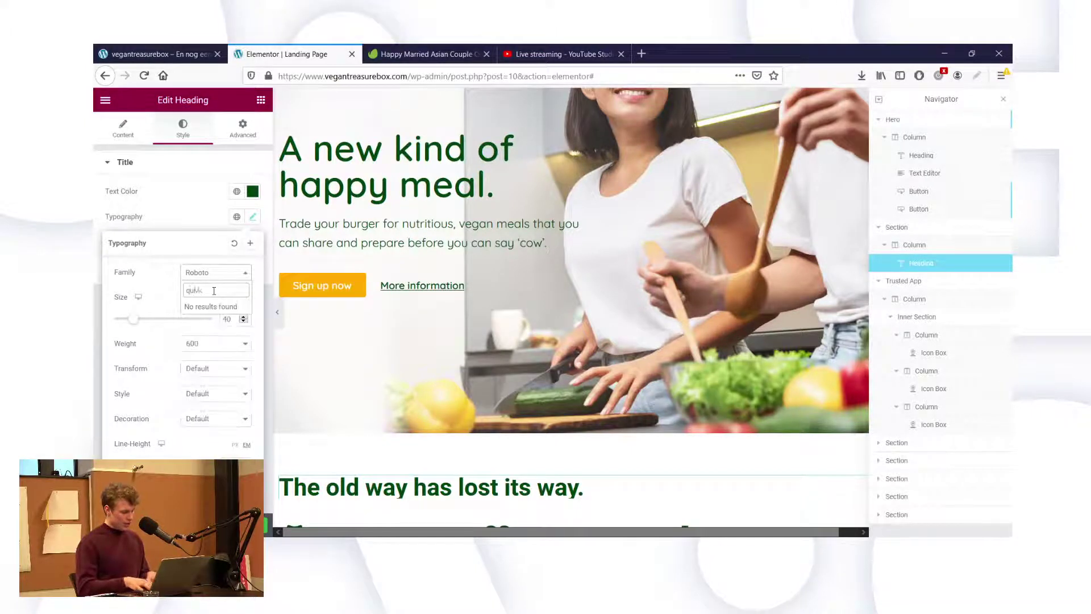
key(BackSpace)
text(ck)
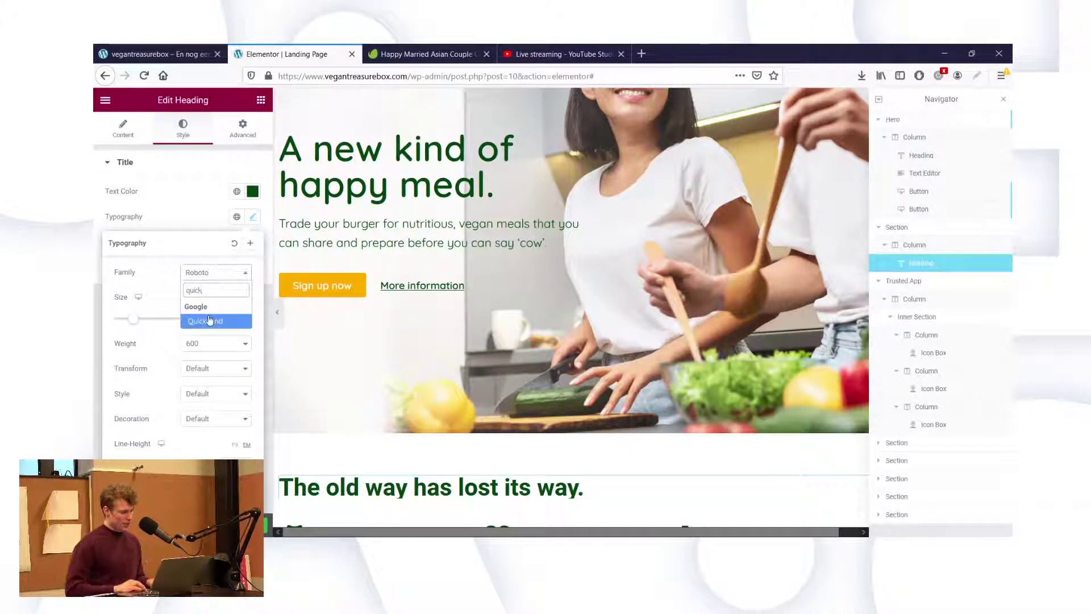
click(209, 319)
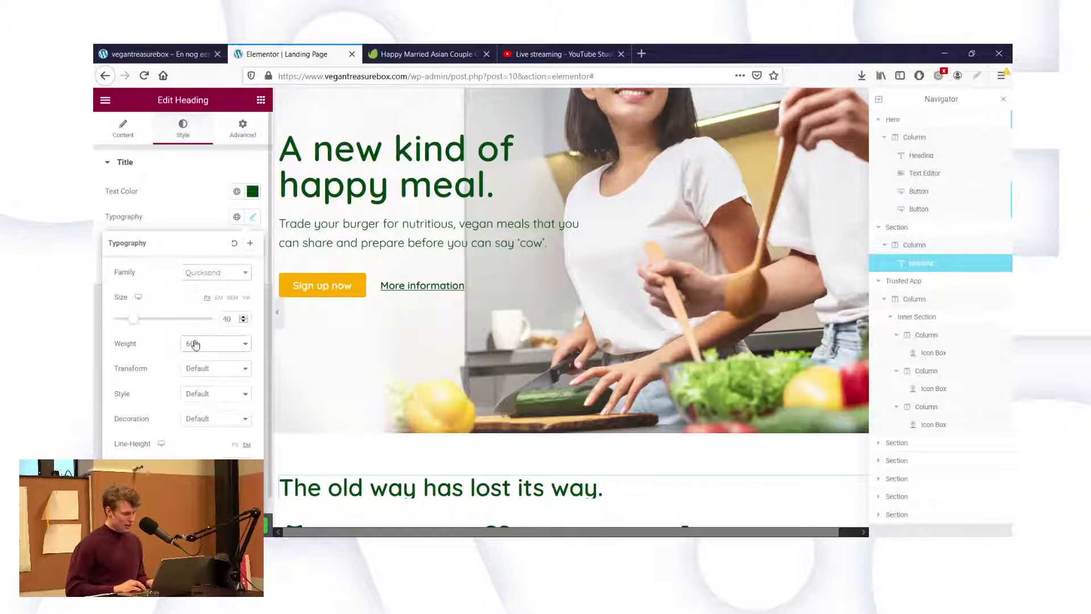
key(Down)
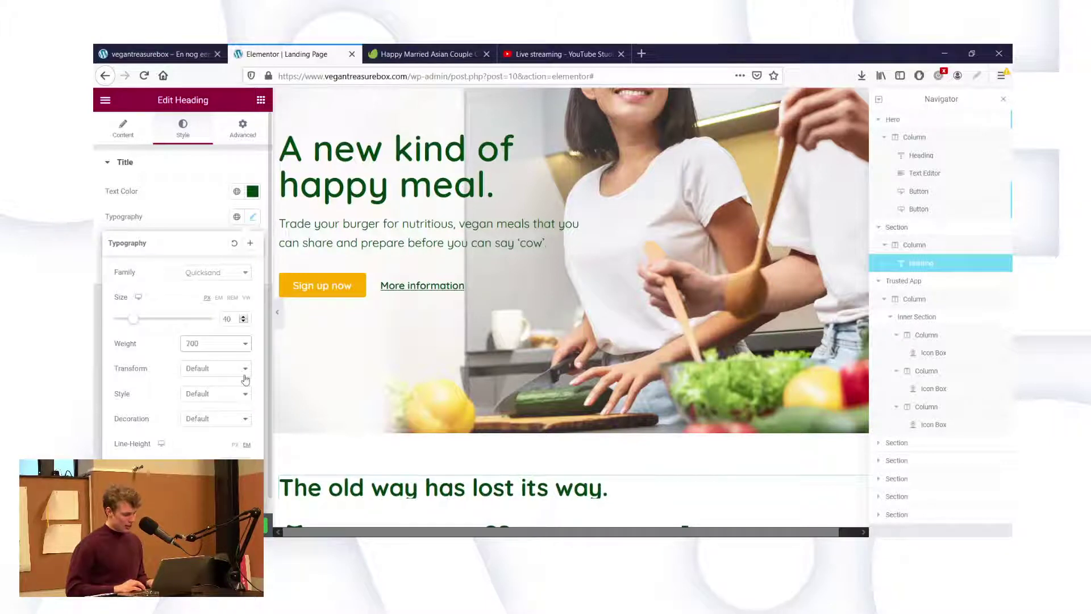
click(196, 220)
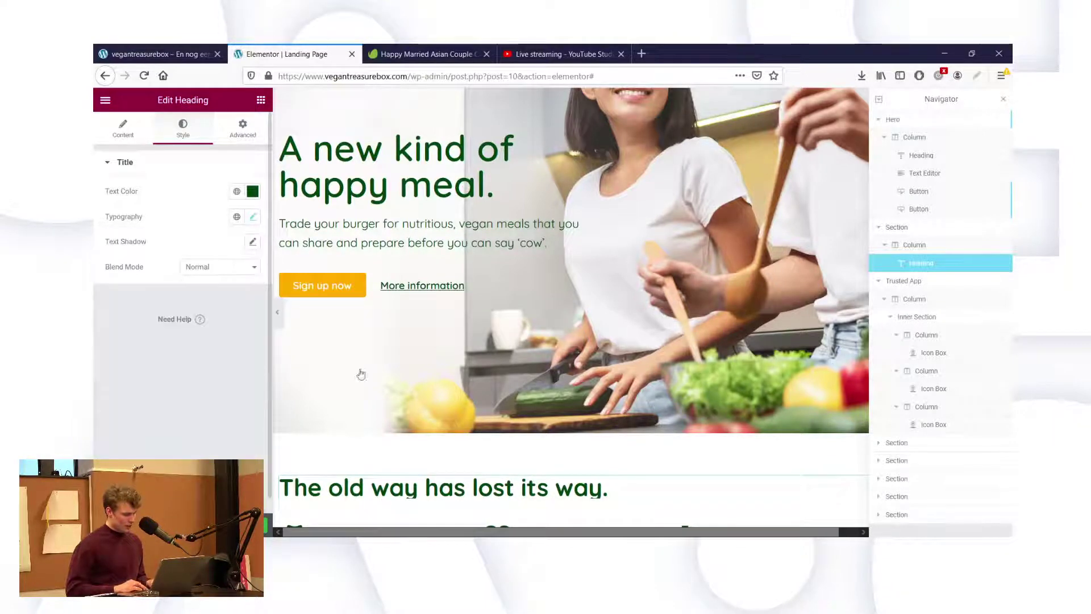
scroll(398, 409, down, 2)
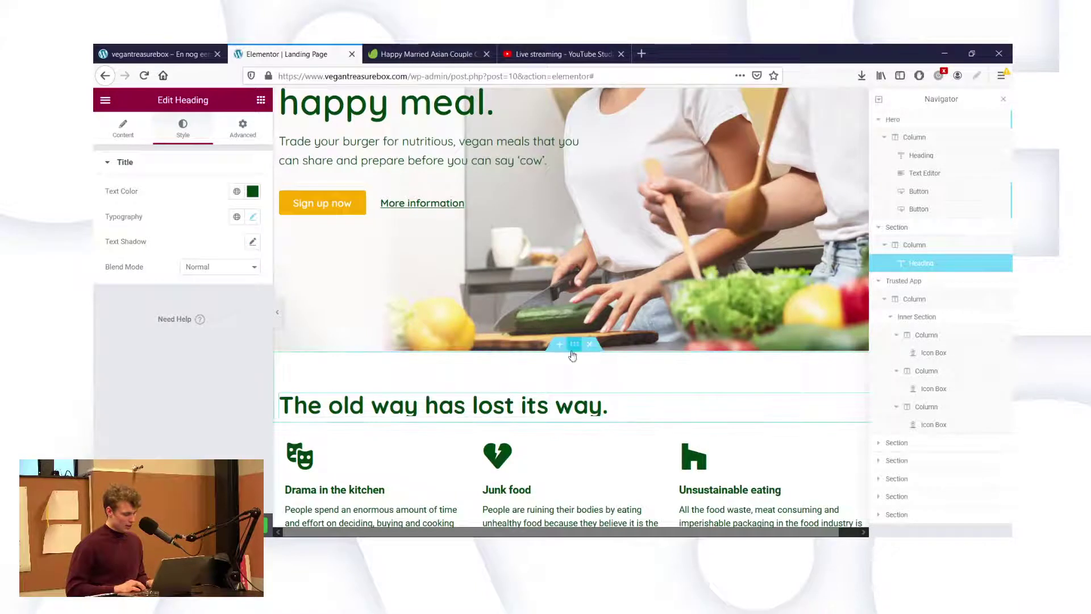
Set the heading section's bottom padding to 20, keeping its 60 top padding.
click(575, 344)
click(251, 139)
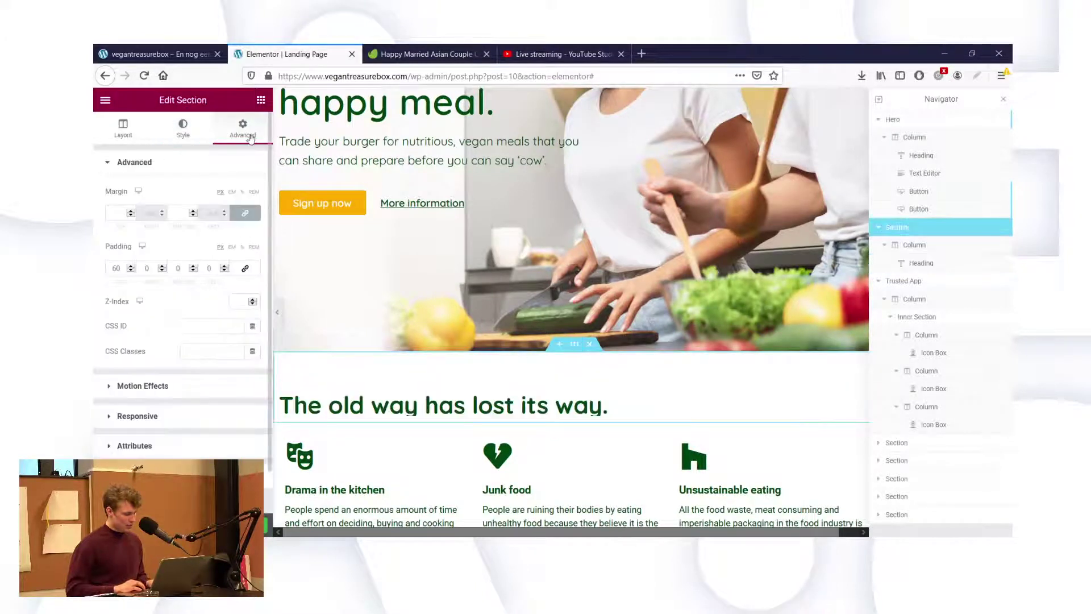
click(178, 271)
text(20)
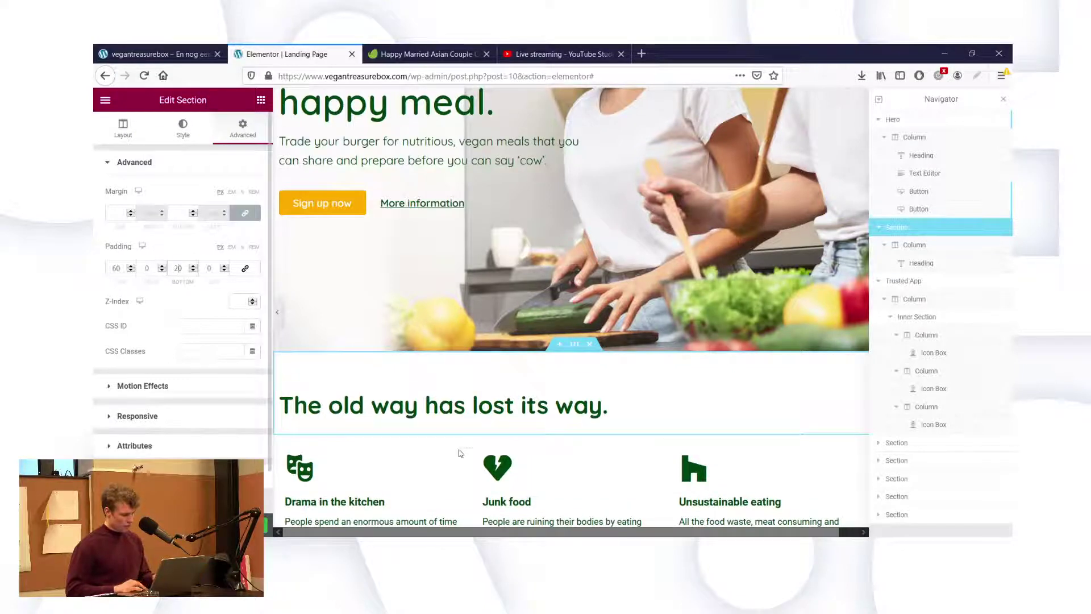
scroll(451, 509, down, 2)
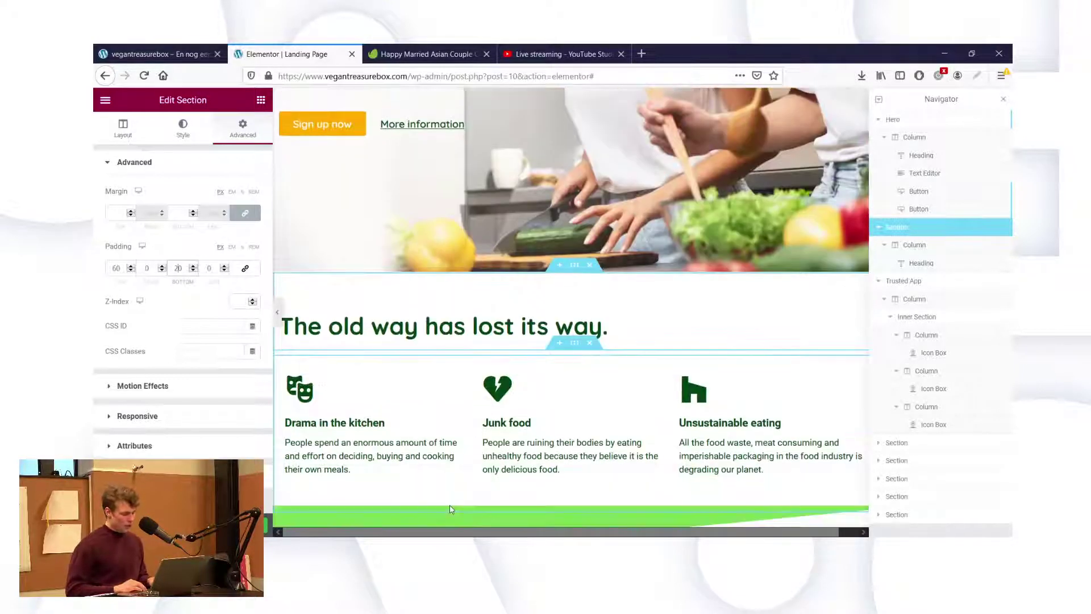
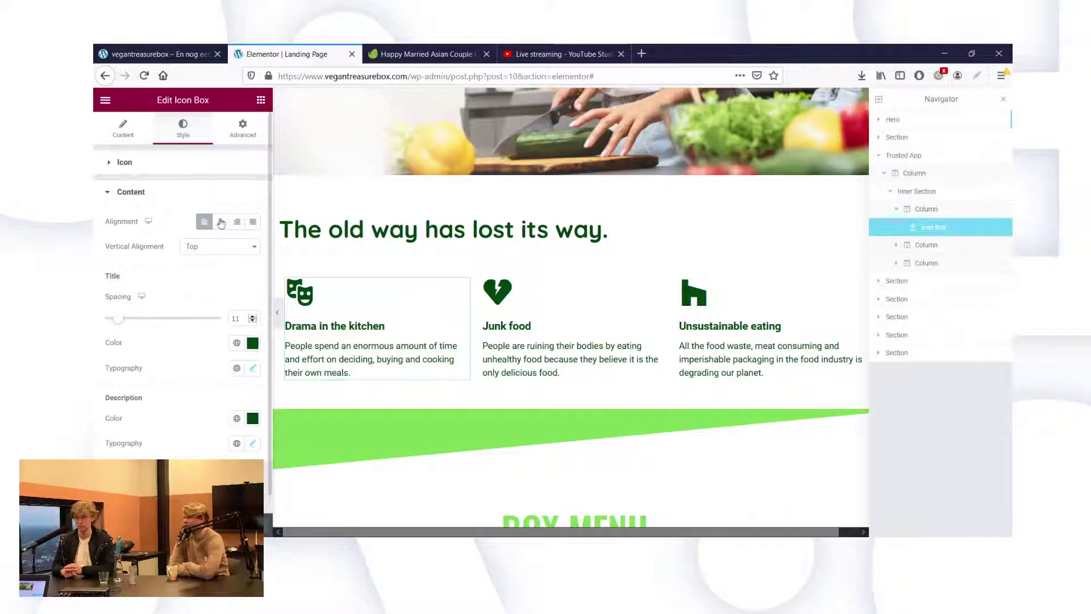
Set the Drama in the kitchen title's font family to Quicksand.
click(252, 369)
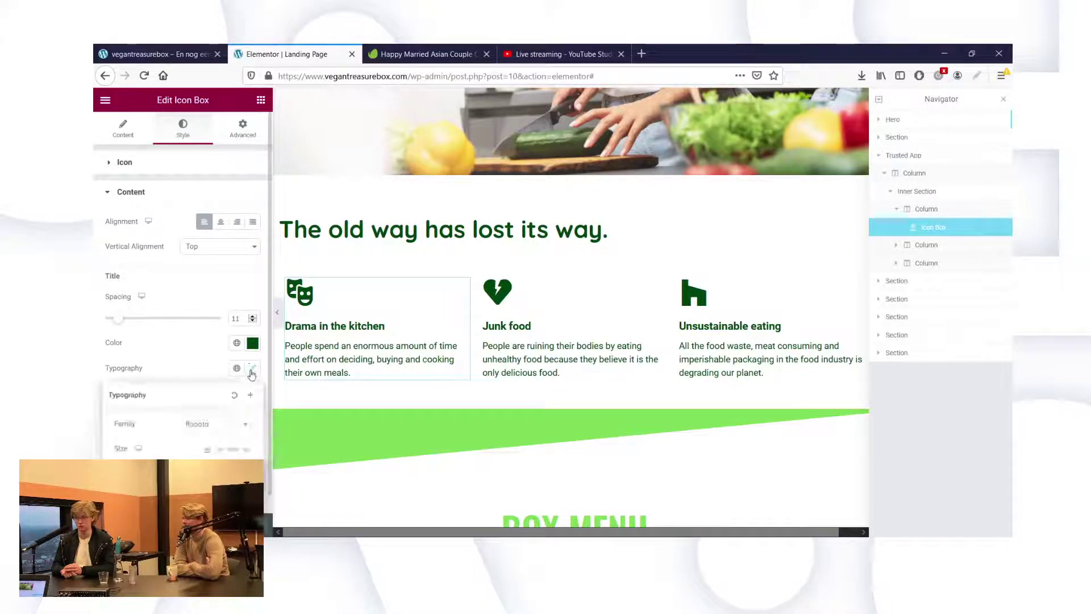
click(219, 424)
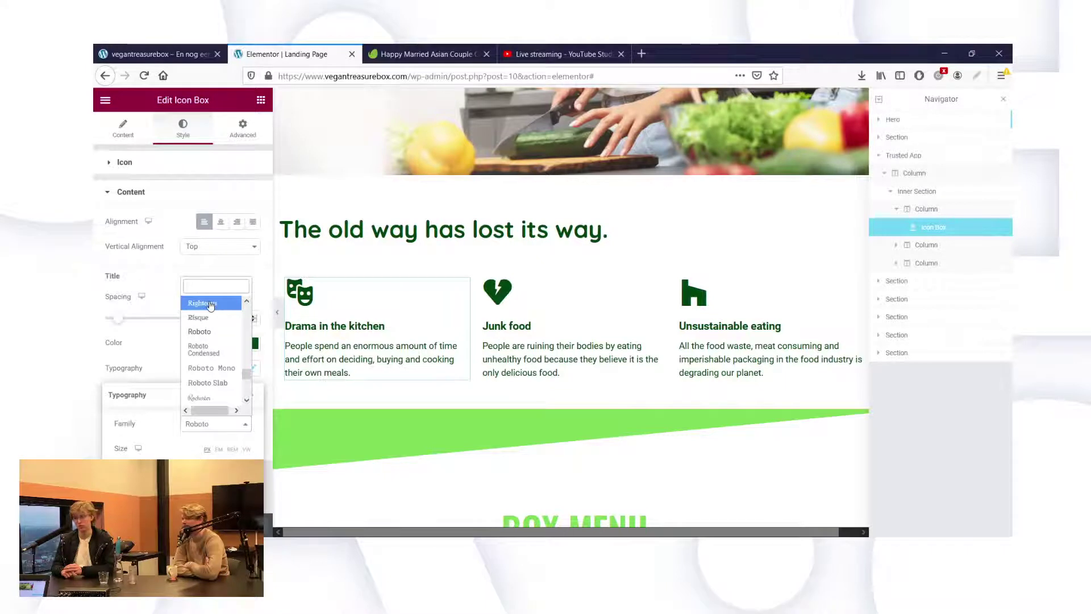
text(quick)
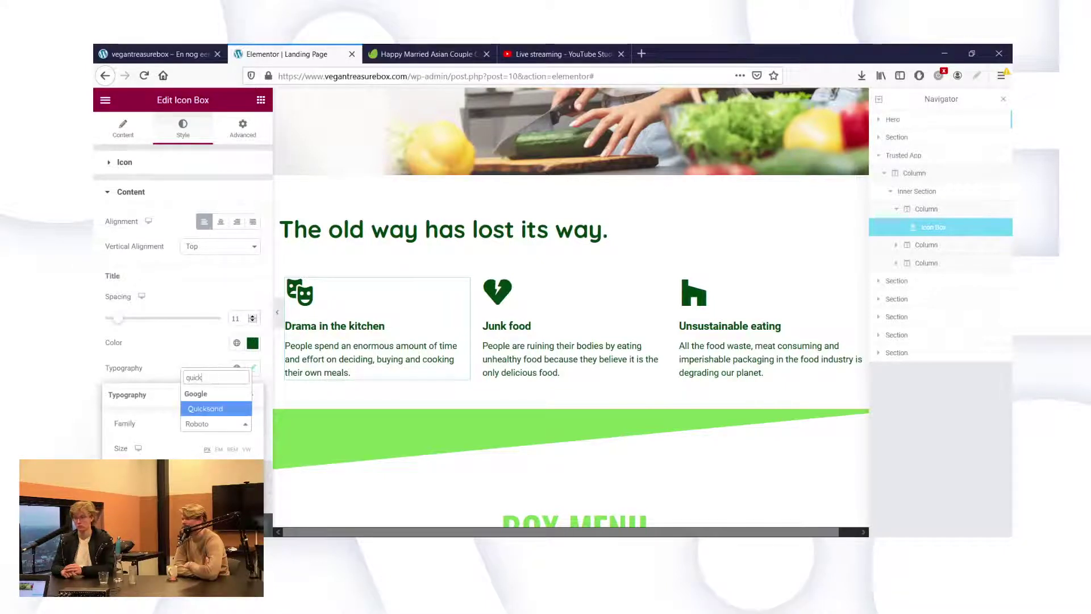
click(198, 411)
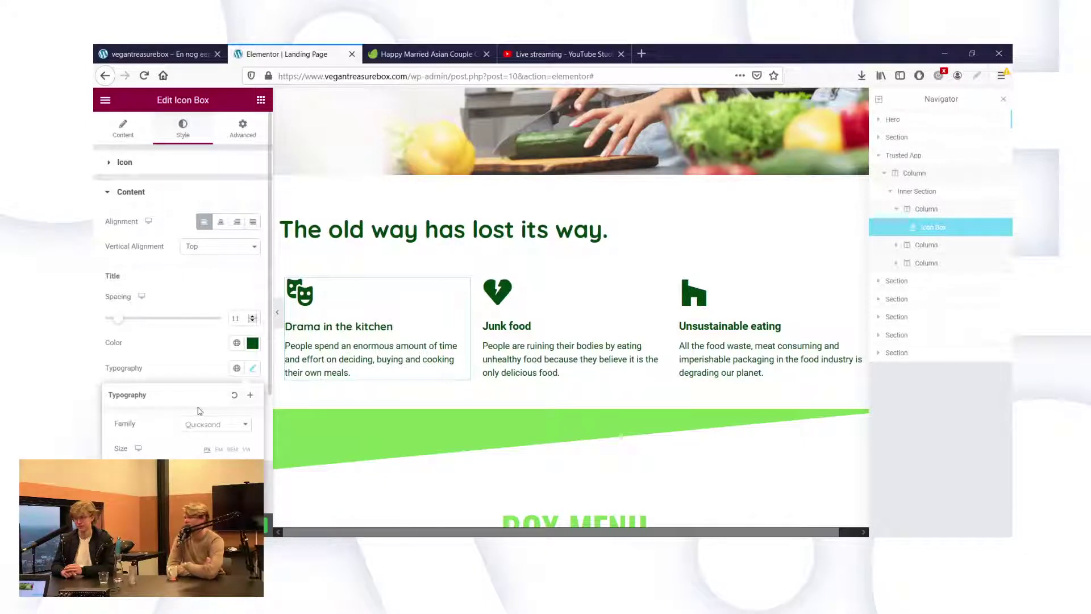
click(168, 345)
scroll(168, 345, down, 1)
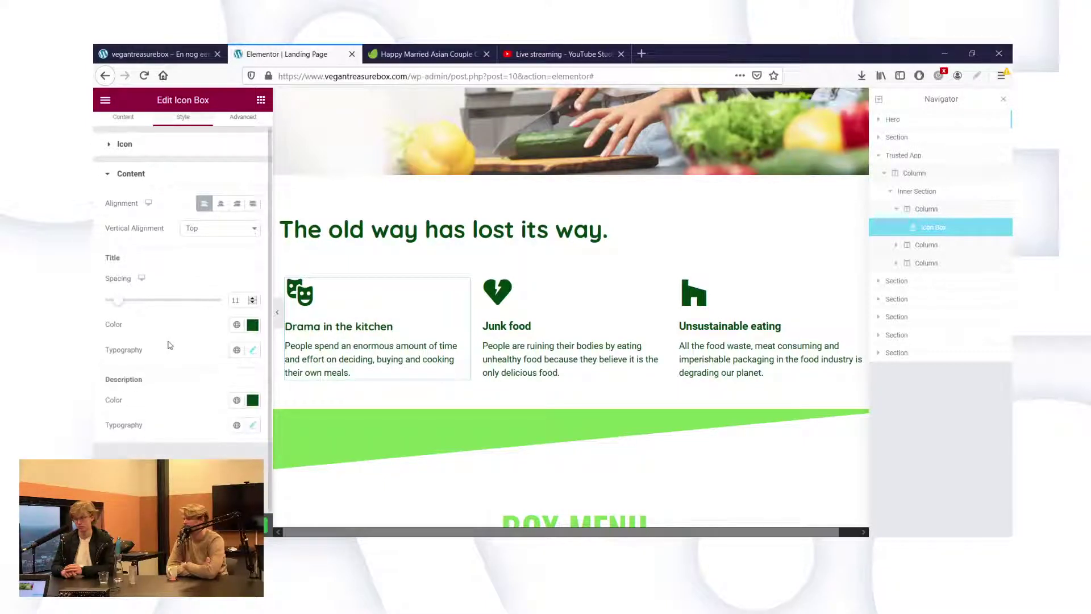
click(254, 349)
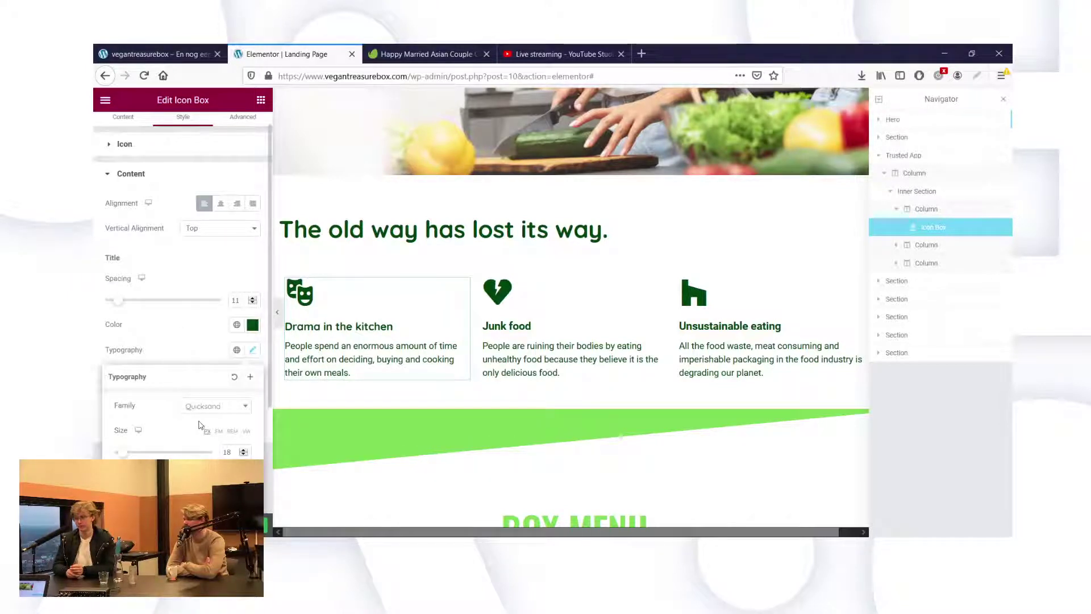
click(199, 366)
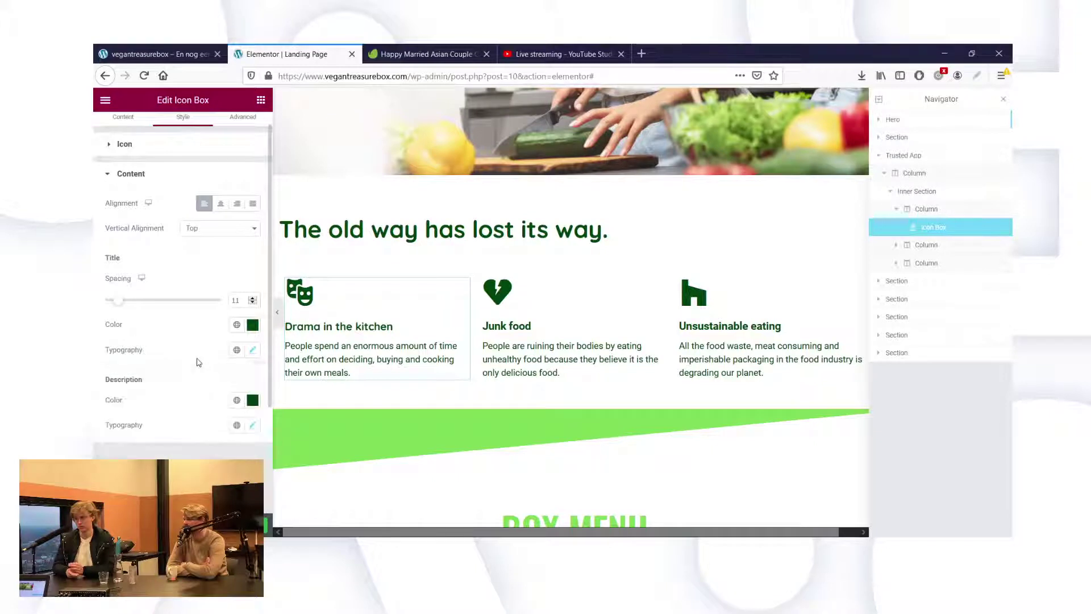
Set the description font to Quicksand and raise its size from 15 to 17.
click(250, 427)
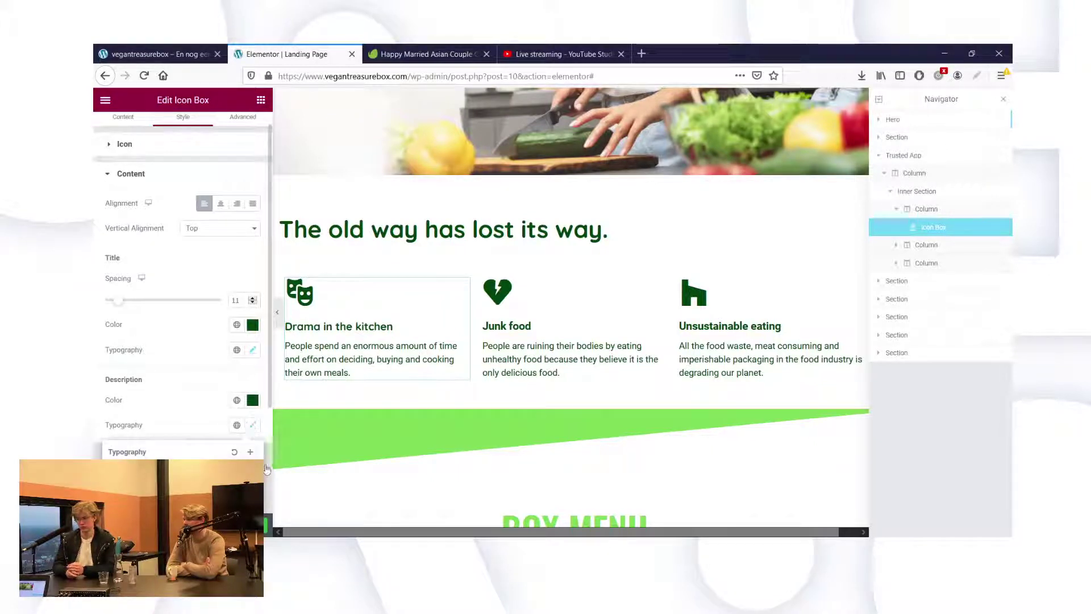
click(216, 481)
scroll(216, 481, down, 3)
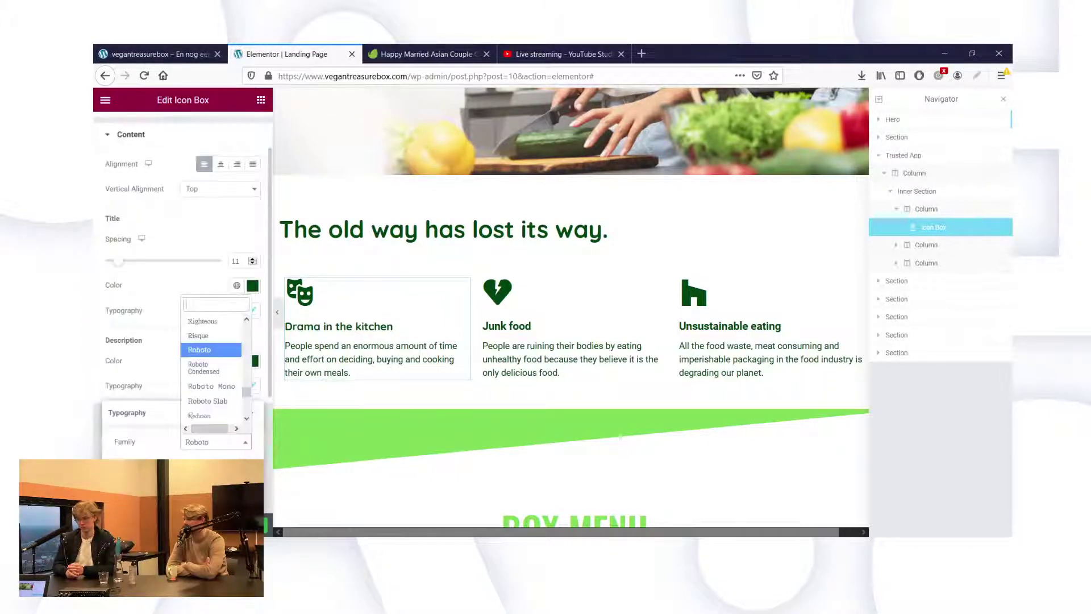
text(quick)
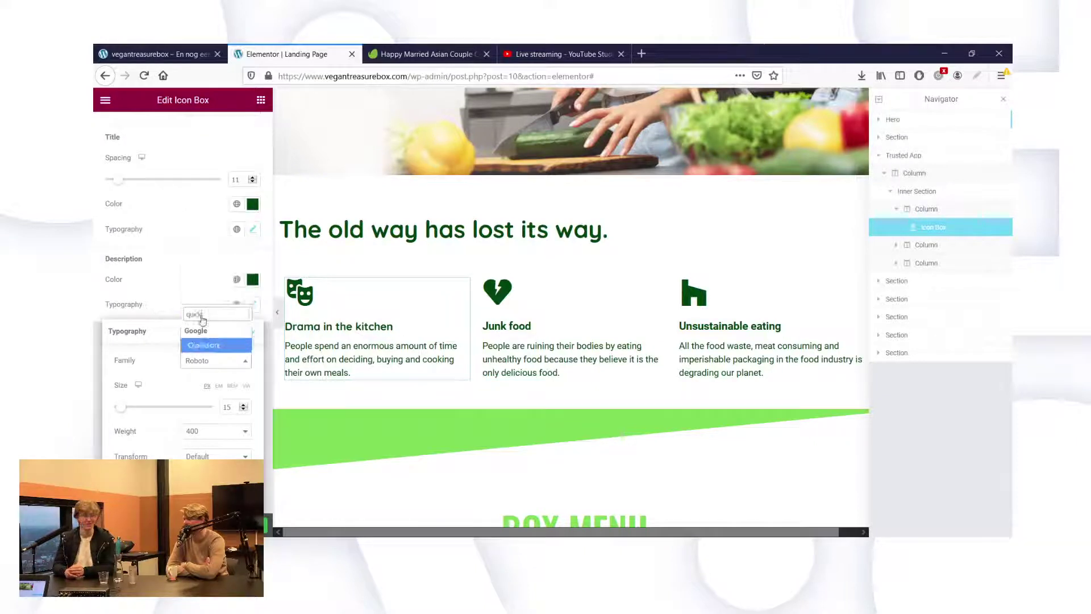
click(206, 345)
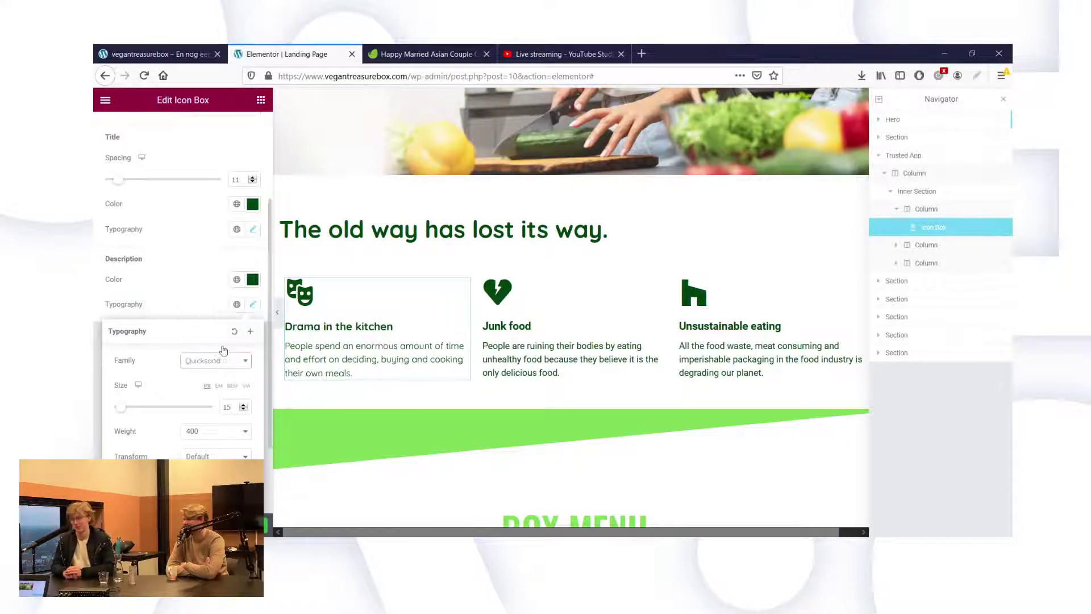
click(253, 229)
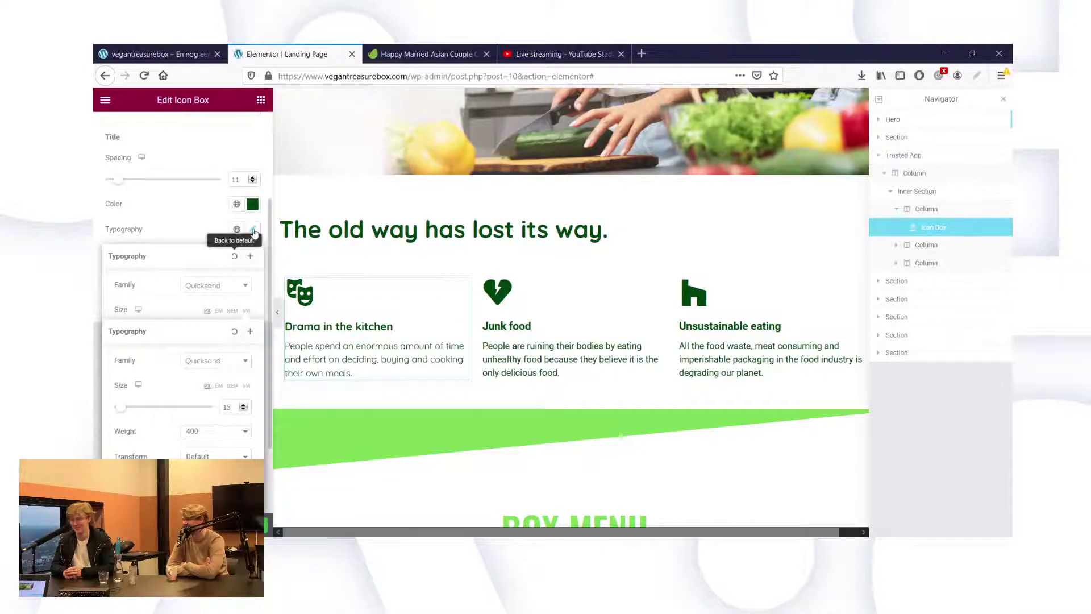
click(226, 406)
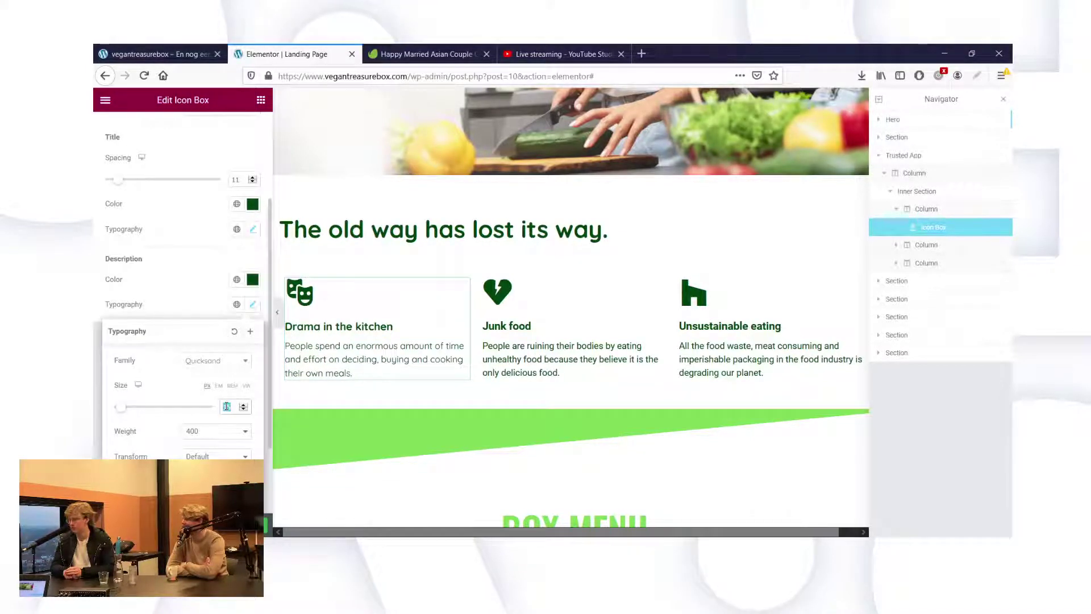
key(BackSpace)
text(7)
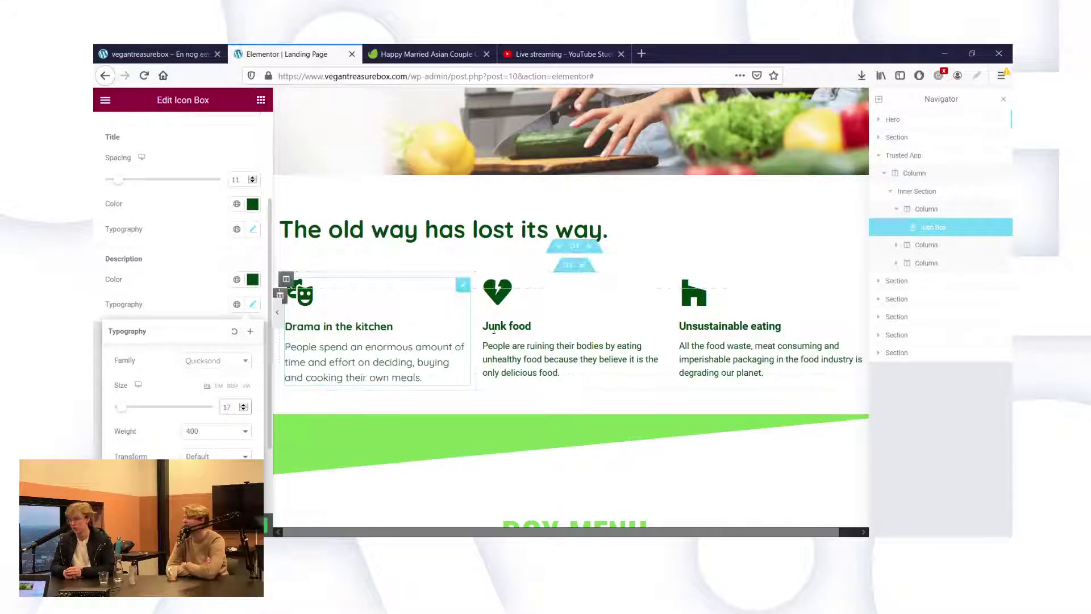
scroll(509, 332, up, 1)
scroll(455, 227, up, 2)
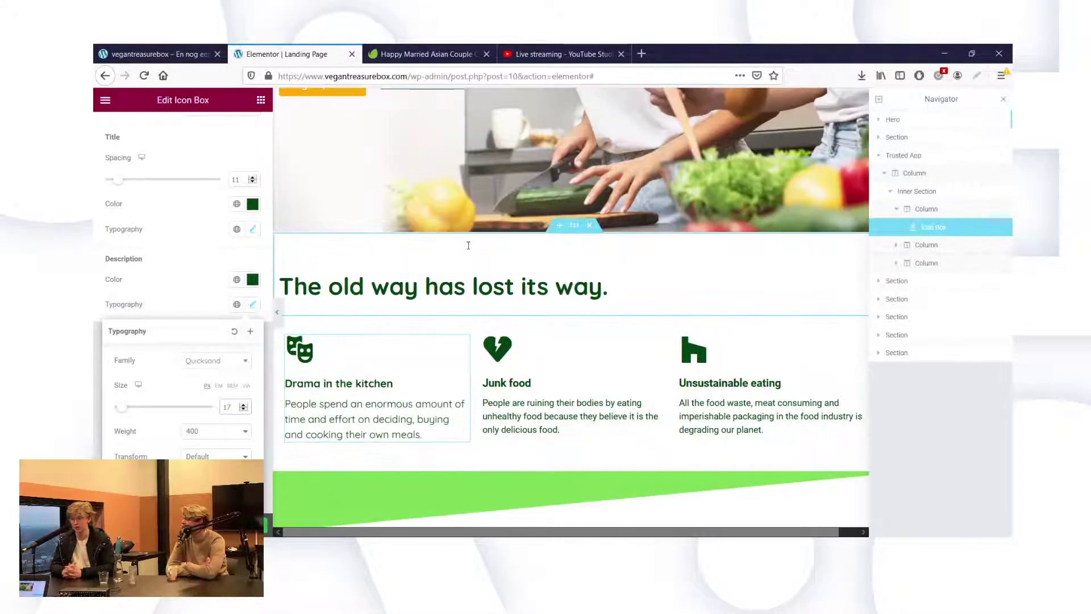
scroll(427, 176, up, 1)
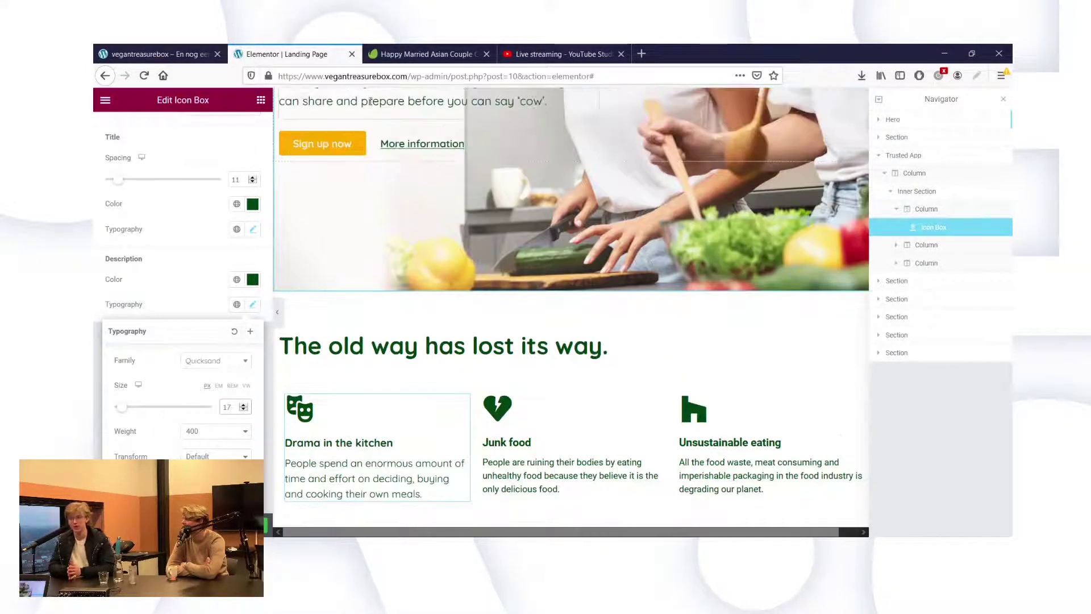
Inspect the hero intro text's typography settings.
click(370, 100)
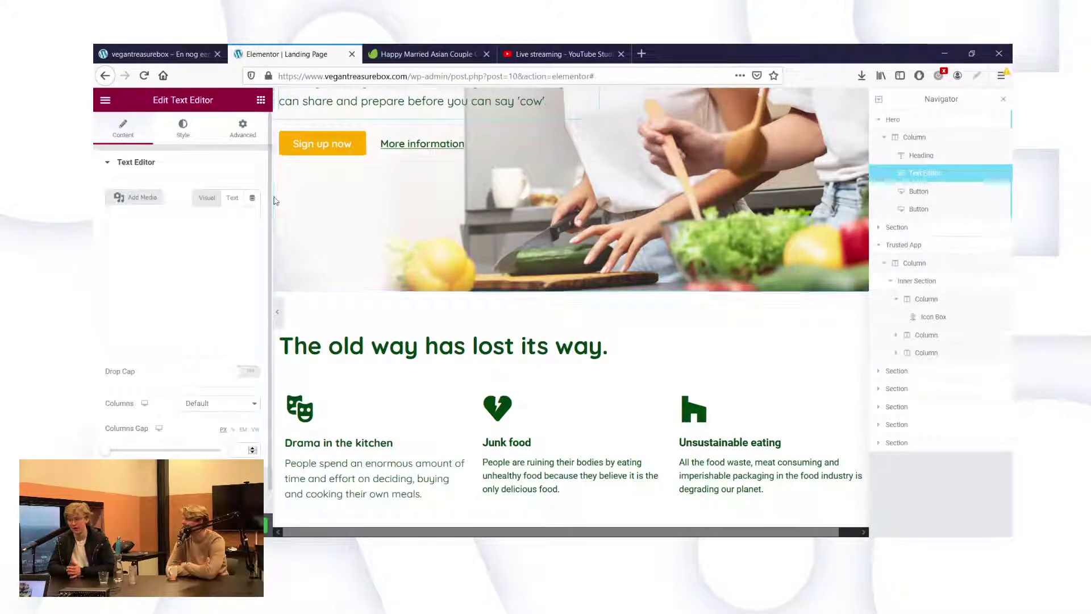
click(187, 137)
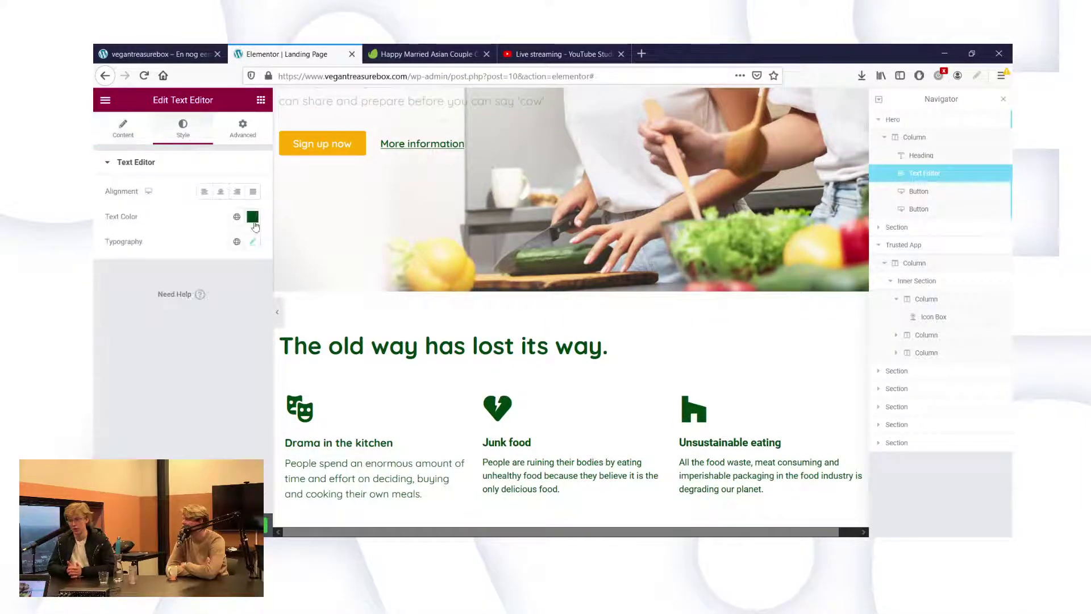
click(254, 242)
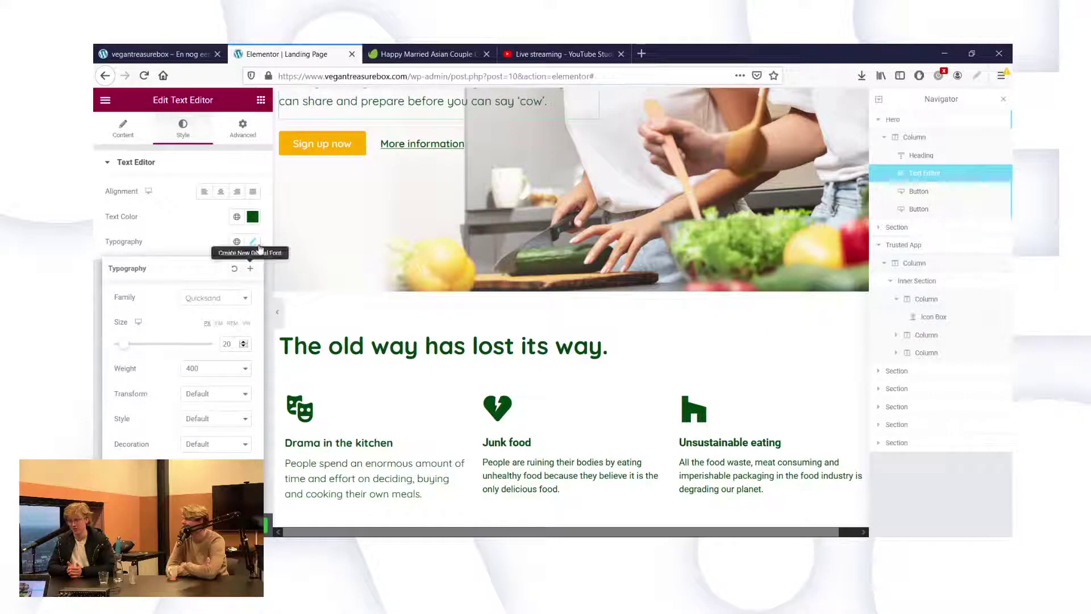
click(253, 243)
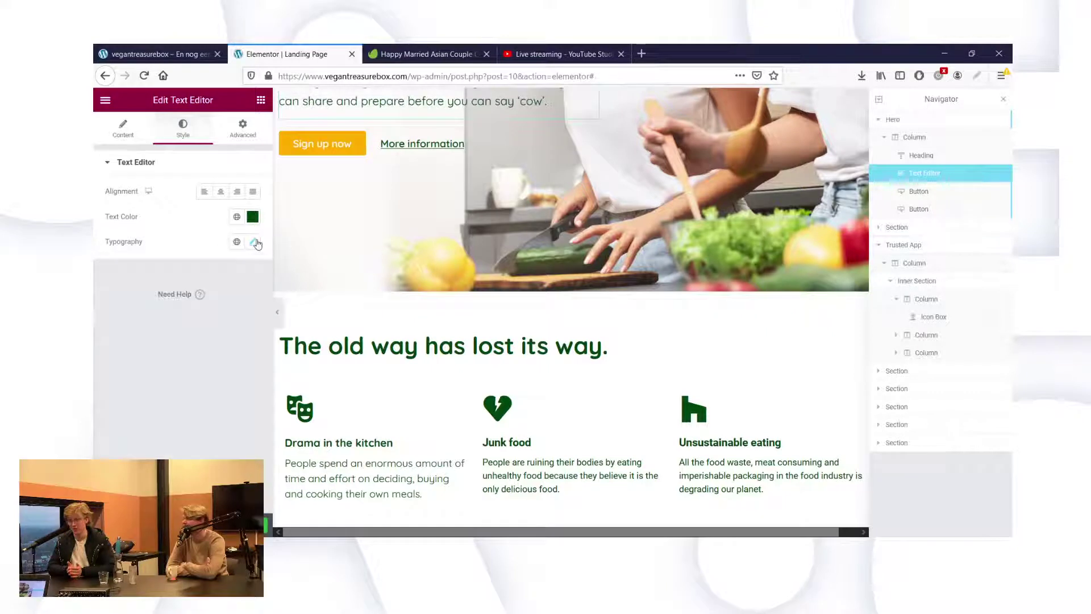
Set the Drama in the kitchen description size to 20.
click(379, 490)
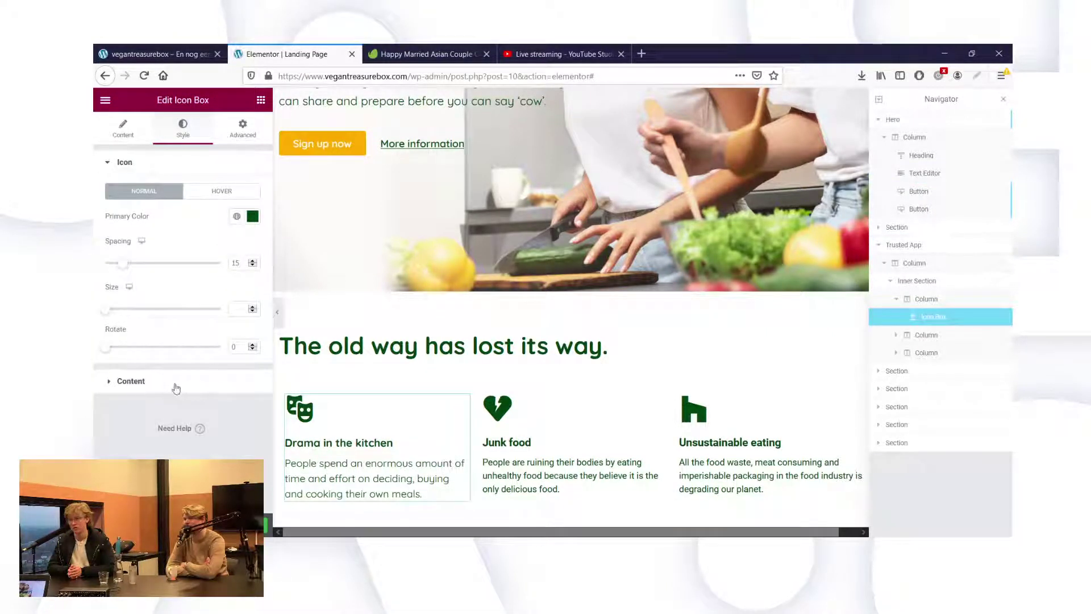
click(259, 364)
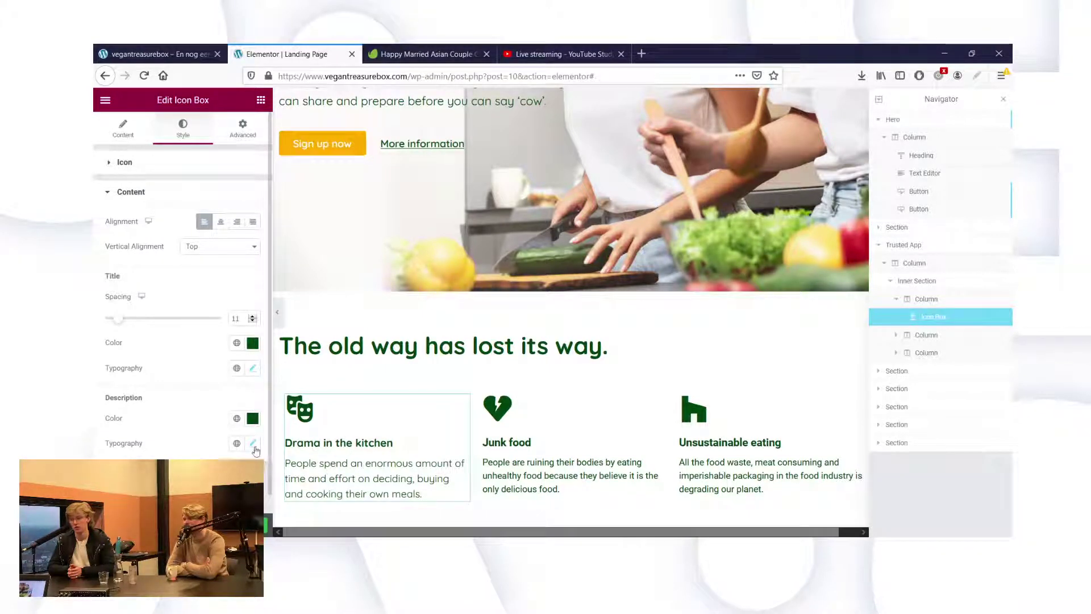
click(253, 444)
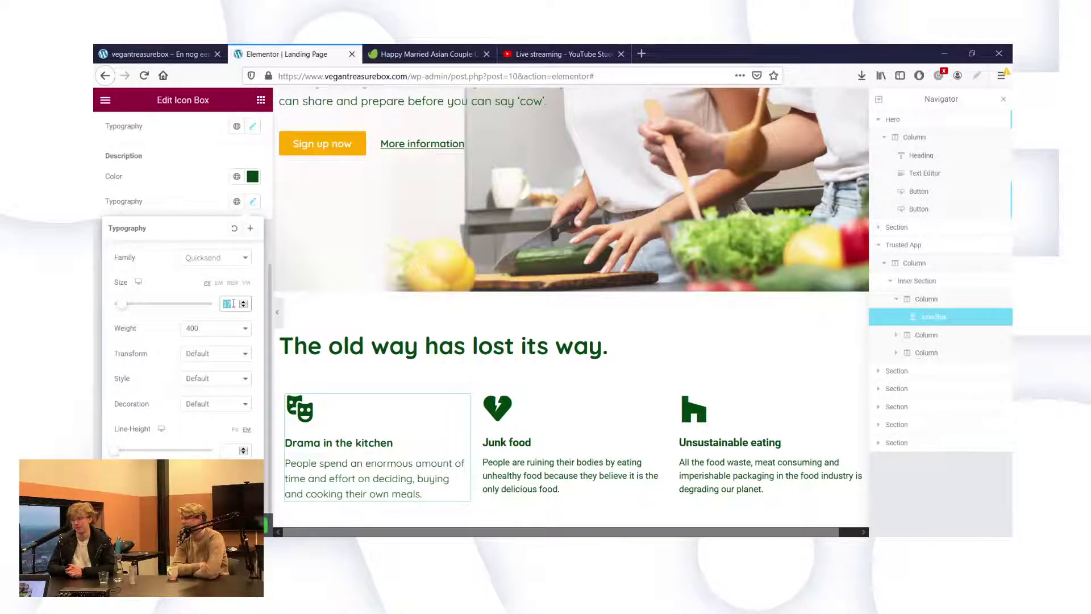
text(20)
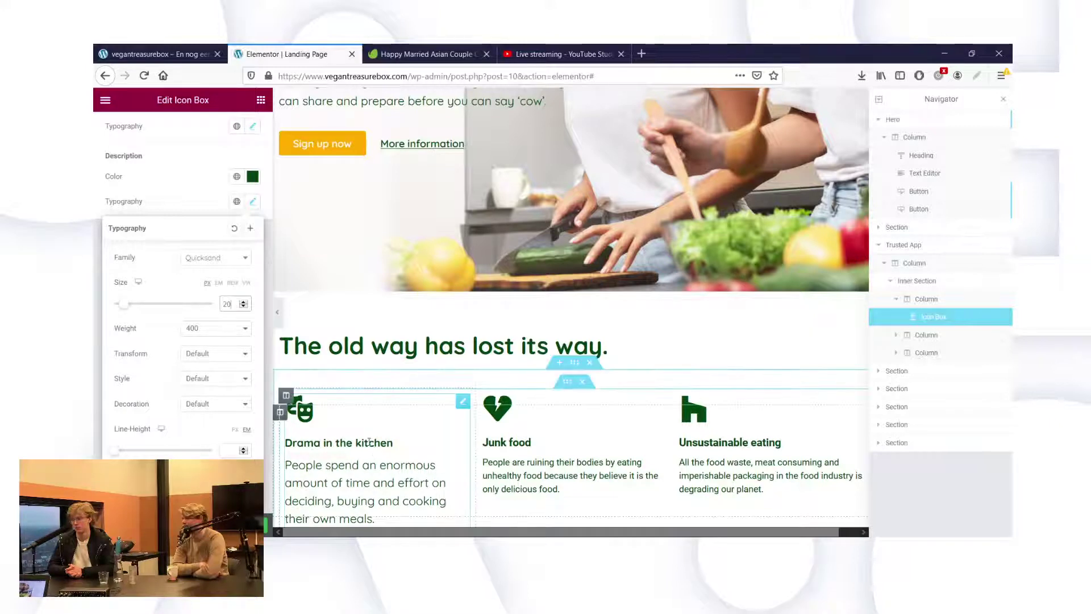
Review the title typography, then select the Junk food icon box.
click(252, 126)
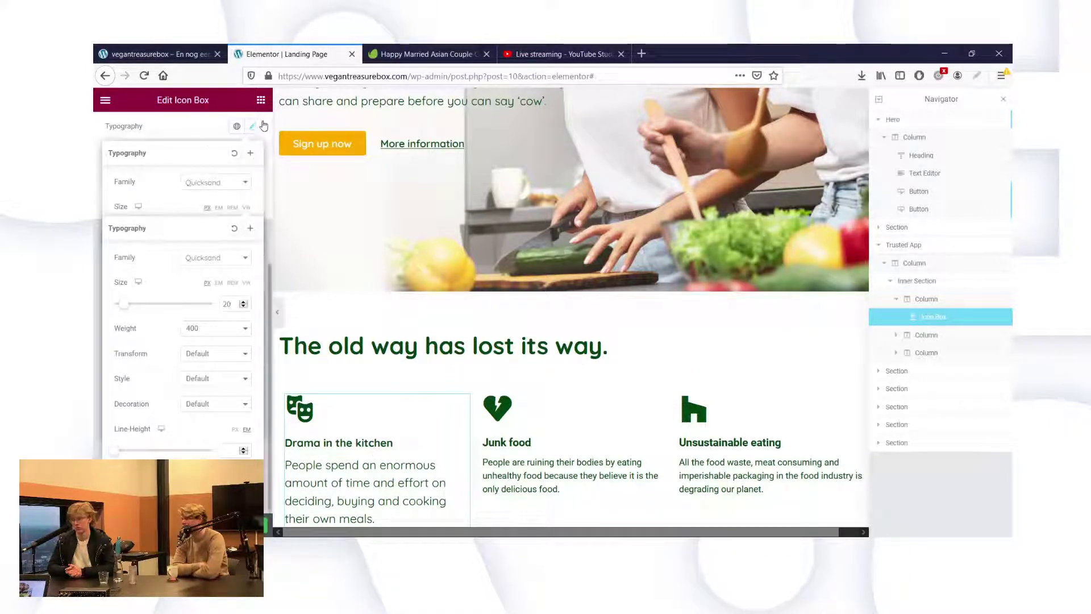
click(254, 126)
click(254, 127)
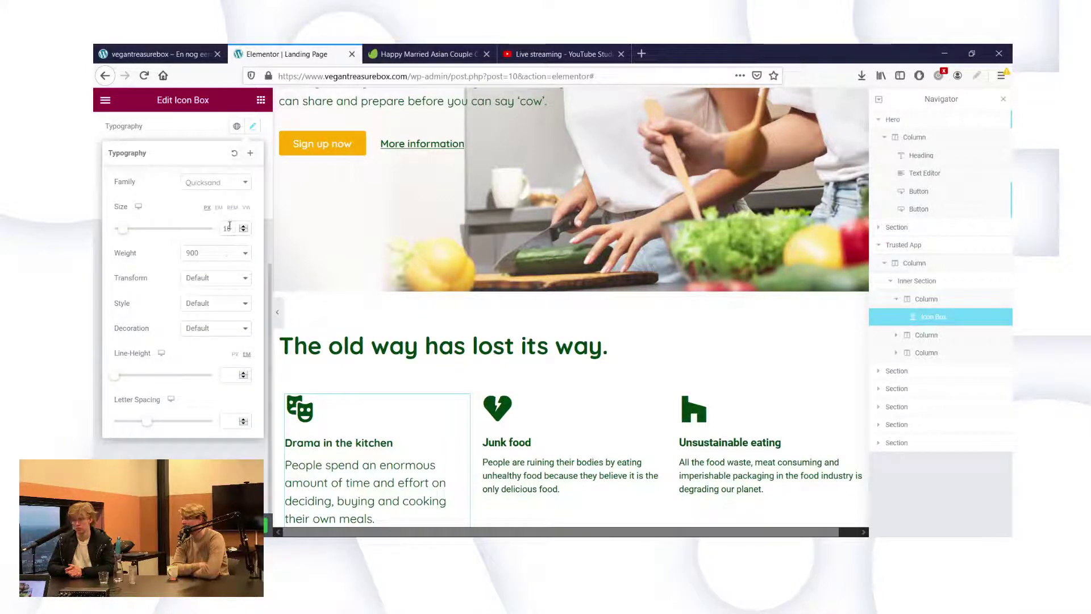
scroll(229, 225, up, 3)
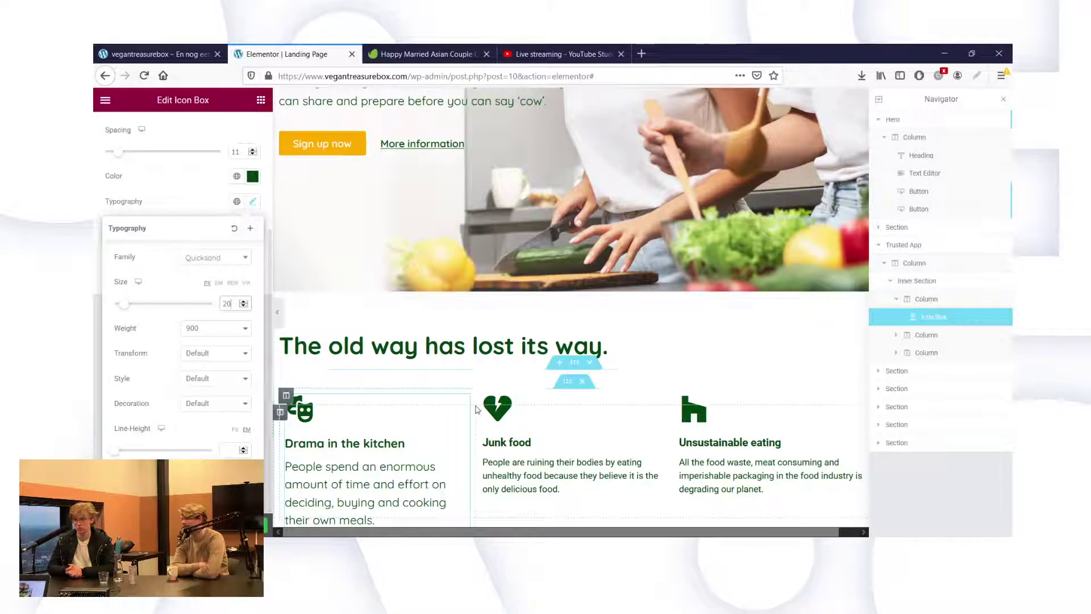
scroll(555, 441, down, 2)
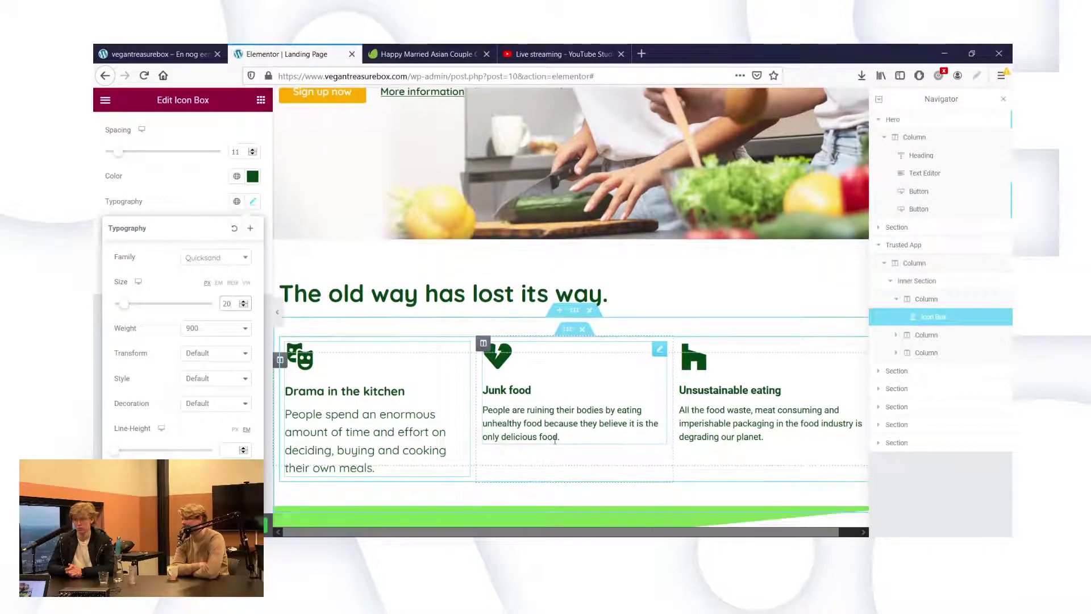
click(538, 409)
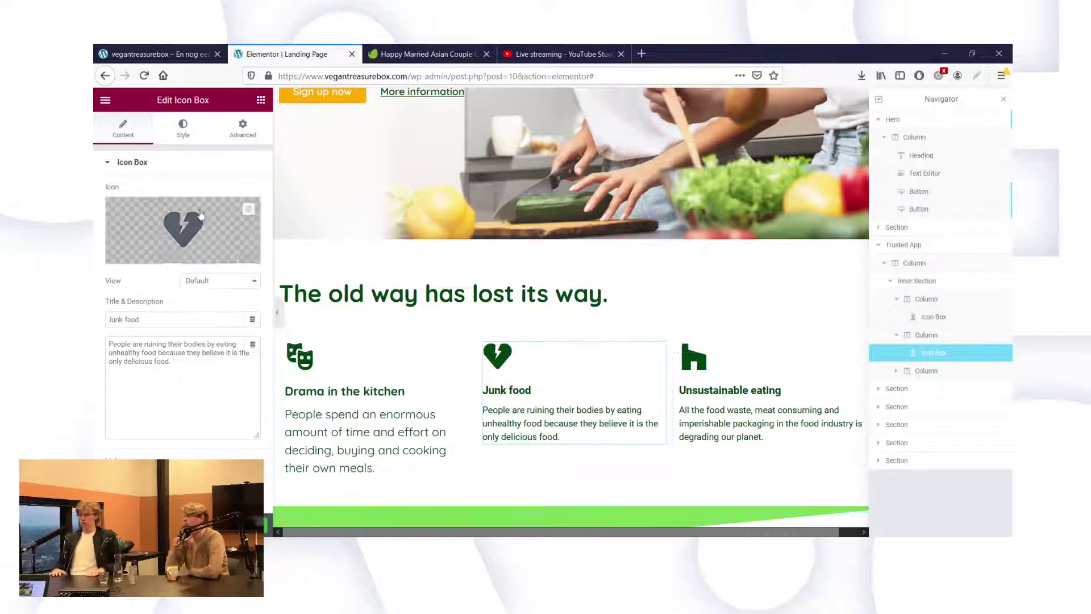
Set the Junk food title's font family to Quicksand.
click(182, 128)
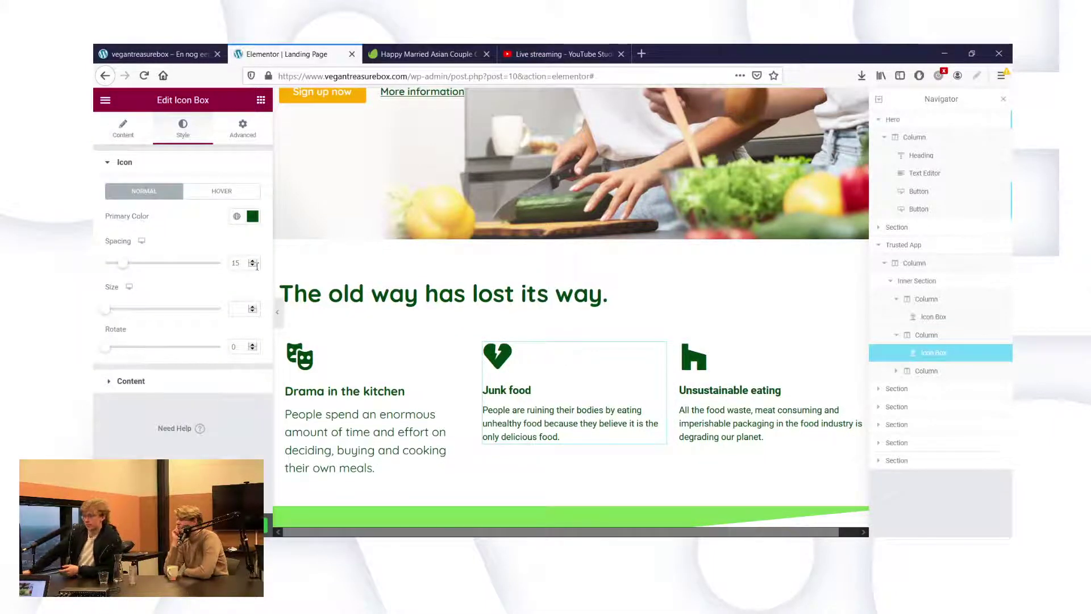
click(146, 382)
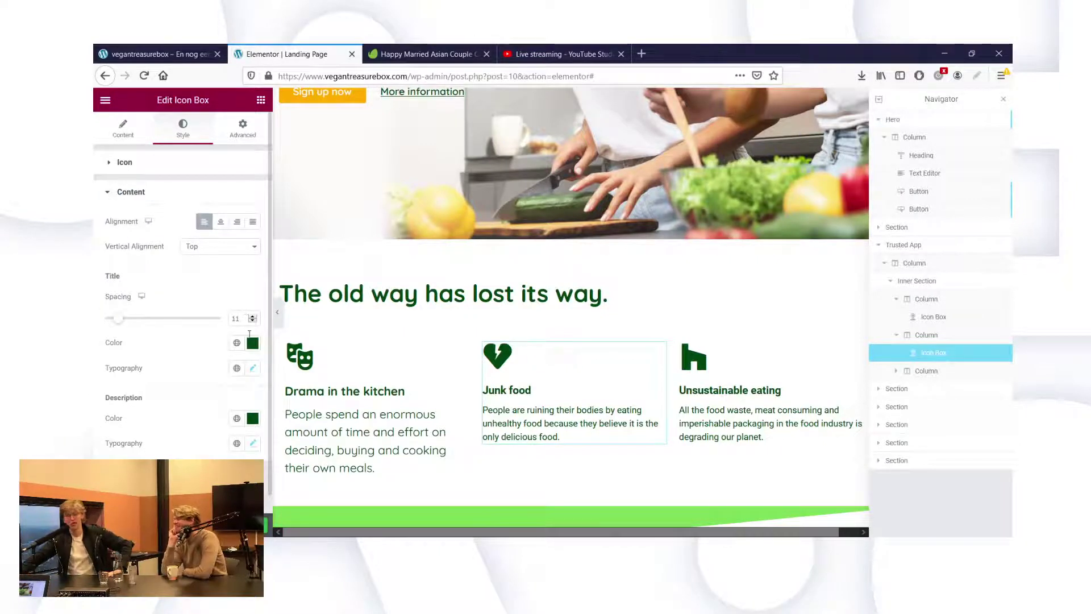
click(253, 368)
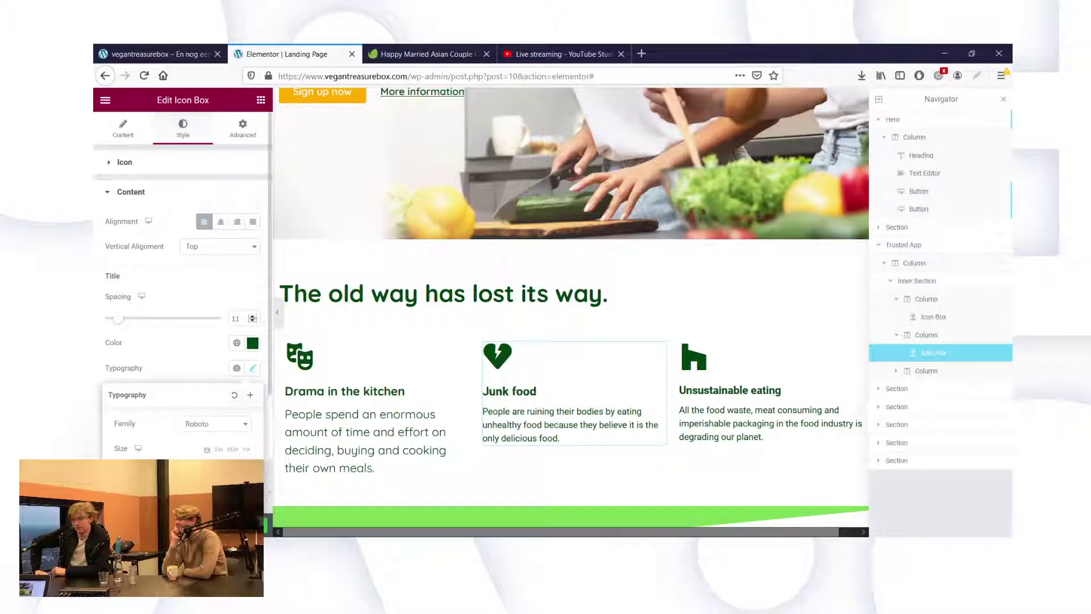
click(216, 424)
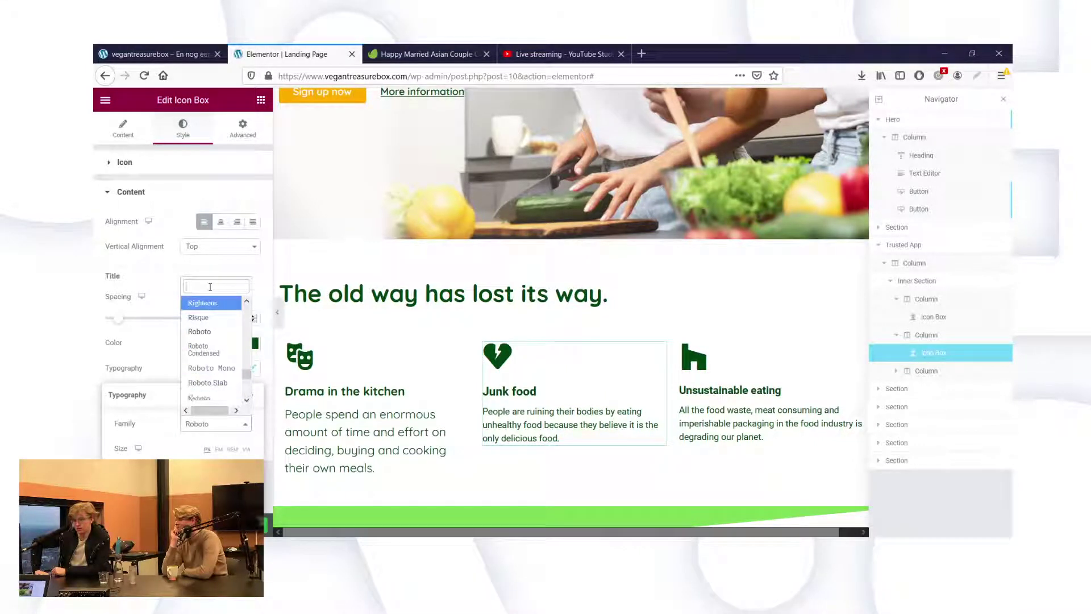
text(quick)
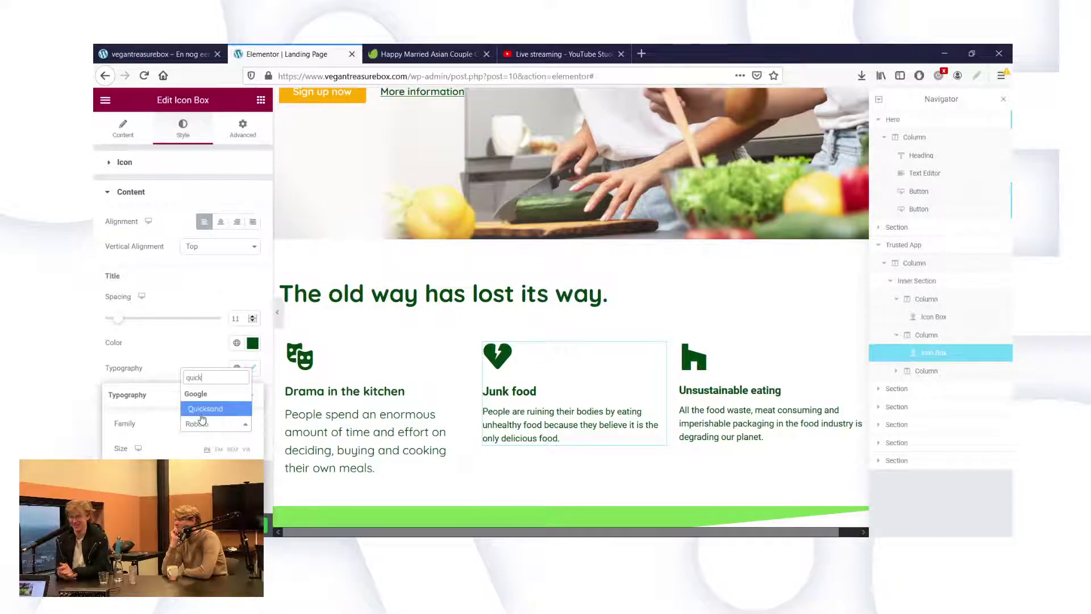
click(205, 408)
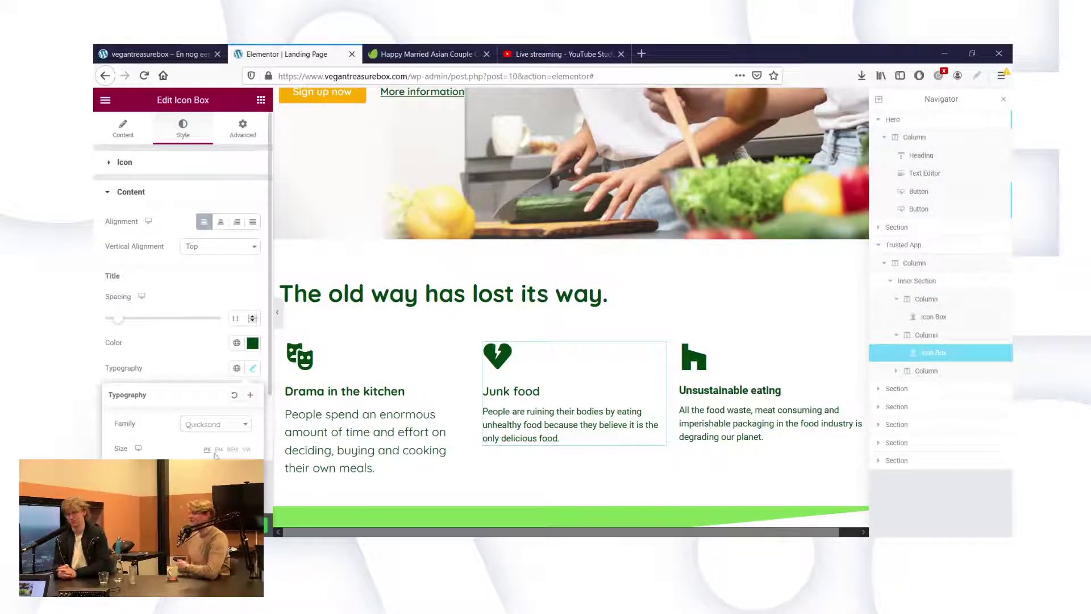
click(192, 351)
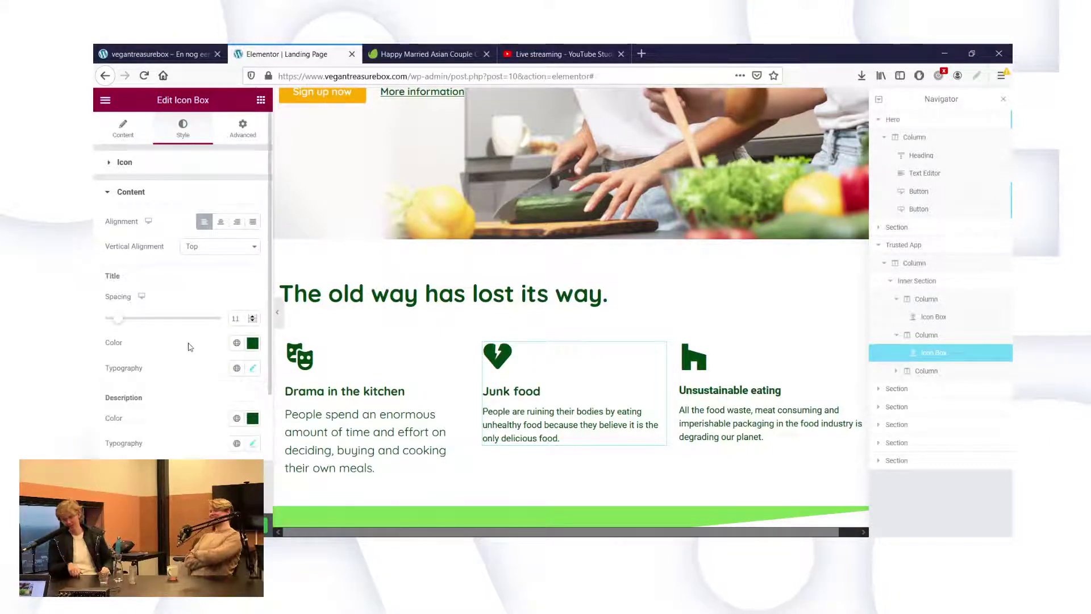
Give the Junk food description the Quicksand font at size 20.
scroll(228, 398, down, 1)
click(254, 428)
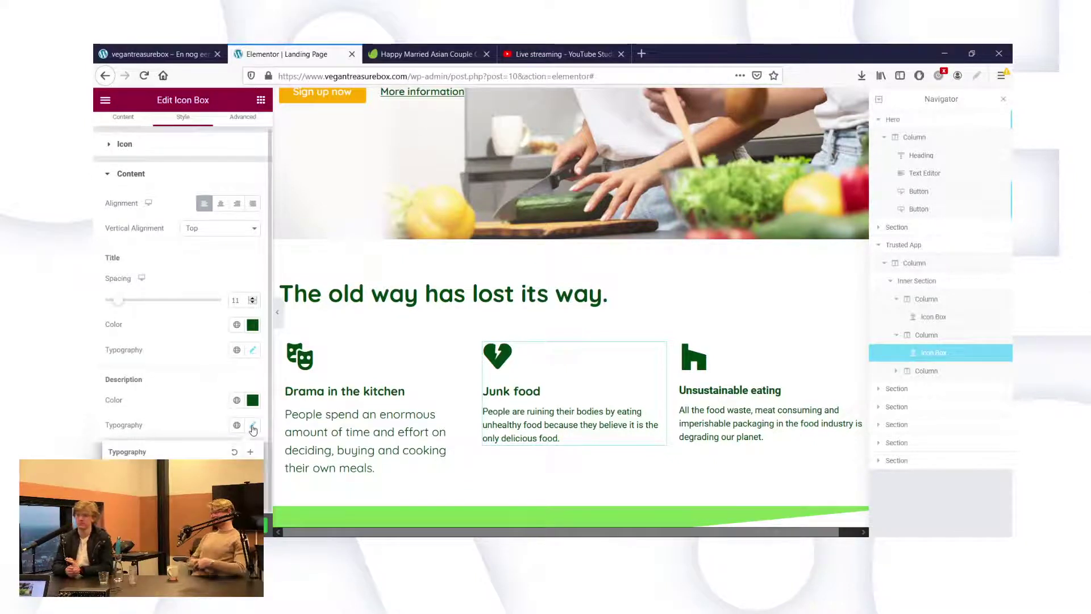
scroll(216, 421, down, 5)
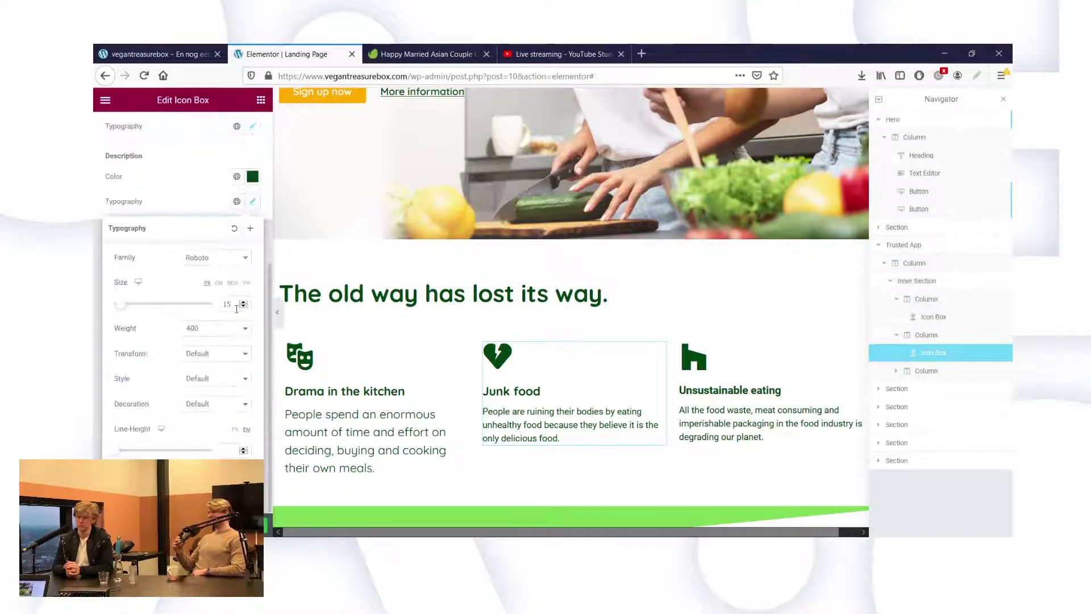
click(216, 258)
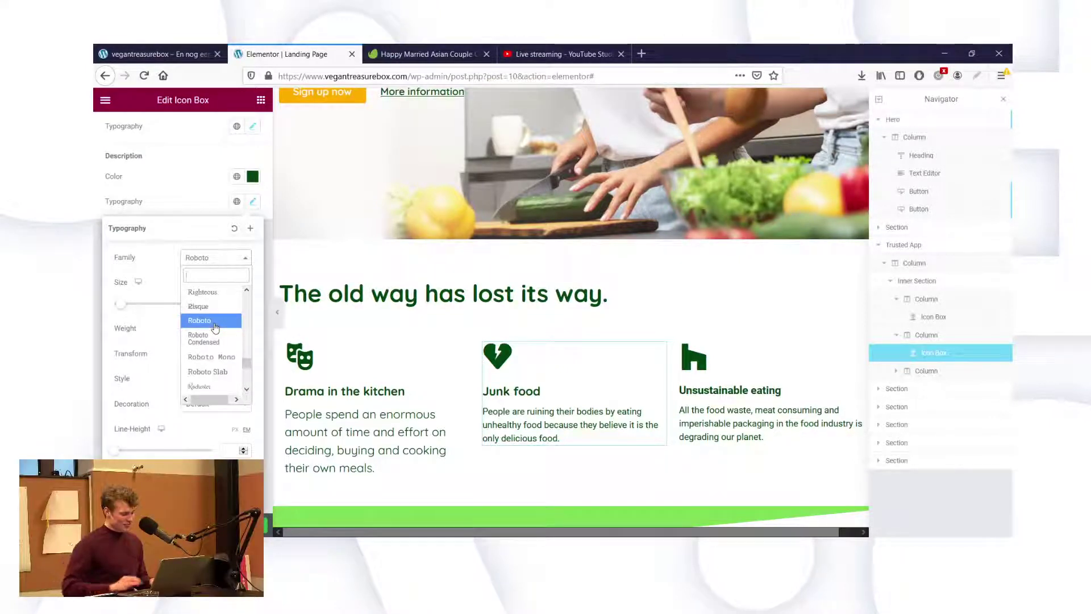
text(quick)
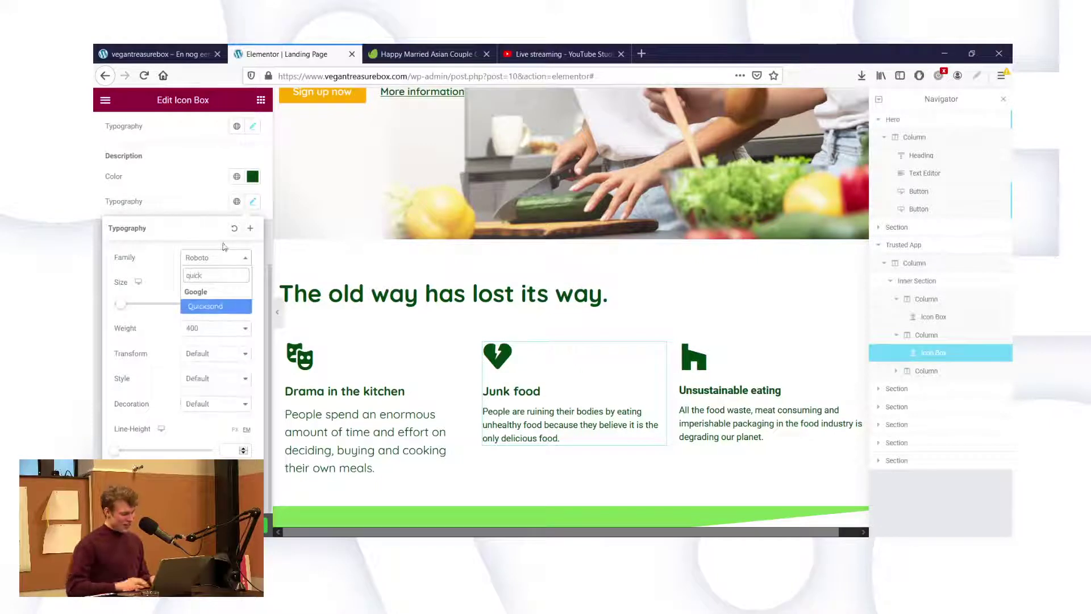
click(199, 308)
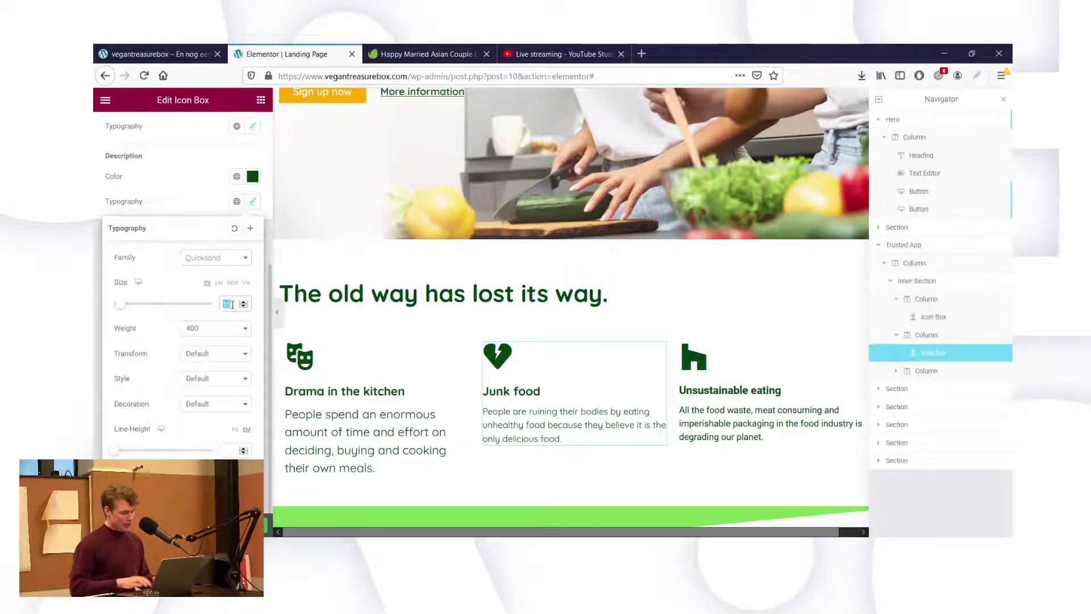
text(20)
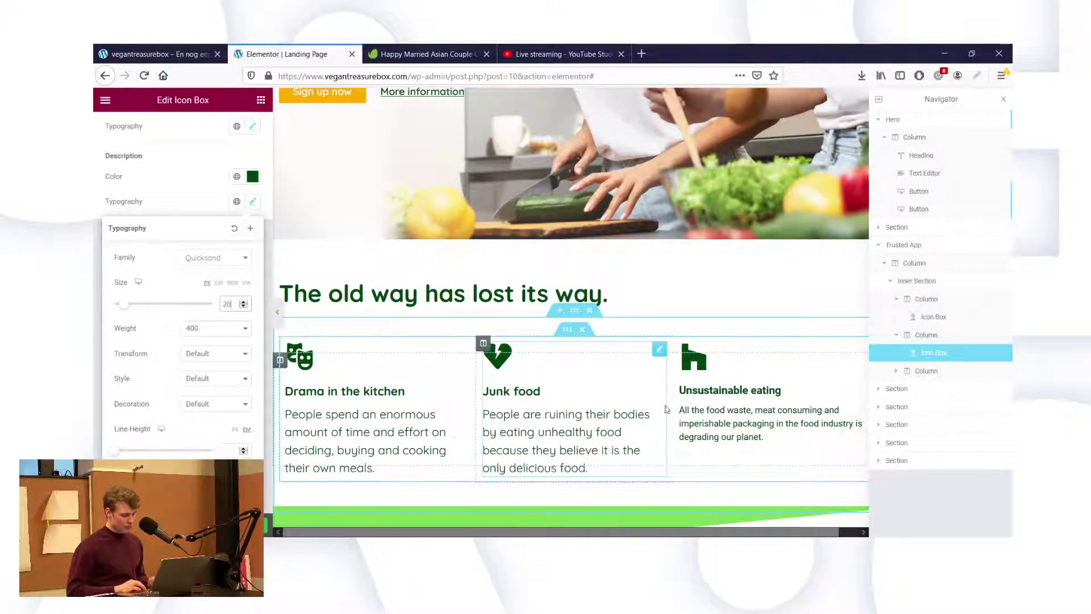
click(737, 401)
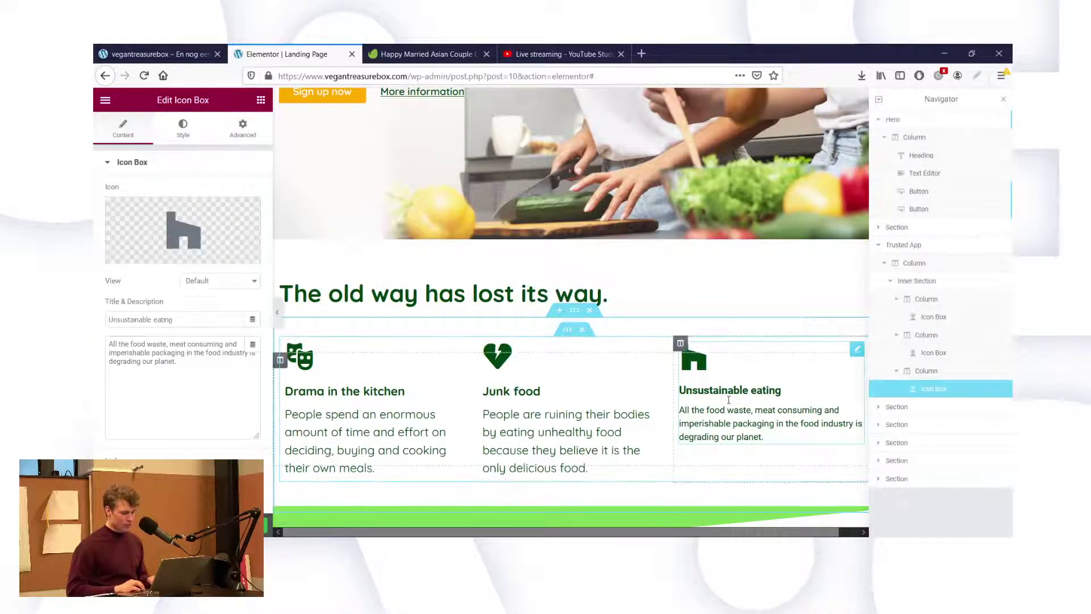
Set the Unsustainable eating title's font family to Quicksand.
click(722, 393)
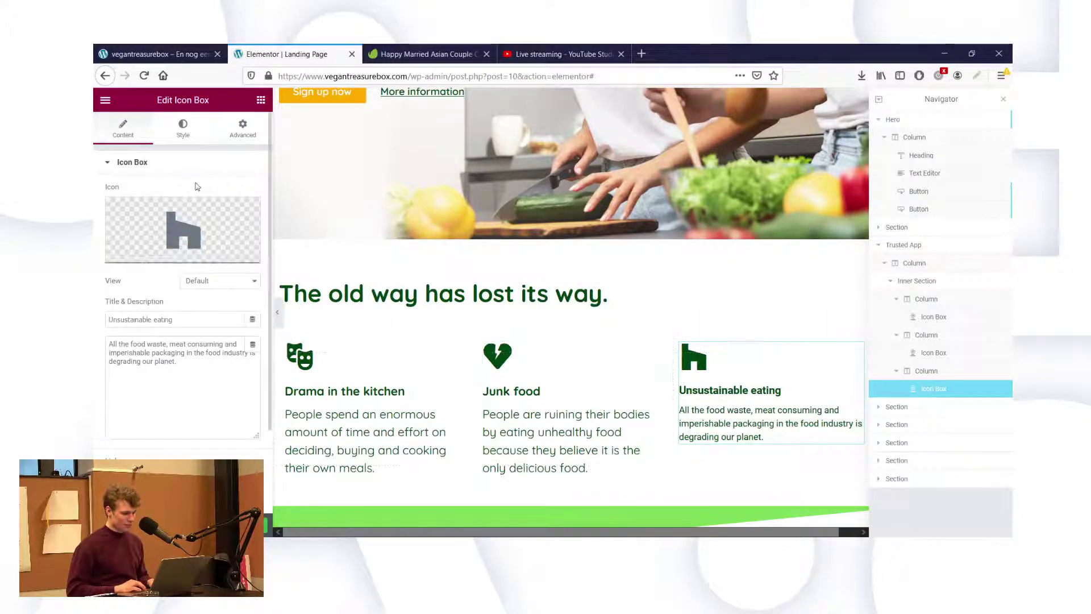
click(179, 138)
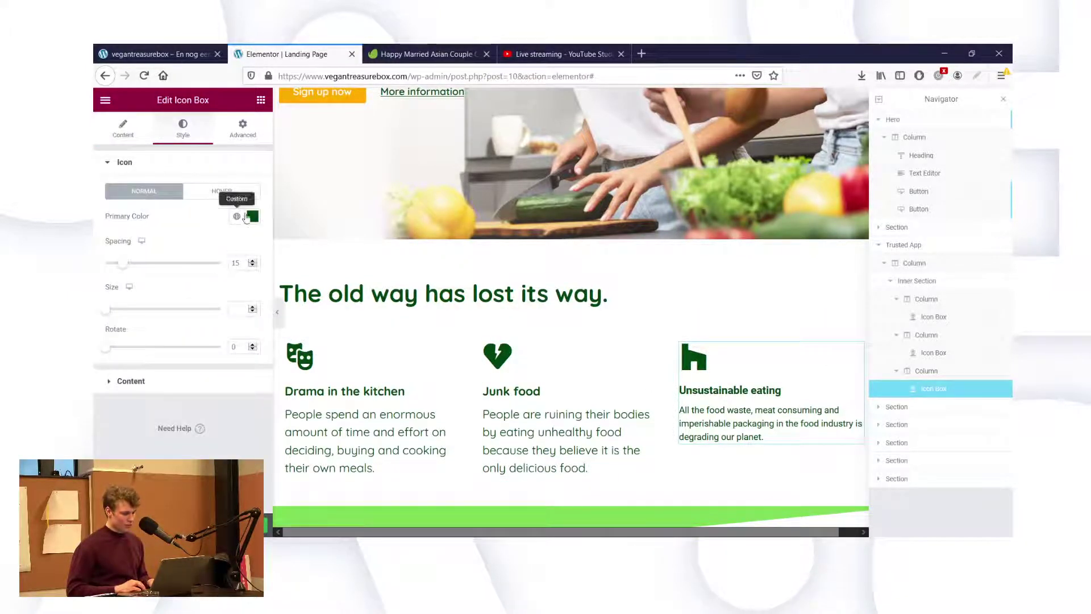
click(253, 216)
click(253, 216)
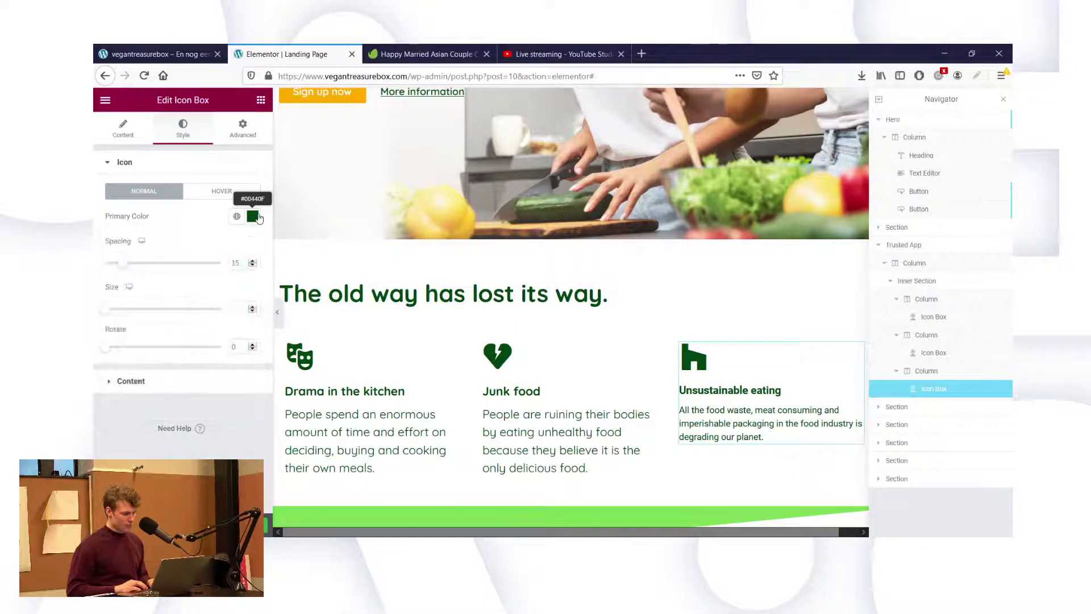
click(189, 391)
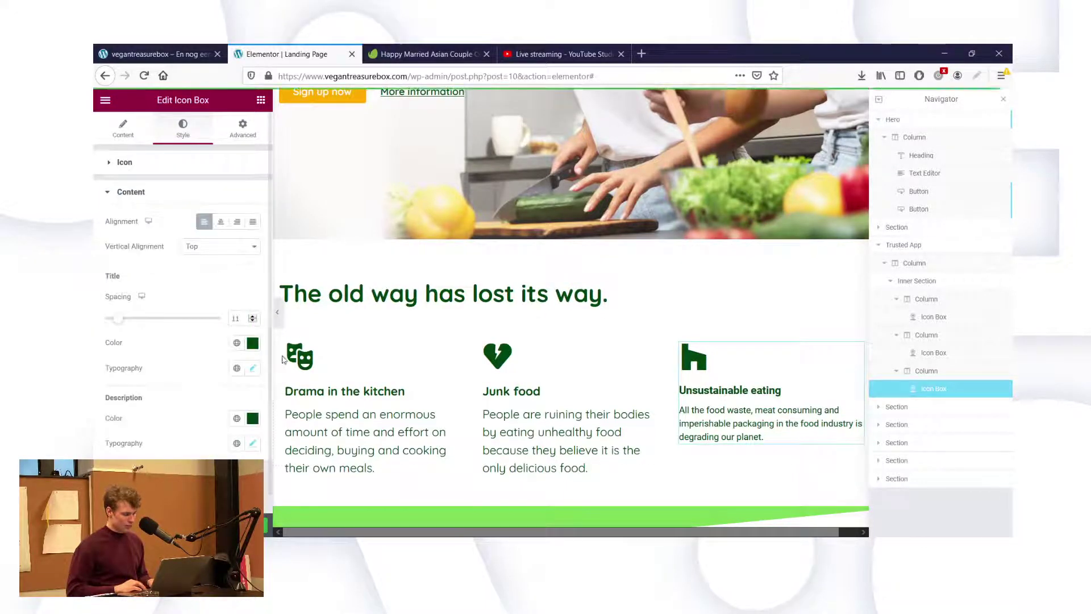
click(253, 369)
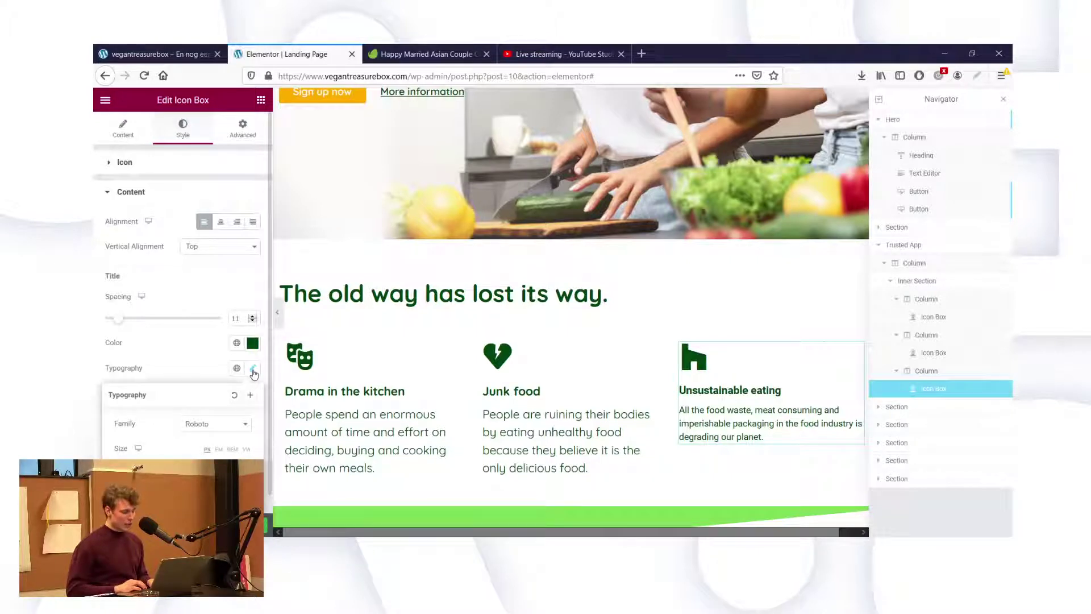
click(214, 433)
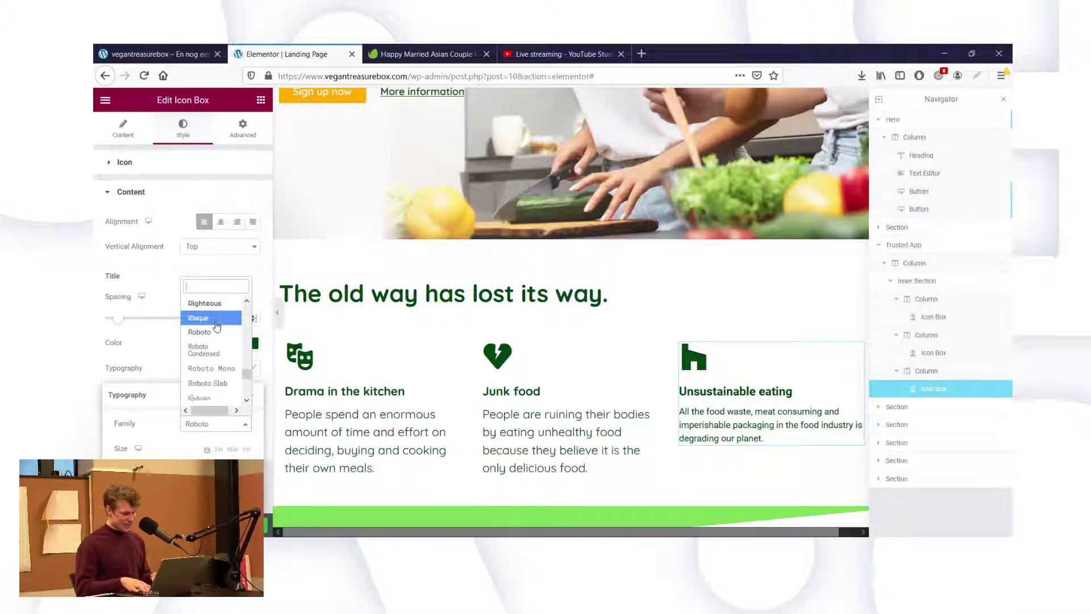
text(quick)
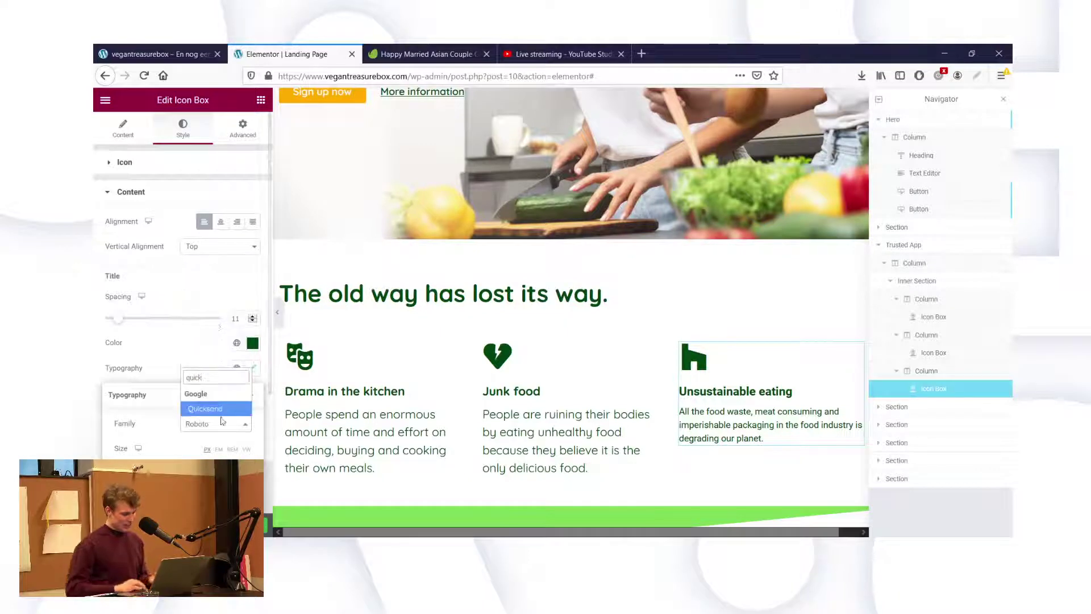
click(219, 409)
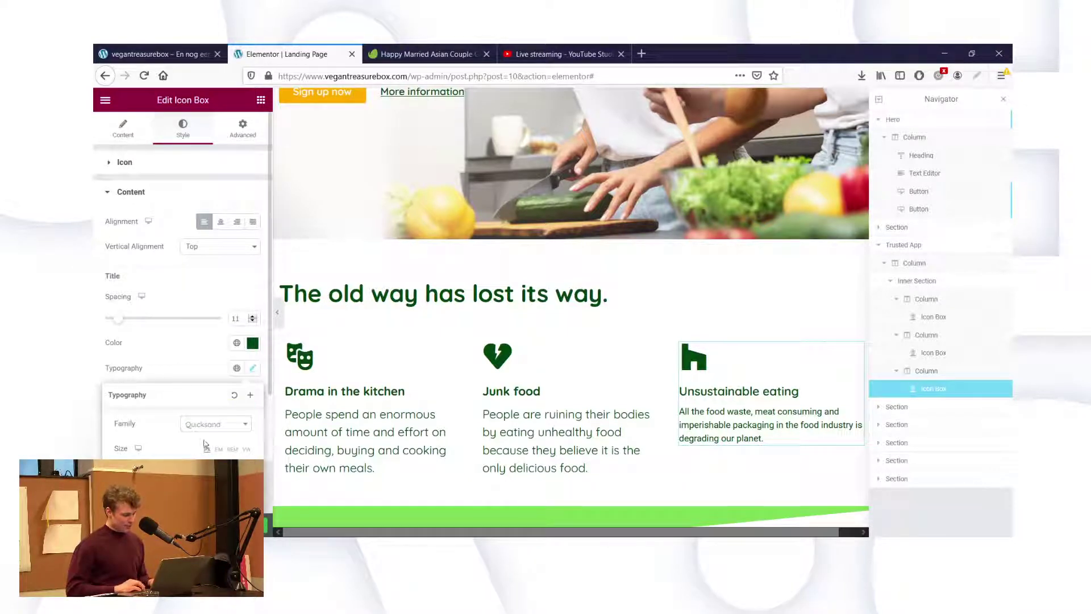
click(165, 345)
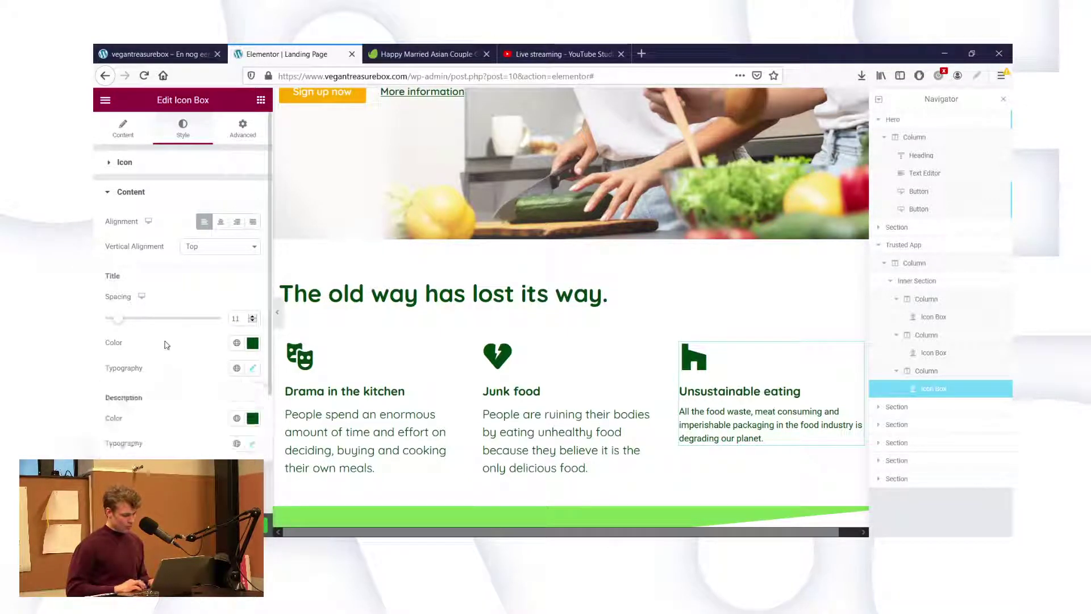
Give its description Quicksand at size 20, undoing a trial 900 weight.
scroll(166, 346, down, 1)
click(253, 429)
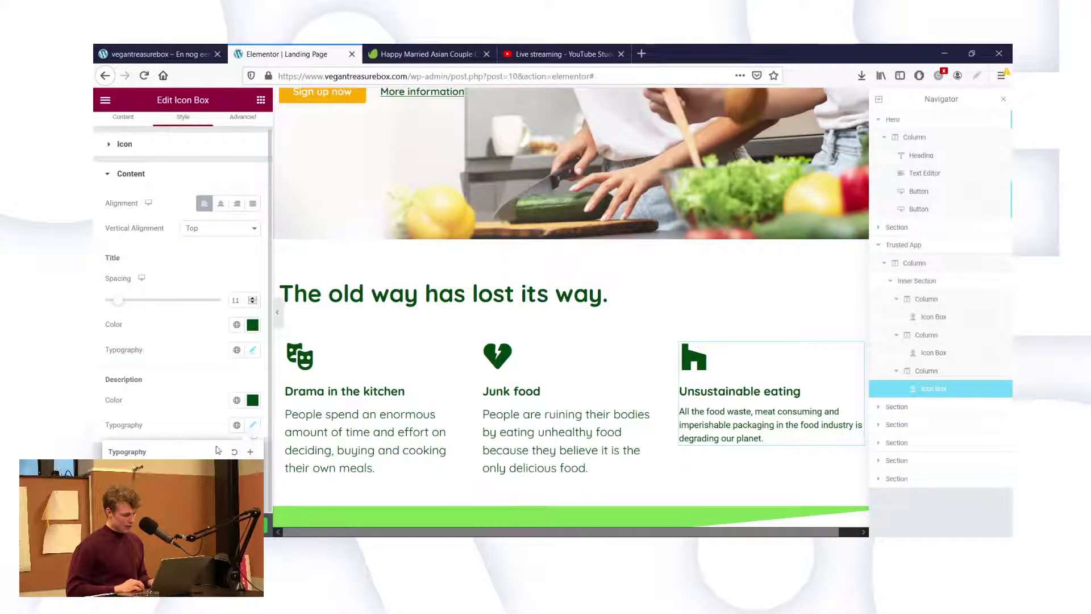
scroll(228, 398, down, 4)
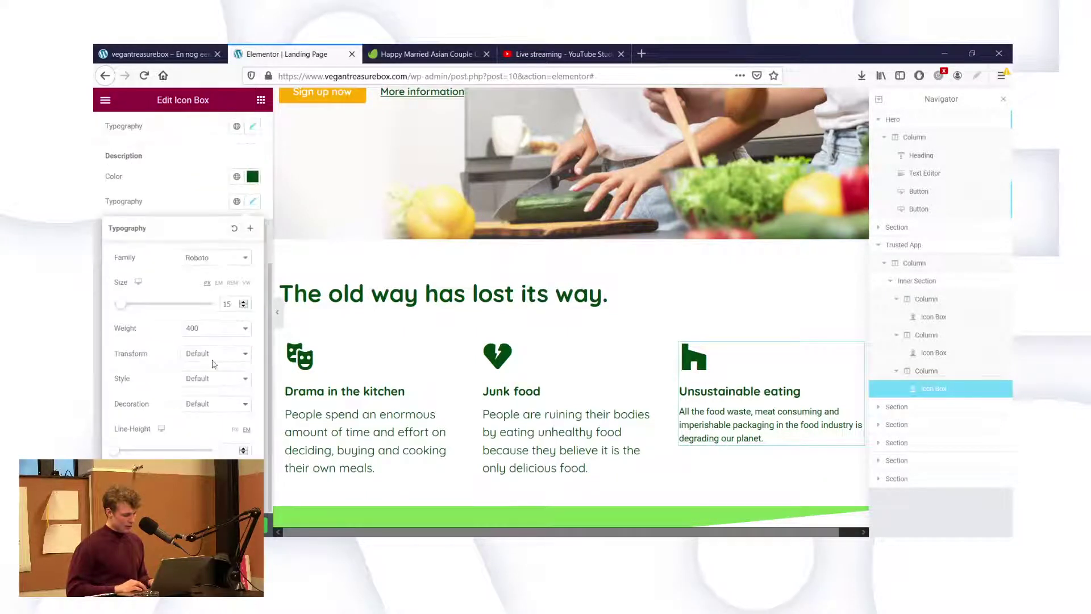
click(212, 265)
text(quick)
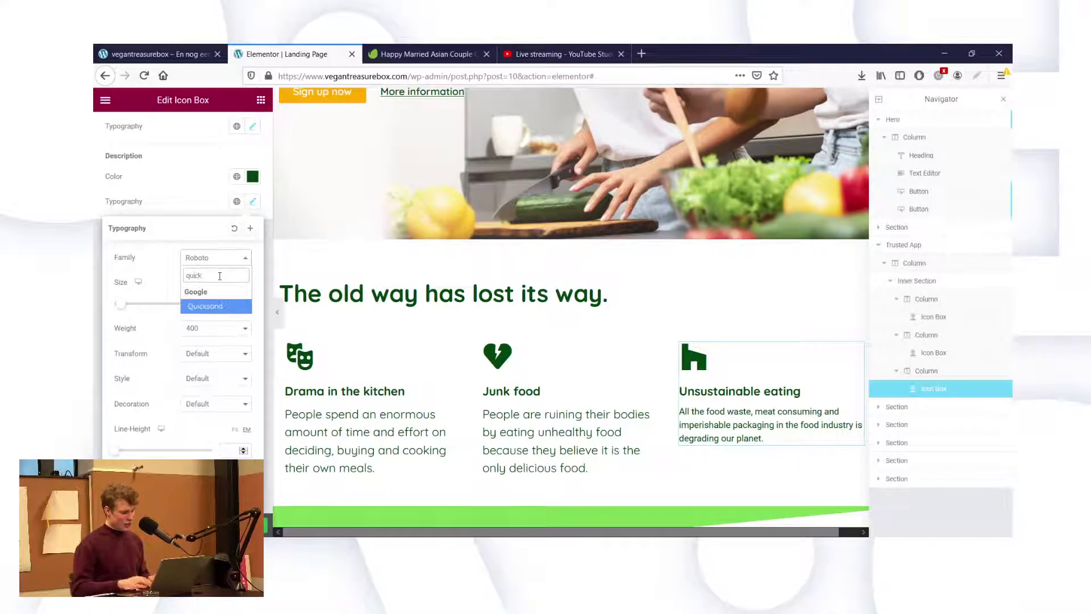
click(208, 309)
click(221, 329)
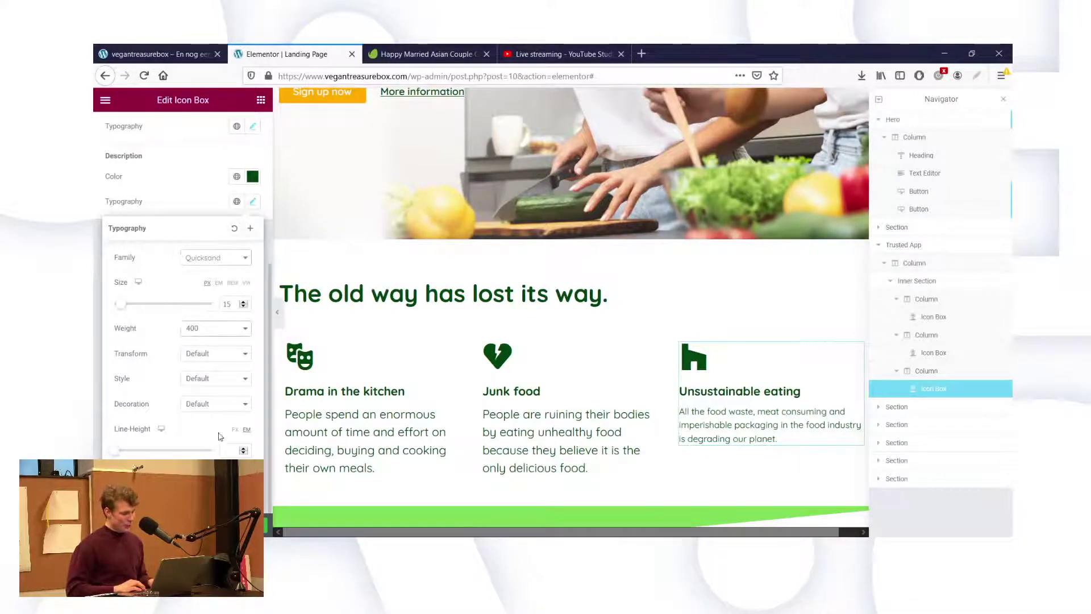
click(219, 447)
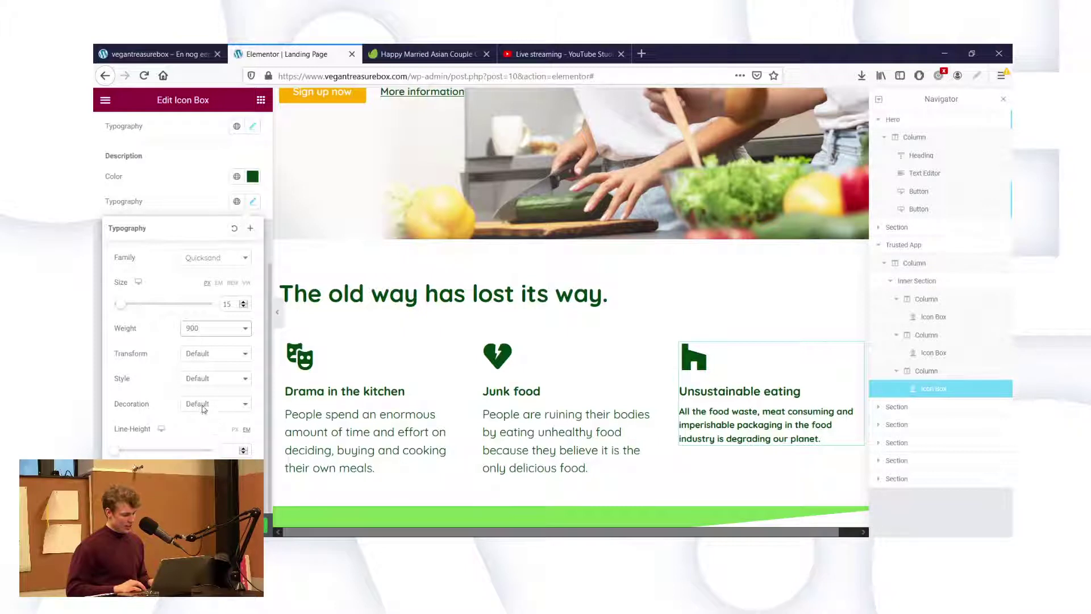
key(ctrl+z)
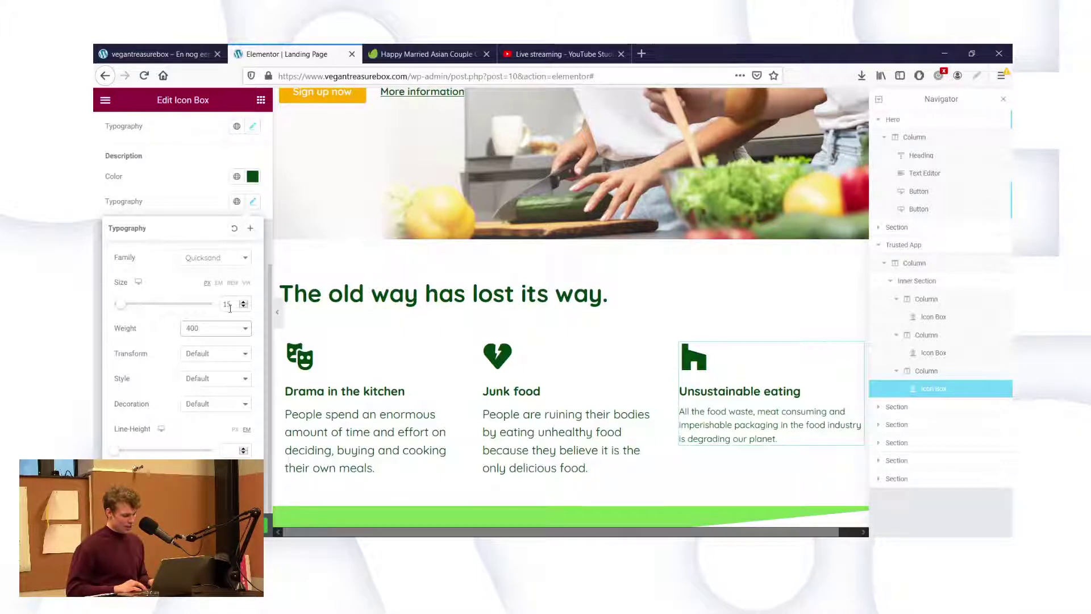
double_click(230, 304)
text(20)
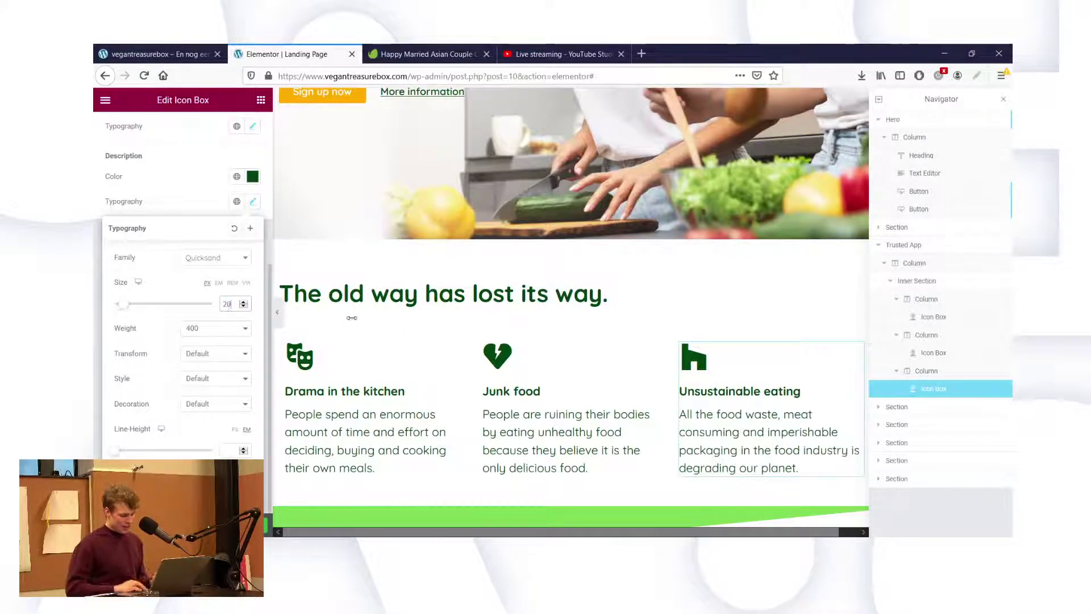
click(534, 409)
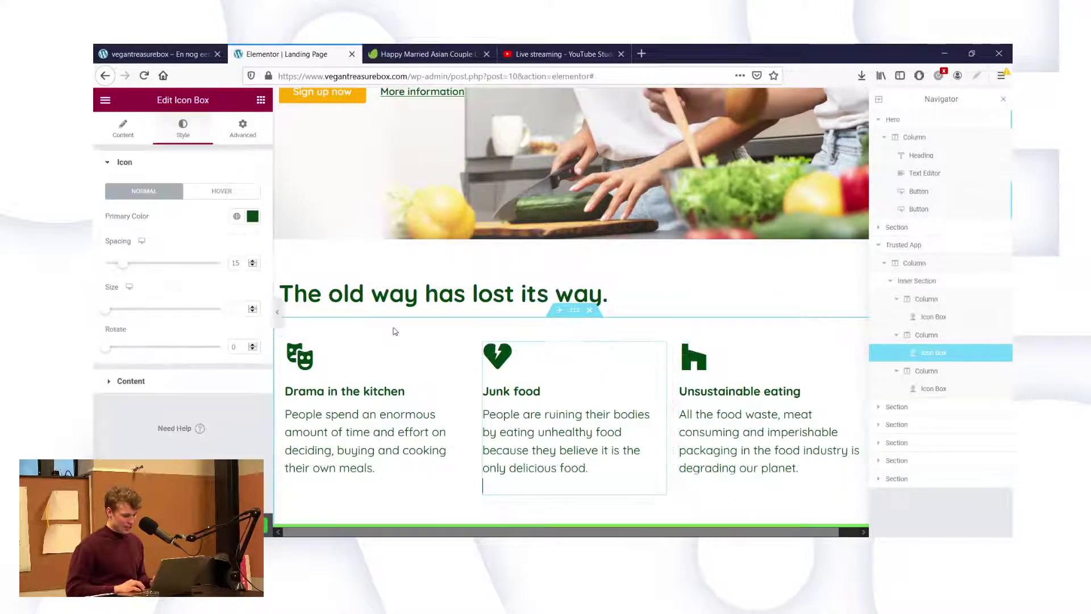
Select all of the Drama in the kitchen description text.
click(389, 354)
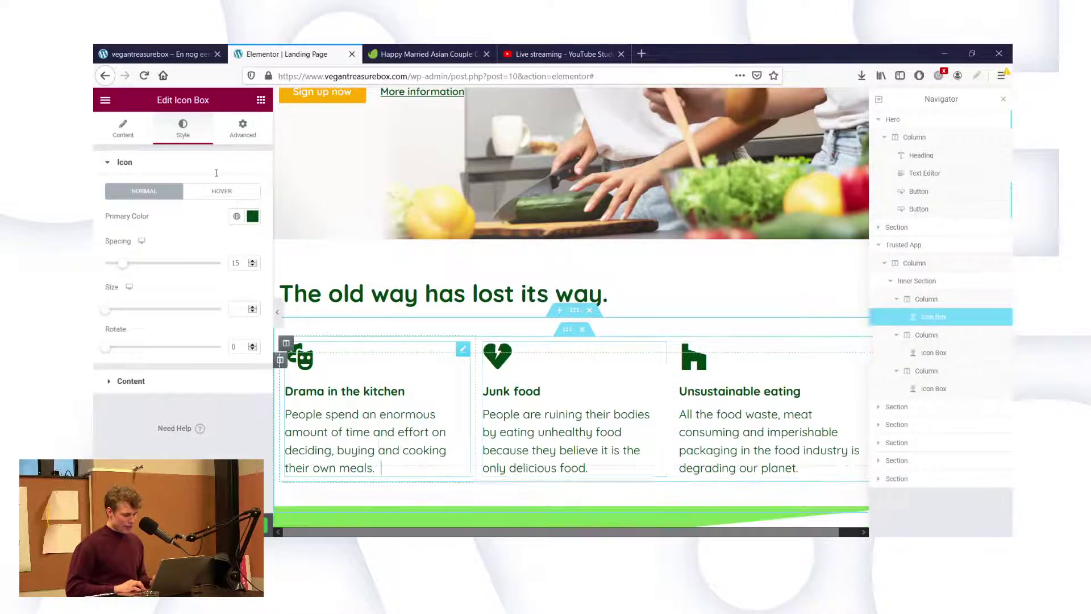
click(139, 138)
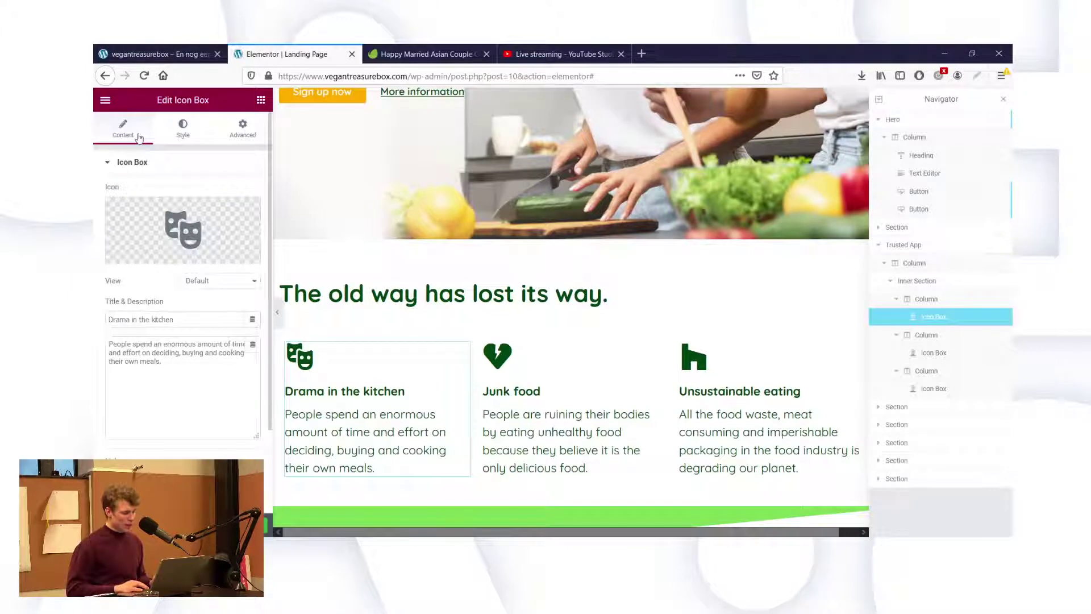
click(166, 360)
key(ctrl+a)
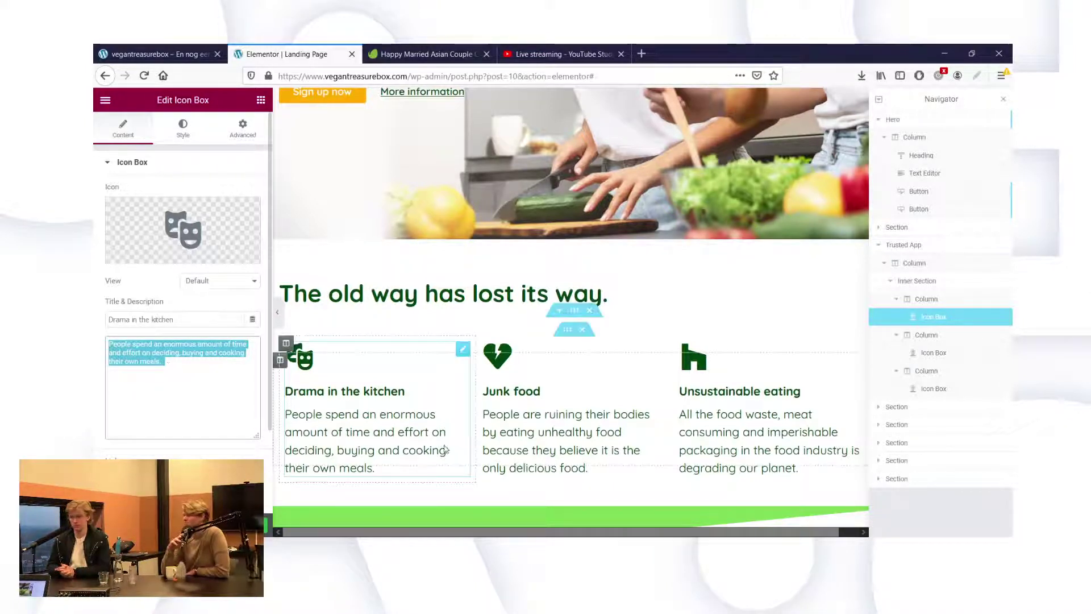
Delete the Junk food box's entire description text.
click(526, 438)
click(183, 128)
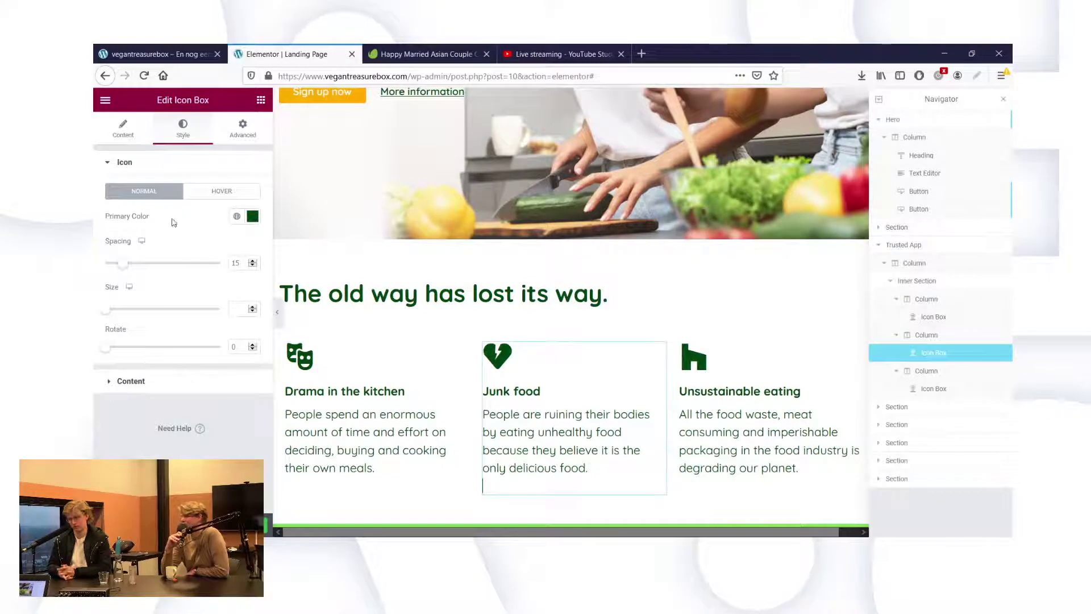
click(122, 128)
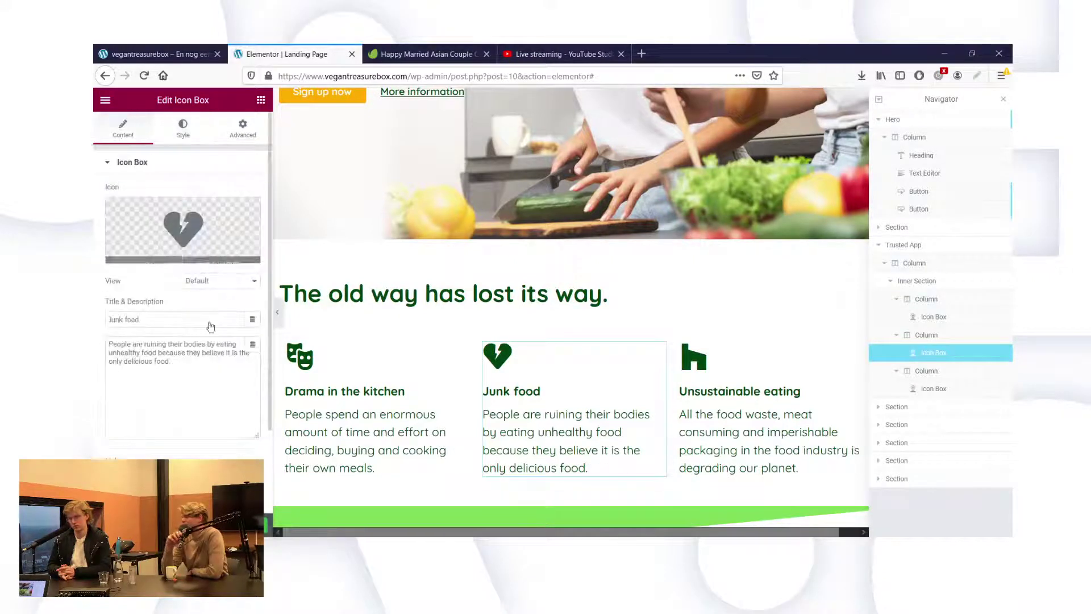
triple_click(200, 367)
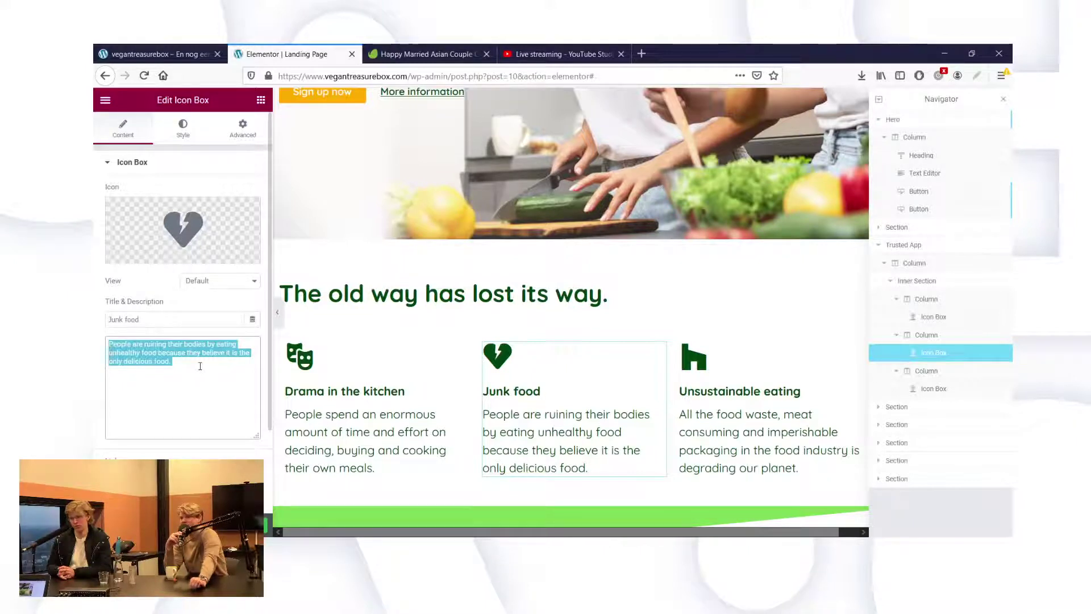
key(BackSpace)
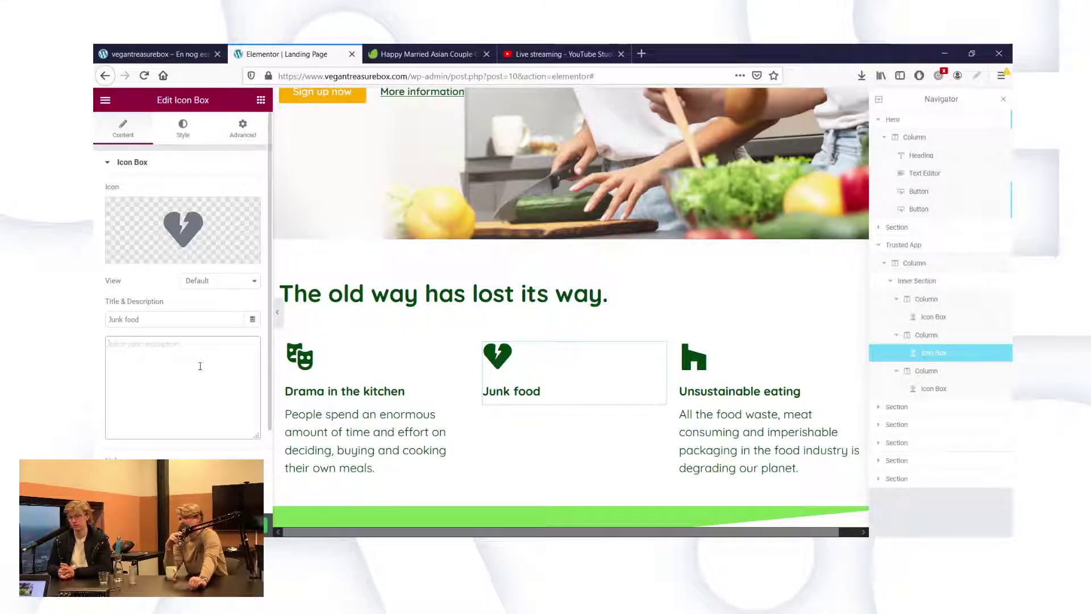
Type 'We all want delicious food, but junk food just leaves you with a junk food hang-over.'.
text(Ju)
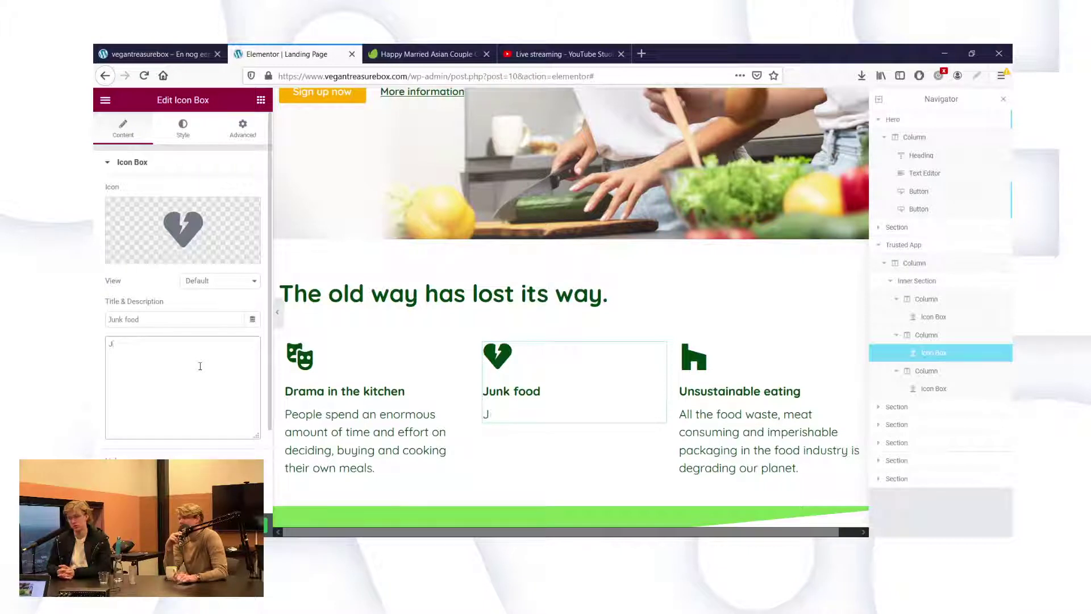
key(BackSpace)
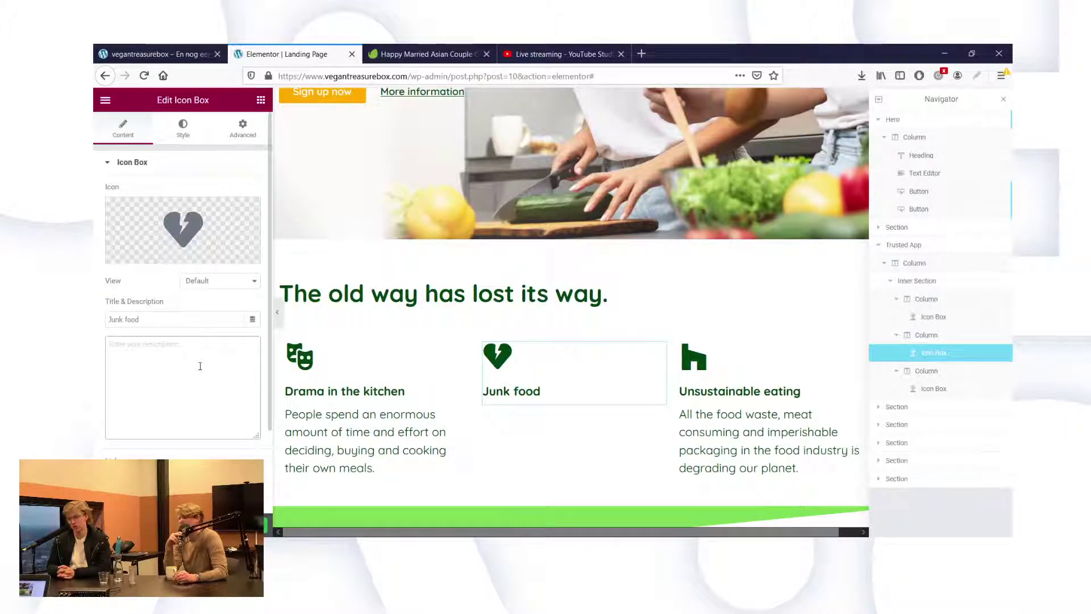
text(We all want)
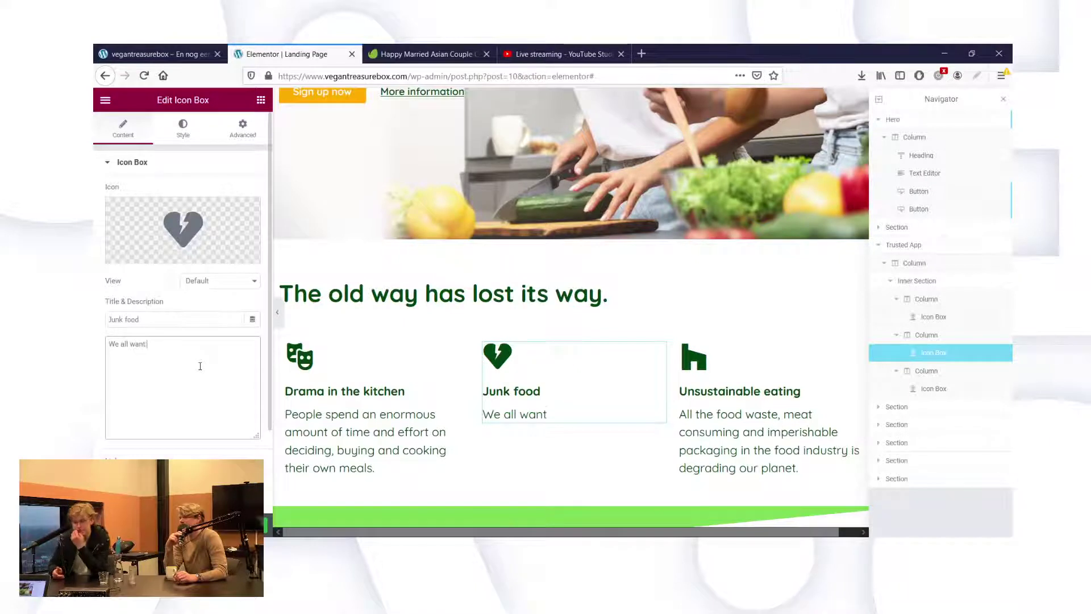
text( delicious l)
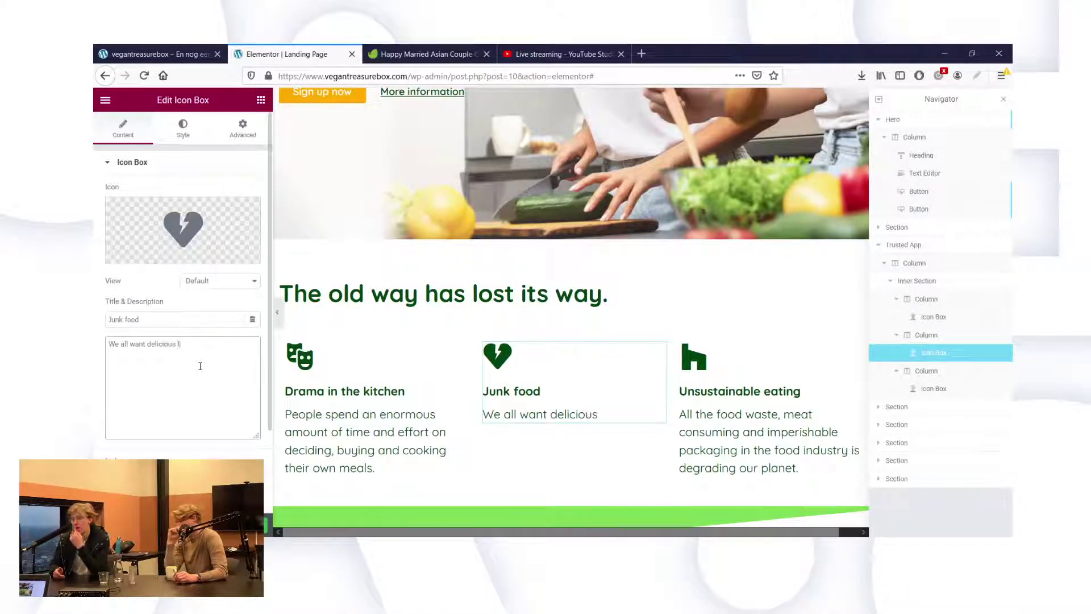
key(BackSpace)
text(food)
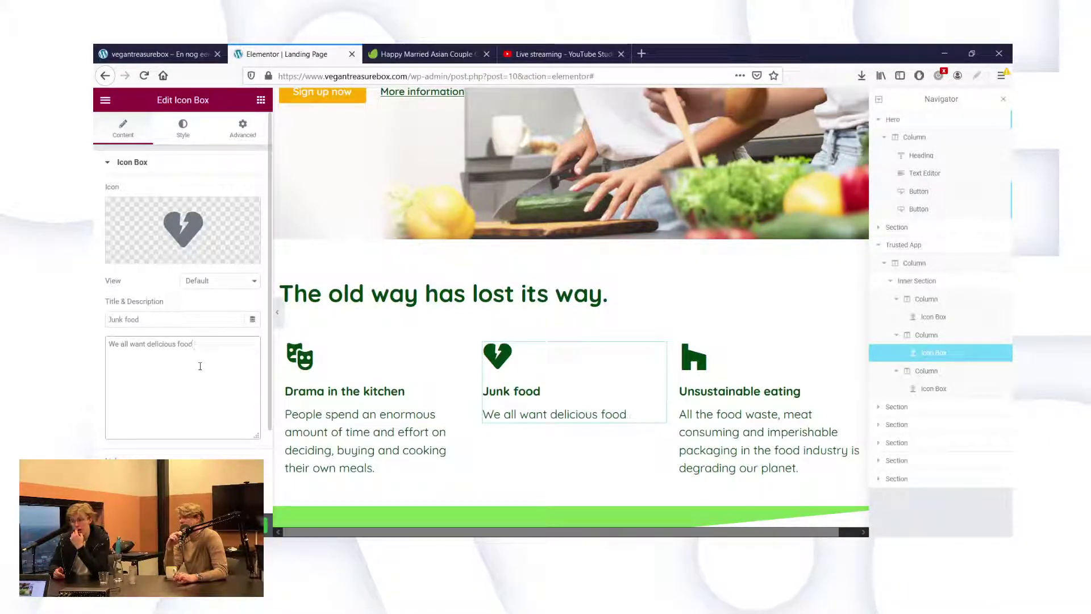
text(, but junk)
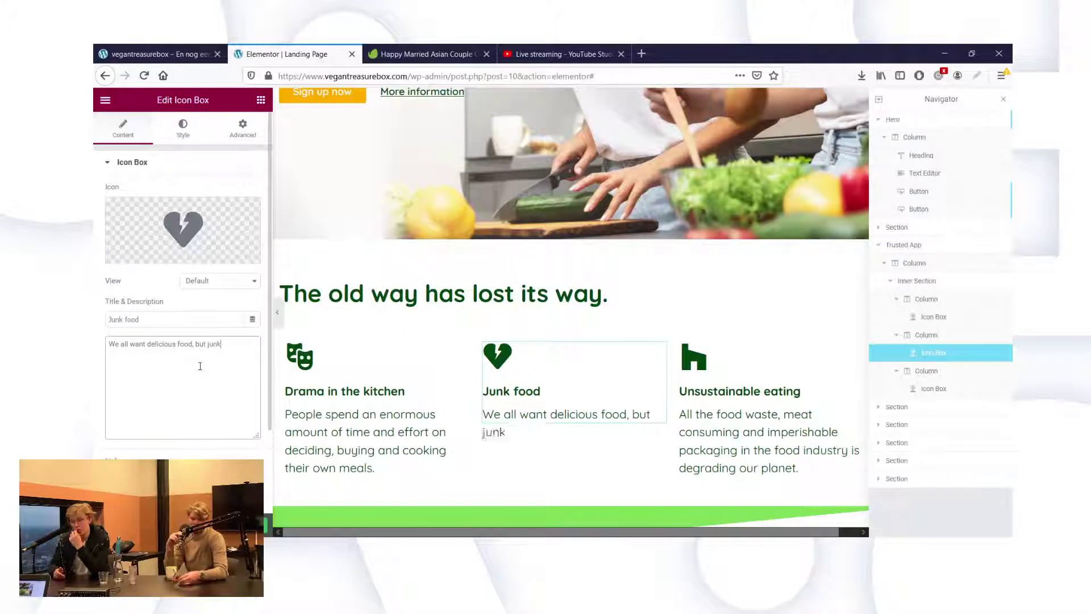
text( food jus)
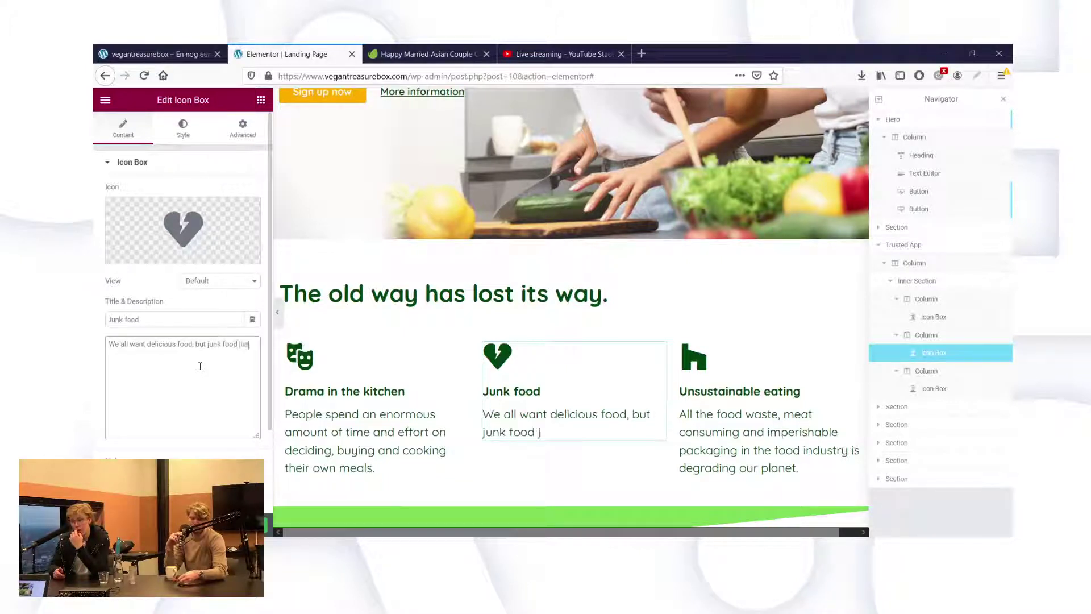
text(t leaves yo)
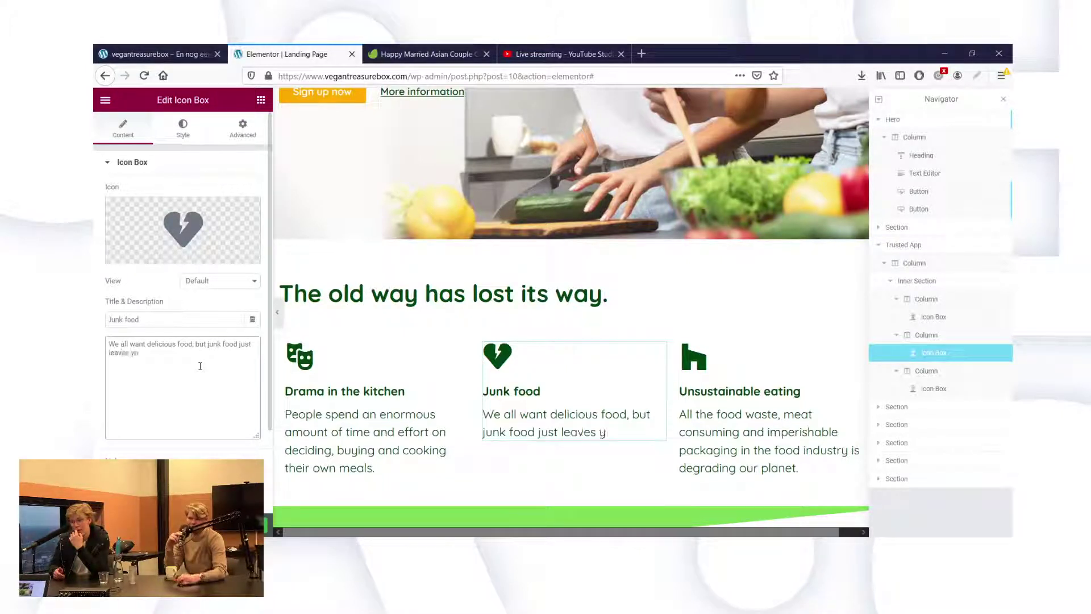
text(u with a ju)
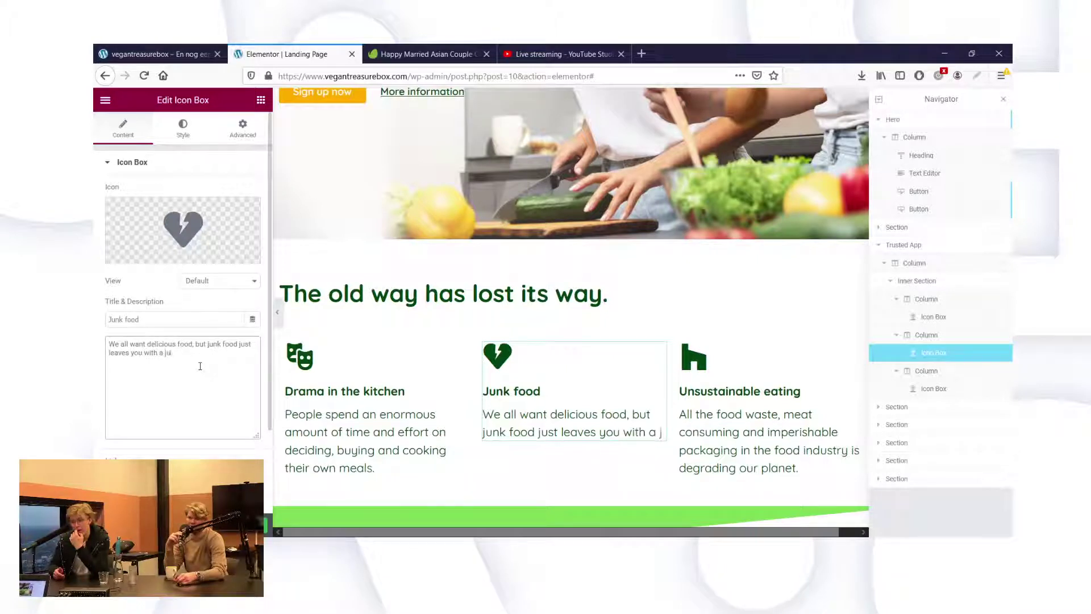
text(nk )
text(food hango)
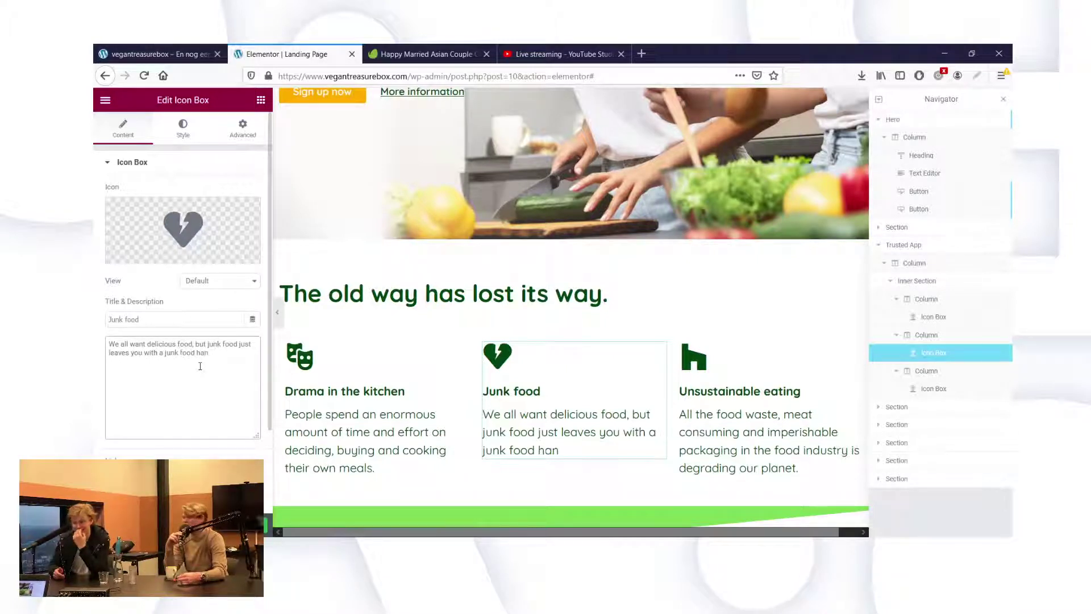
key(BackSpace)
text(-ov)
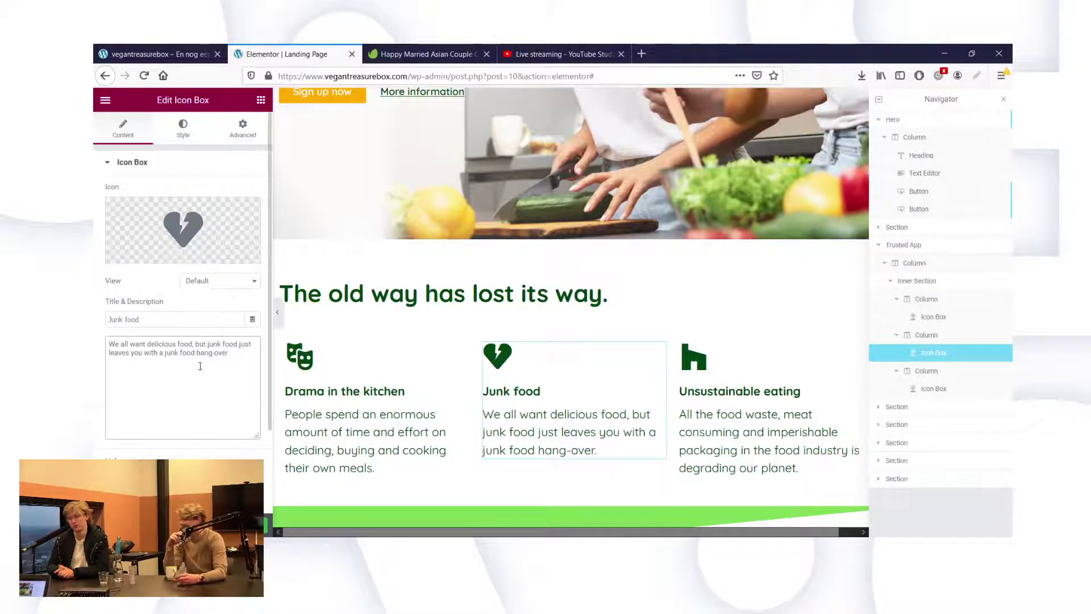
text(er.)
Start it with 'Junk food' and append 'Delicious doesn't have to mean unhealthy anymore.'.
drag(224, 345, 105, 347)
text(Junk)
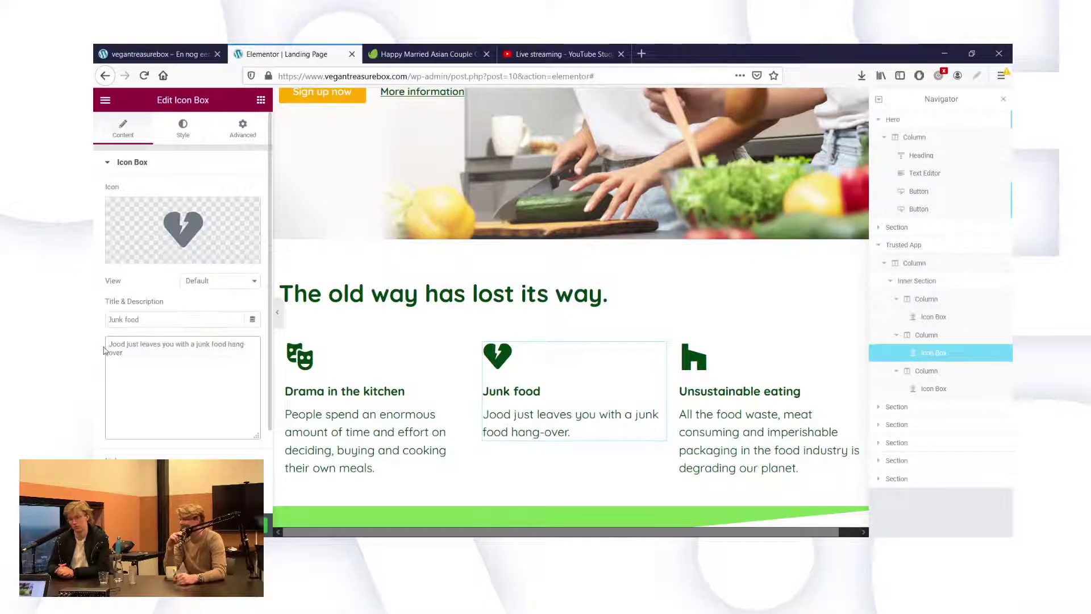
text( f)
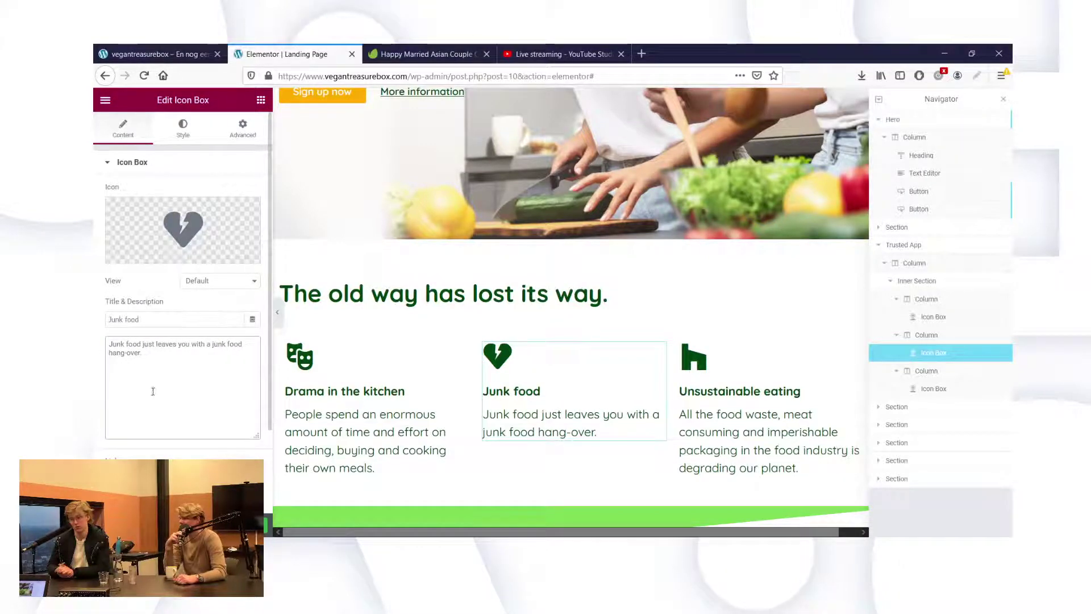
click(168, 356)
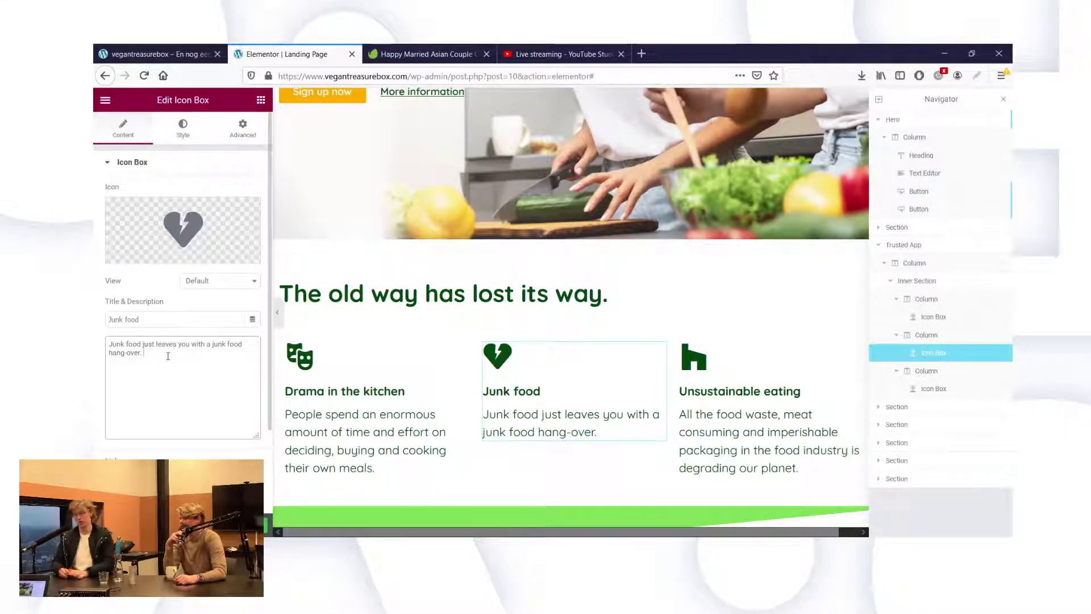
text(Delic)
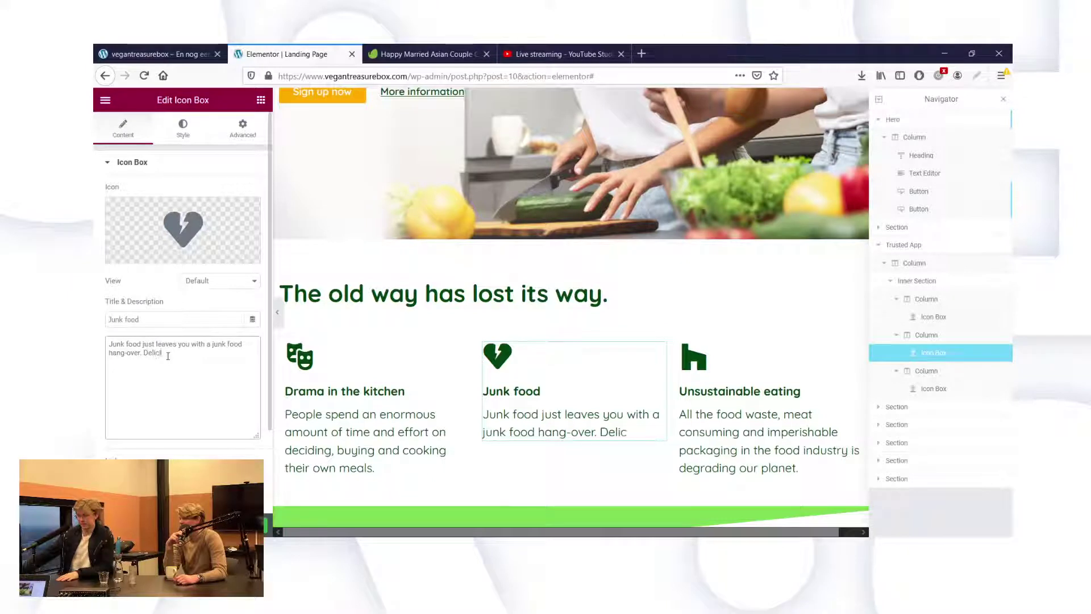
text(ious fg)
key(BackSpace)
key(BackSpace)
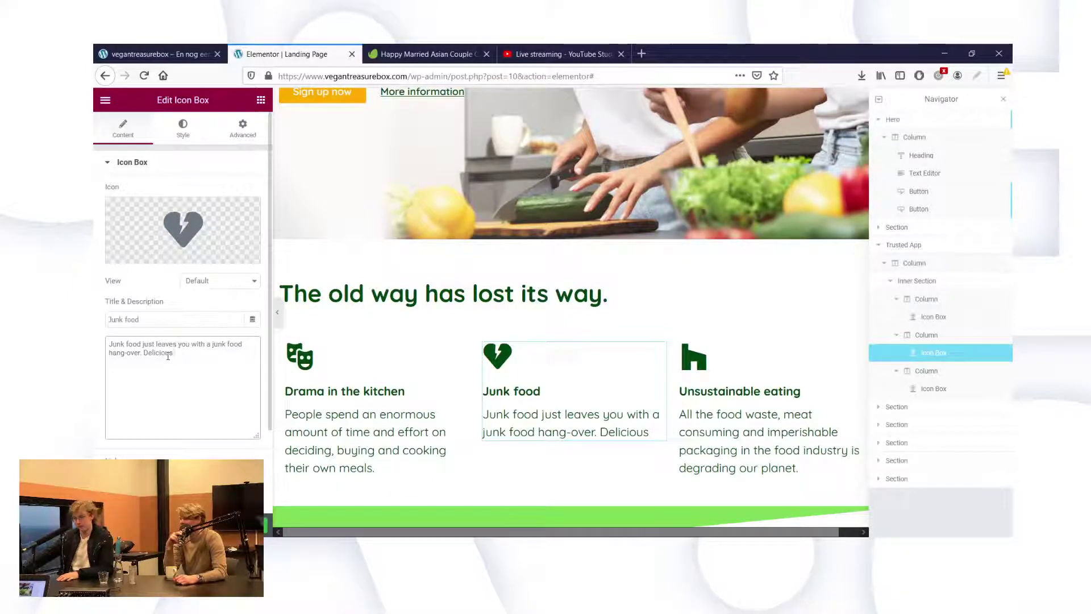
text(doesn)
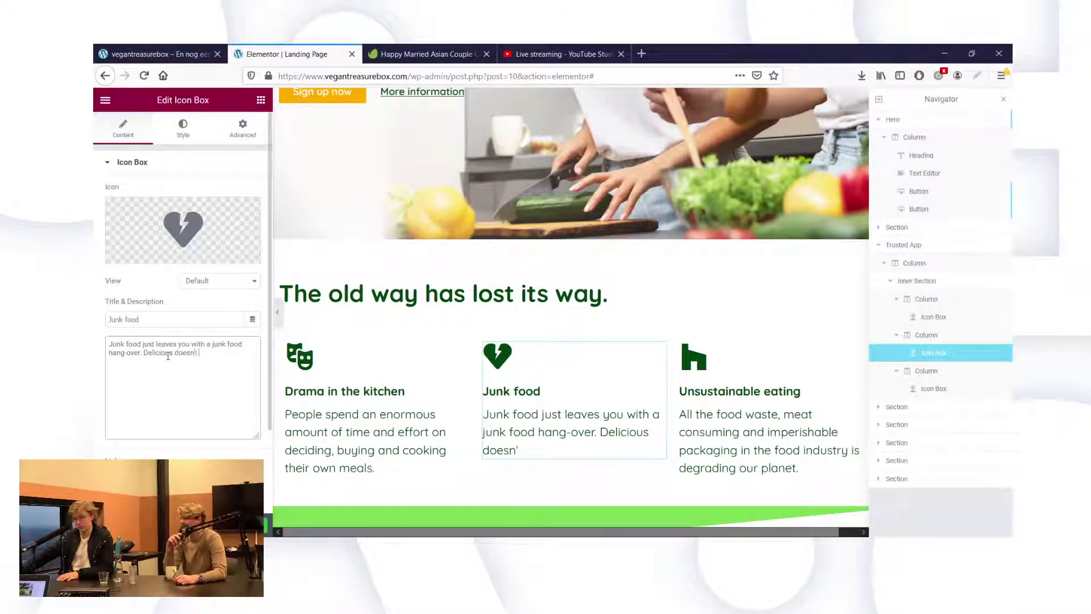
text('t have)
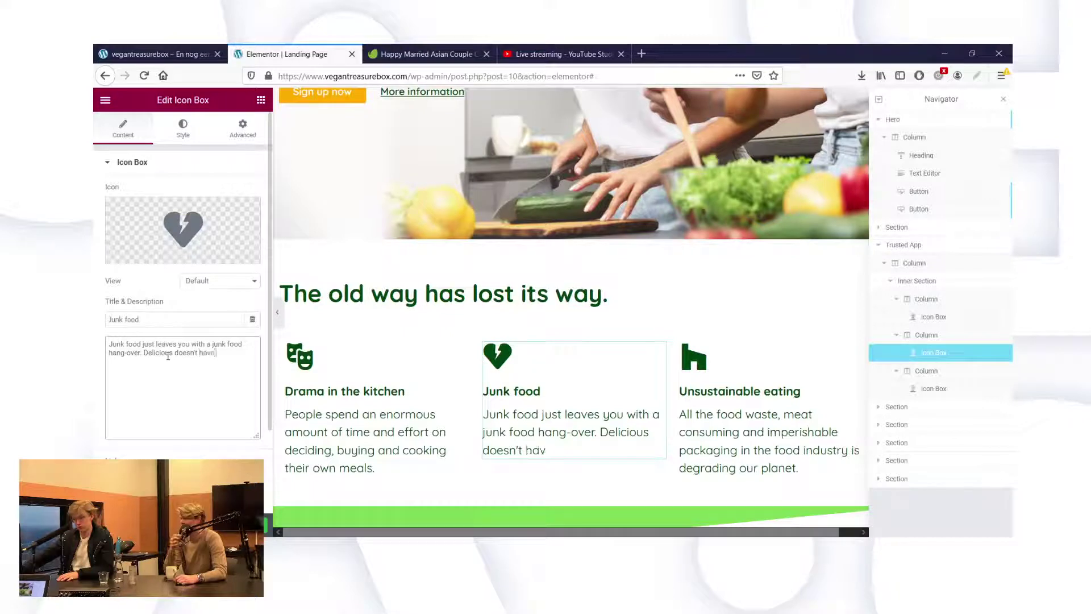
text( to mean un)
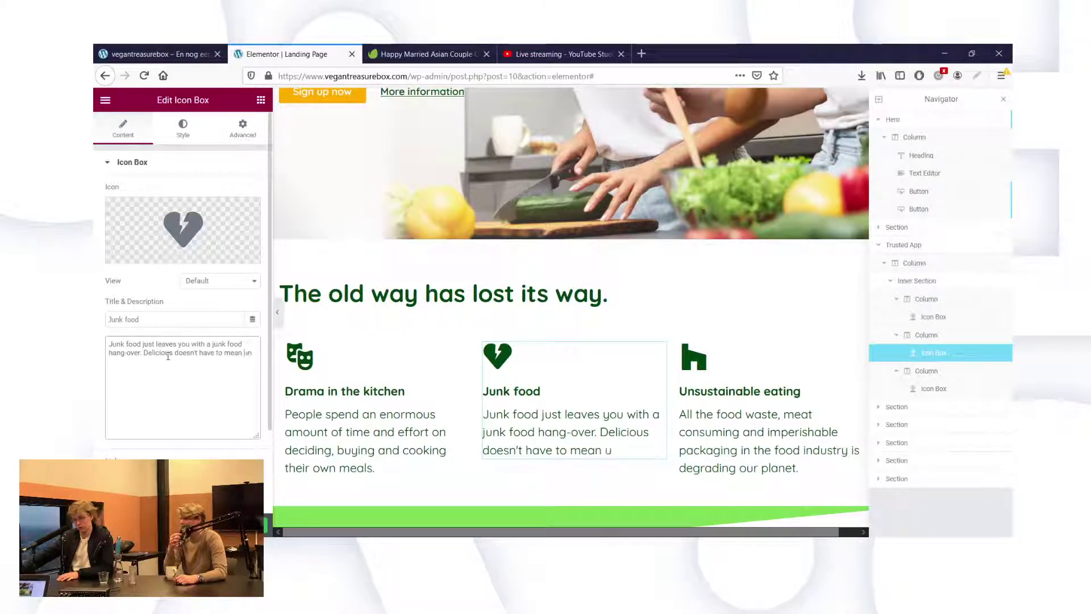
text(healthy anyu)
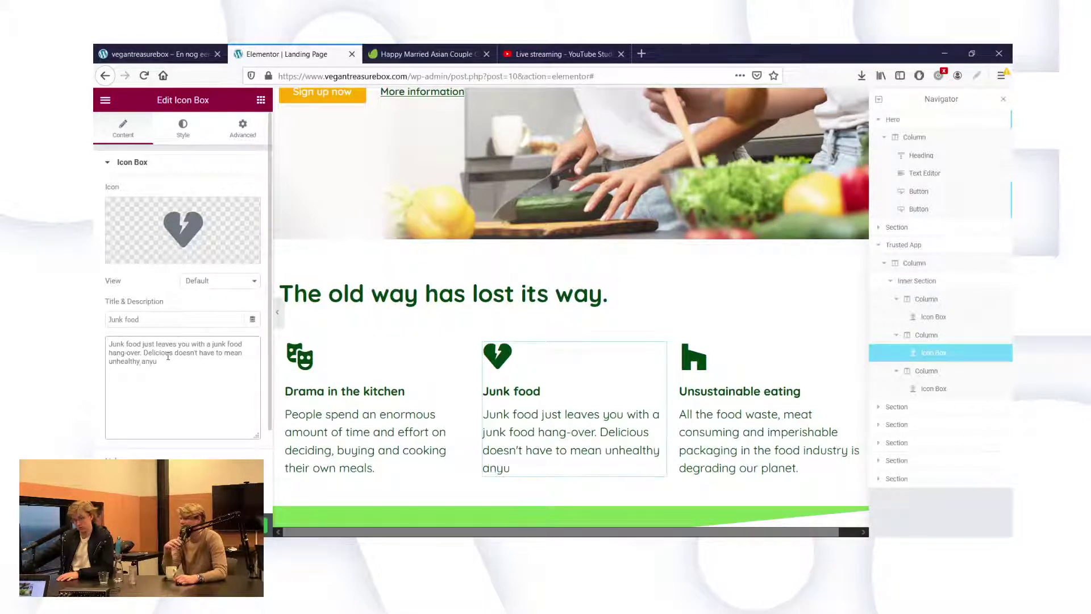
key(BackSpace)
text(more.)
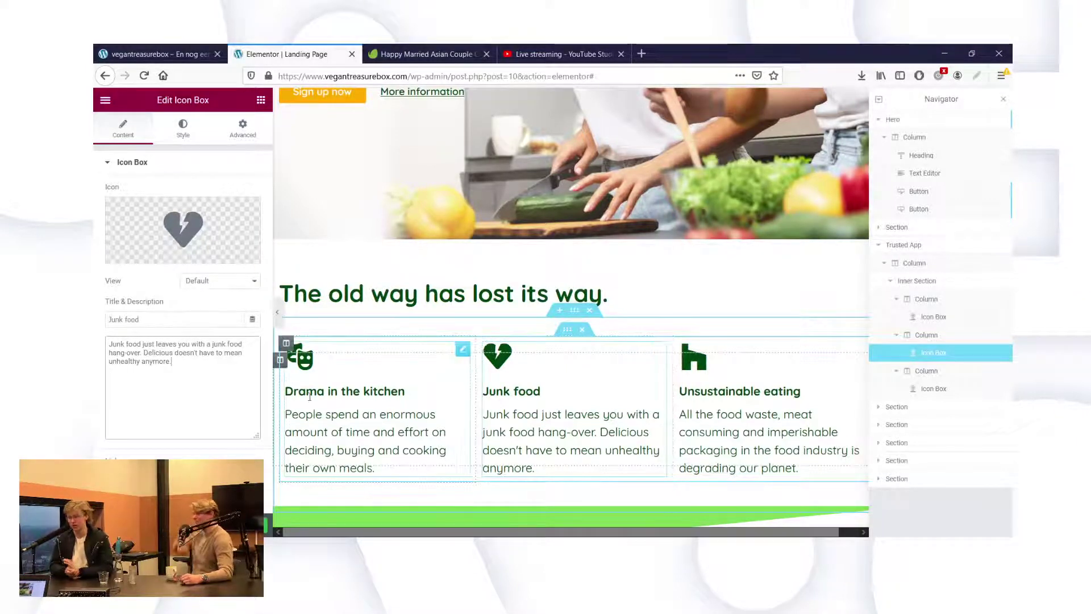
Select the Drama in the kitchen box, then the Unsustainable eating icon box.
click(348, 426)
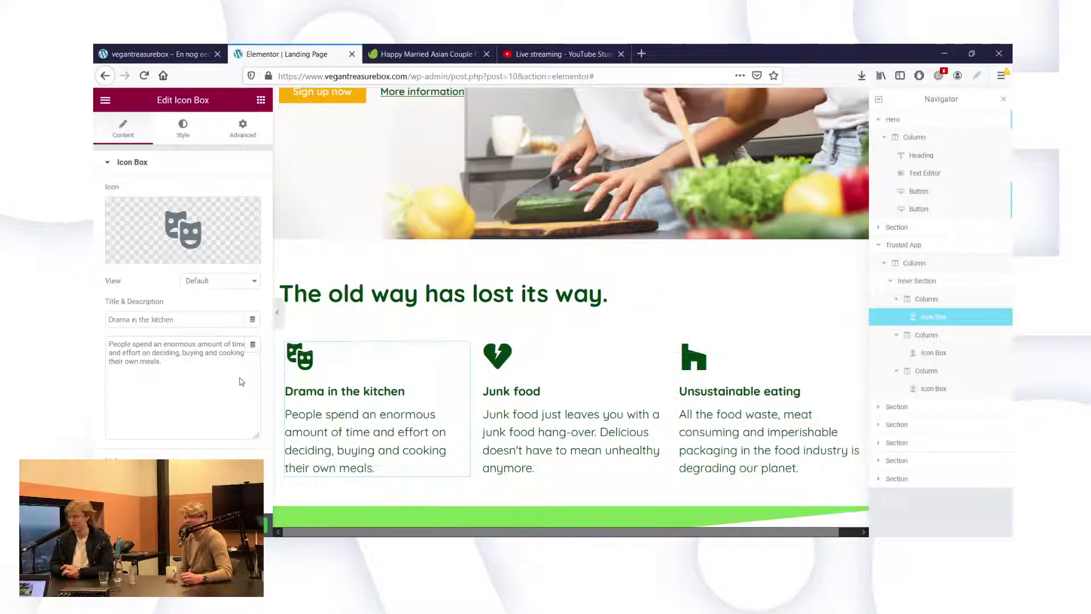
click(780, 437)
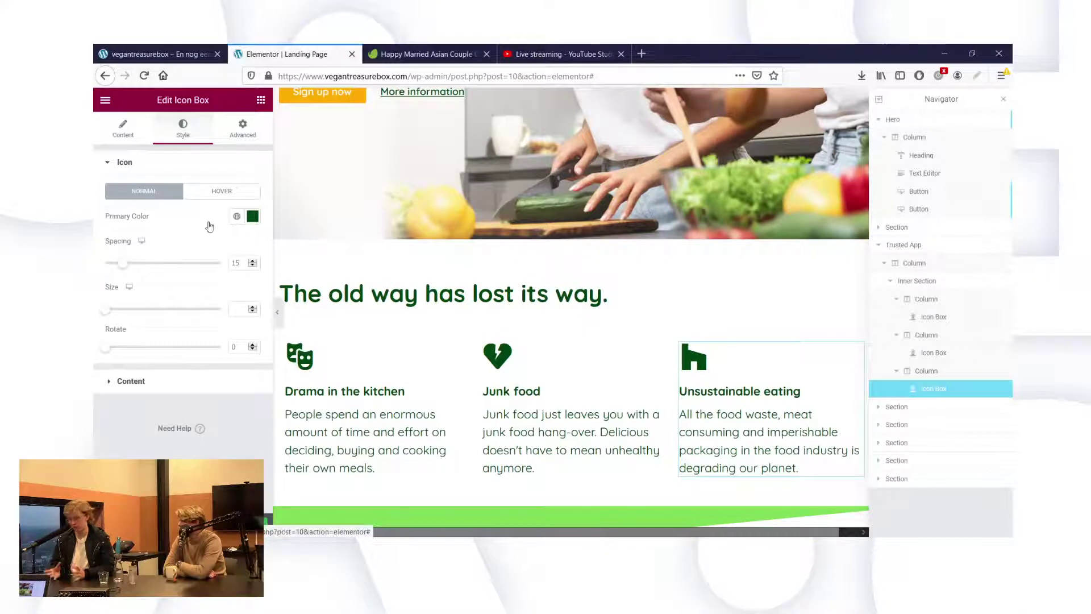
Select the Unsustainable eating description and restore it after an accidental overwrite.
click(123, 128)
triple_click(224, 402)
key(ctrl+c)
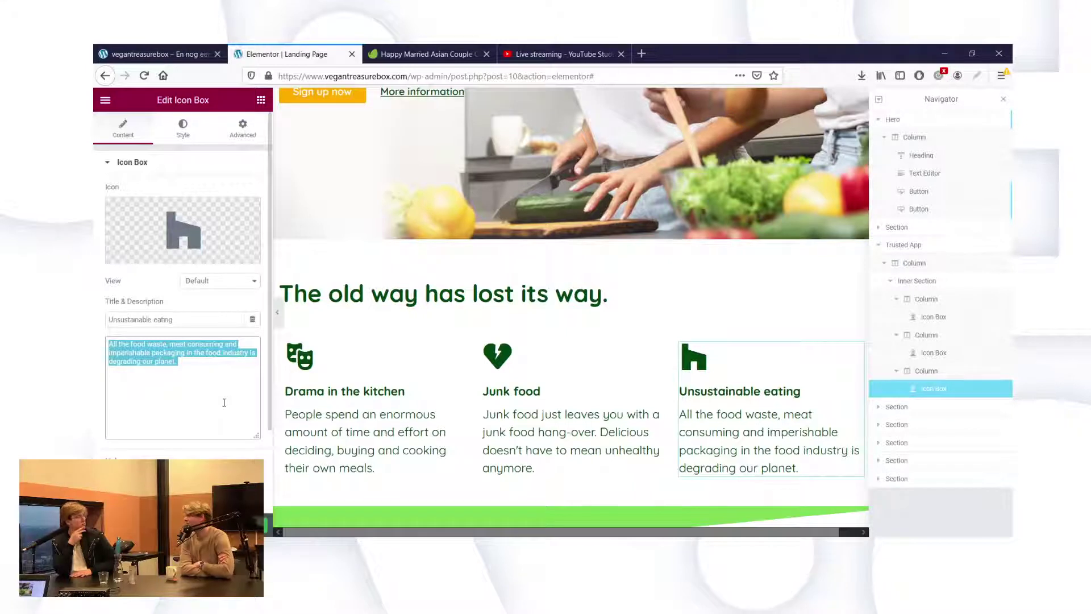
text(Cowa)
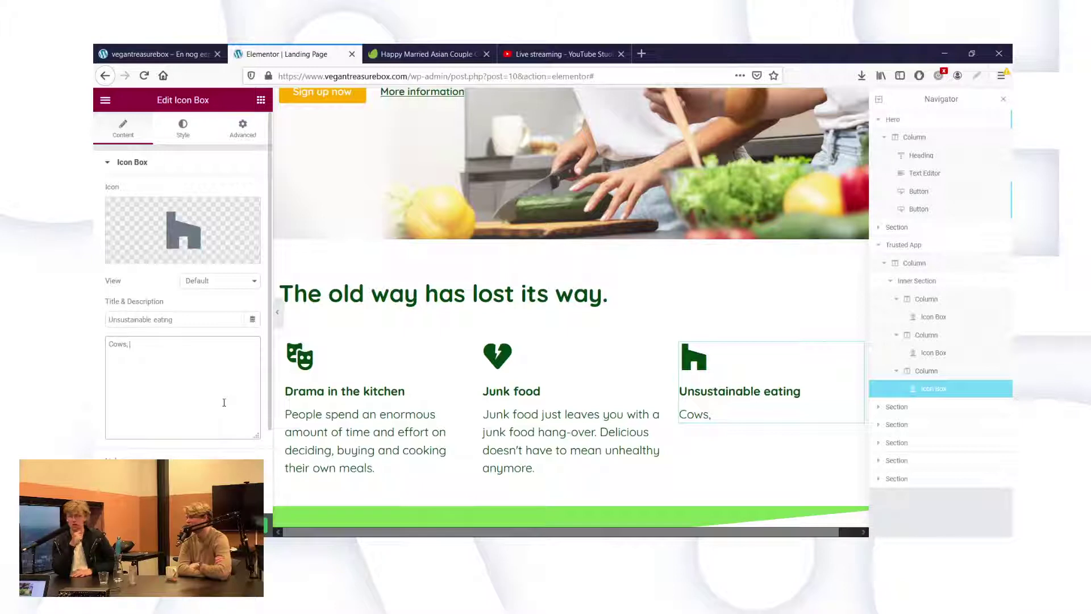
key(ctrl+a)
key(ctrl+v)
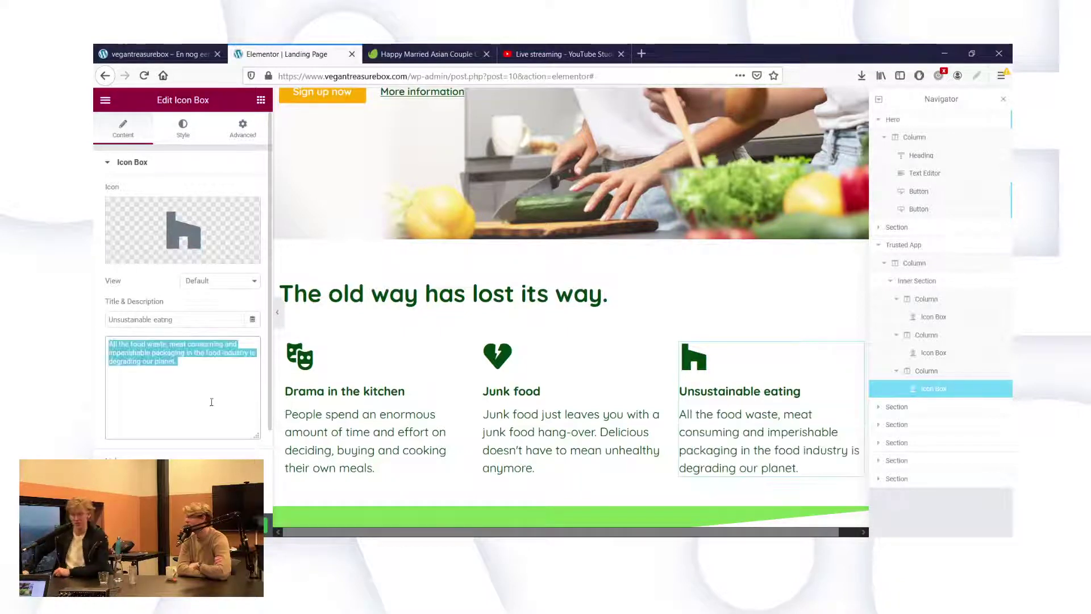
click(211, 402)
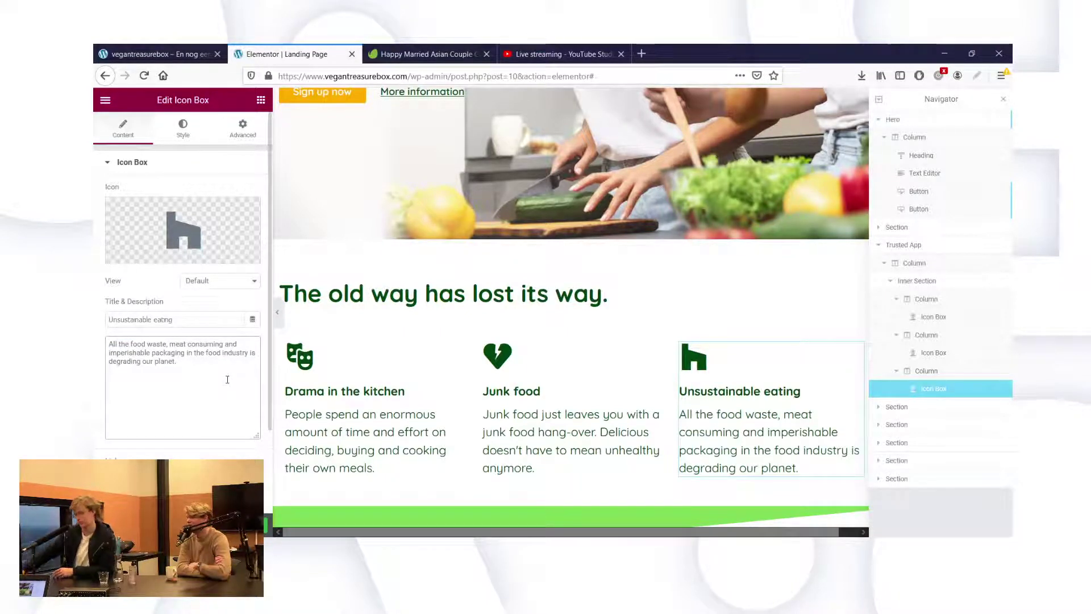
Add a new line reading 'Cows and packaging leave quite some waste.'.
key(Return)
key(Return)
text(C)
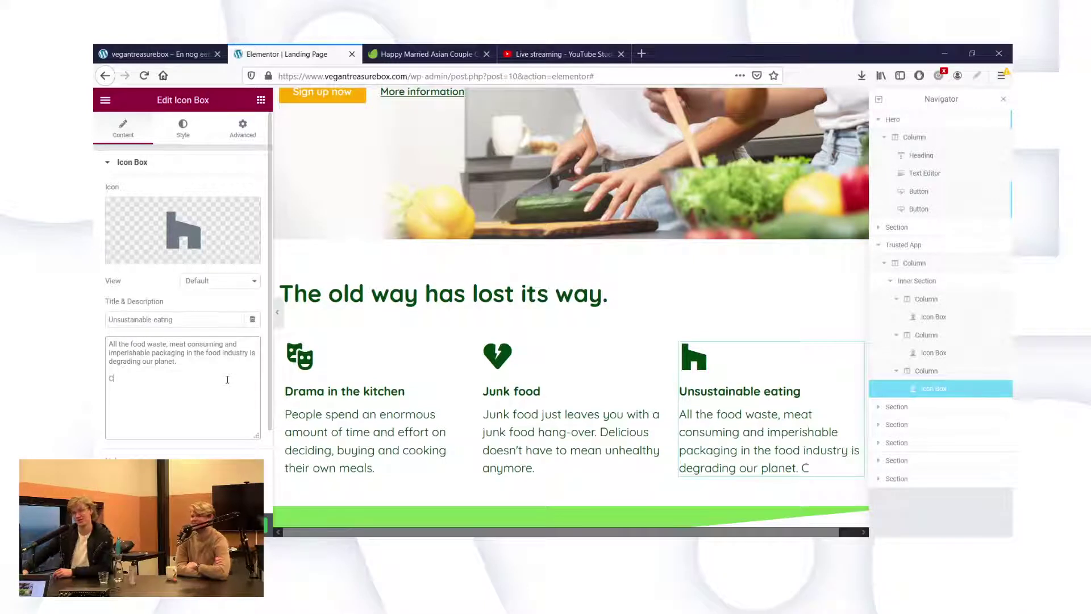
text(ows)
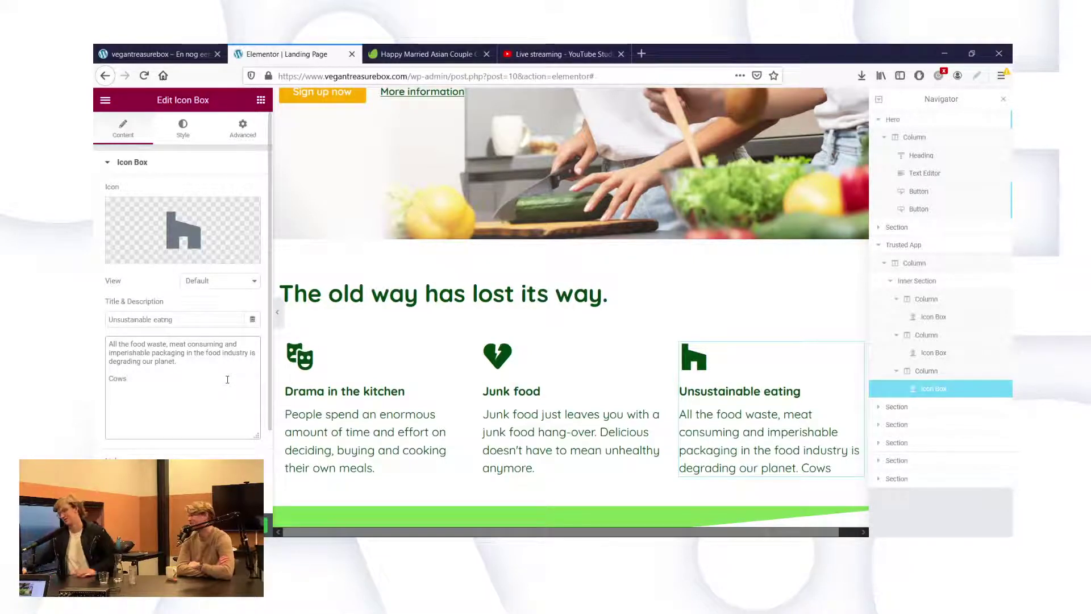
text(,)
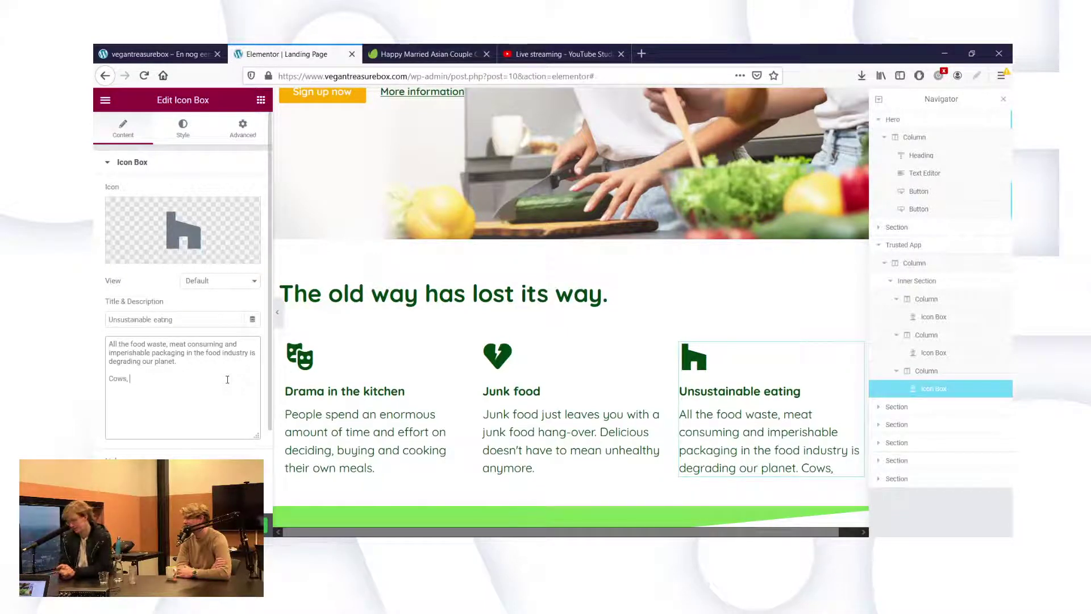
key(BackSpace)
key(BackSpace)
text(and packi)
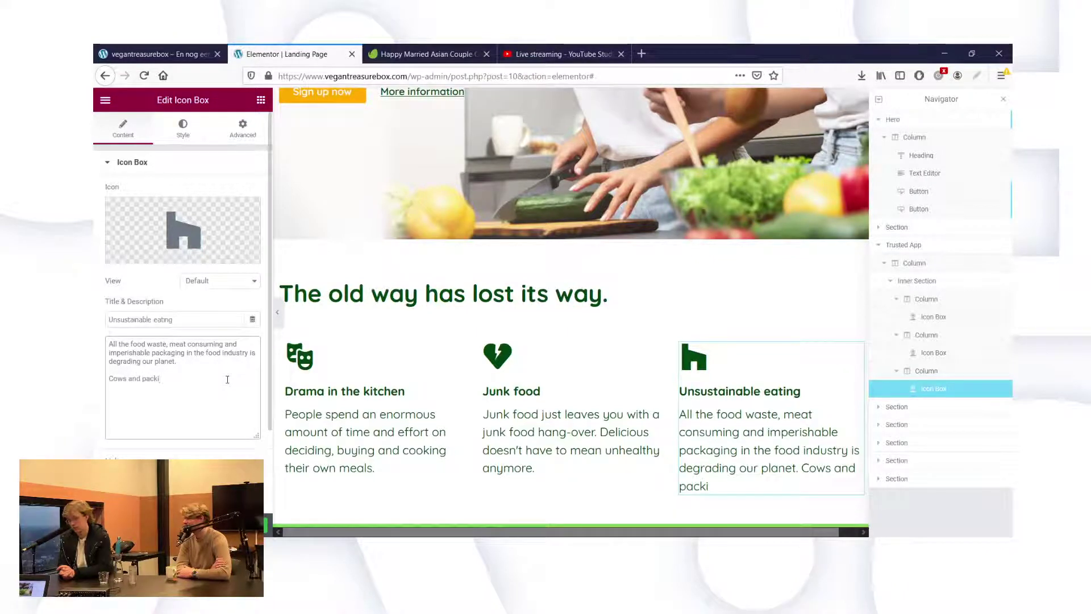
key(BackSpace)
text(aging)
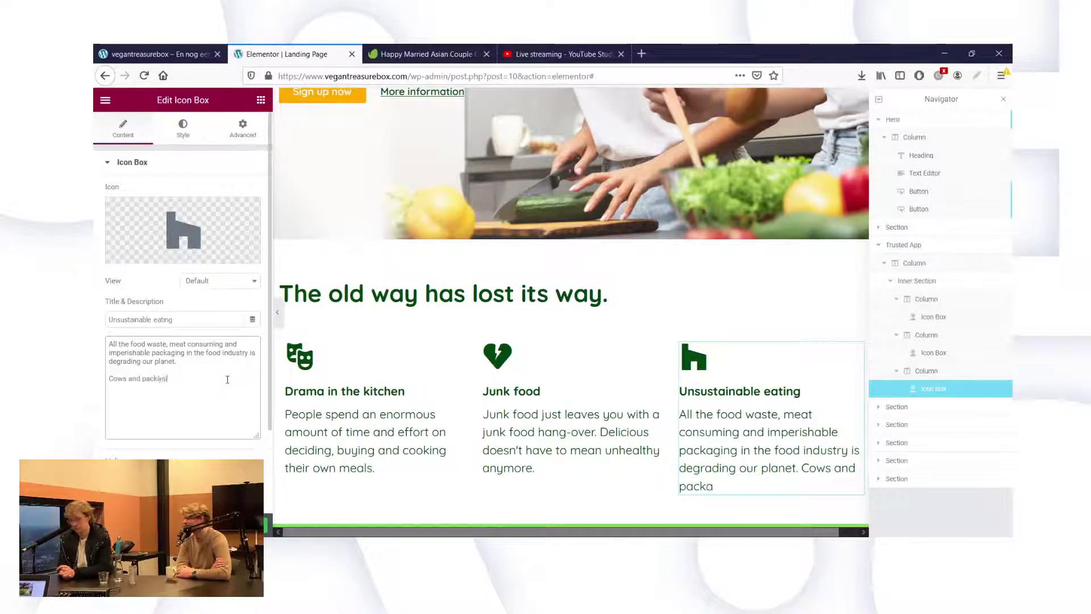
text( leave)
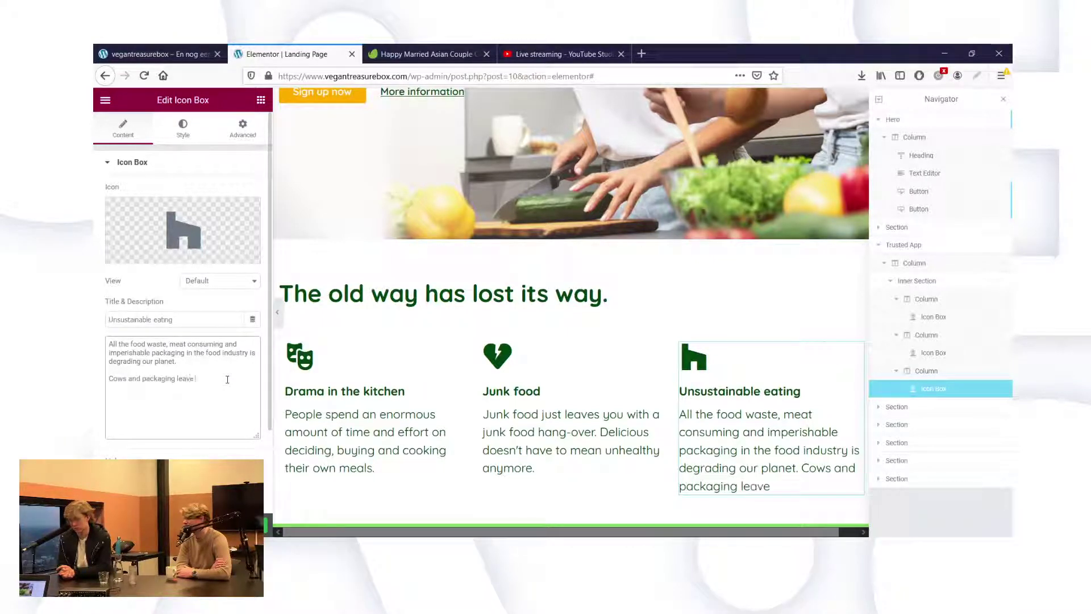
text( quite some)
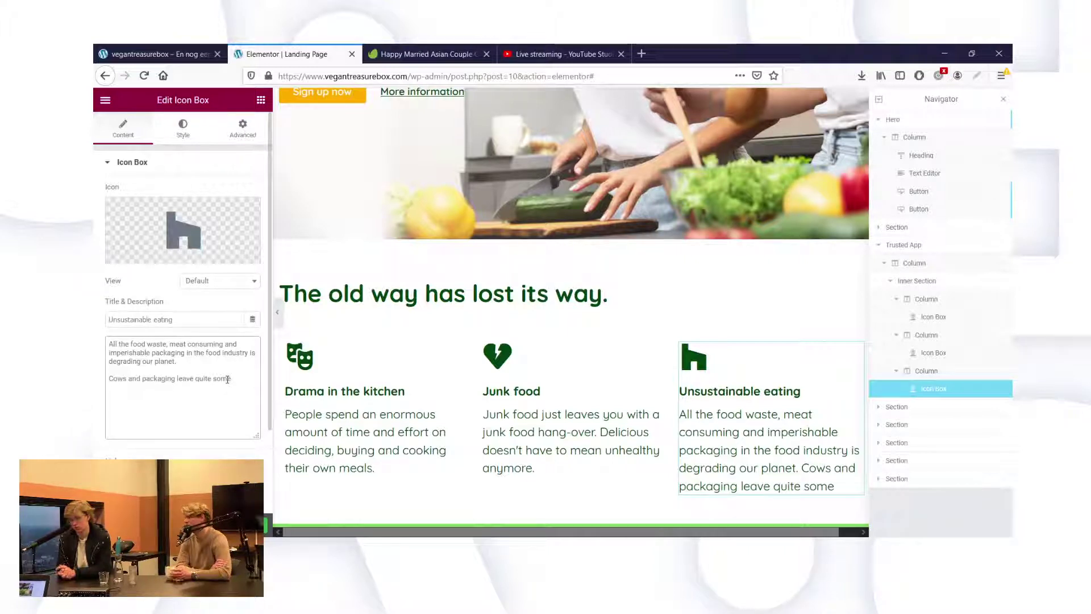
text( waste)
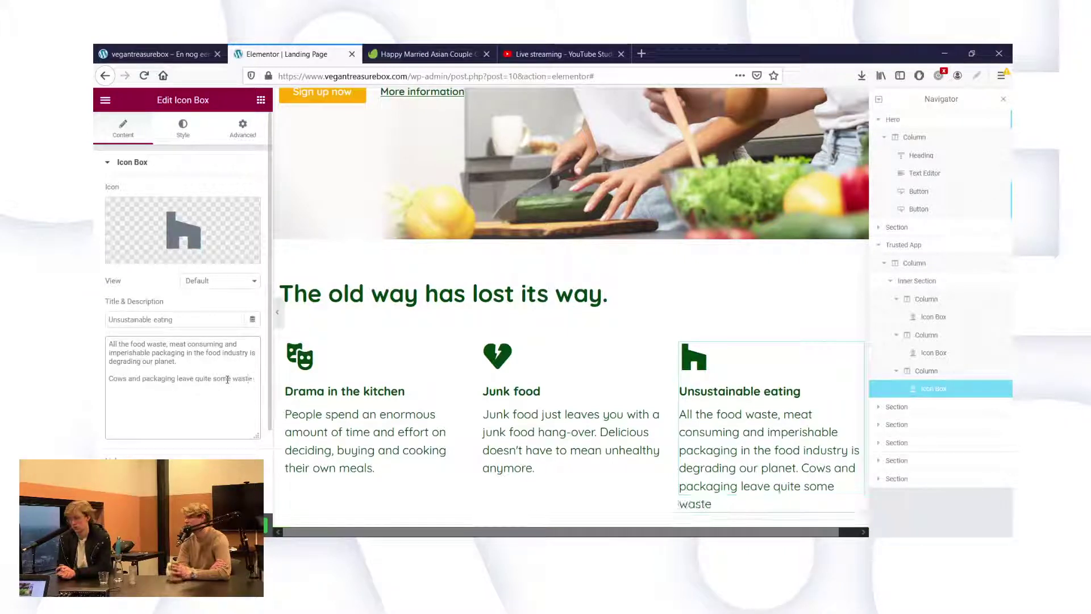
text(.)
Delete the original first paragraph and add 'Carrots don't. Trust us.' after the waste sentence.
drag(207, 364, 108, 344)
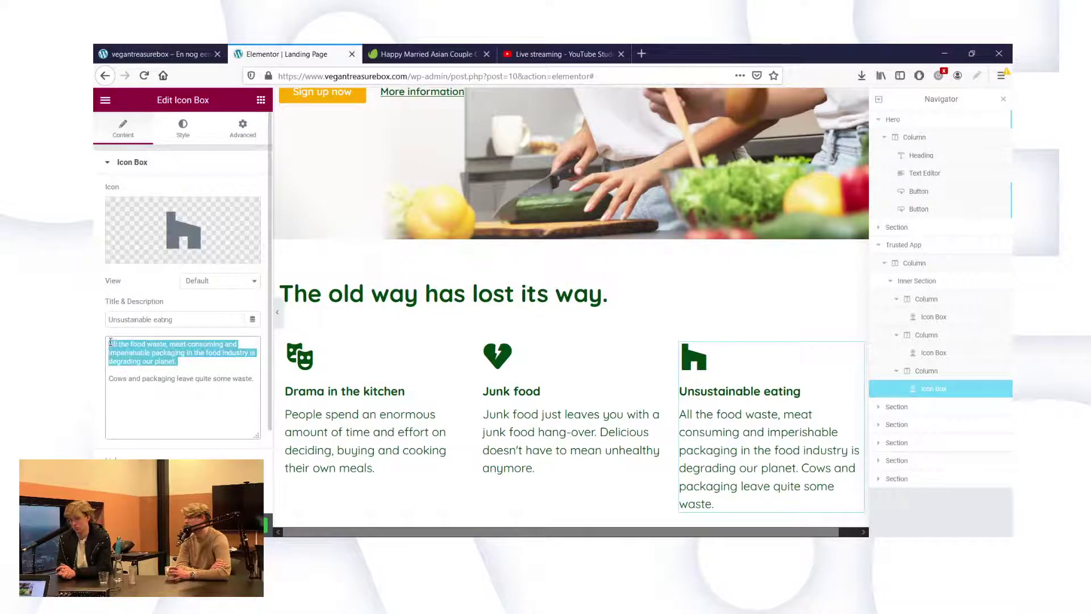
key(Delete)
key(Delete)
key(Delete)
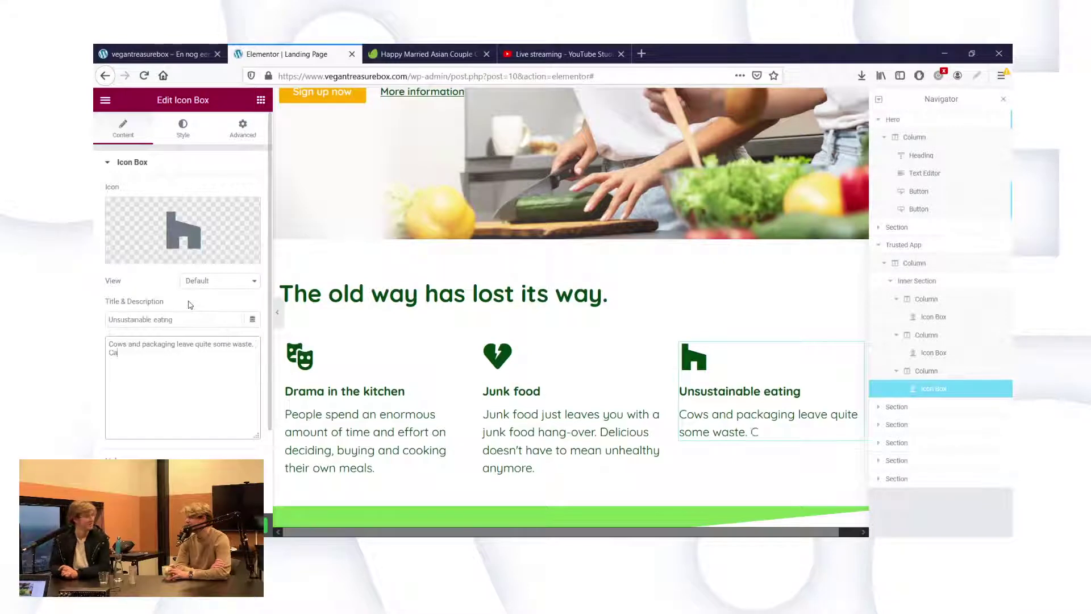
text(rrots don)
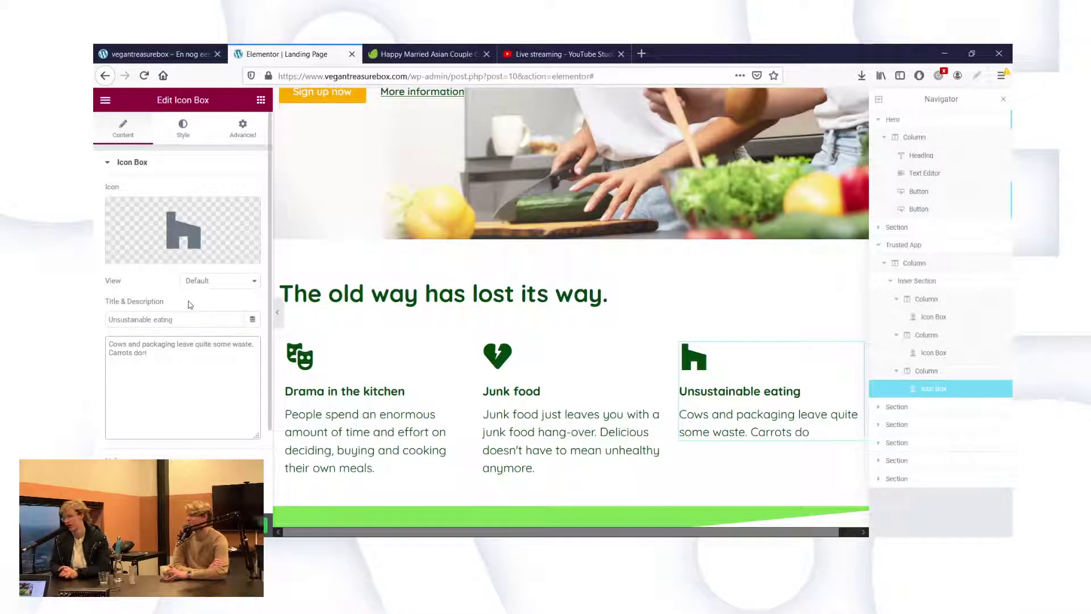
text('t. )
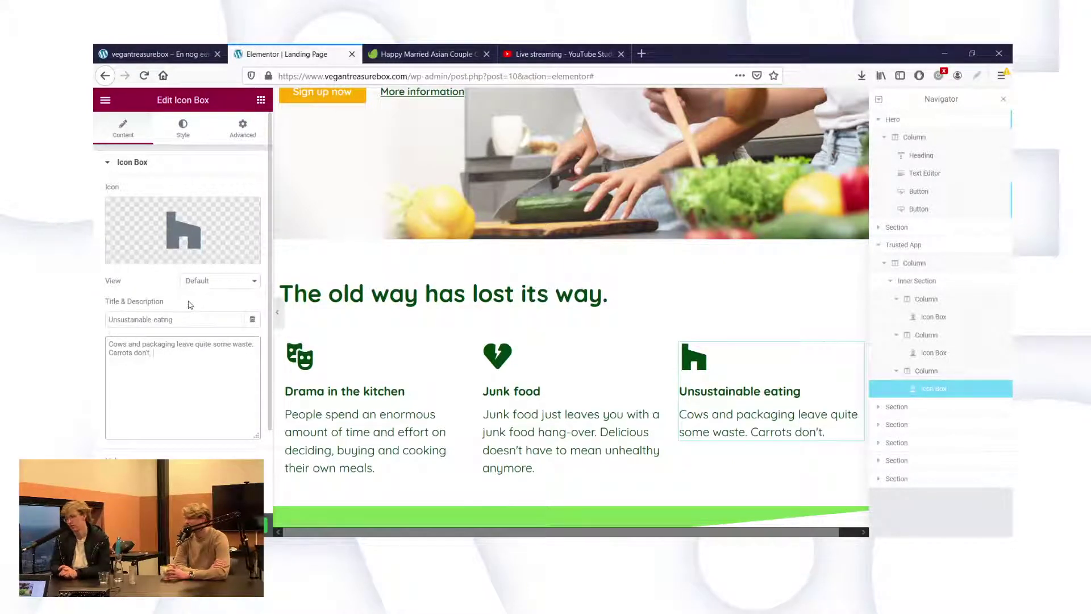
text(Trust us.)
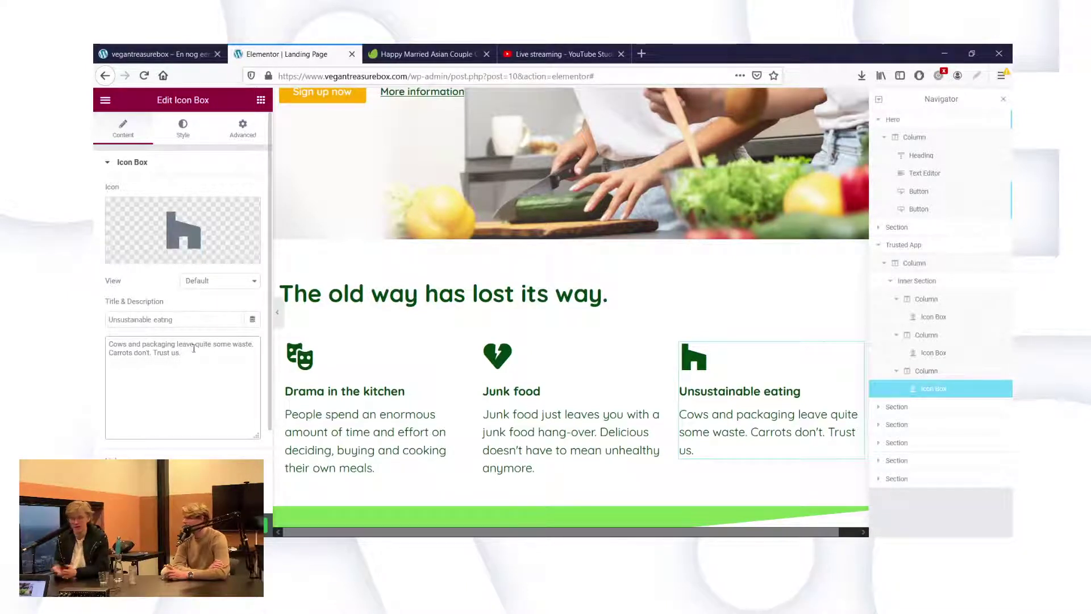
Replace 'Trust us.' with 'Bam, from unsustainable to sustainable eating.'.
drag(185, 359, 154, 362)
key(BackSpace)
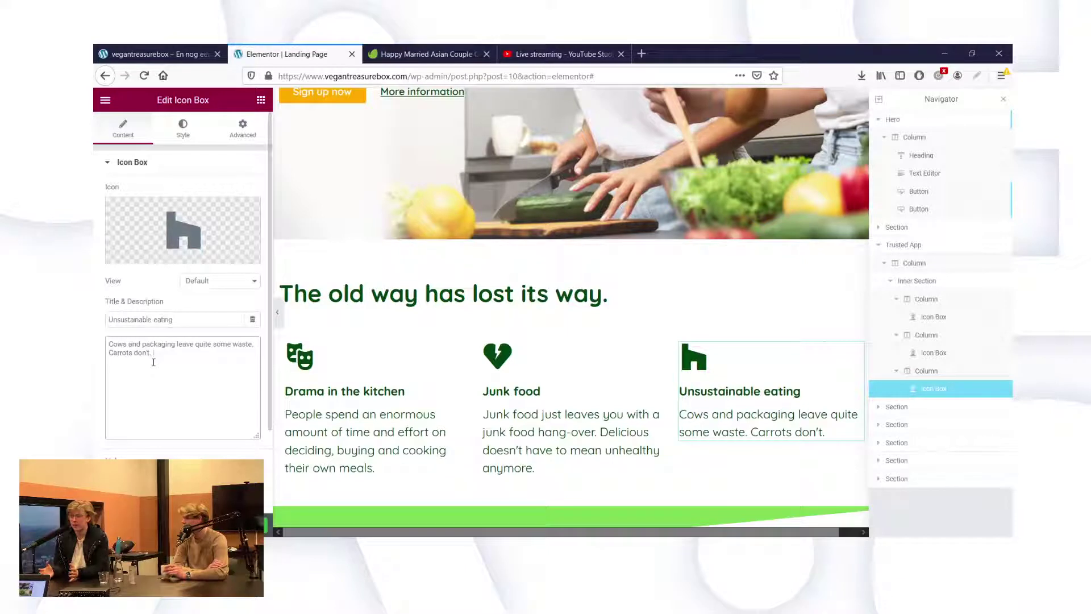
text(BA)
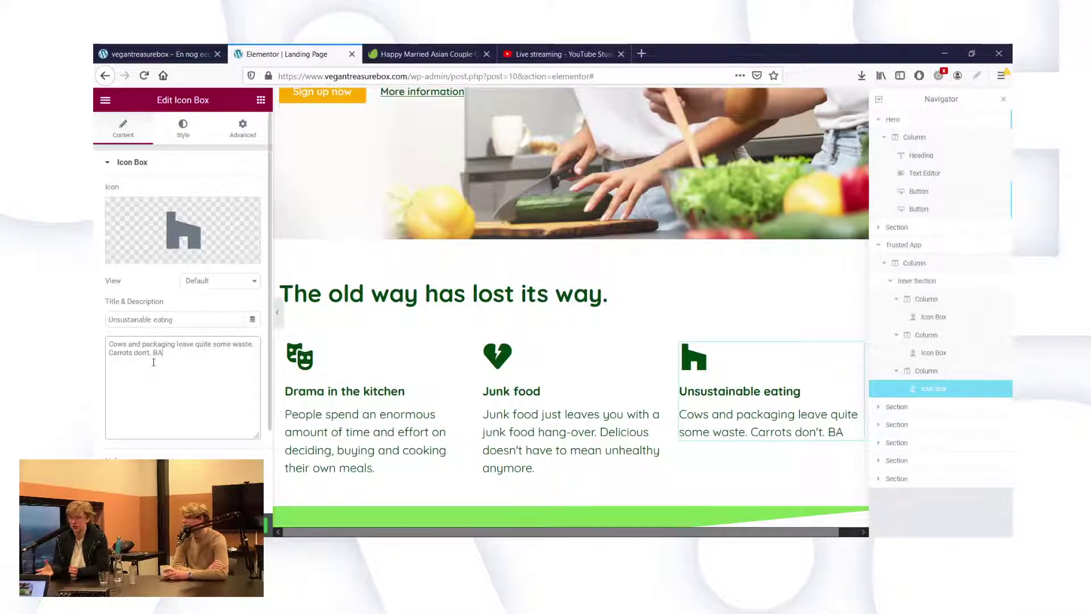
key(BackSpace)
text(am, tha)
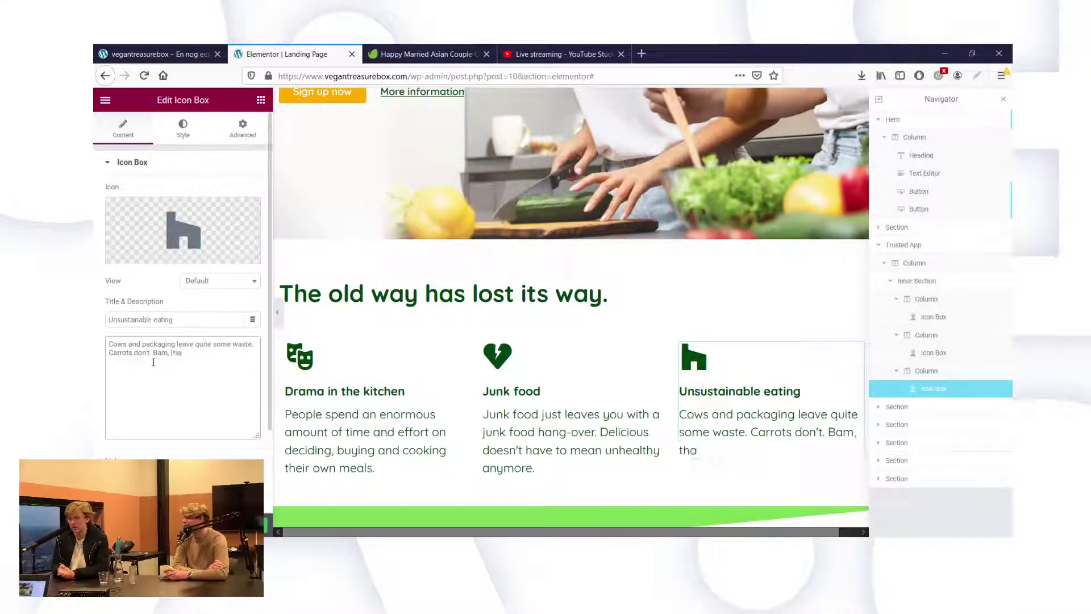
text(t's)
key(BackSpace)
key(BackSpace)
key(BackSpace)
key(BackSpace)
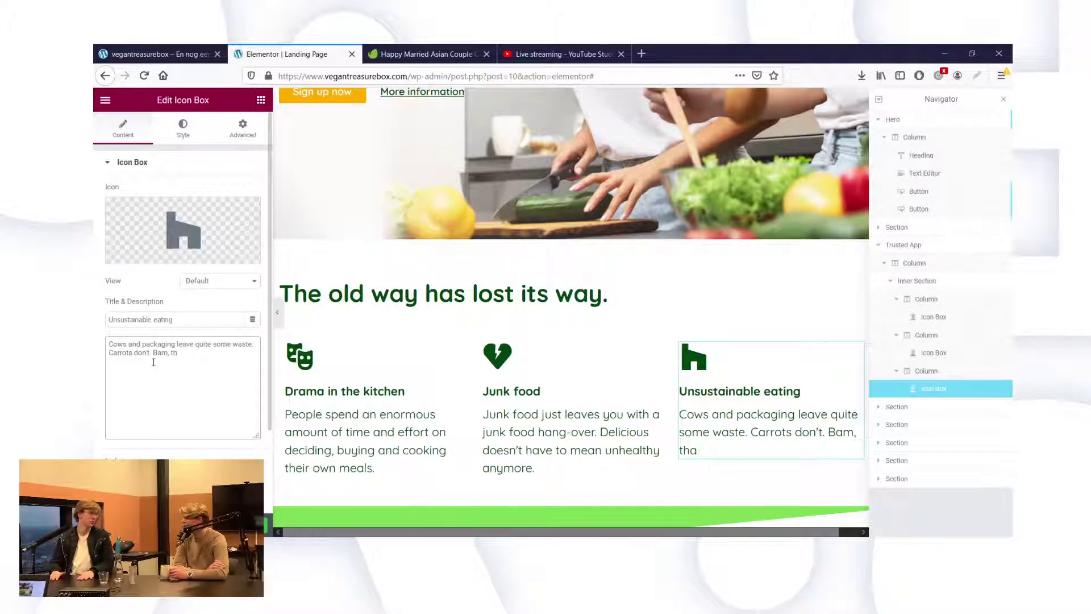
key(BackSpace)
key(BackSpace)
text(f)
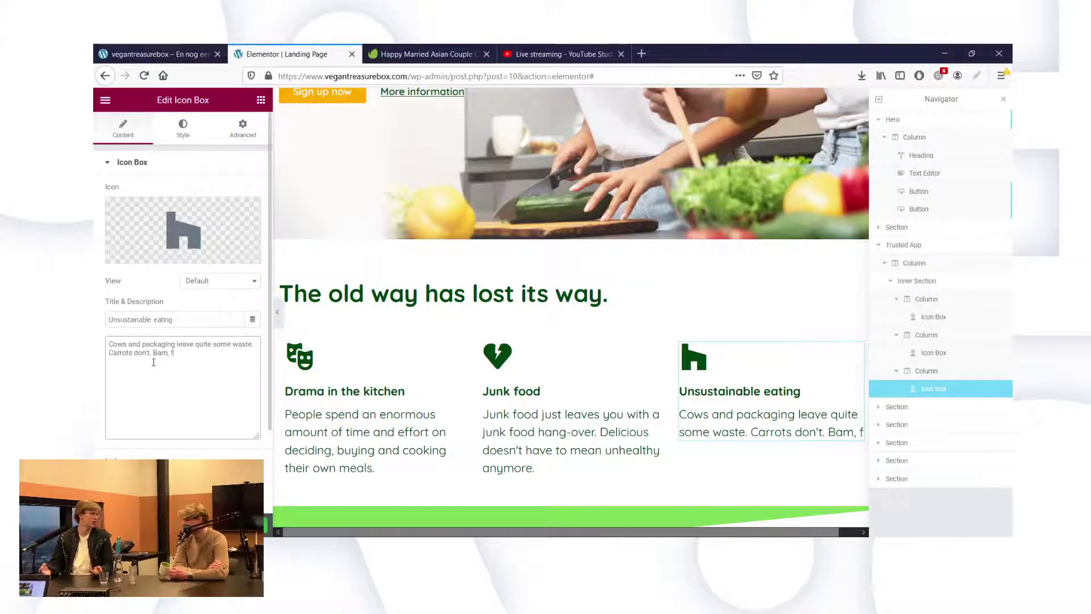
text(rom unsustai)
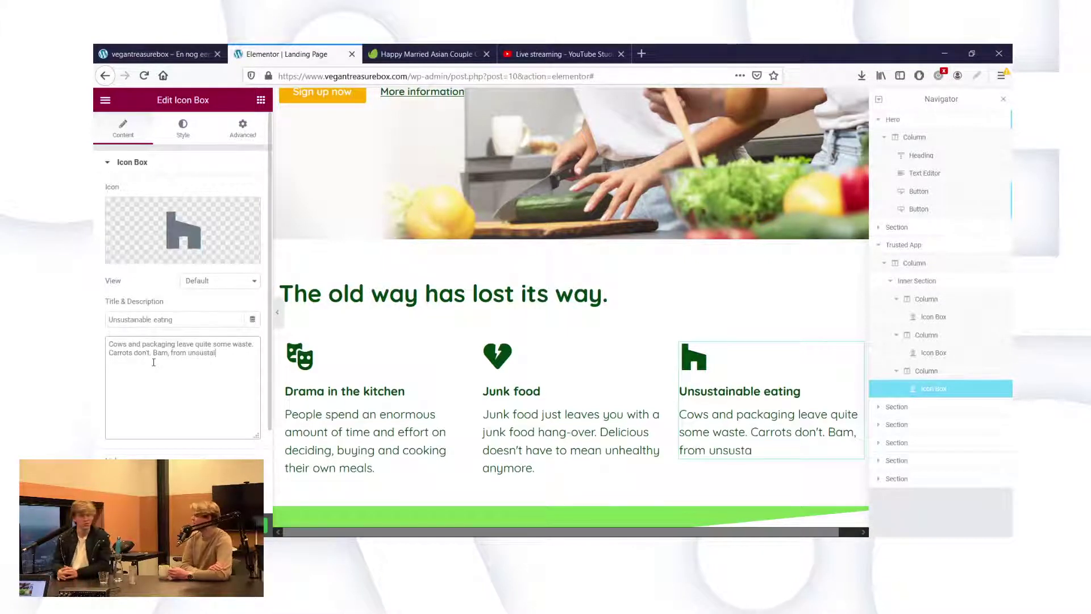
text(n)
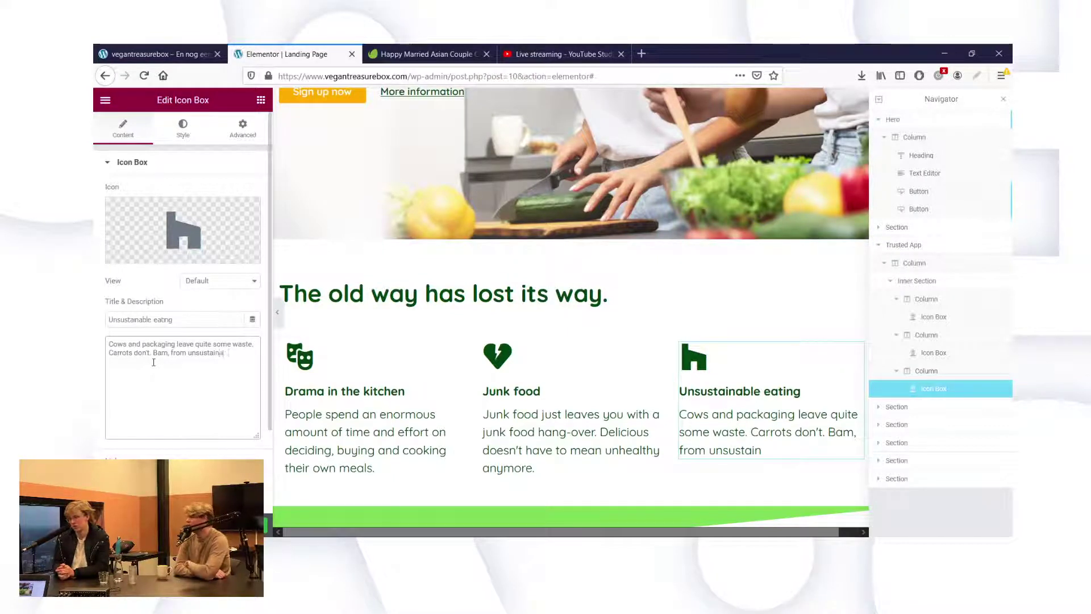
text(able to susta)
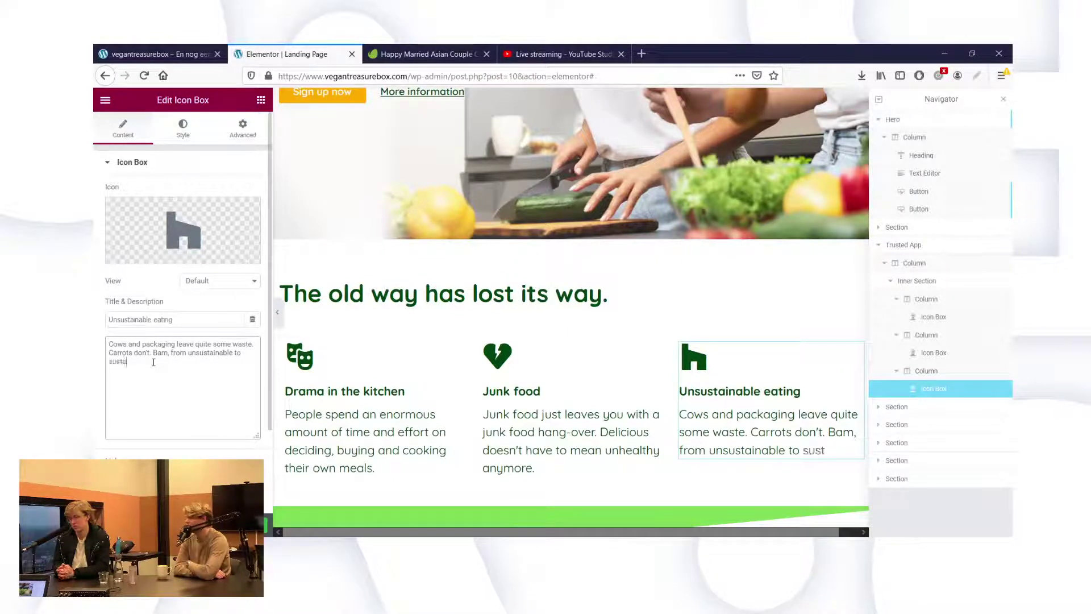
text(inable eatin)
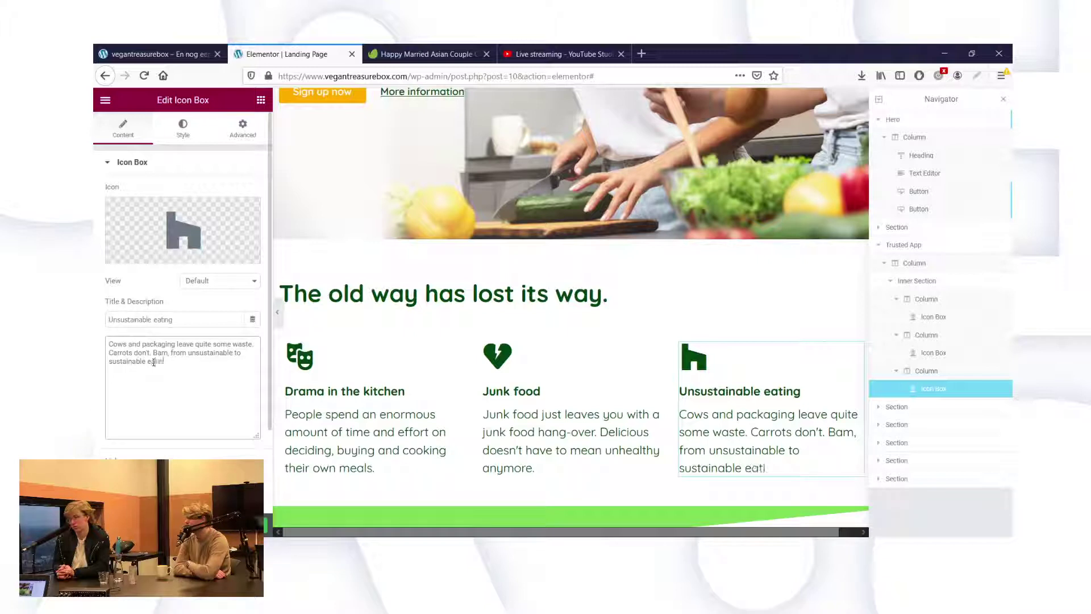
text(g.)
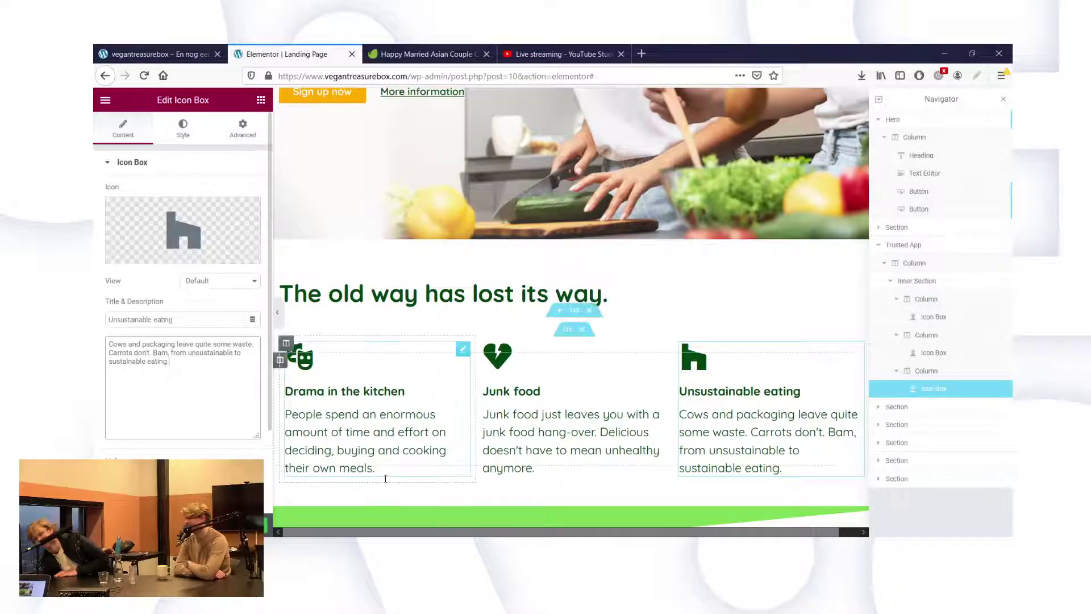
Select the Drama in the kitchen icon box and highlight its whole existing description.
click(400, 433)
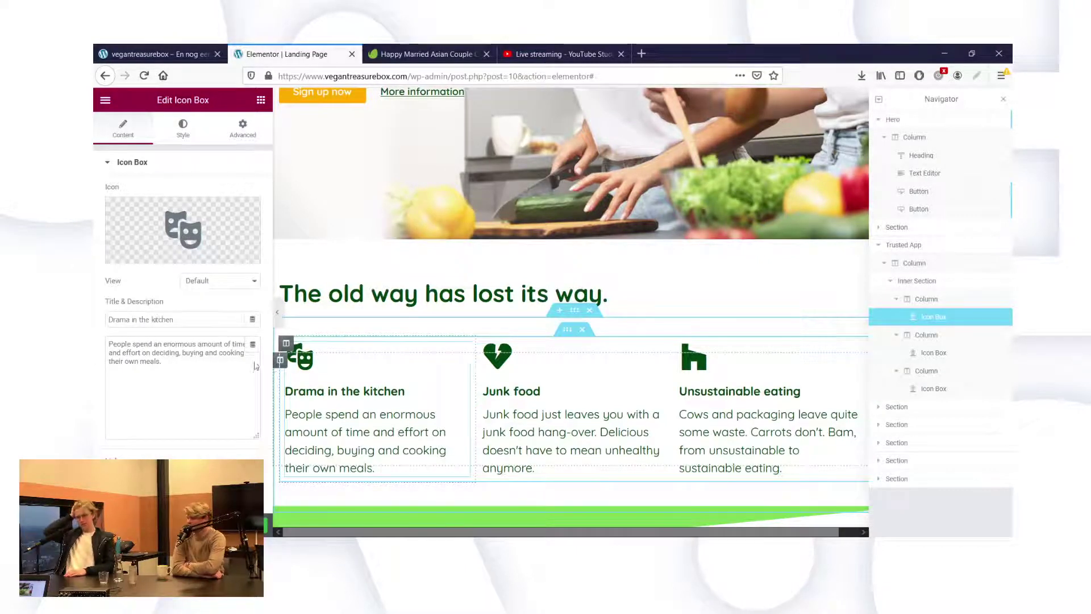
triple_click(172, 380)
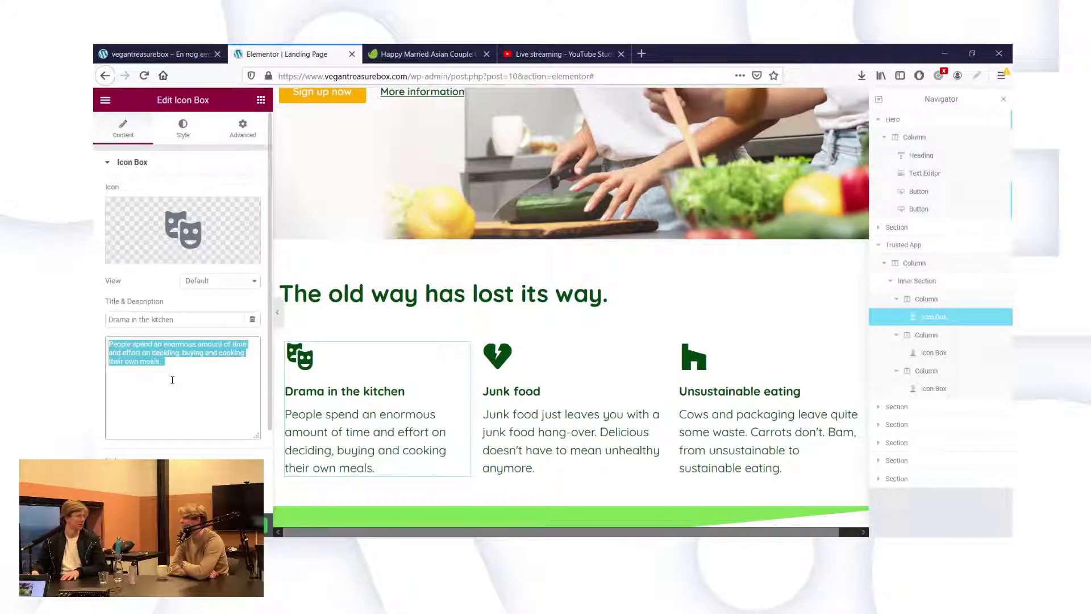
Replace the old description with the draft 'From screaming in the kitchen to'.
key(BackSpace)
text(From)
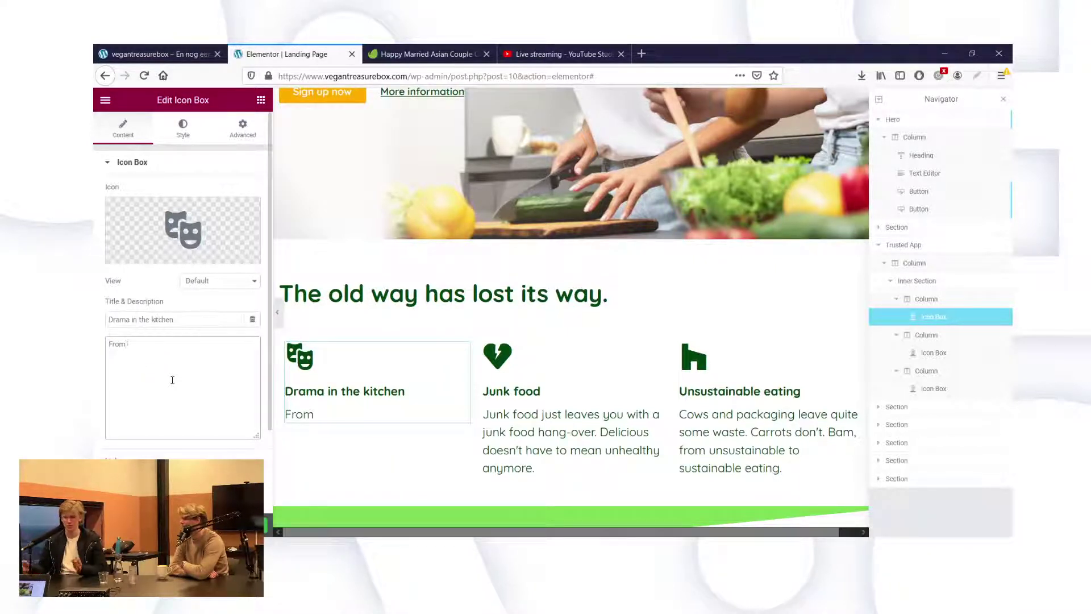
text( screaming)
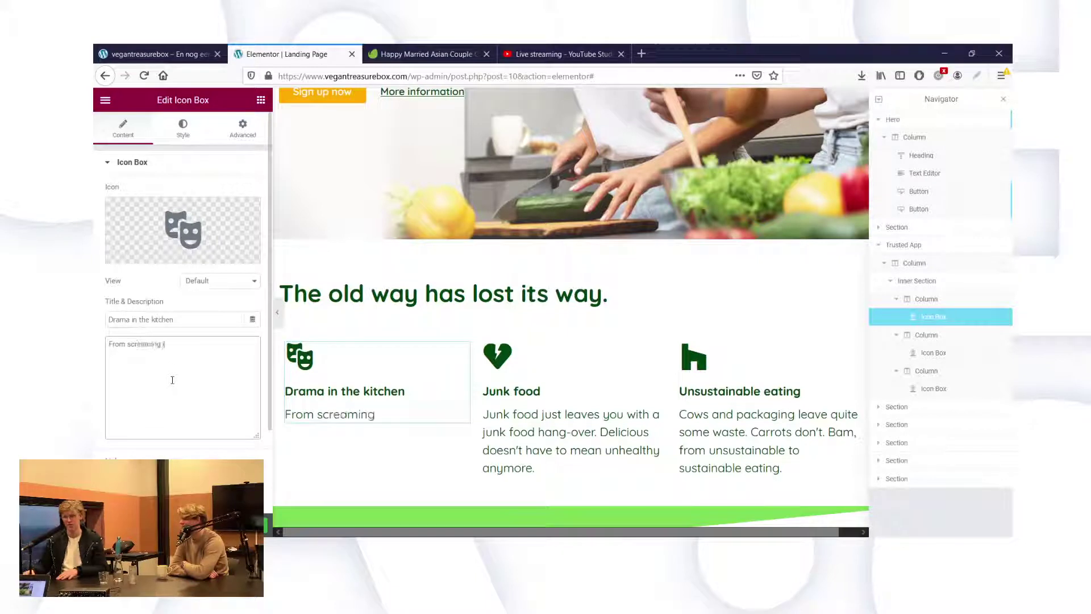
text( in the kitchen)
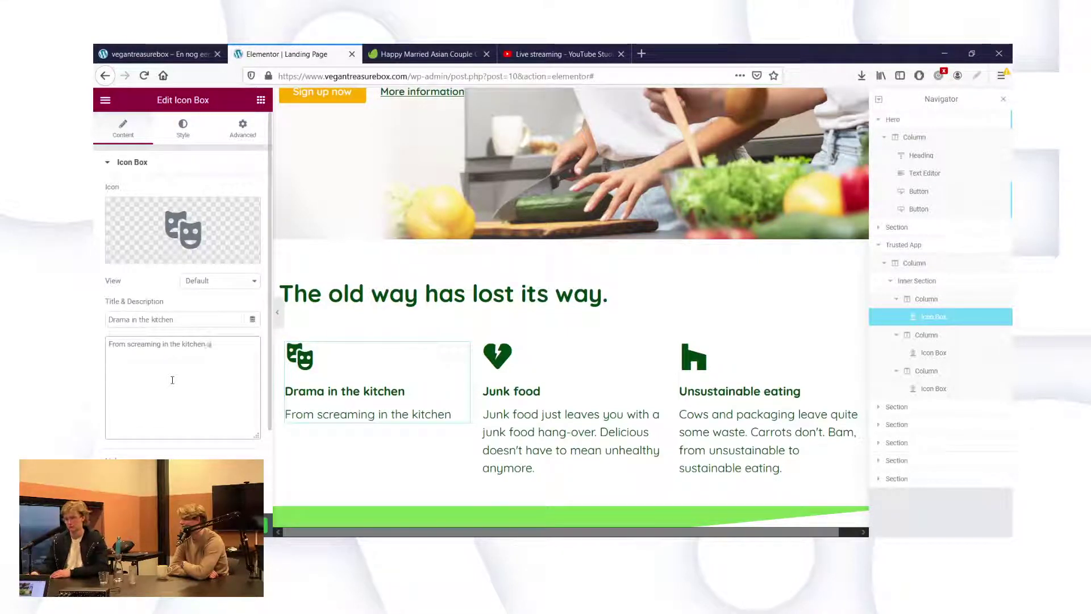
text( about)
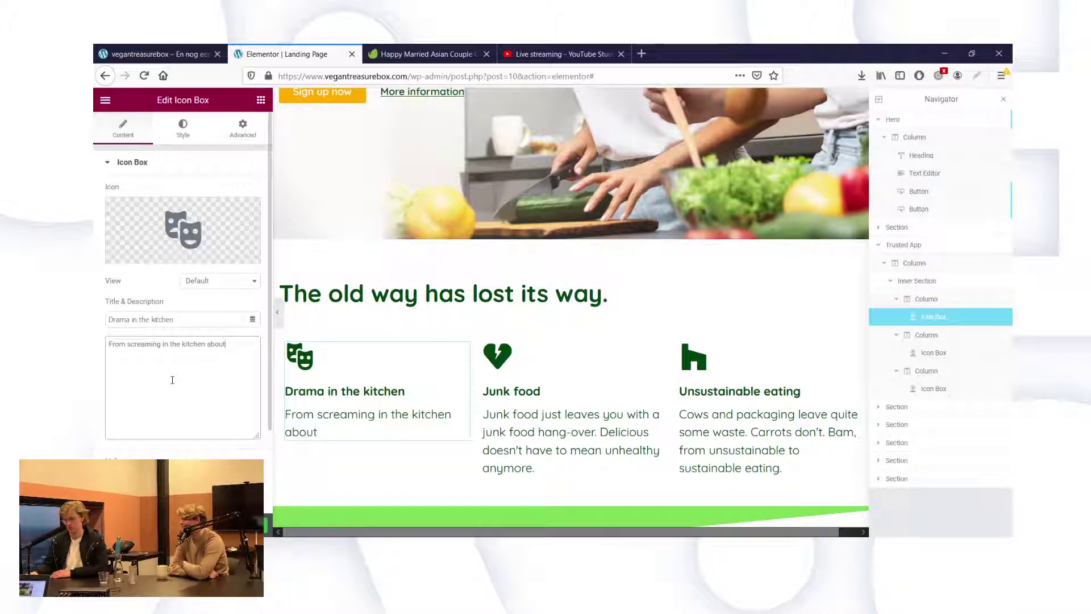
key(ctrl+a)
text(What ar)
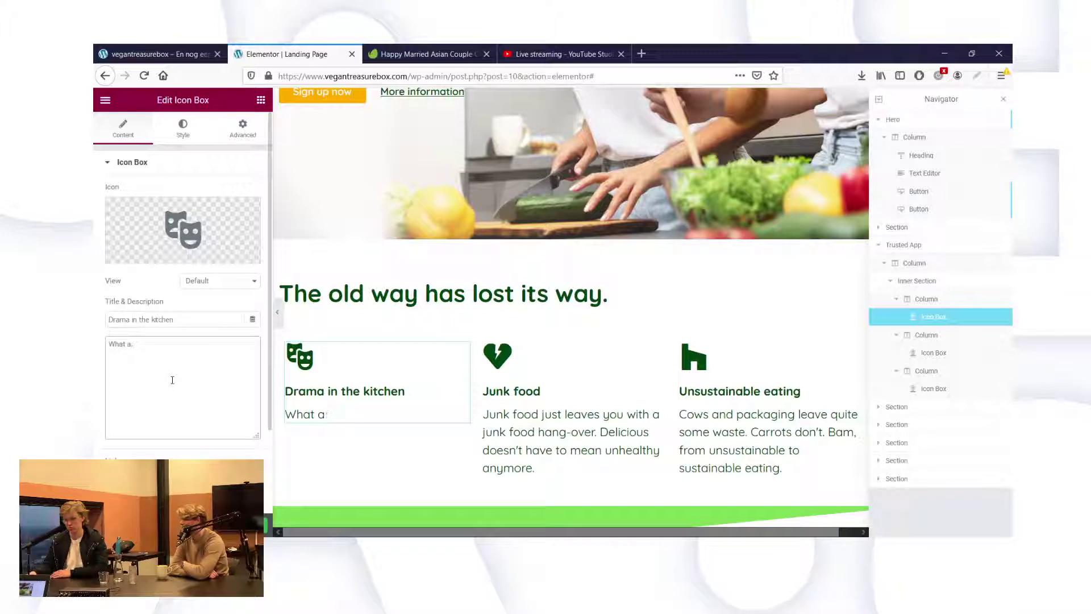
key(BackSpace)
key(BackSpace)
key(BackSpace)
key(BackSpace)
key(BackSpace)
key(BackSpace)
key(BackSpace)
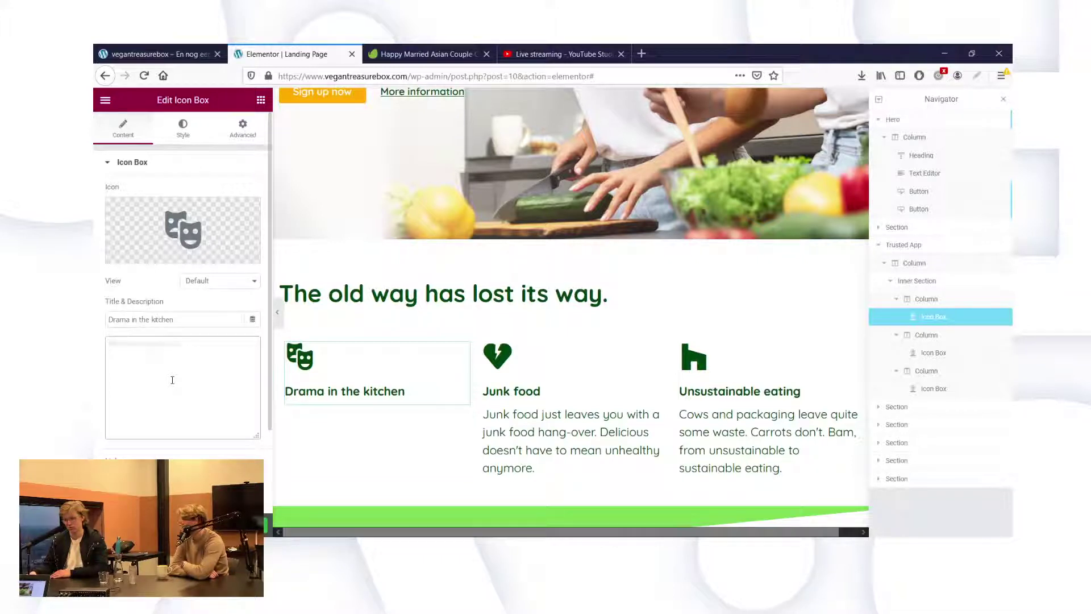
text(Le)
key(BackSpace)
key(BackSpace)
text(I)
key(BackSpace)
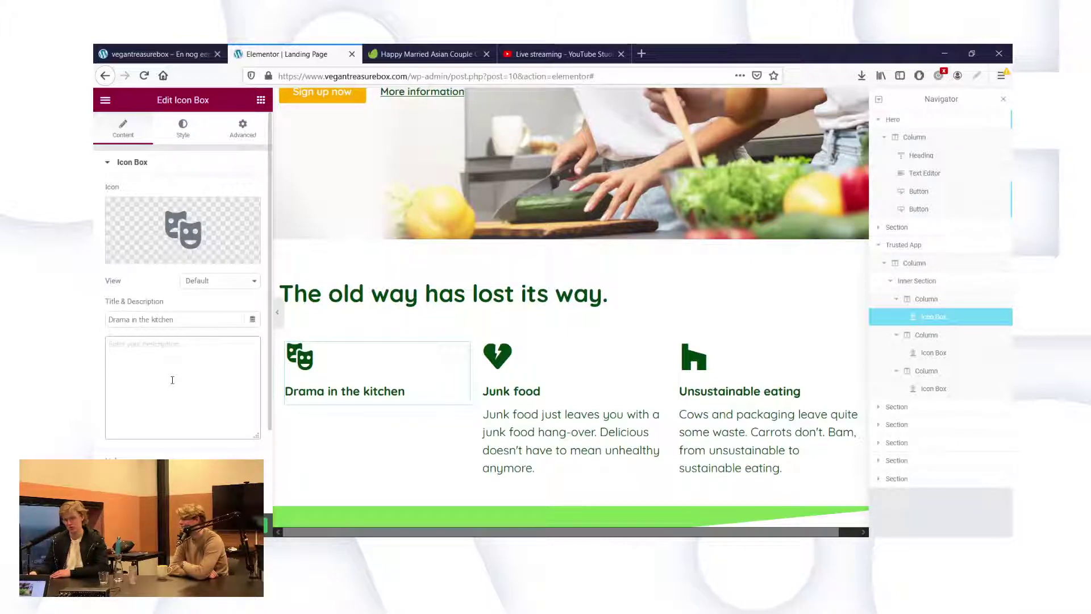
text(From)
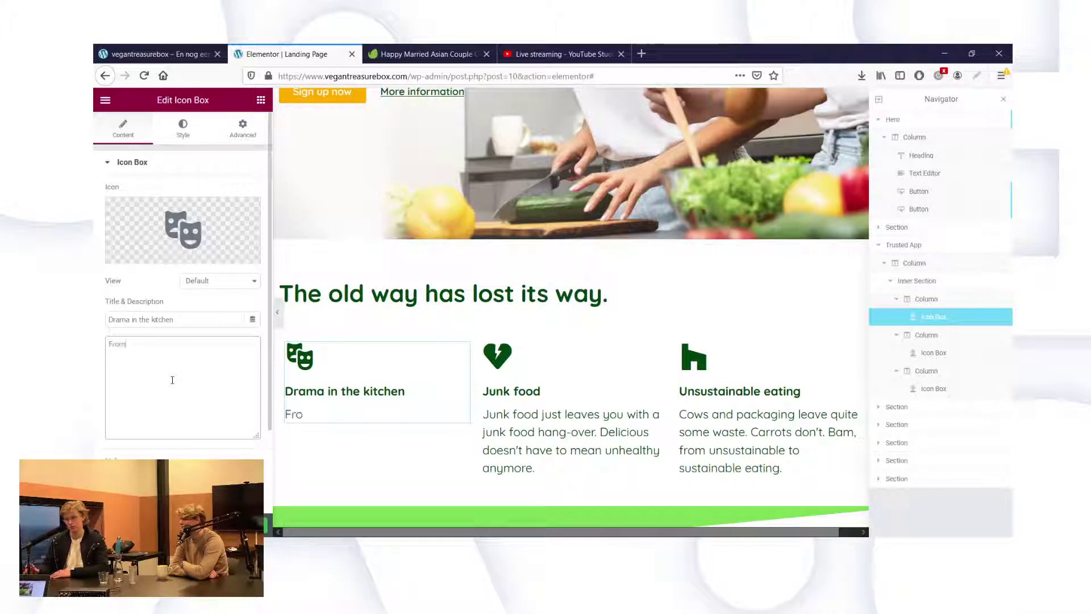
text( scre)
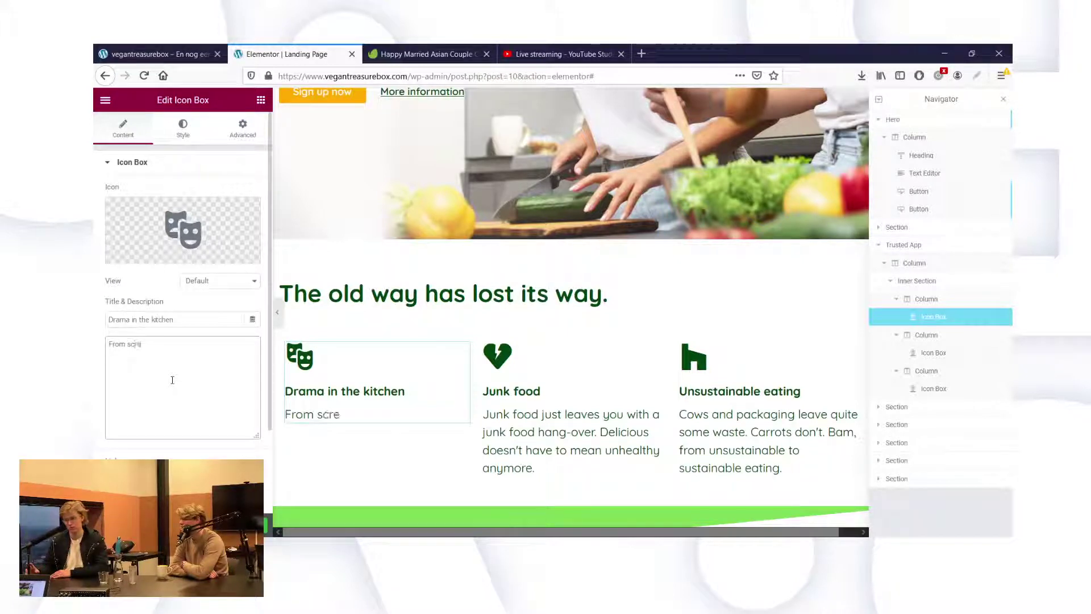
text(aming in th)
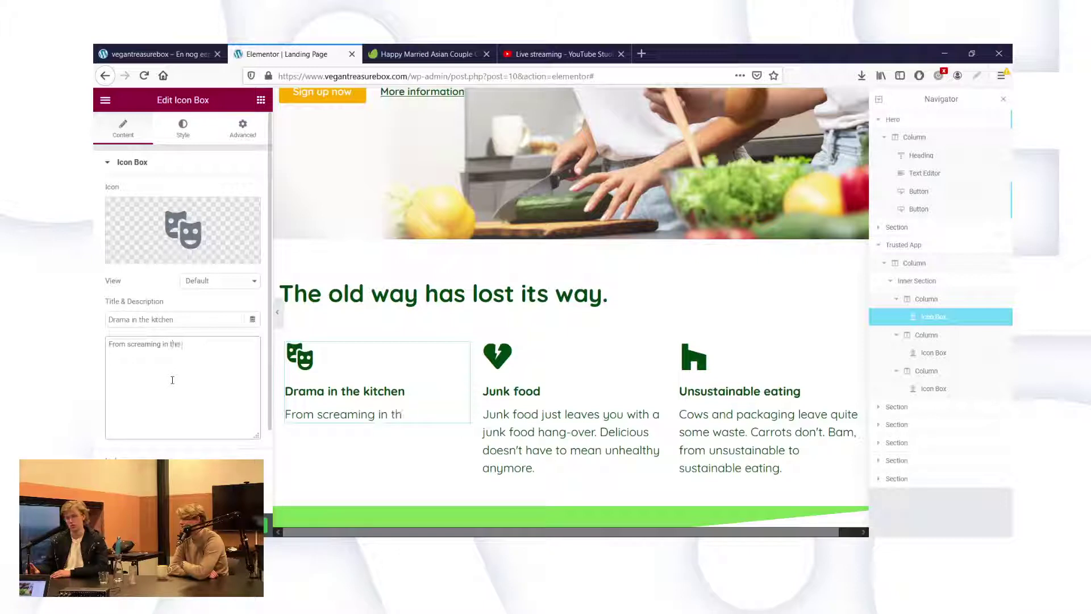
text(e kitchen)
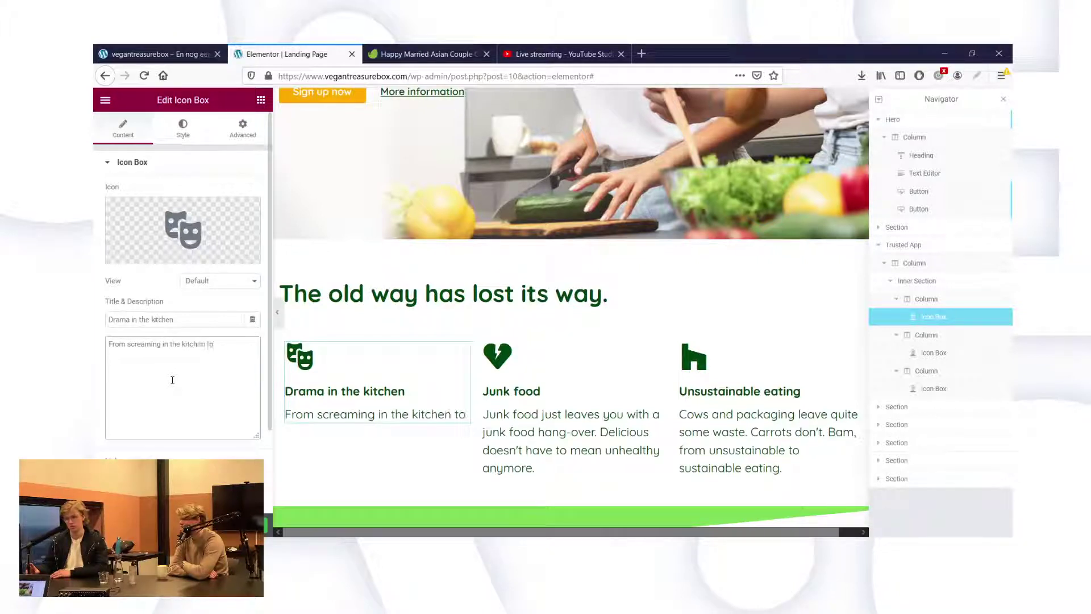
text( to)
Redraft the description as 'Screaming in the kitchen about what to make…' ending 'connecting with friends doesn;t'.
key(ctrl+a)
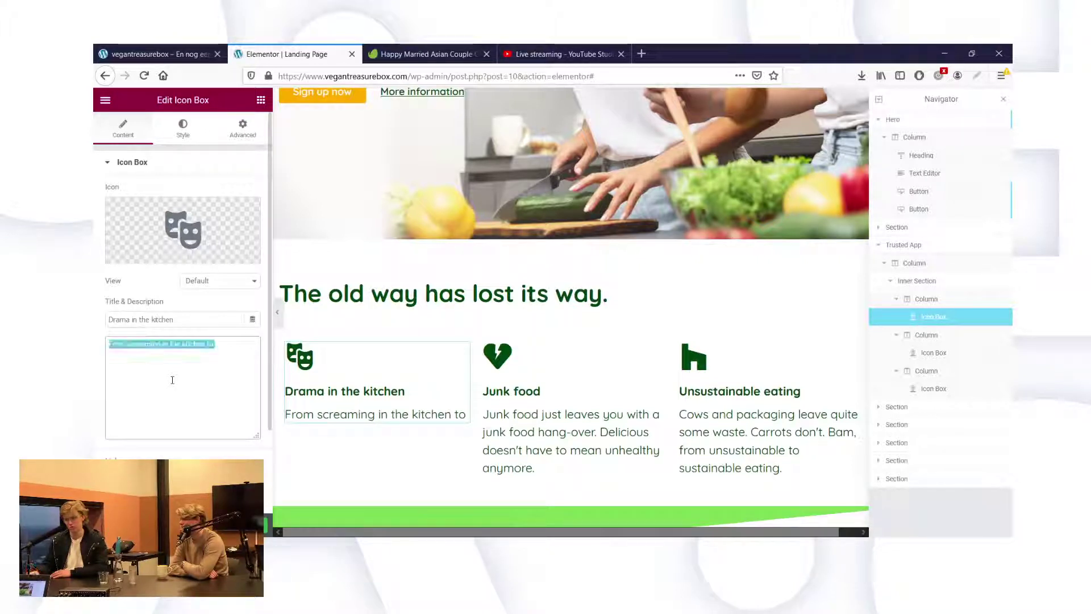
key(BackSpace)
text(S)
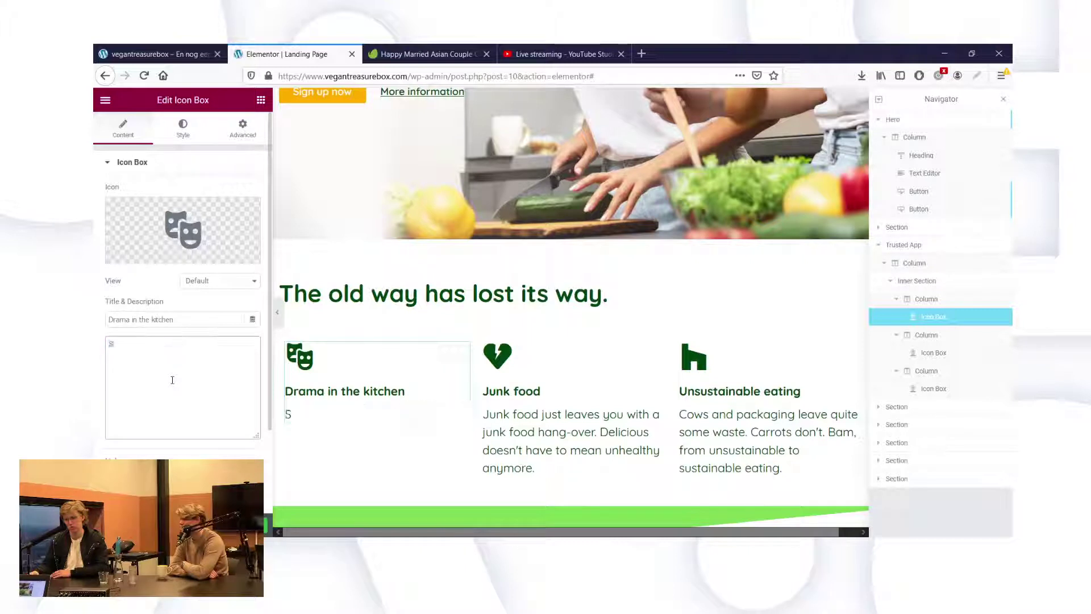
text(creaming in th)
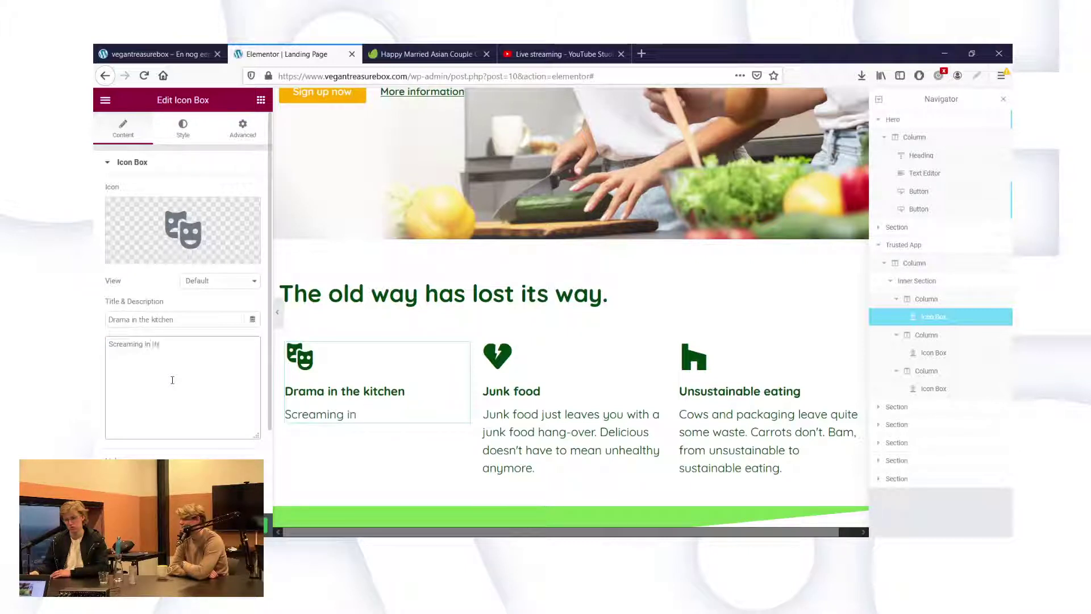
text(e kitchen about)
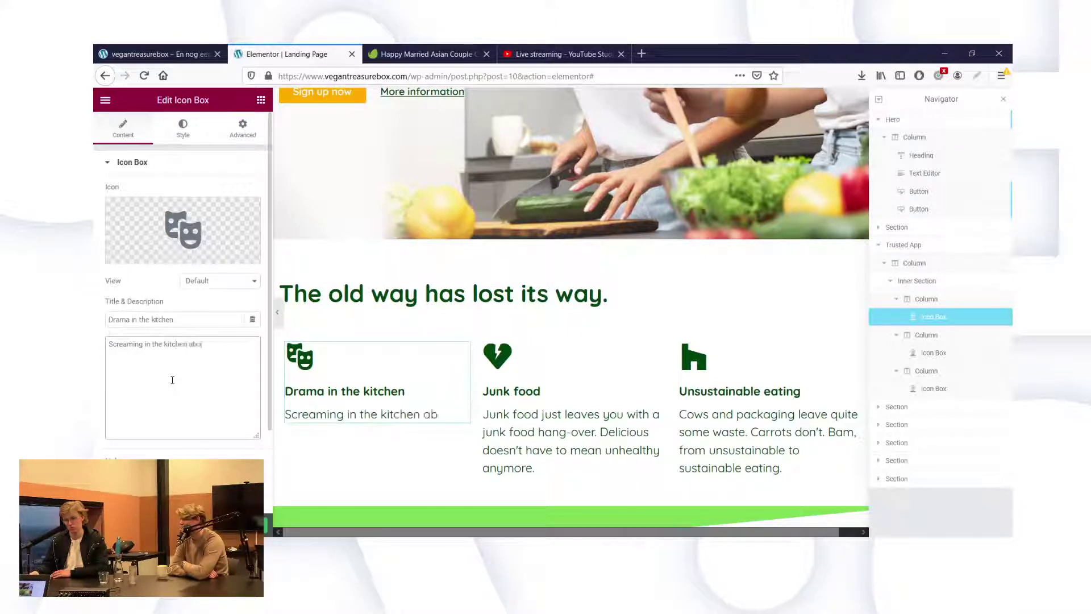
text( what)
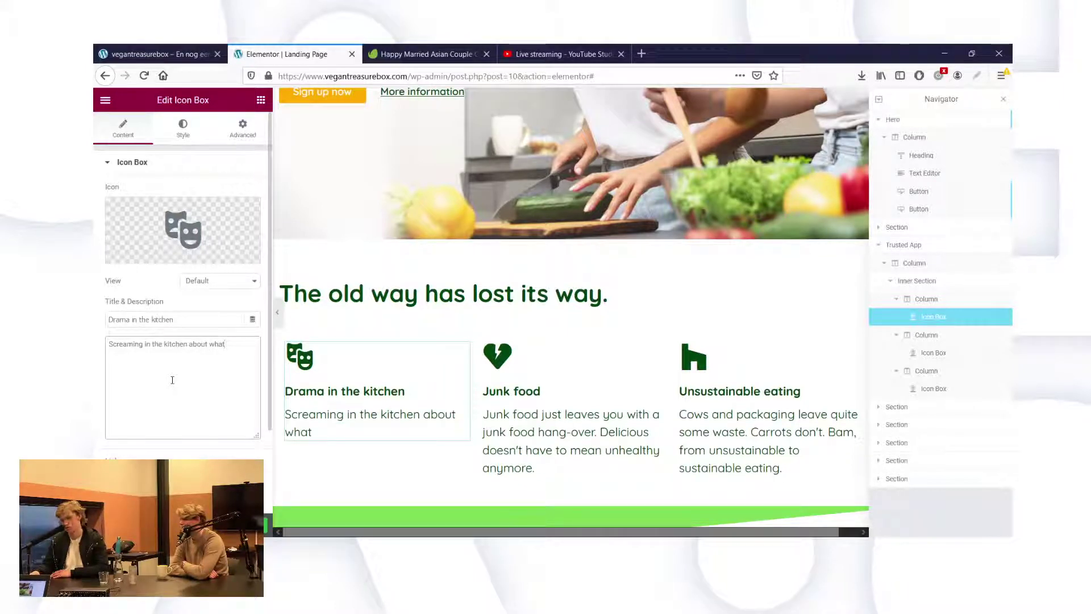
text( you)
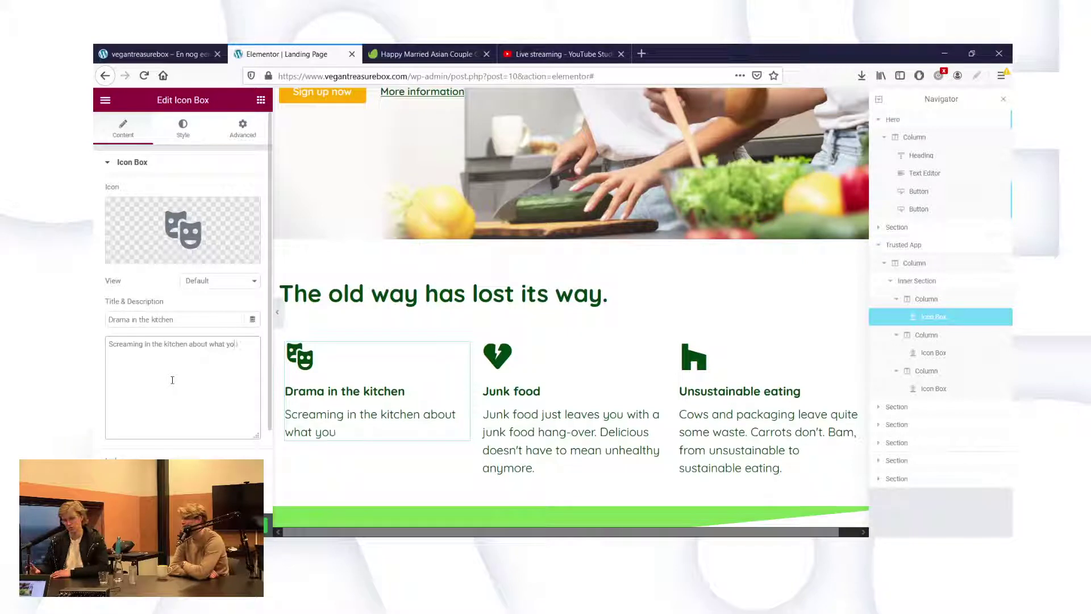
key(BackSpace)
key(BackSpace)
key(BackSpace)
text(to make s)
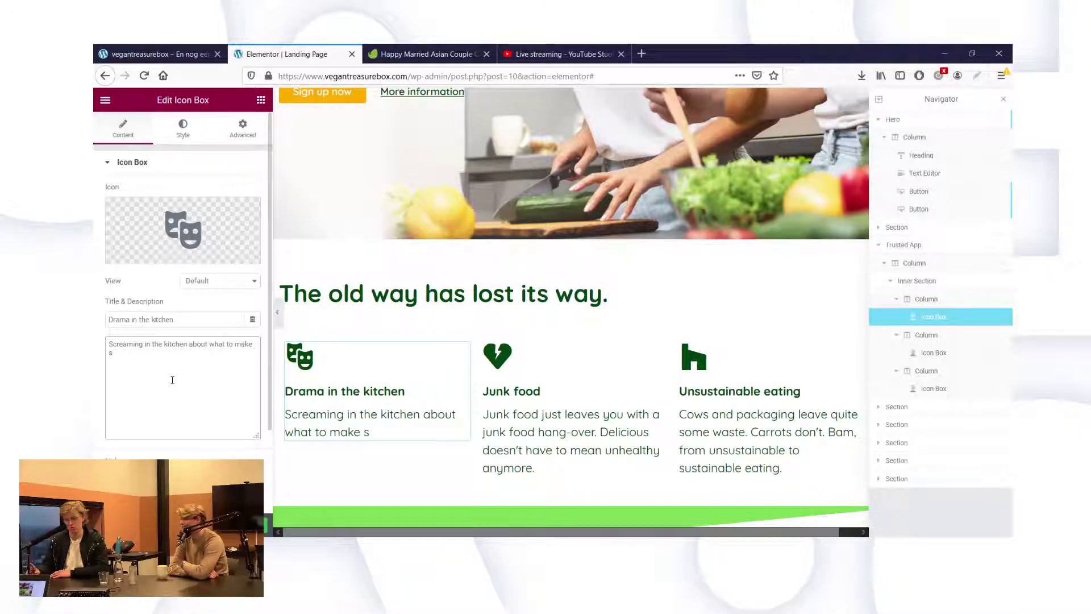
key(BackSpace)
text(isn't fun.)
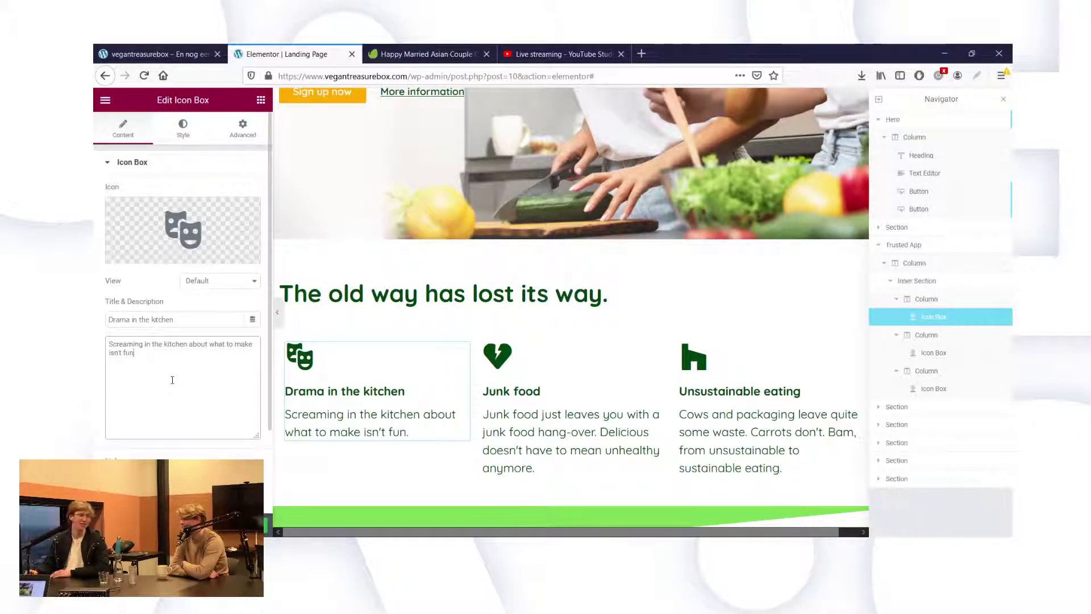
key(BackSpace)
key(BackSpace)
key(BackSpace)
key(BackSpace)
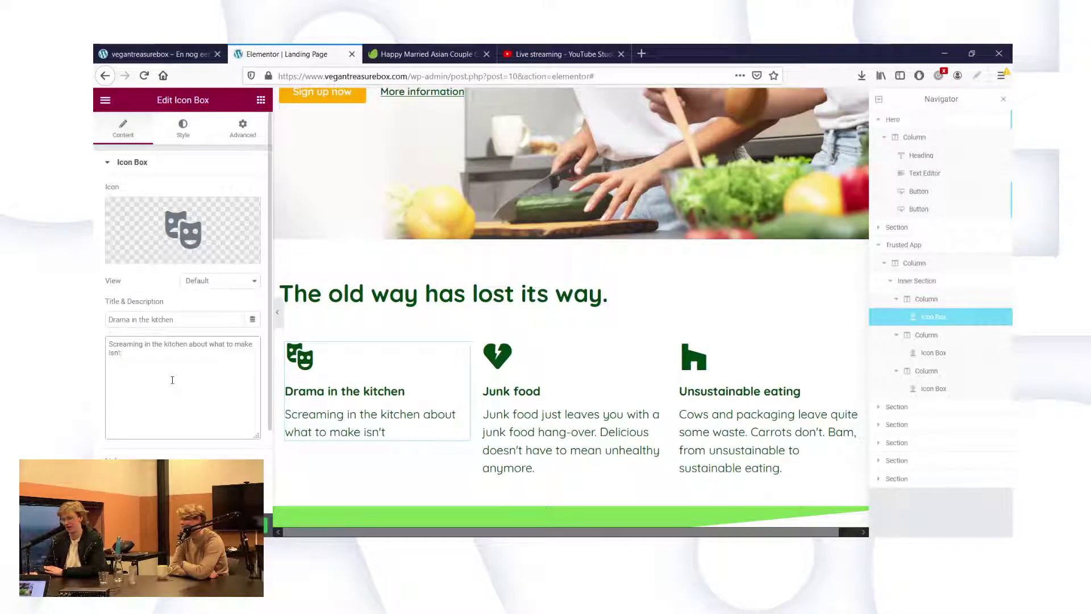
key(BackSpace)
key(BackSpace)
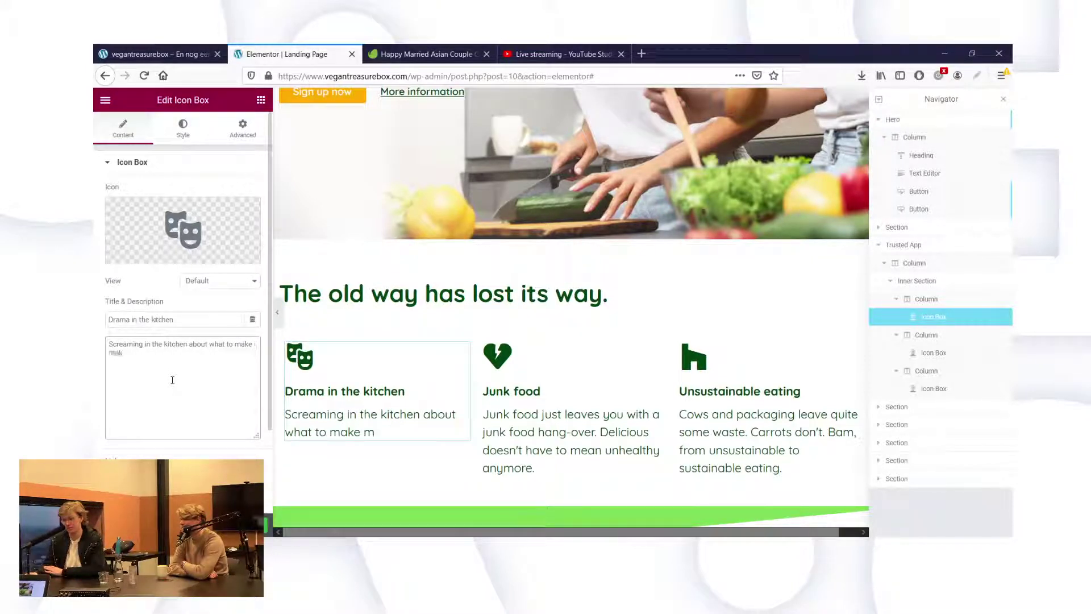
text(es for a bad )
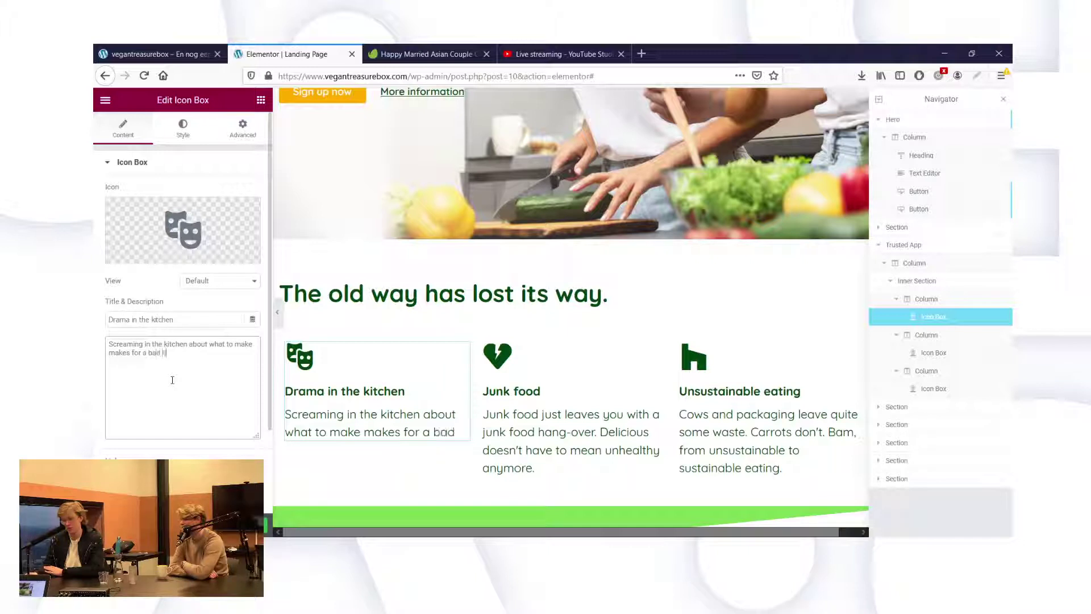
text(time.)
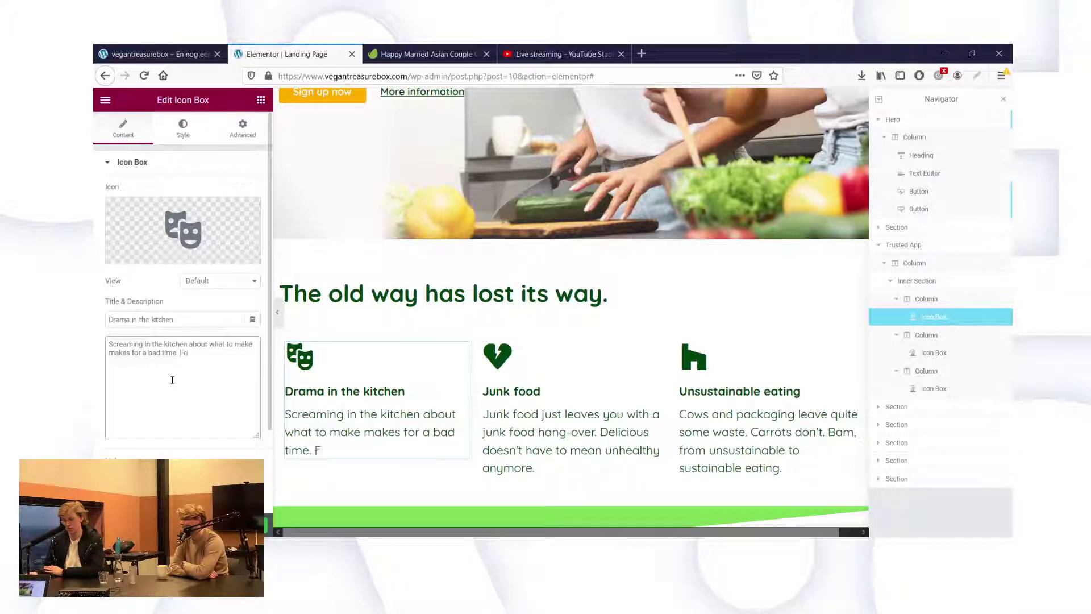
text( Following a recipe )
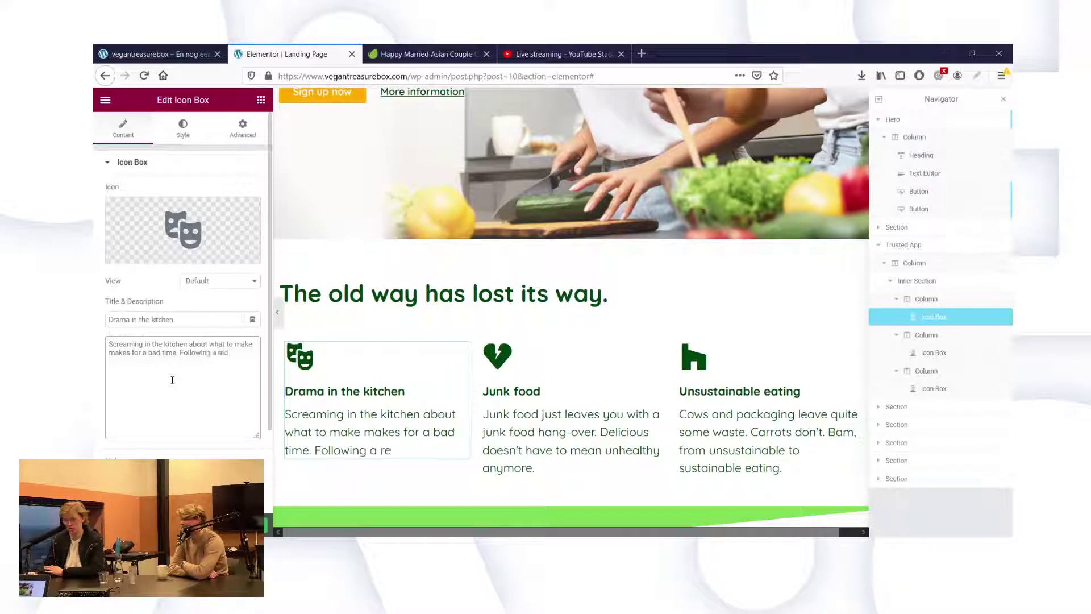
text(and connecti)
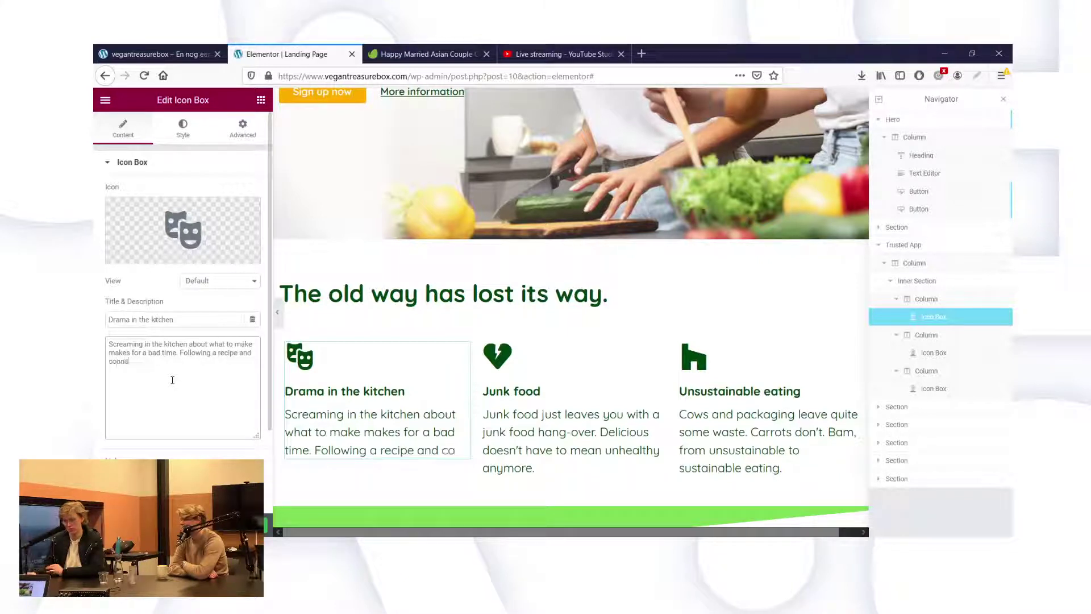
text(ng with )
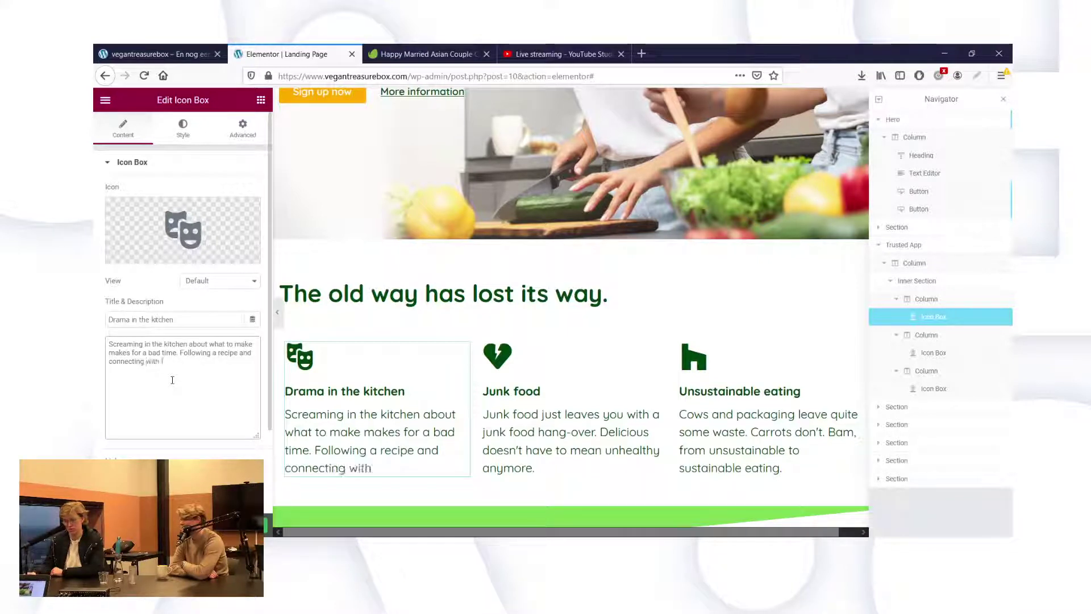
text(friends doesn;t)
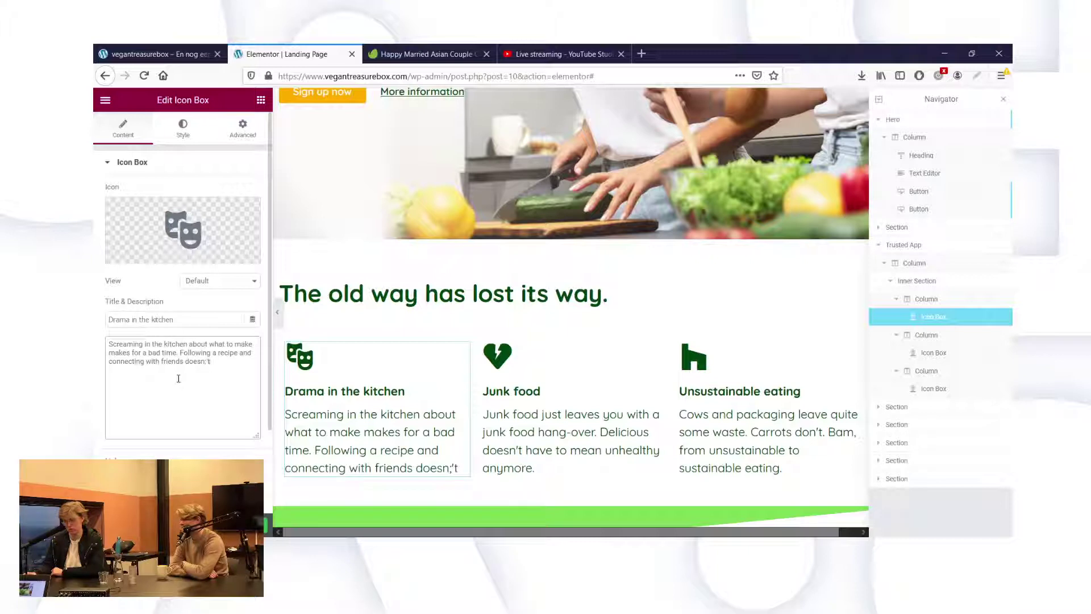
Correct the typo 'doesn;t' to 'doesn't' at the end of the description.
triple_click(196, 362)
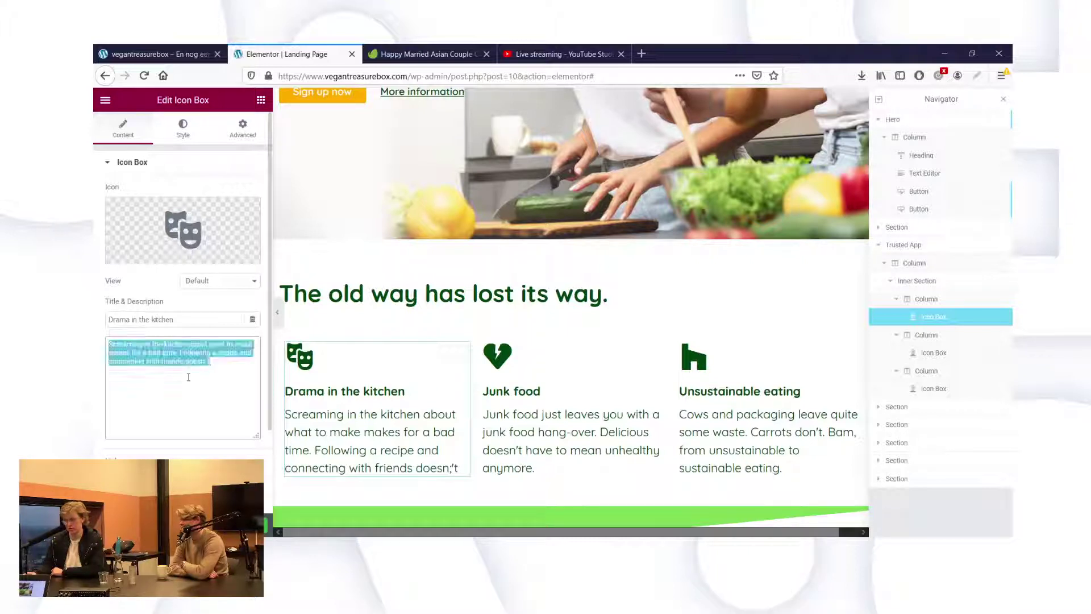
click(226, 379)
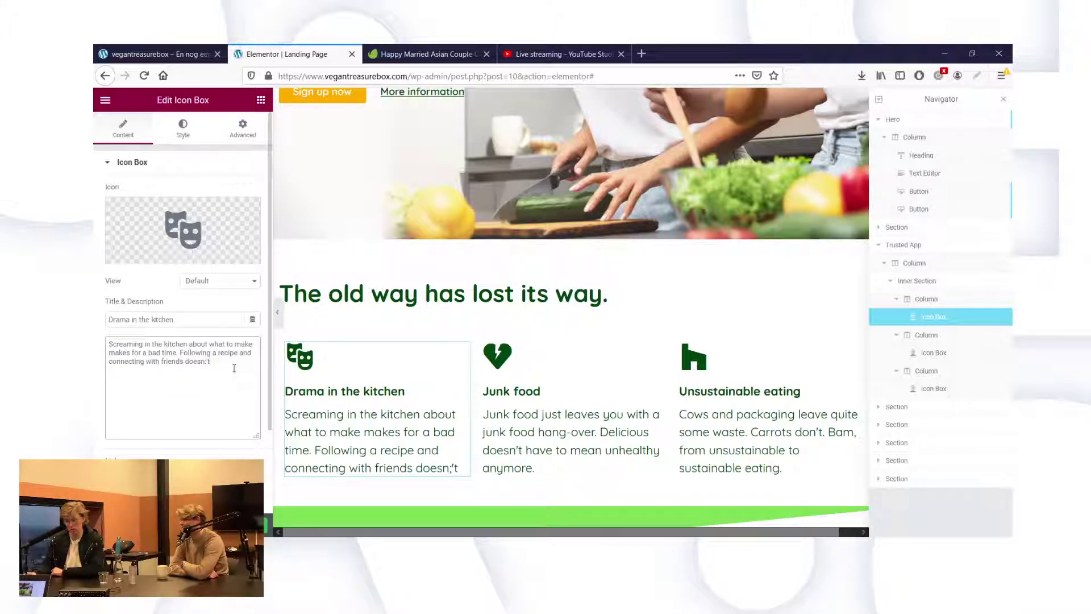
key(BackSpace)
triple_click(234, 368)
click(234, 368)
key(BackSpace)
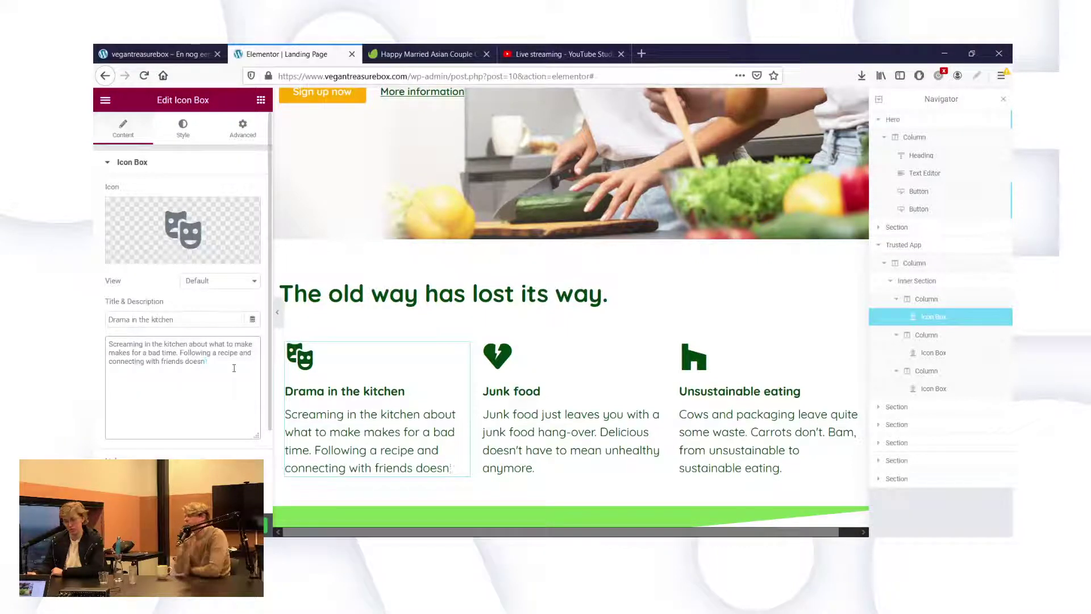
text('t)
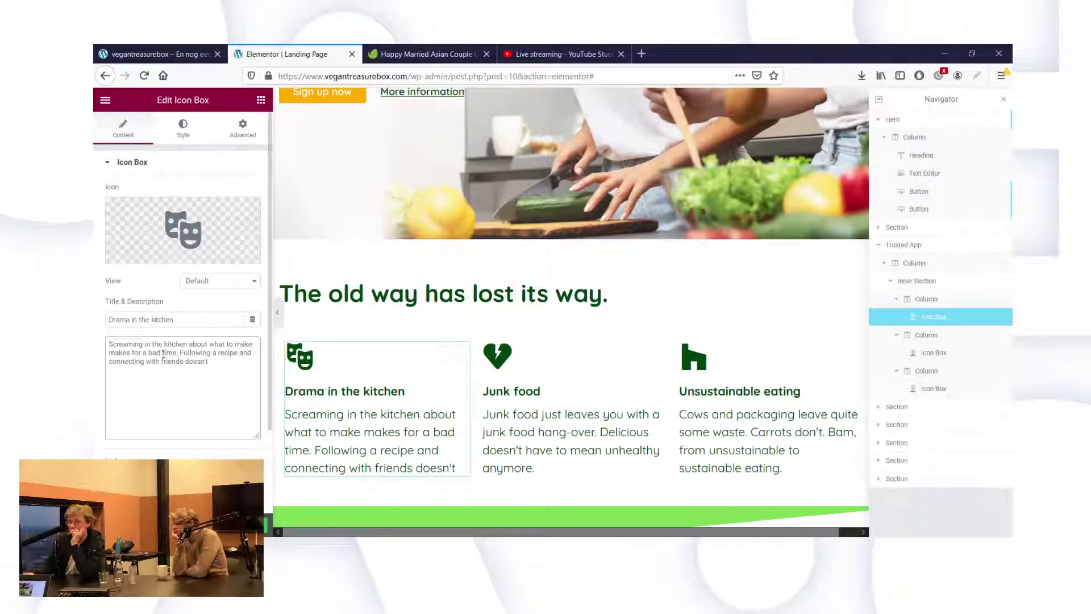
Delete everything after 'what to make' in the description and add 'makes for a bad time'.
drag(172, 353, 106, 353)
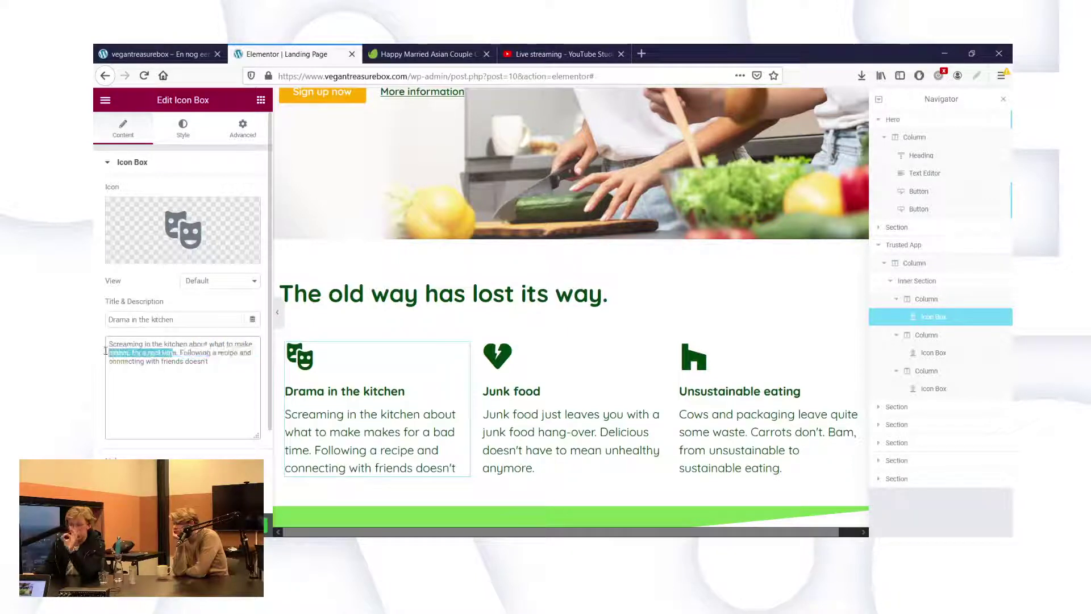
key(BackSpace)
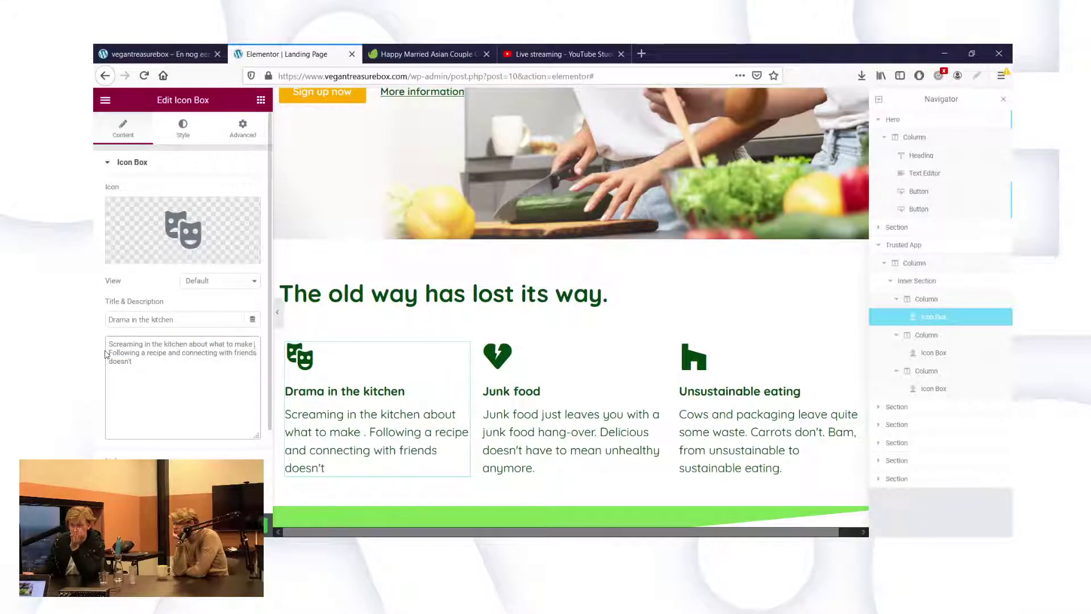
drag(133, 359, 256, 345)
key(BackSpace)
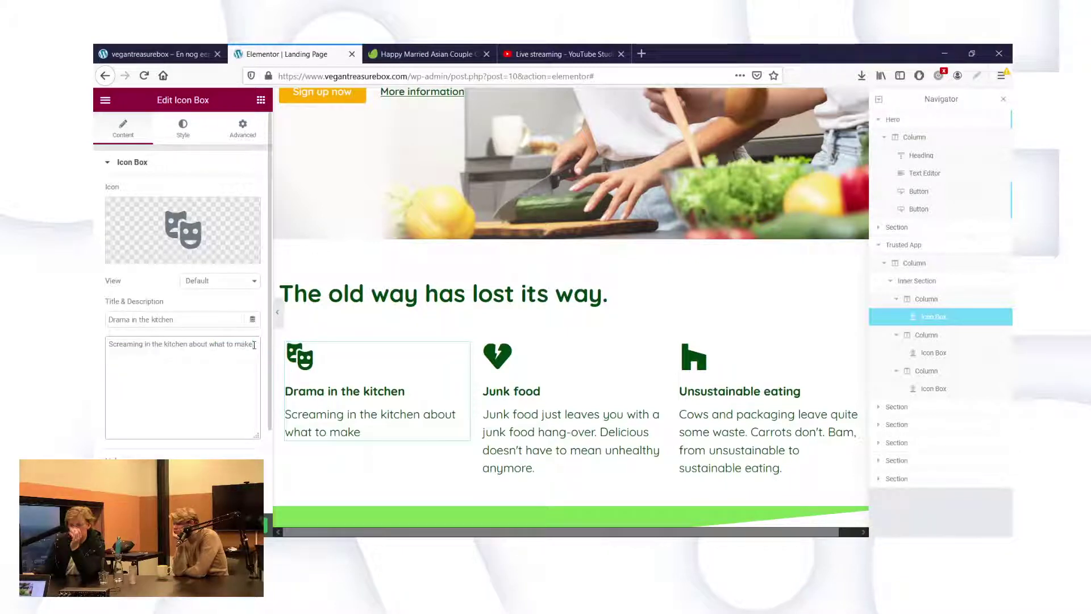
text(, fa)
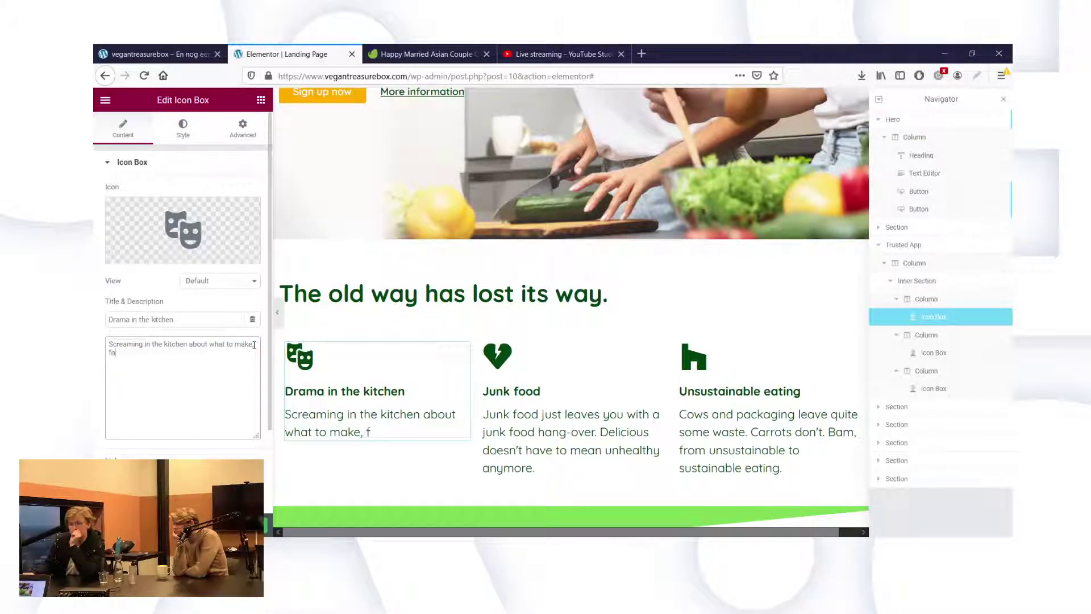
text(o)
text(just)
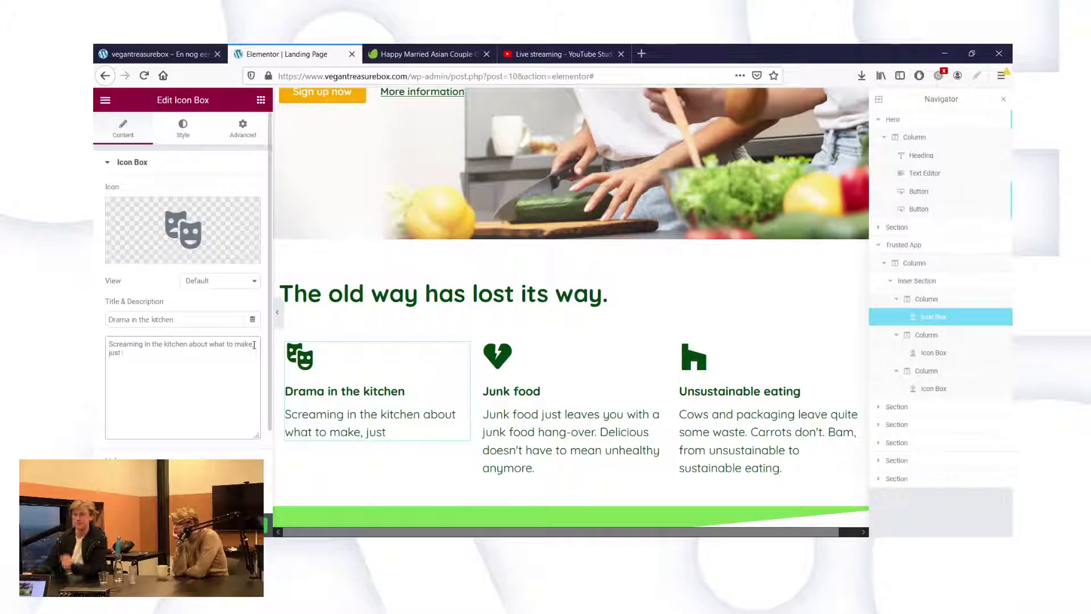
key(BackSpace)
key(BackSpace)
key(BackSpace)
key(BackSpace)
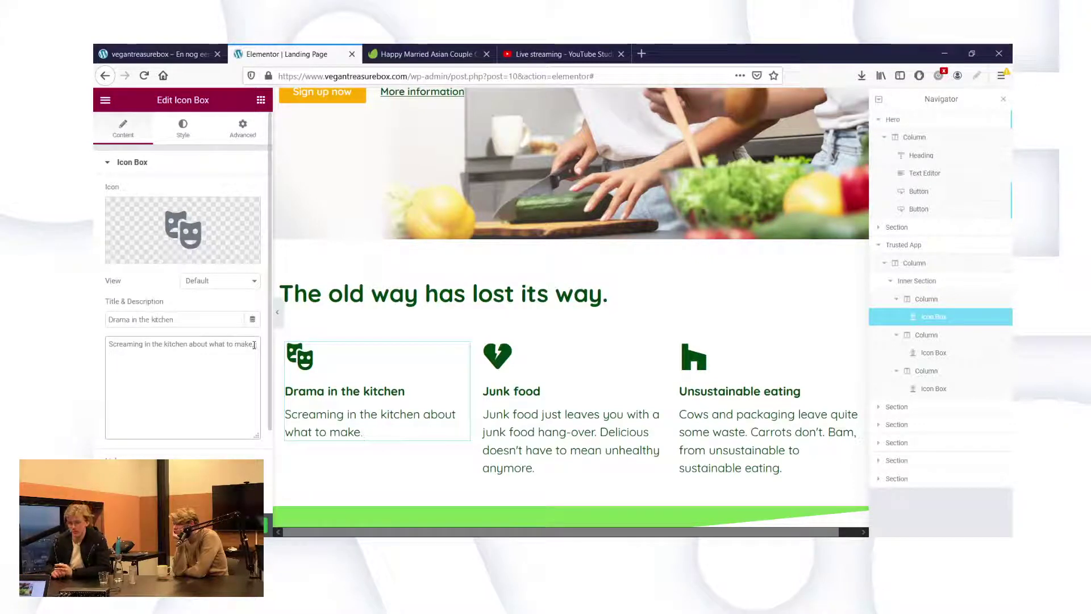
key(BackSpace)
text(makes for)
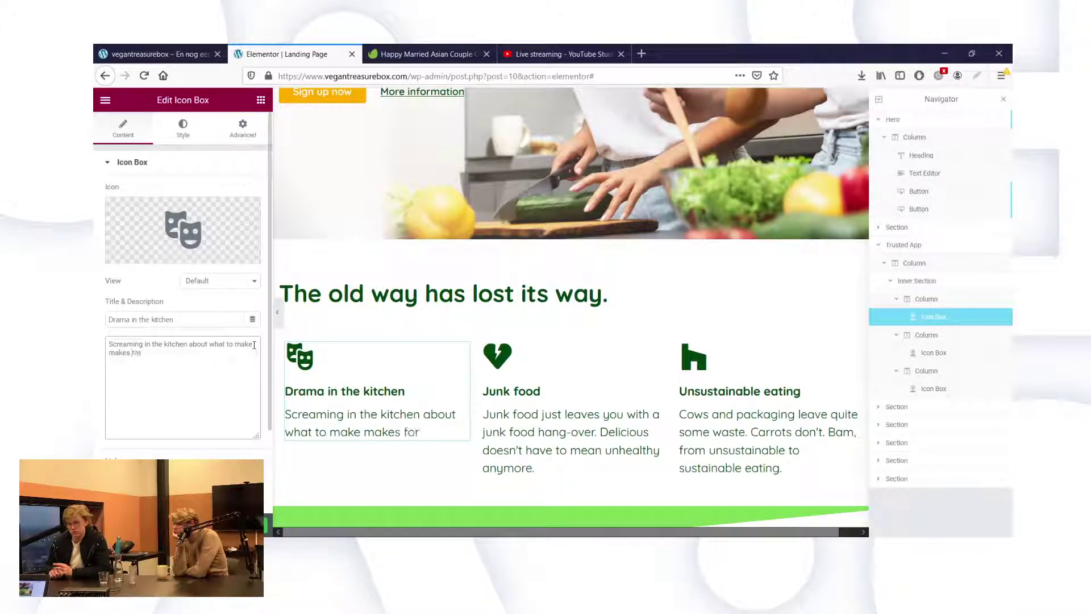
text( a bad time)
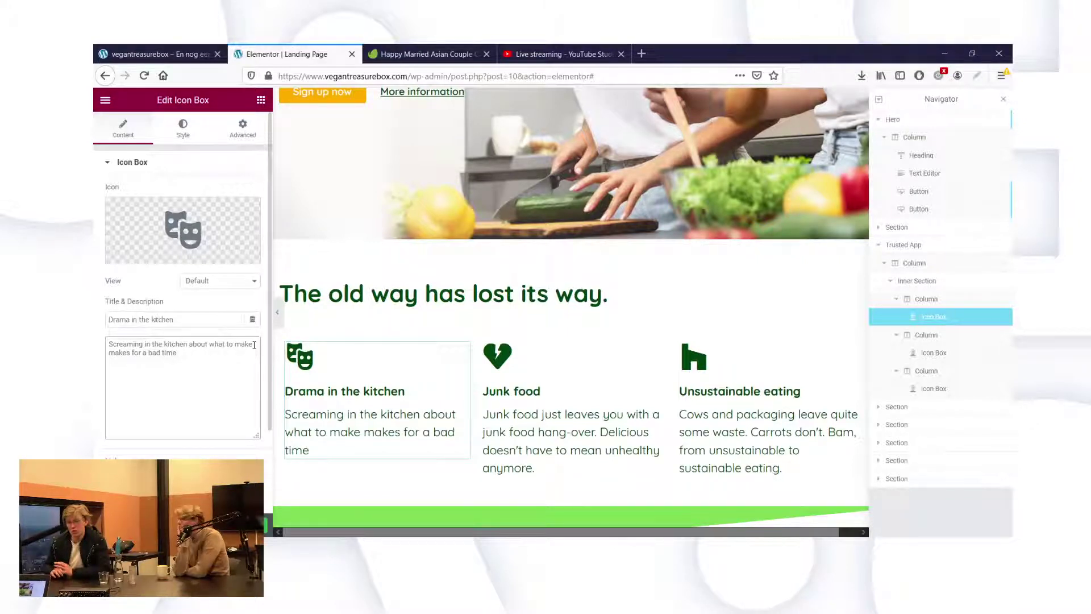
Swap 'makes for a bad time' for 'isn't fun, enjoying food together is. That'll save you some money in councelling.'.
drag(177, 353, 97, 356)
key(BackSpace)
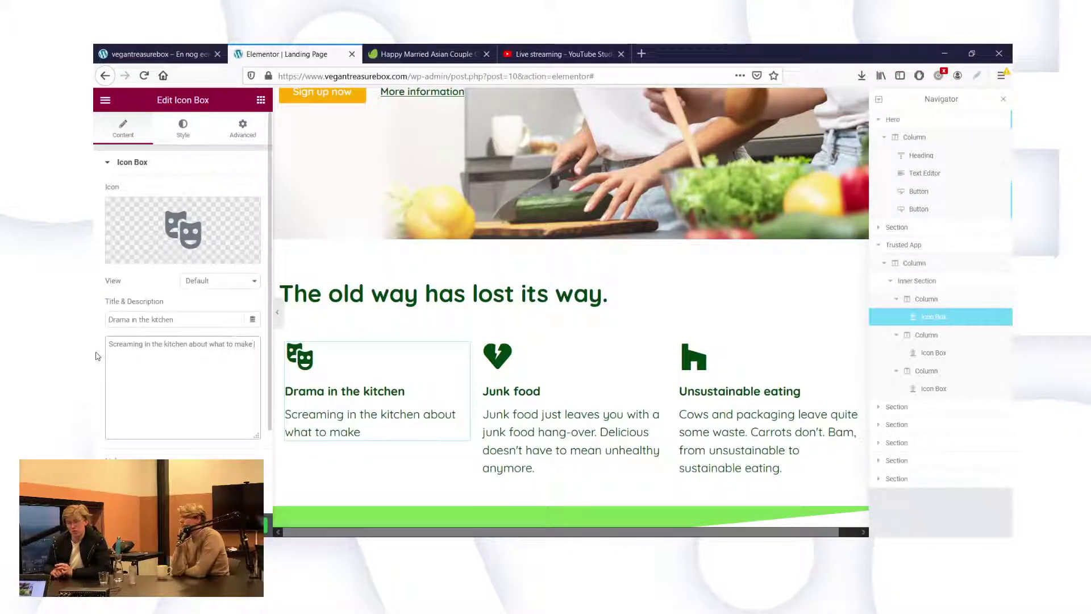
text(isn't fun)
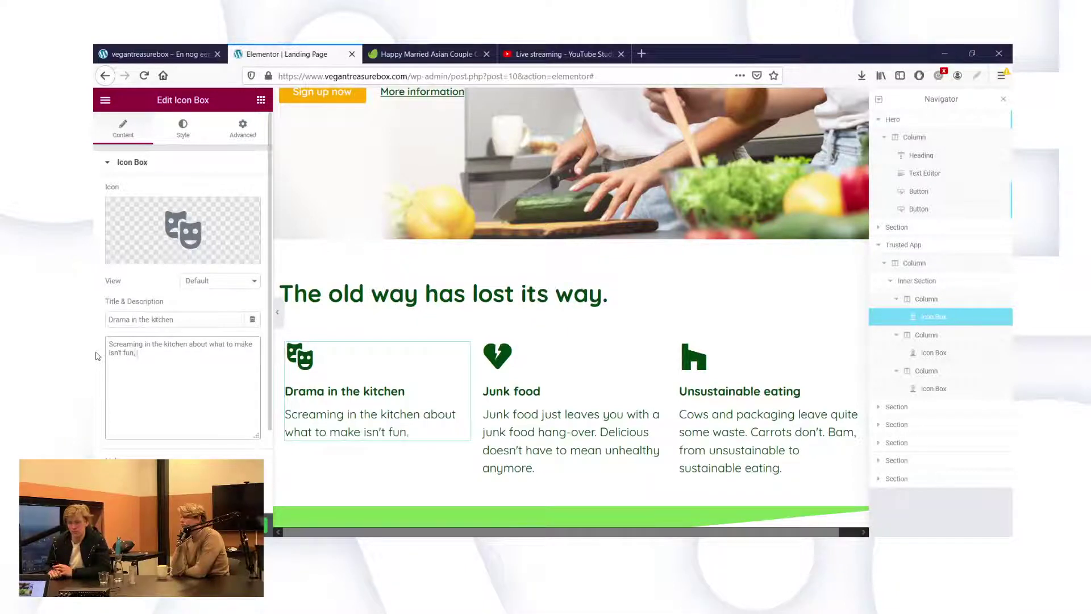
text(, enj)
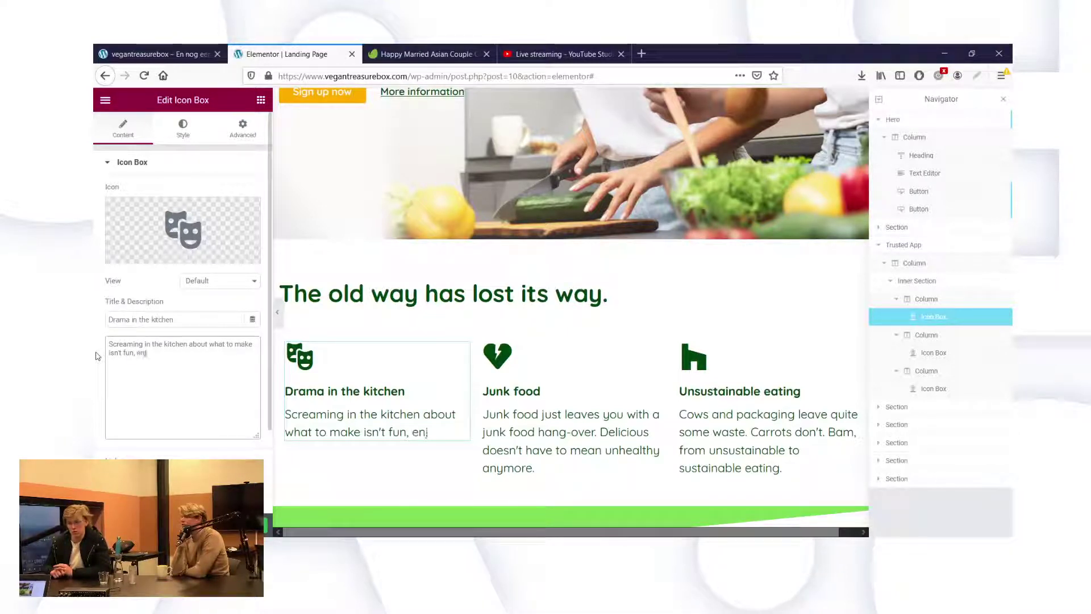
text(oying food)
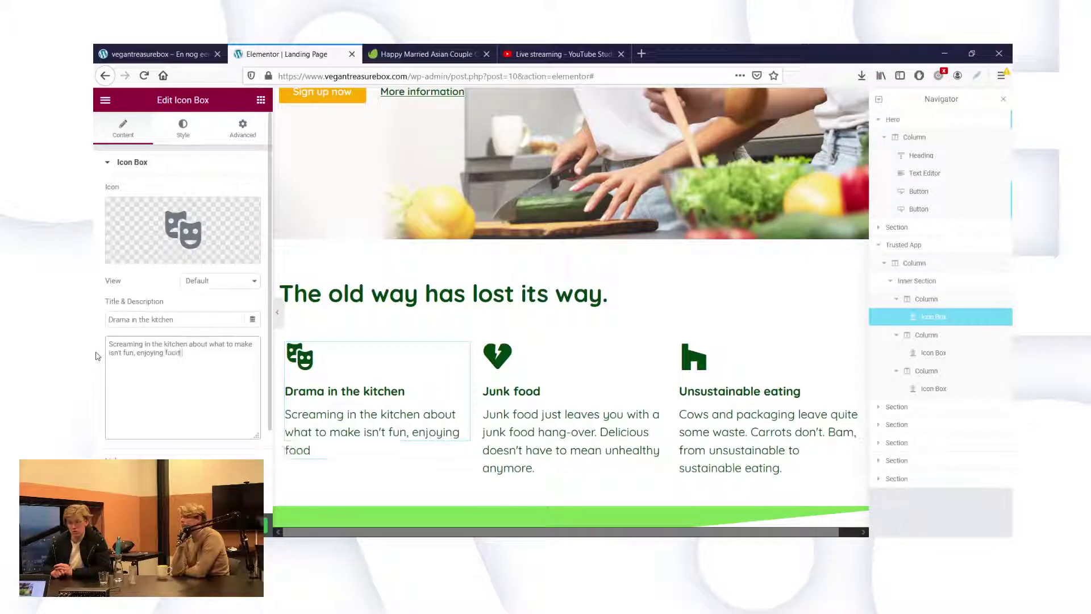
text( together)
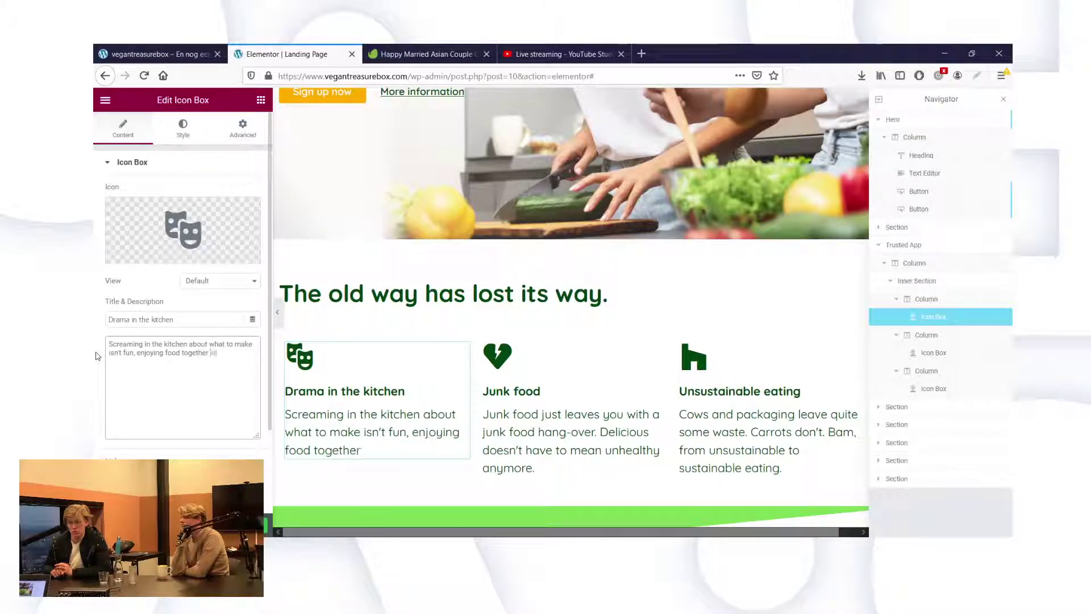
text( is. No)
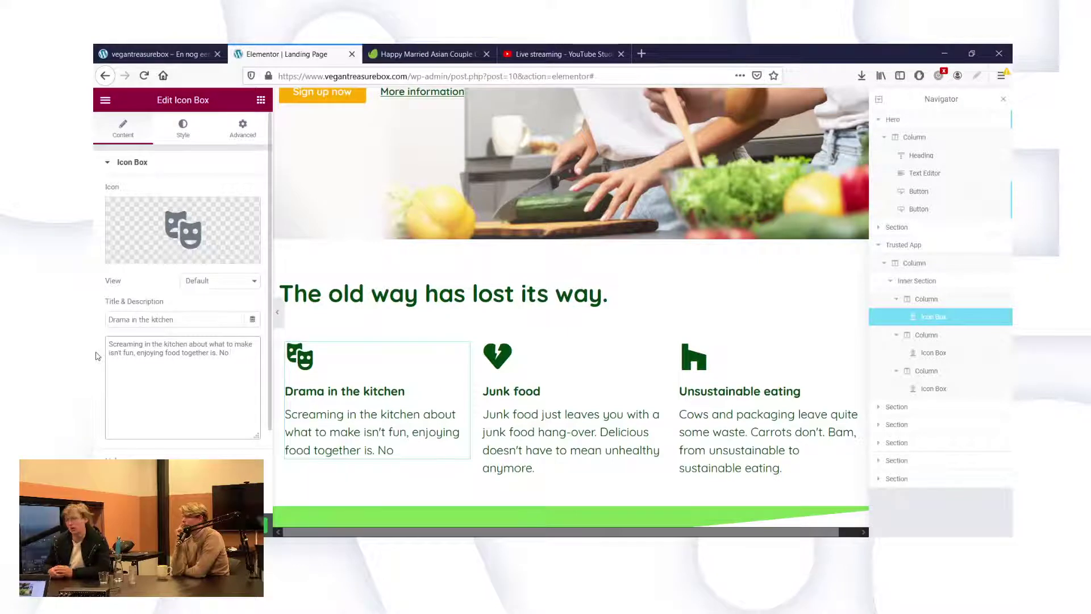
text(ne)
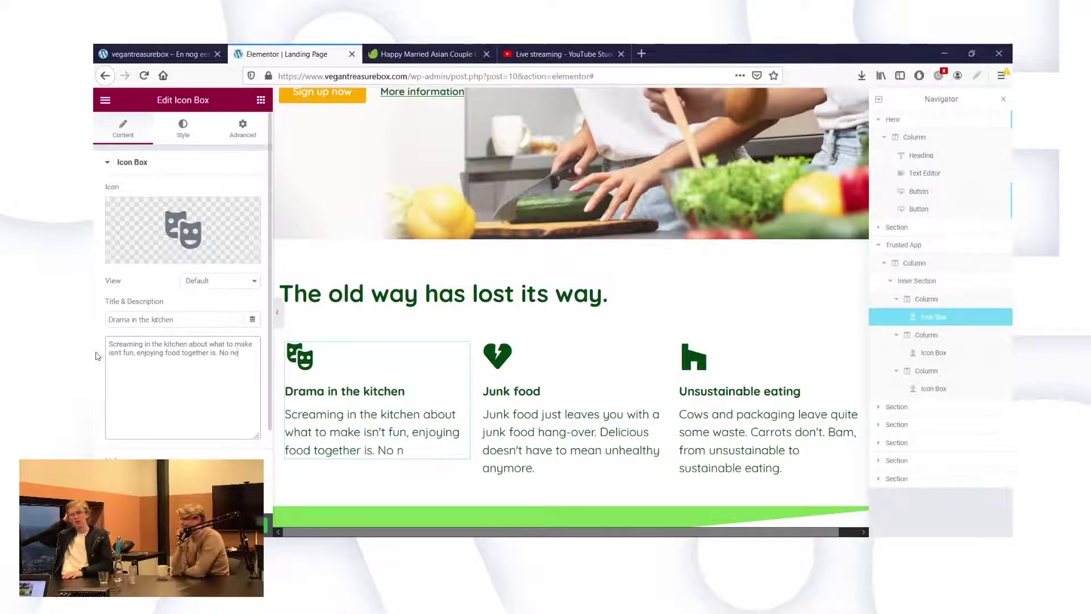
text(ed for)
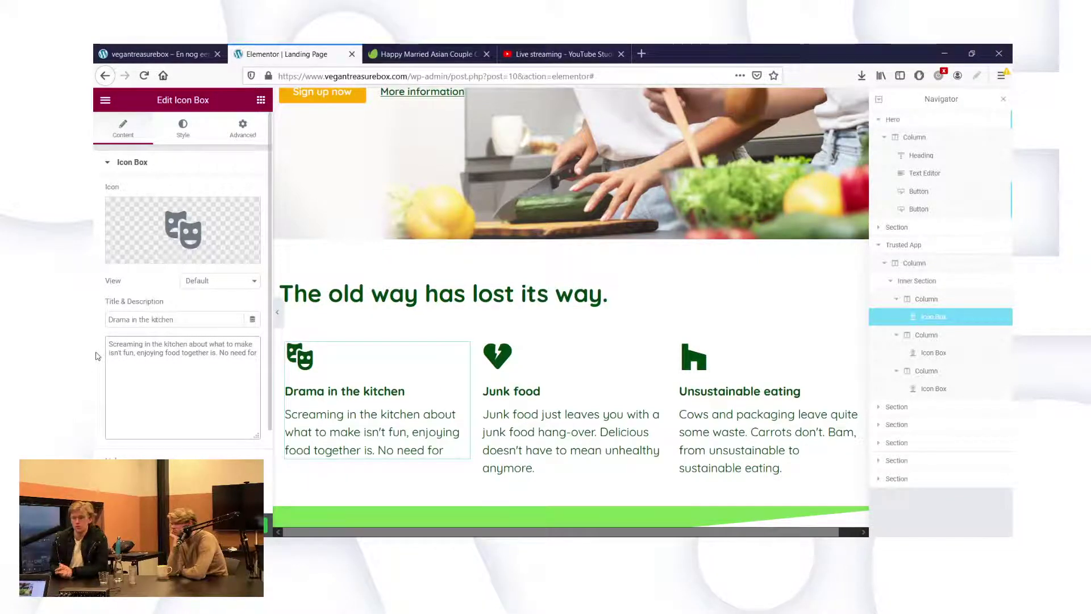
key(BackSpace)
key(BackSpace)
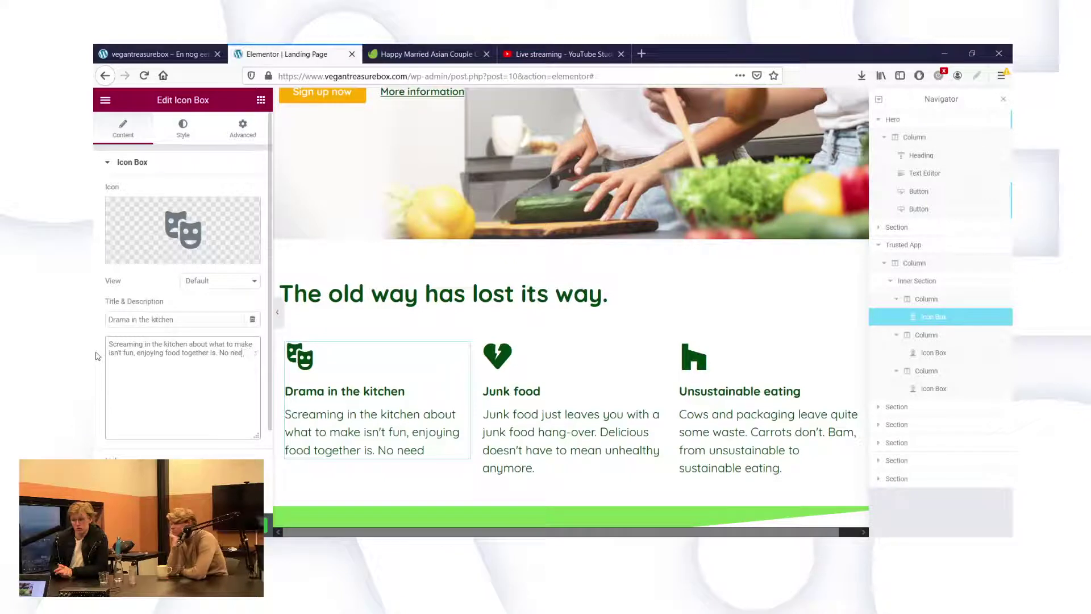
key(BackSpace)
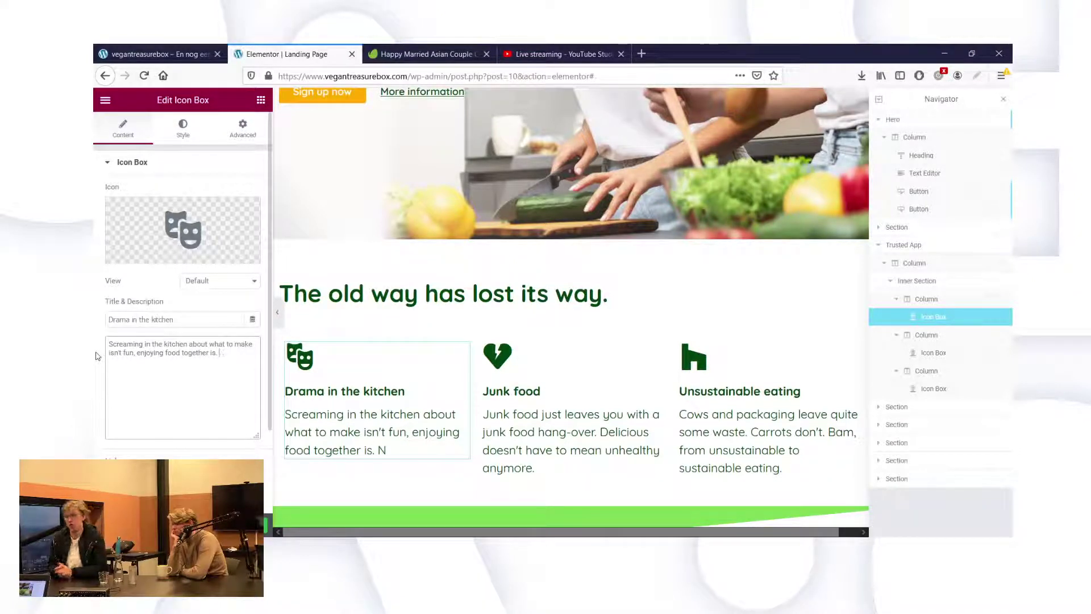
text(That'l)
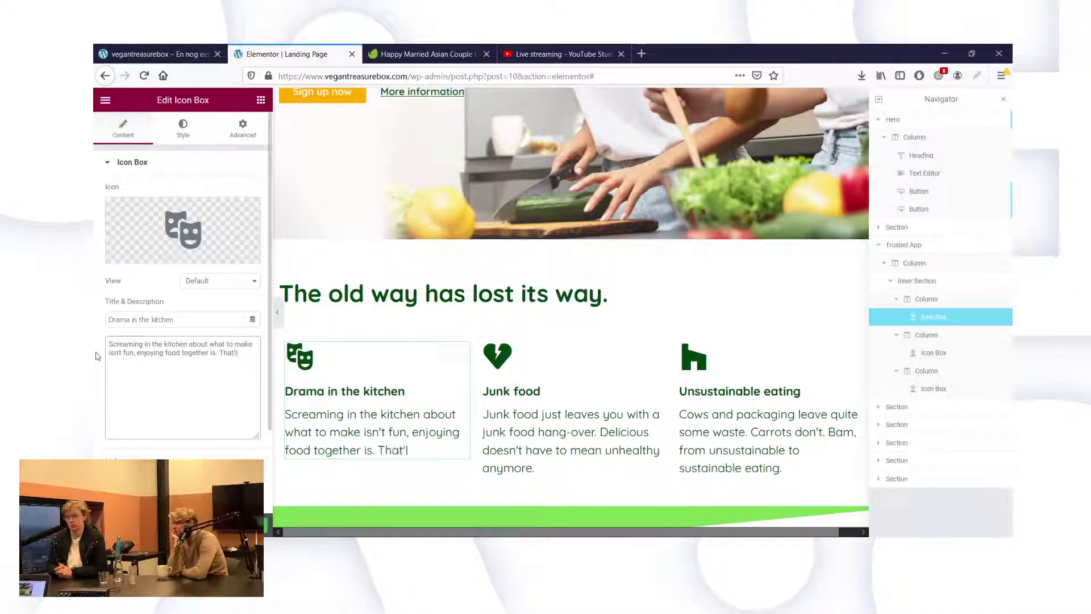
text(l save)
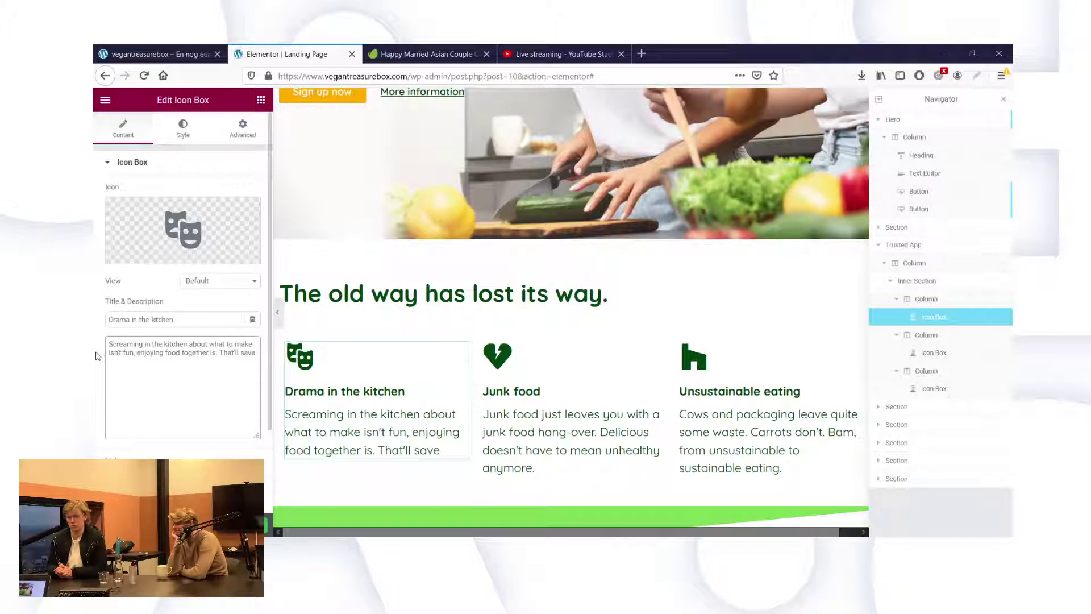
text( you)
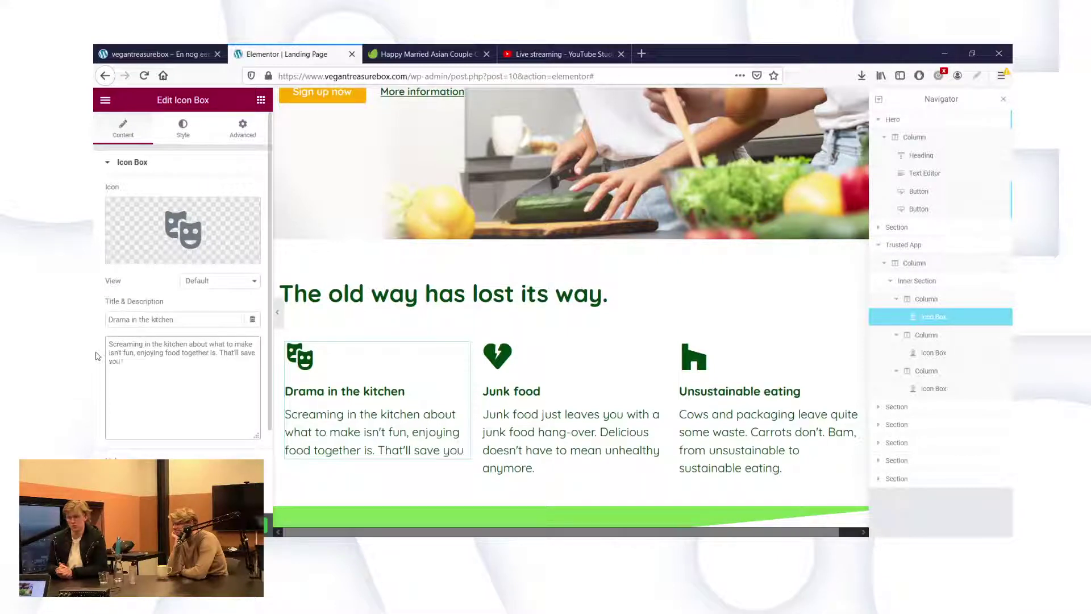
text( some money in)
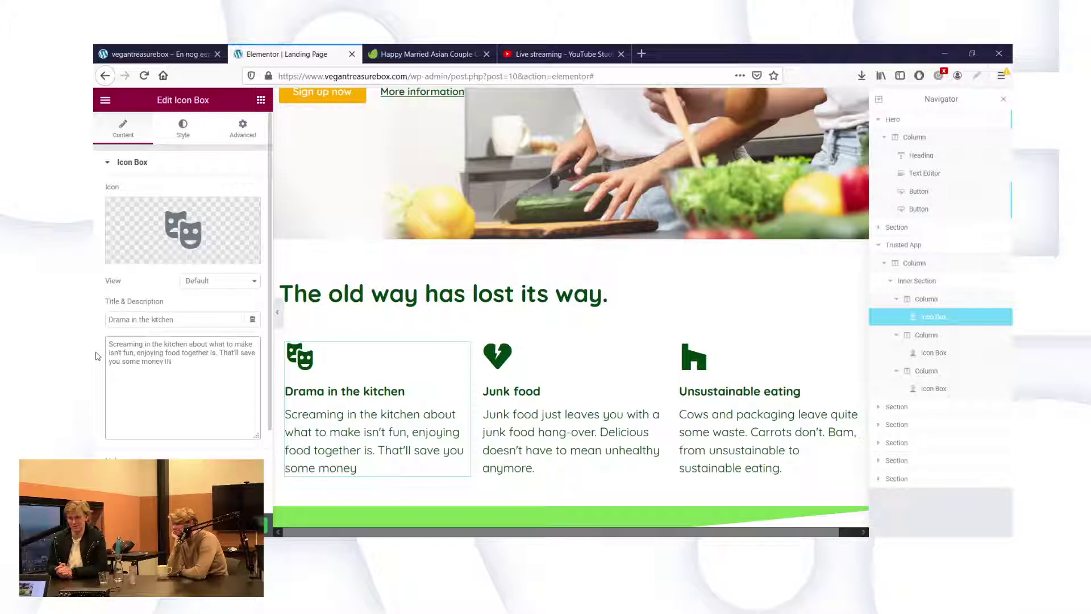
text( councelling)
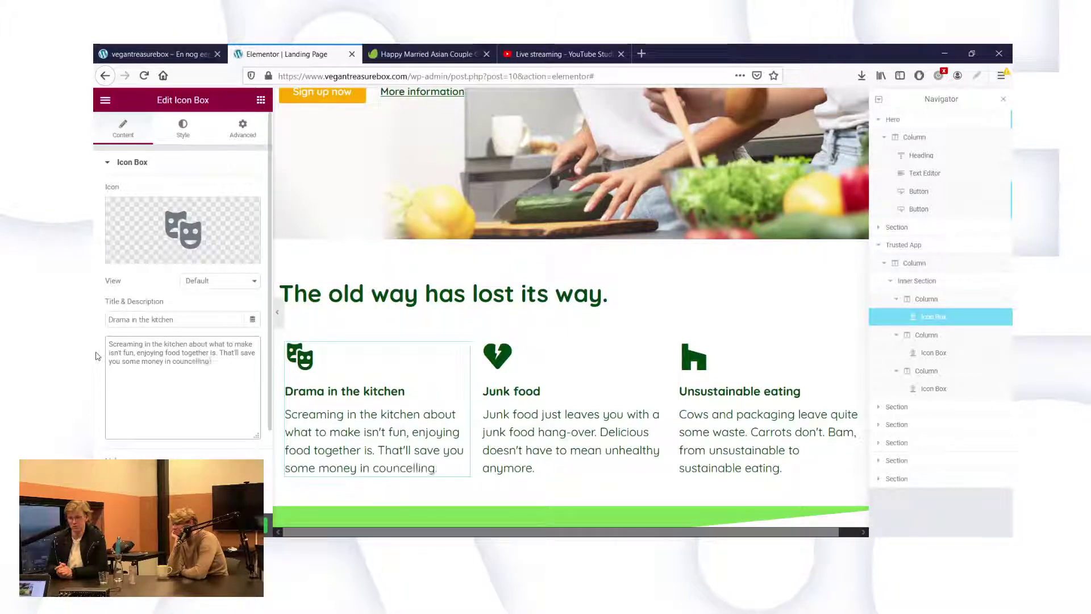
text(.)
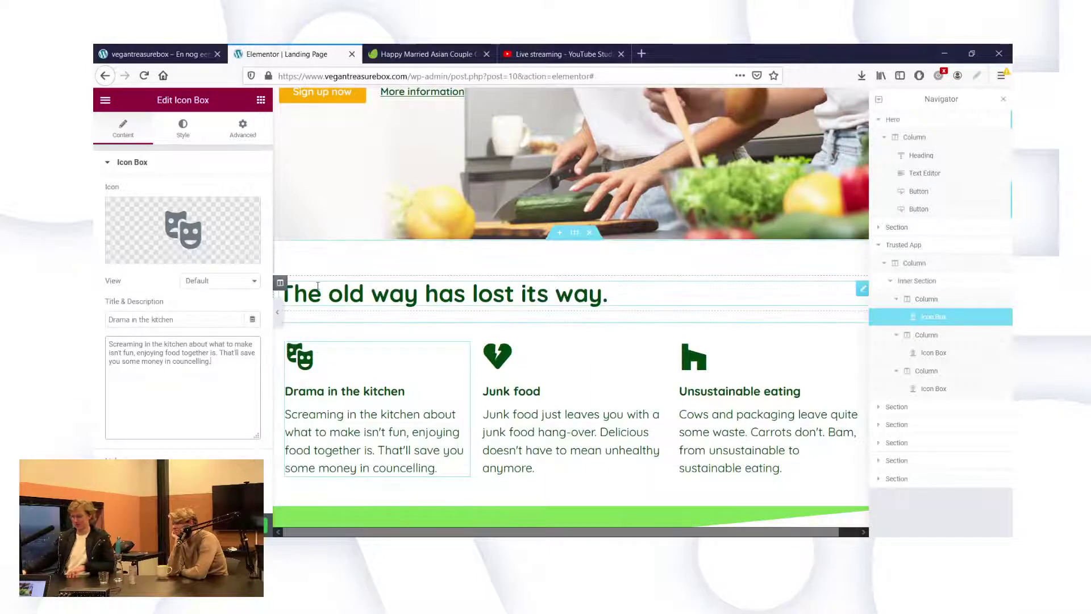
click(550, 408)
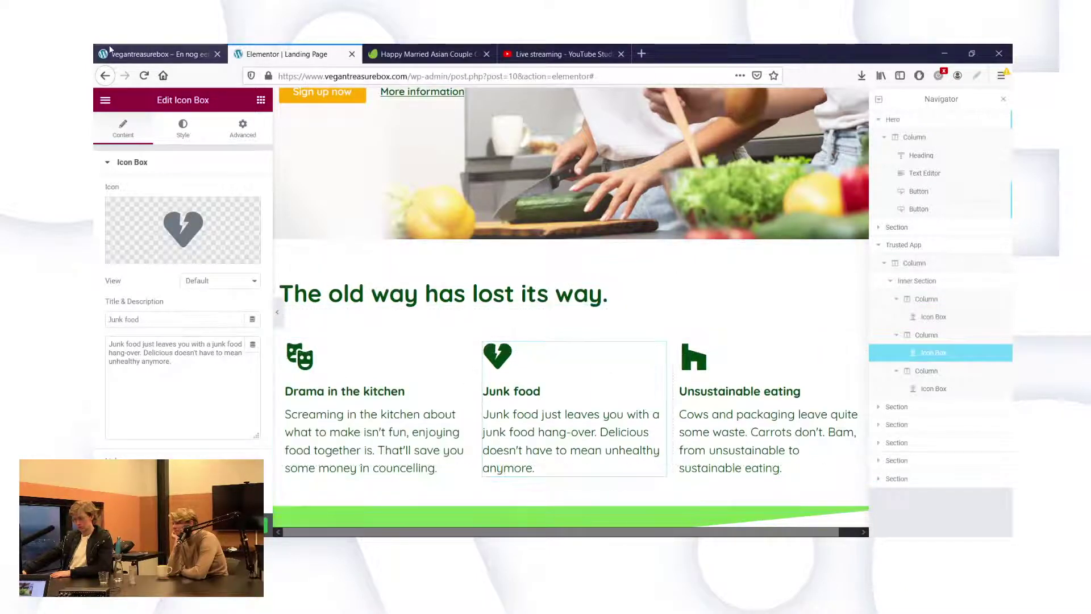
click(147, 54)
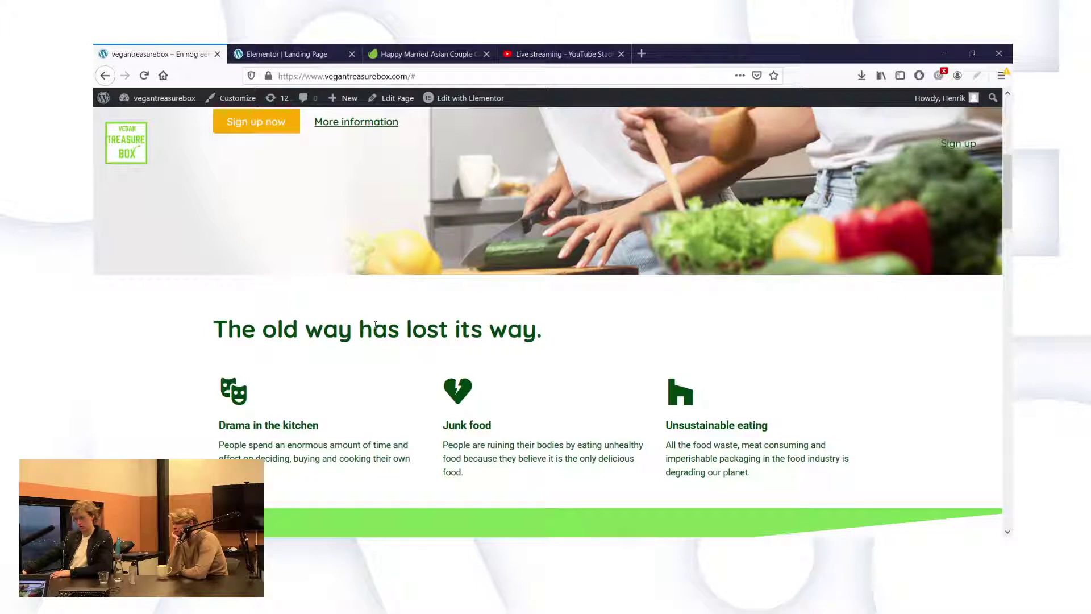
click(299, 61)
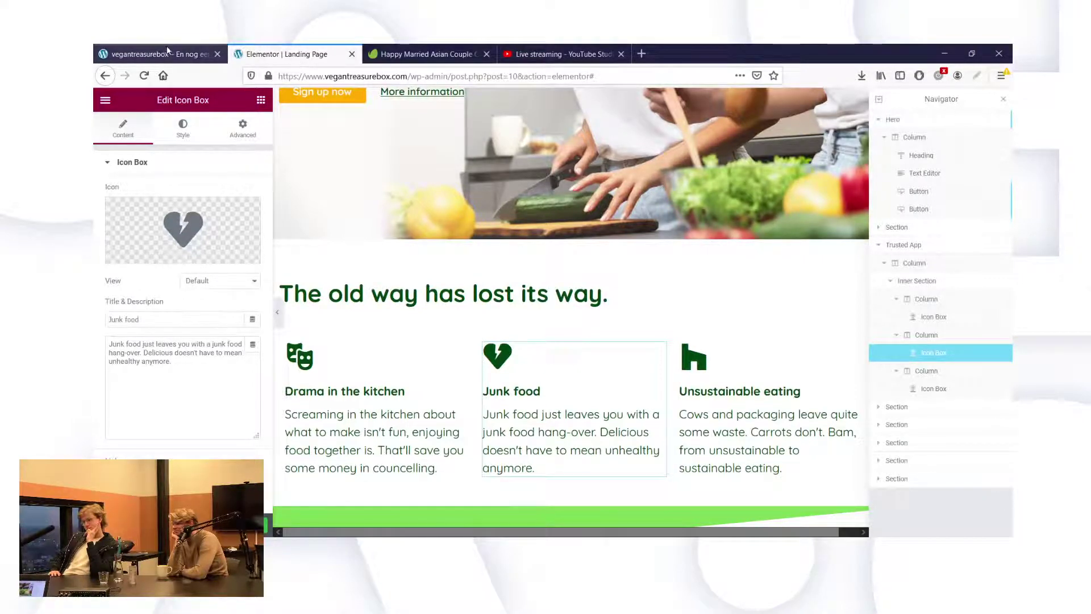
click(151, 53)
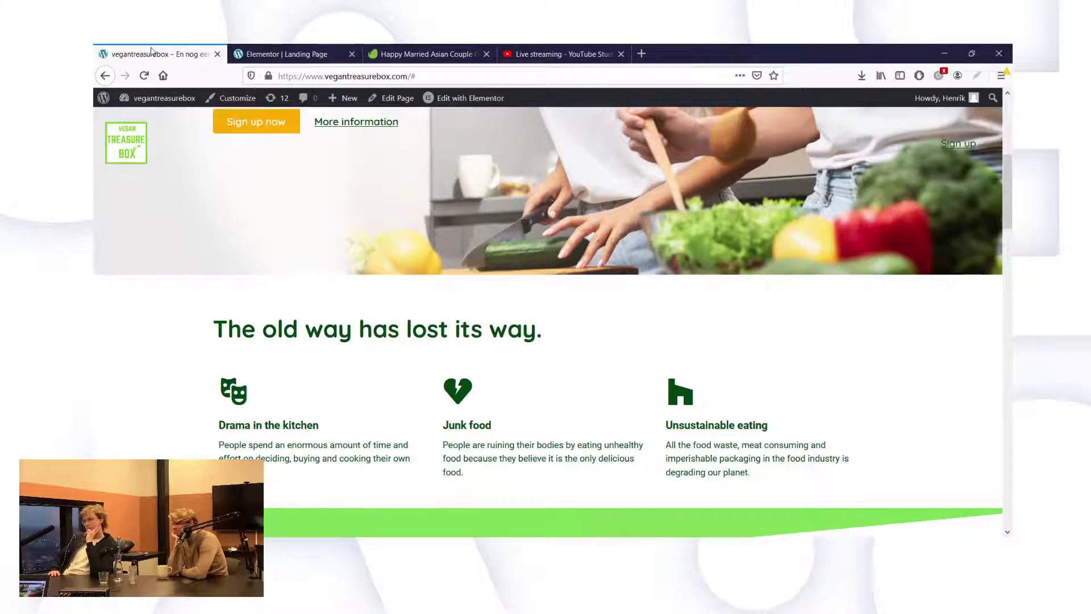
click(272, 53)
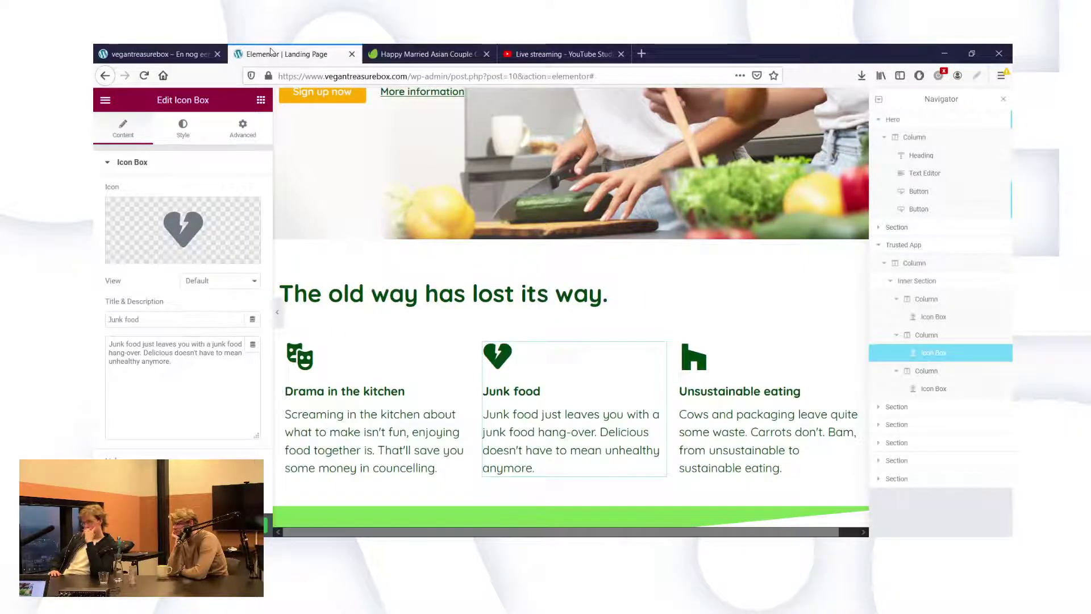
click(153, 52)
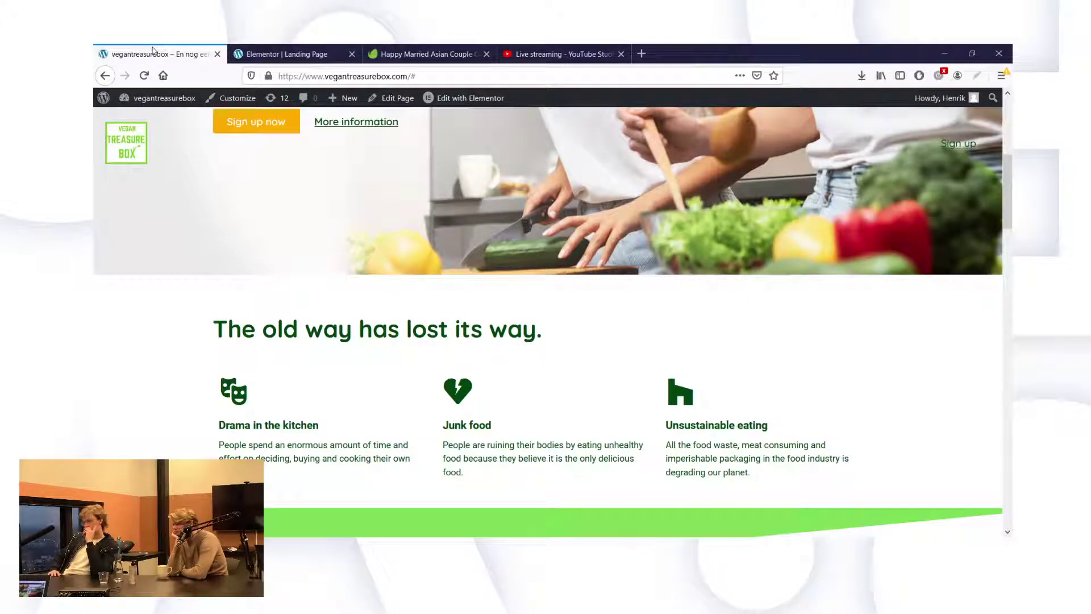
click(272, 52)
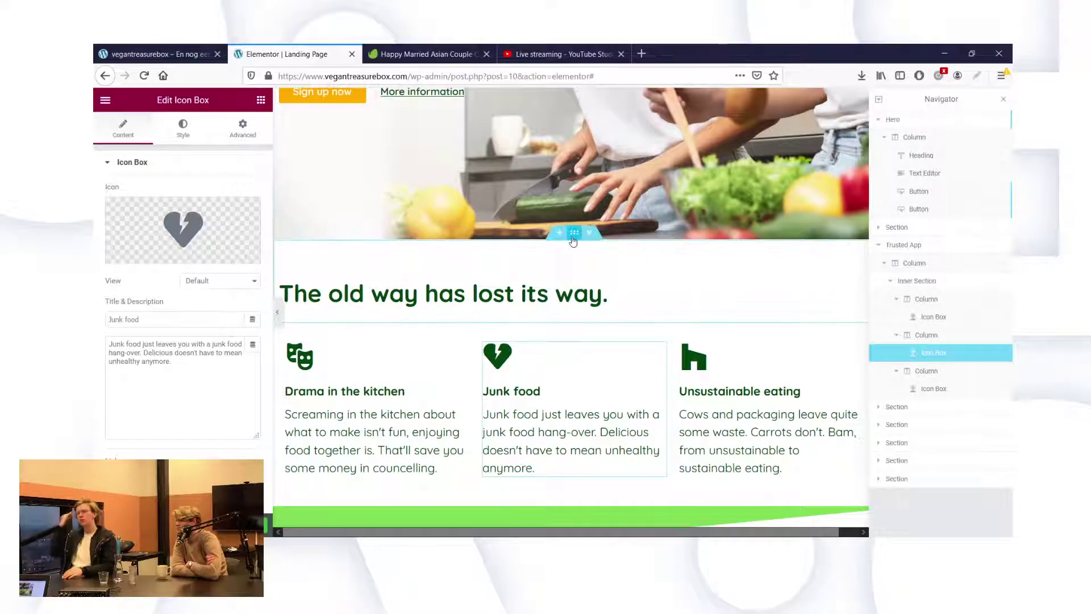
Set the top padding of the section above the 'old way' block to 80.
click(575, 233)
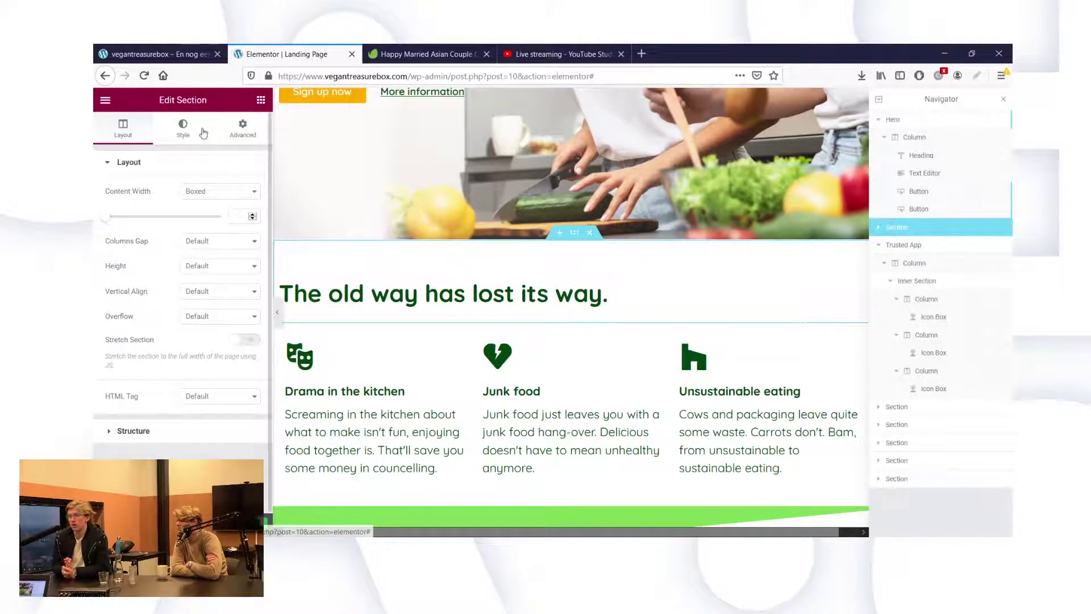
click(243, 128)
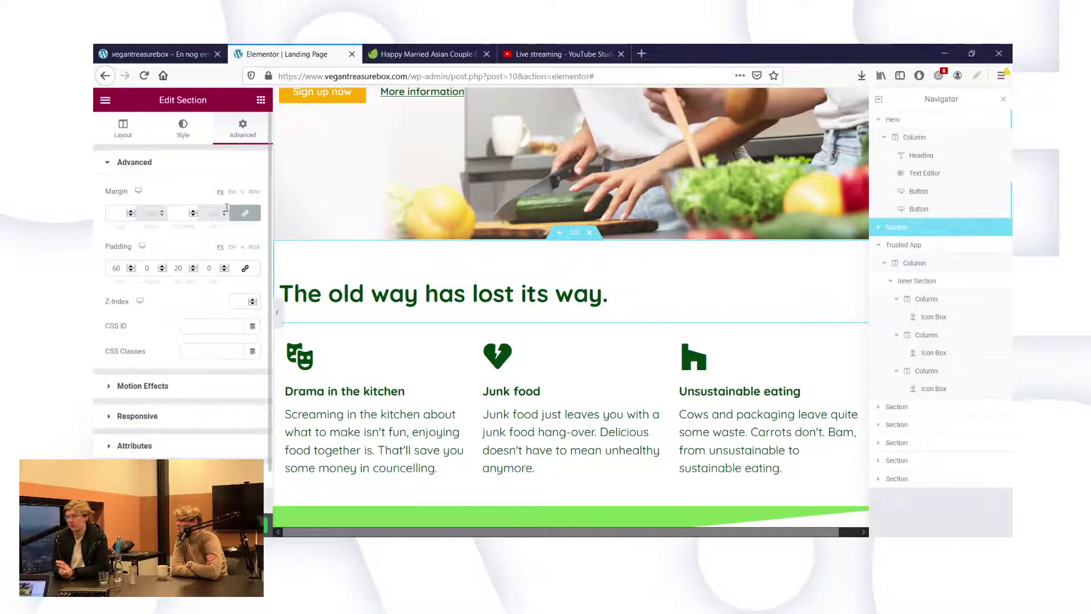
double_click(116, 268)
text(80)
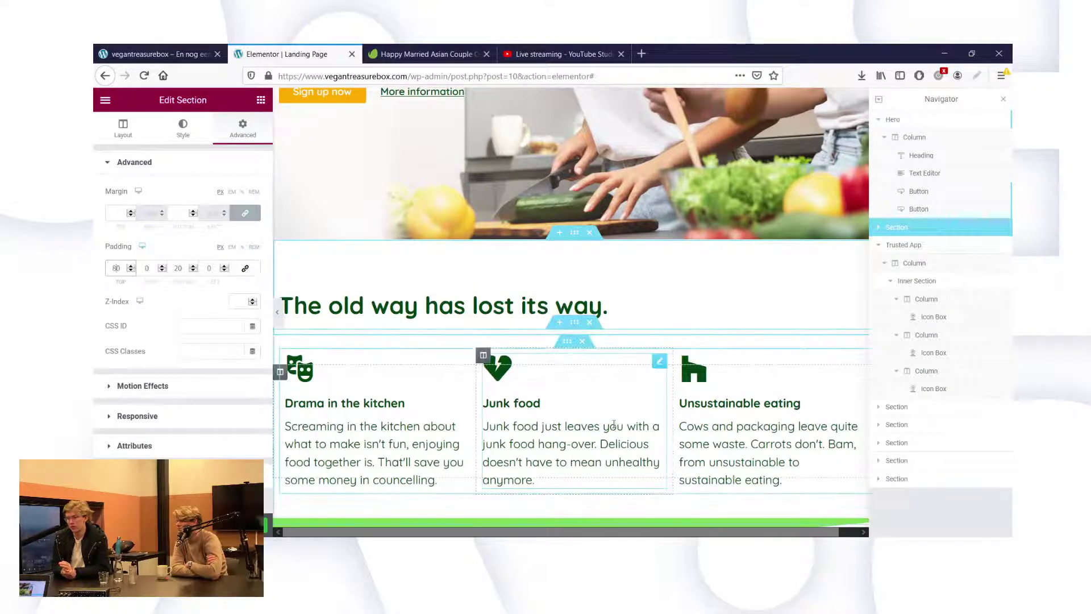
Clear the Trusted App section's negative -11 margins so every side is 0.
click(573, 328)
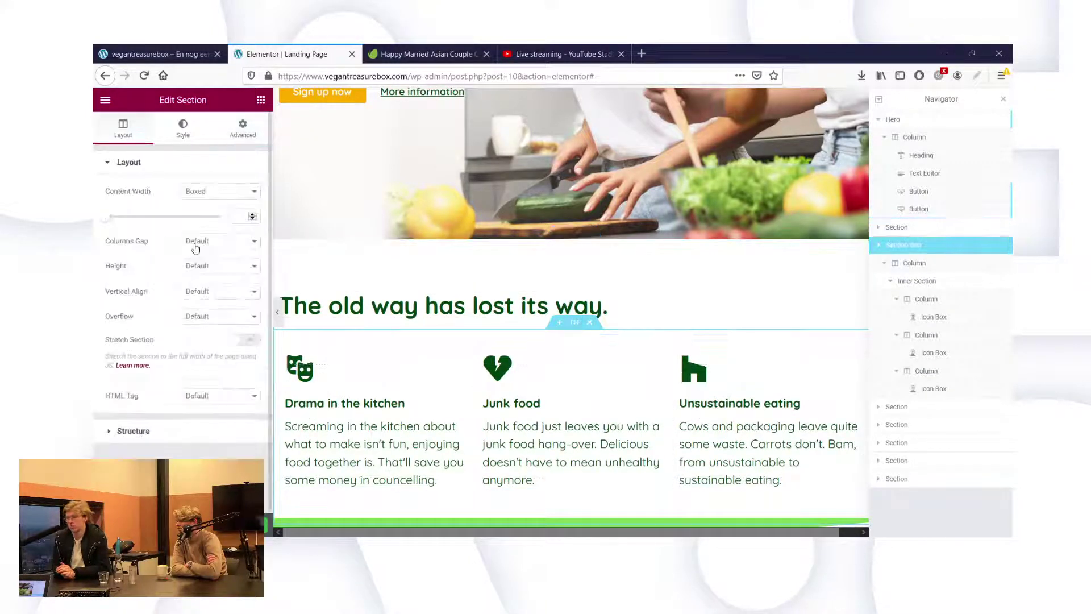
click(243, 128)
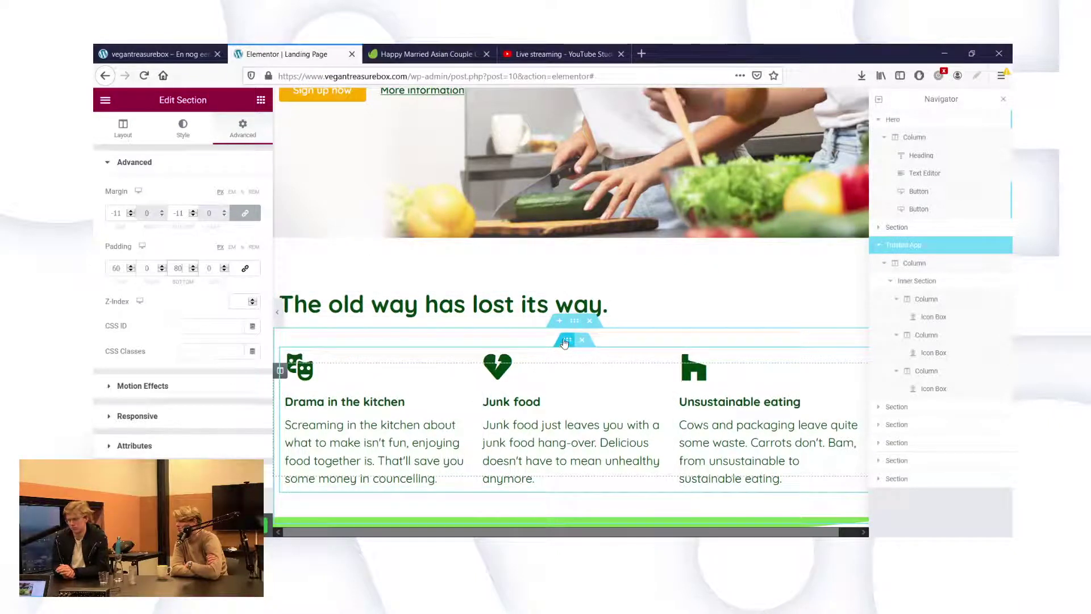
key(Down)
key(Down)
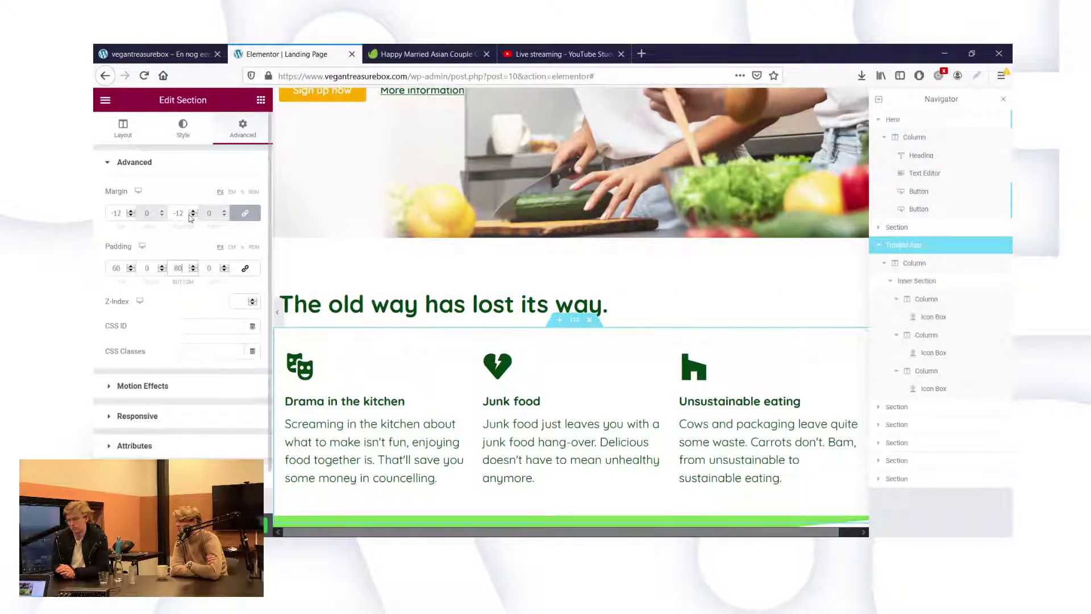
key(BackSpace)
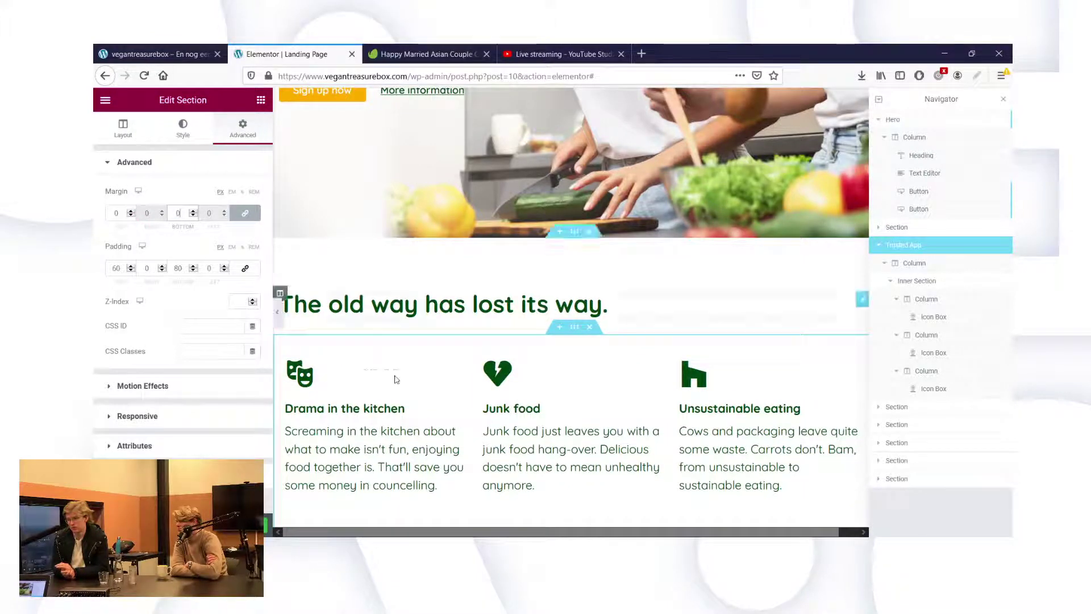
scroll(396, 379, down, 3)
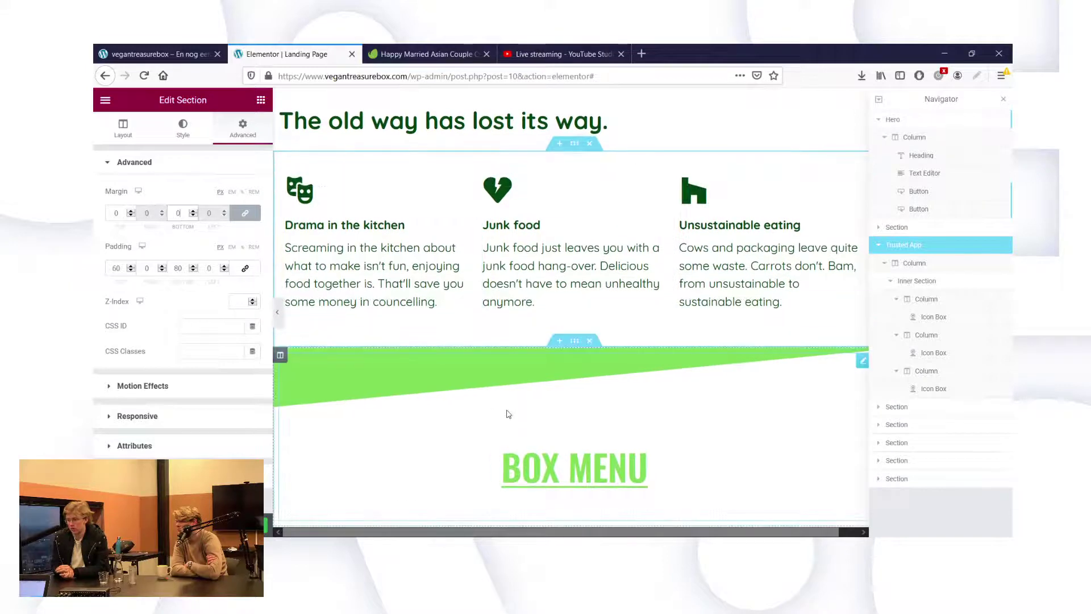
scroll(509, 414, down, 1)
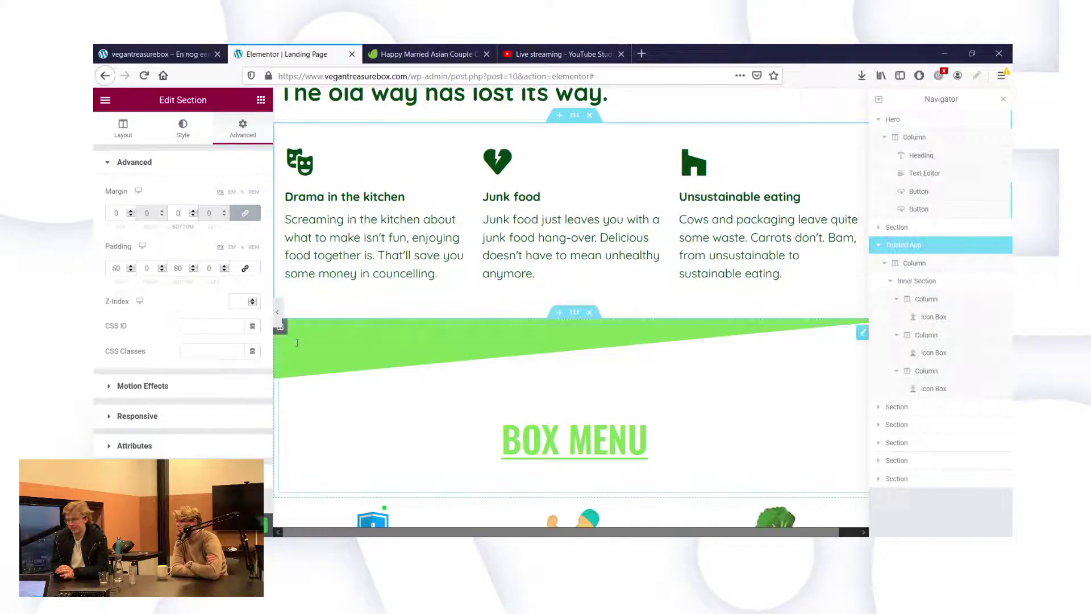
scroll(648, 385, down, 1)
scroll(648, 385, up, 3)
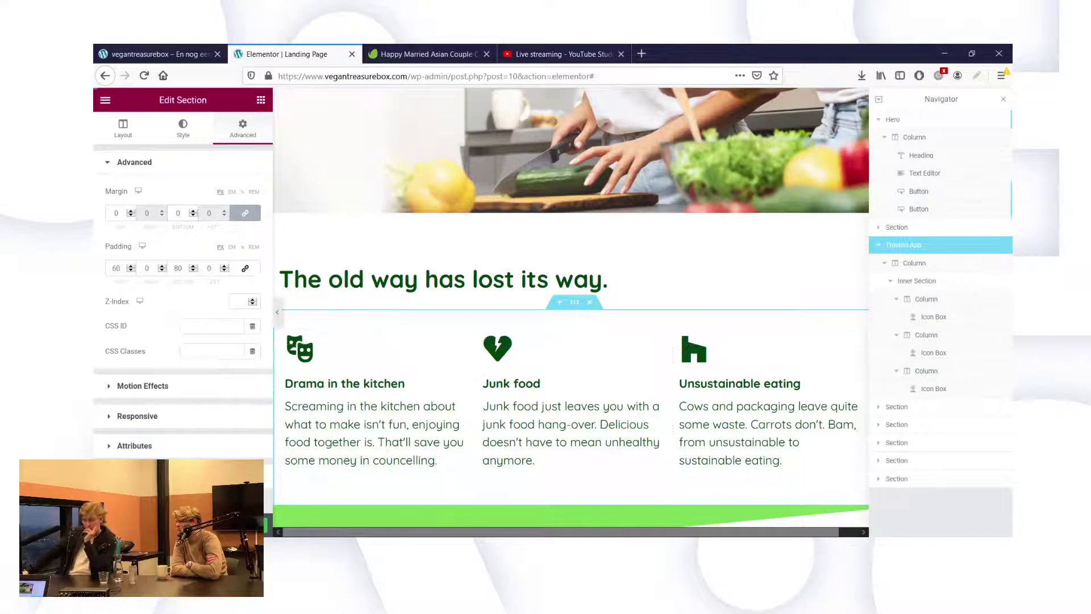
Reload the live Vegan Treasure Box page and scroll through the 'old way' section to check the edits.
click(159, 51)
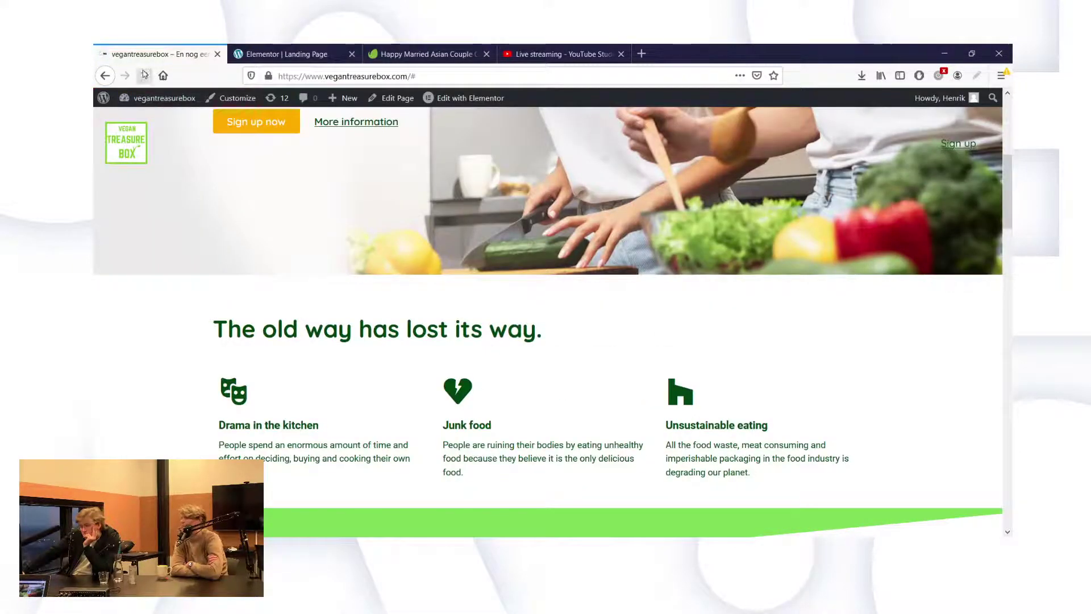
click(144, 75)
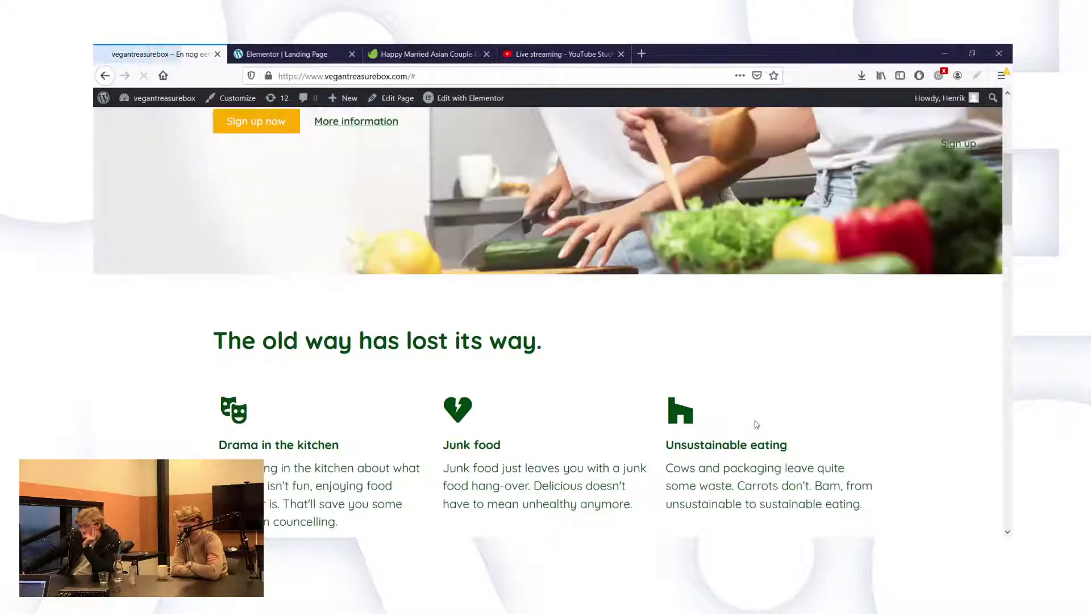
scroll(727, 392, down, 2)
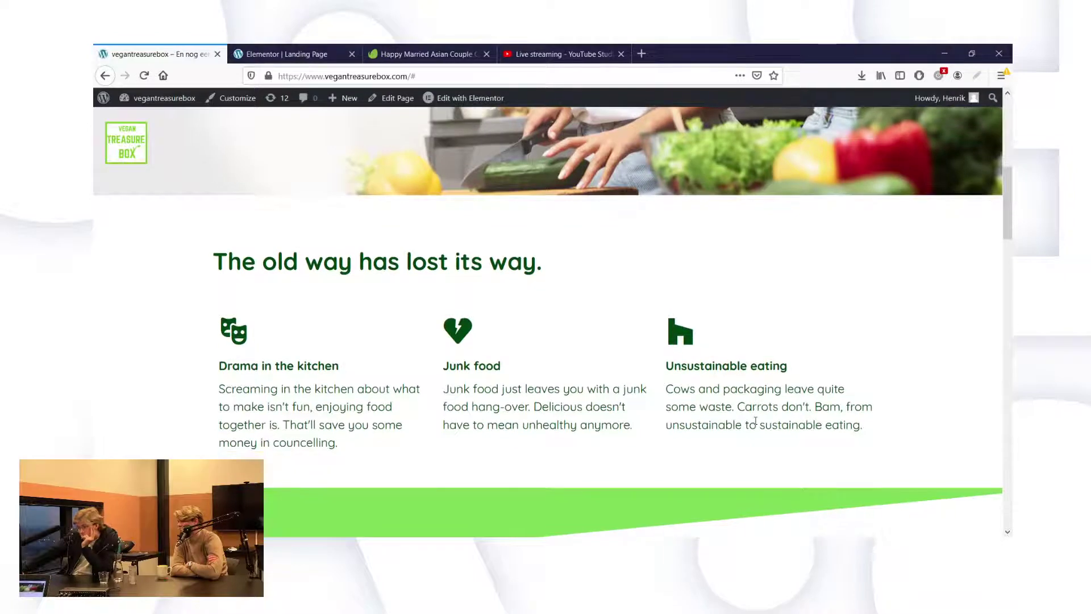
scroll(755, 421, down, 1)
scroll(755, 421, up, 1)
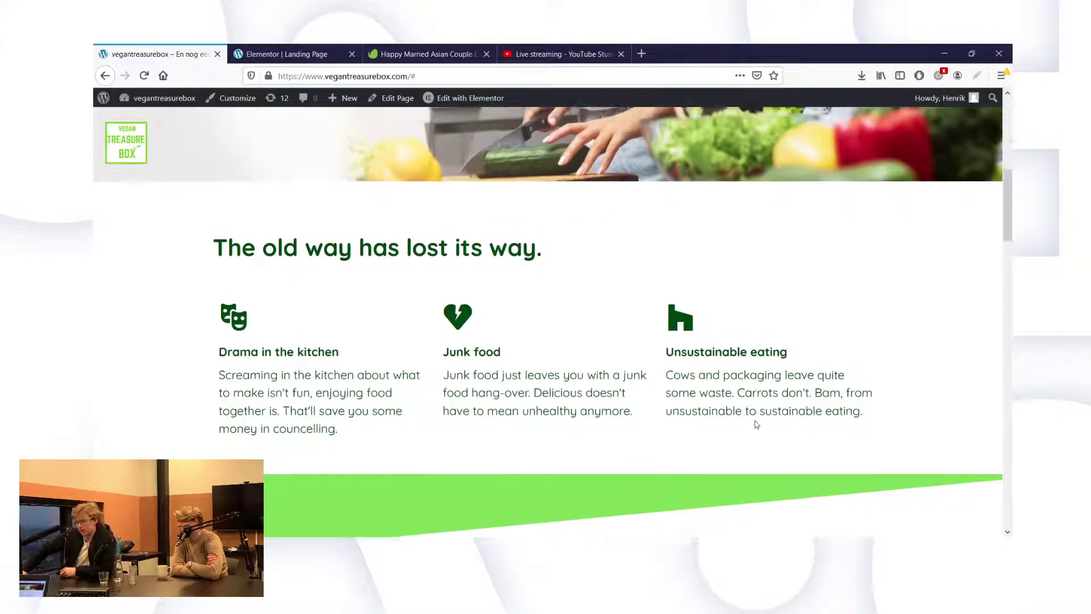
scroll(721, 349, up, 1)
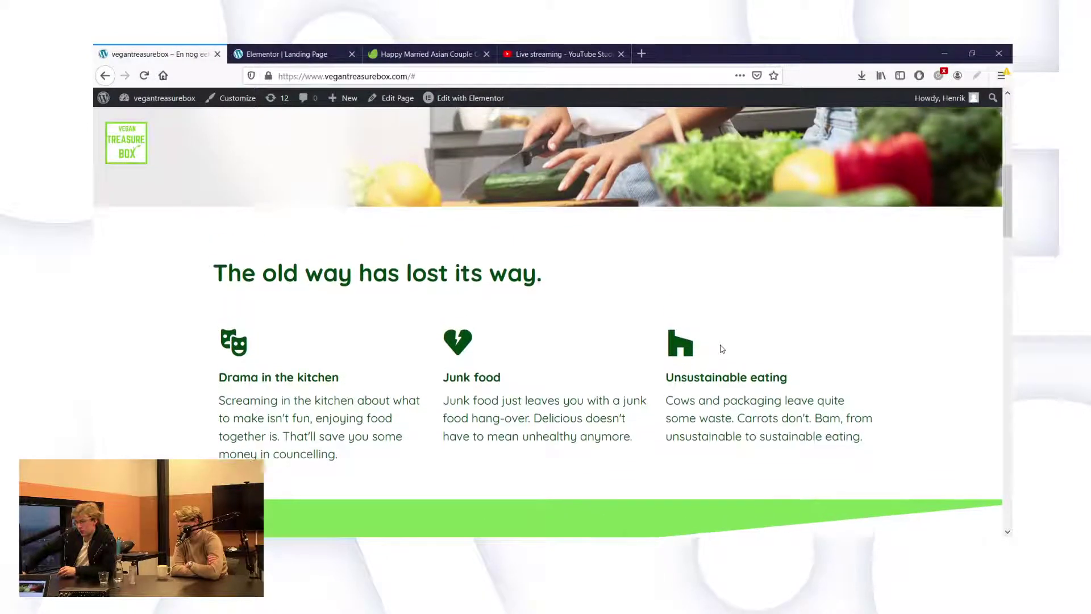
scroll(721, 348, down, 1)
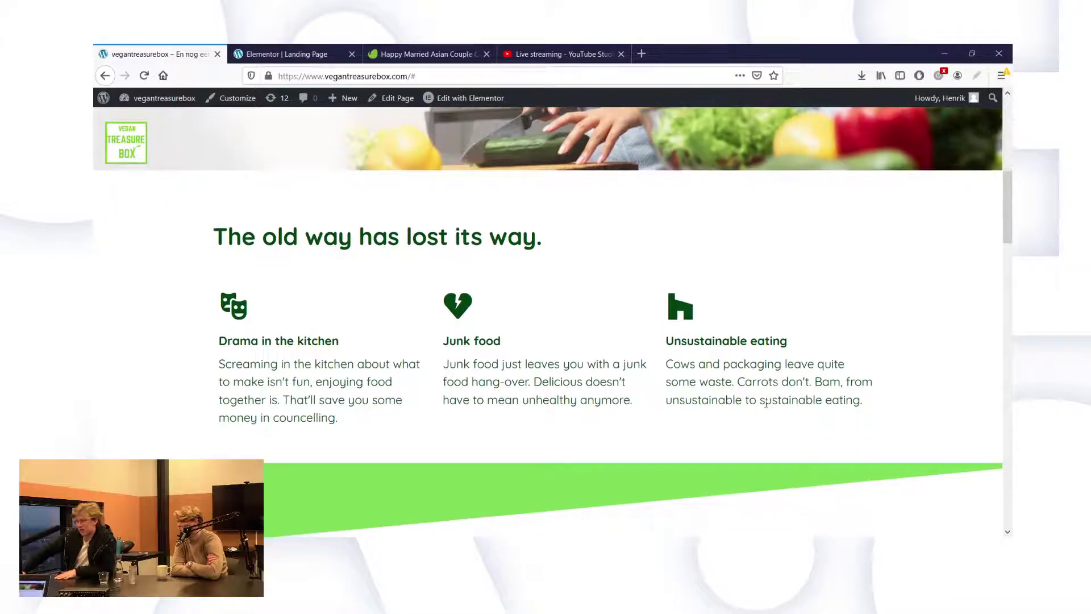
scroll(765, 407, up, 5)
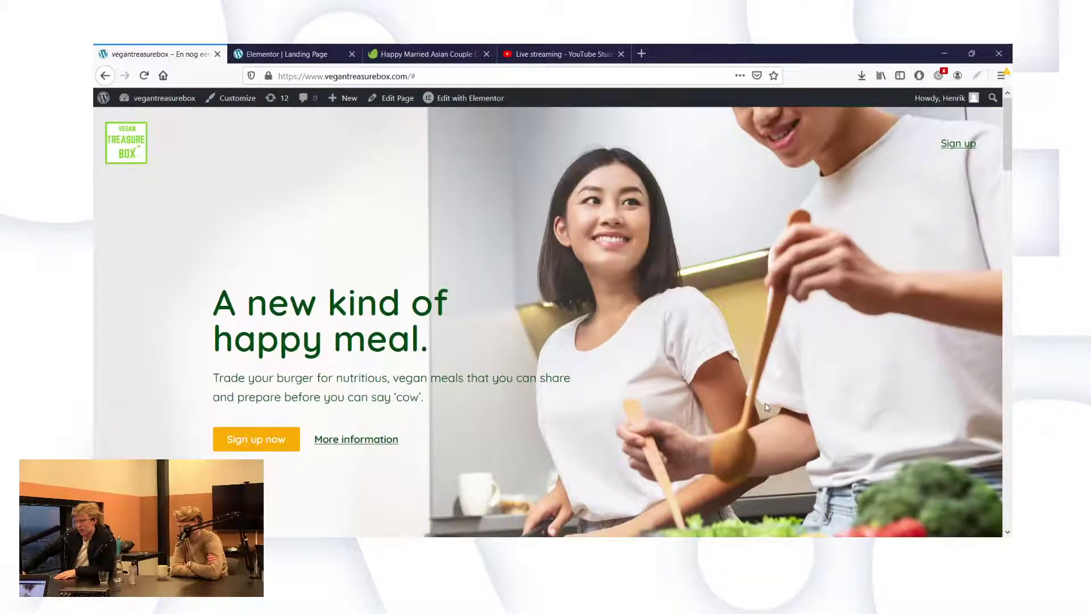
scroll(766, 406, down, 4)
scroll(767, 407, down, 3)
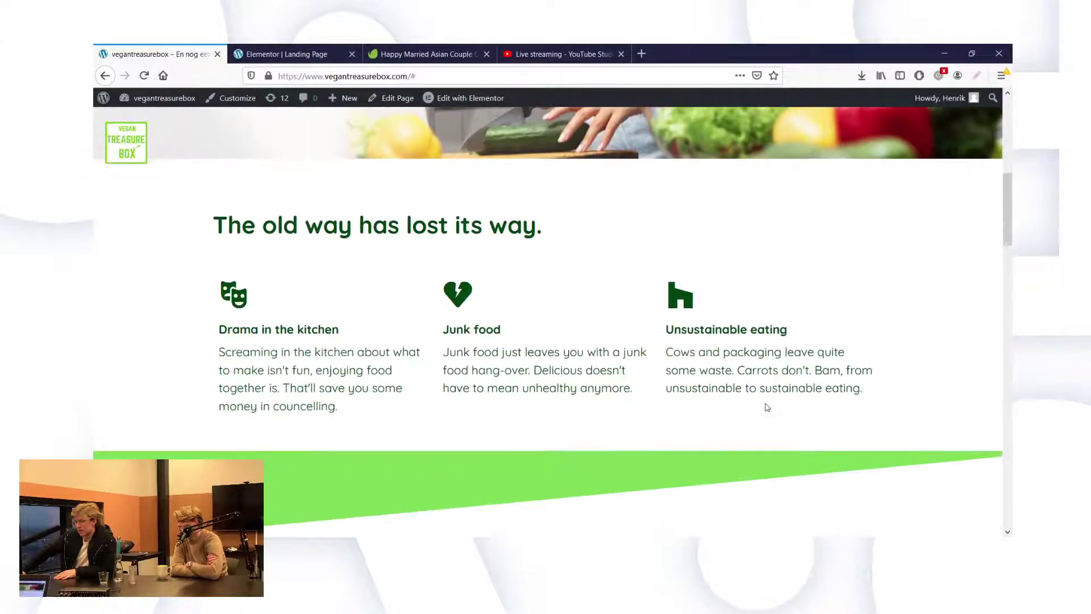
scroll(767, 407, up, 4)
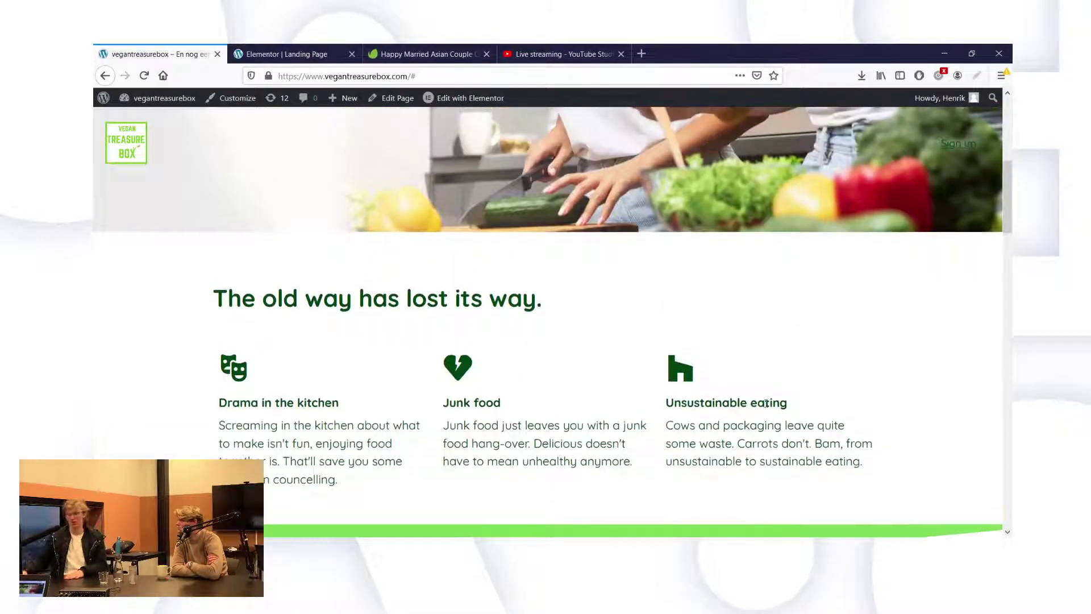
scroll(767, 407, down, 4)
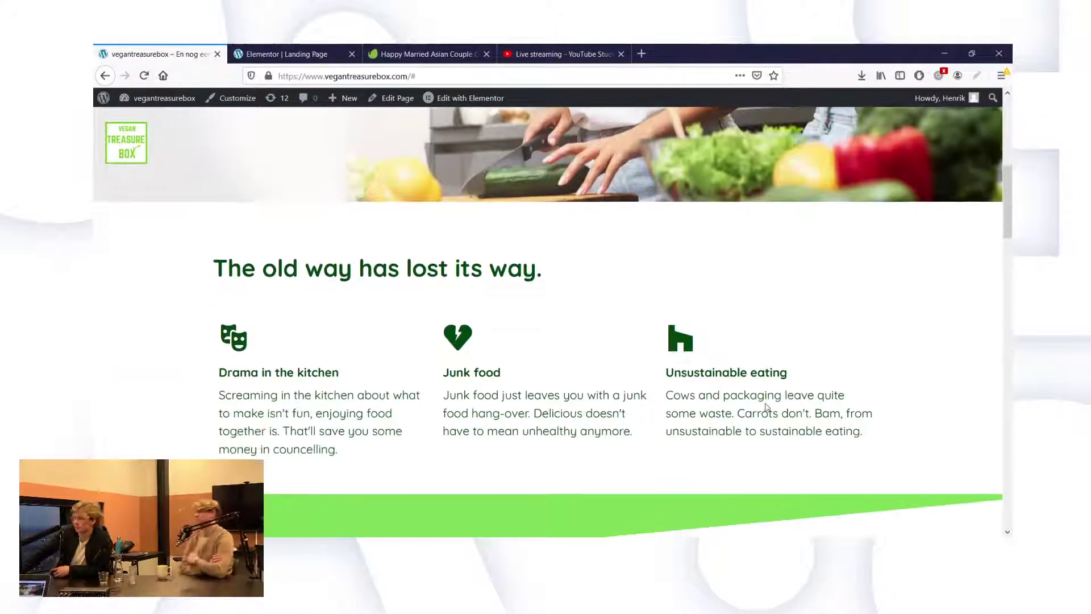
scroll(766, 407, up, 1)
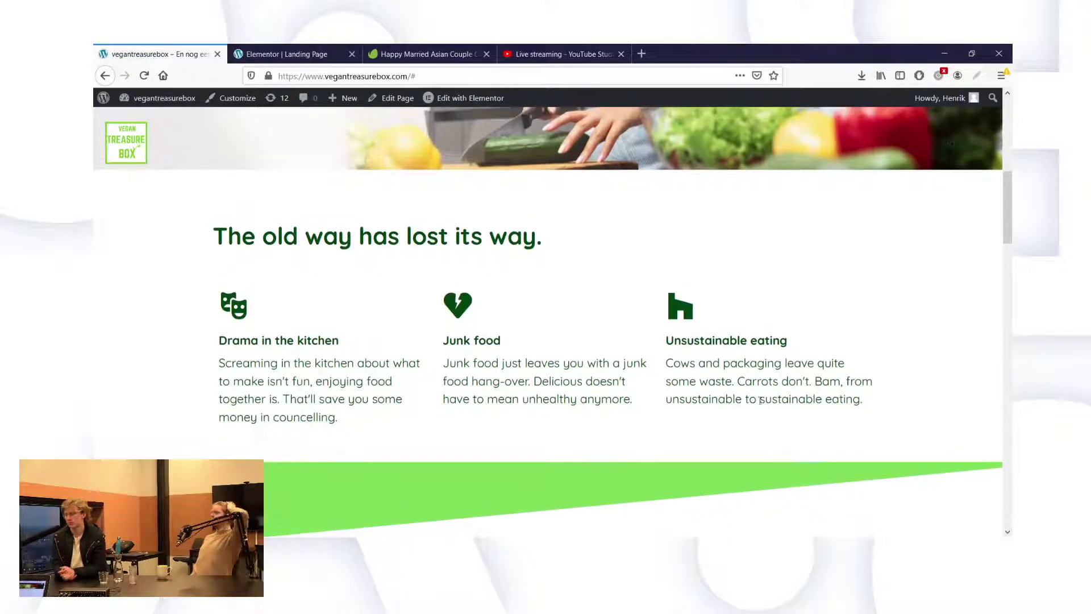
click(282, 54)
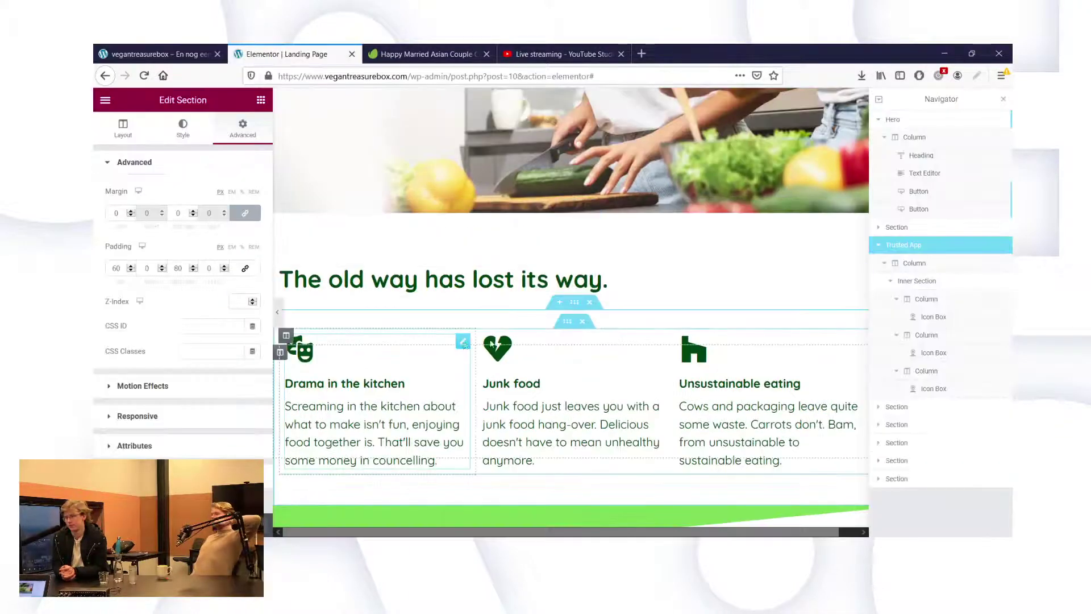
Take the BOX MENU heading's green and make the Drama in the kitchen icon #7ED957.
click(464, 341)
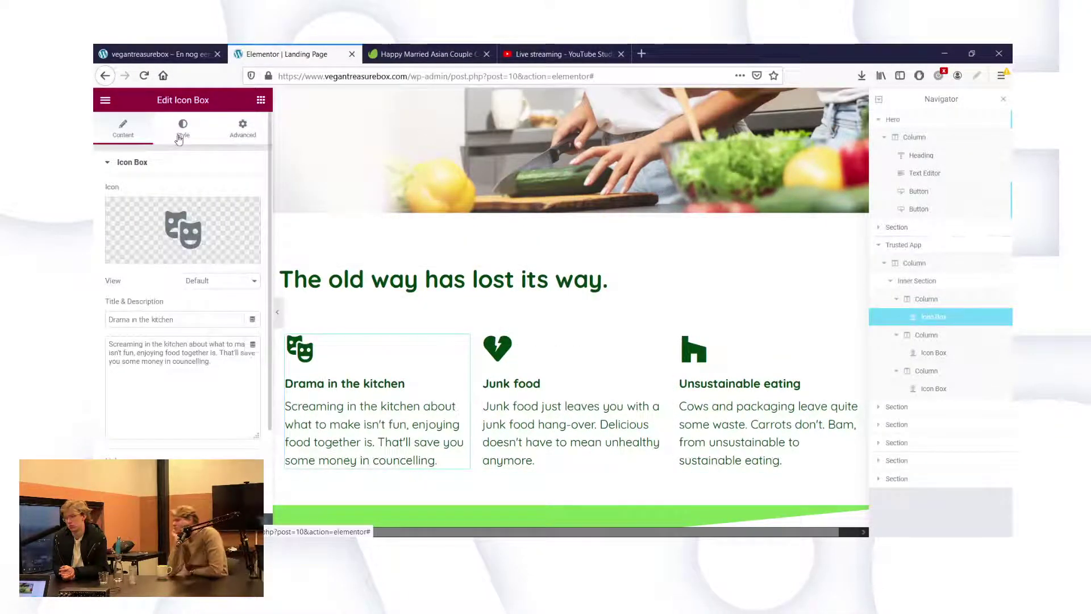
scroll(503, 305, down, 3)
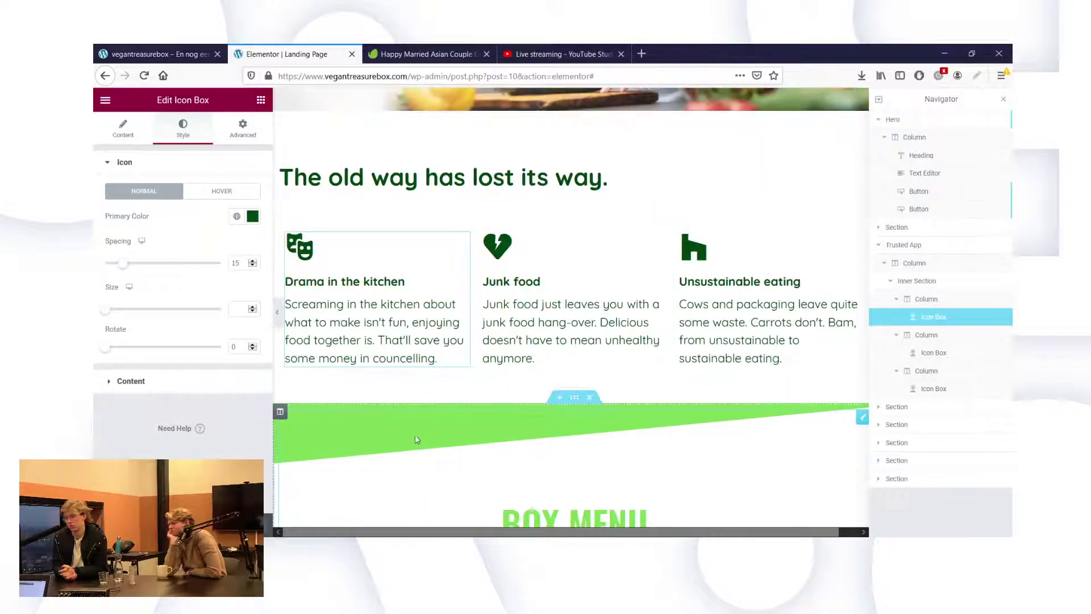
scroll(417, 441, down, 1)
click(564, 489)
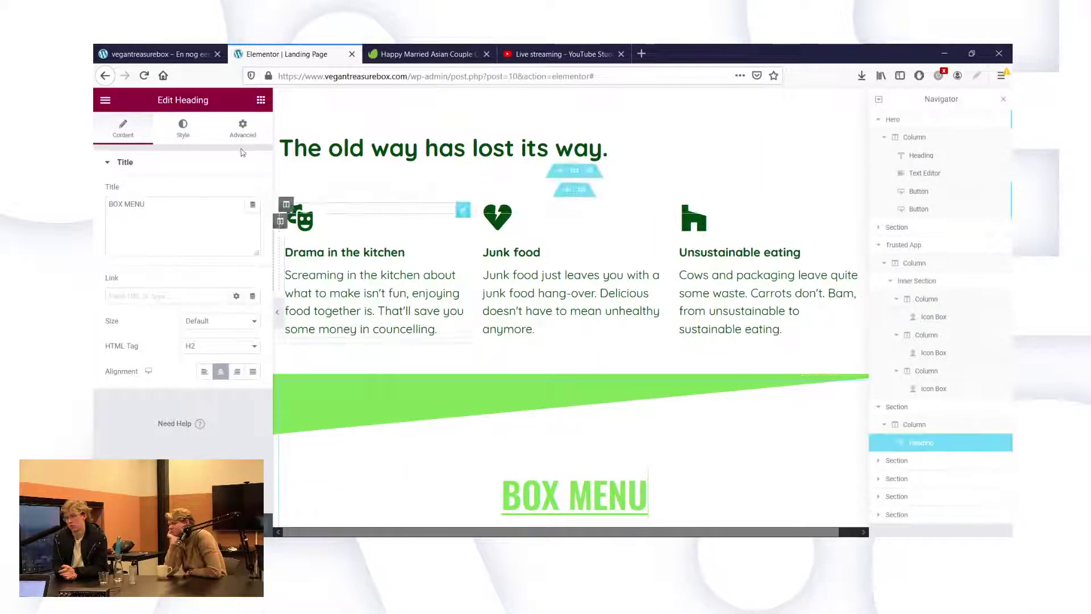
click(182, 128)
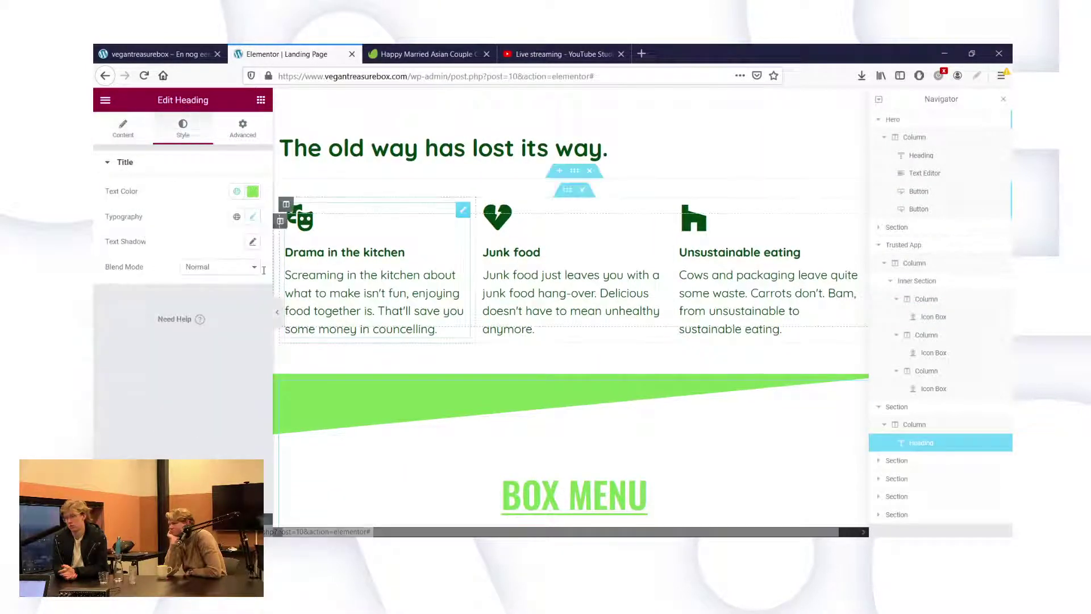
click(253, 191)
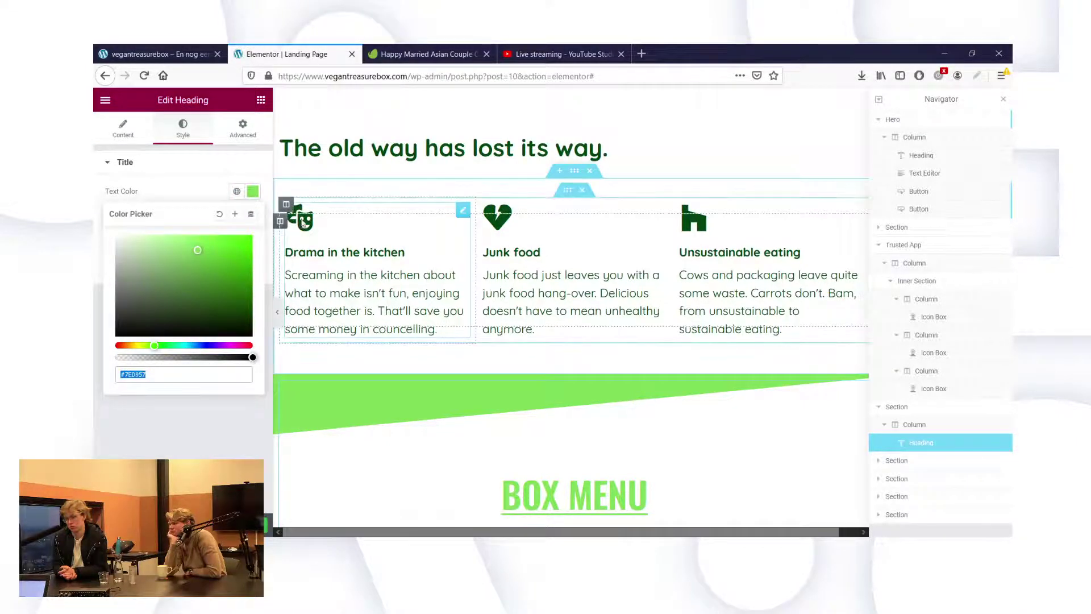
click(303, 224)
click(250, 216)
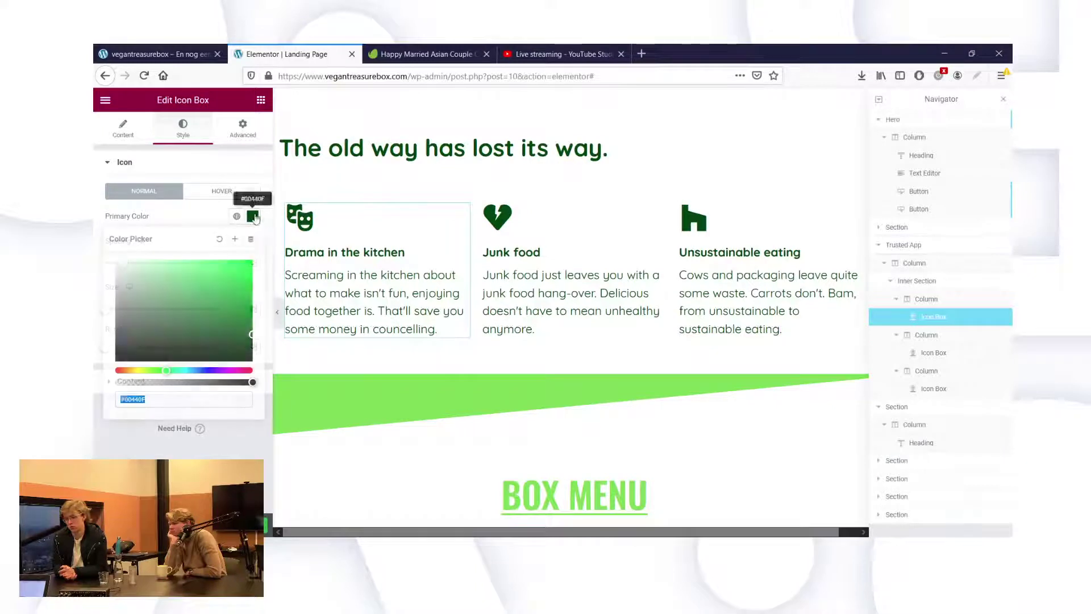
text(#7ED957)
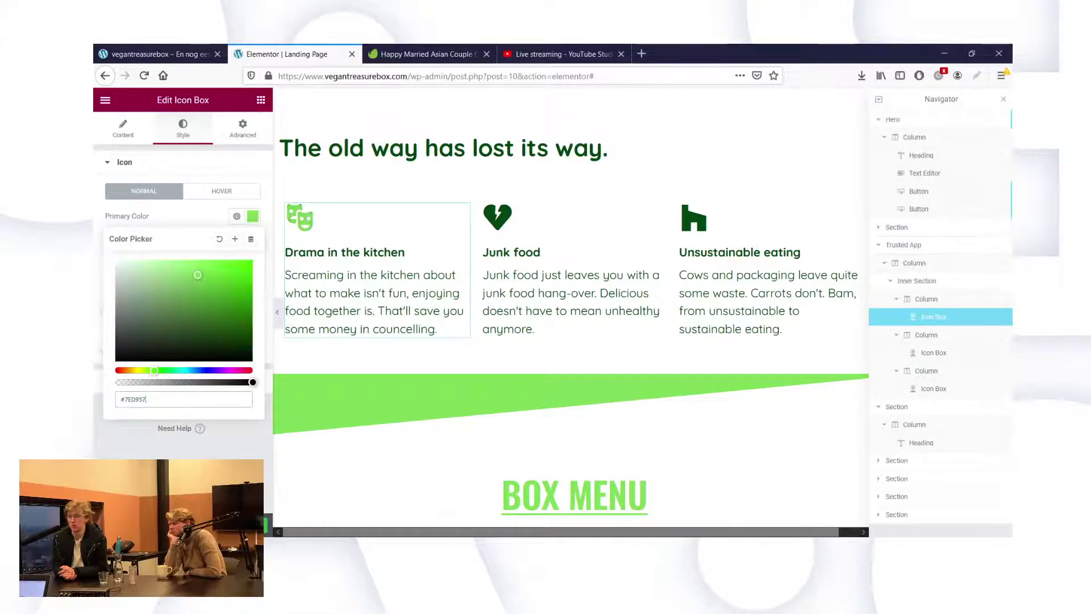
key(Escape)
Make the Junk food icon's primary colour light green #7ED957.
click(501, 226)
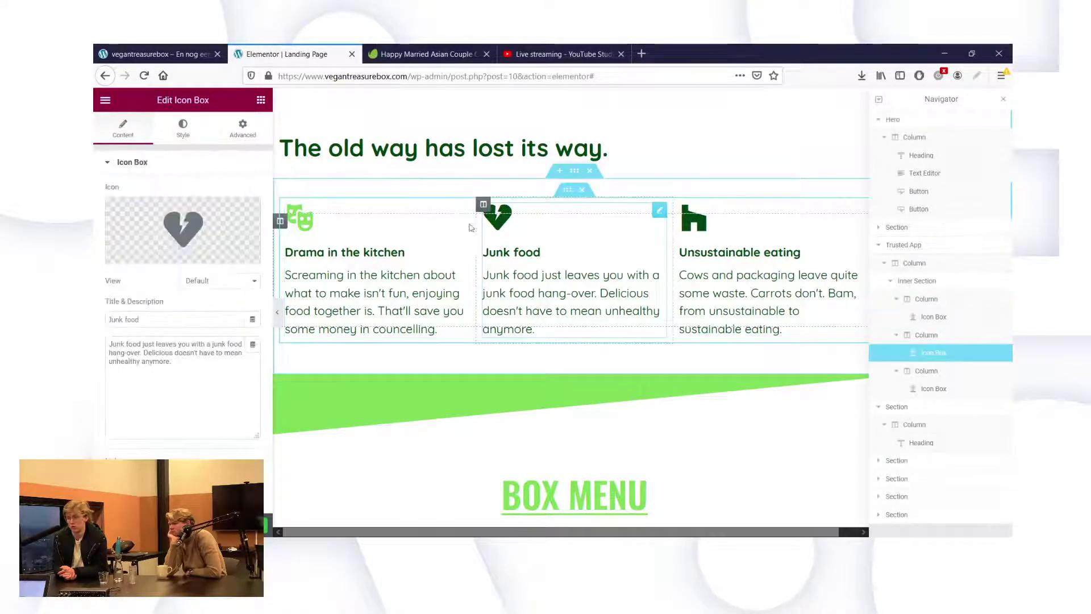
click(183, 129)
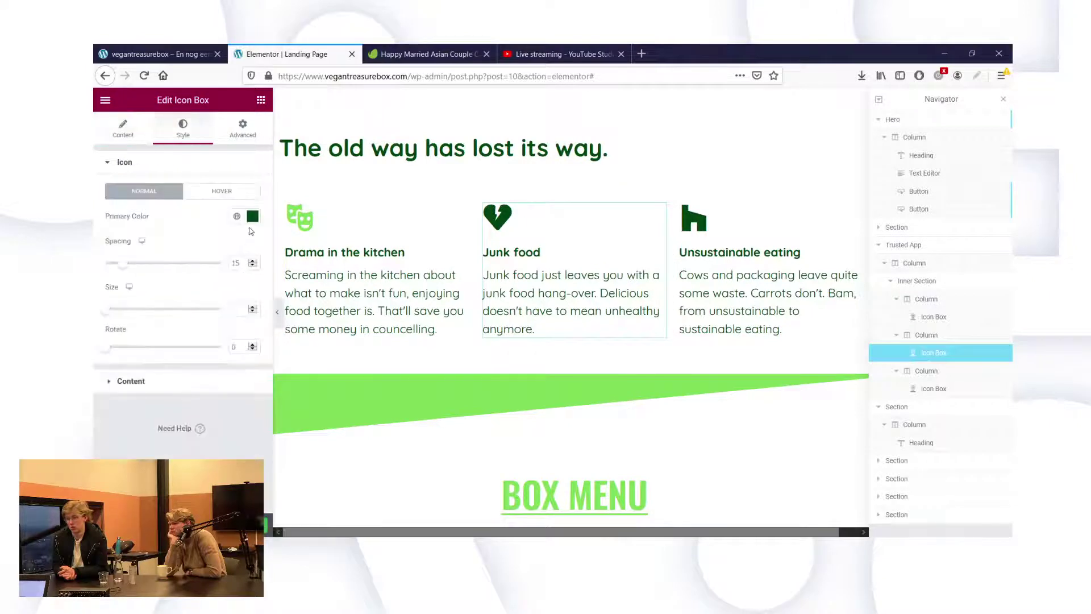
click(252, 216)
text(#7ED957)
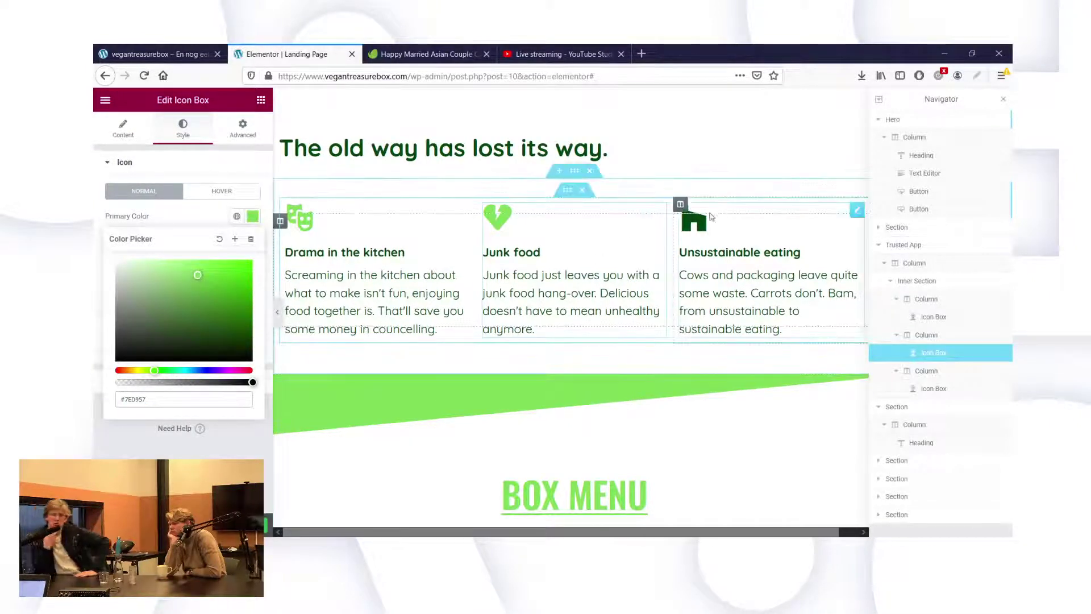
Give the Unsustainable eating house icon the same #7ED957 primary colour.
click(768, 267)
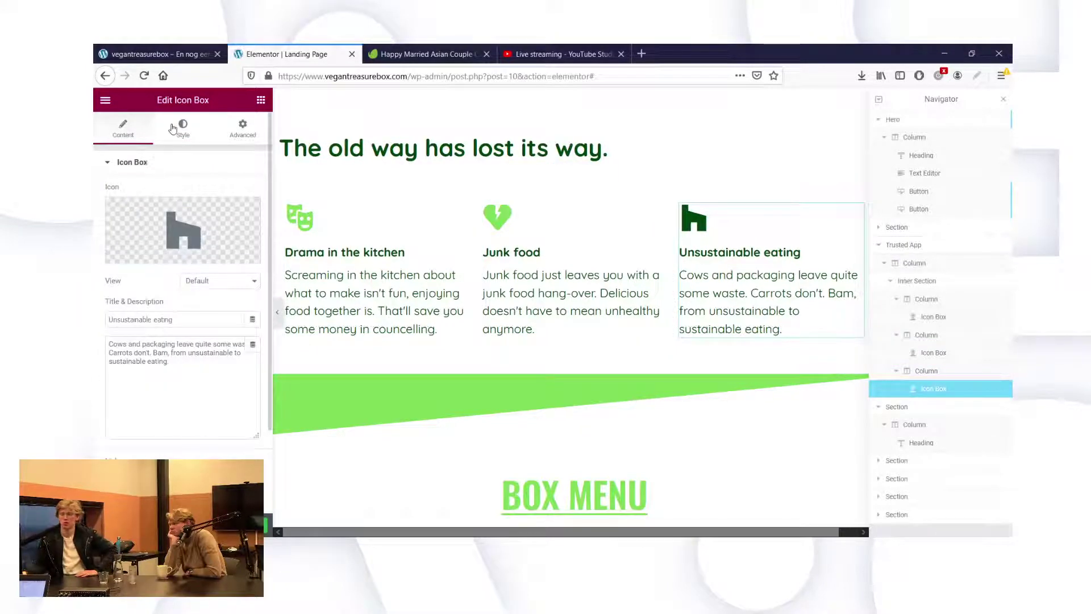
click(147, 52)
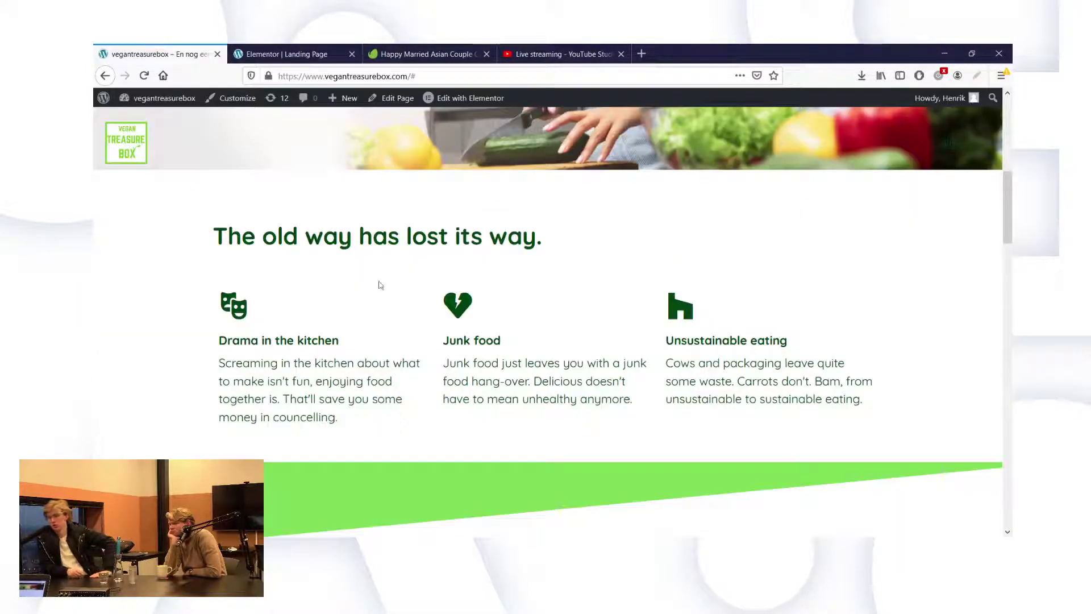
click(293, 50)
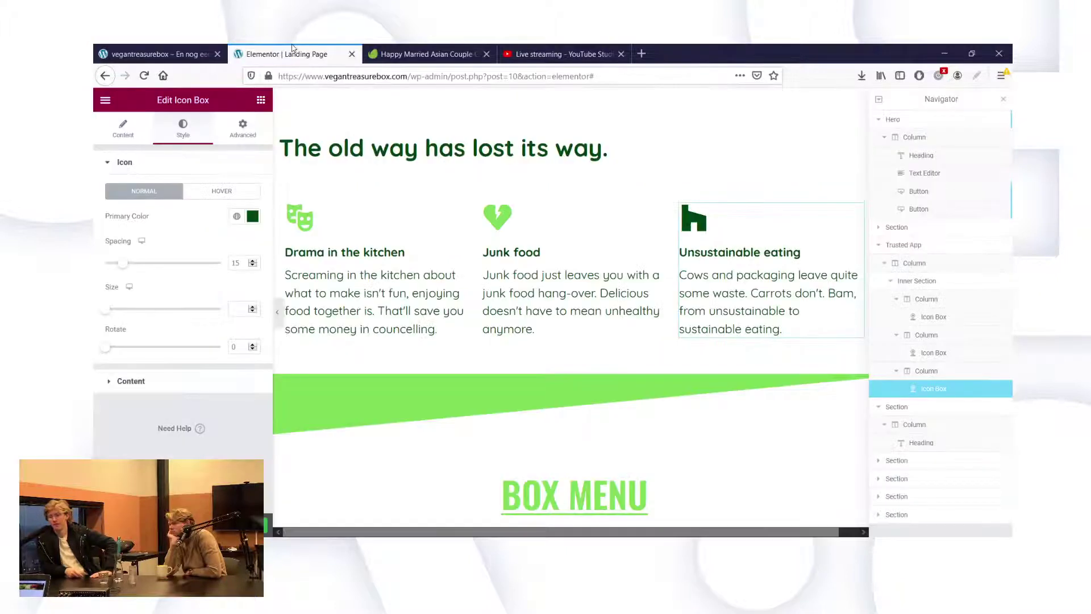
click(253, 217)
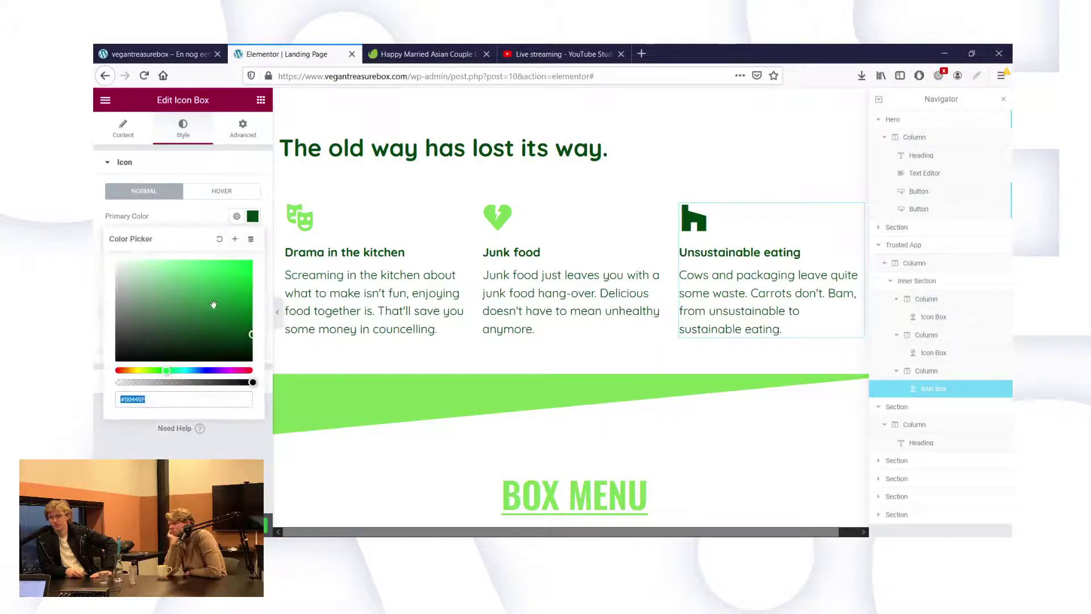
text(#7ED957)
key(Escape)
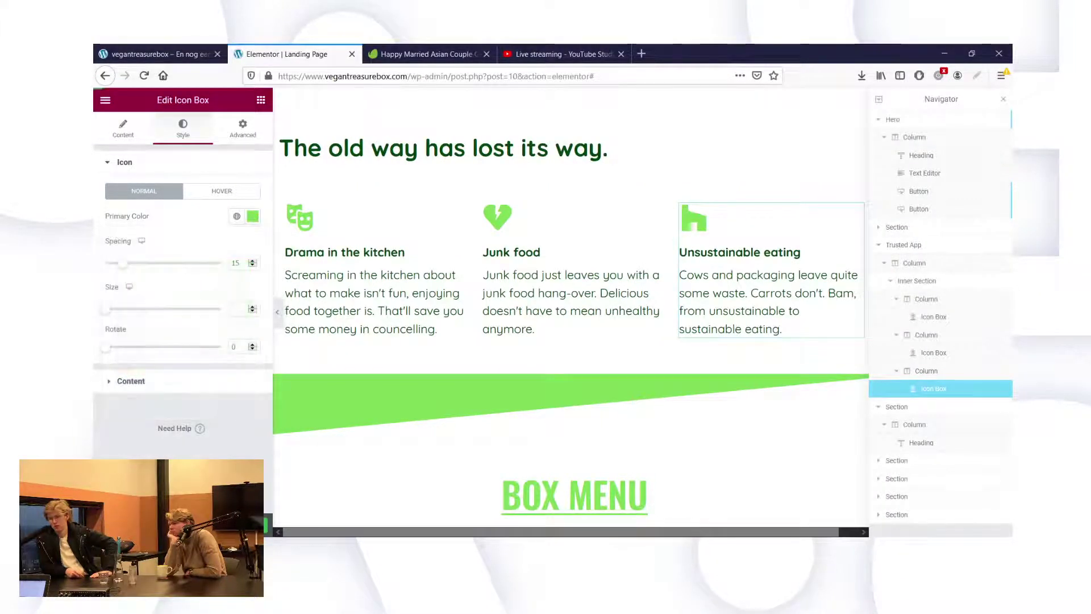
click(554, 383)
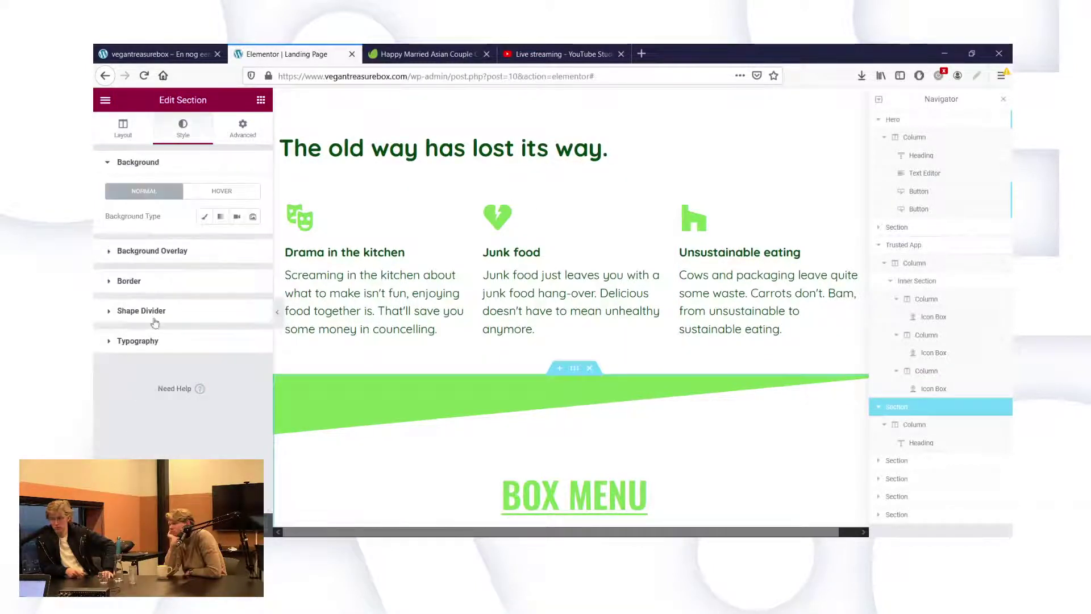
Set the BOX MENU section's top shape divider to None and view the live page.
click(144, 311)
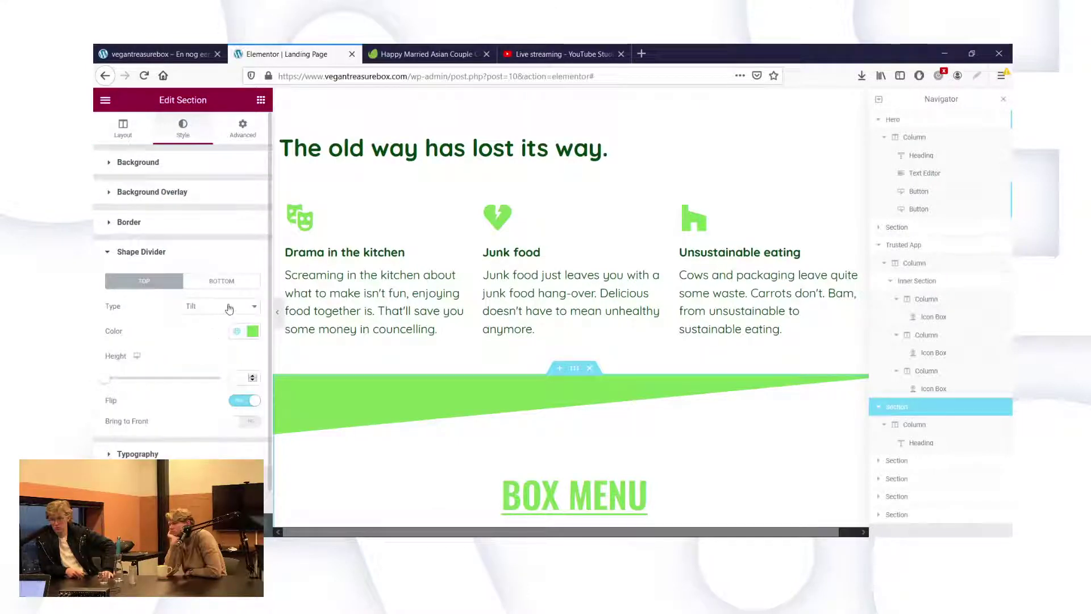
click(200, 322)
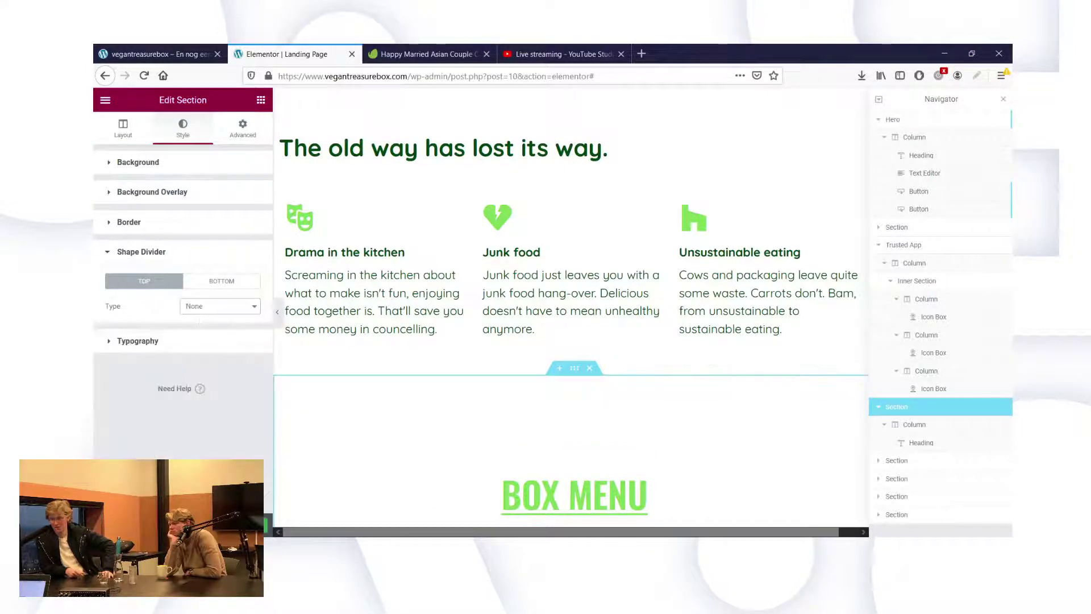
click(156, 55)
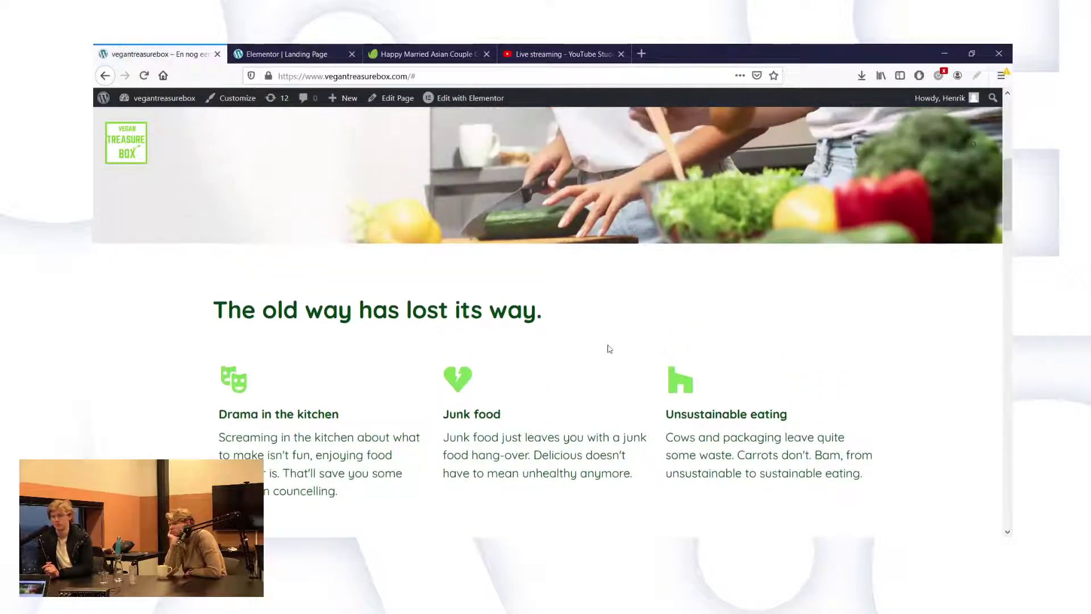
scroll(609, 348, up, 1)
scroll(609, 348, down, 2)
scroll(610, 348, up, 2)
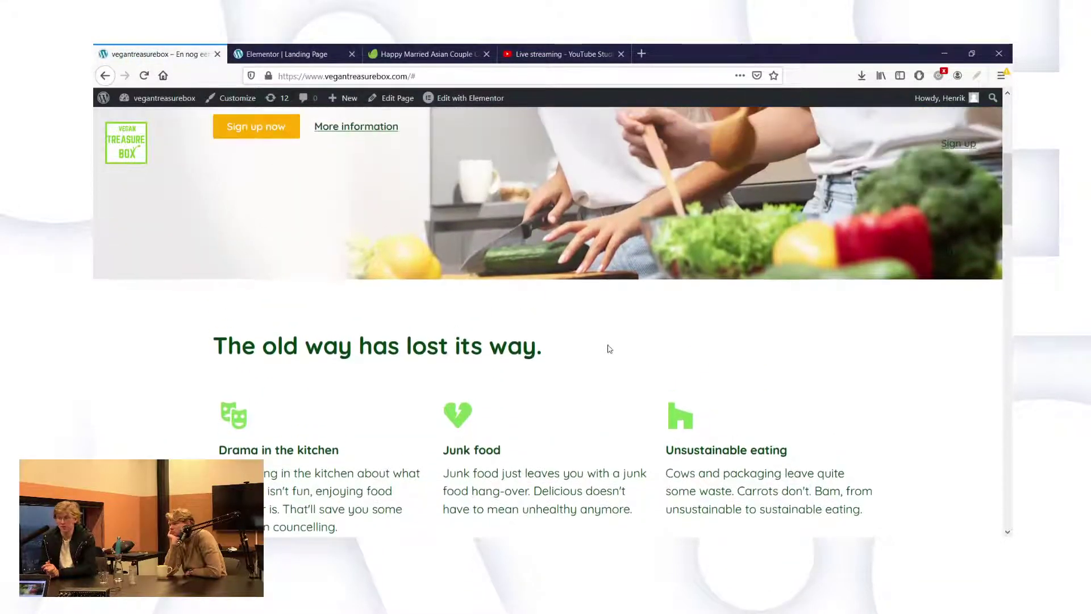
scroll(610, 349, down, 3)
scroll(610, 349, up, 2)
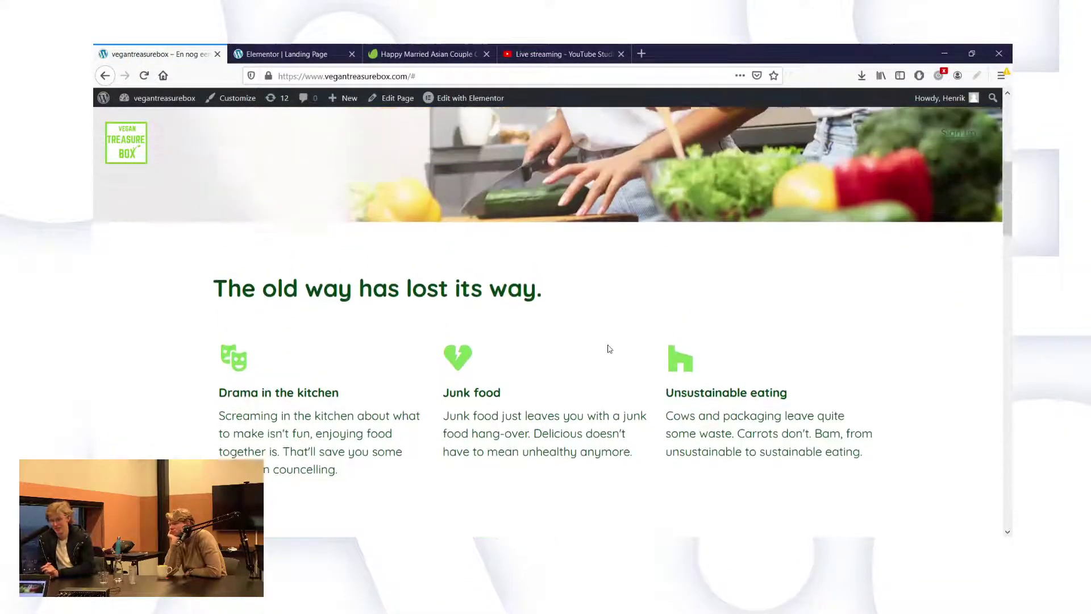
scroll(610, 348, down, 2)
scroll(610, 348, up, 3)
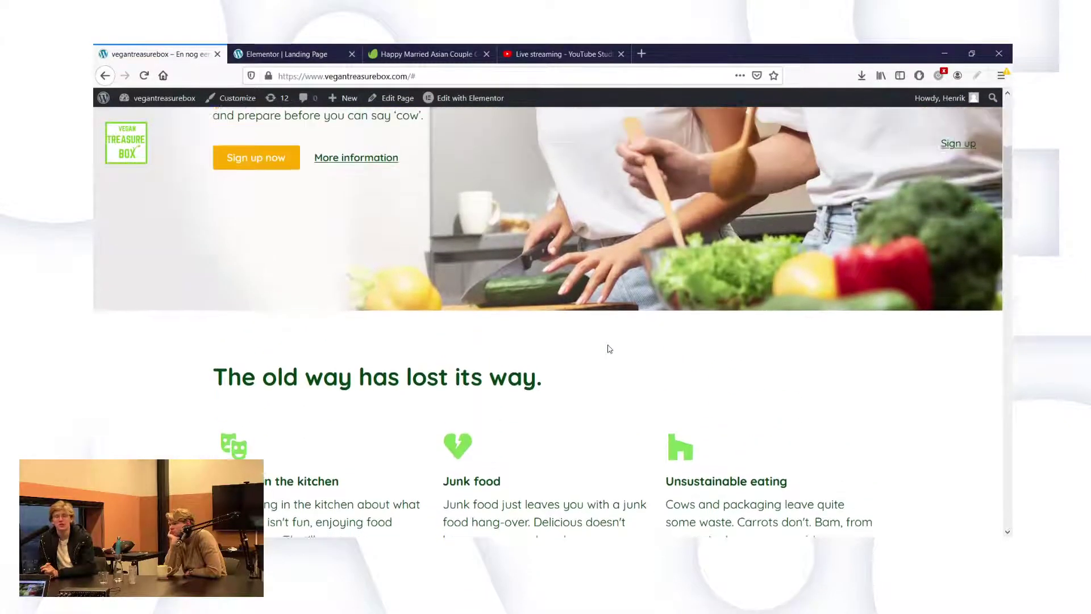
scroll(609, 349, up, 5)
scroll(610, 348, down, 3)
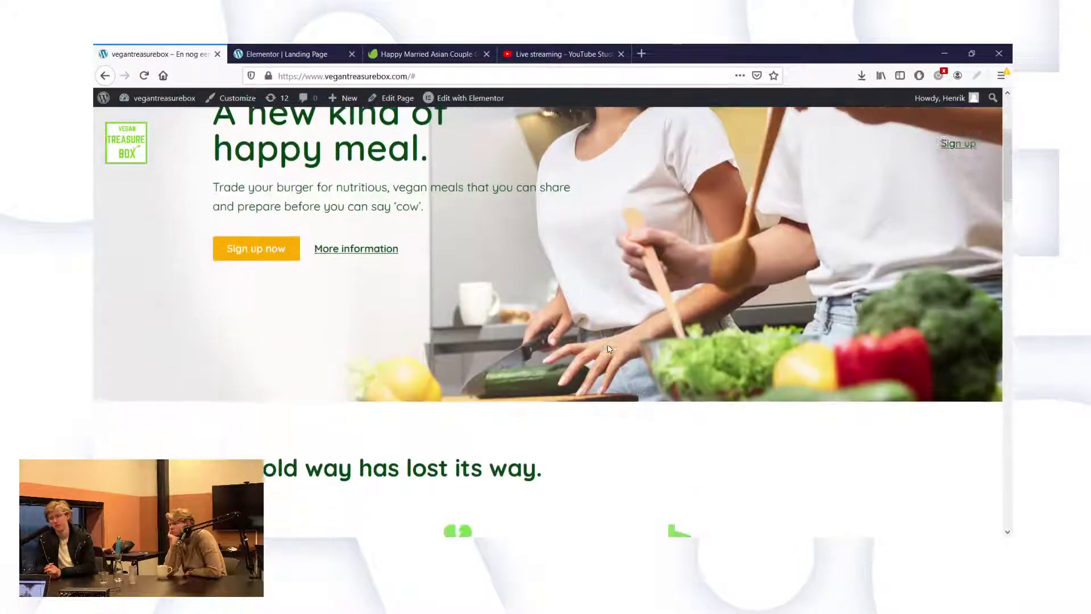
scroll(609, 348, down, 6)
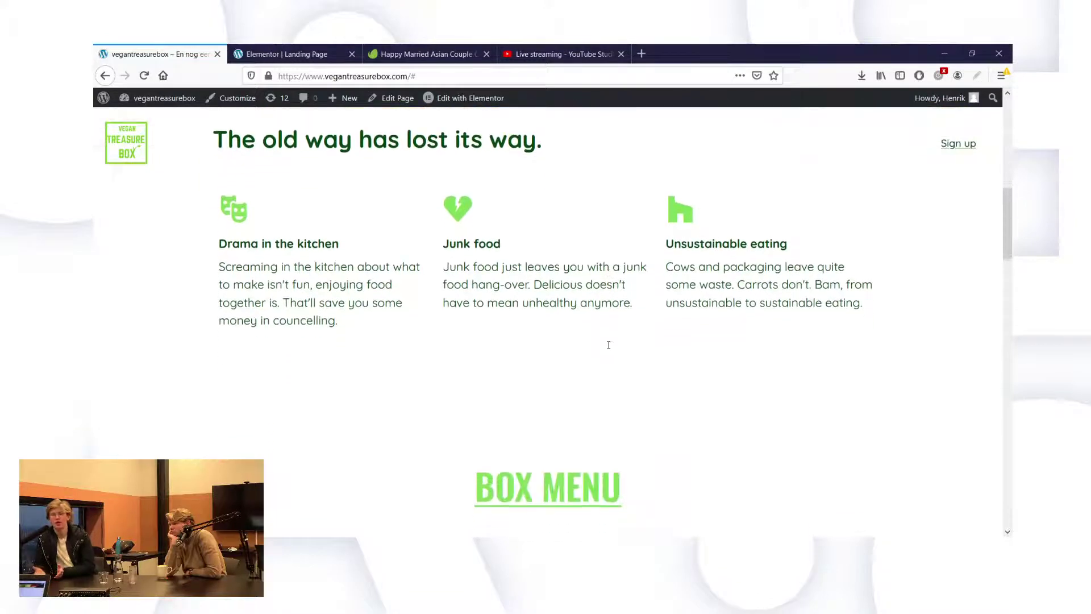
scroll(608, 345, up, 6)
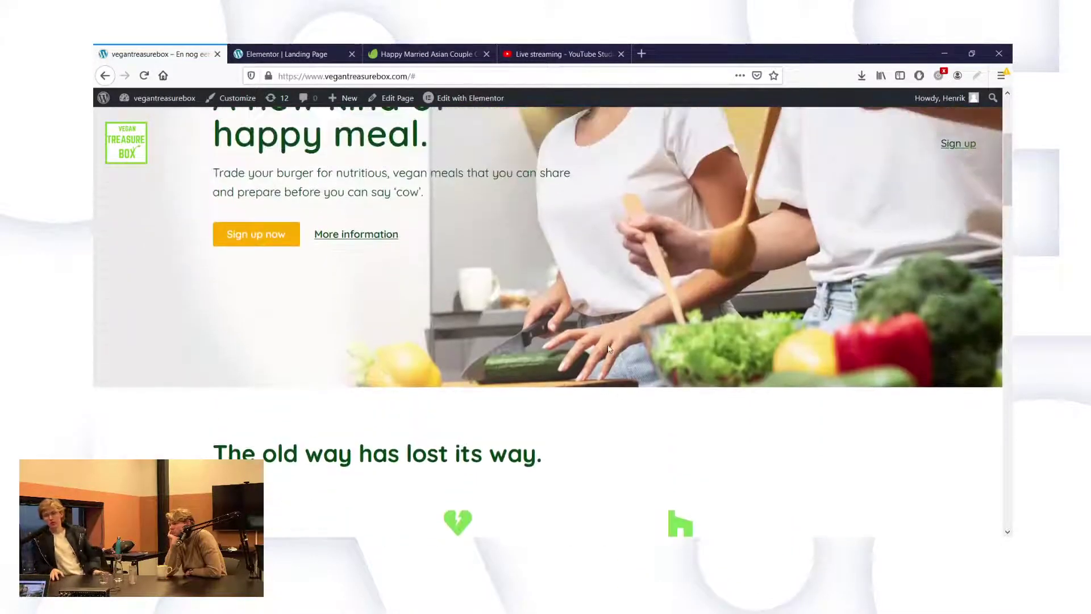
scroll(608, 348, up, 2)
scroll(609, 349, down, 5)
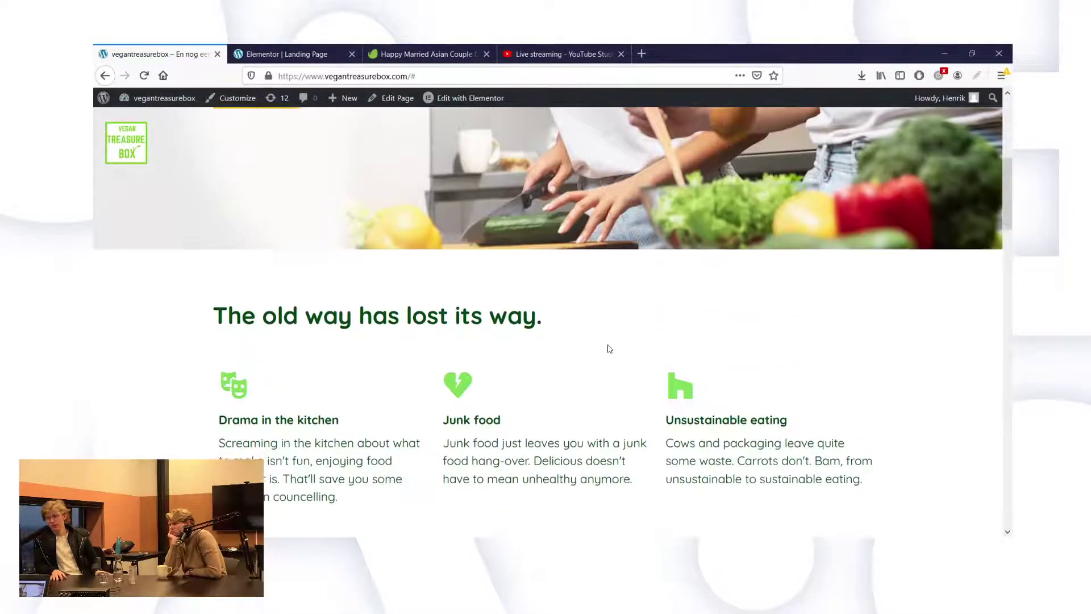
scroll(610, 349, down, 1)
scroll(609, 349, up, 6)
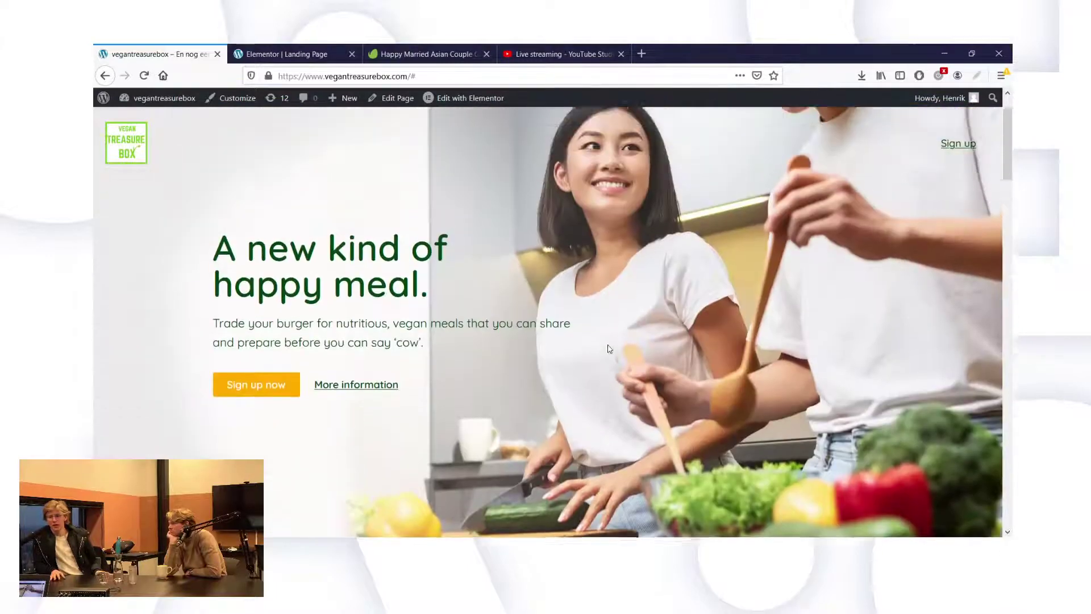
scroll(609, 349, down, 4)
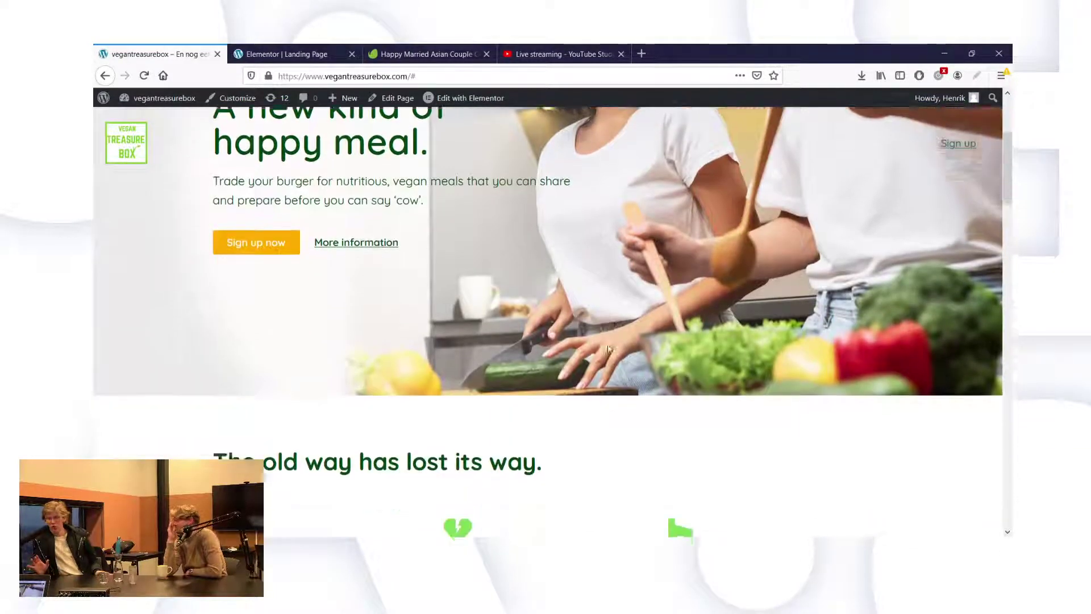
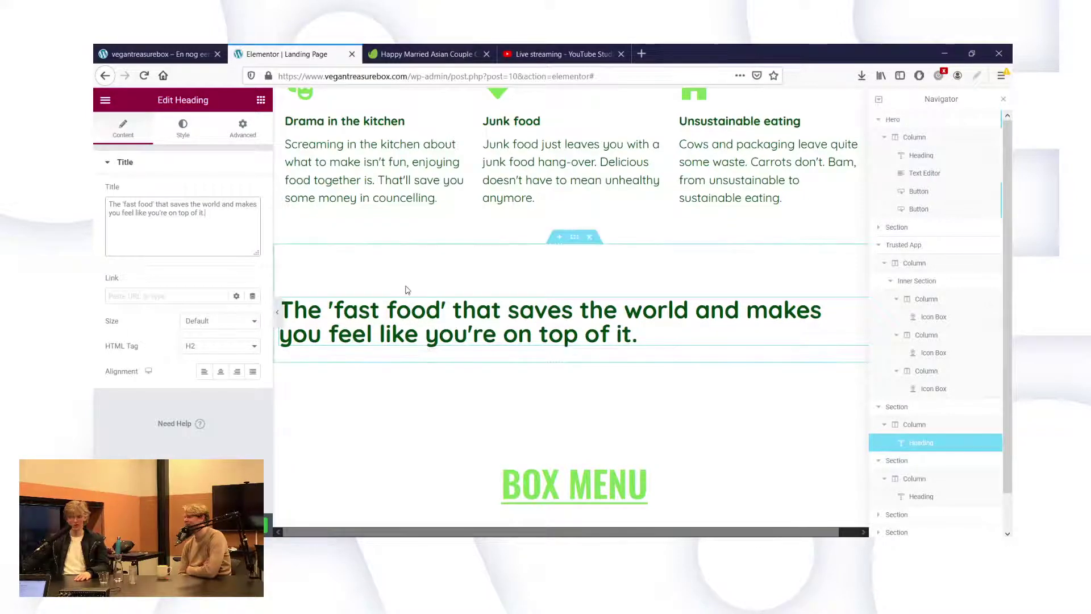
scroll(506, 152, up, 3)
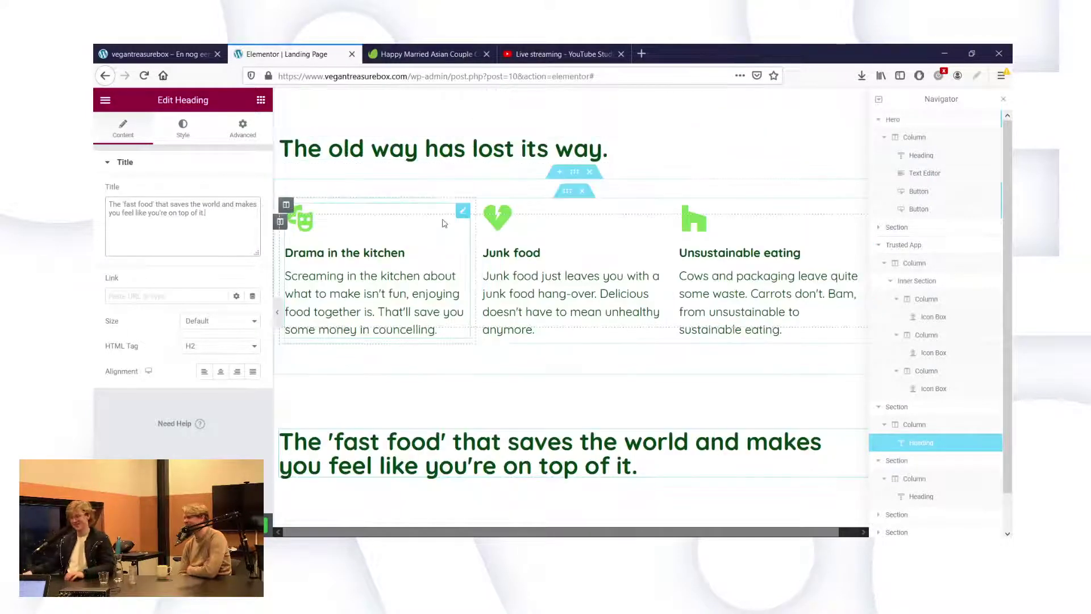
scroll(409, 143, down, 2)
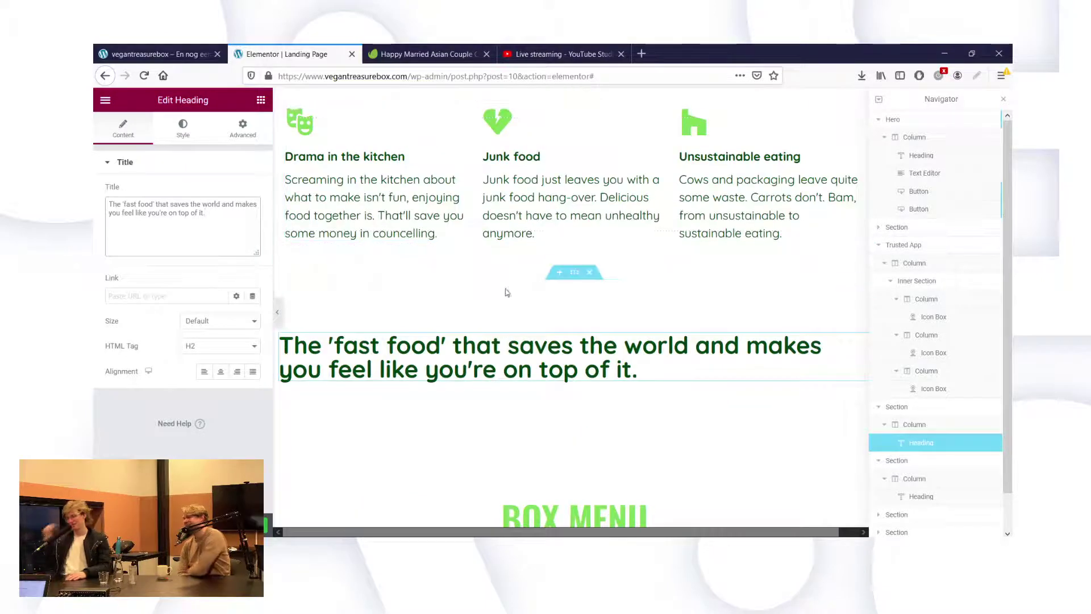
scroll(607, 343, down, 1)
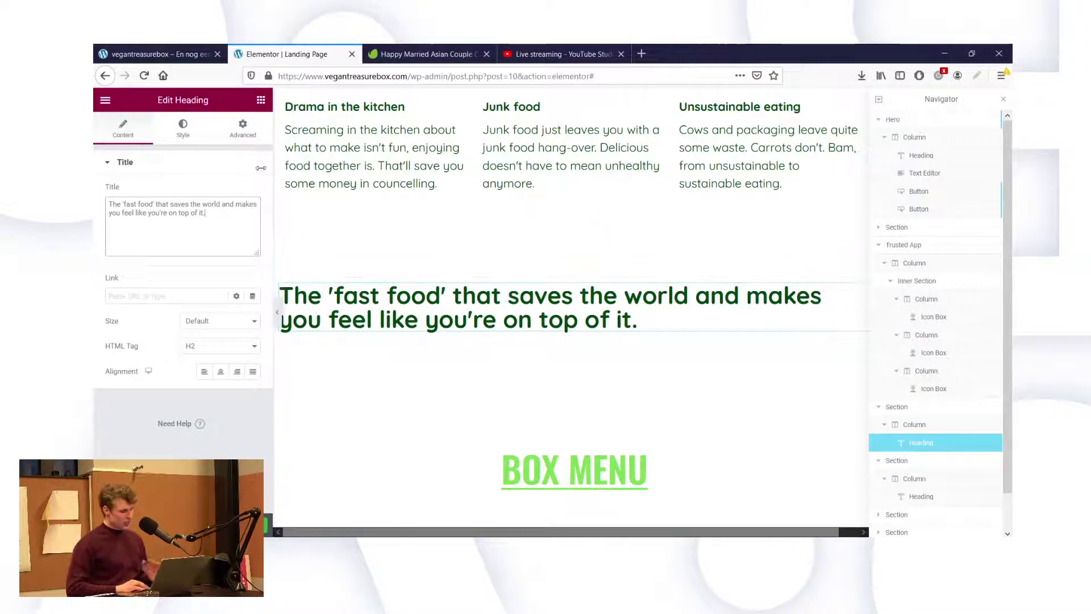
Drag a Heading widget above the fast-food headline and title it 'Introducing Vegan Treasure Box'.
click(261, 101)
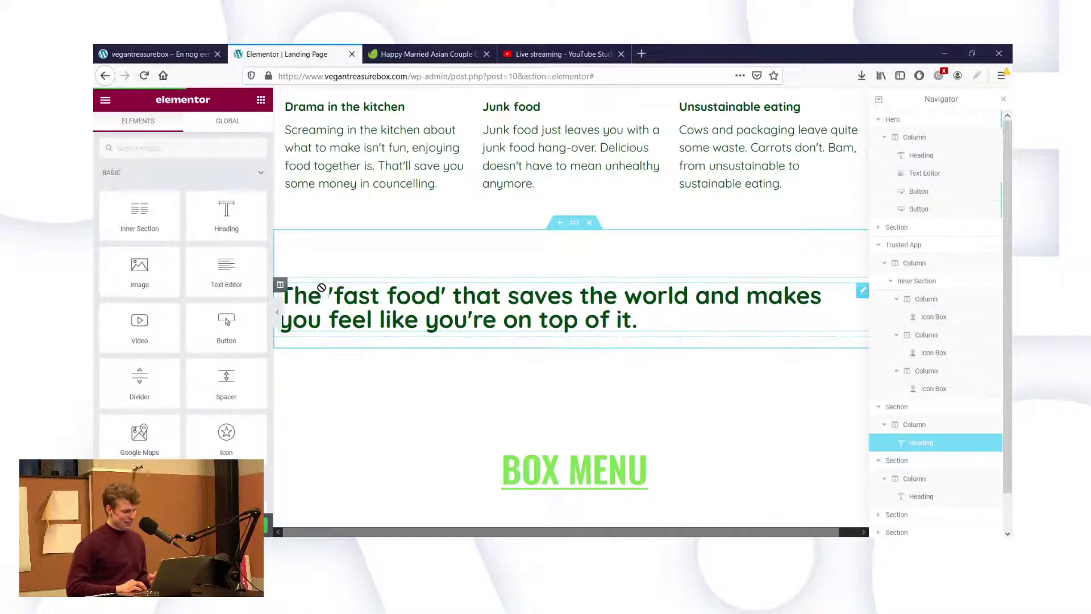
drag(323, 291, 322, 285)
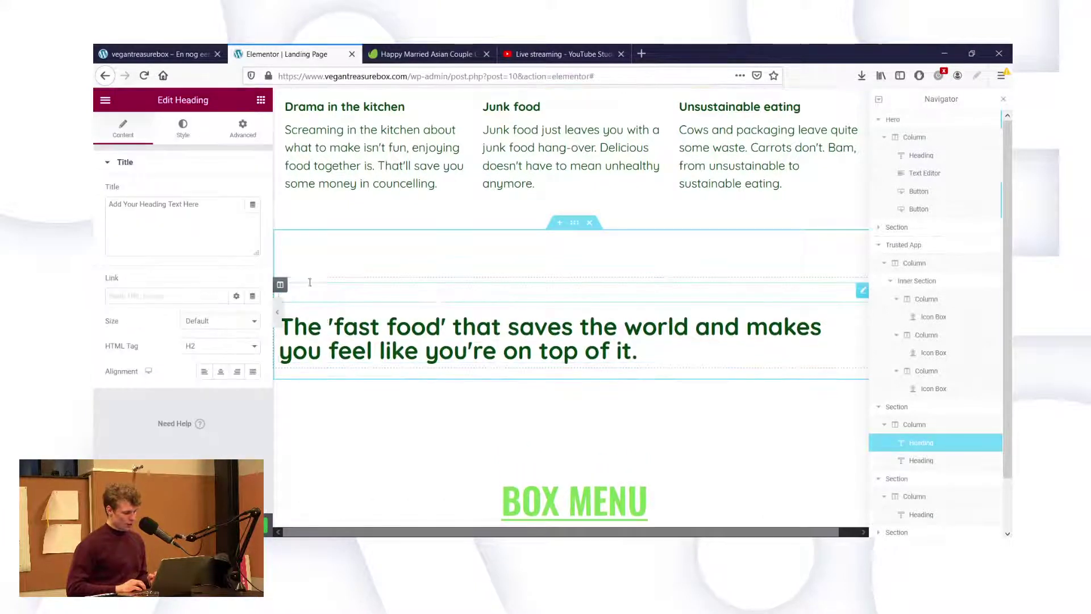
triple_click(182, 231)
text(Vegan Treasure Box)
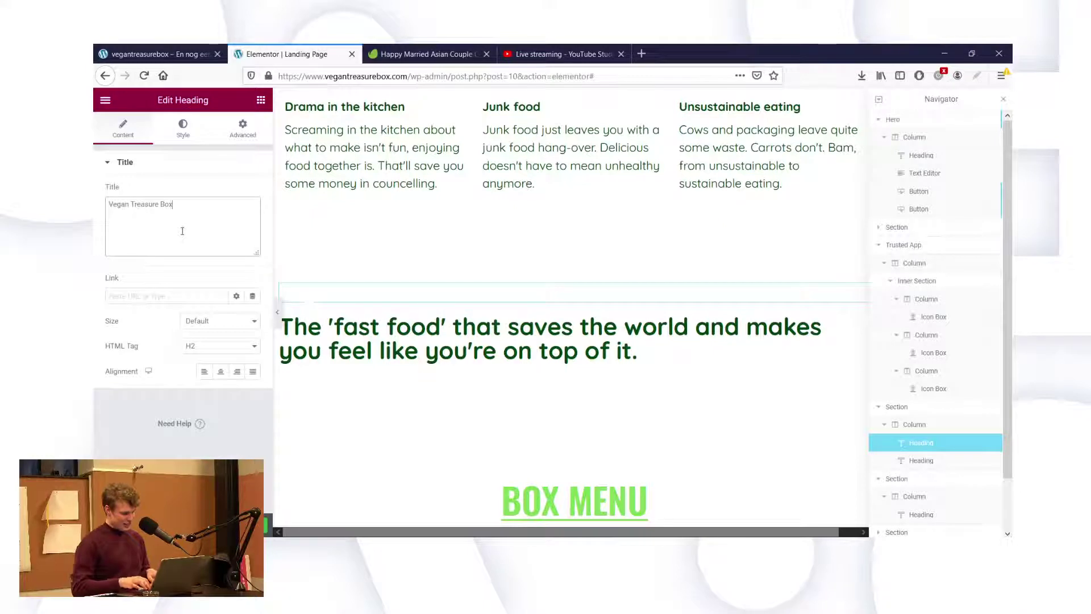
key(ctrl+a)
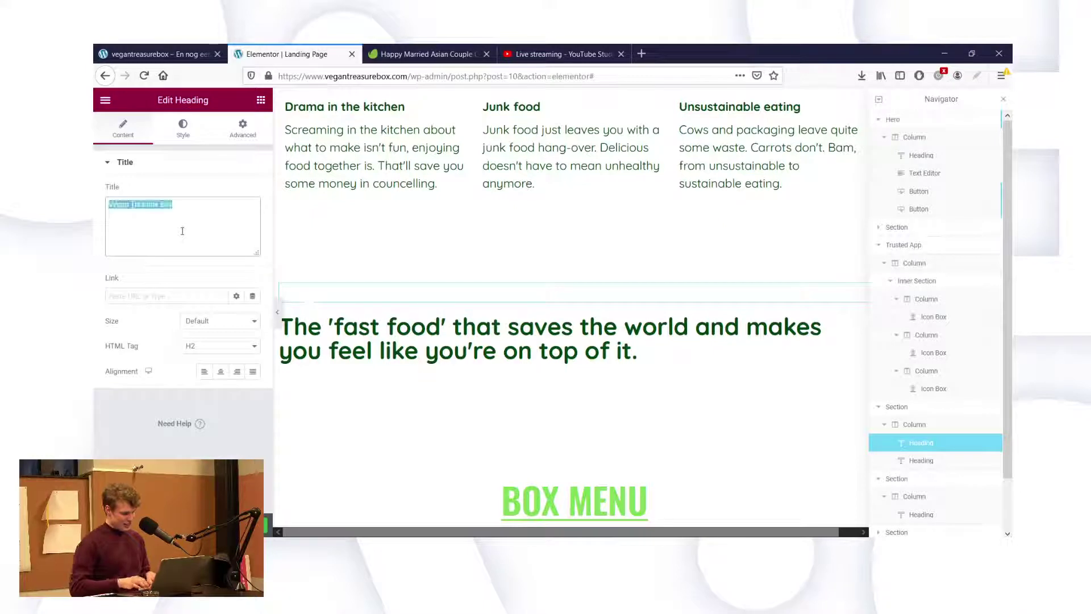
text(Introdu)
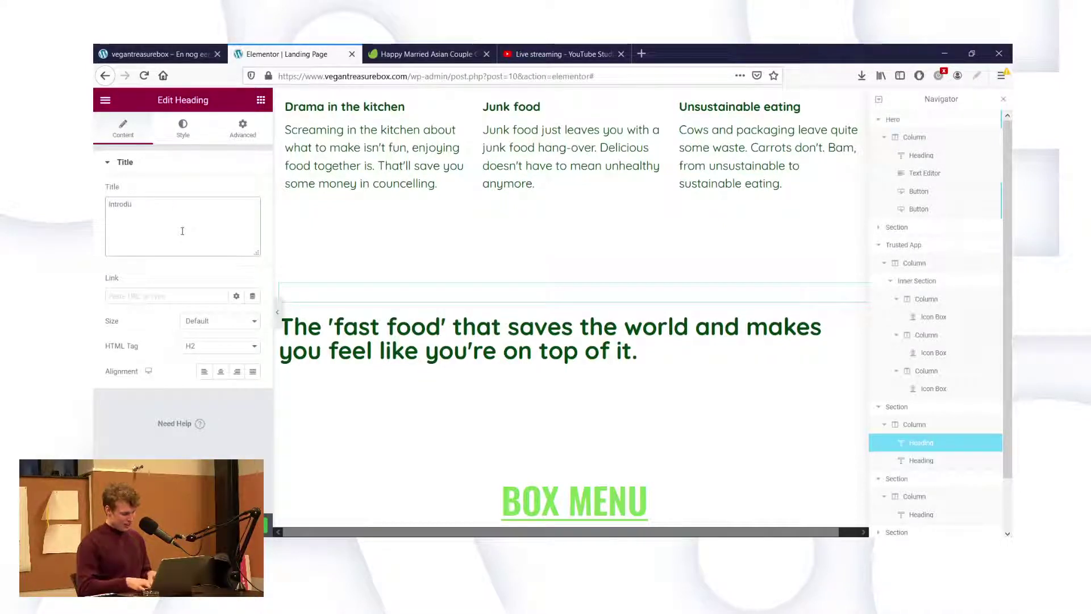
text(cing the vegan)
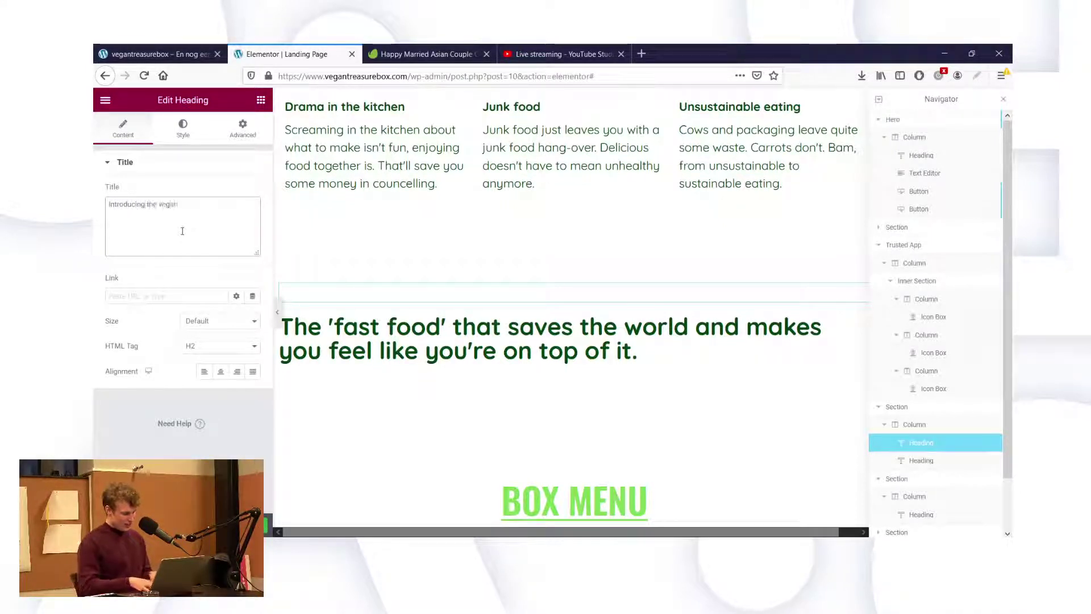
text( treasure)
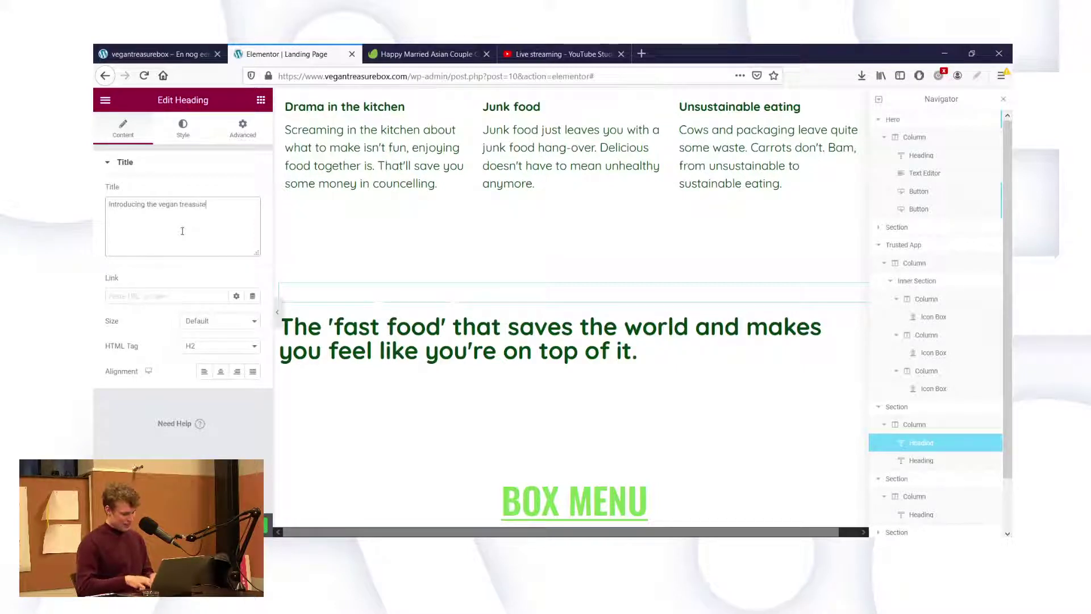
key(BackSpace)
key(BackSpace)
key(BackSpace)
key(BackSpace)
key(BackSpace)
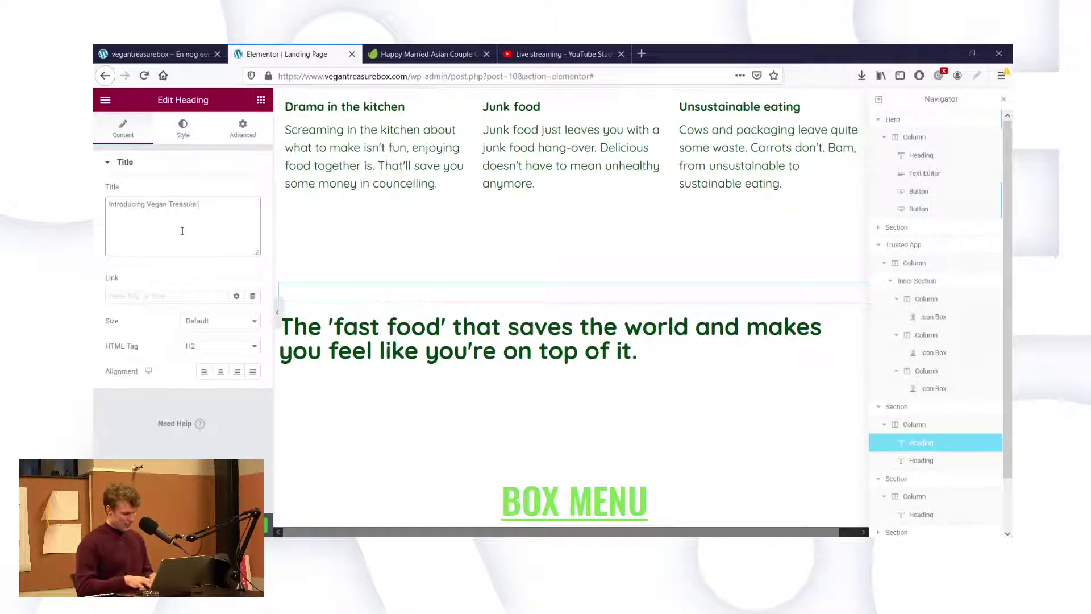
text(Box)
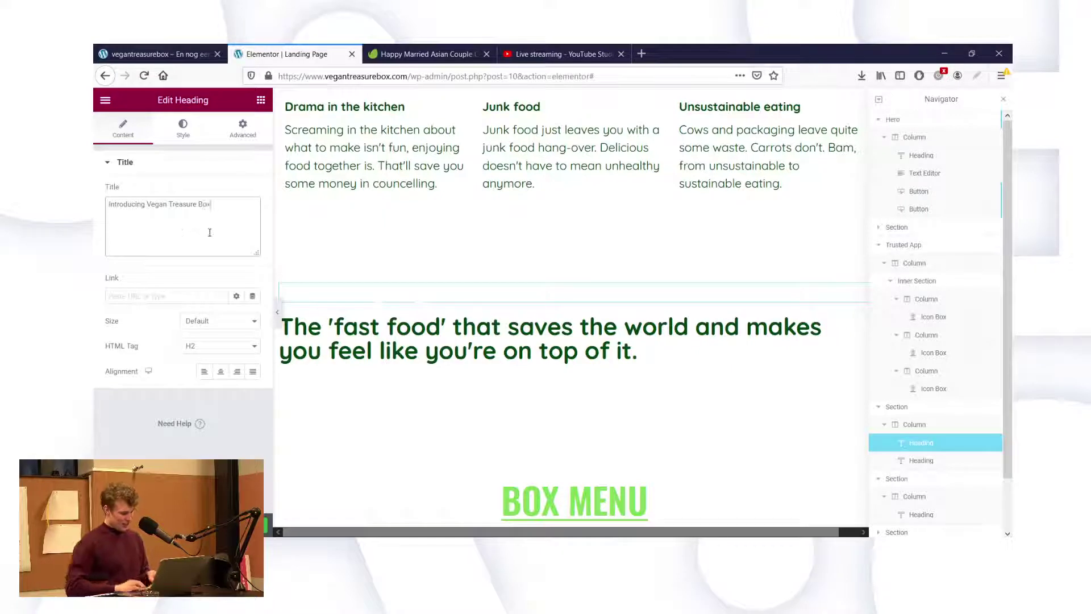
key(ctrl+a)
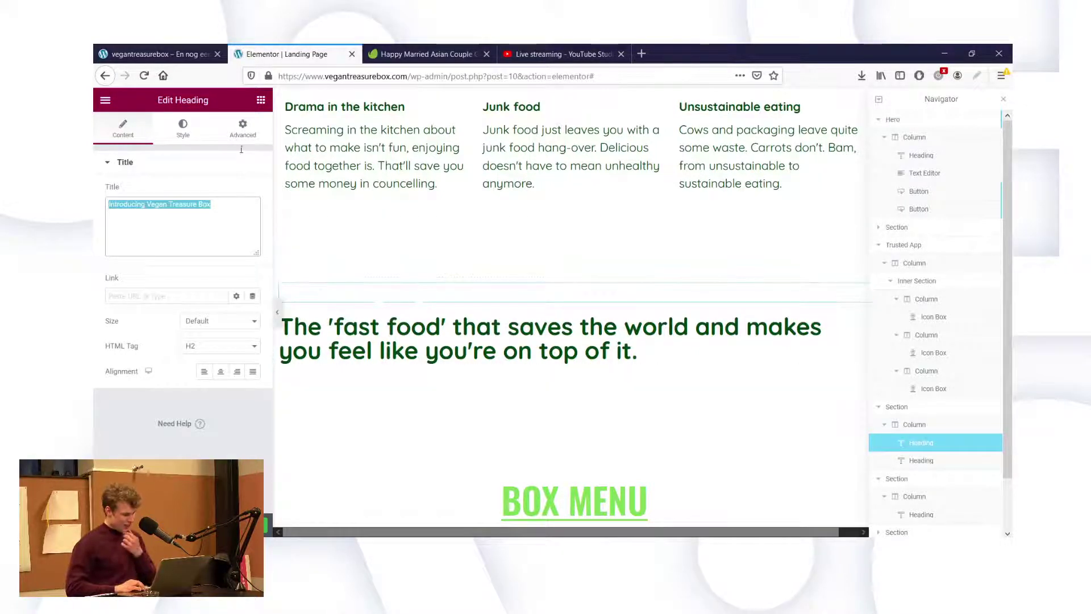
Copy the headline's dark green #00440F into the new heading's text colour.
click(197, 129)
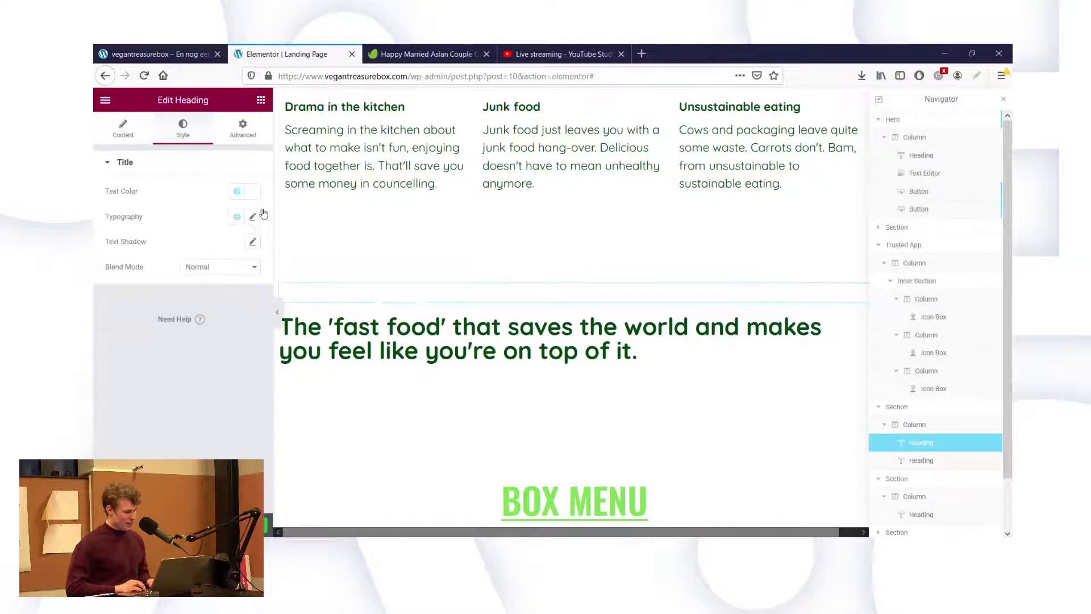
click(254, 194)
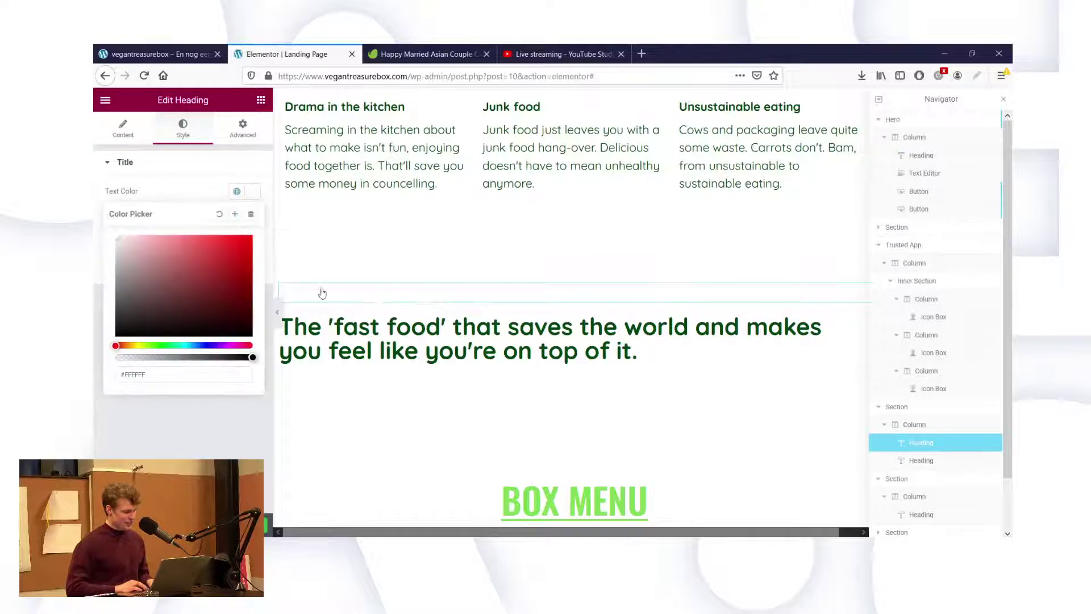
click(320, 325)
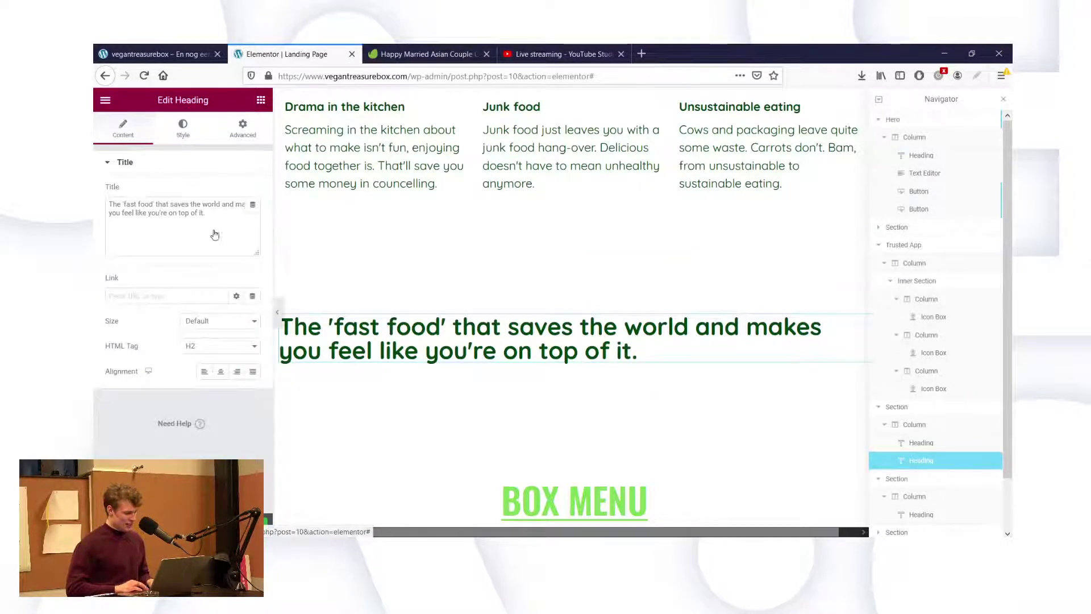
click(182, 128)
click(253, 193)
key(ctrl+c)
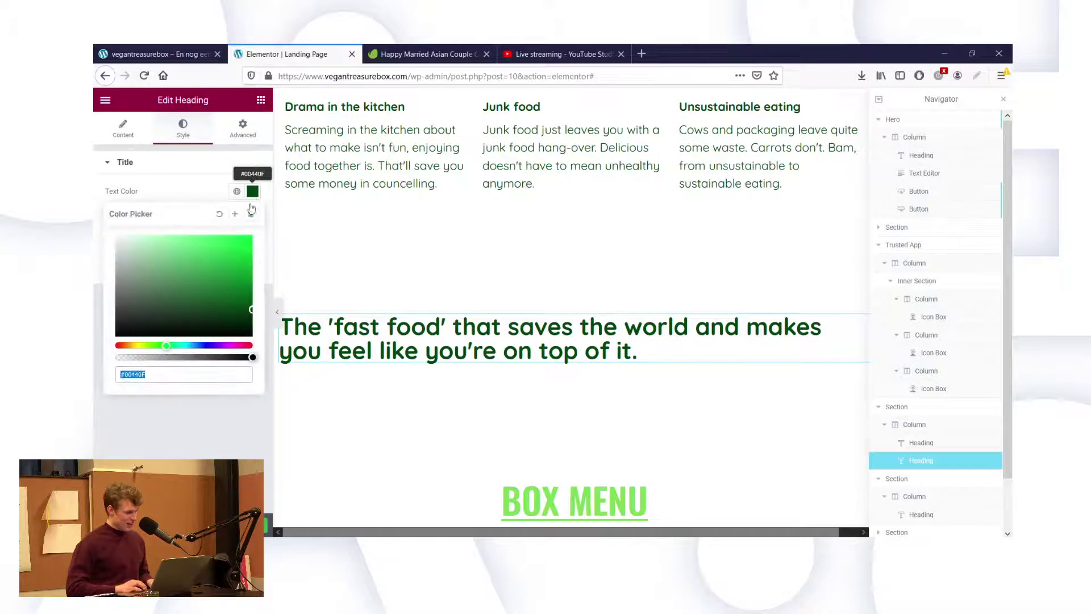
click(328, 295)
click(142, 137)
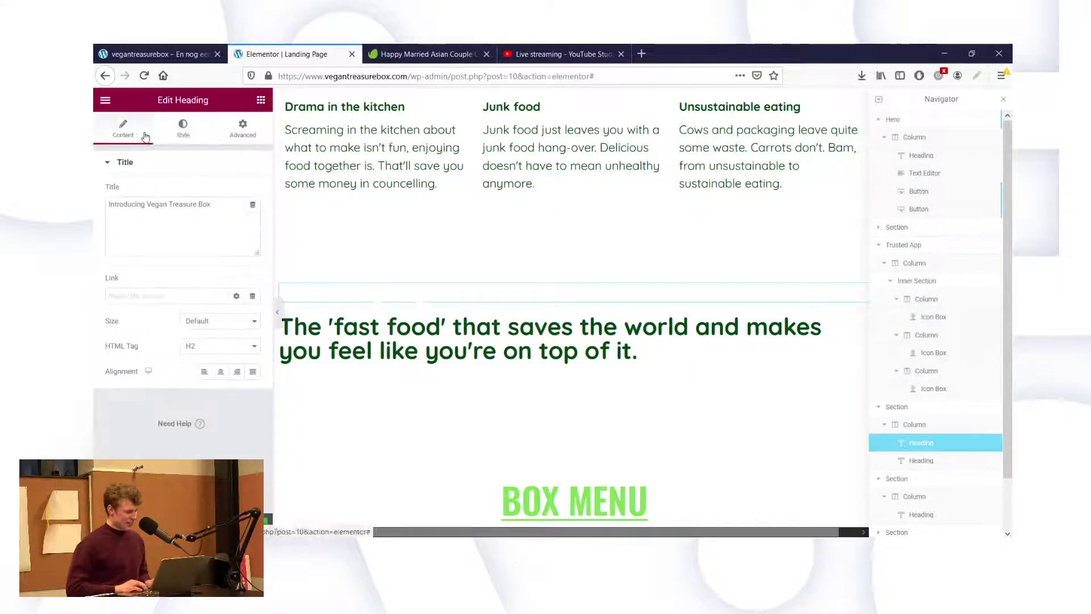
click(182, 131)
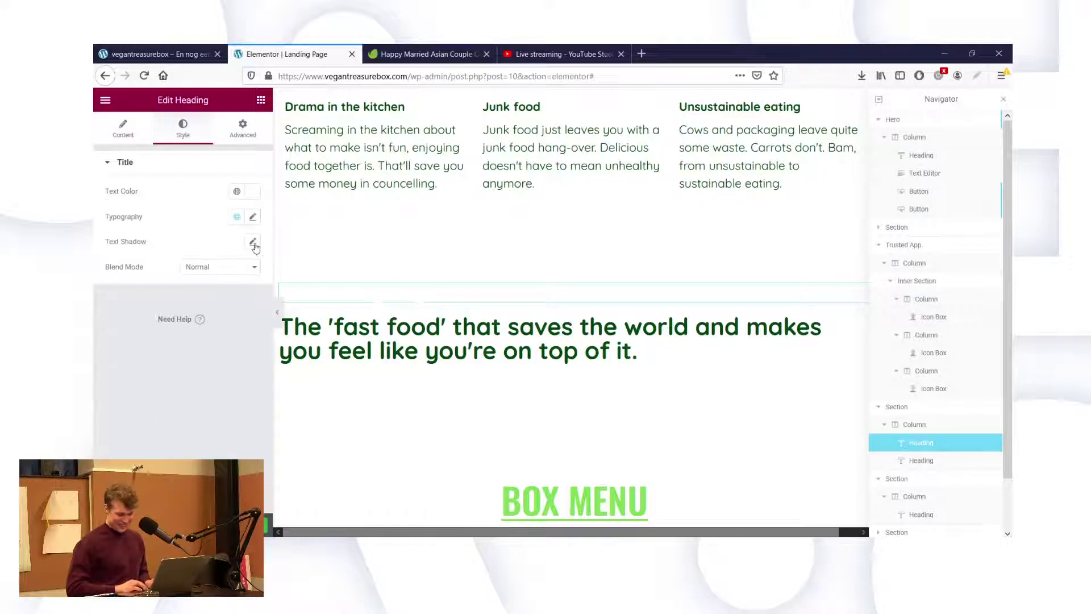
click(252, 192)
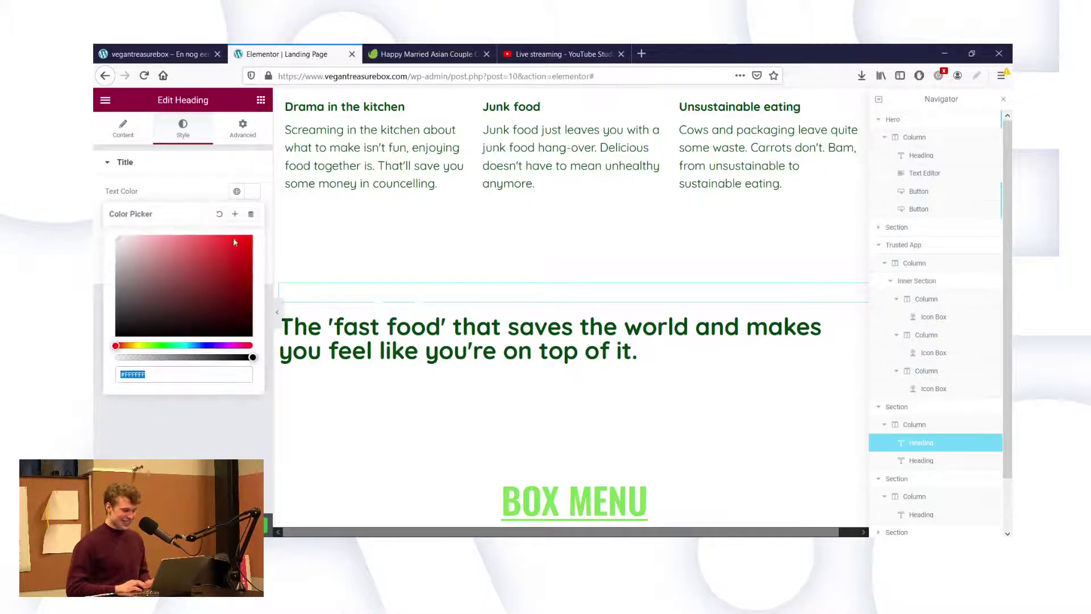
key(ctrl+v)
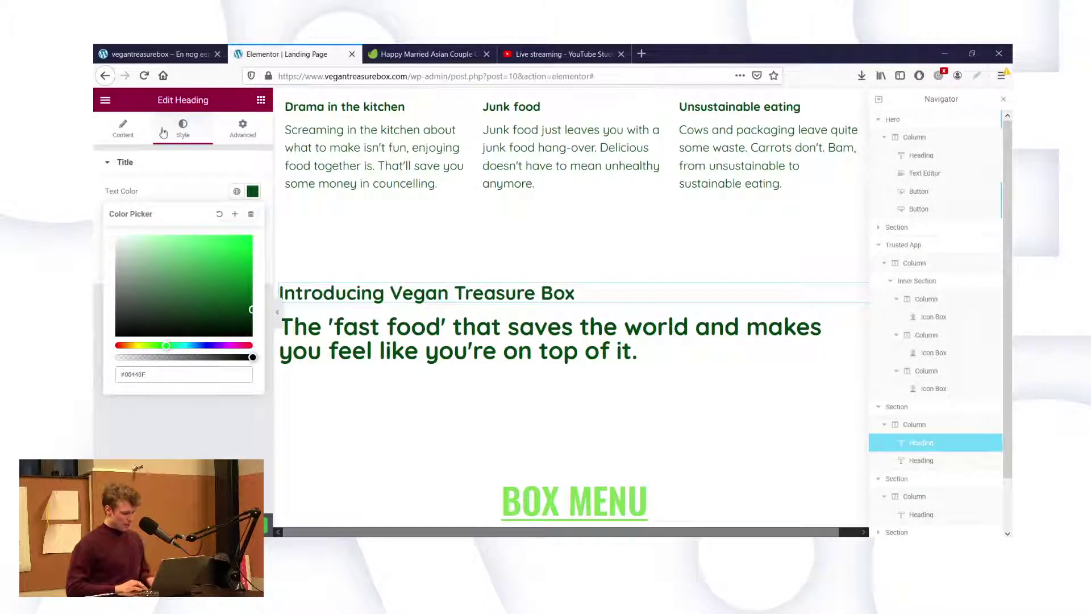
click(137, 169)
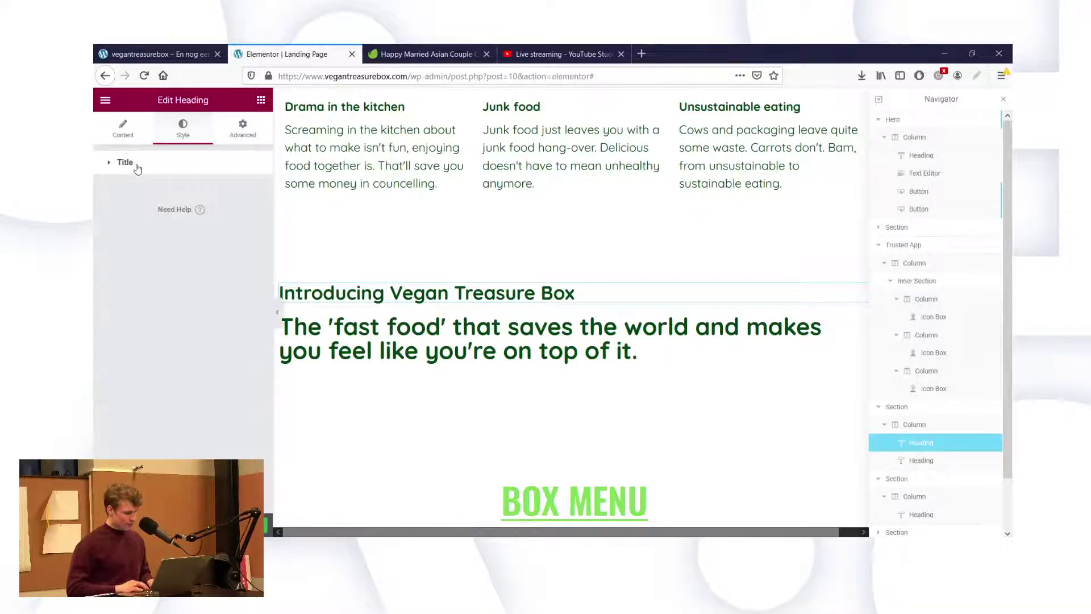
click(137, 169)
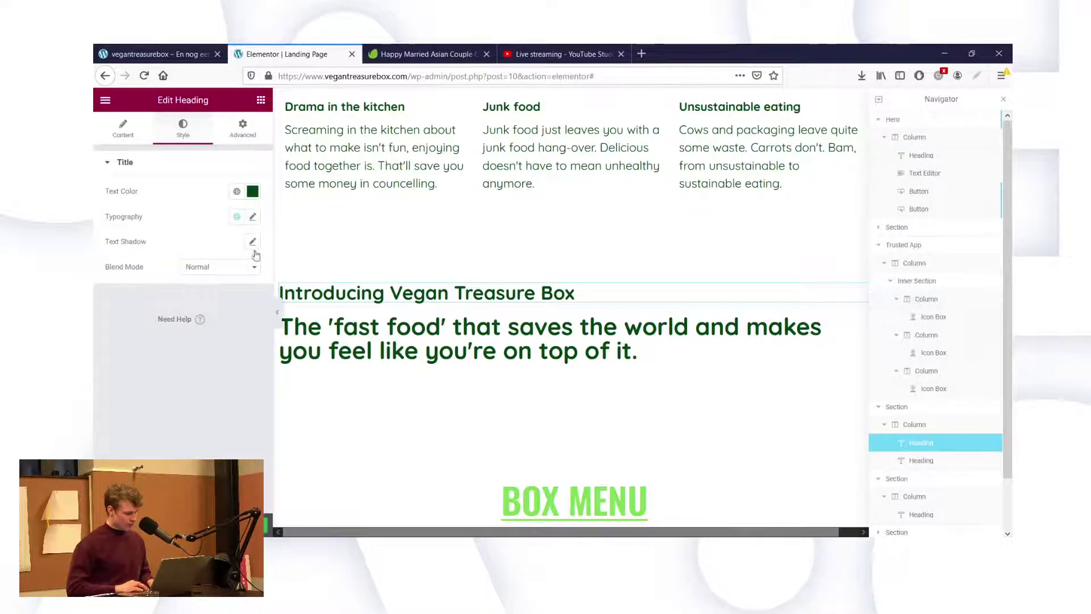
Set the new heading's typography to size 20 and weight 400.
click(252, 218)
click(229, 320)
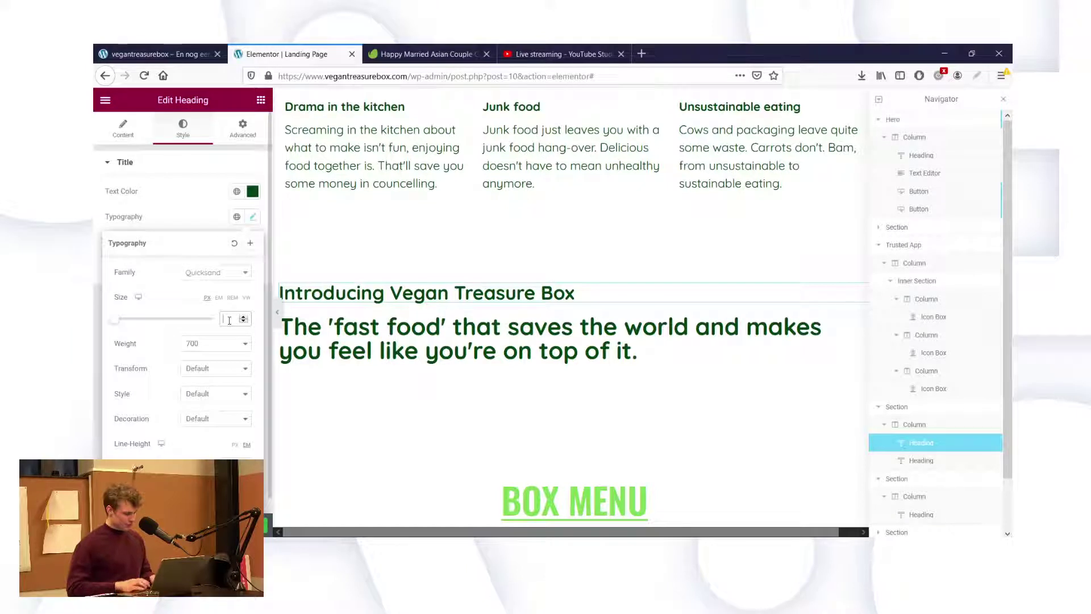
text(20)
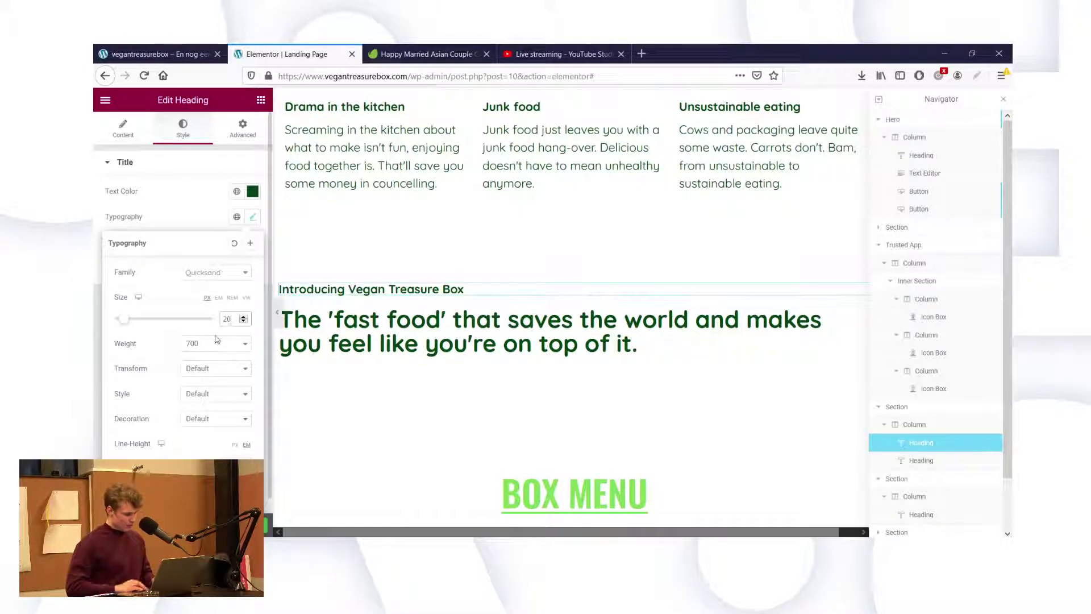
click(208, 386)
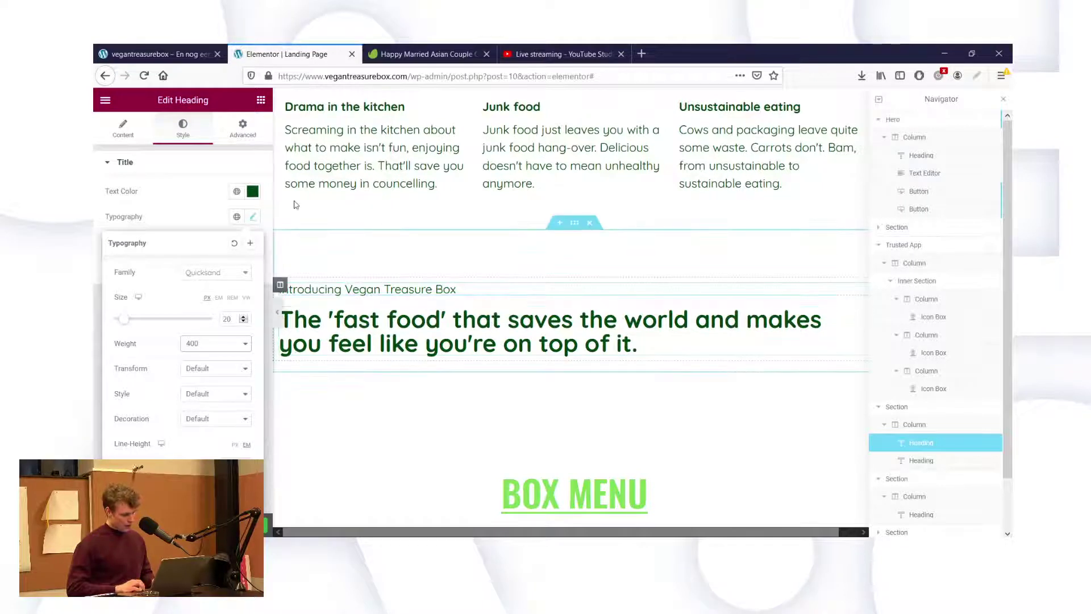
click(125, 128)
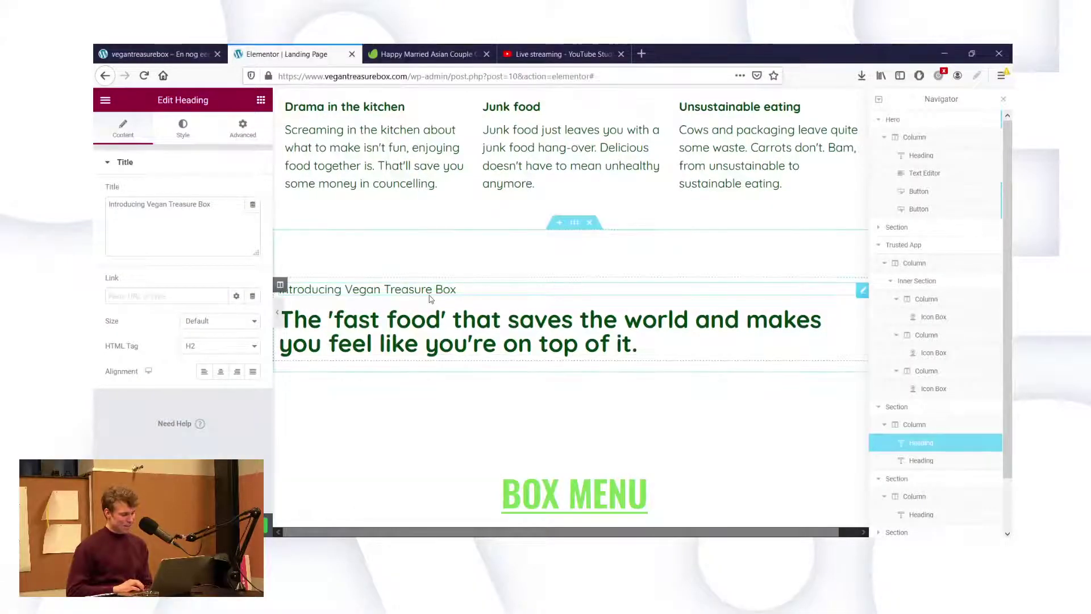
click(194, 212)
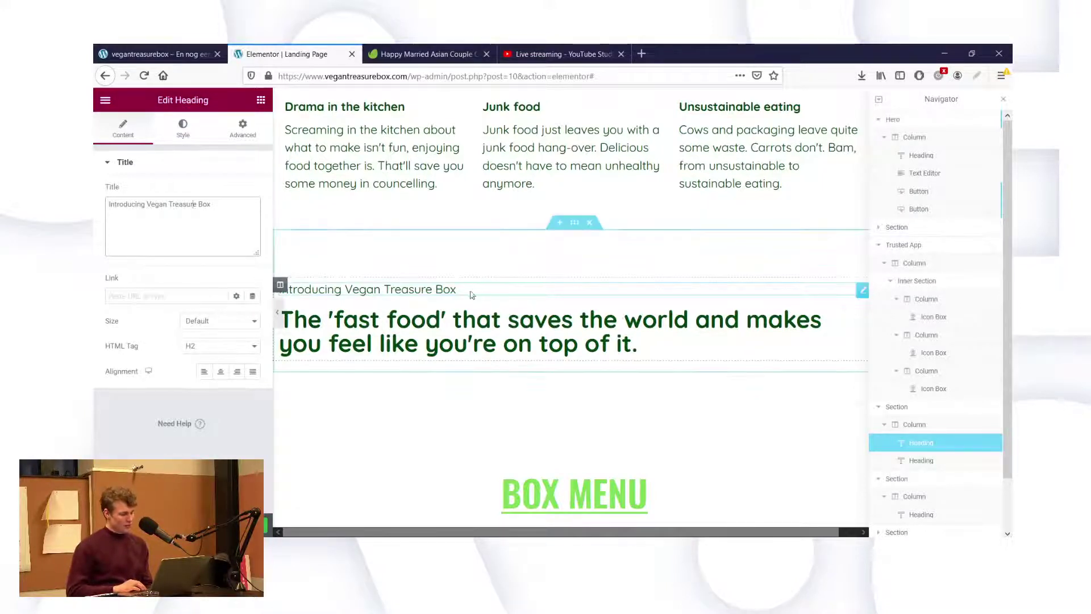
scroll(469, 295, up, 3)
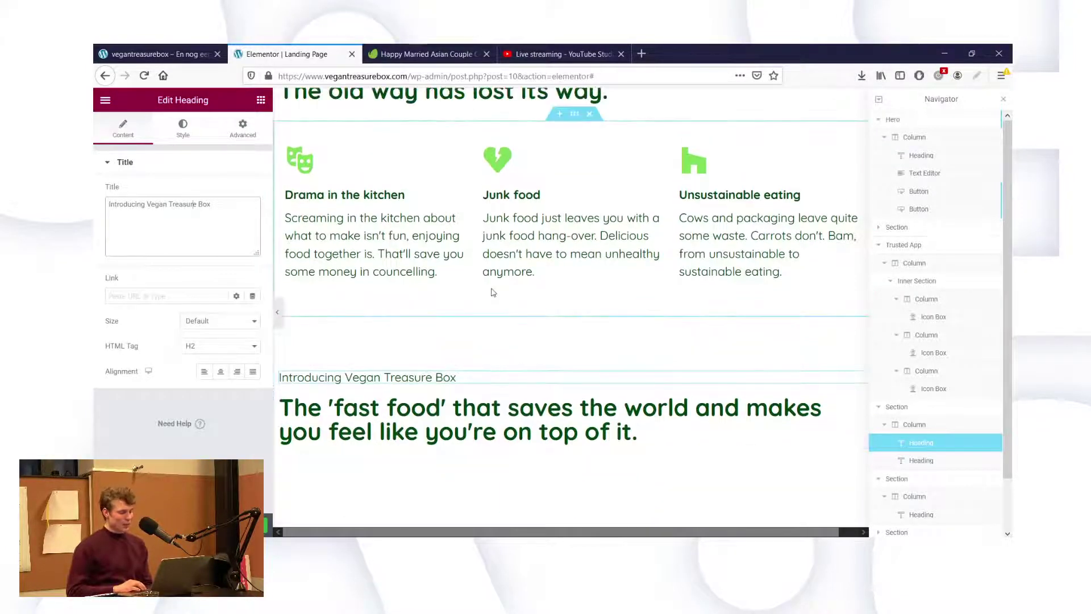
scroll(493, 292, up, 1)
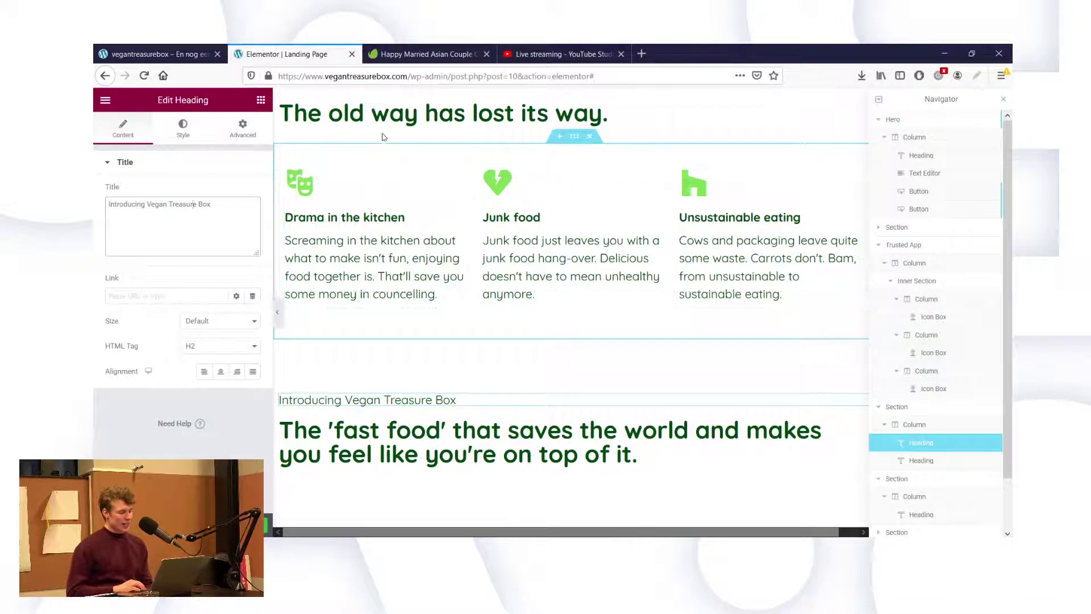
scroll(488, 202, up, 1)
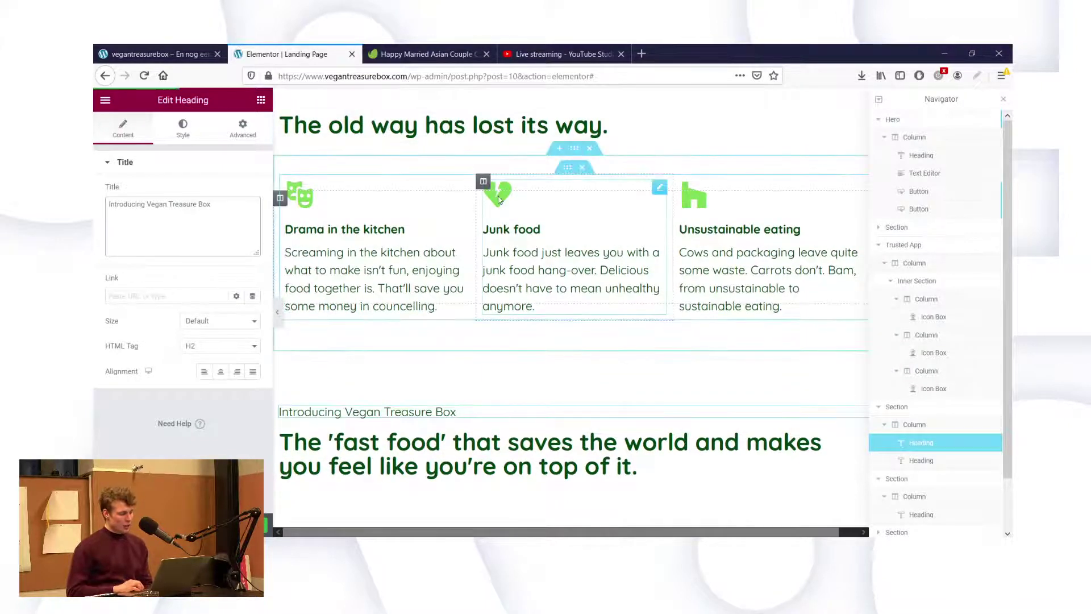
scroll(762, 151, up, 3)
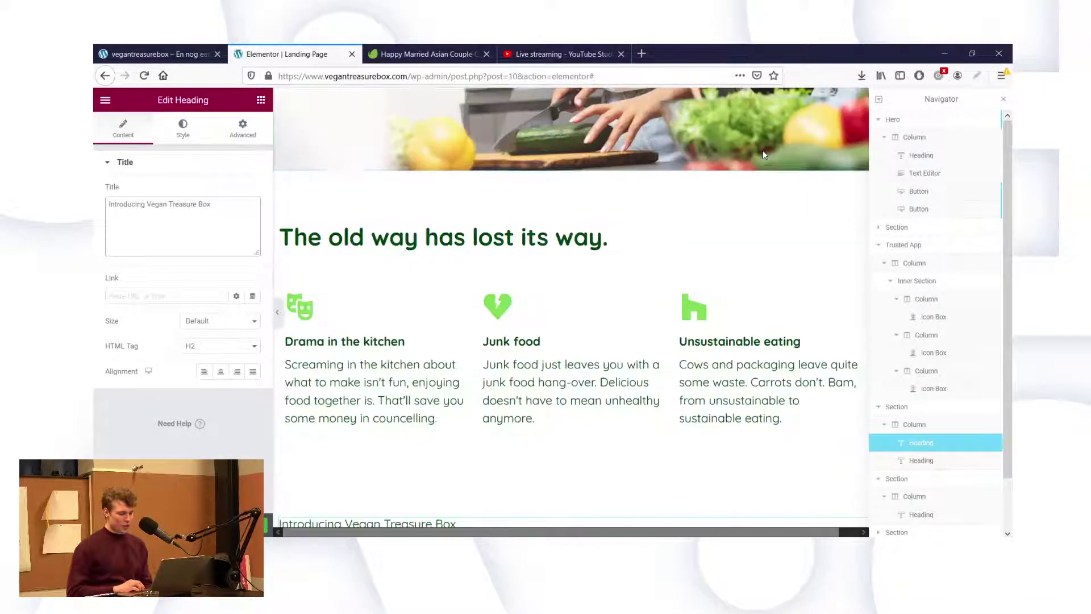
scroll(739, 132, up, 2)
scroll(704, 100, up, 4)
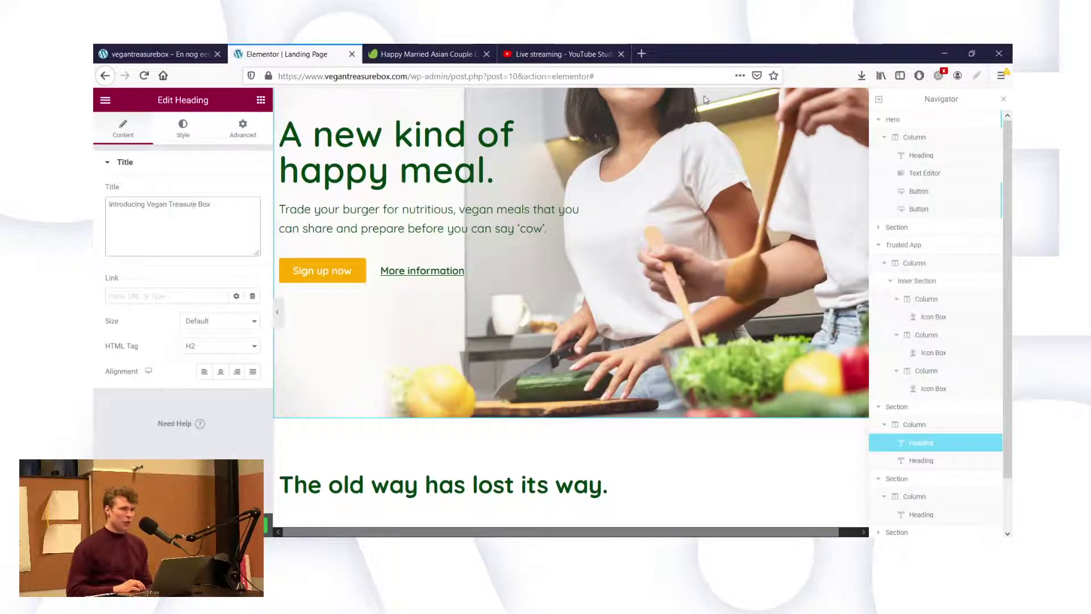
scroll(705, 99, down, 3)
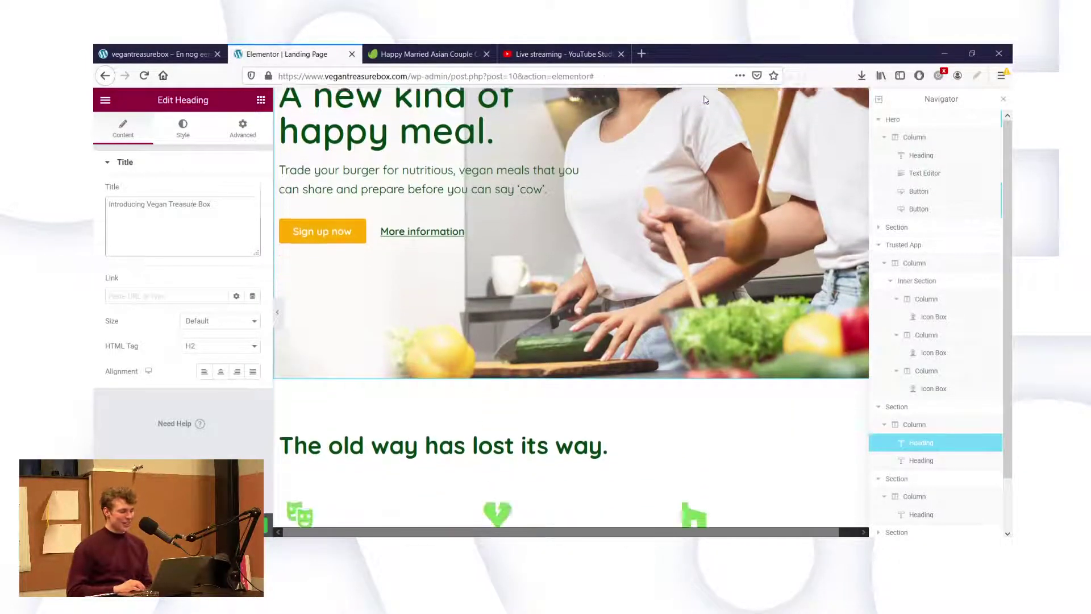
scroll(705, 99, down, 4)
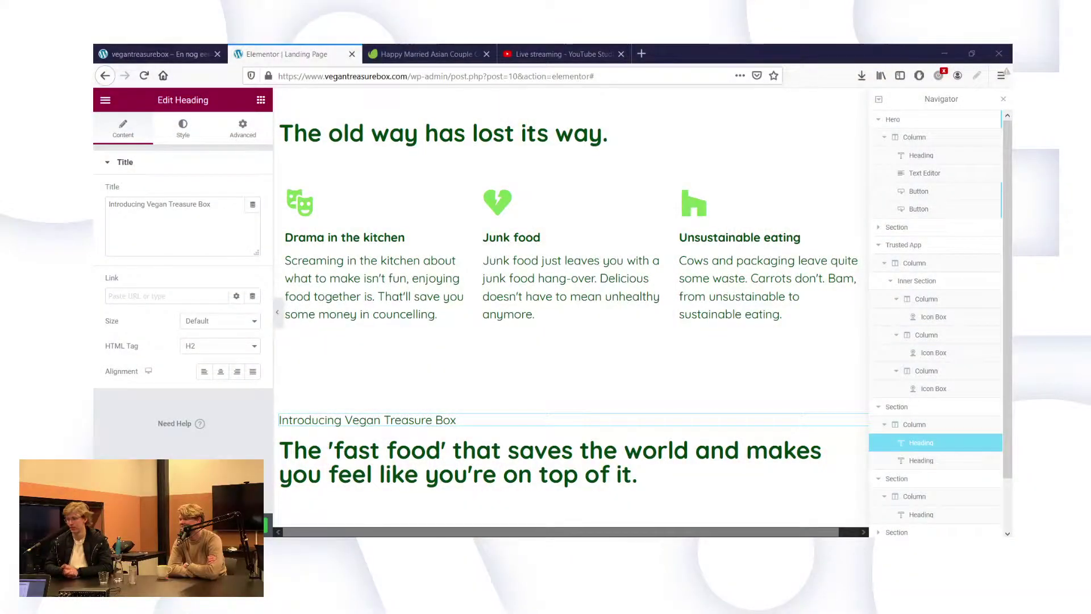
Scroll down toward the BOX MENU section and switch to the live site tab.
scroll(579, 445, down, 3)
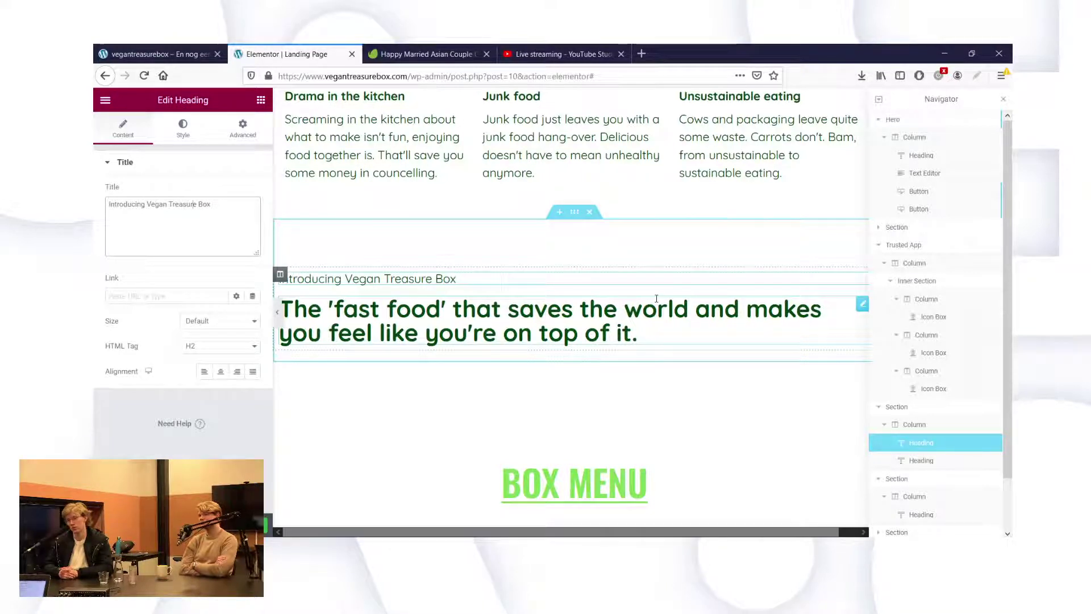
click(180, 46)
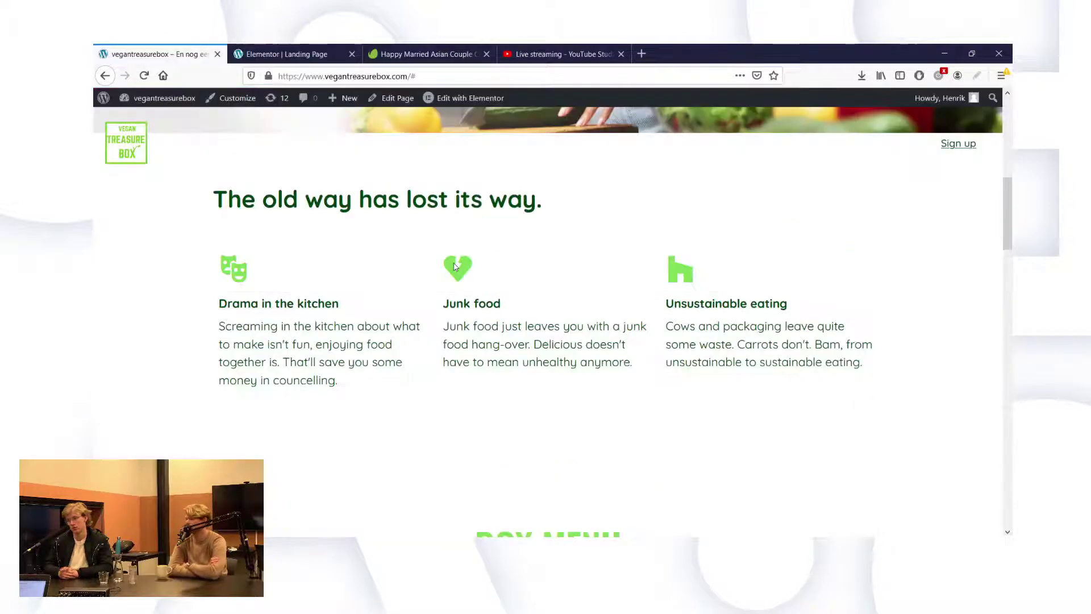
Scroll through the live page's hero and icon-box section to review it.
scroll(409, 250, up, 8)
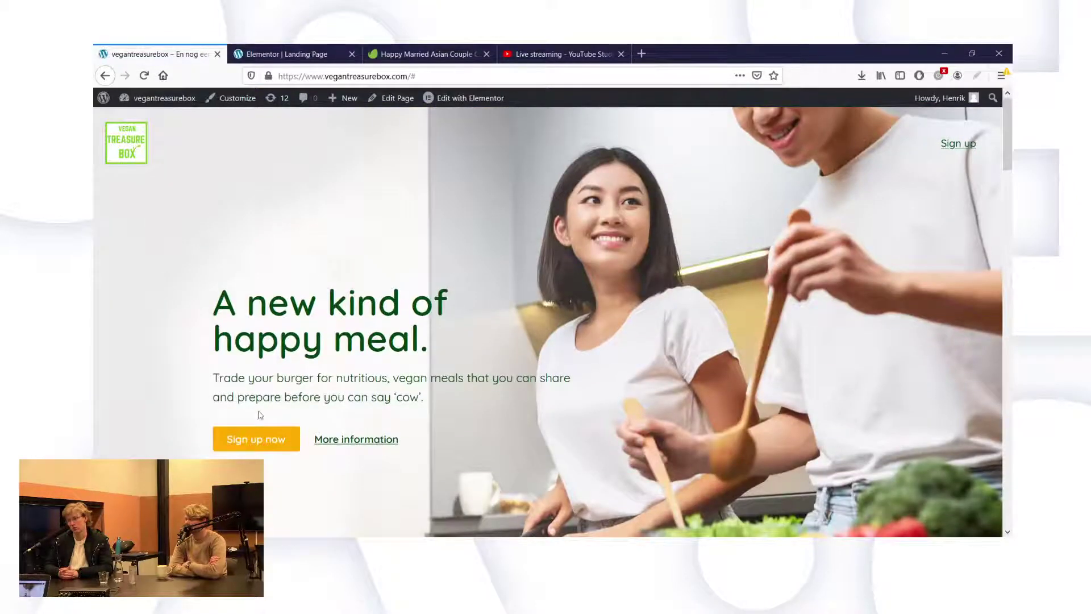
scroll(636, 290, down, 8)
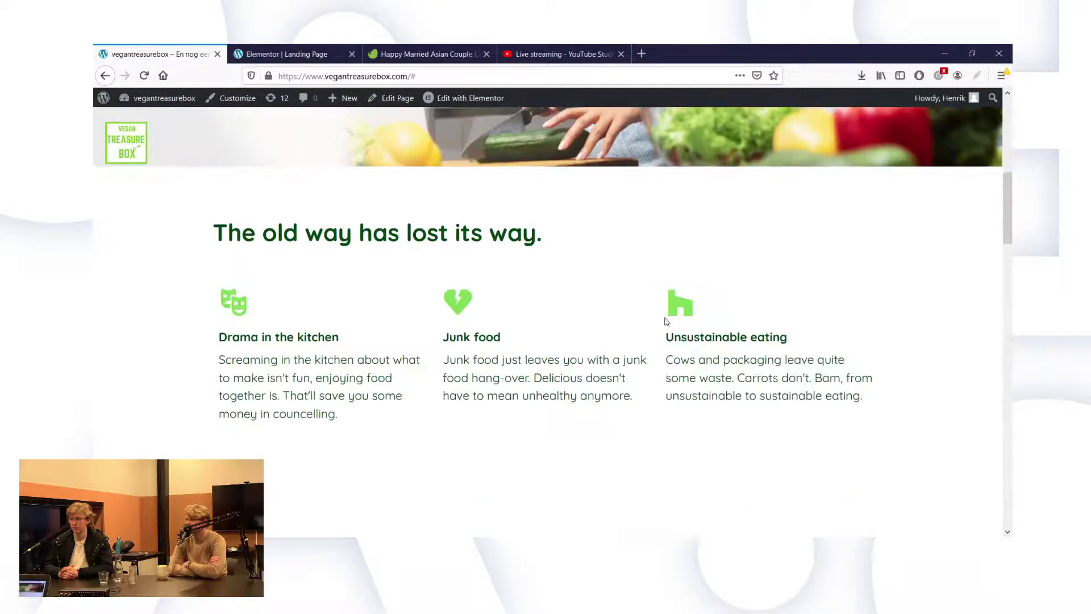
scroll(666, 322, down, 3)
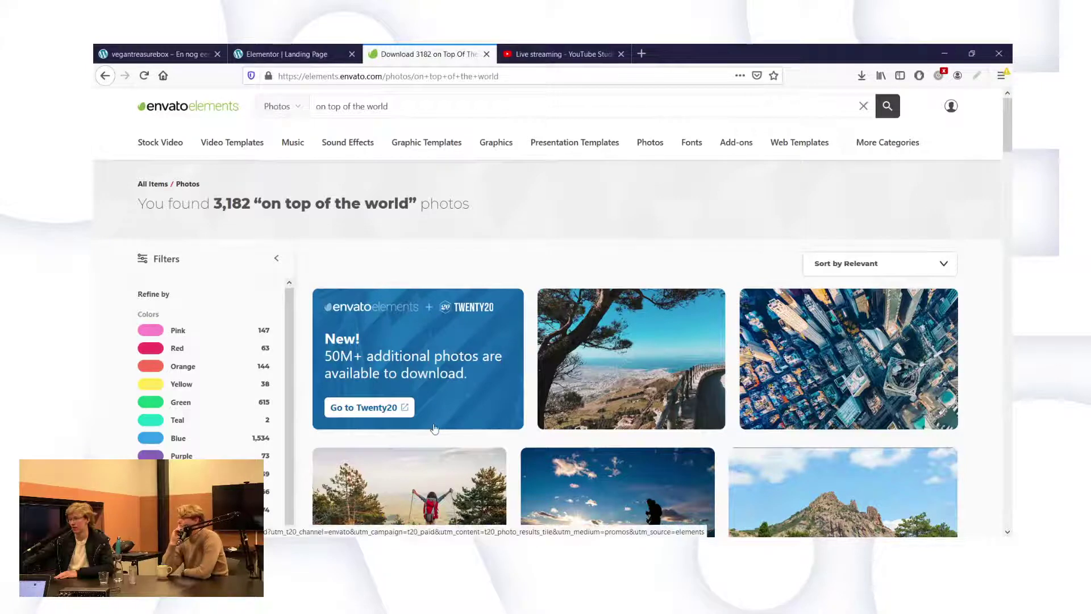
Filter the 'on top of the world' photo results to White.
scroll(626, 480, down, 2)
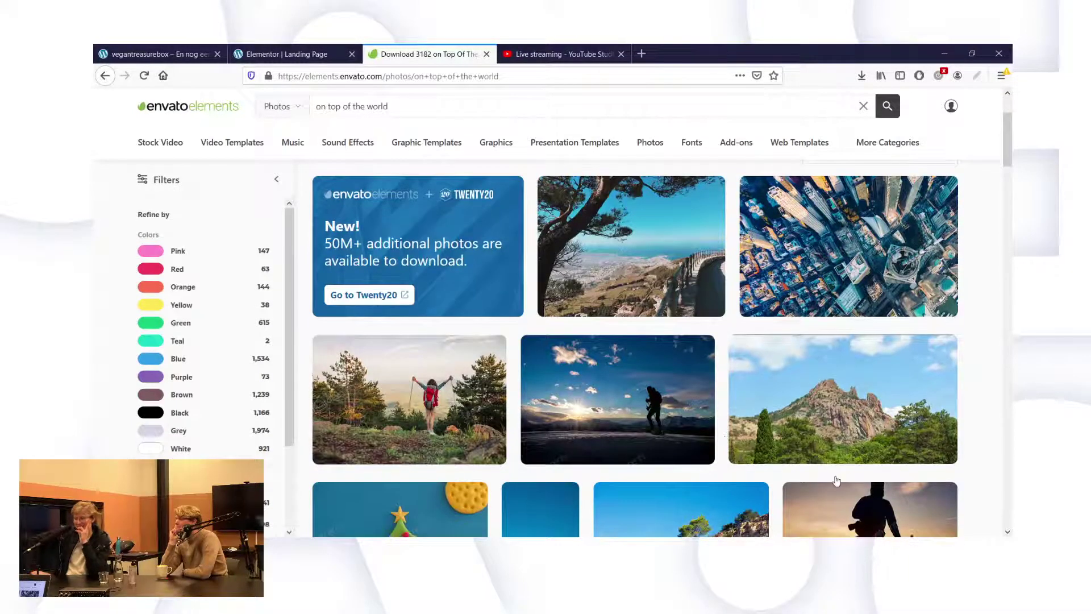
scroll(836, 481, down, 1)
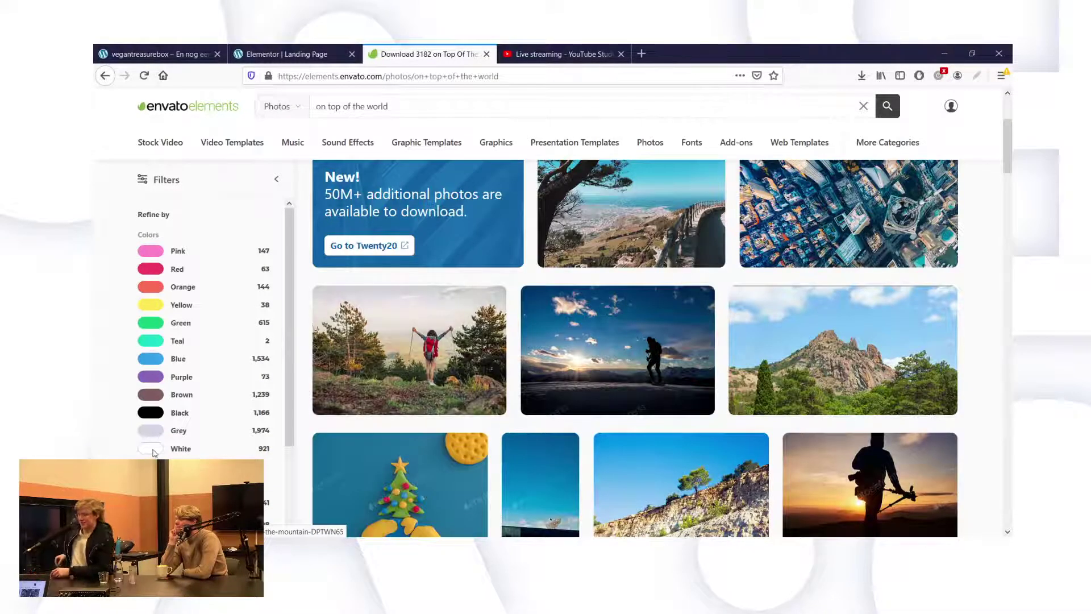
click(177, 449)
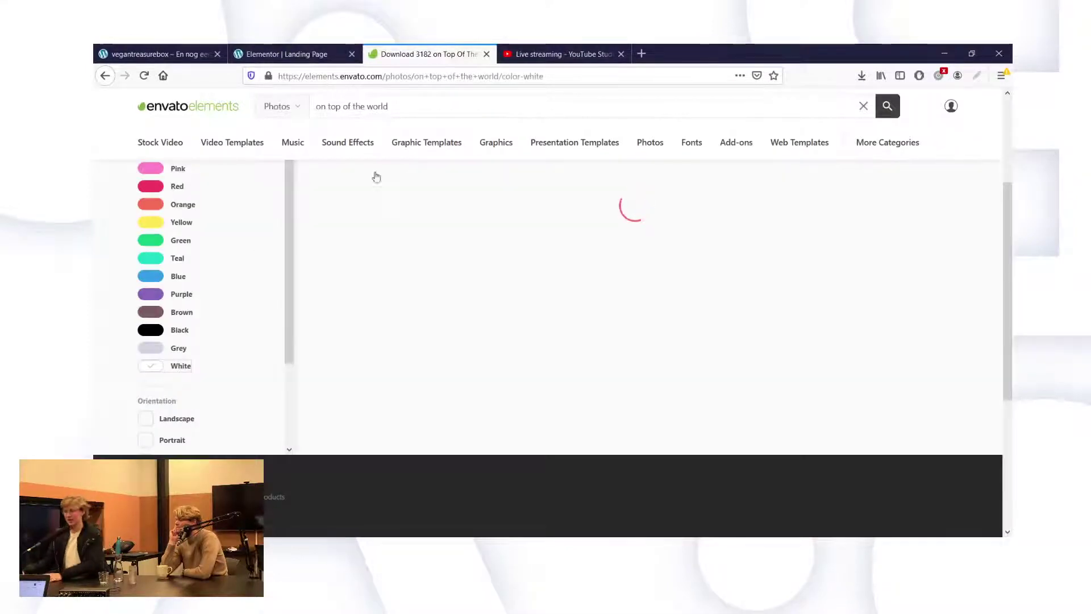
Replace the search query with a celebrating term and browse the photo results.
triple_click(373, 108)
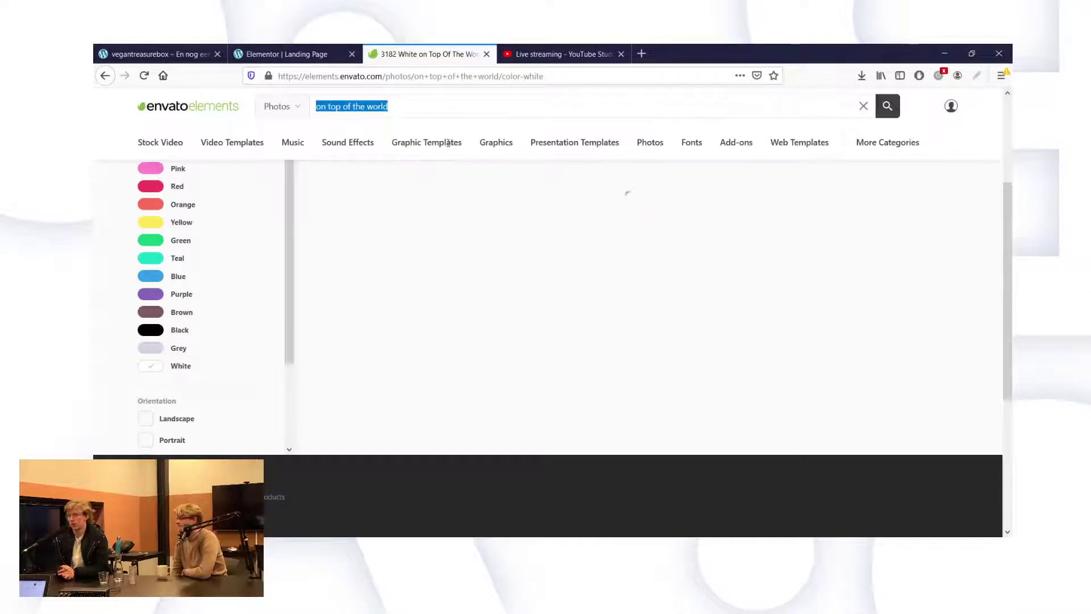
text(happy)
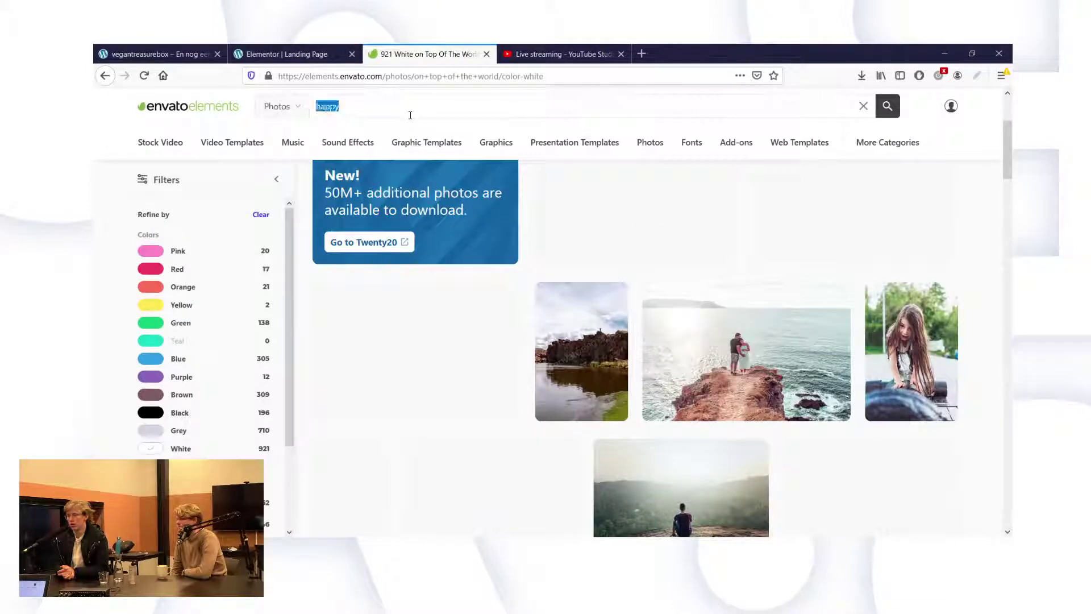
text(celebrating)
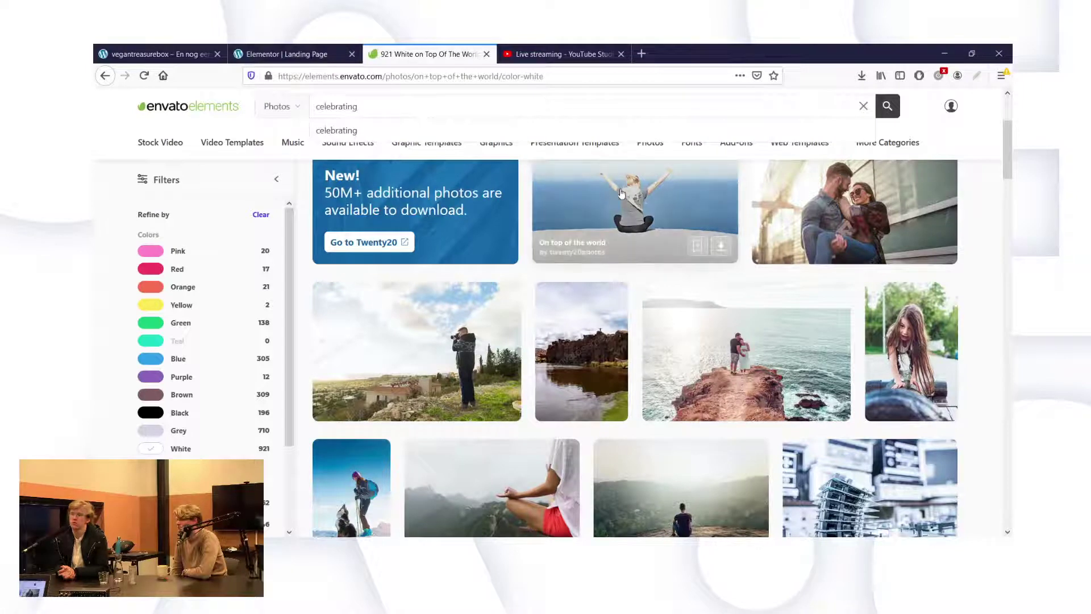
scroll(984, 254, down, 7)
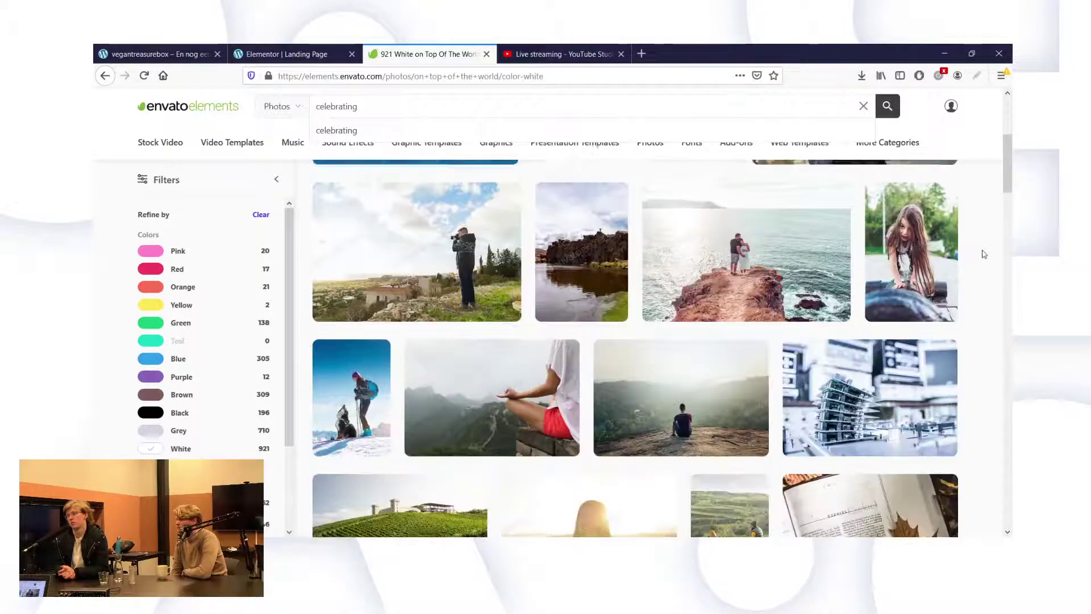
scroll(985, 254, down, 1)
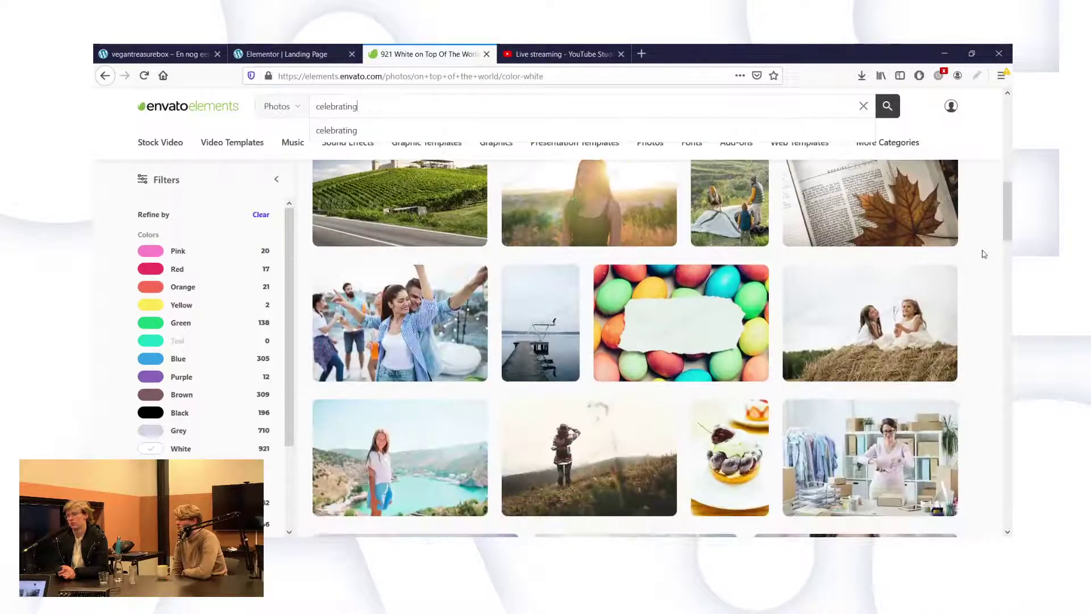
scroll(480, 322, down, 1)
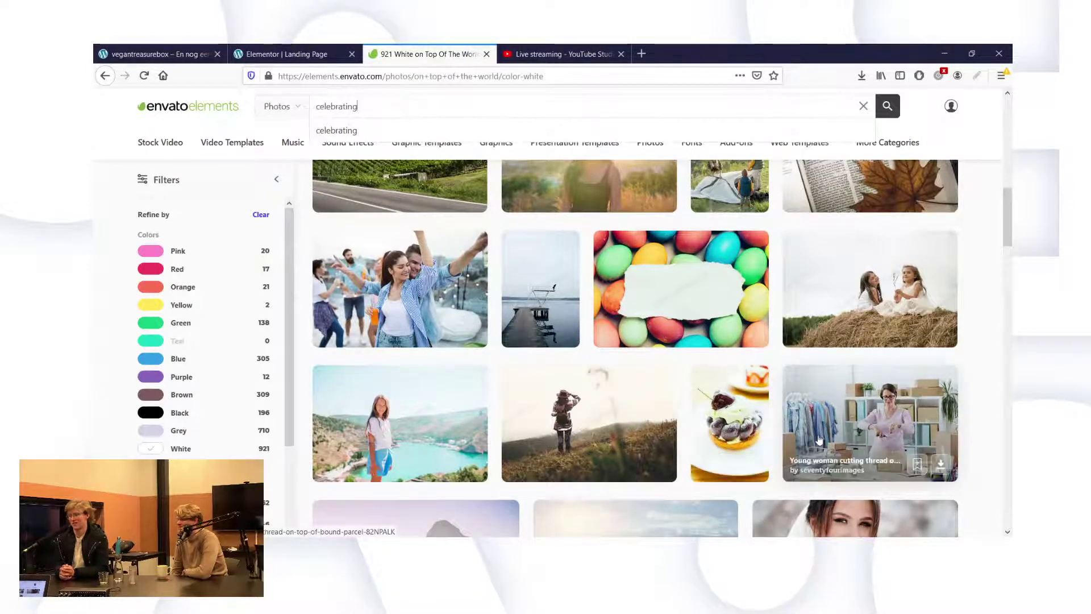
scroll(818, 439, down, 3)
scroll(819, 439, down, 3)
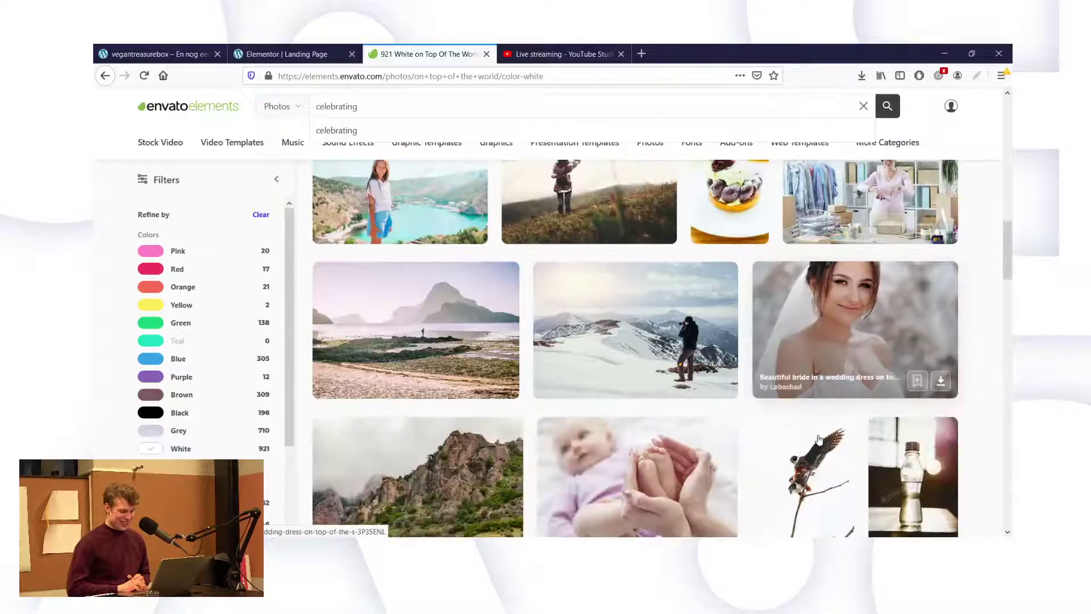
scroll(702, 374, down, 4)
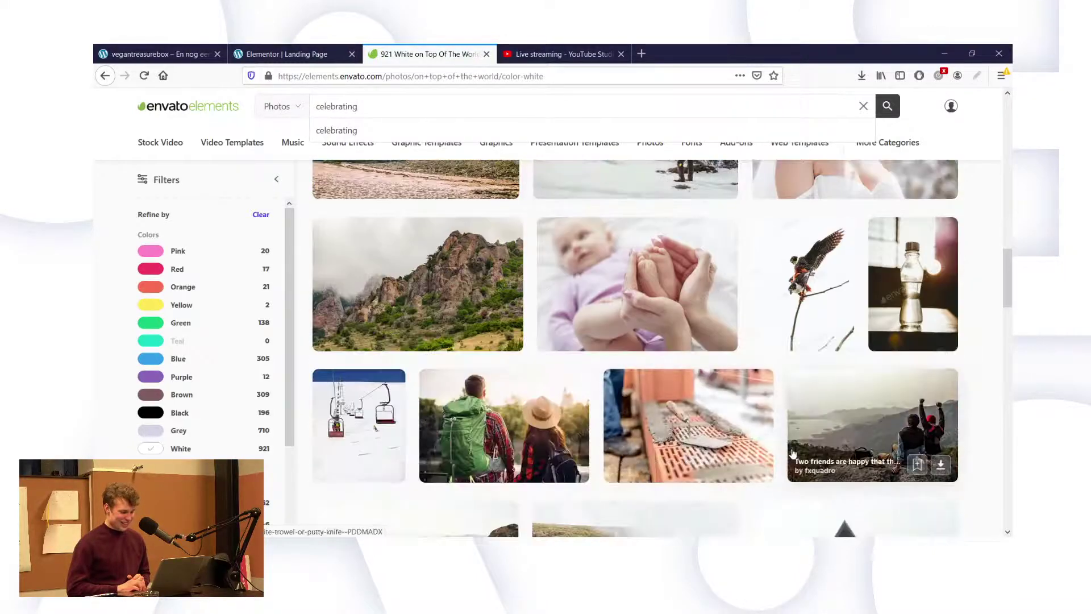
scroll(702, 374, down, 3)
scroll(793, 453, down, 3)
scroll(793, 453, down, 10)
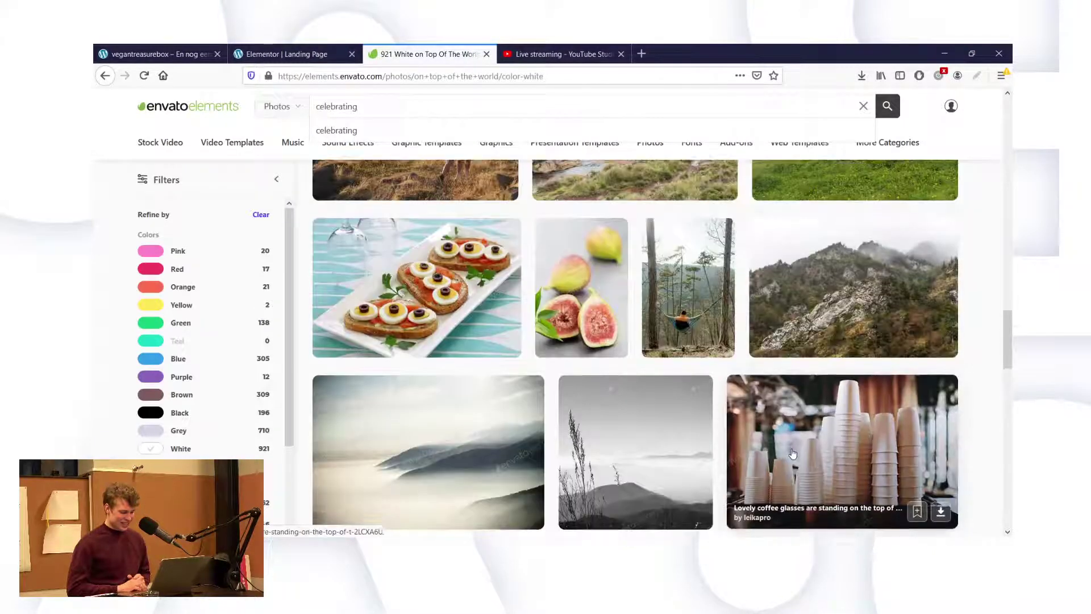
scroll(918, 265, down, 10)
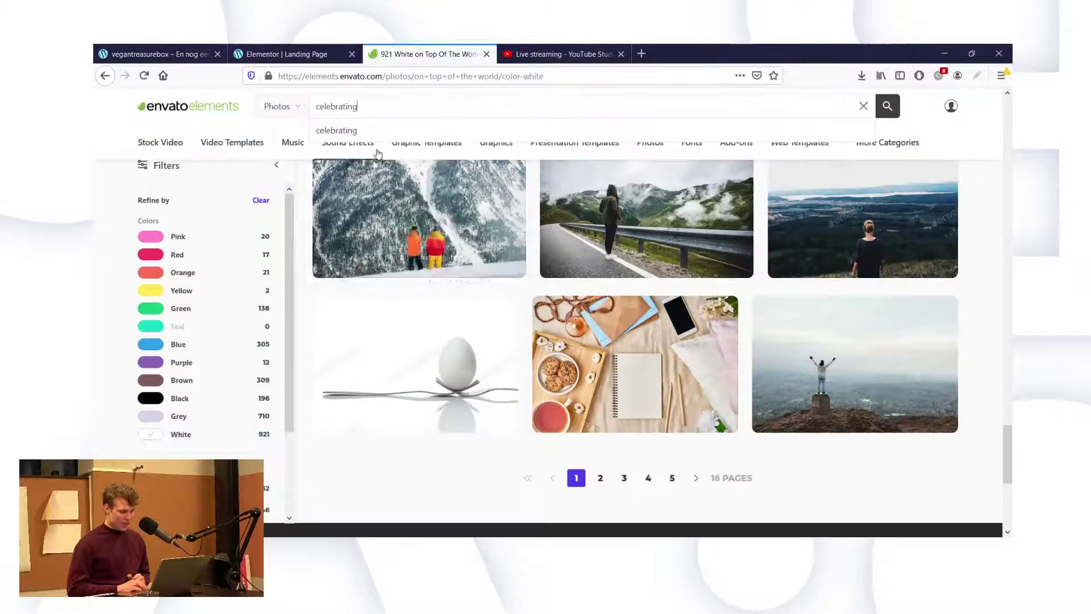
mouse_move(378, 153)
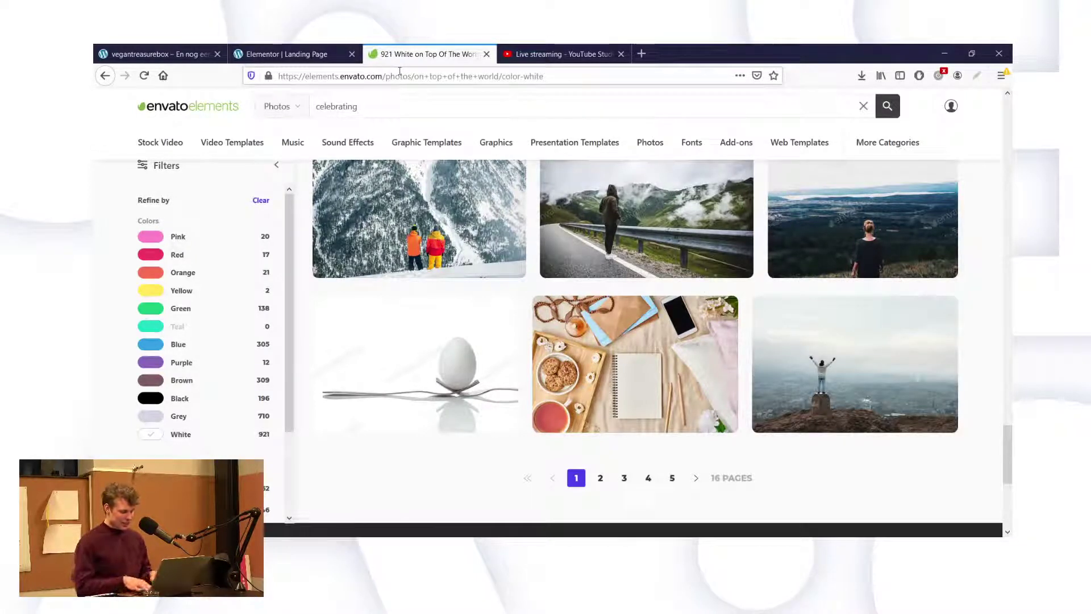
Search white photos for 'celebrating mountain' and scroll through the 92 results.
text(untain)
key(Return)
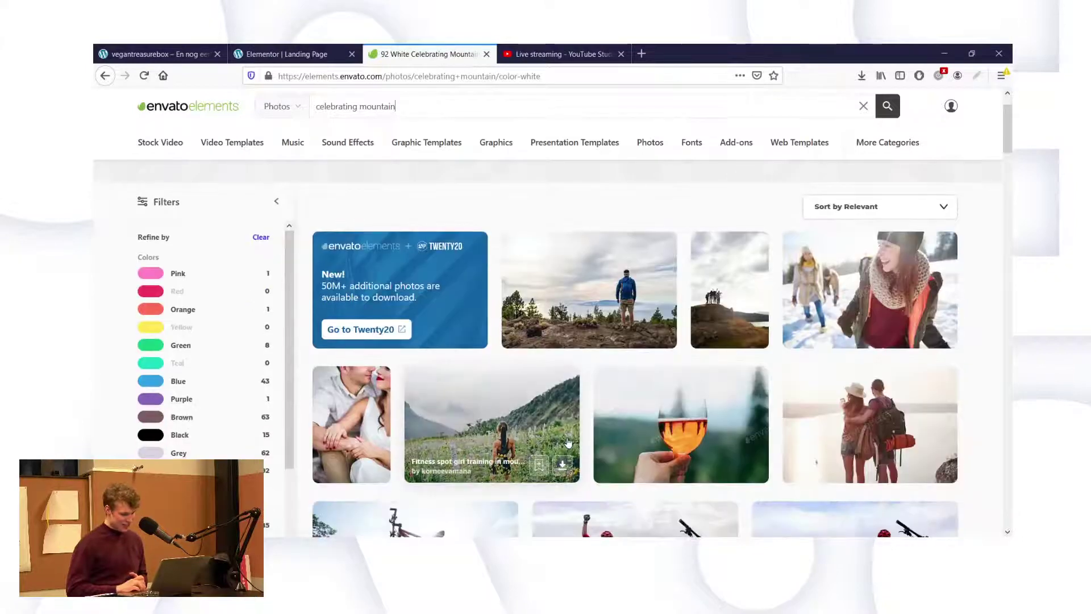
scroll(569, 438, down, 3)
scroll(634, 432, down, 3)
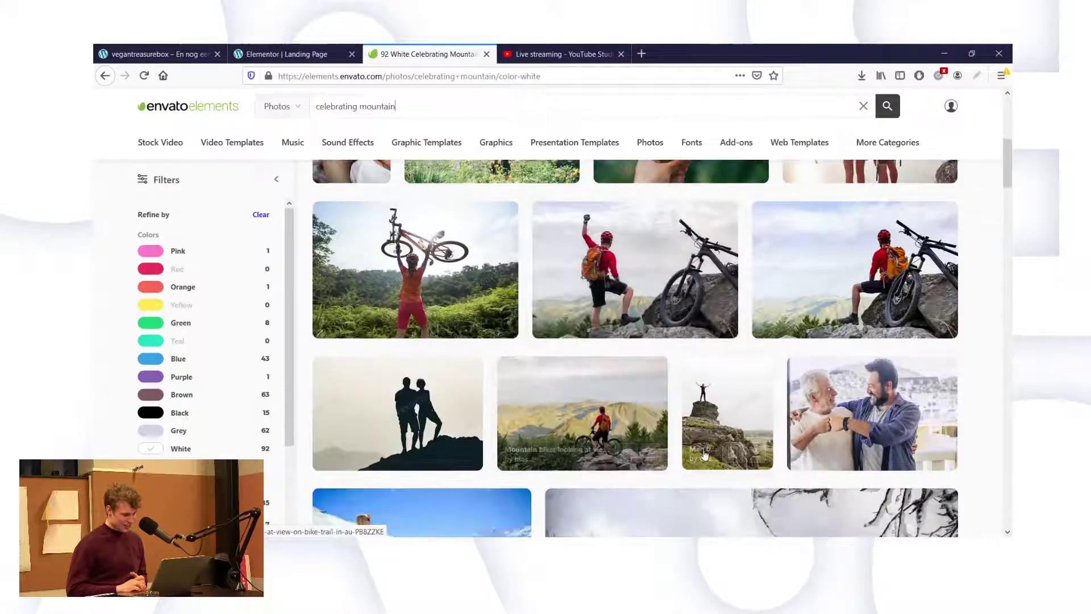
scroll(705, 454, down, 1)
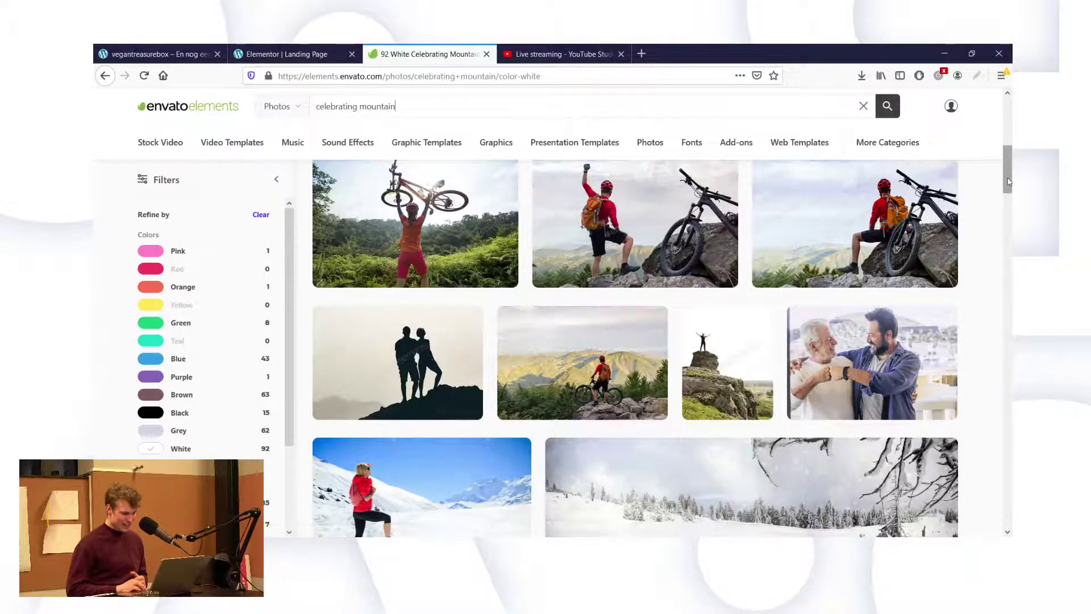
drag(1008, 184, 1007, 224)
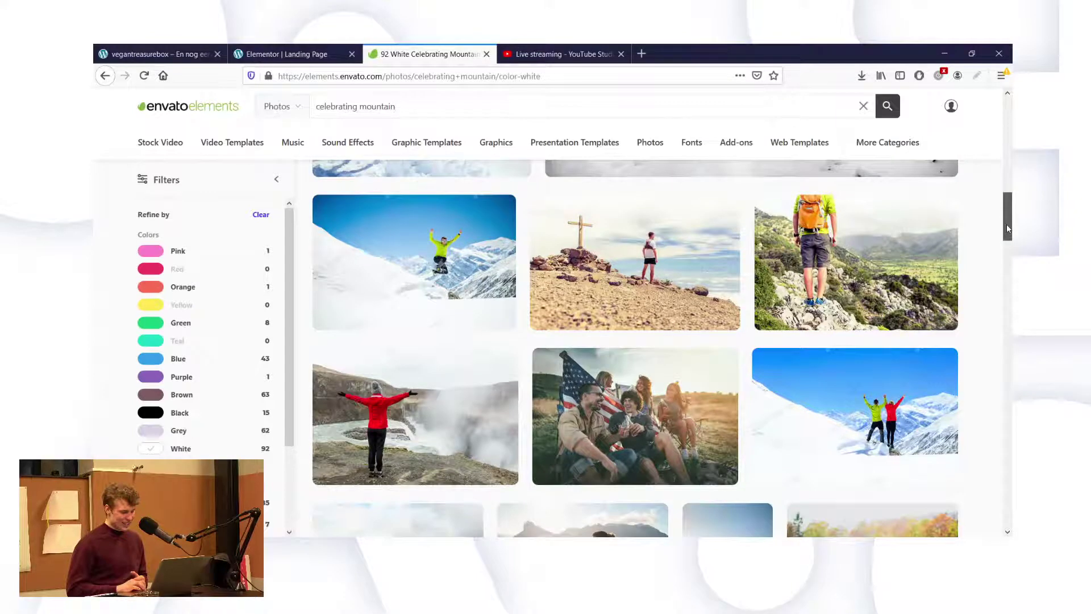
Open the jumping-man and group-celebration photos in new tabs, then search 'celebrating on top mountain'.
middle_click(438, 263)
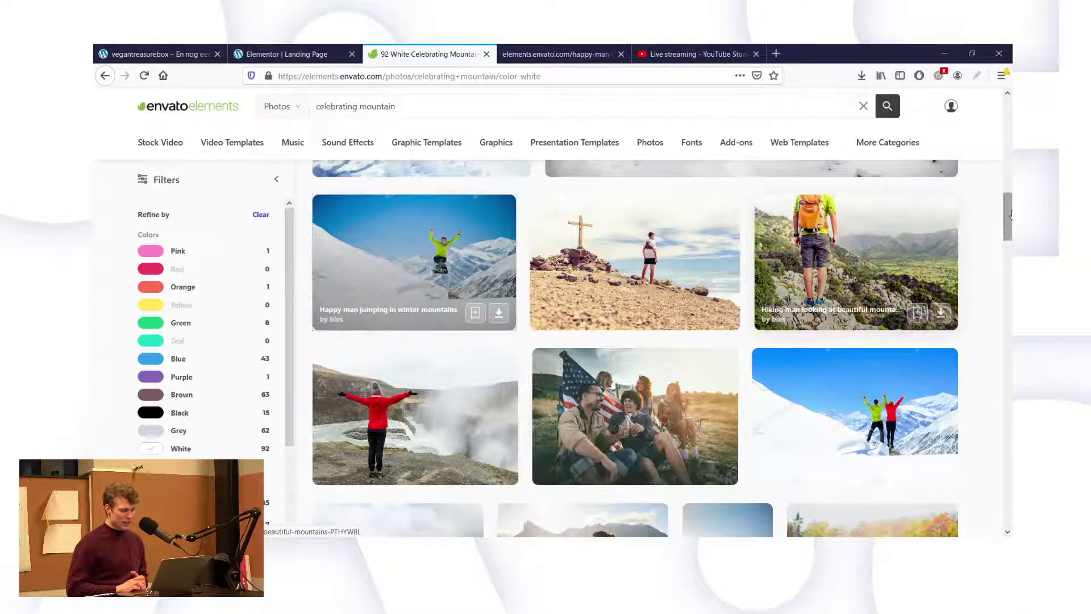
drag(1010, 213, 1010, 255)
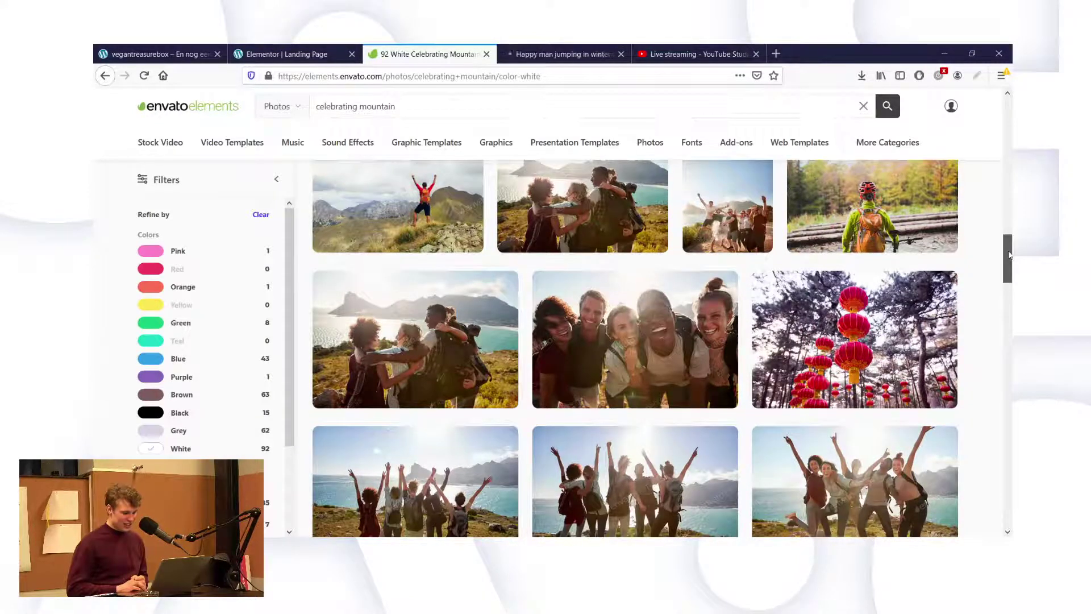
drag(1010, 255, 1010, 251)
mouse_move(635, 213)
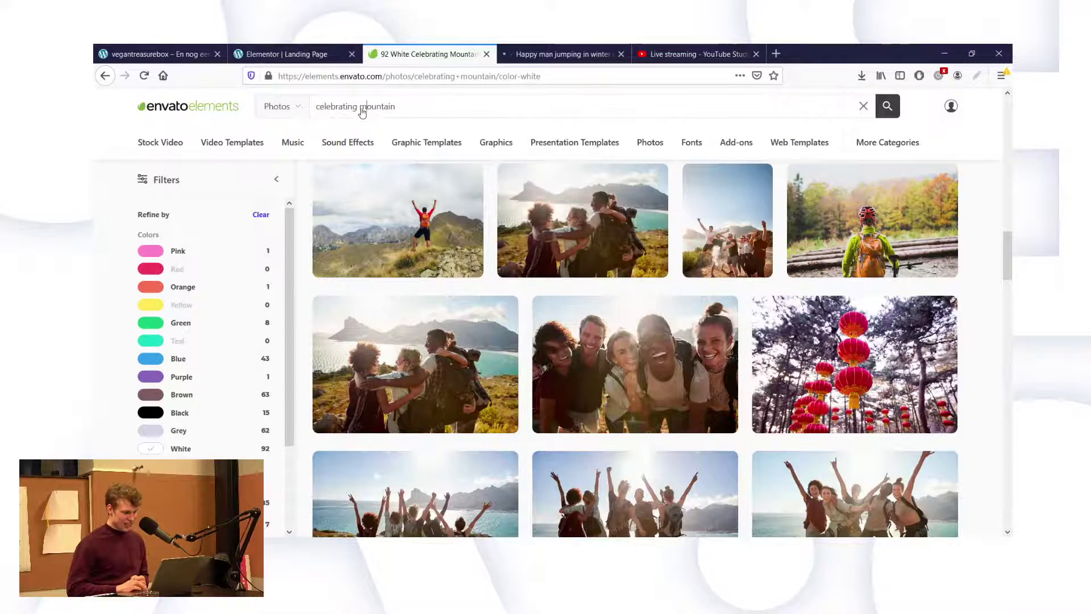
middle_click(488, 183)
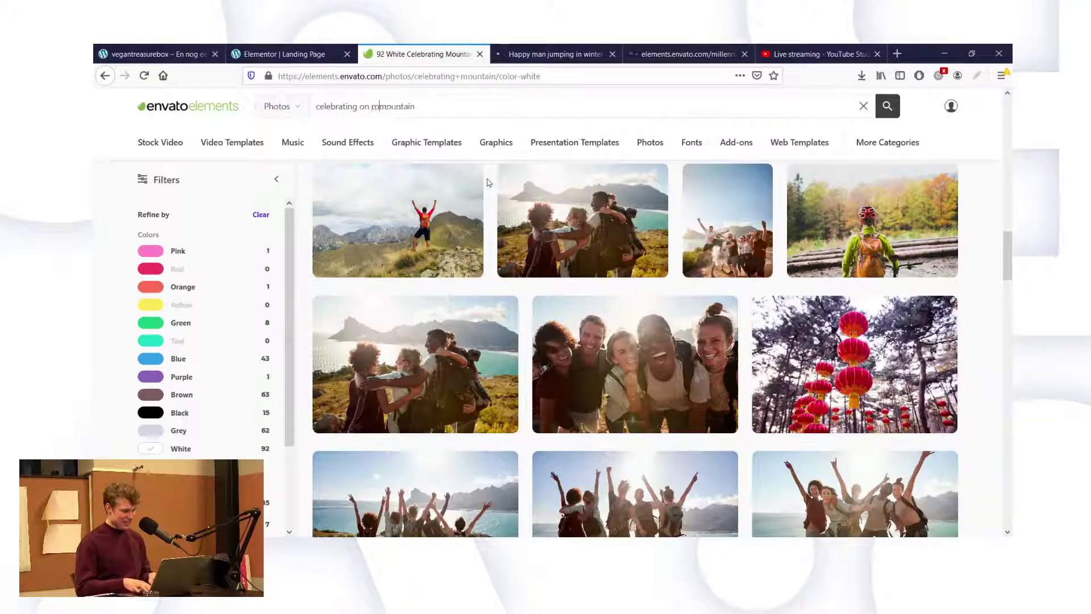
key(Return)
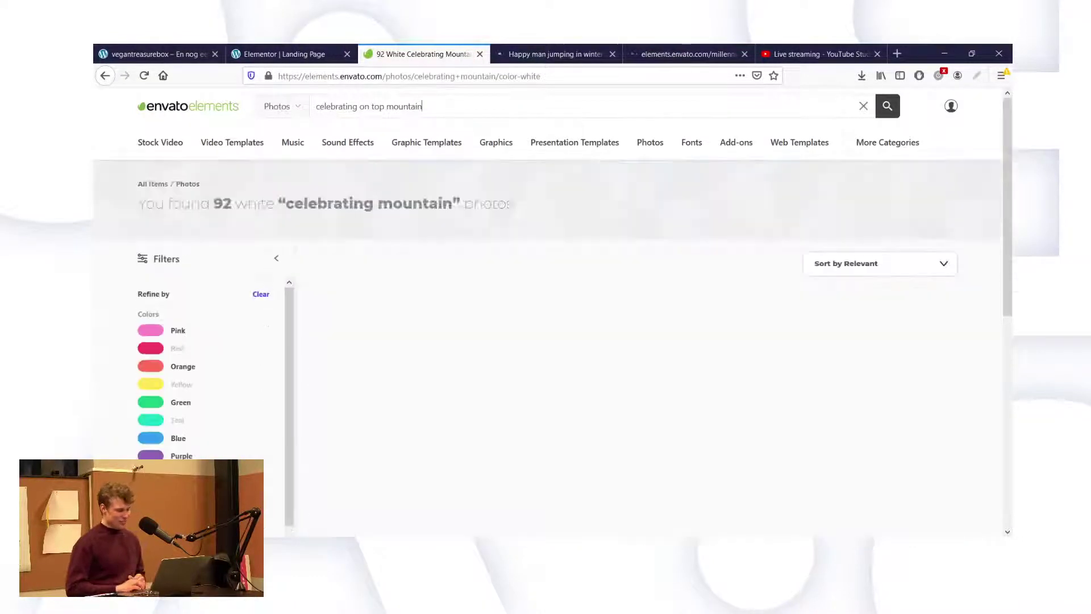
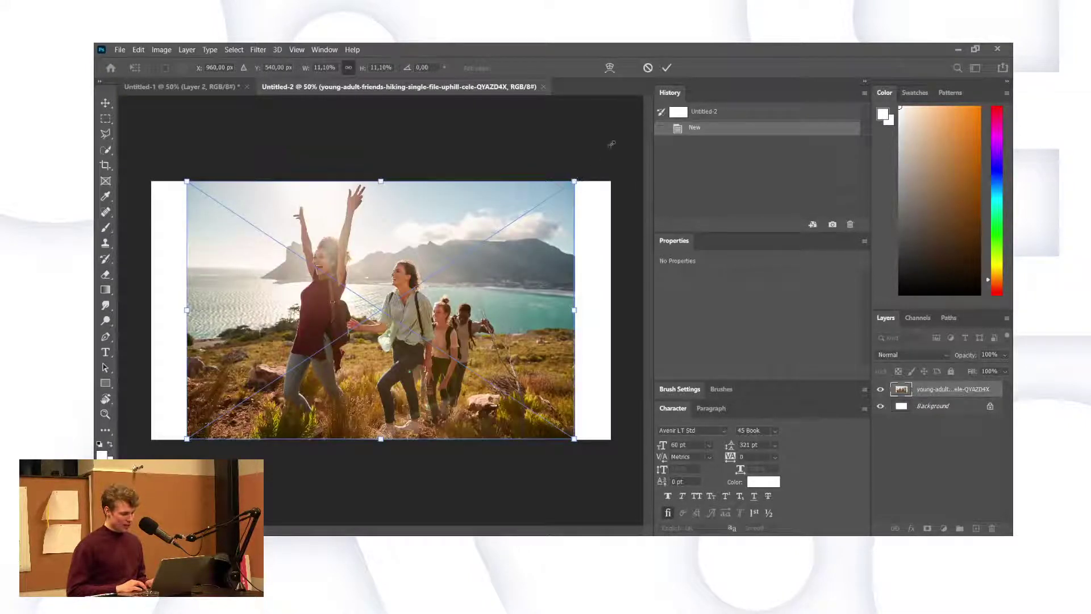
Scale up and reposition the mirrored hiking photo until it covers the entire canvas, then commit.
drag(574, 181, 661, 117)
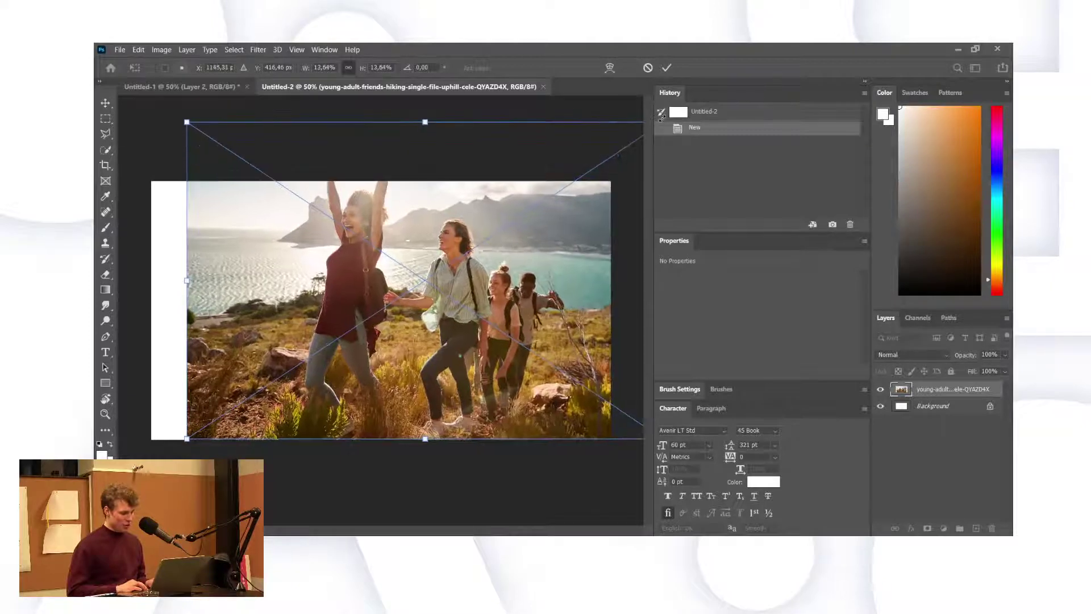
drag(385, 216, 246, 236)
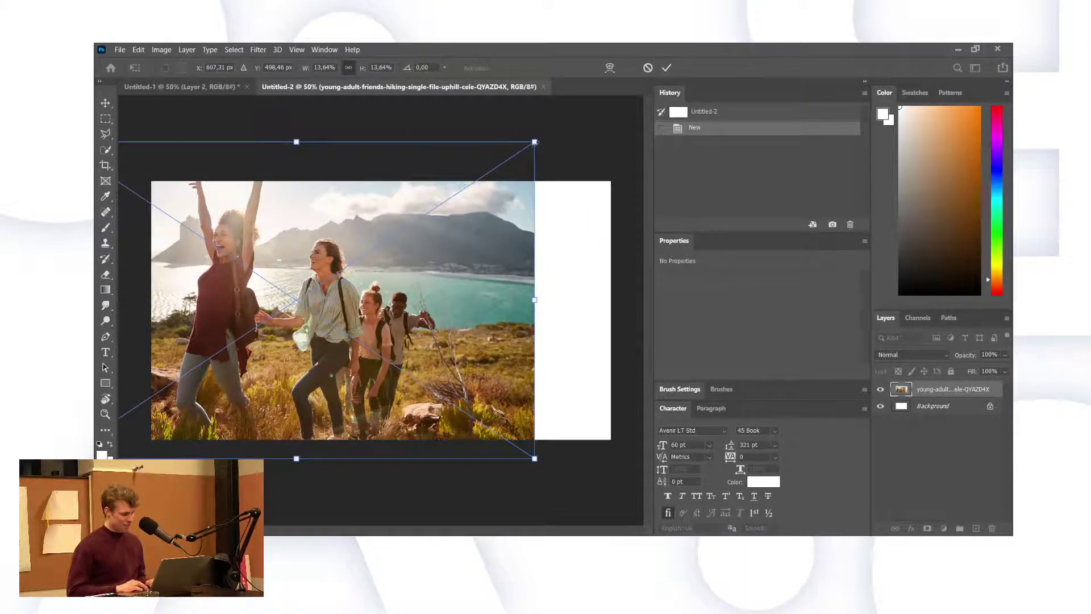
drag(535, 143, 626, 76)
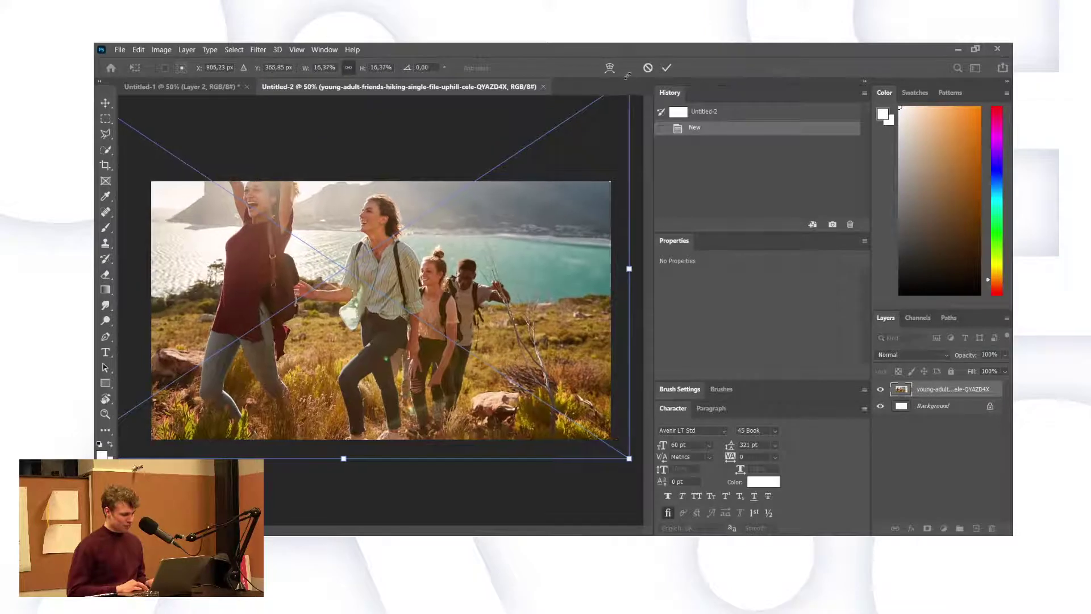
drag(428, 228, 413, 276)
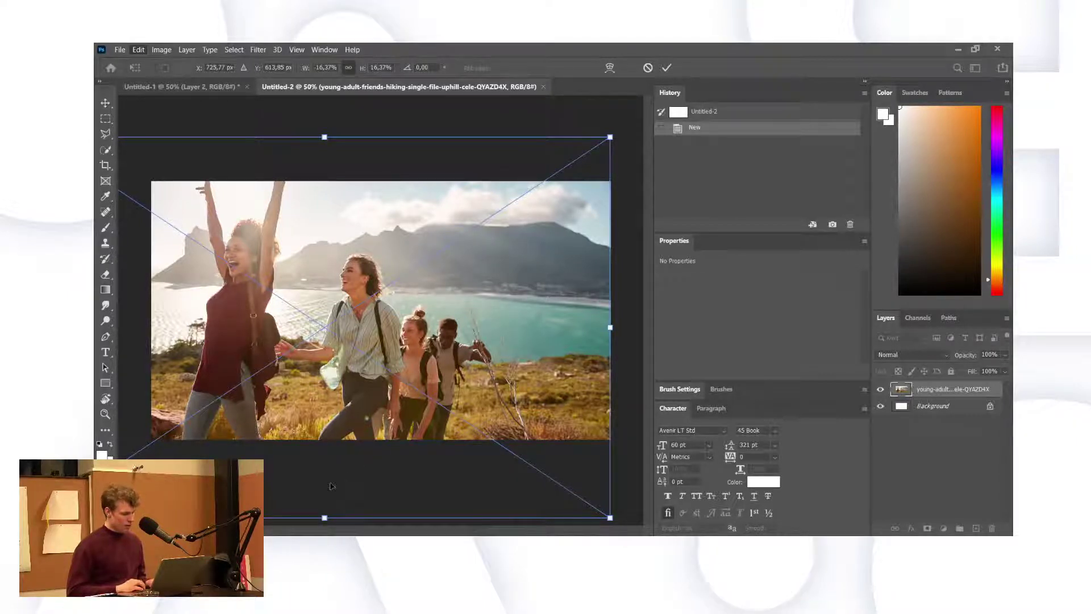
drag(542, 333, 598, 332)
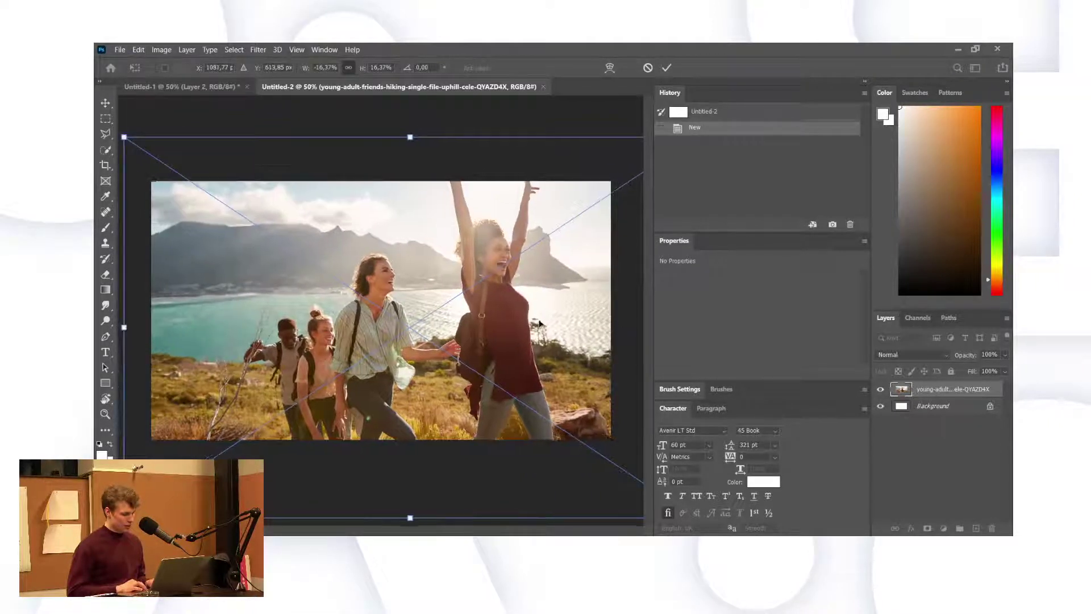
drag(483, 306, 535, 318)
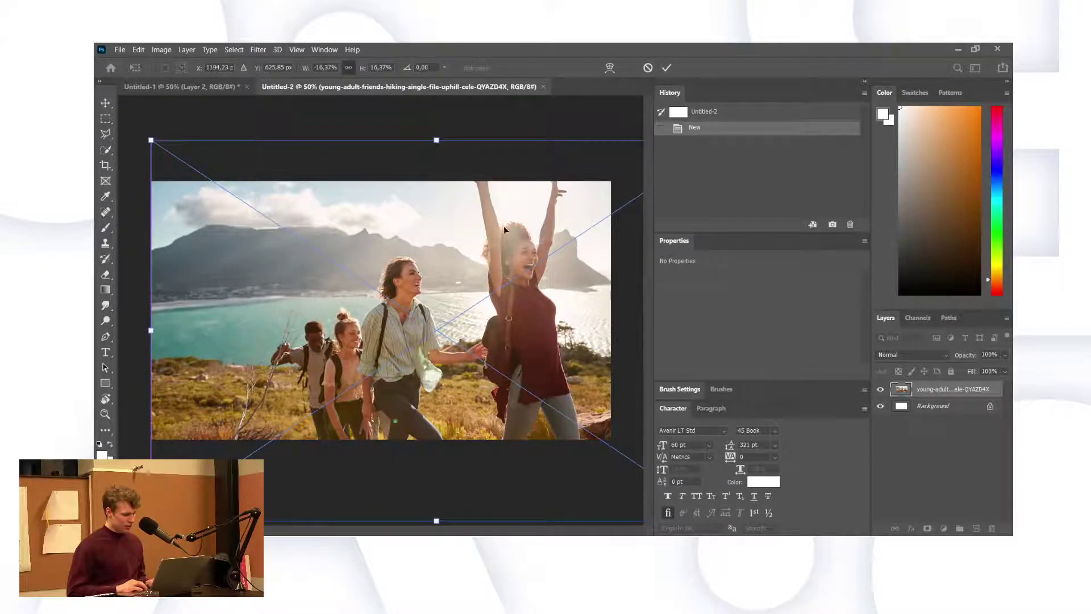
drag(150, 139, 96, 116)
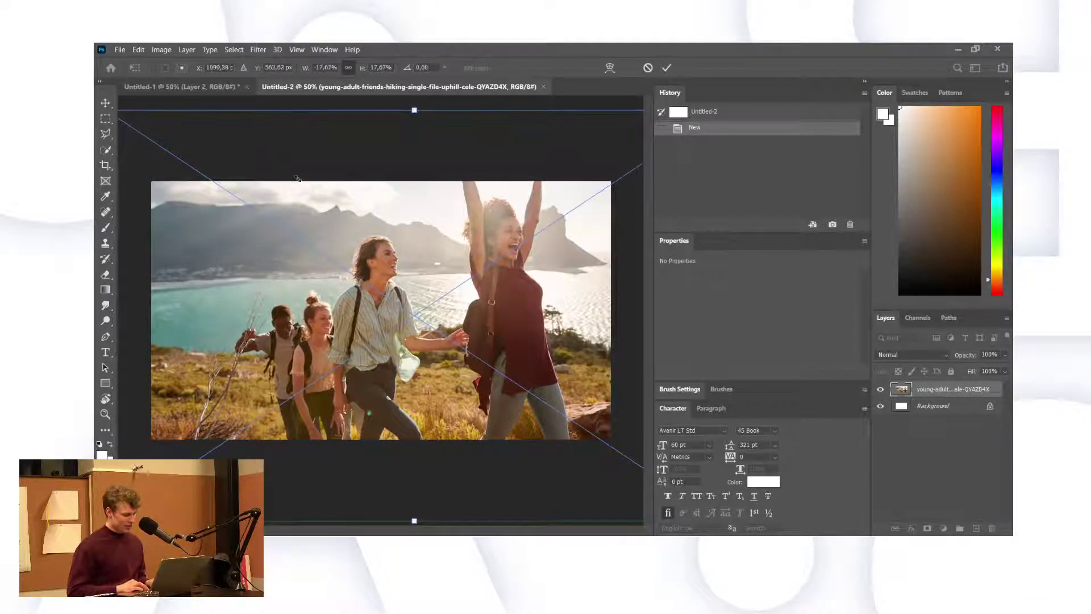
drag(335, 204, 387, 230)
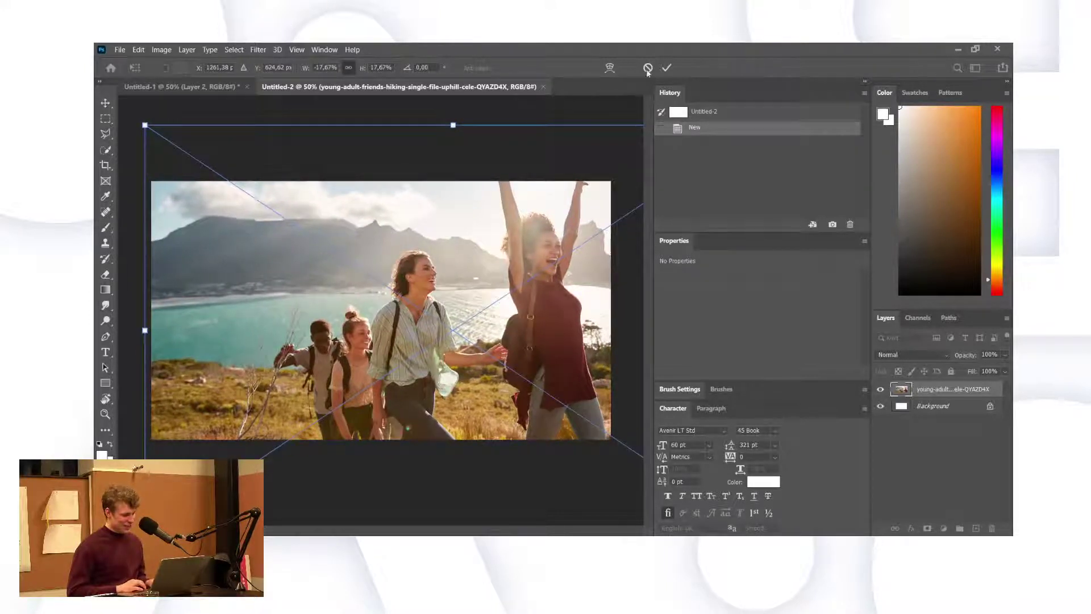
click(668, 68)
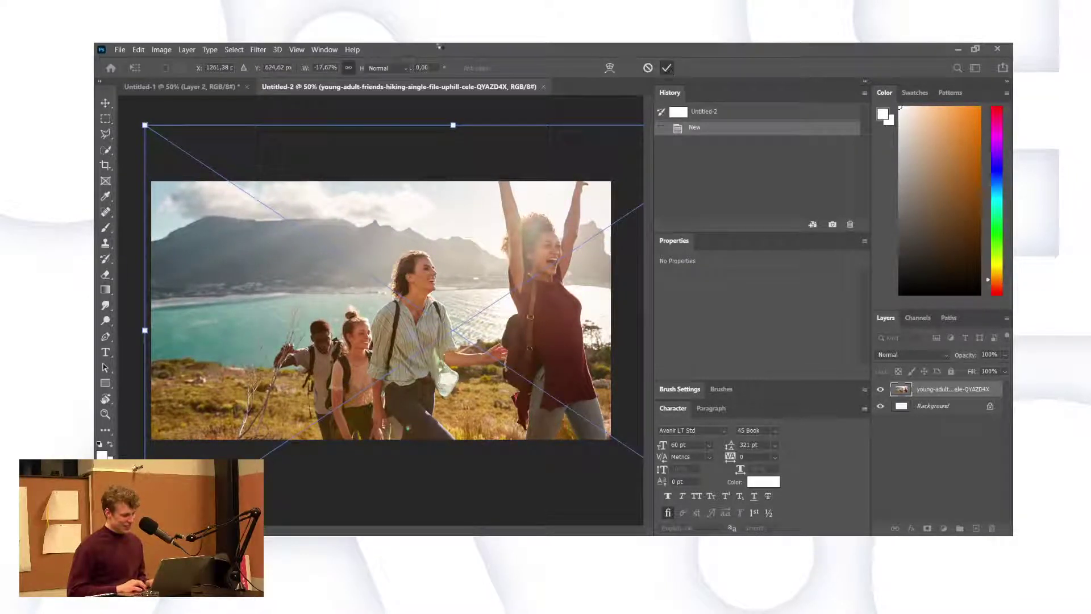
Quick-select the mountains, sea and foreground, refine around the centre hiker's head, and add empty Layer 1.
click(105, 150)
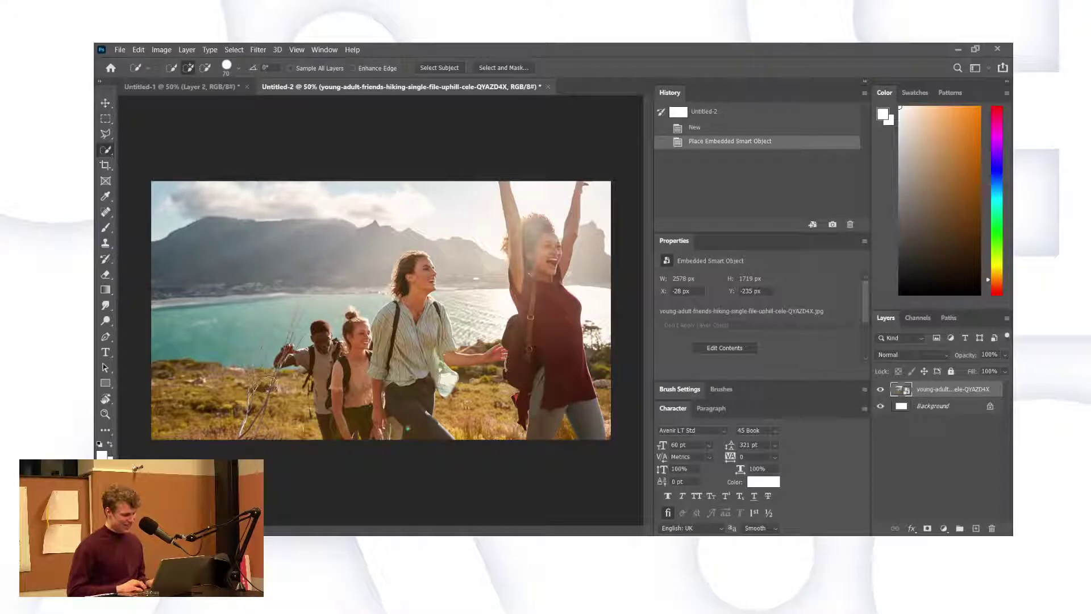
mouse_move(262, 406)
mouse_down()
mouse_move(171, 369)
mouse_move(182, 397)
mouse_move(239, 341)
mouse_move(226, 269)
mouse_move(409, 250)
mouse_move(382, 176)
mouse_move(404, 279)
mouse_move(407, 265)
mouse_up()
click(402, 277)
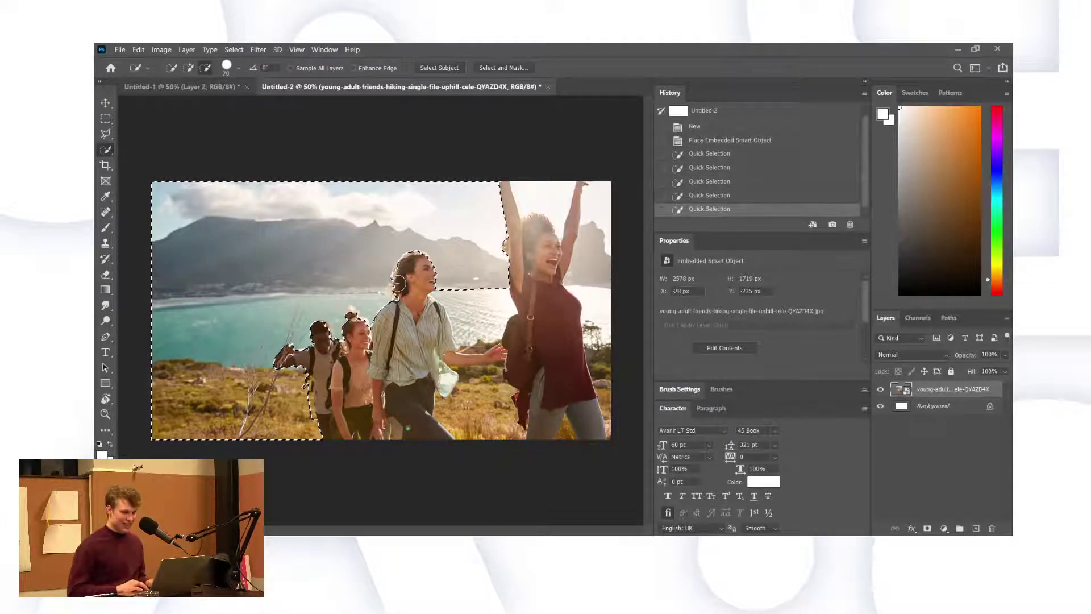
click(401, 277)
click(400, 277)
alt+click(401, 277)
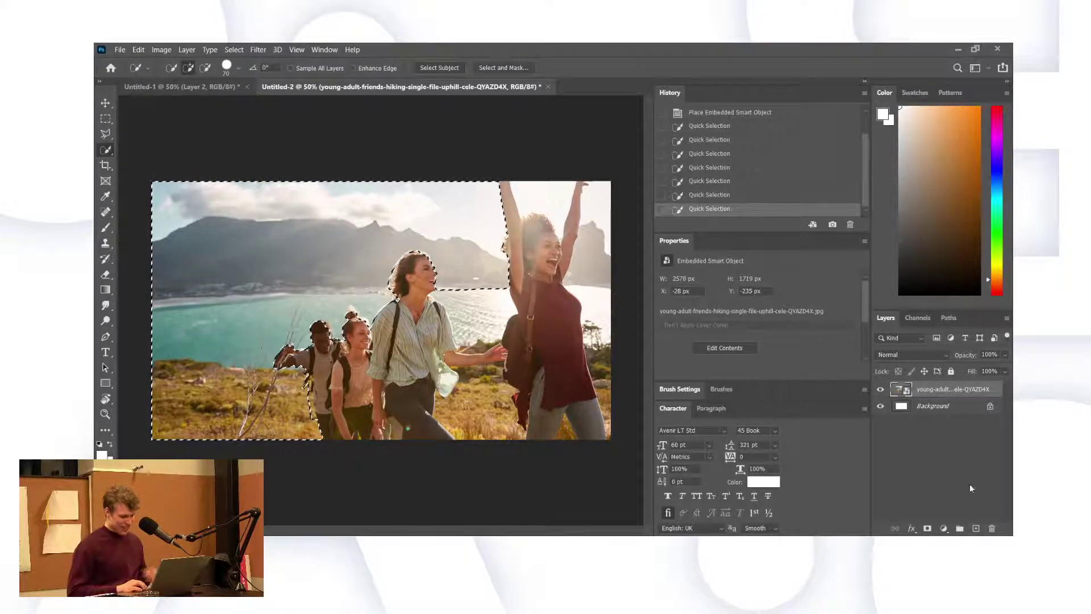
click(960, 529)
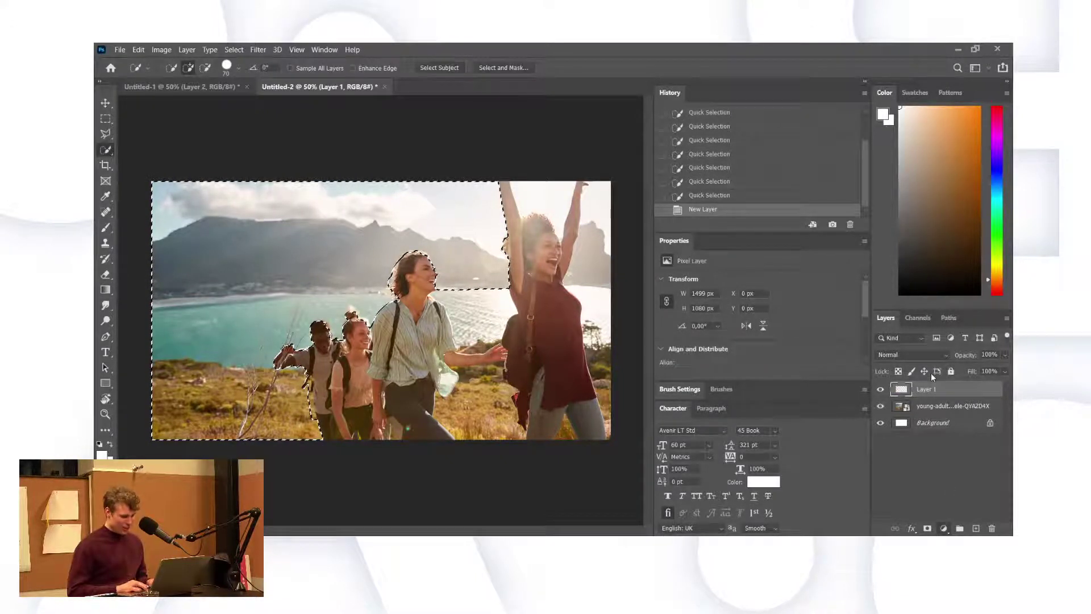
Brighten the selected background by raising a Curves 1 adjustment, then add a default Hue/Saturation layer.
key(ctrl+m)
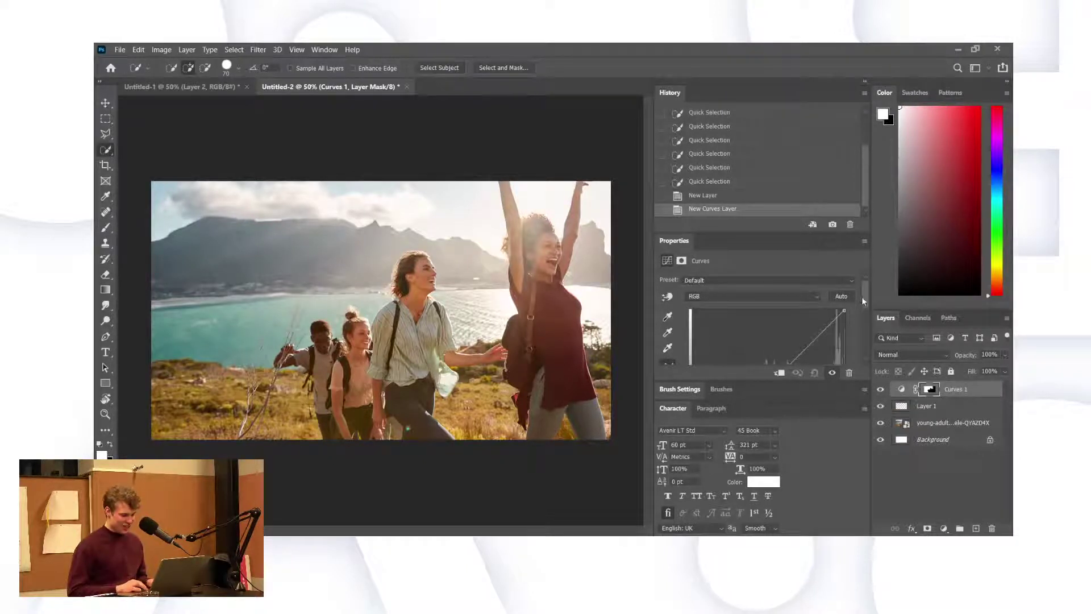
drag(865, 299, 859, 323)
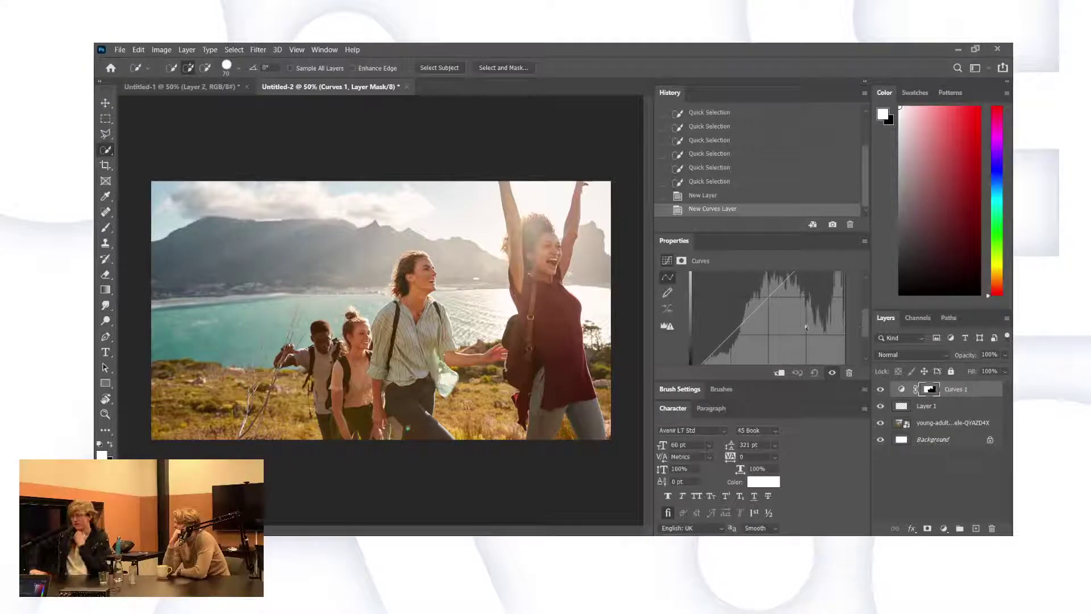
drag(752, 307, 731, 288)
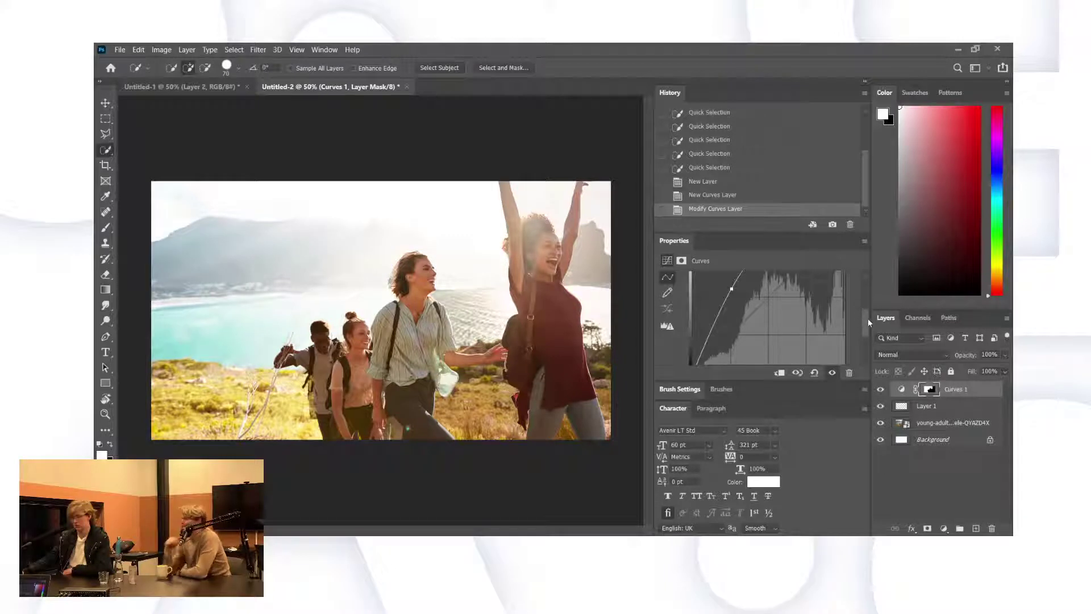
drag(864, 317, 858, 299)
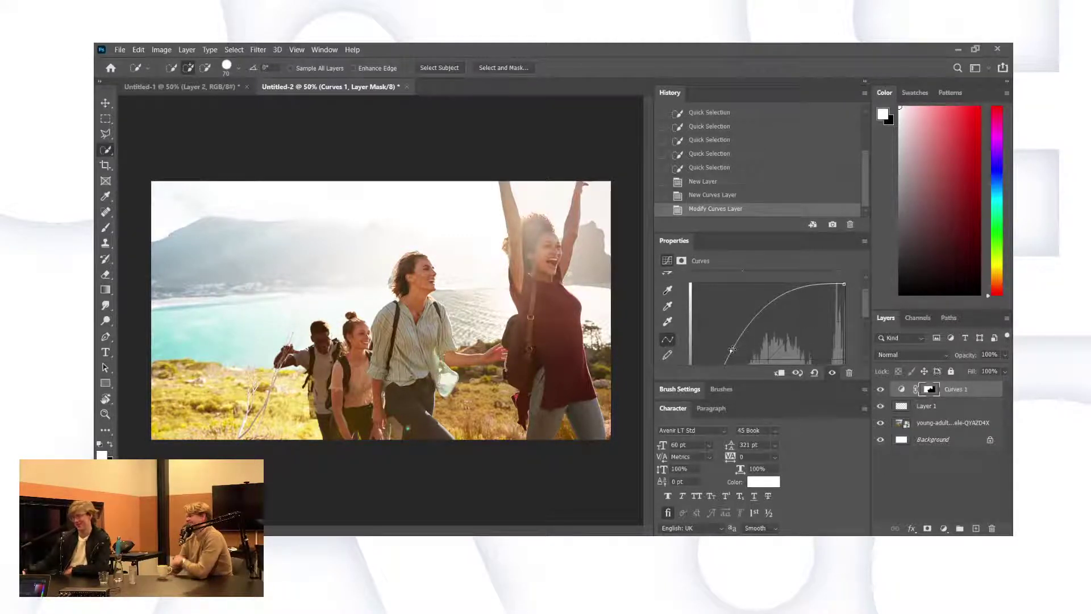
drag(732, 348, 737, 351)
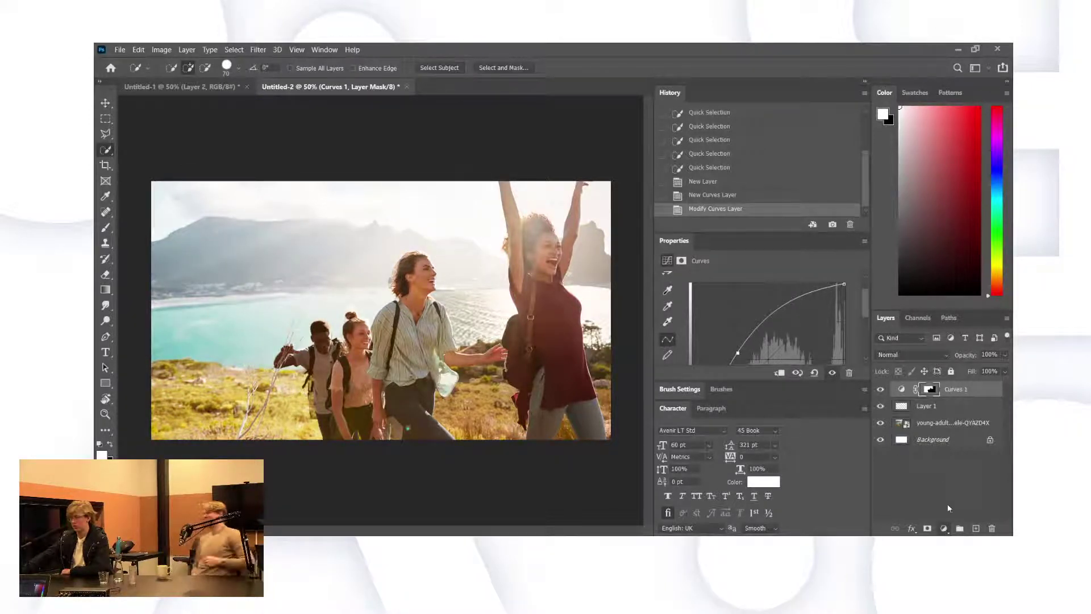
key(ctrl+u)
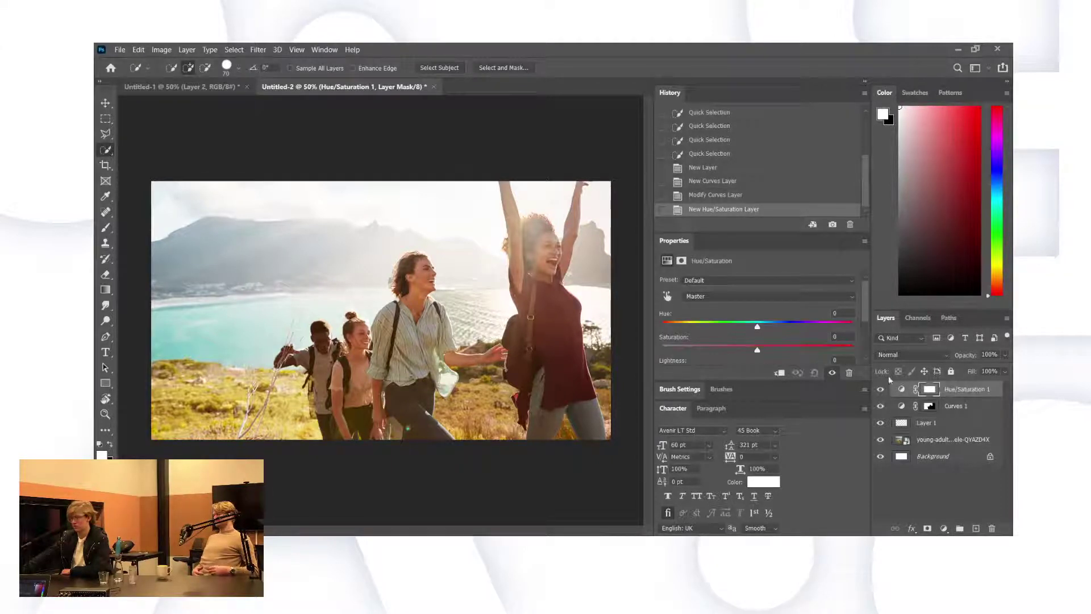
Hide Hue/Saturation 1 and test brush strokes on the Curves 1 mask near the woman's head and grass.
click(881, 389)
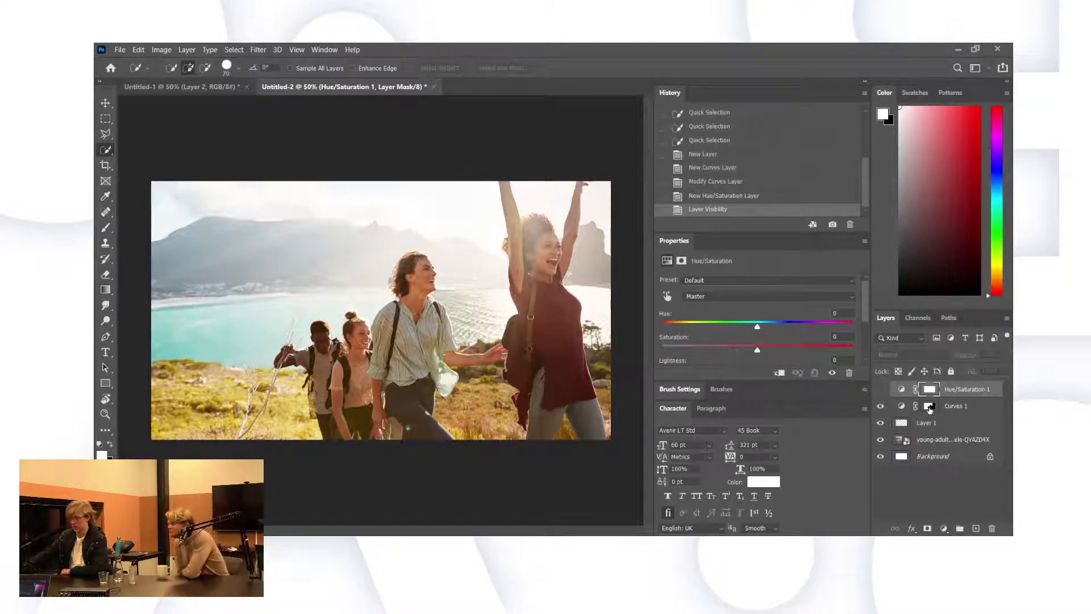
click(931, 407)
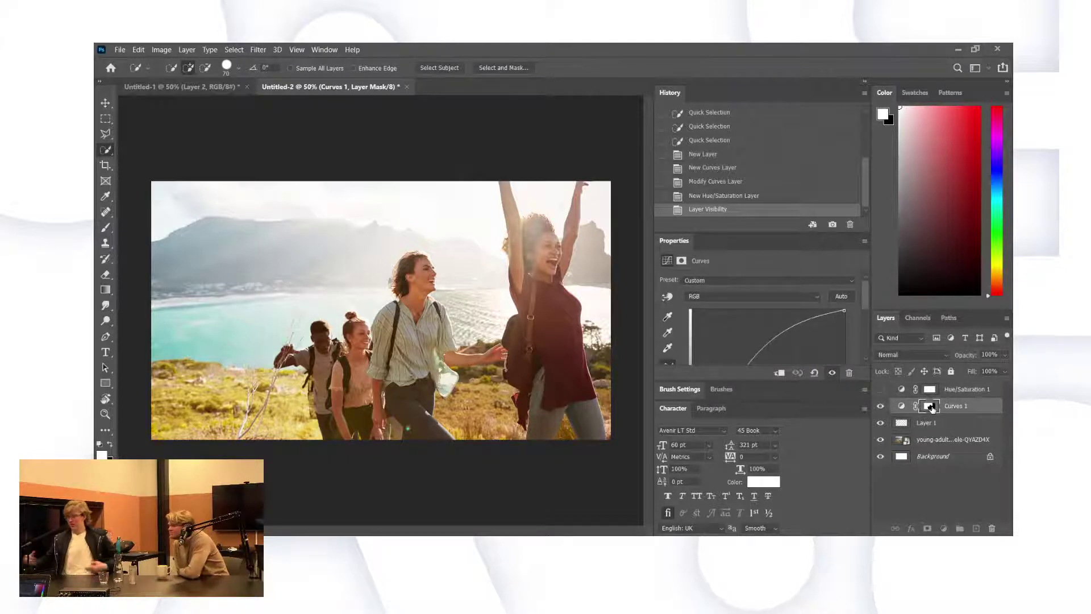
key(b)
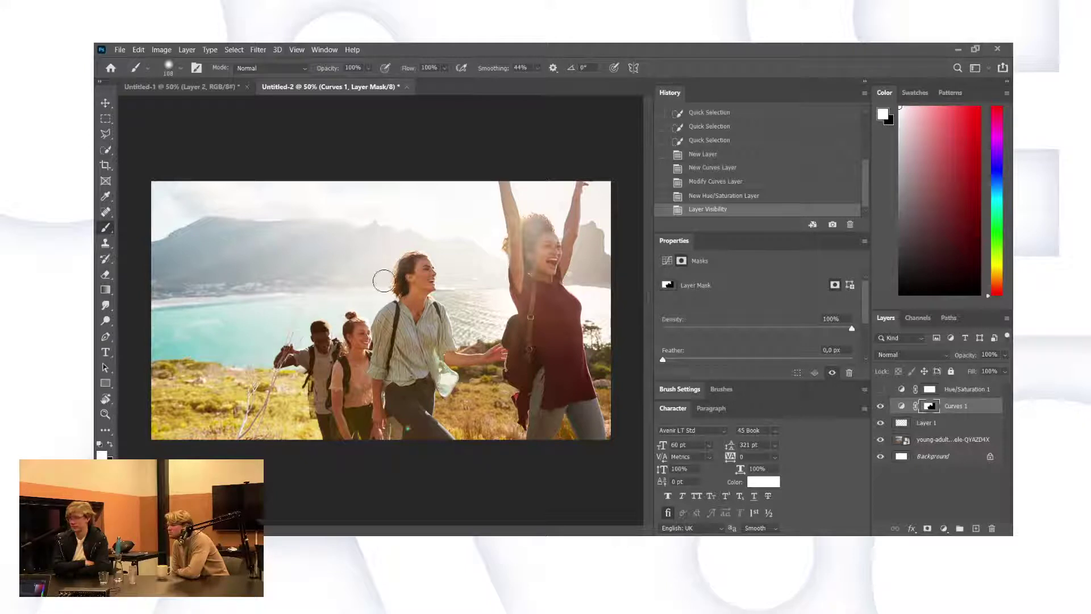
mouse_move(384, 281)
mouse_down()
mouse_move(390, 247)
mouse_move(374, 274)
mouse_up()
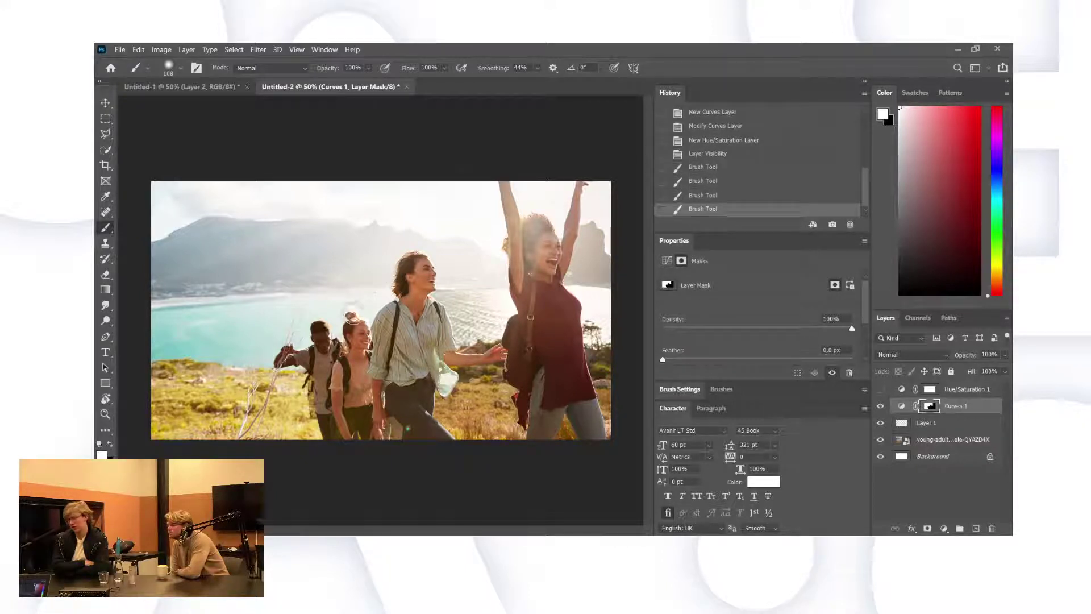
key(ctrl+z)
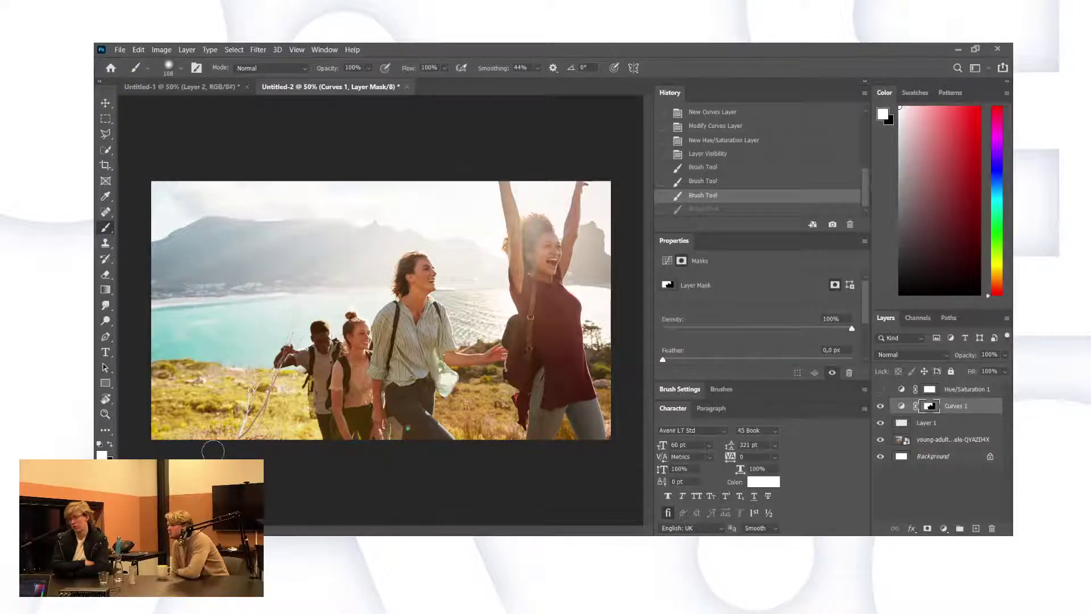
click(298, 398)
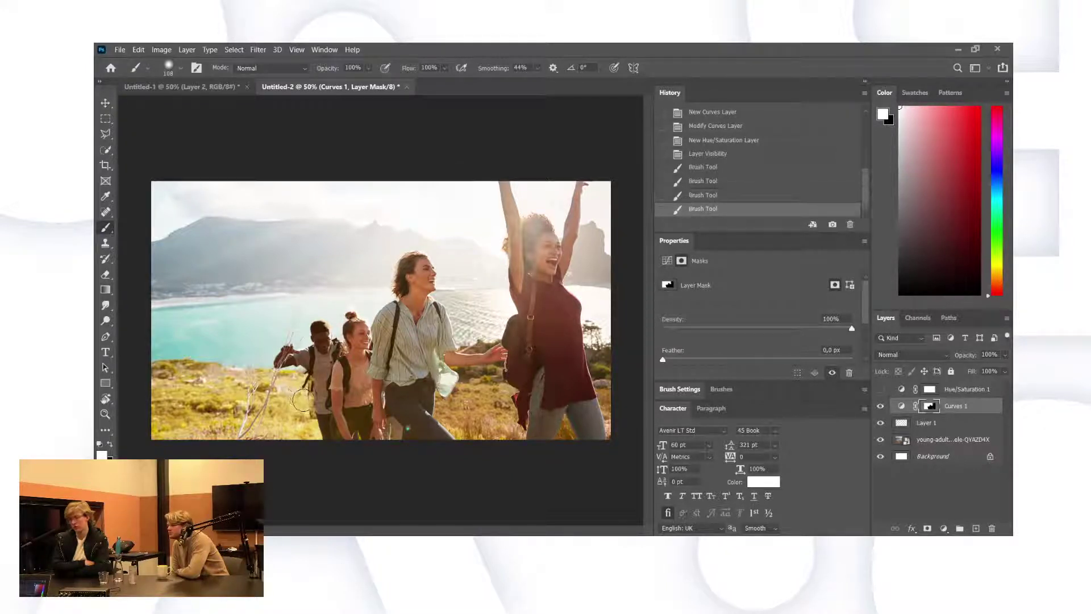
click(301, 400)
click(303, 403)
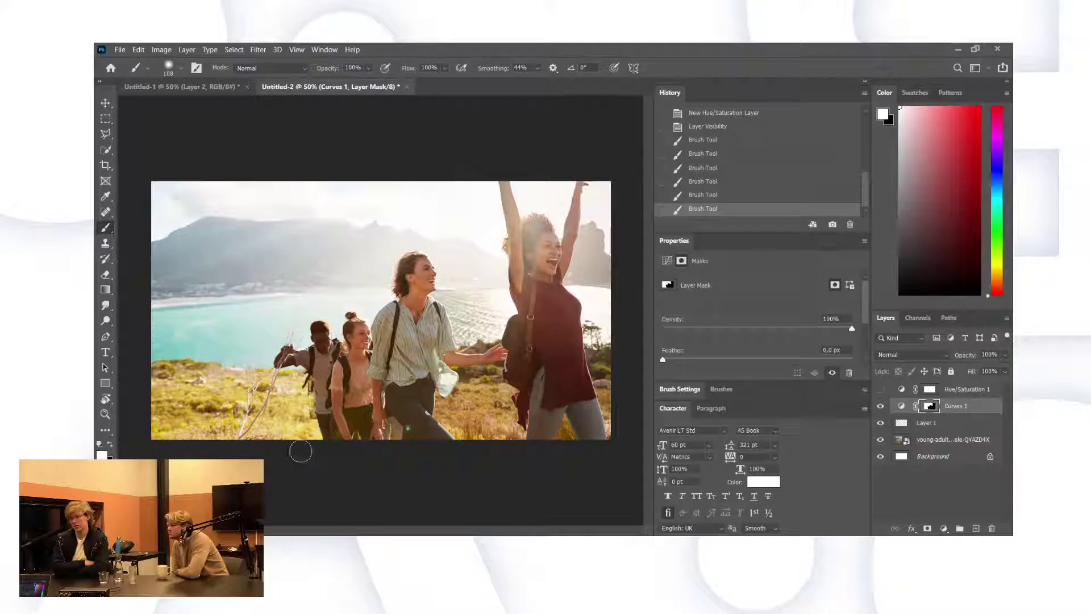
key(ctrl+z)
key(ctrl+z)
key(ctrl+z)
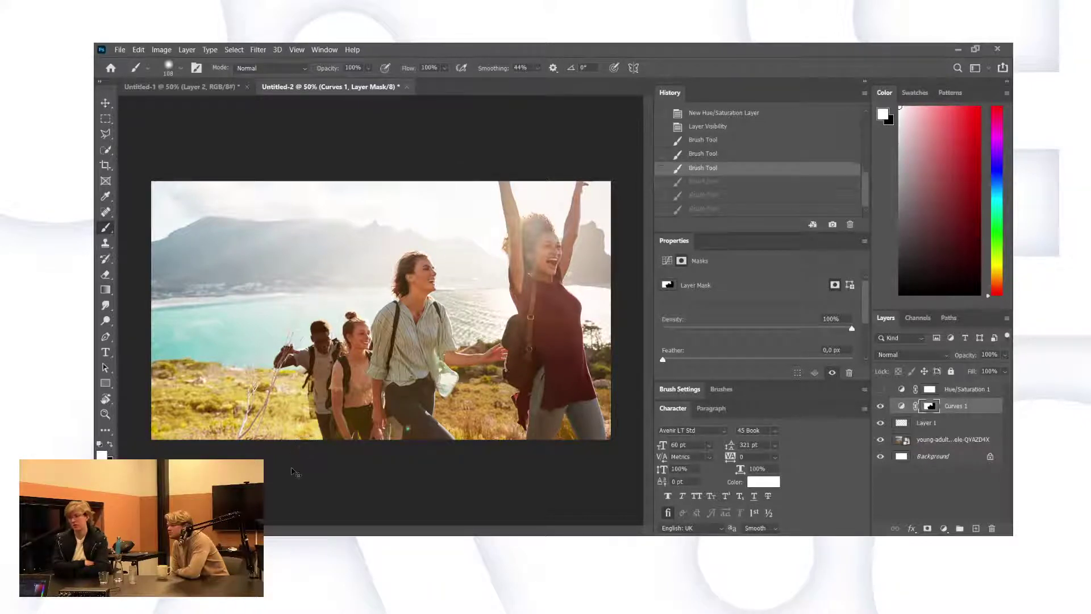
key(ctrl+z)
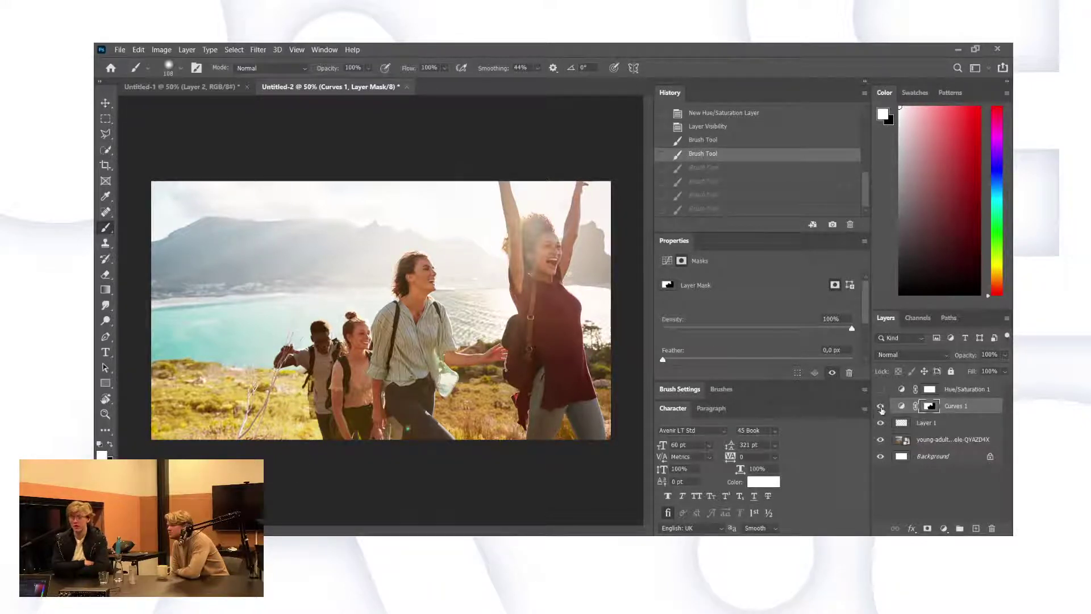
Compare the curves effect, repaint the mask near the back hiker, and load the mask as a selection.
click(881, 407)
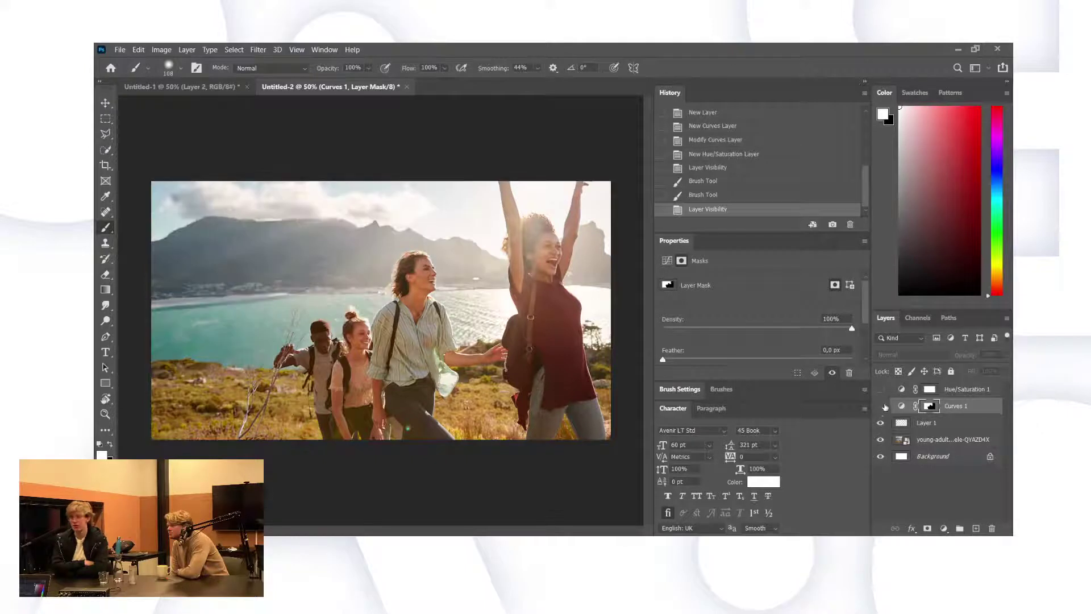
click(881, 406)
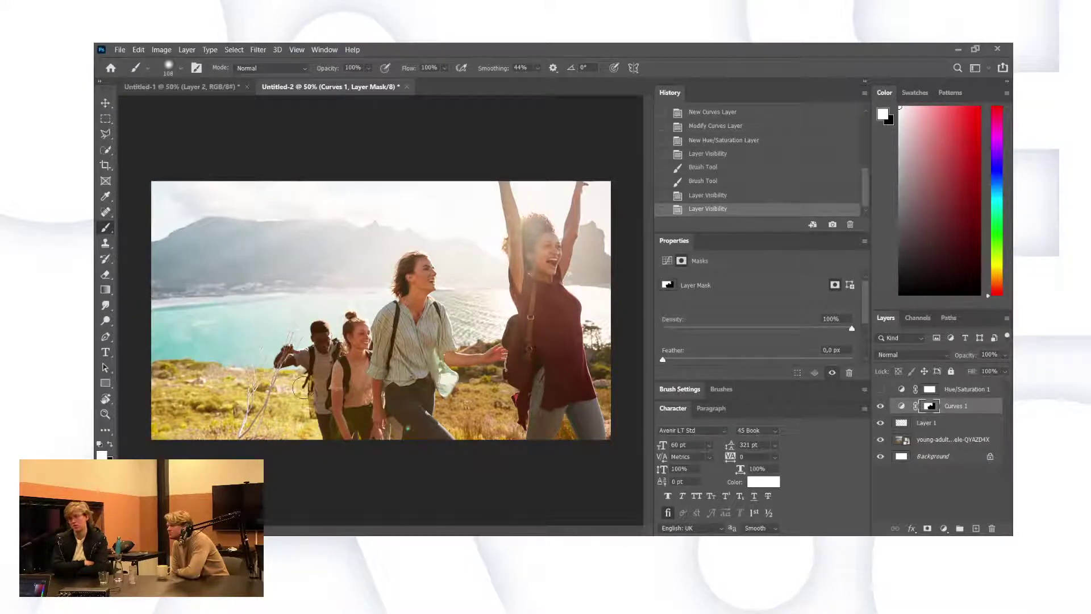
mouse_move(302, 388)
mouse_down()
mouse_move(306, 414)
mouse_move(296, 389)
mouse_up()
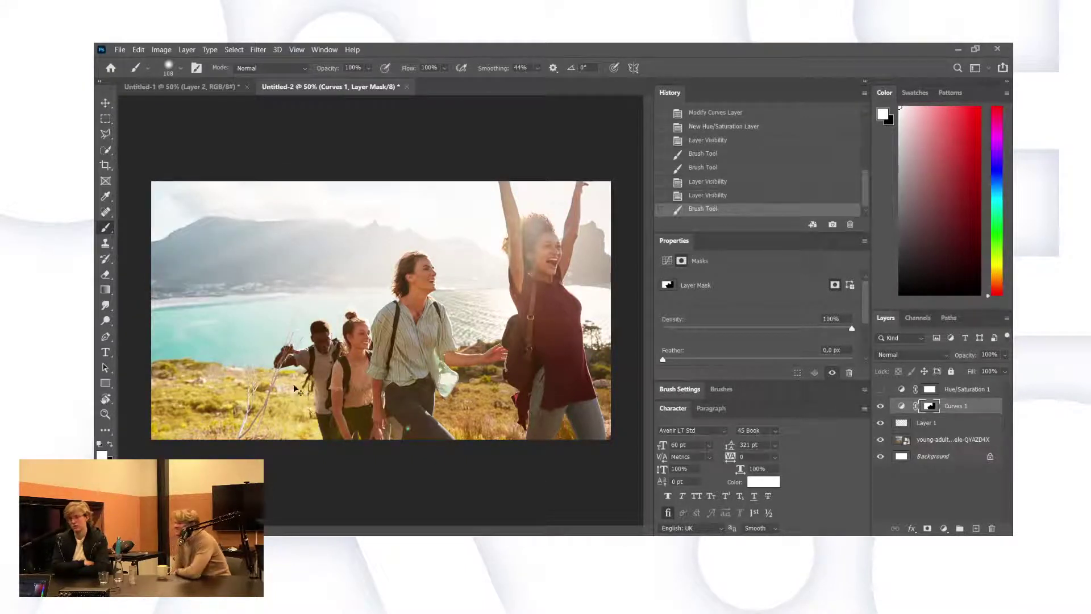
key(ctrl+z)
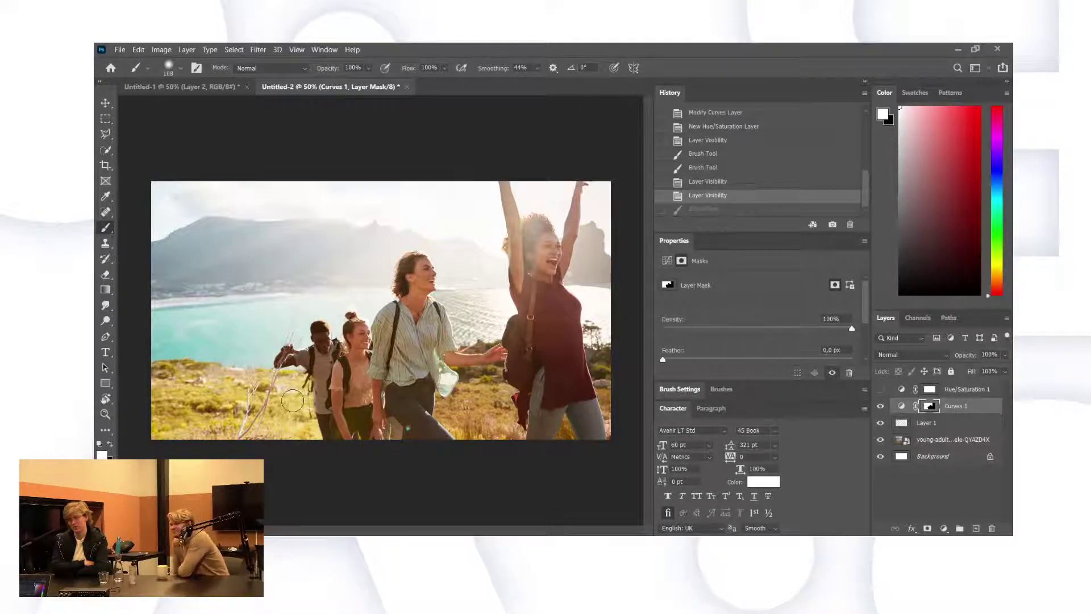
mouse_move(293, 401)
mouse_down()
mouse_move(298, 378)
mouse_move(293, 398)
mouse_up()
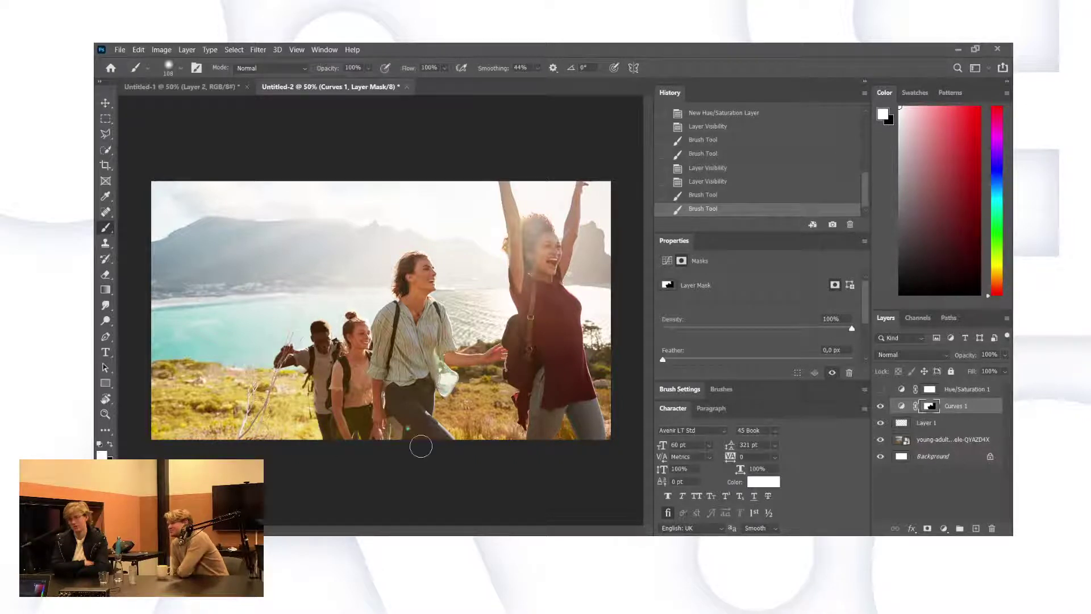
drag(449, 423, 500, 428)
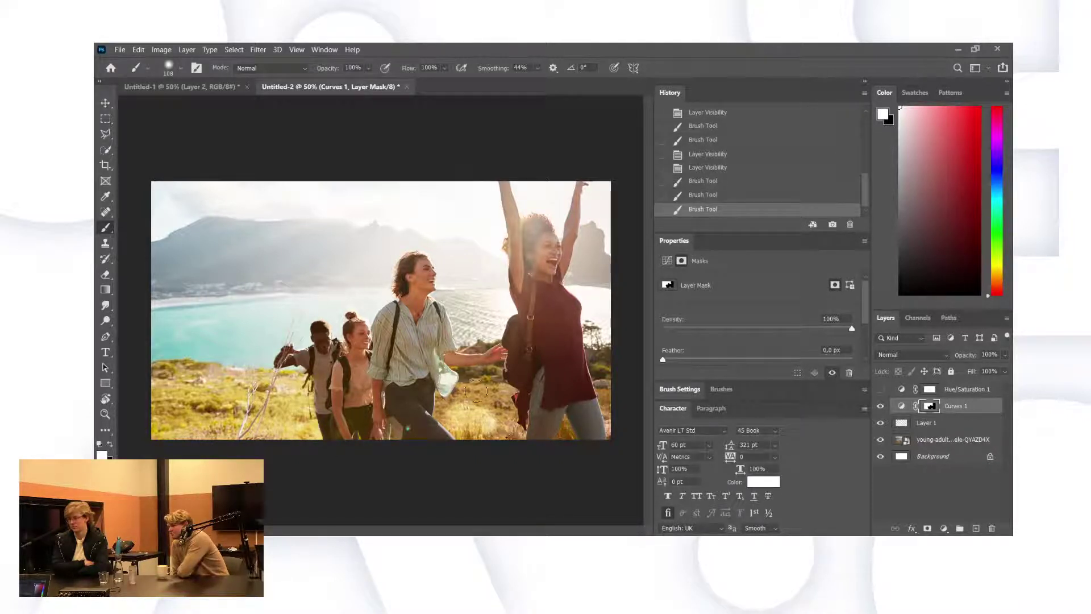
key(ctrl+z)
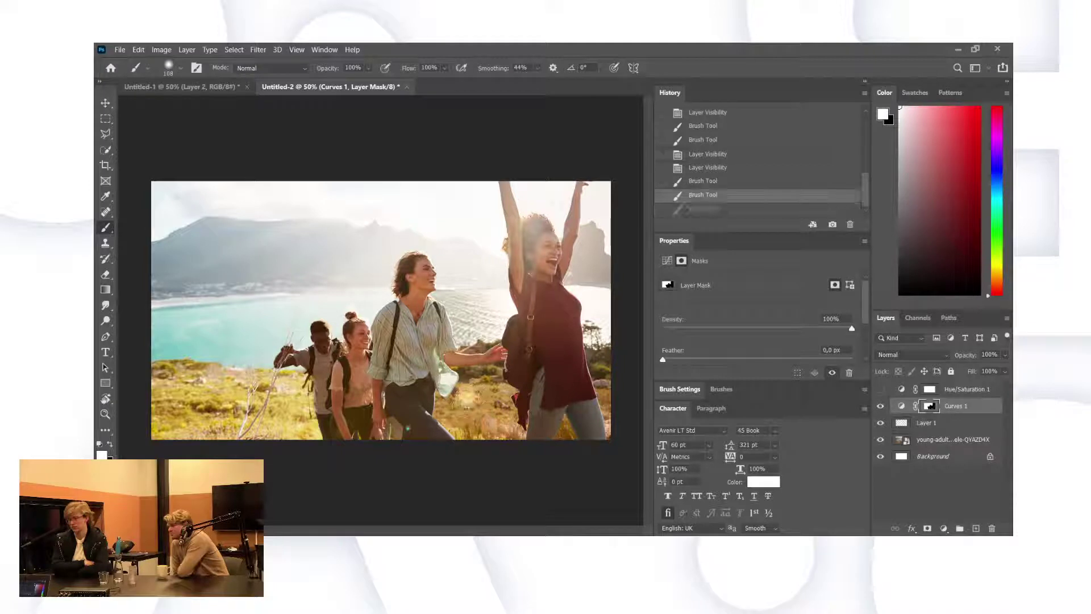
mouse_move(443, 410)
mouse_down()
mouse_move(489, 437)
mouse_move(484, 382)
mouse_move(472, 378)
mouse_up()
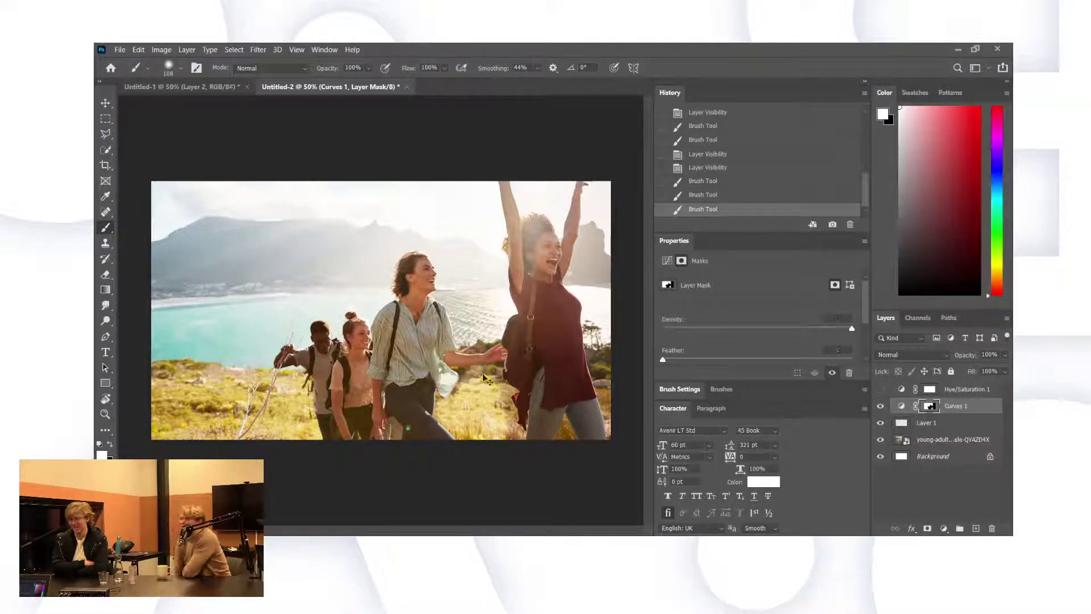
key(ctrl+z)
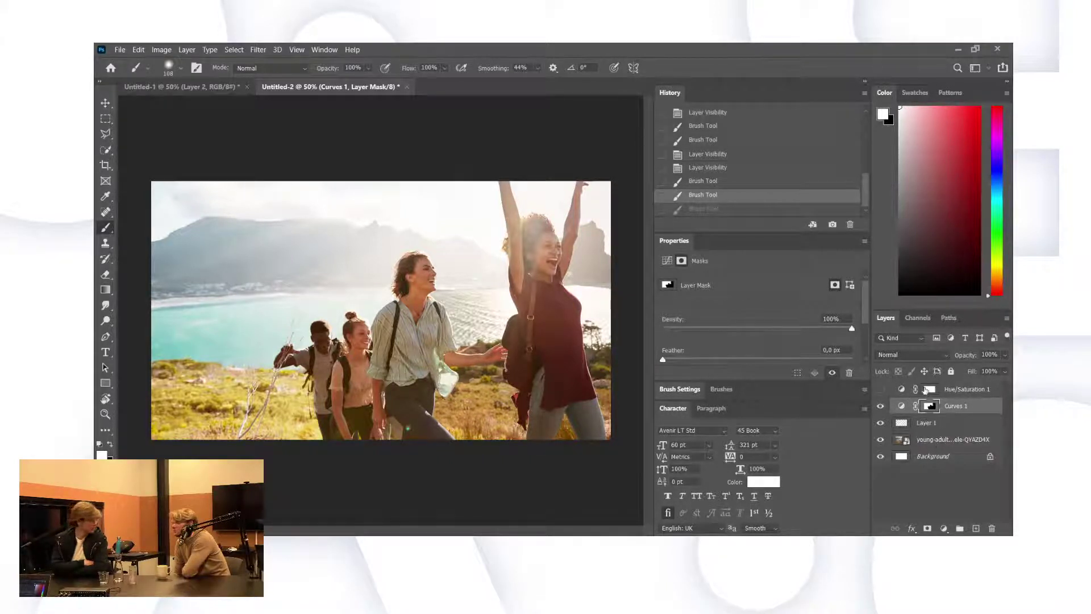
ctrl+click(930, 406)
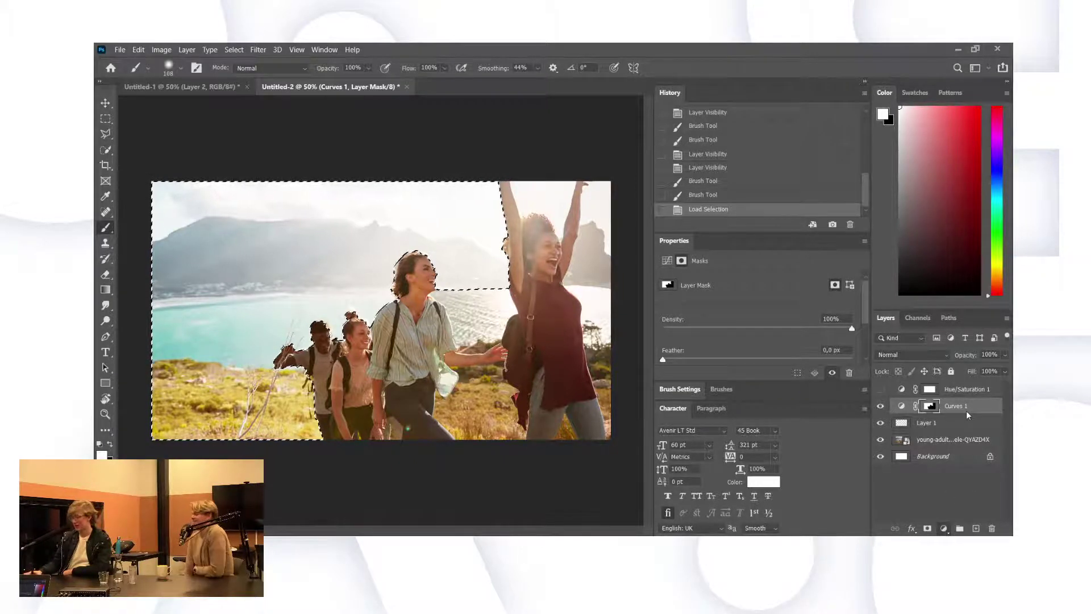
Add a Hue/Saturation layer limited to the selection with saturation lowered to -15.
key(ctrl+u)
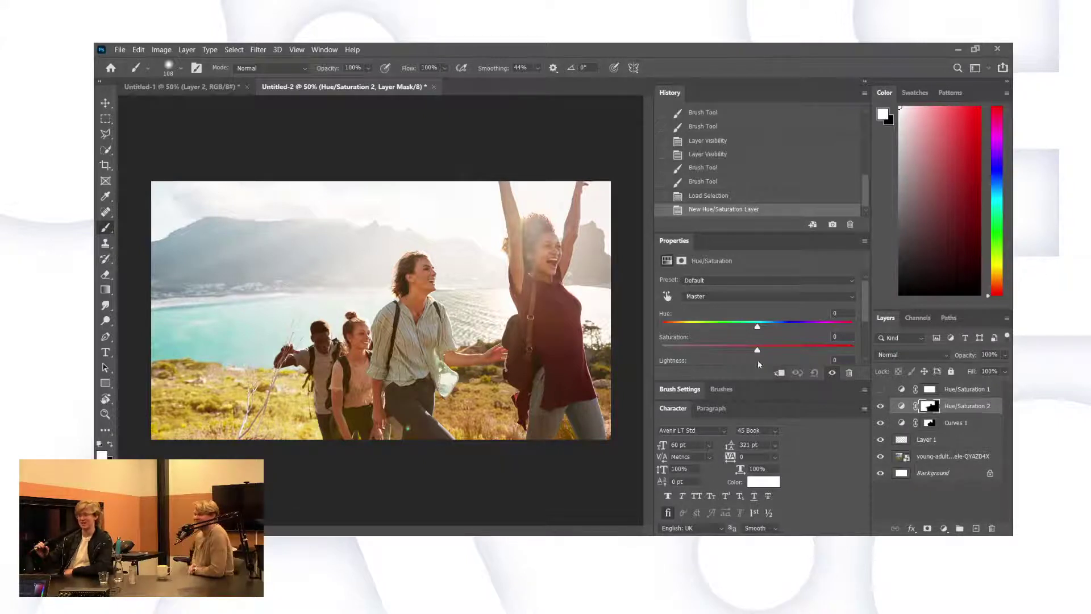
mouse_move(730, 352)
mouse_down()
mouse_move(717, 353)
mouse_move(743, 353)
mouse_up()
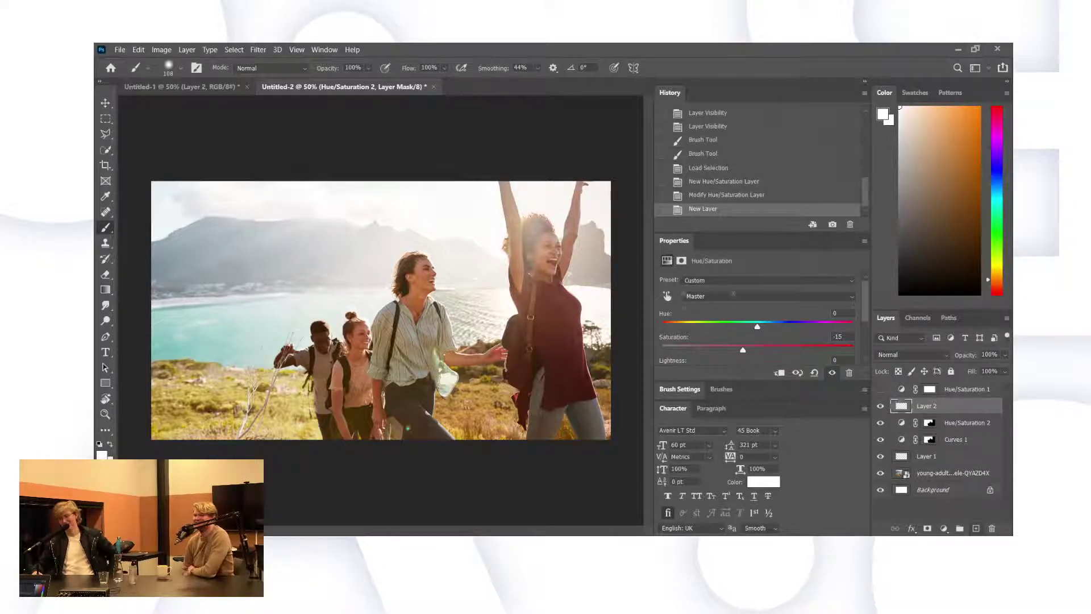
Draw a white-to-transparent gradient on Layer 2 at 75% opacity and add another Hue/Saturation layer.
click(107, 291)
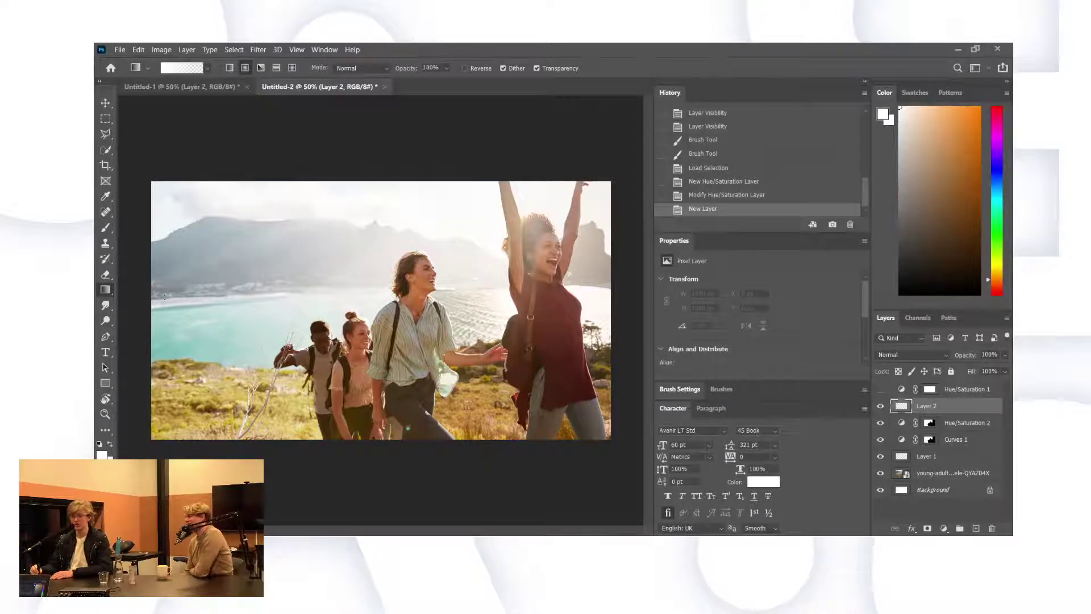
drag(382, 309, 406, 290)
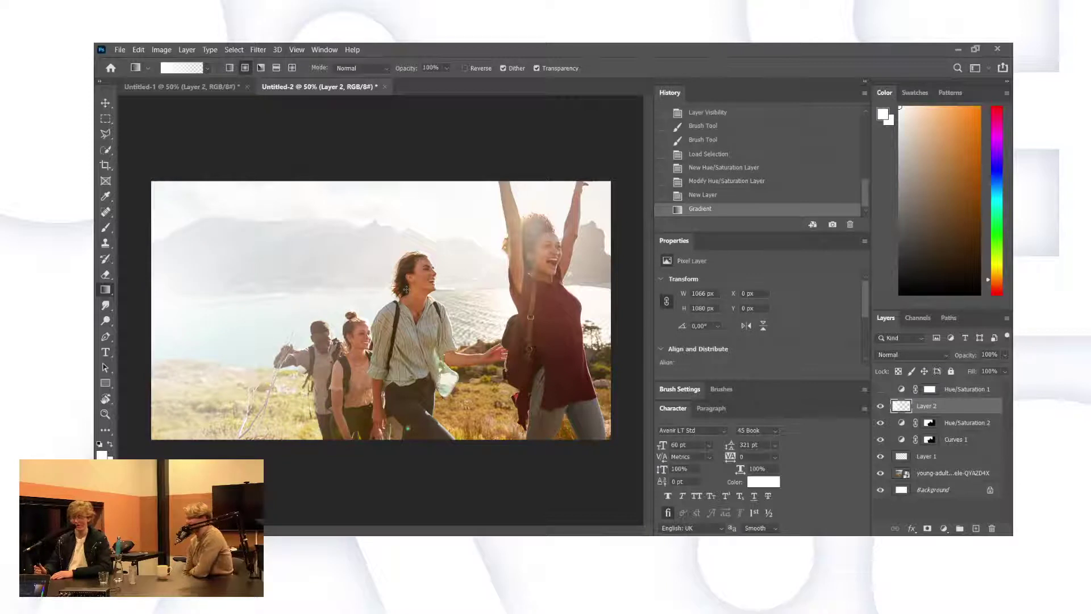
drag(972, 357, 963, 357)
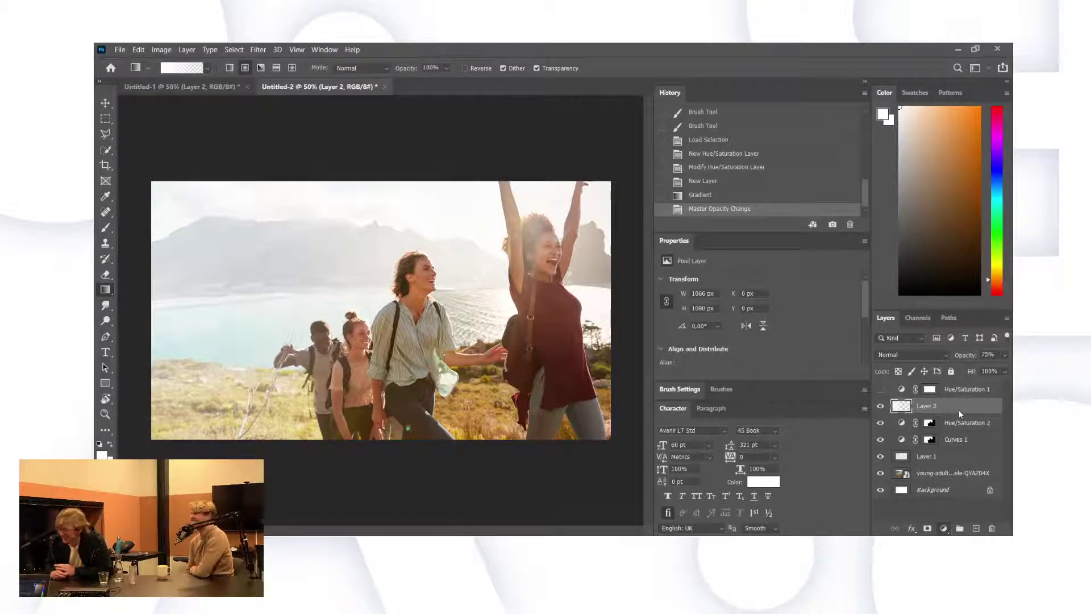
key(ctrl+u)
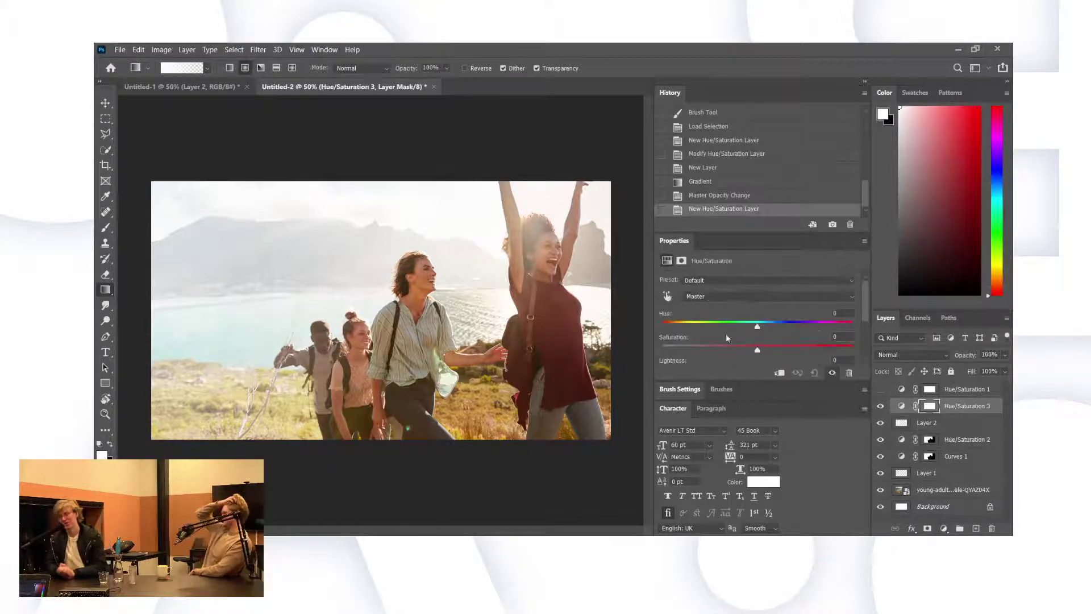
Set Hue/Saturation 3 saturation to -12, add Curves 2, and switch to the photo's Envato page in Firefox.
drag(757, 349, 746, 352)
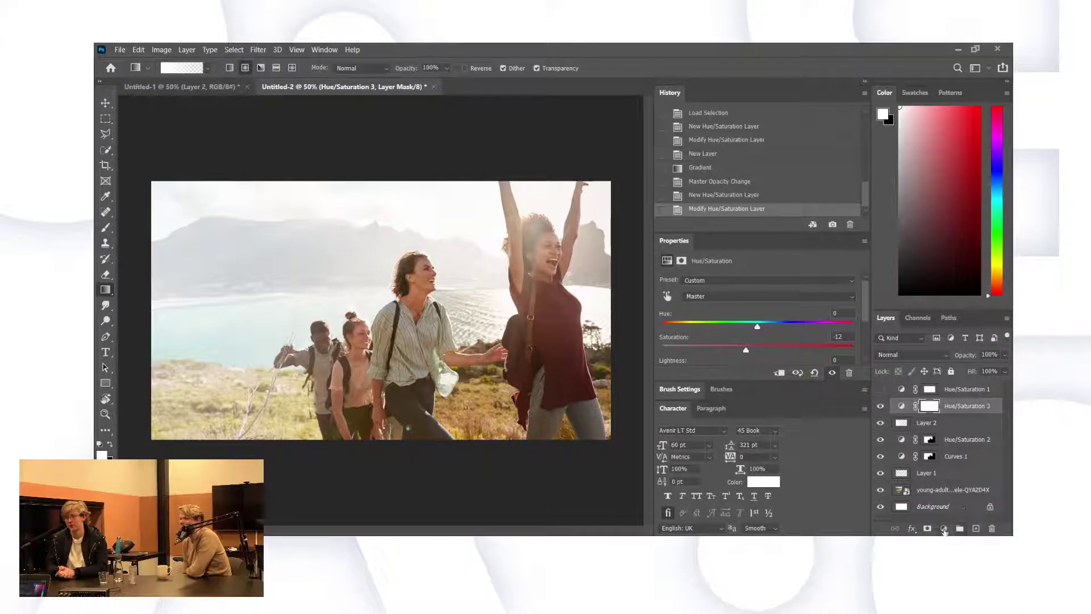
key(ctrl+m)
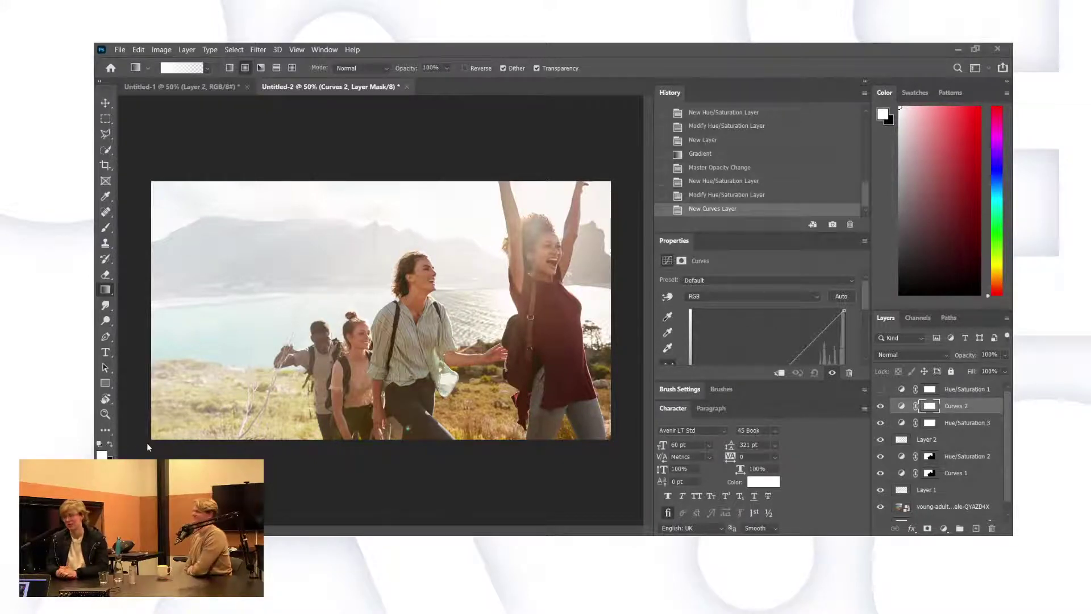
key(alt+Tab)
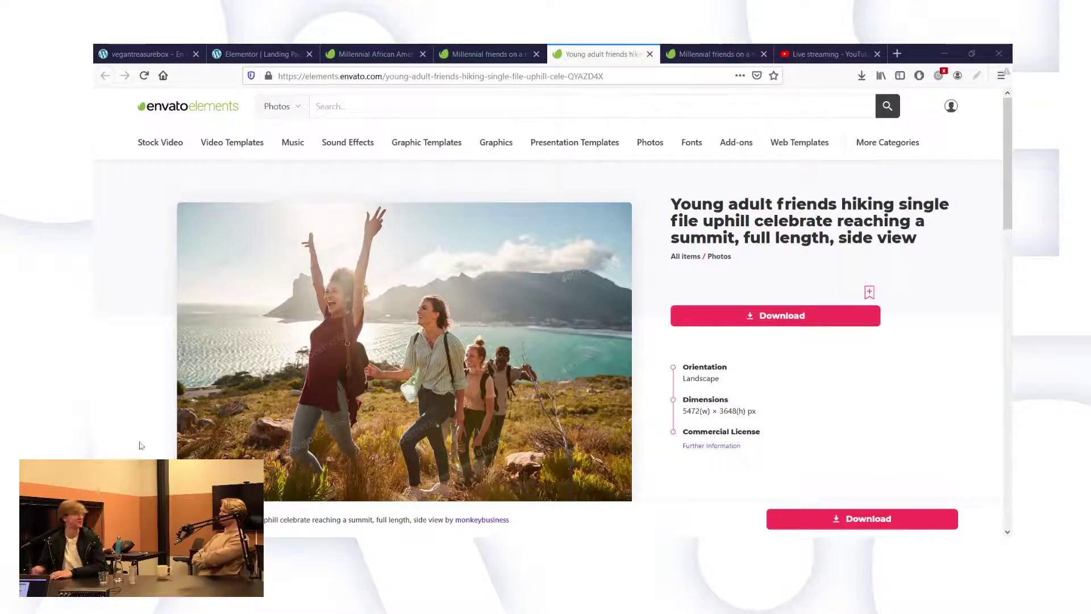
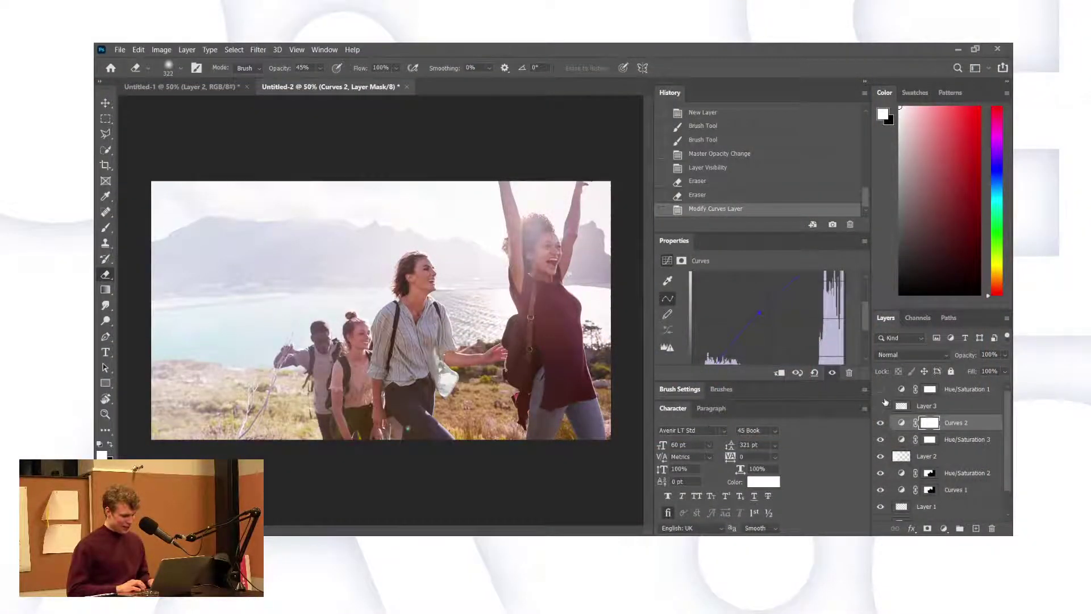
Compare the photo with Curves 2 on and off, nudging the curve to lighten it slightly.
click(880, 423)
click(881, 423)
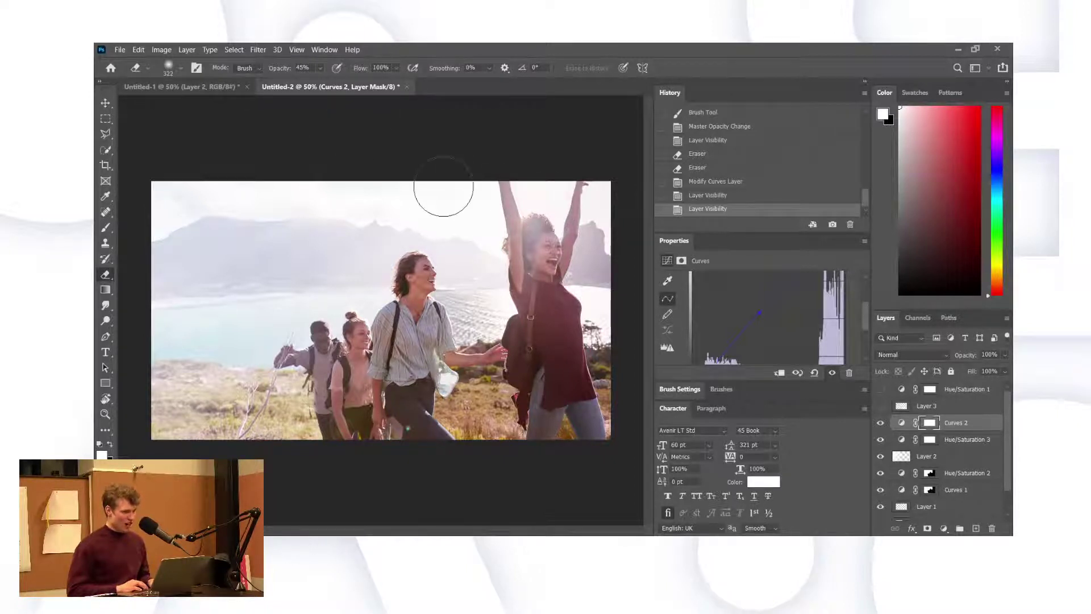
drag(759, 314, 761, 315)
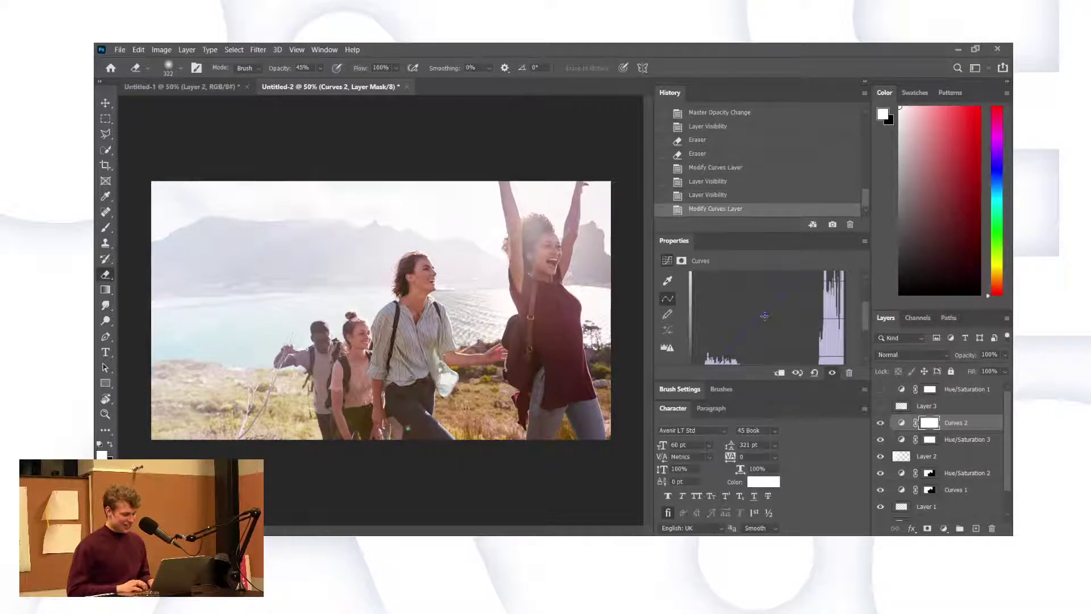
click(880, 423)
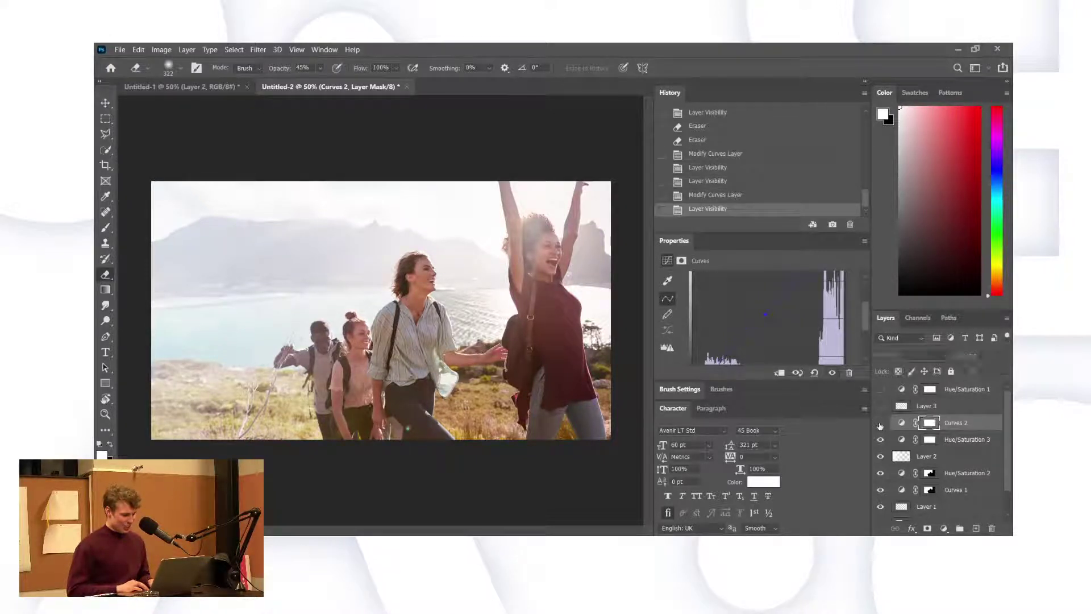
click(880, 424)
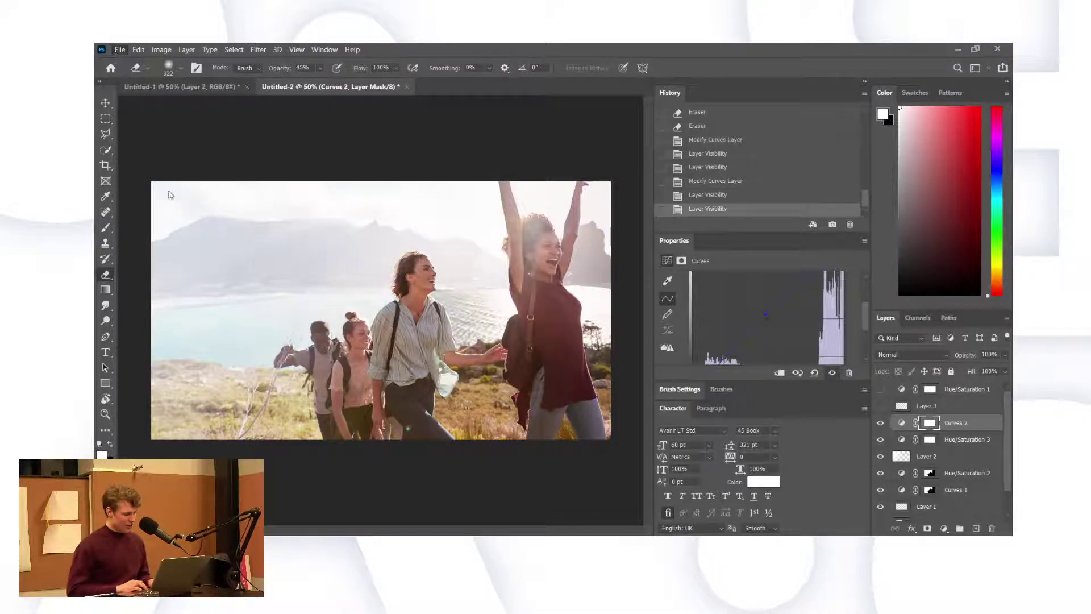
key(alt)
key(alt)
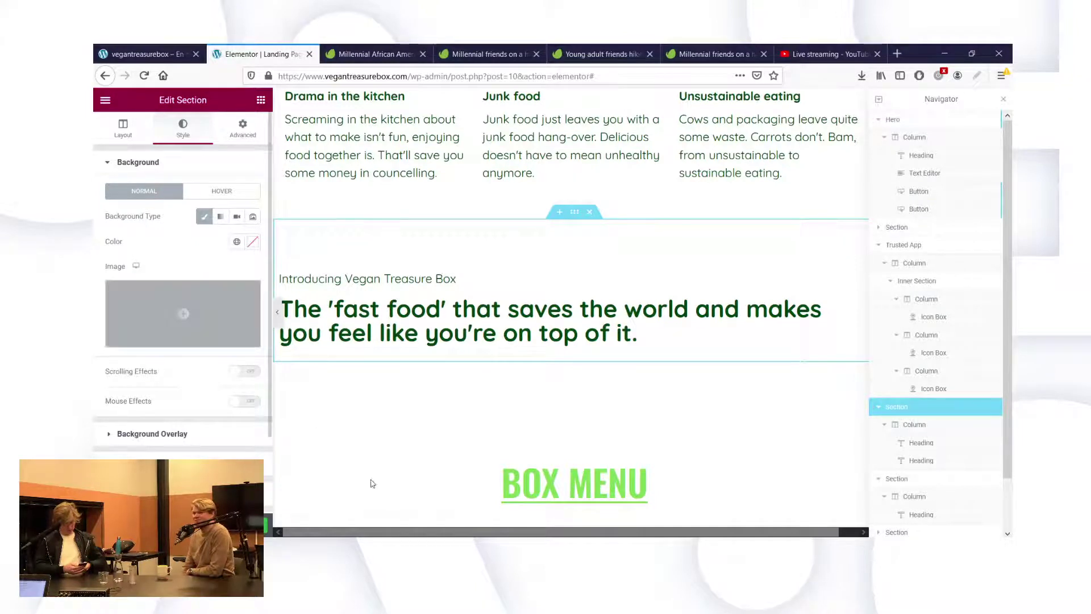
Set the Introducing Vegan Treasure Box section's background type to Classic.
mouse_move(196, 319)
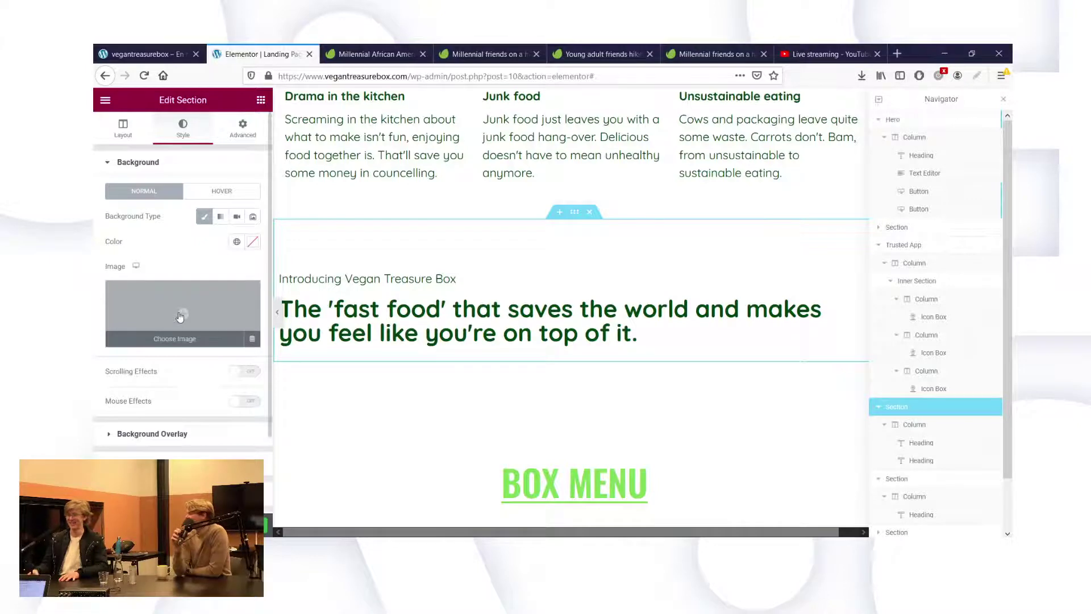
Upload On-top-of-the-world.jpg and insert it as the section's background image.
click(179, 316)
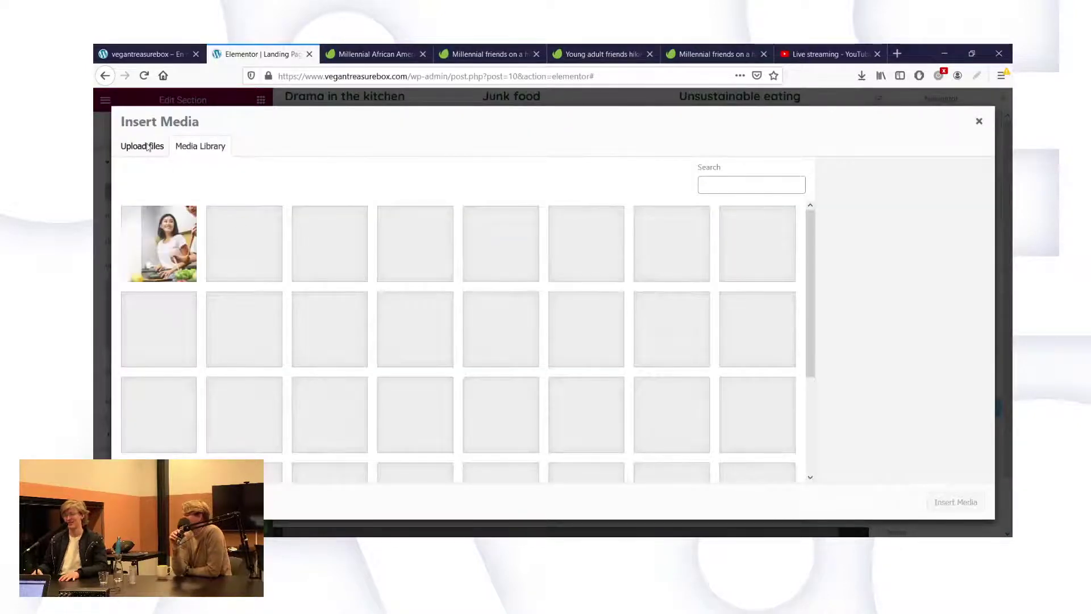
click(141, 146)
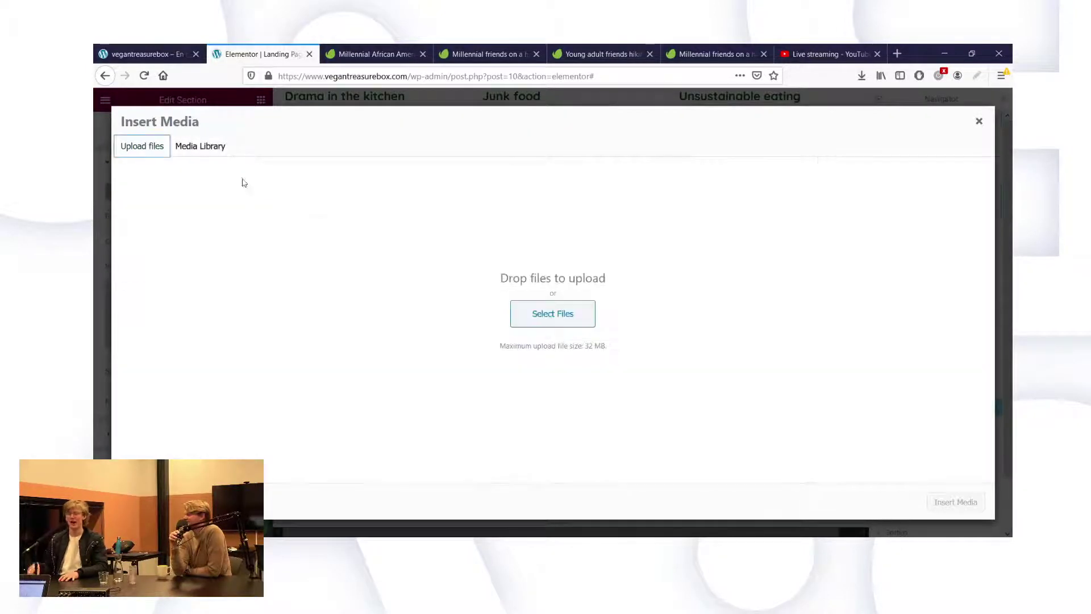
click(545, 314)
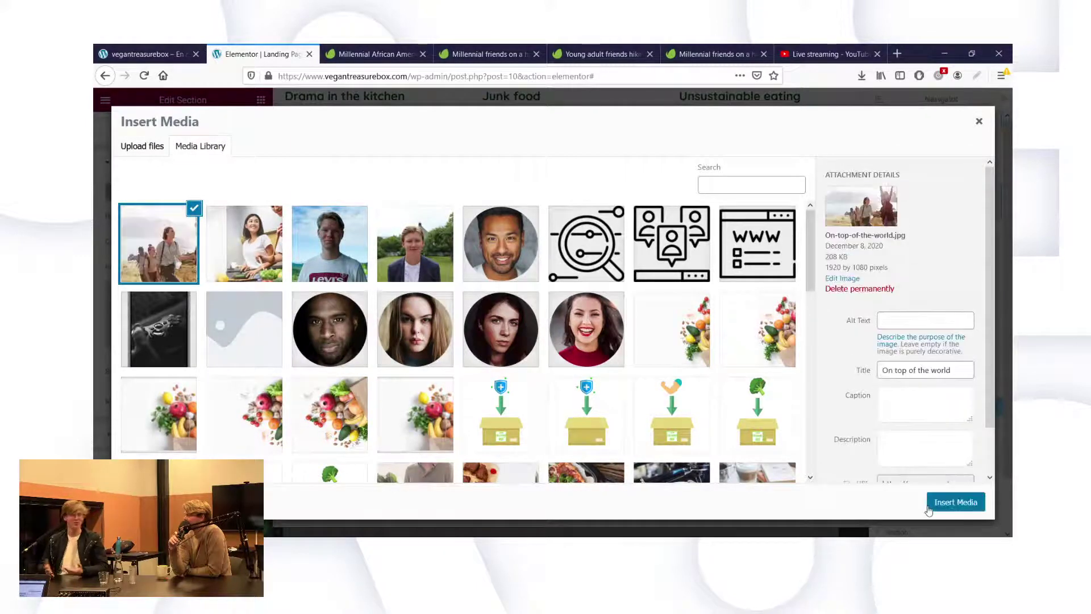
click(929, 507)
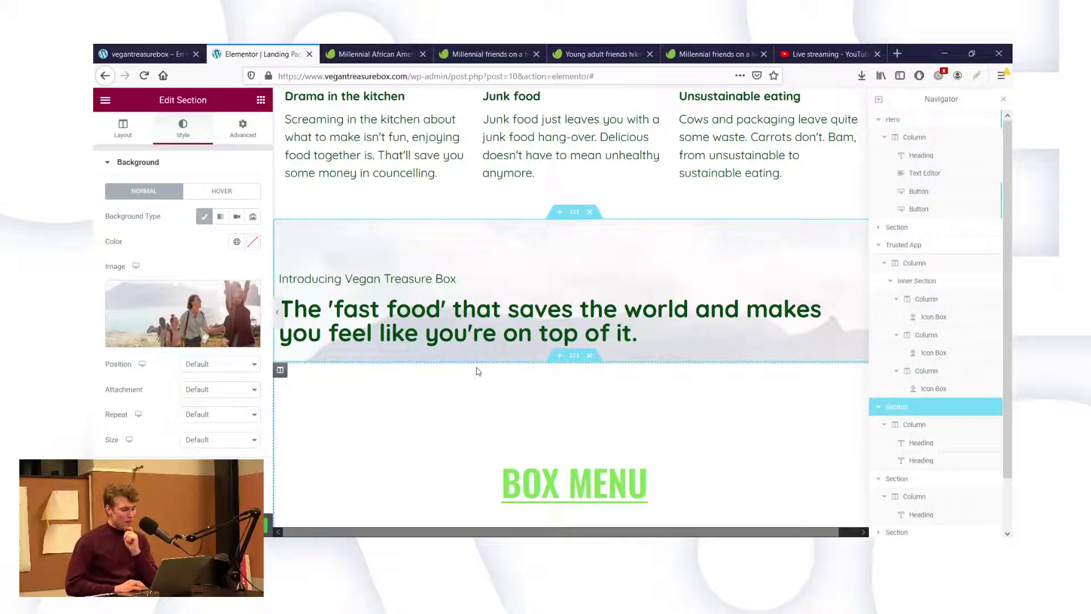
Scroll through the page to review the Introducing section's hazy hiking-photo background.
scroll(517, 313, up, 4)
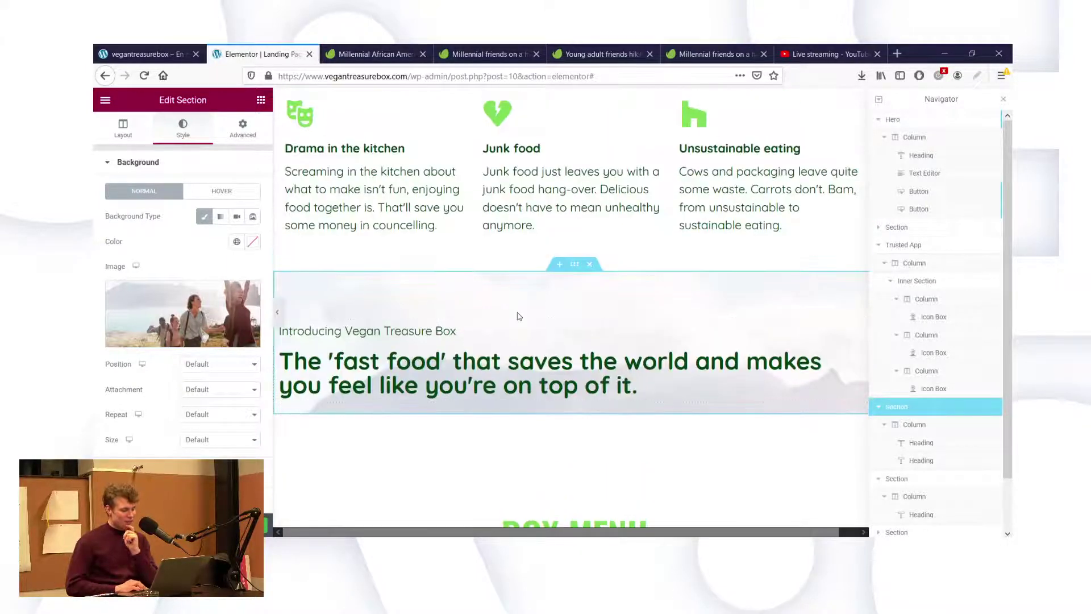
scroll(517, 313, up, 3)
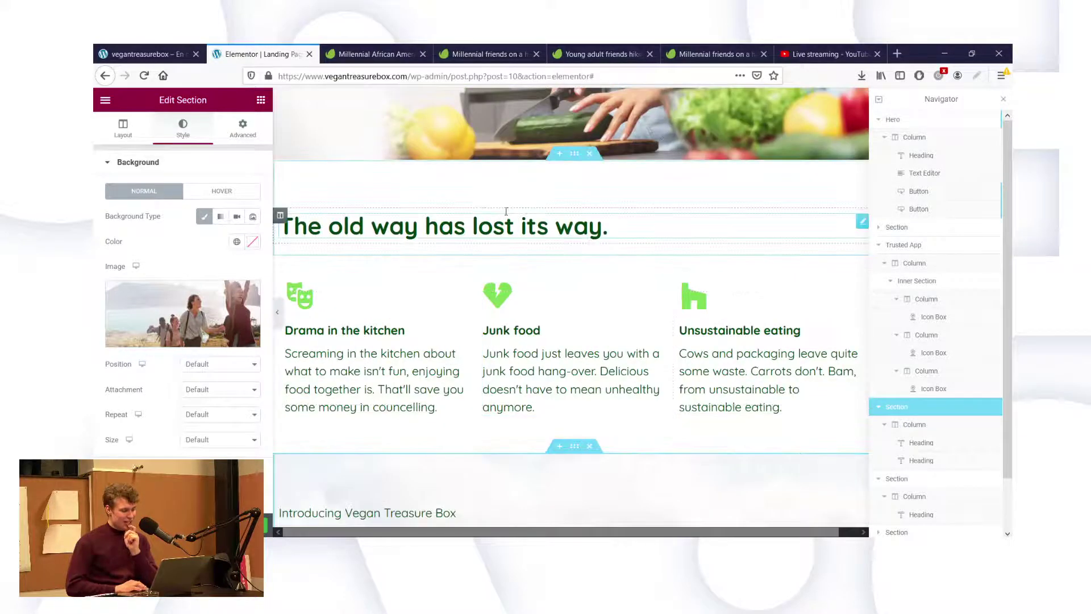
scroll(465, 146, up, 1)
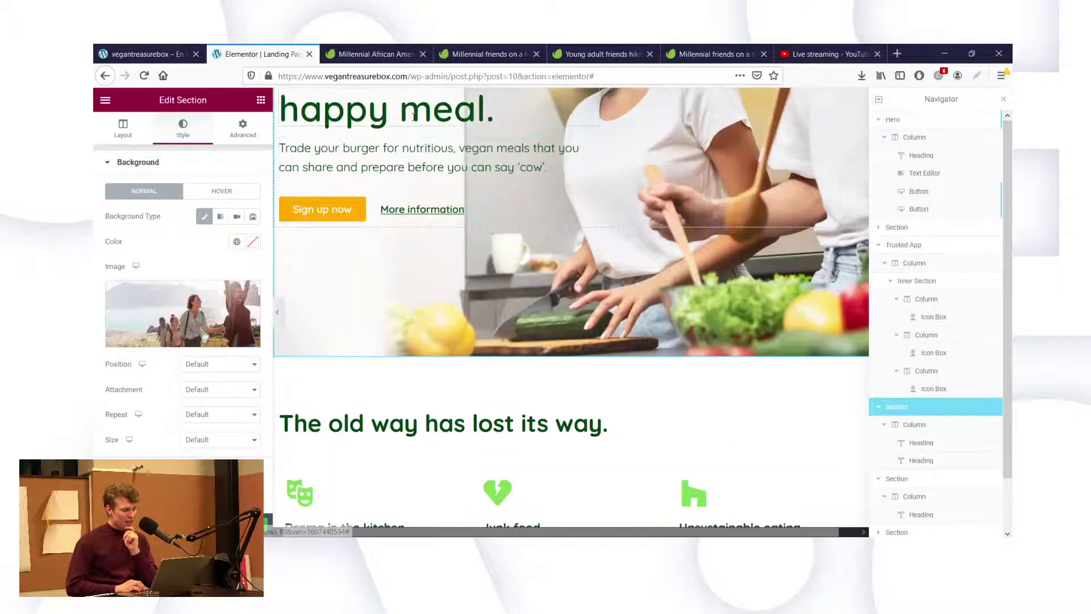
scroll(580, 284, down, 3)
scroll(580, 283, down, 4)
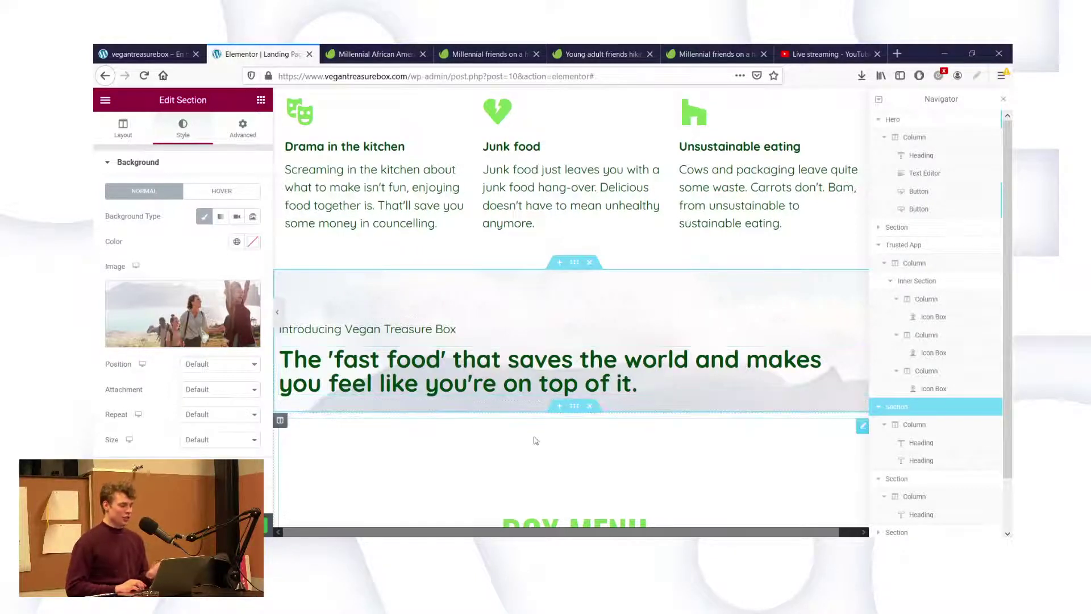
scroll(536, 441, down, 3)
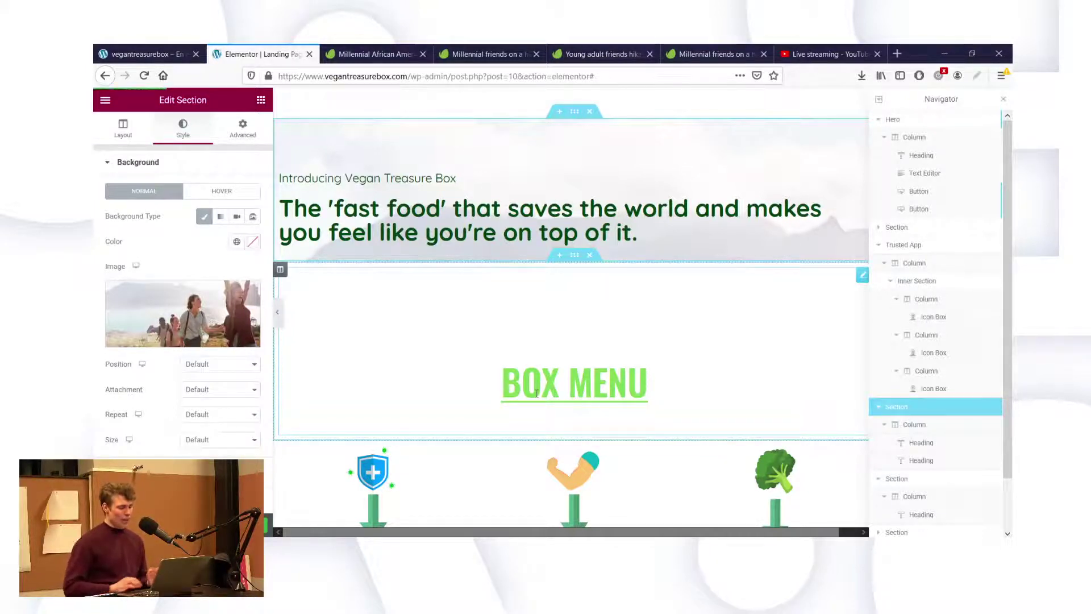
scroll(536, 393, down, 1)
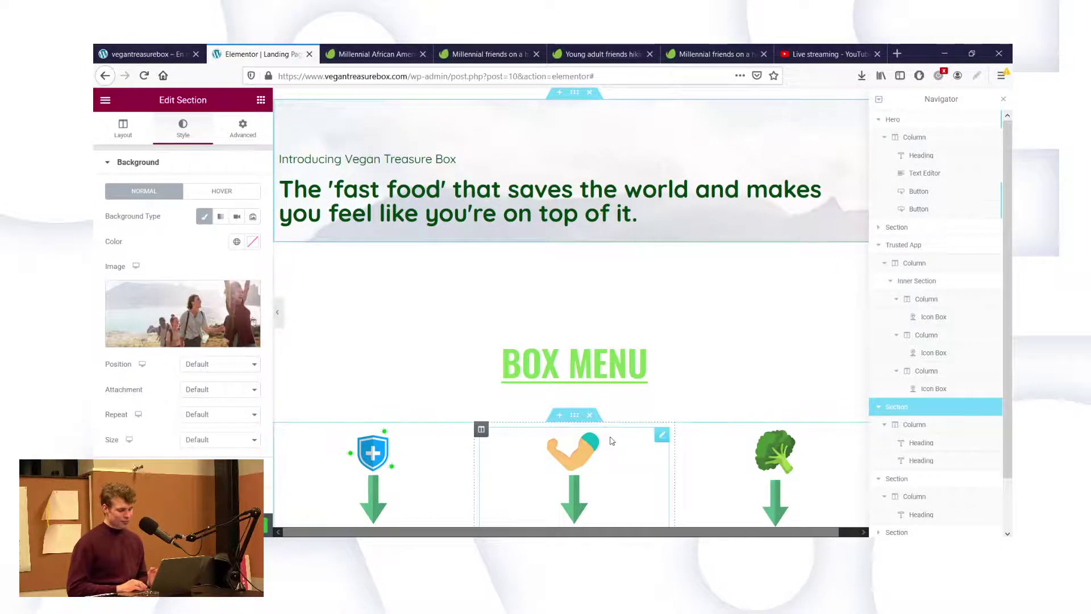
scroll(612, 441, down, 1)
scroll(611, 441, down, 2)
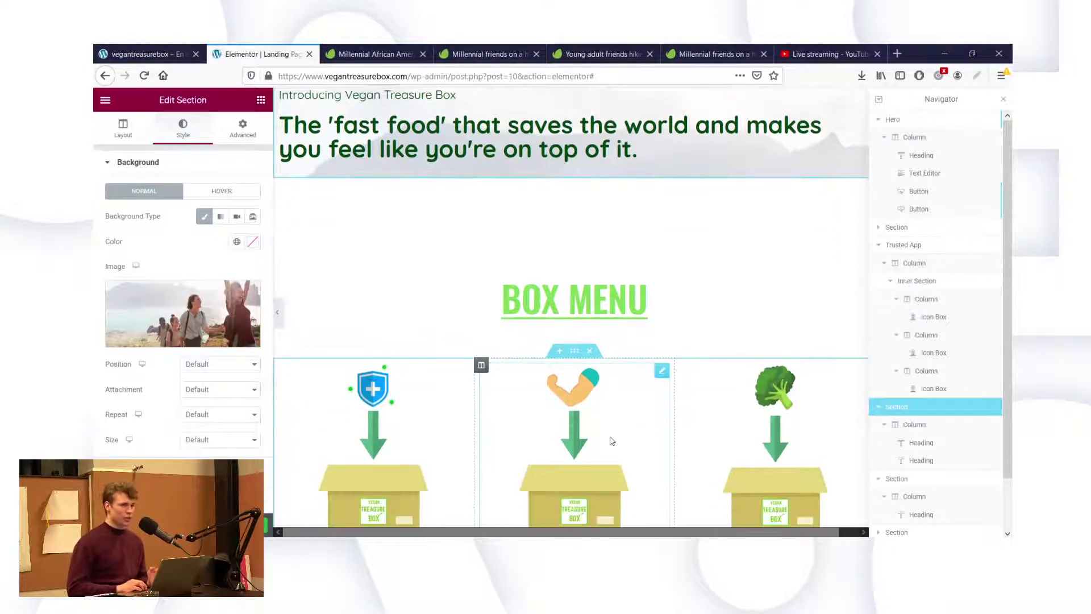
scroll(611, 441, down, 4)
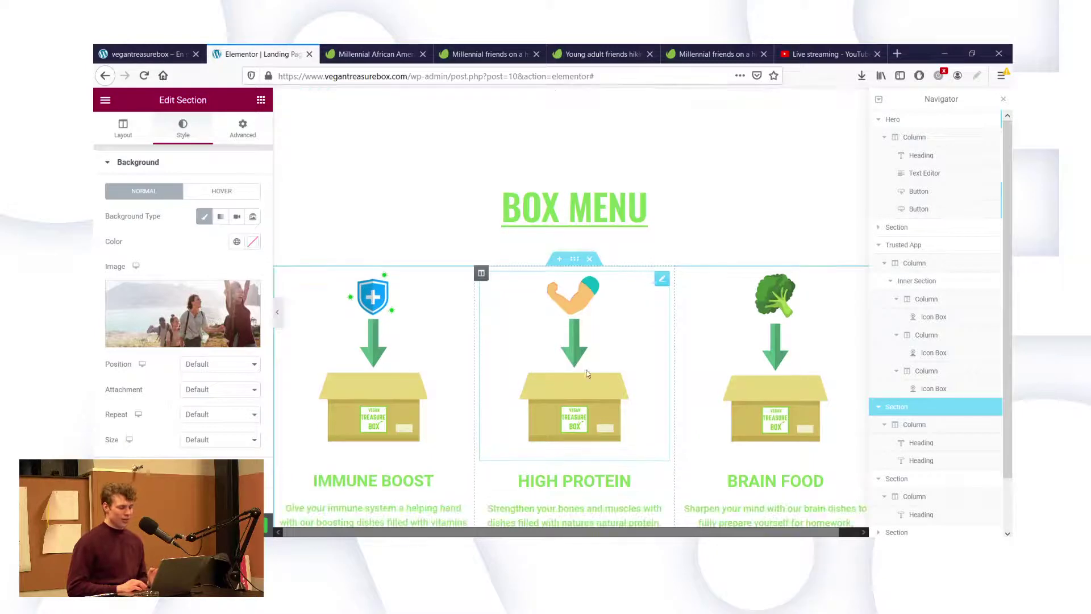
scroll(572, 320, down, 2)
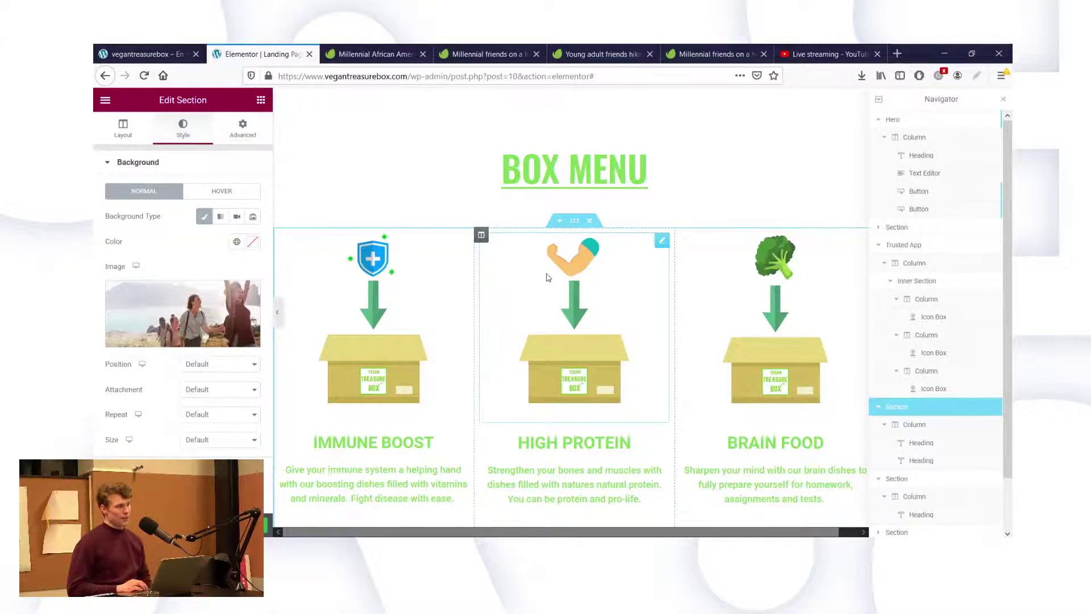
scroll(546, 276, up, 4)
scroll(501, 195, up, 1)
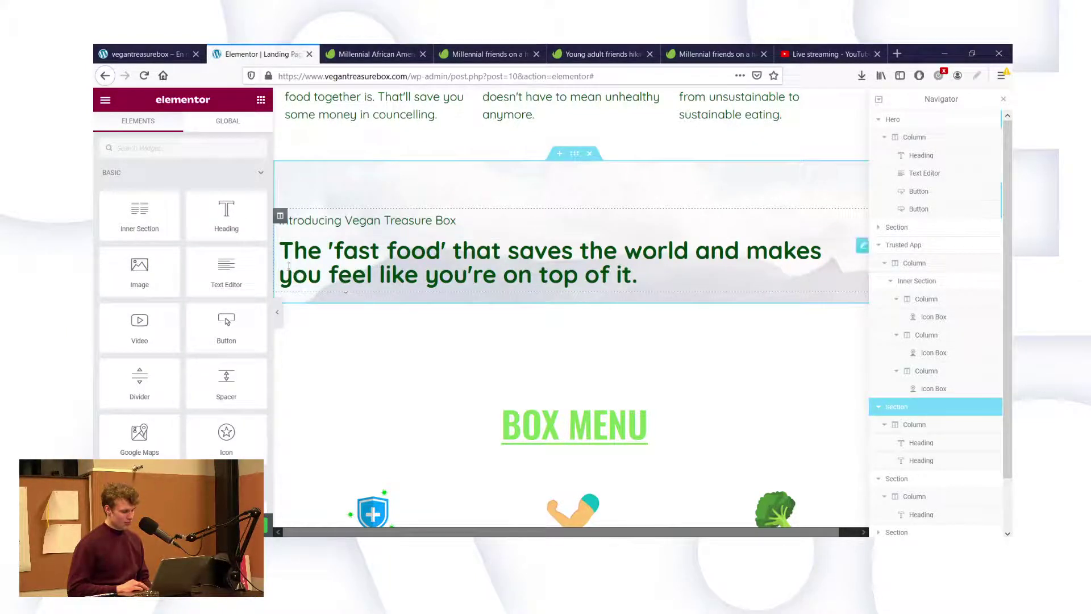
Duplicate the intro heading, move the copy below the headline, and retitle it 'Vegan Treasure Boxes are'.
right_click(331, 223)
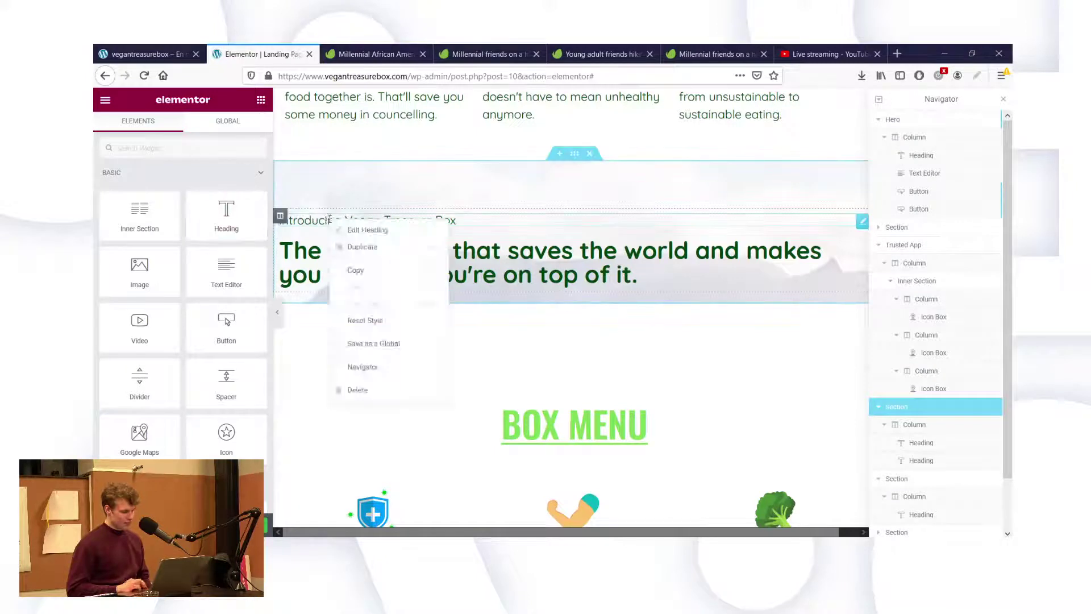
click(362, 257)
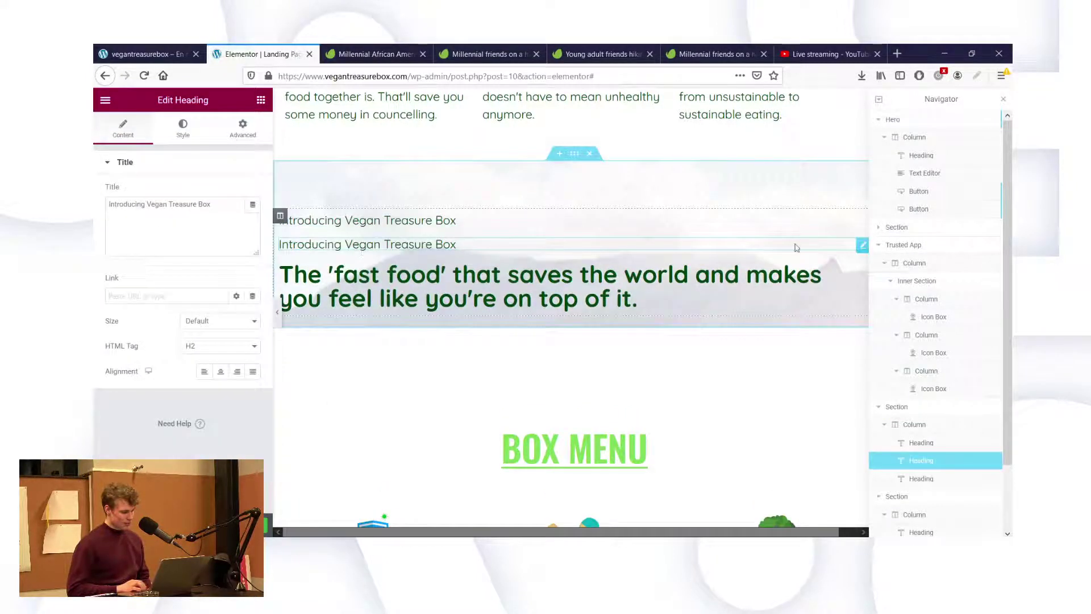
drag(862, 246, 624, 303)
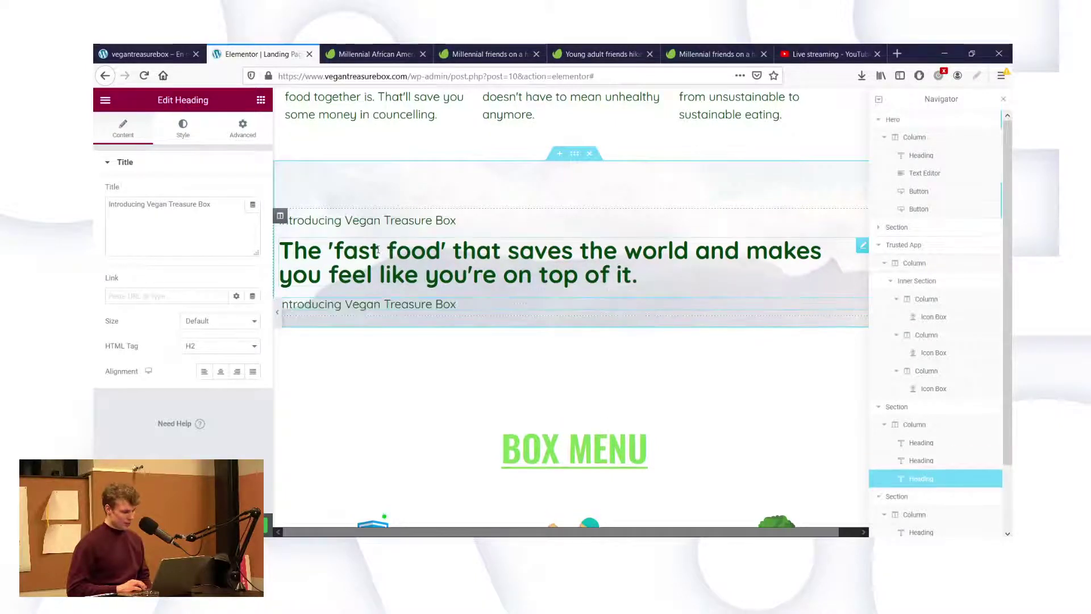
triple_click(208, 216)
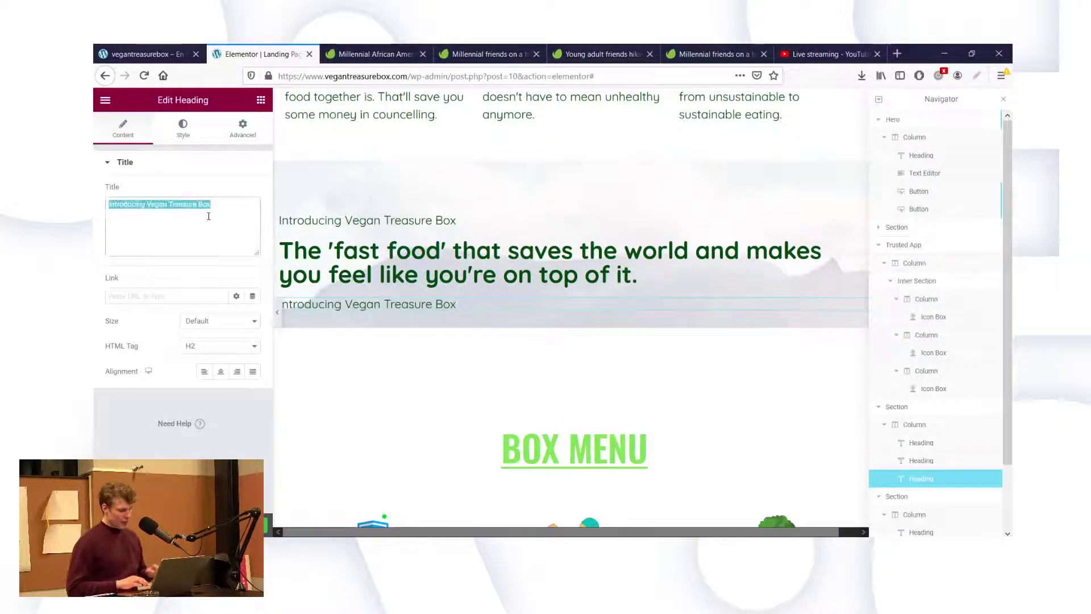
text(Vegan)
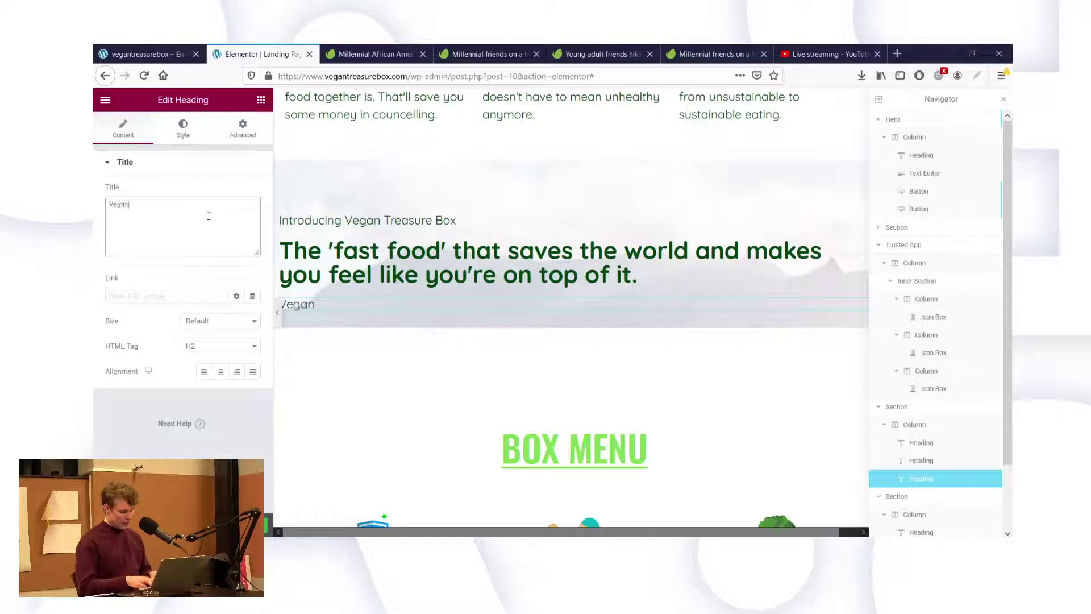
text( Treasure )
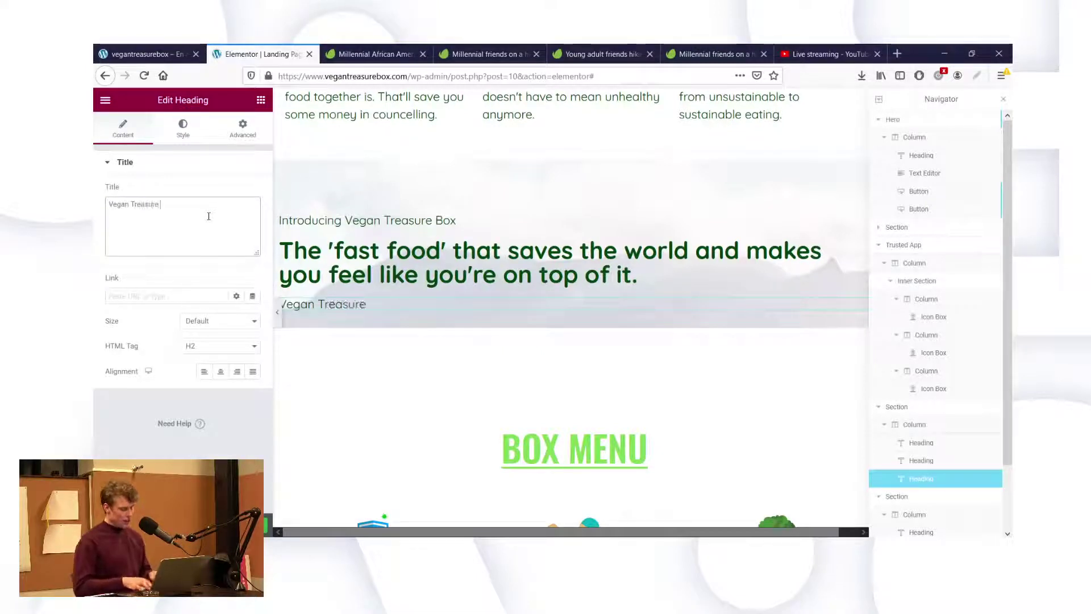
text(Vox)
key(BackSpace)
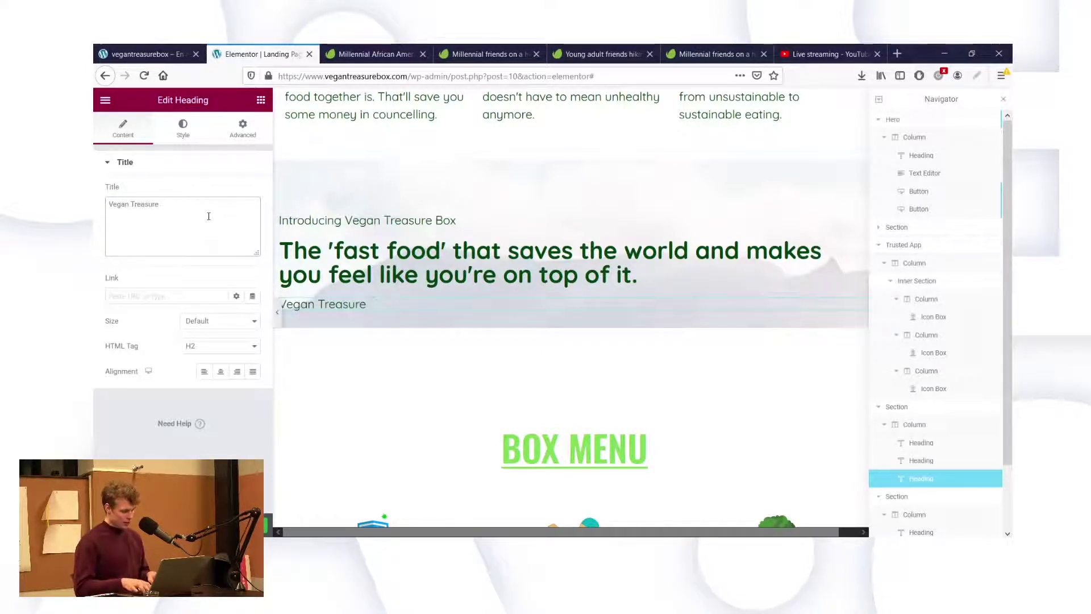
text(Boxes )
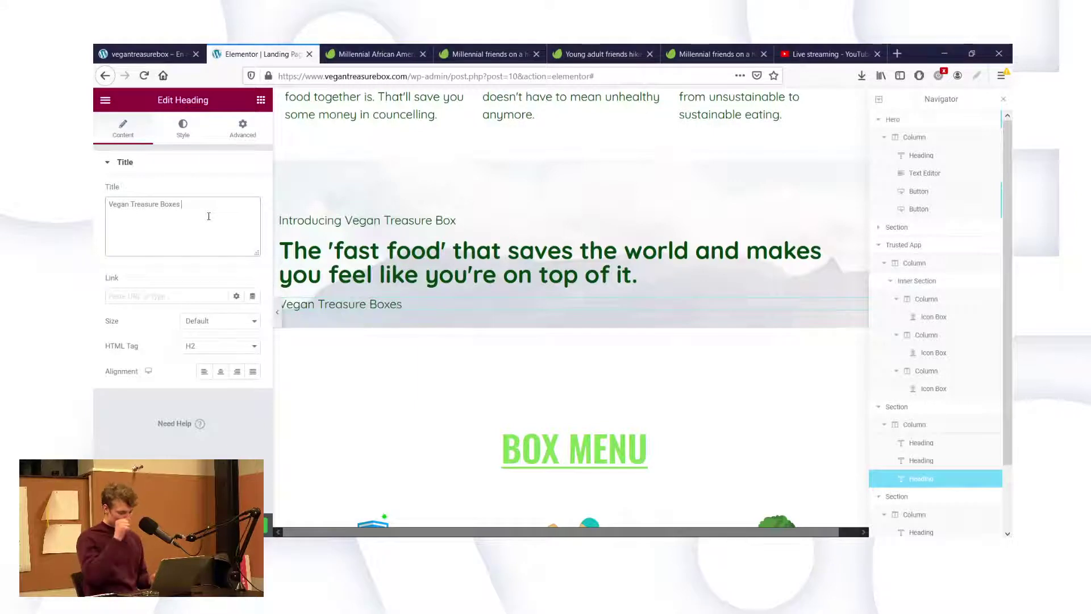
text(are)
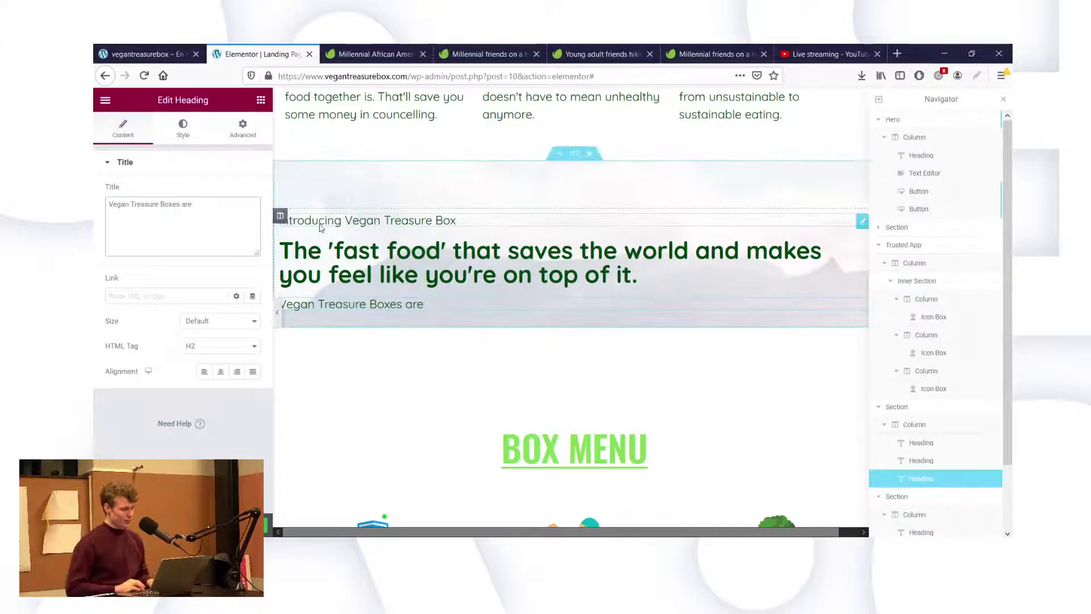
click(363, 220)
Look up the icon box's green colour value (#7ED957) for reuse on the intro heading.
click(183, 137)
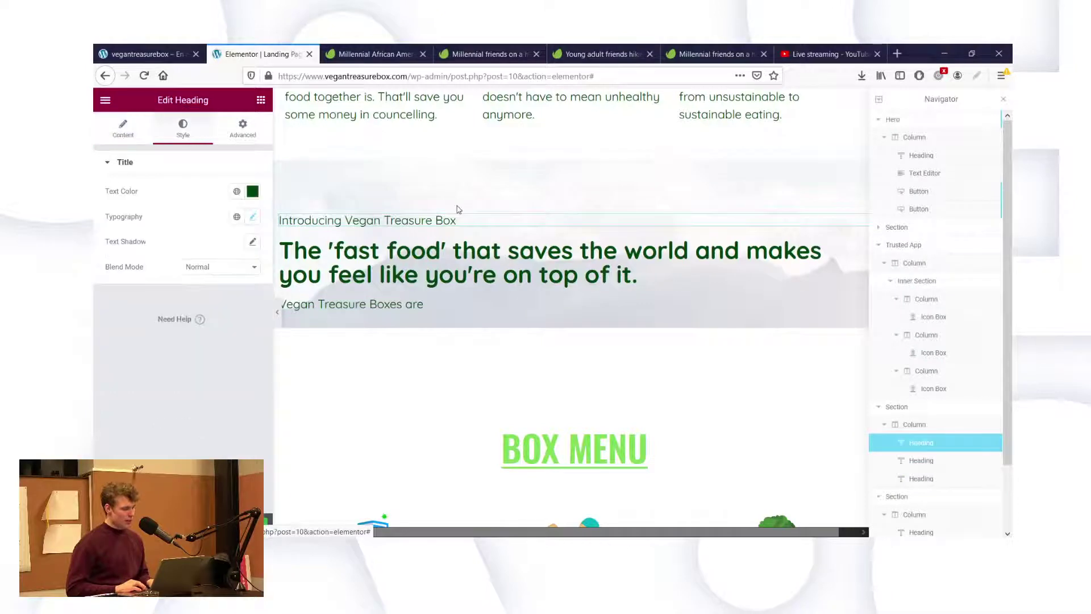
scroll(455, 209, up, 1)
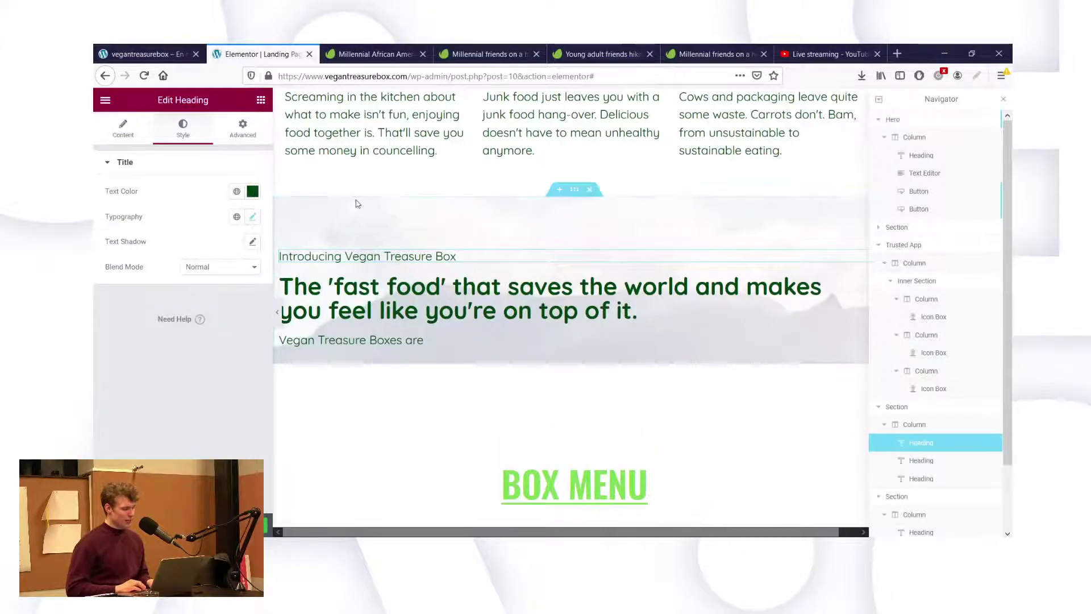
scroll(306, 144, up, 3)
click(304, 144)
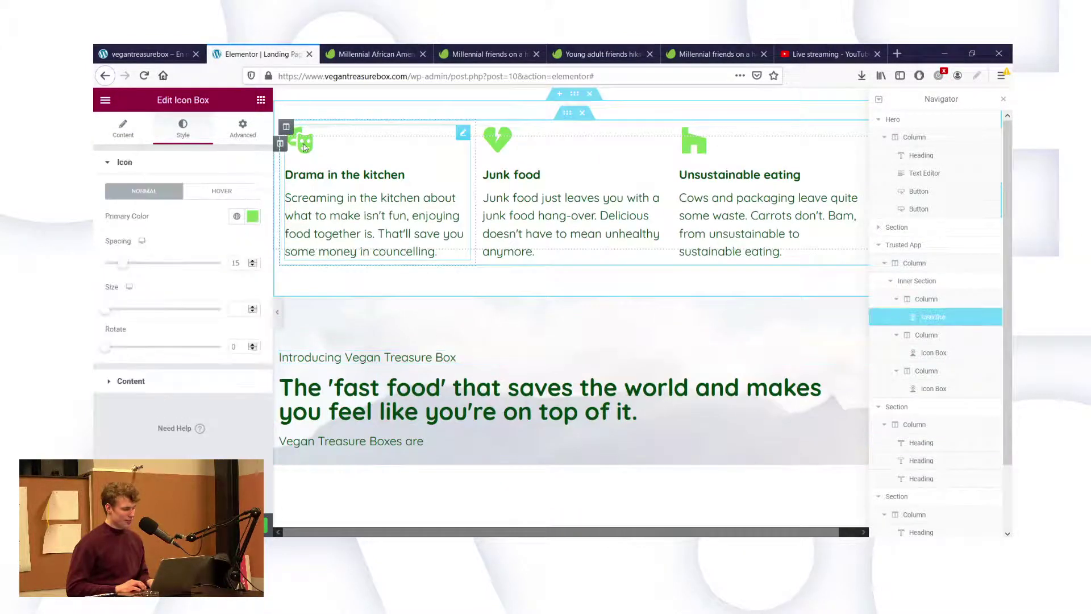
click(252, 219)
key(ctrl+c)
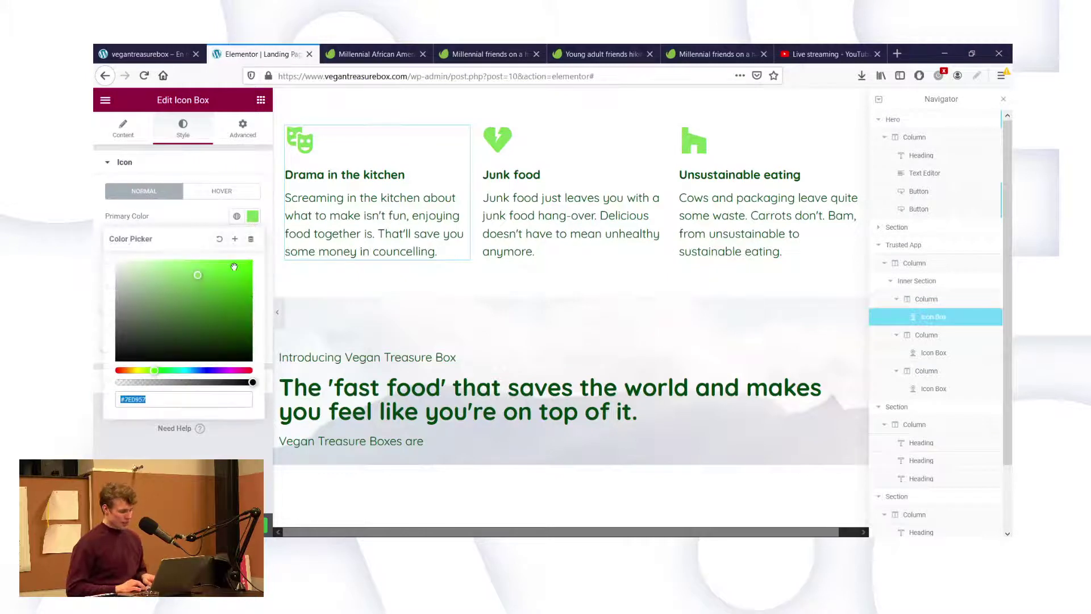
click(308, 352)
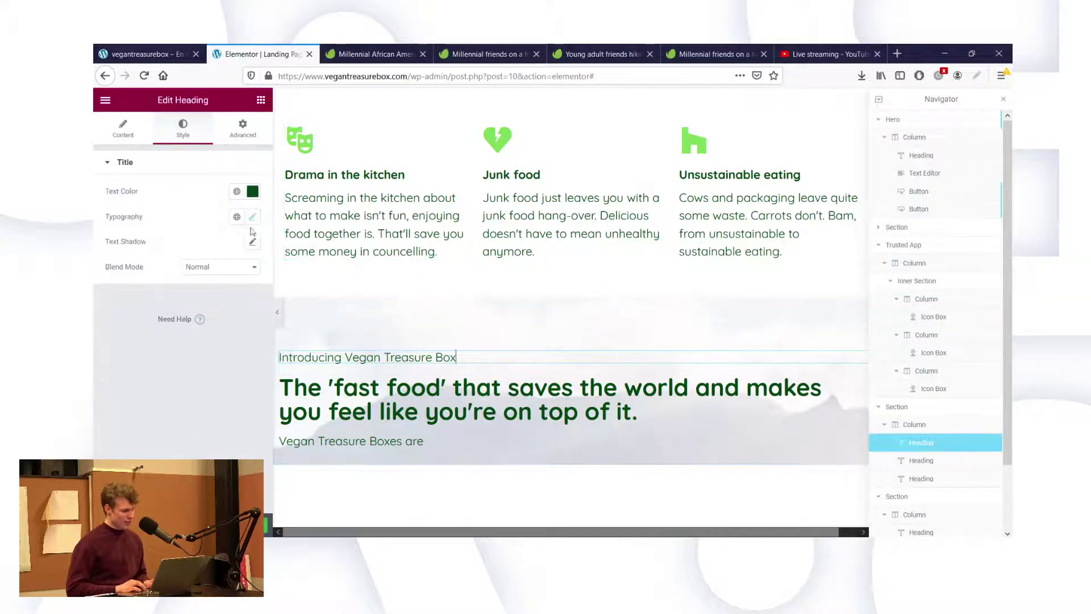
Paste #7ED957 as the intro heading's text colour, then refine it to darker #69C840.
click(252, 191)
key(ctrl+v)
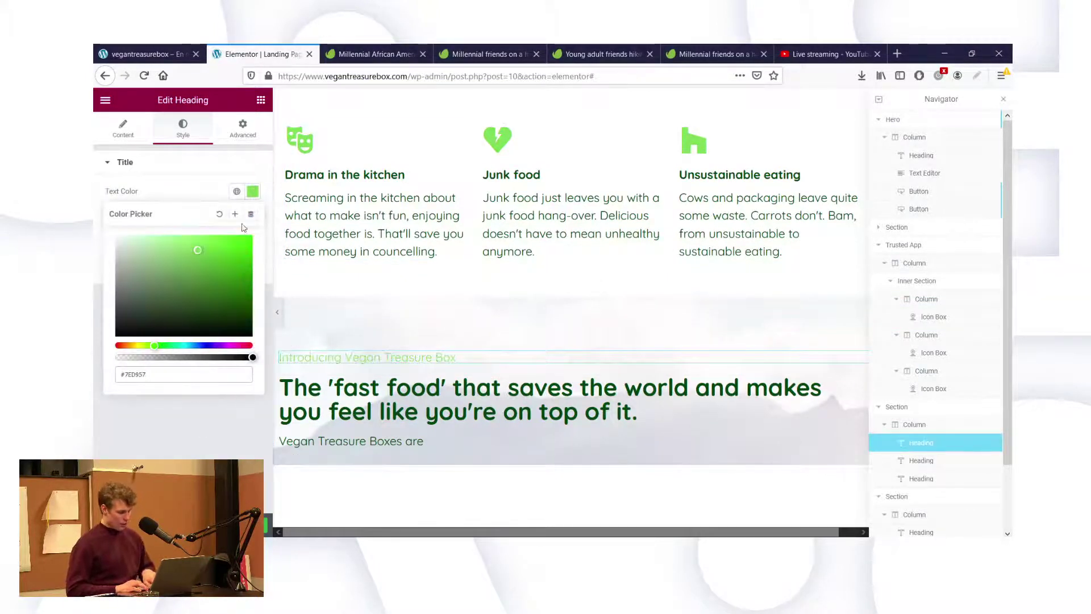
click(241, 402)
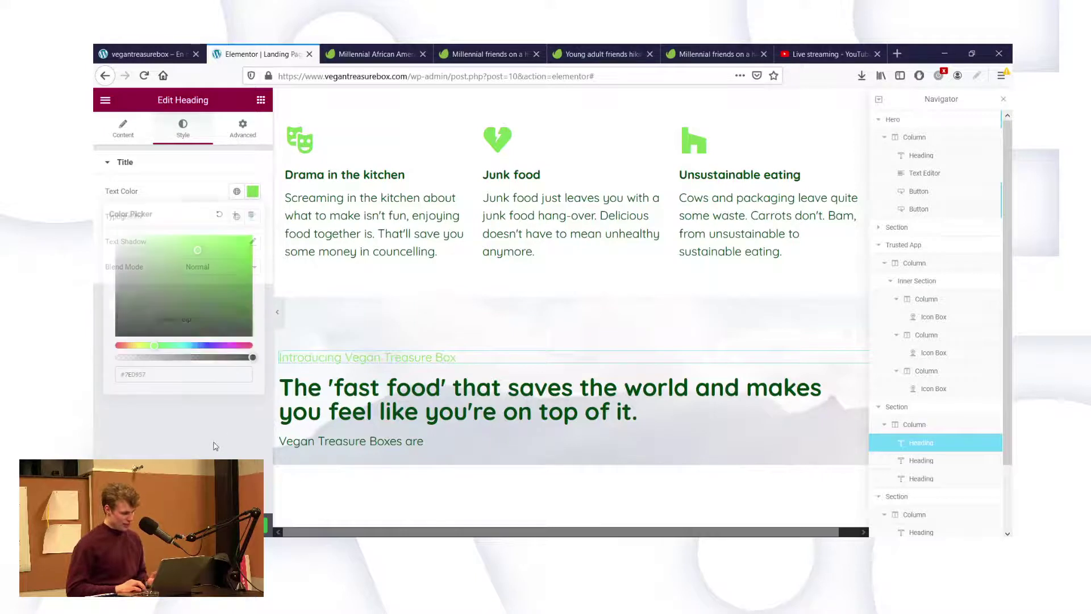
click(253, 193)
click(209, 257)
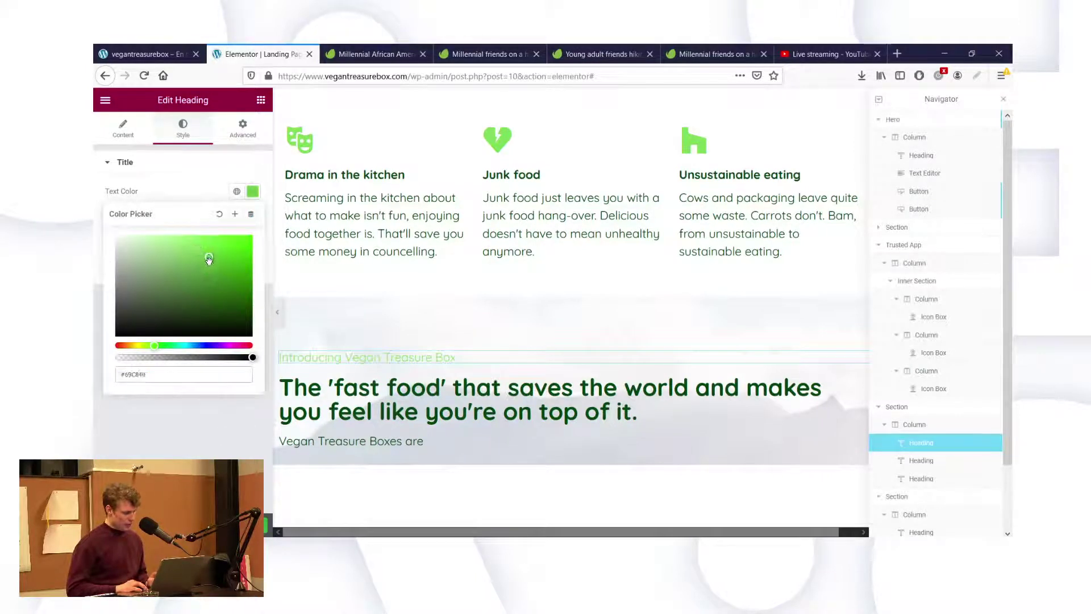
click(224, 417)
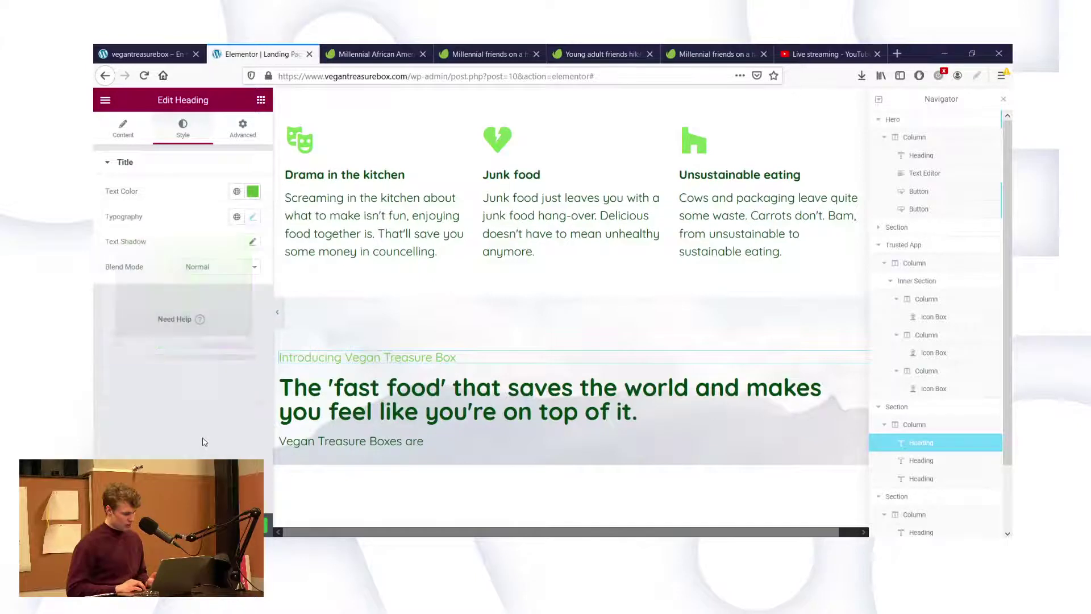
click(359, 447)
scroll(360, 447, down, 2)
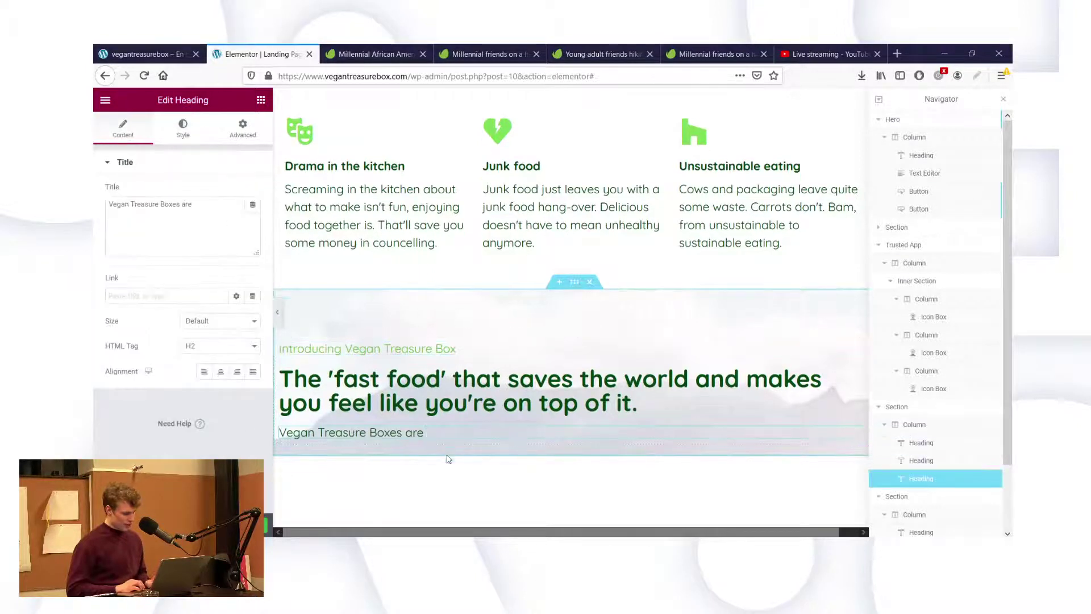
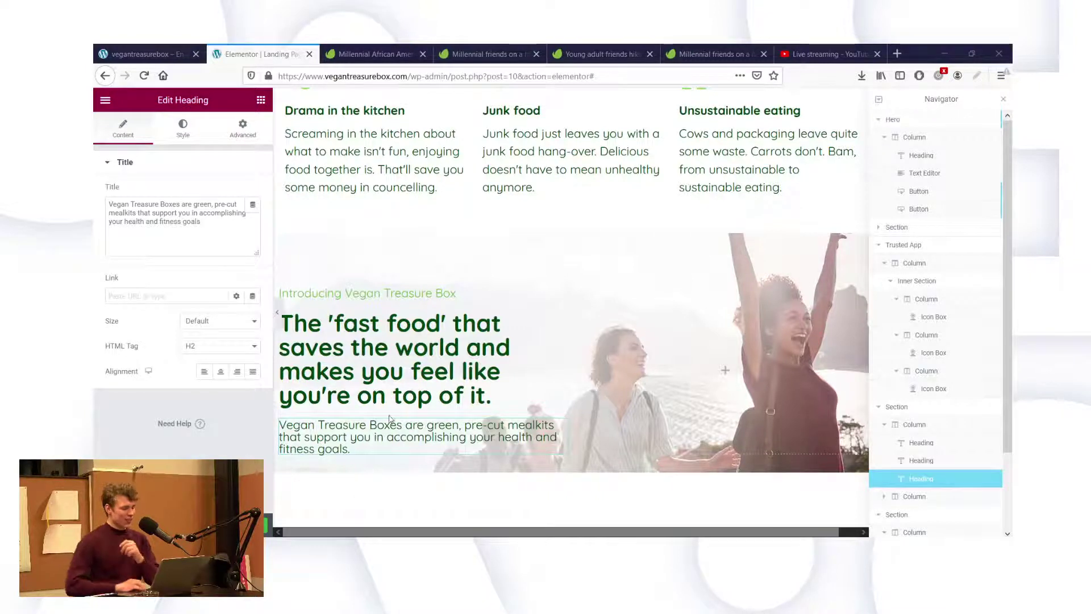
Bring up the background style settings of the 'Introducing Vegan Treasure Box' photo section.
mouse_move(583, 237)
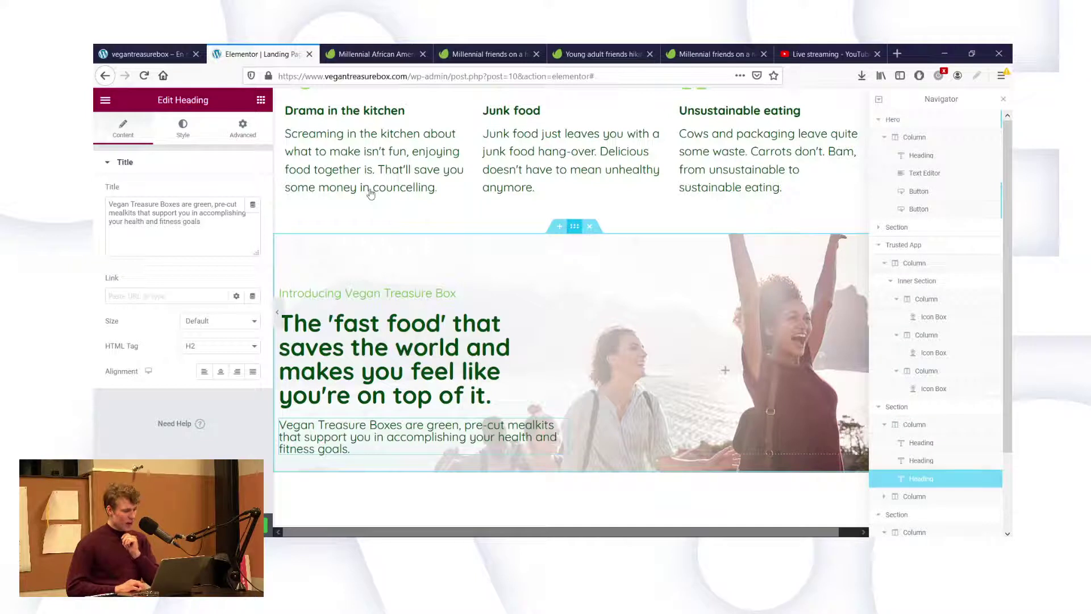
Change the 'fast food' section's bottom padding from 20 to 80.
click(243, 129)
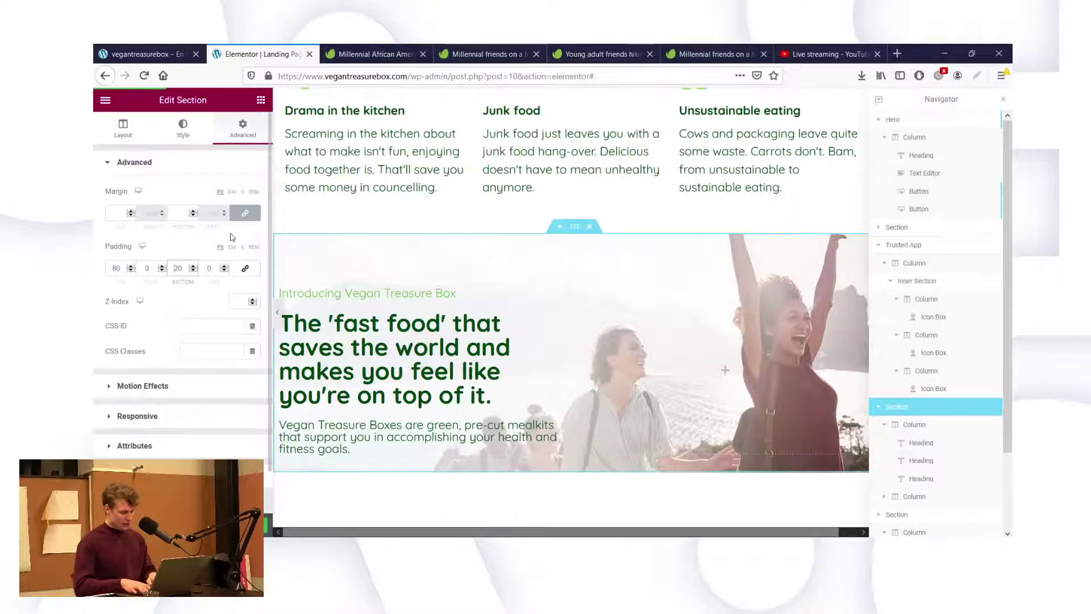
key(BackSpace)
key(BackSpace)
text(80)
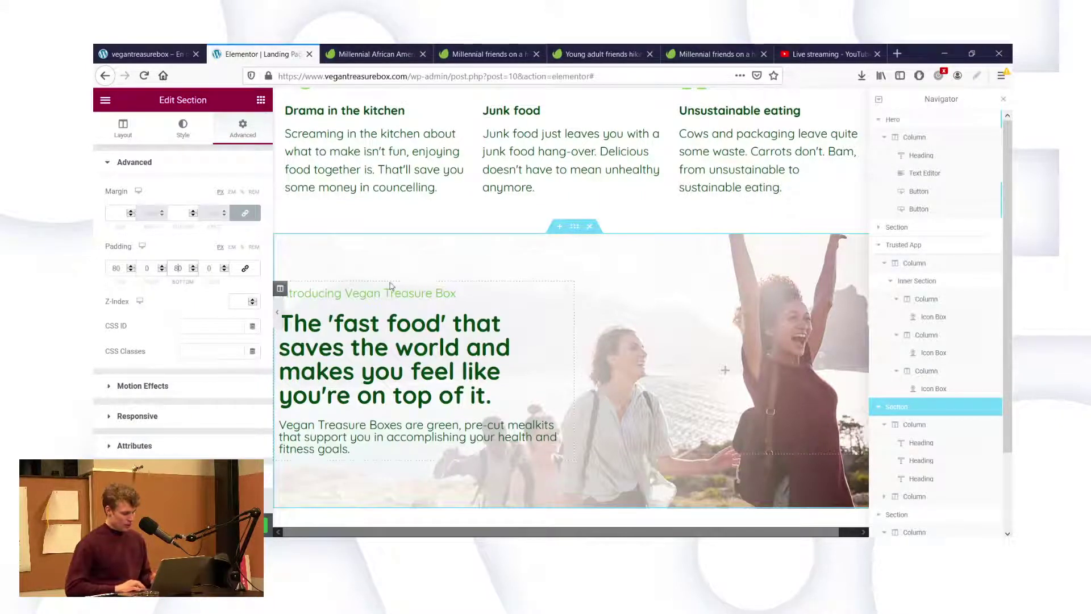
scroll(470, 223, up, 5)
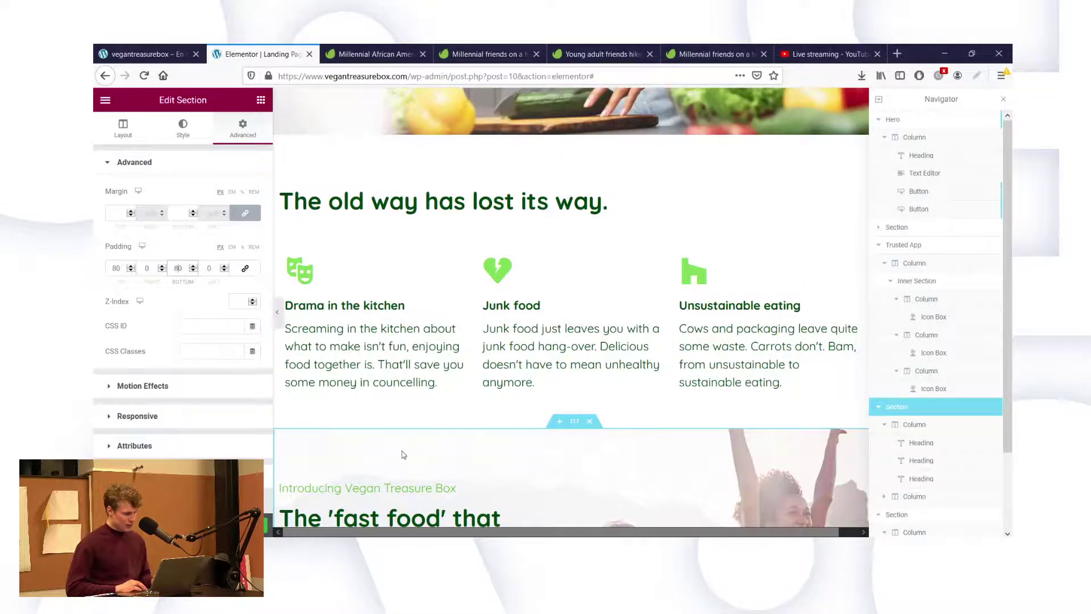
scroll(401, 454, down, 7)
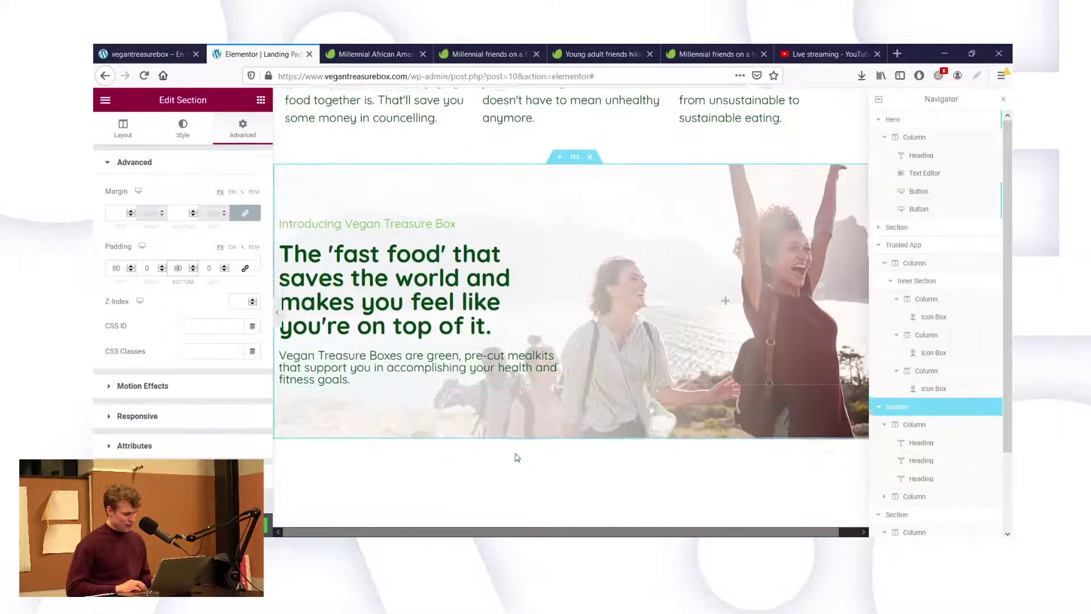
scroll(517, 457, down, 1)
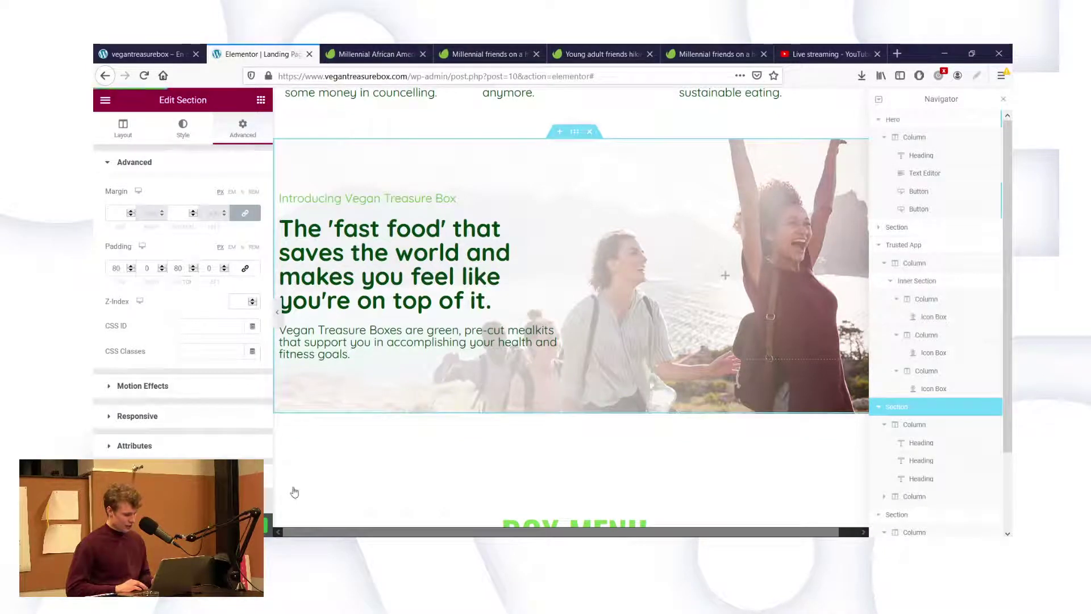
click(465, 262)
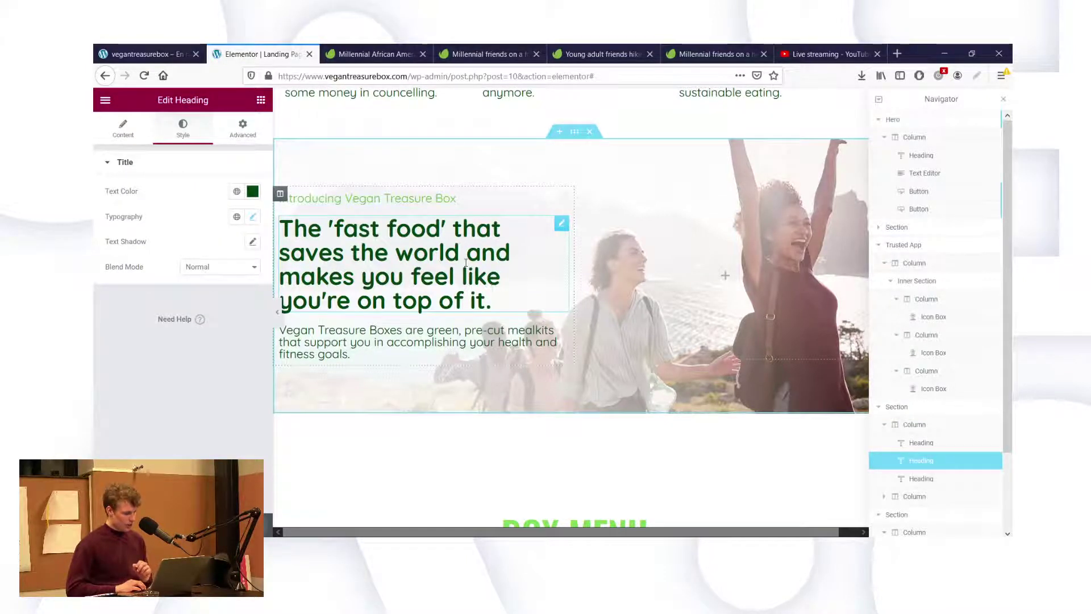
click(123, 128)
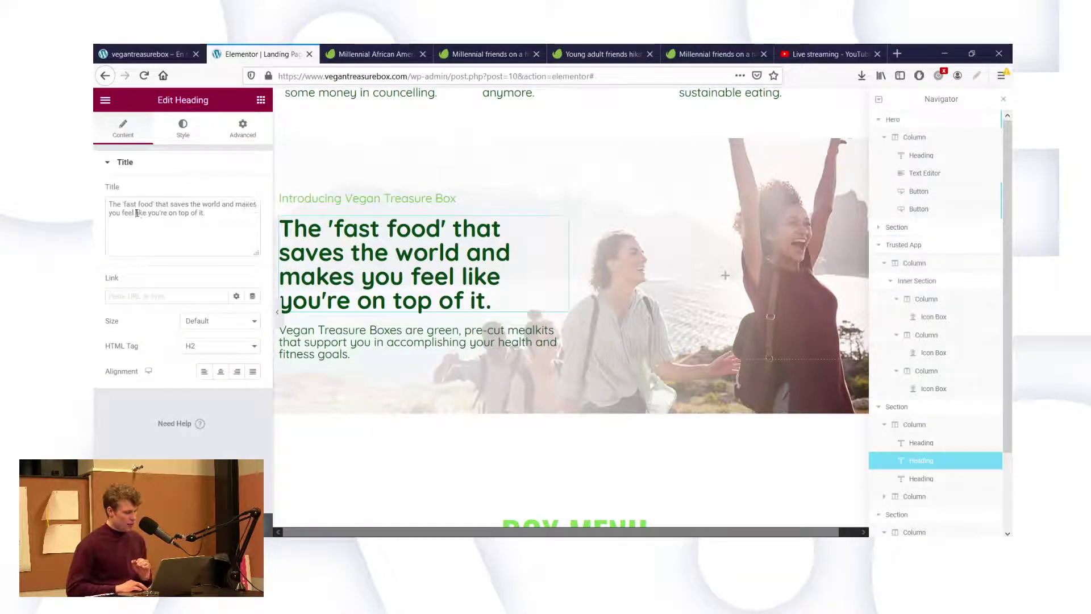
drag(136, 213, 173, 214)
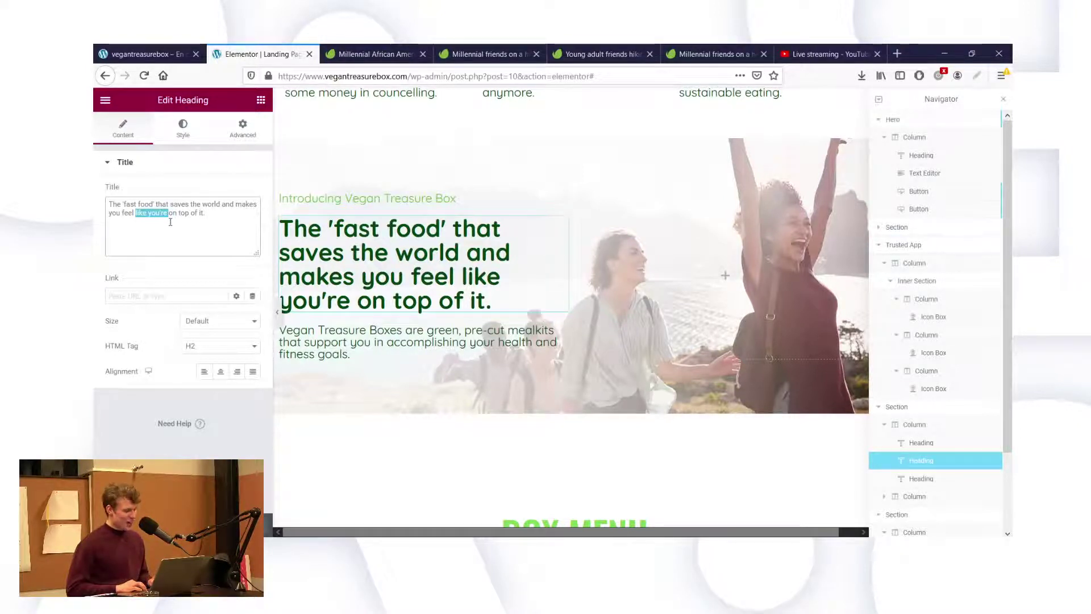
key(BackSpace)
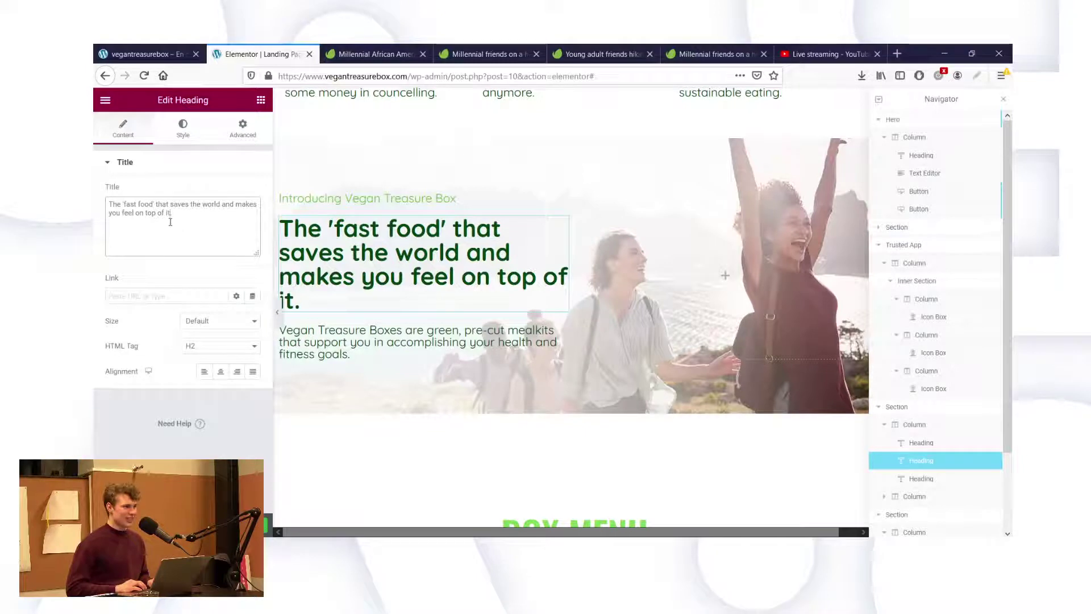
key(ctrl+z)
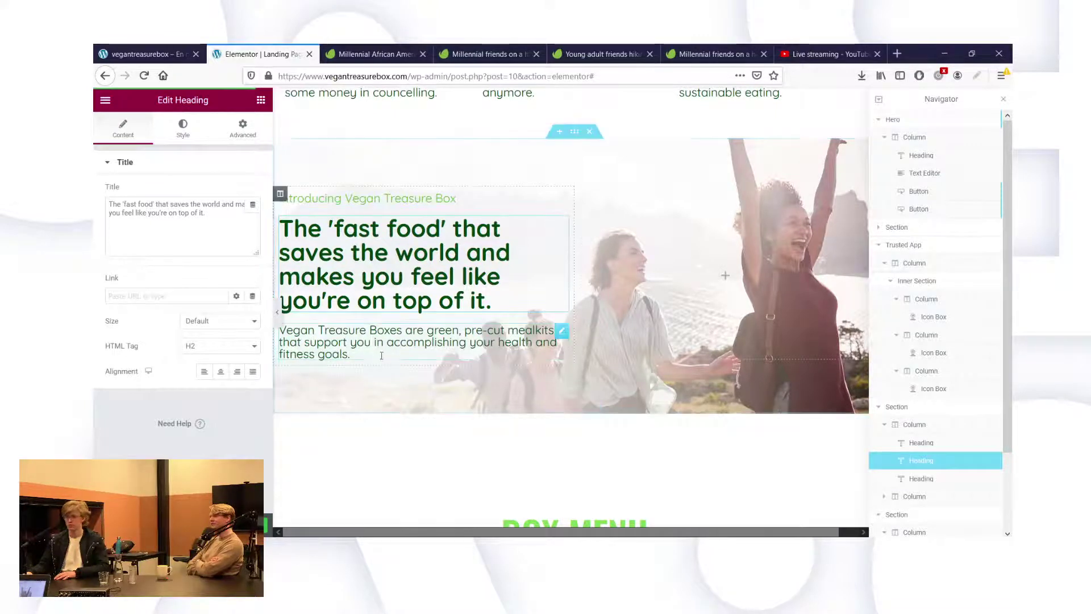
click(130, 51)
click(254, 52)
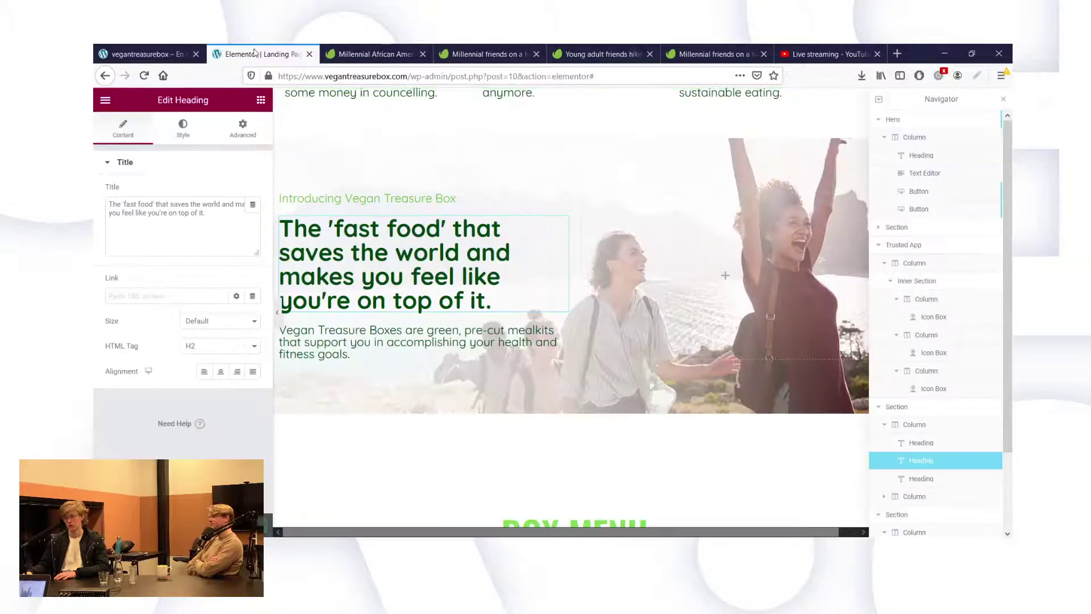
click(145, 52)
click(144, 76)
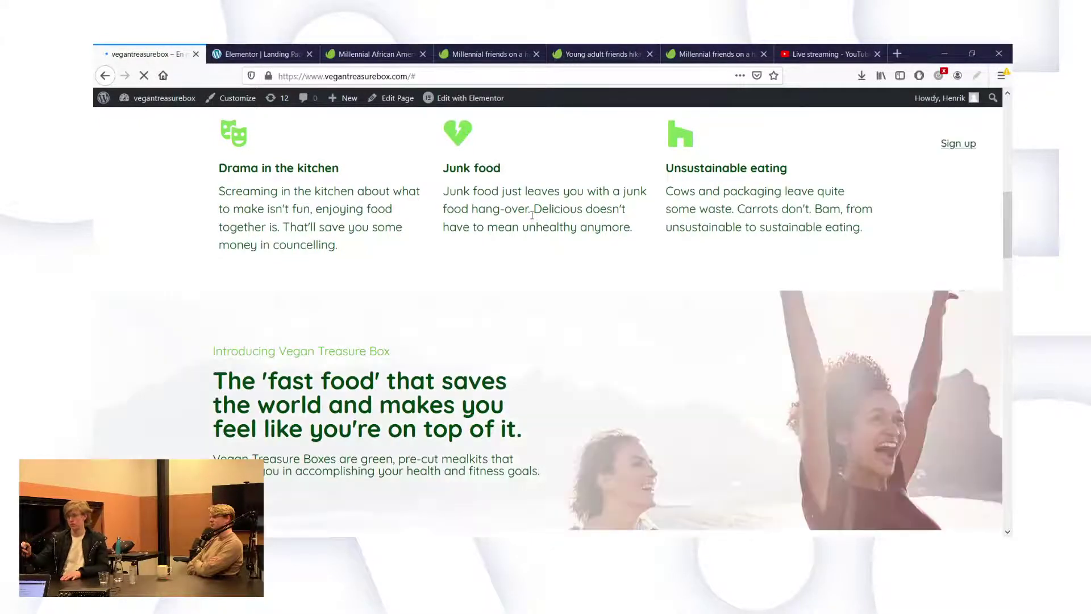
scroll(626, 318, down, 2)
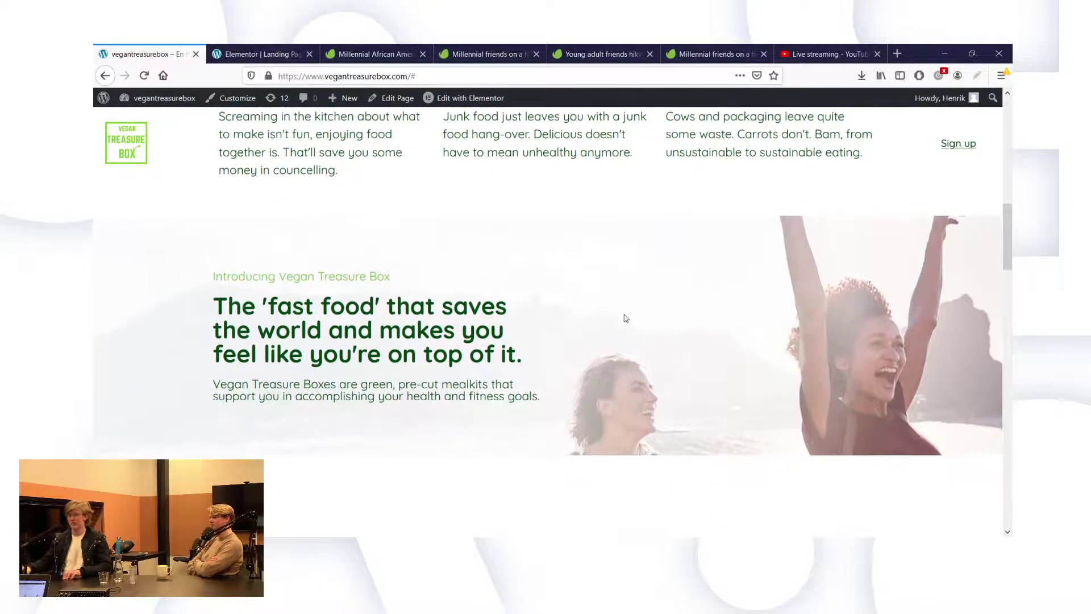
scroll(626, 318, down, 1)
scroll(626, 319, down, 3)
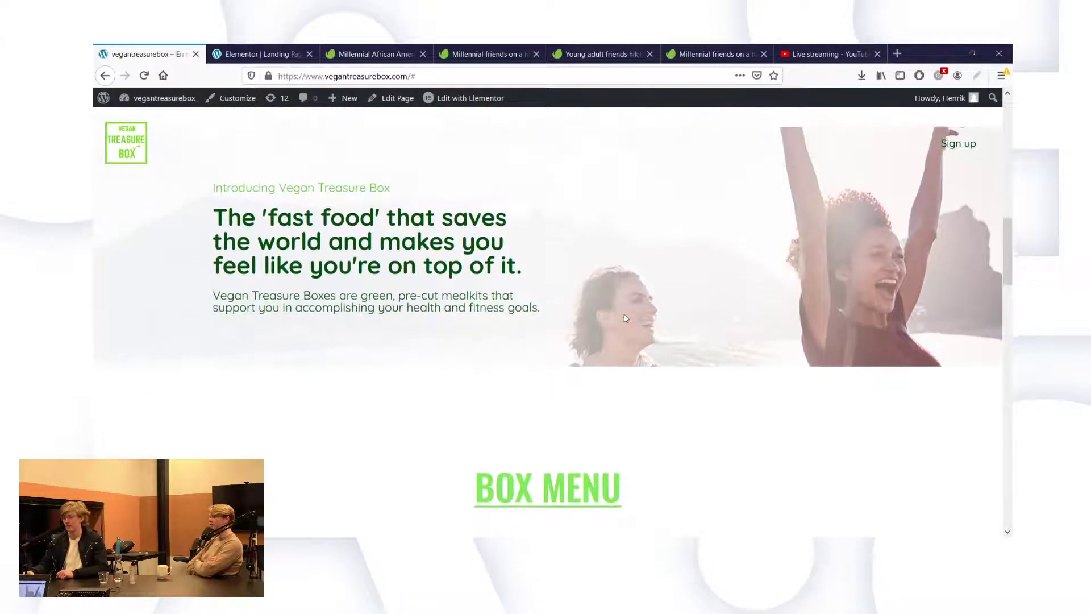
scroll(626, 318, up, 2)
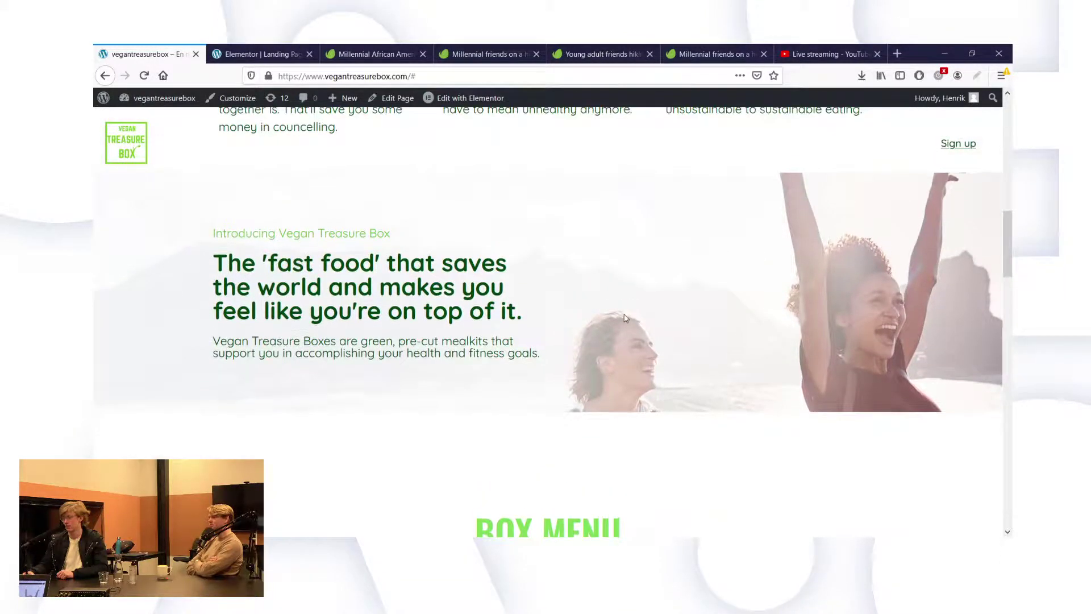
scroll(626, 318, up, 1)
scroll(626, 318, down, 2)
scroll(626, 318, down, 1)
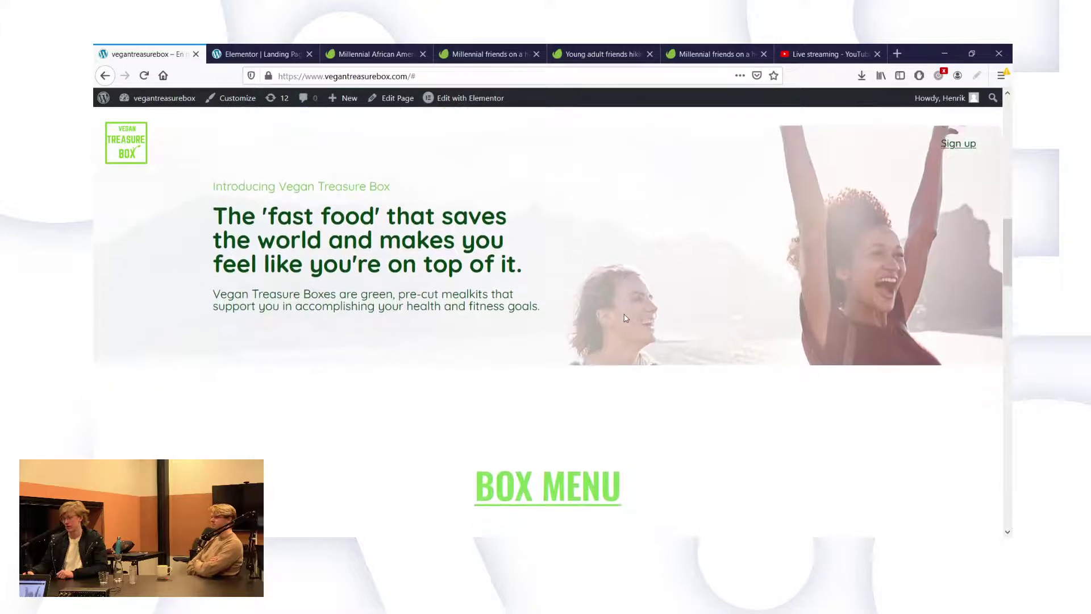
scroll(626, 318, up, 2)
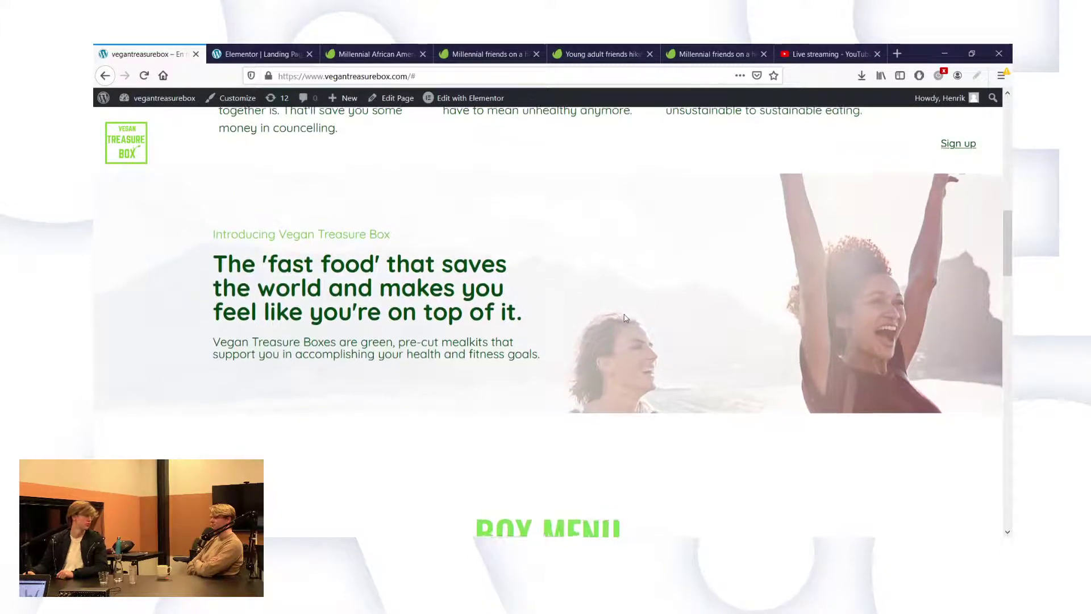
scroll(625, 318, down, 1)
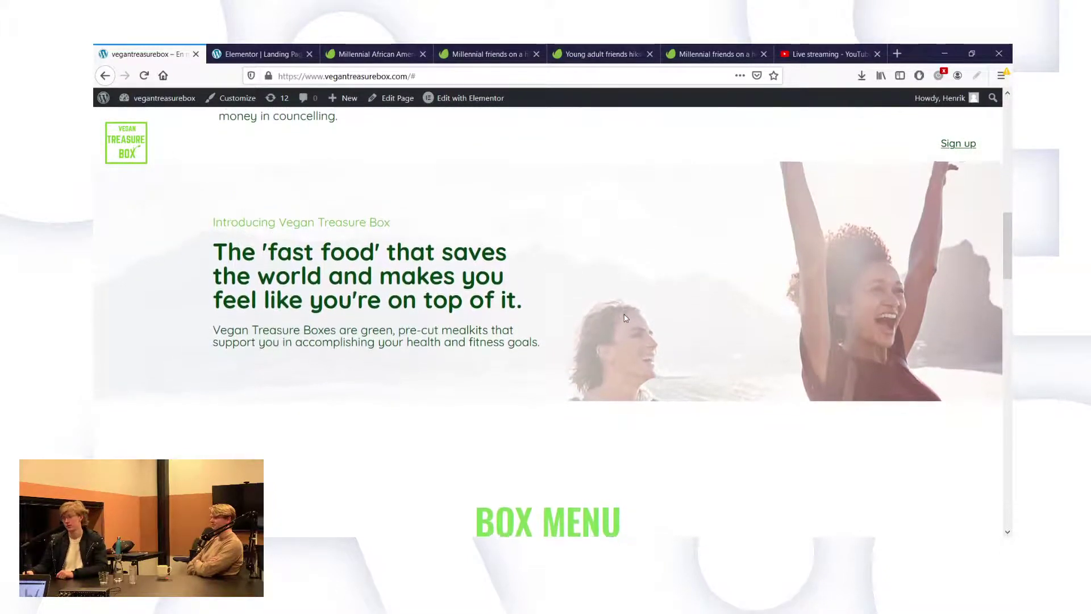
triple_click(371, 258)
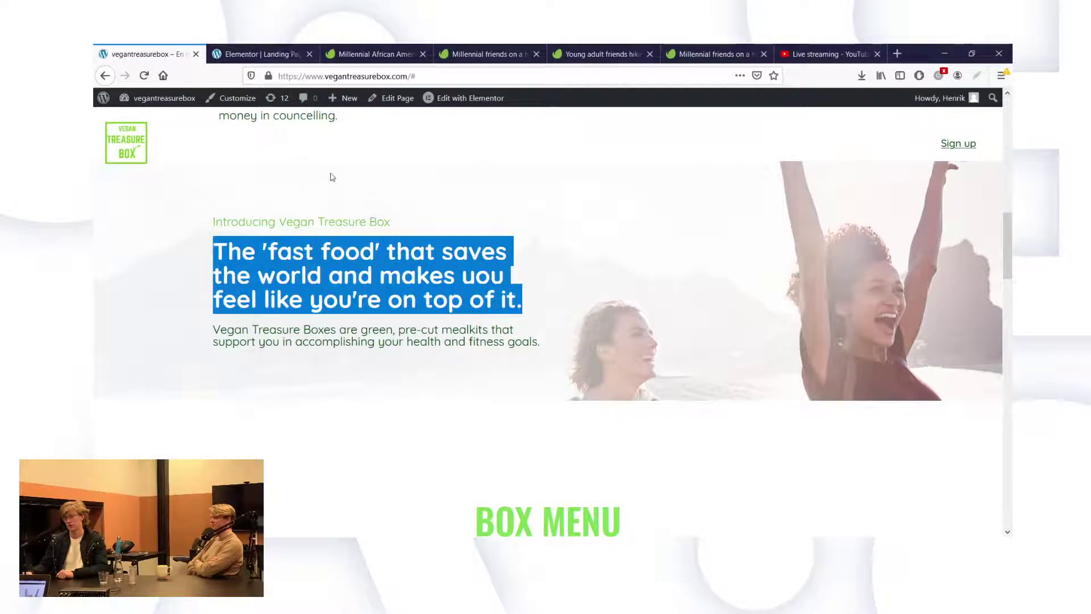
click(267, 54)
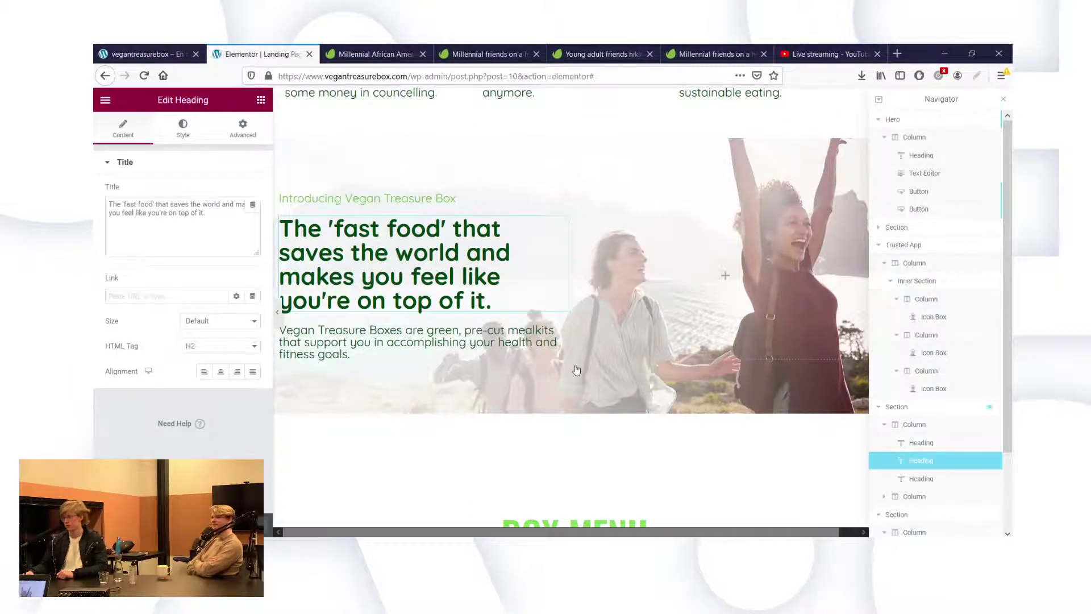
Set the 'fast food' section's top padding to 120 and check it on the live page.
click(575, 132)
double_click(116, 267)
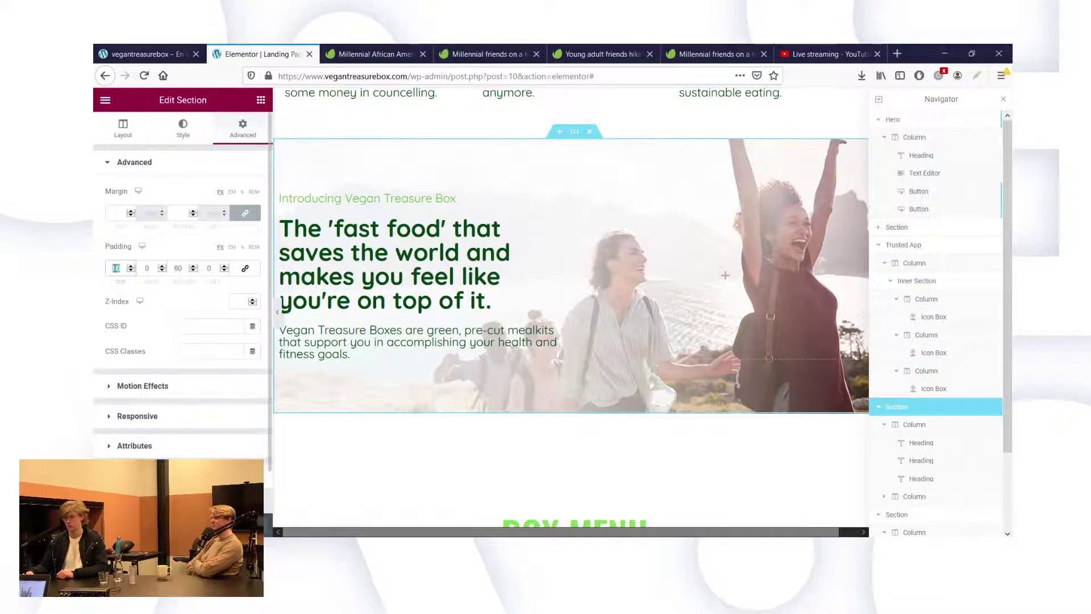
text(120)
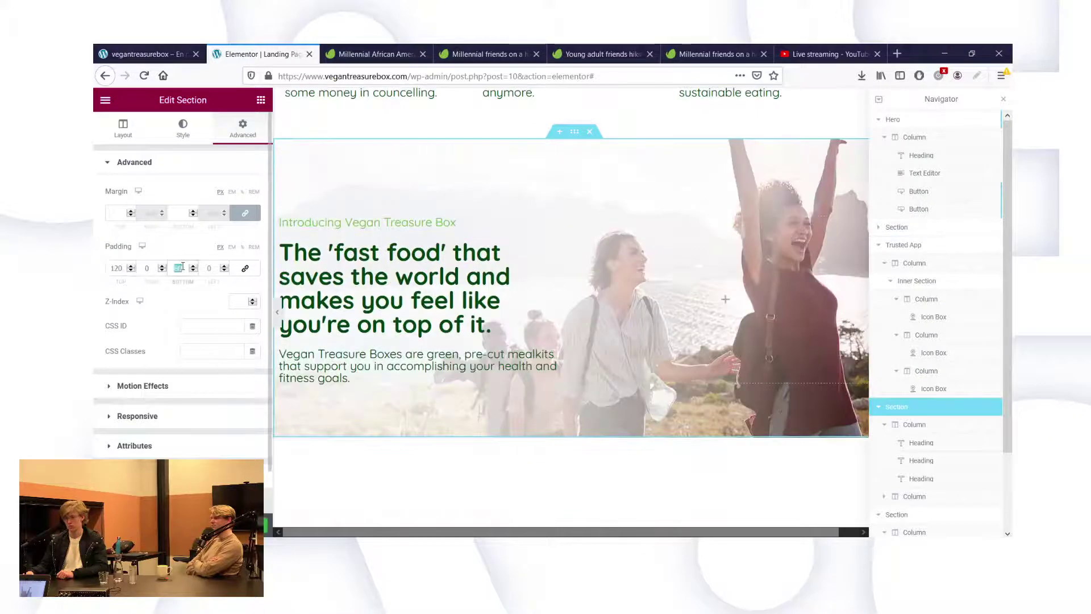
text(120)
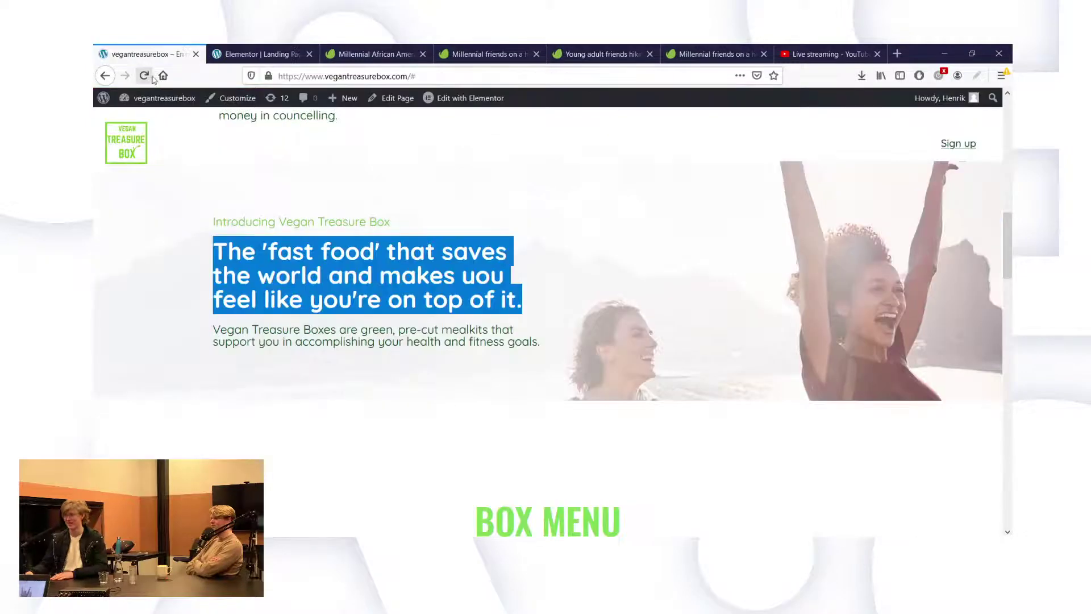
click(151, 53)
click(147, 79)
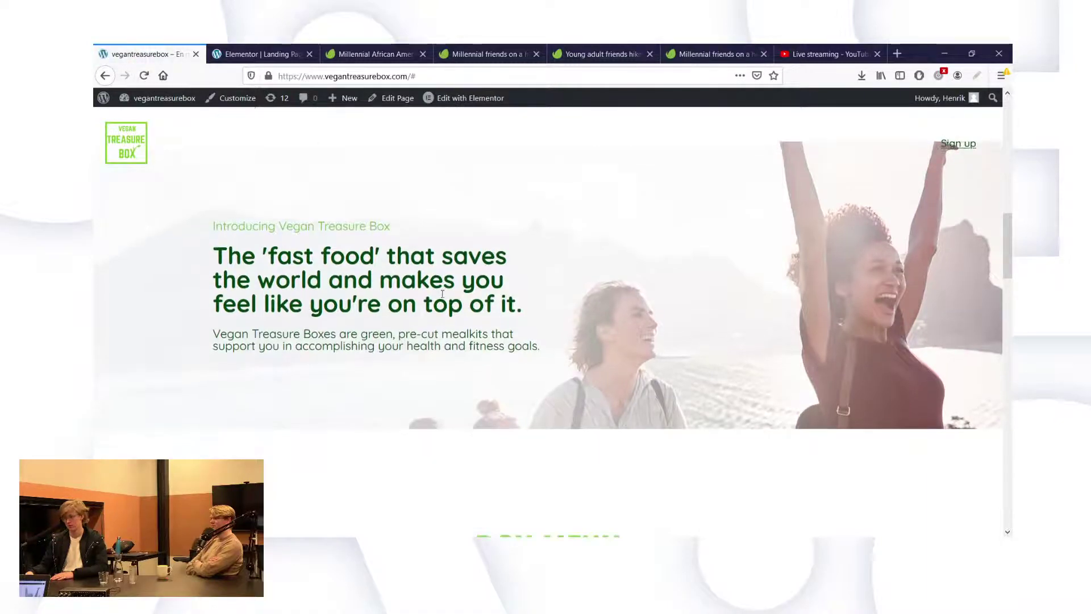
click(246, 49)
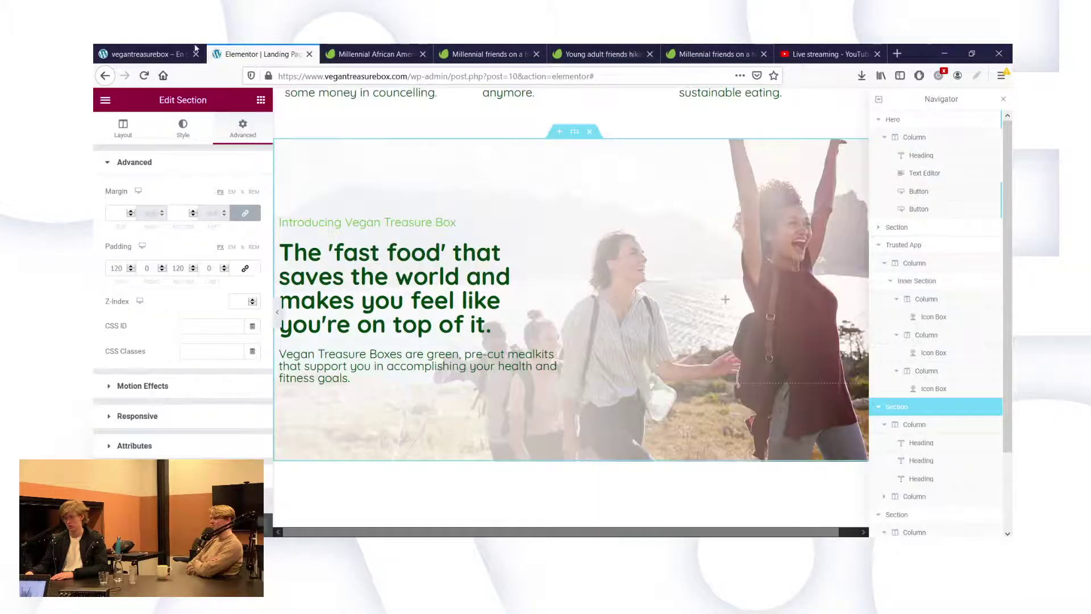
click(195, 49)
click(248, 55)
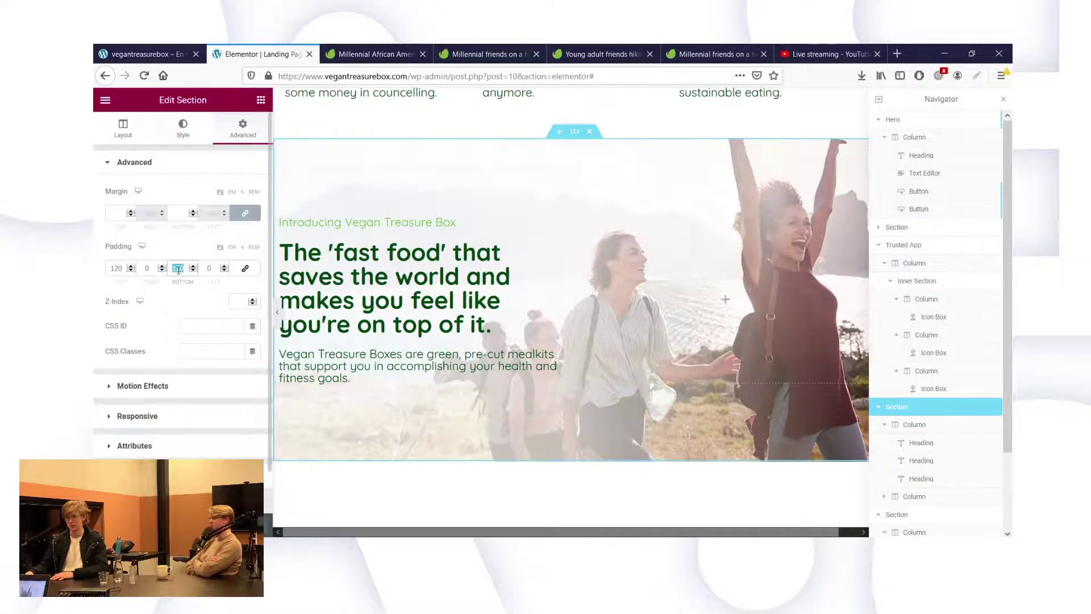
Set bottom padding to 250 and unlink margins for a -150 bottom margin.
text(300)
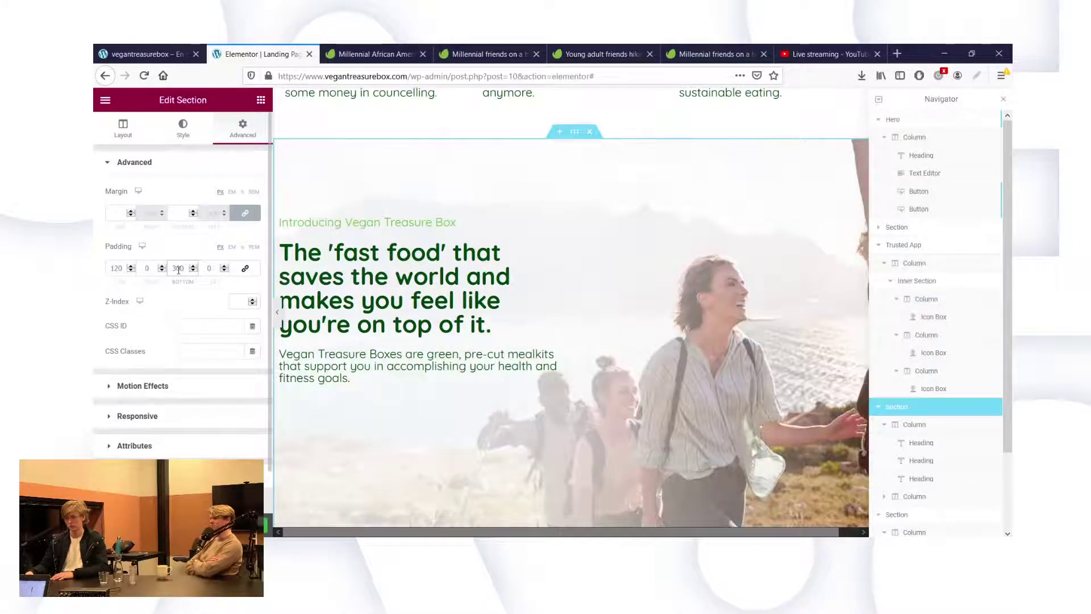
key(BackSpace)
text(25)
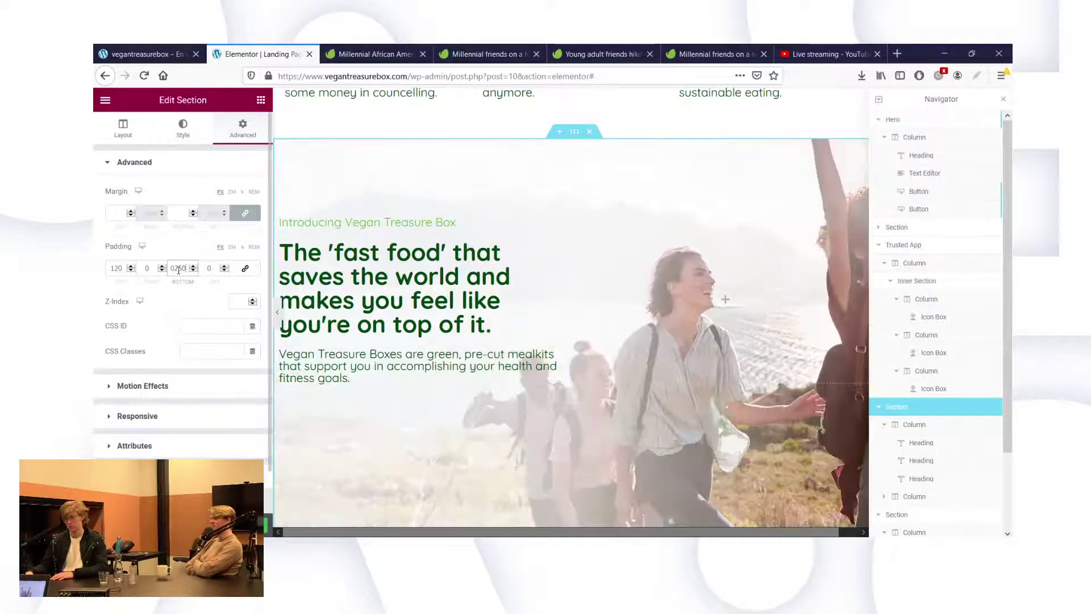
click(245, 213)
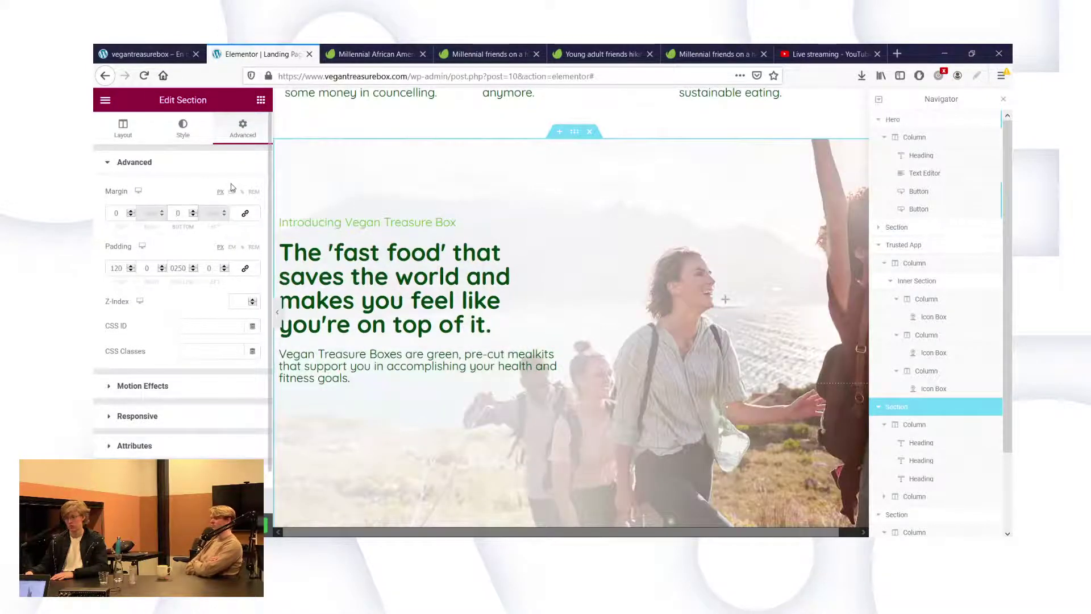
text(-10)
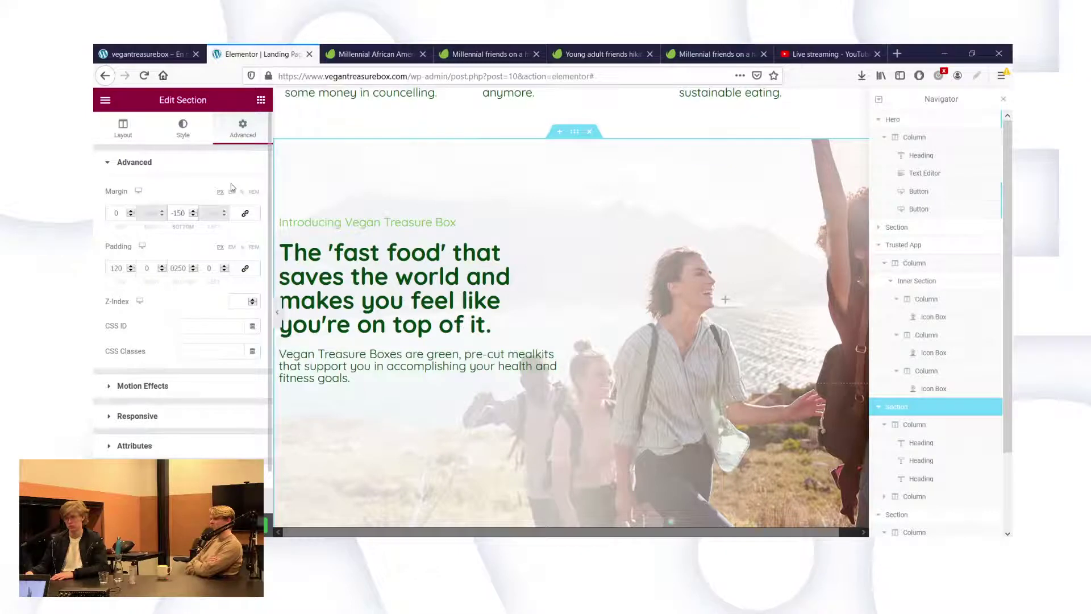
scroll(466, 429, down, 3)
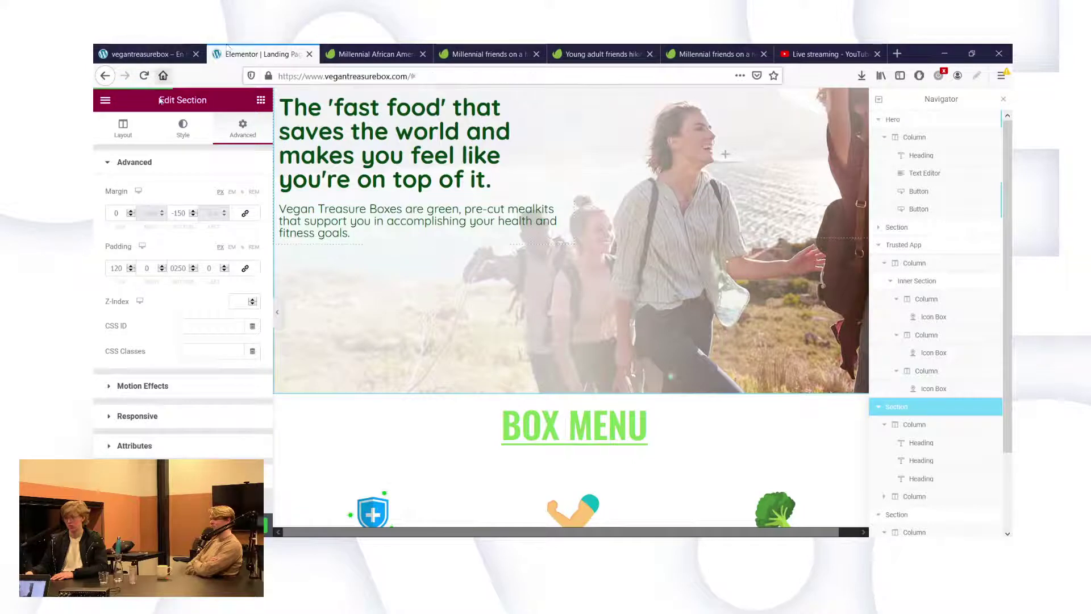
click(145, 54)
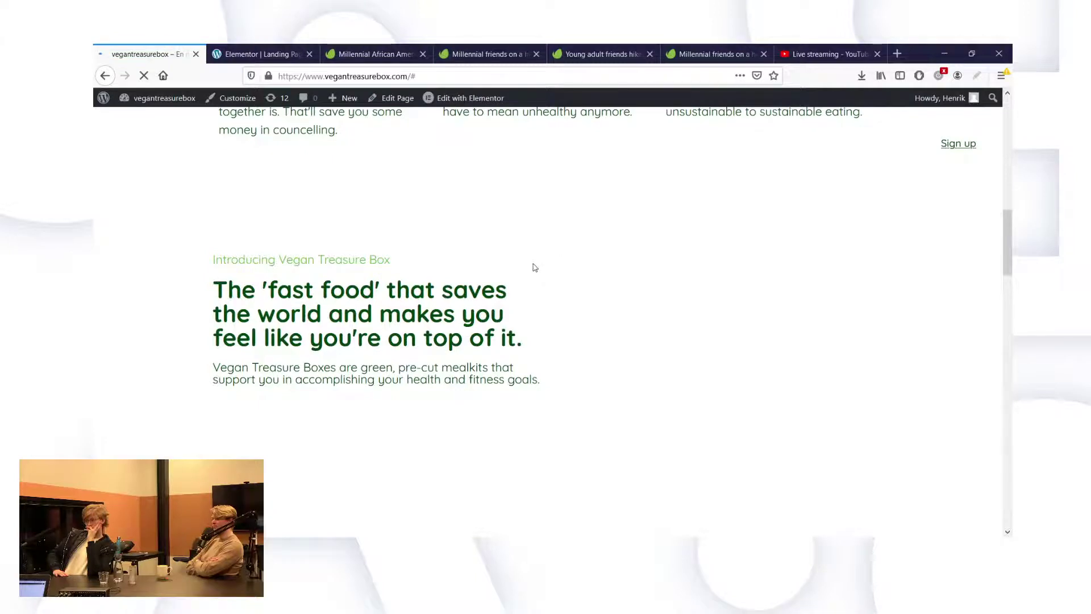
scroll(573, 281, down, 2)
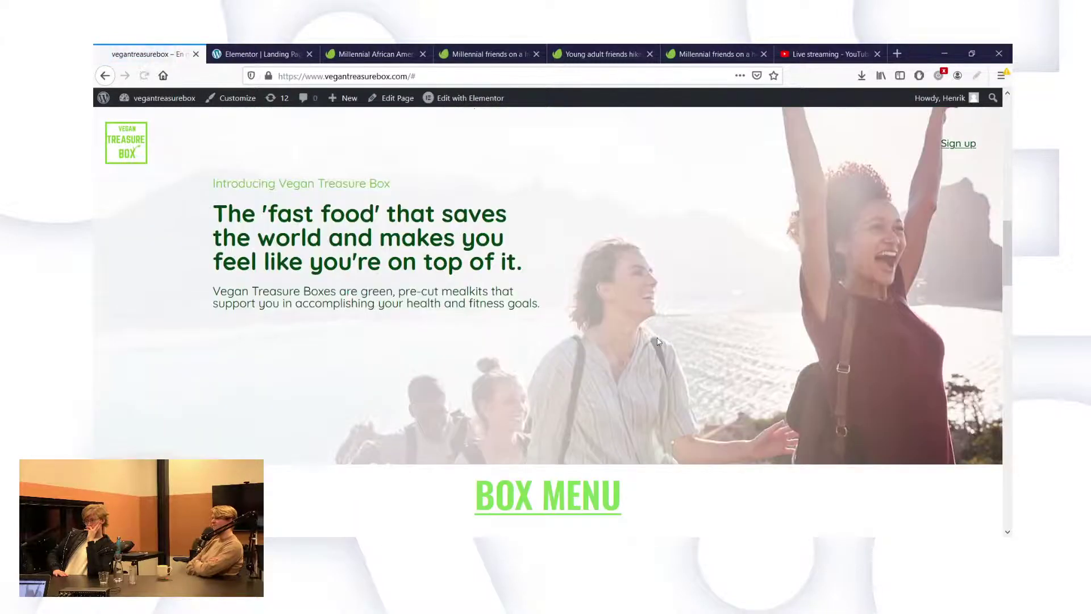
scroll(614, 273, up, 3)
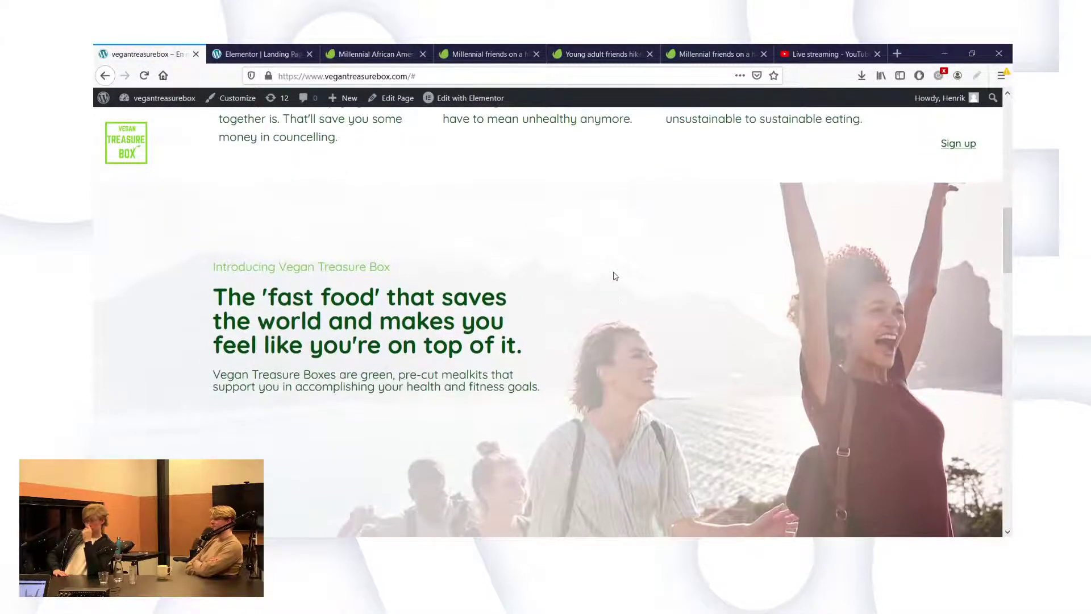
scroll(614, 277, down, 3)
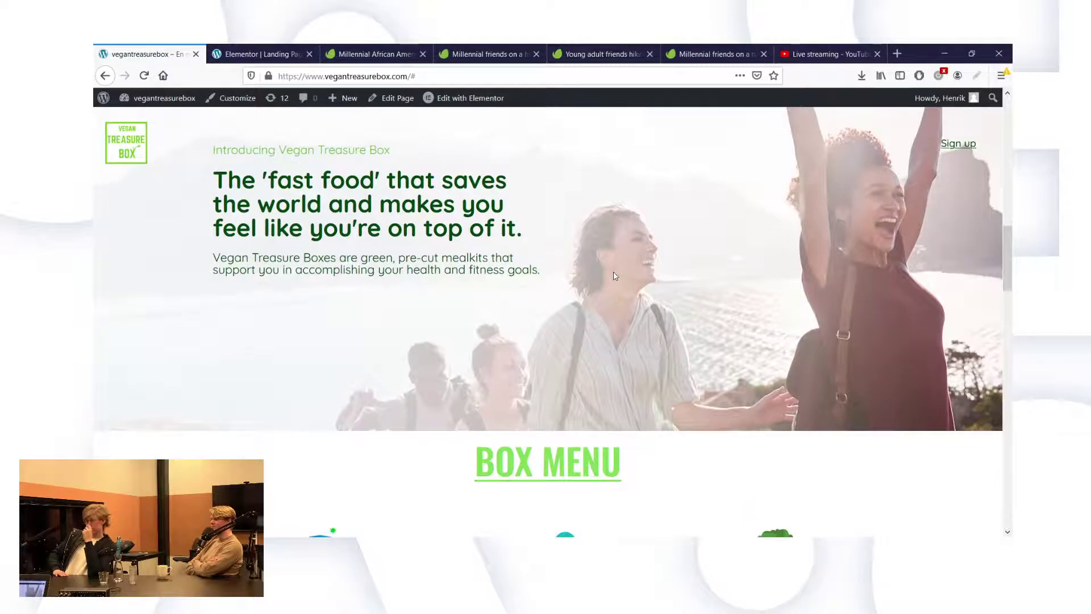
scroll(614, 277, up, 1)
scroll(614, 277, up, 3)
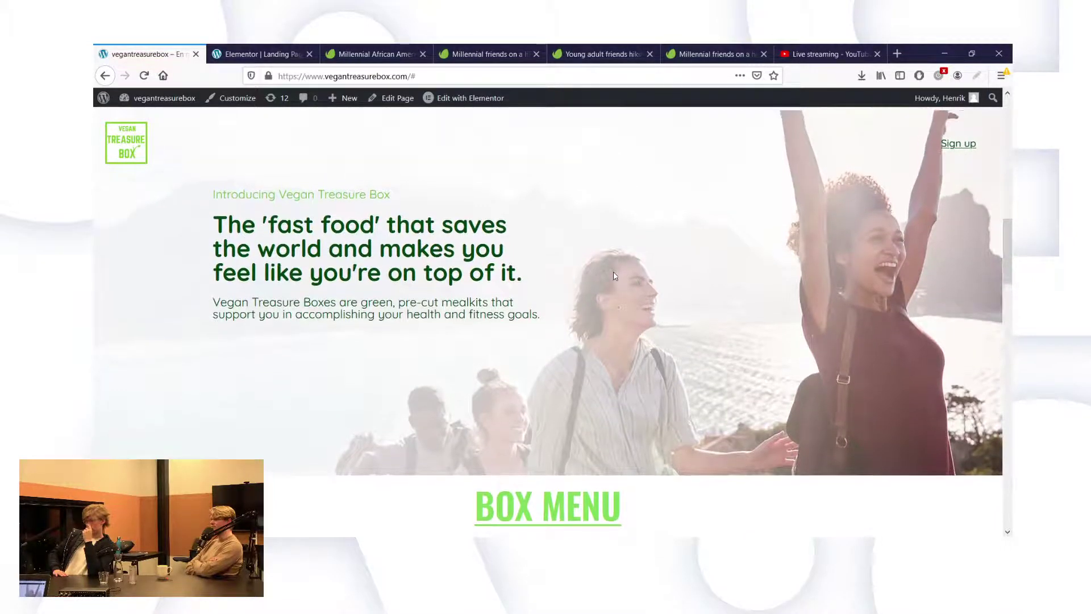
scroll(615, 276, up, 3)
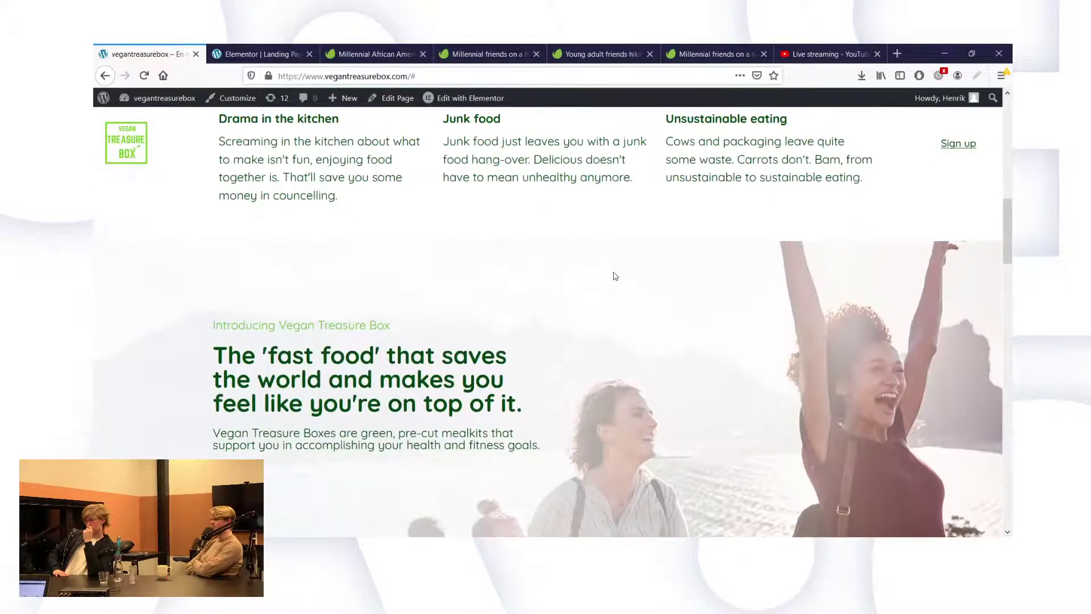
scroll(614, 275, up, 6)
scroll(613, 275, up, 1)
scroll(613, 274, down, 1)
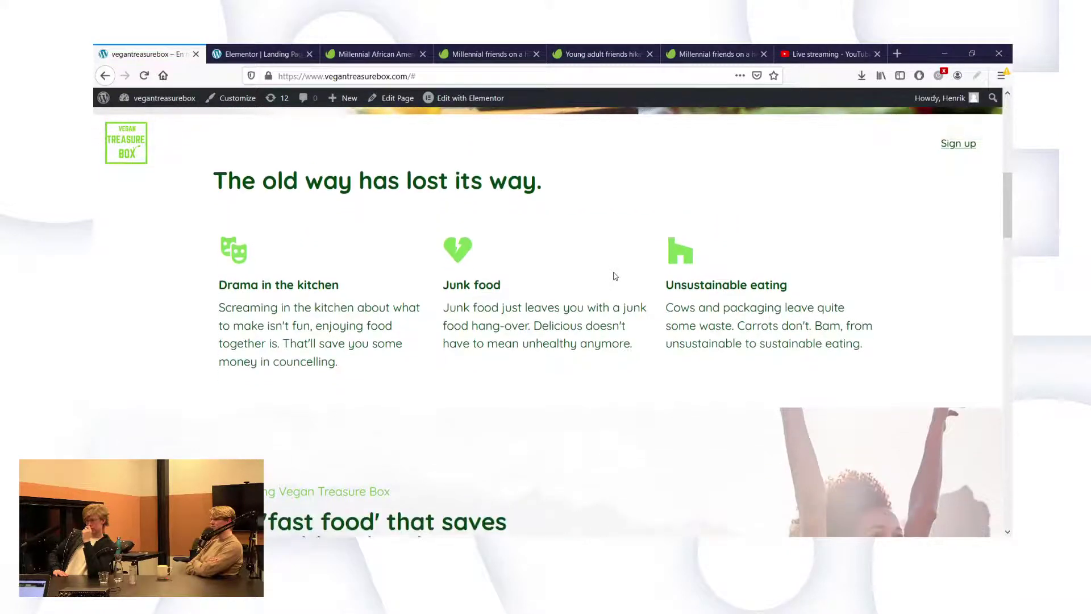
click(271, 52)
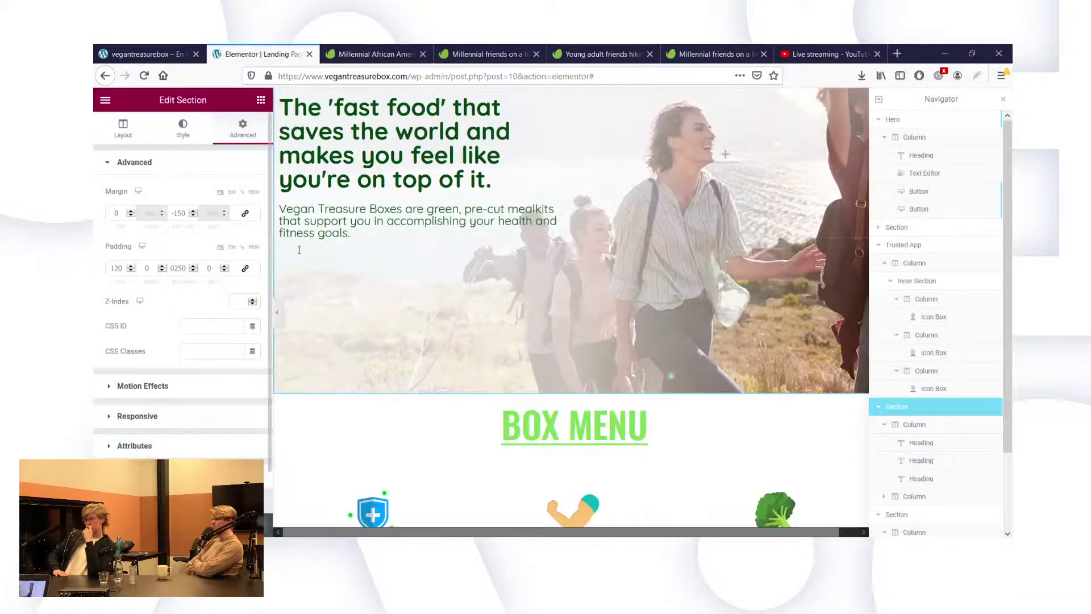
Lower the section's top padding from 120 to 80, keeping bottom padding at 250.
scroll(454, 194, up, 3)
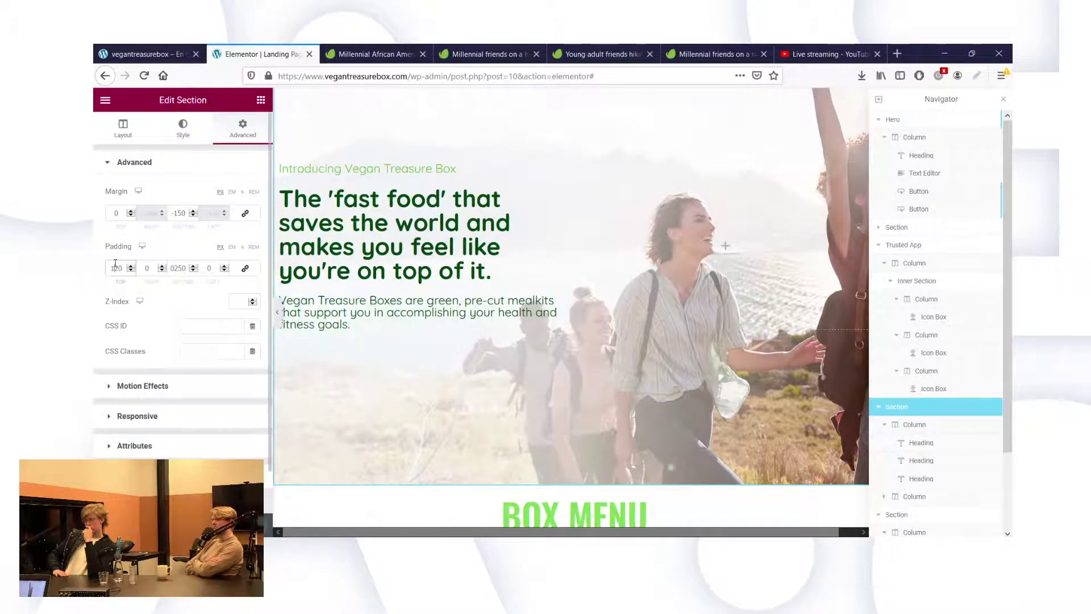
text(80)
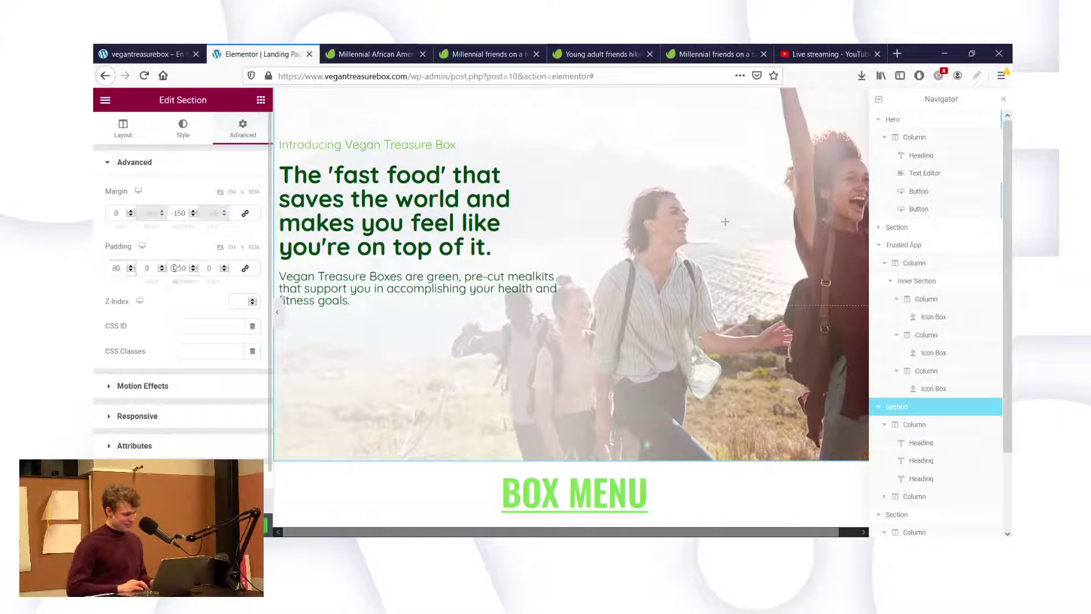
scroll(540, 438, down, 1)
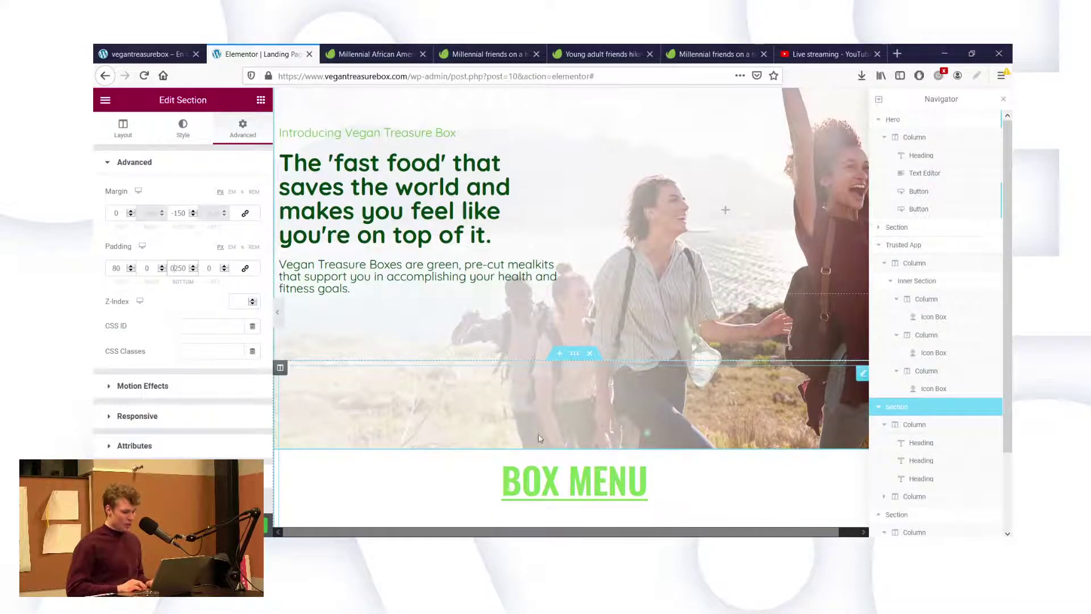
scroll(503, 418, down, 3)
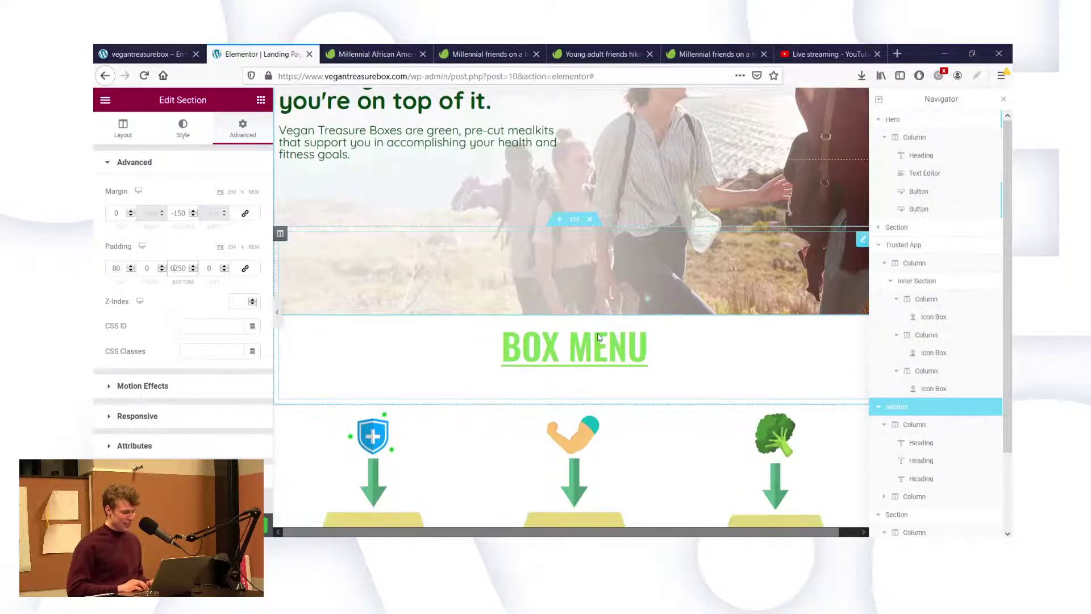
key(ctrl+Page_Up)
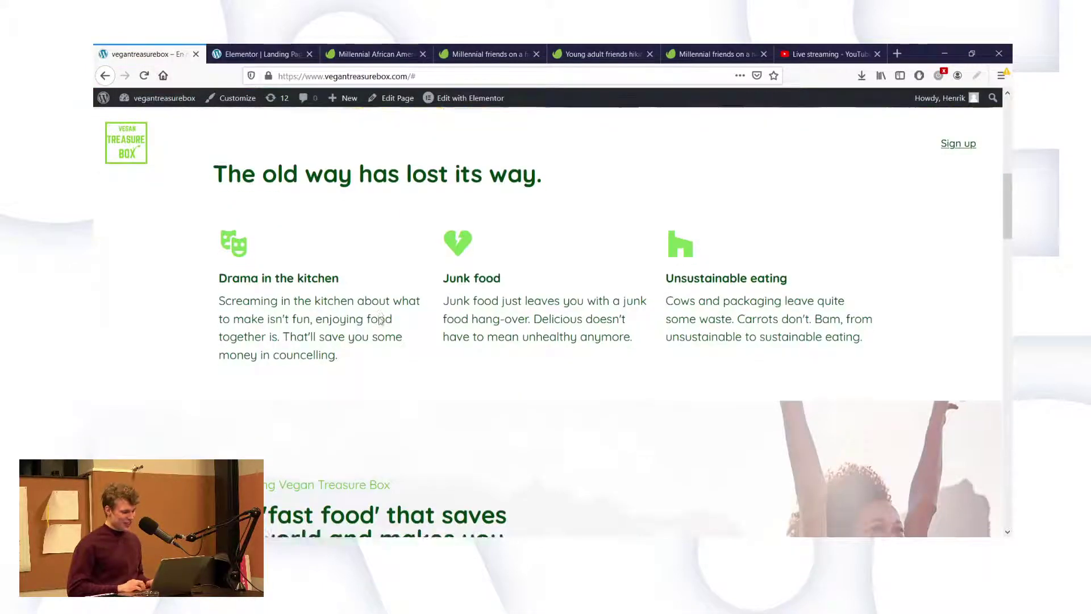
scroll(381, 320, down, 10)
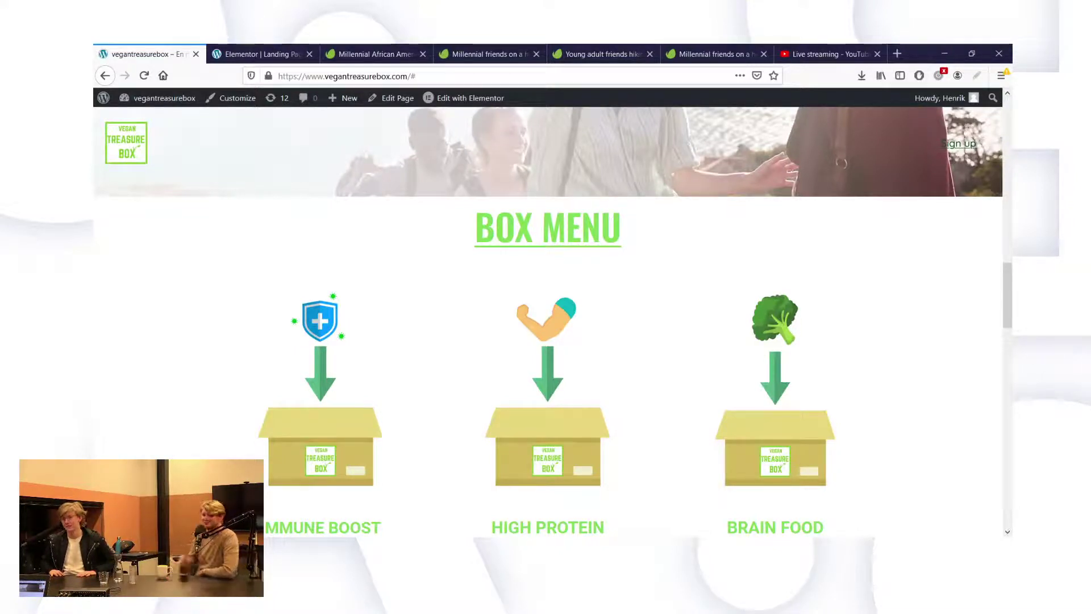
scroll(559, 337, up, 5)
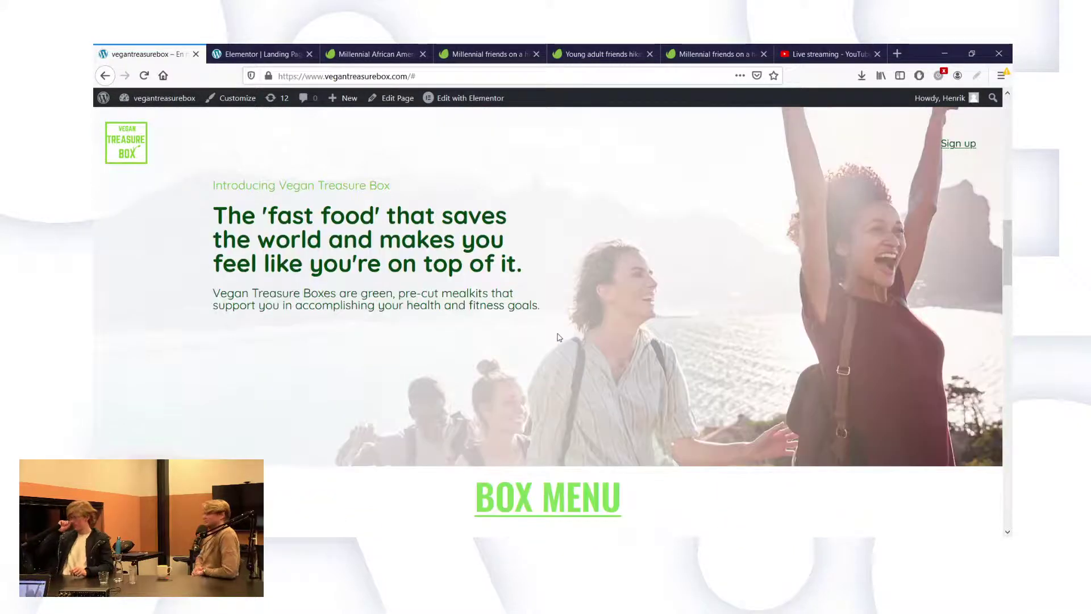
scroll(559, 337, down, 3)
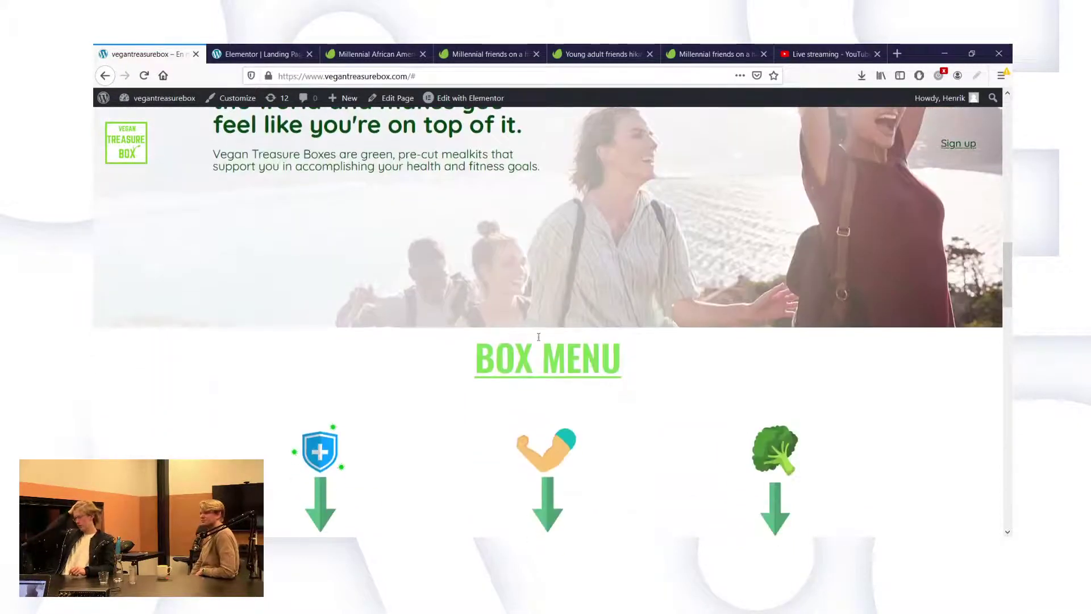
drag(475, 357, 616, 356)
click(616, 356)
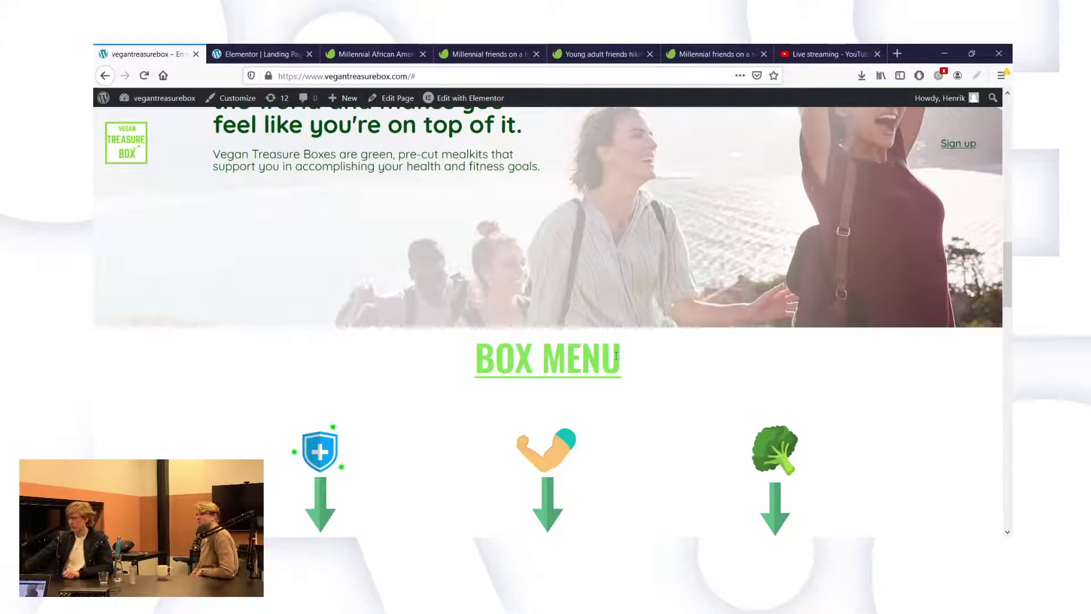
scroll(617, 356, down, 3)
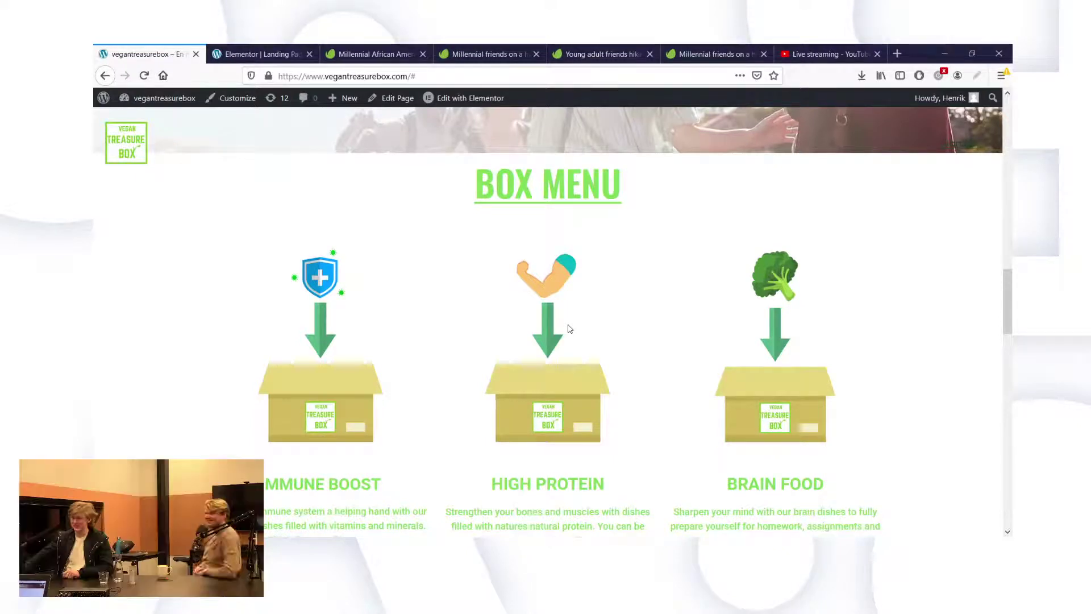
scroll(570, 329, up, 2)
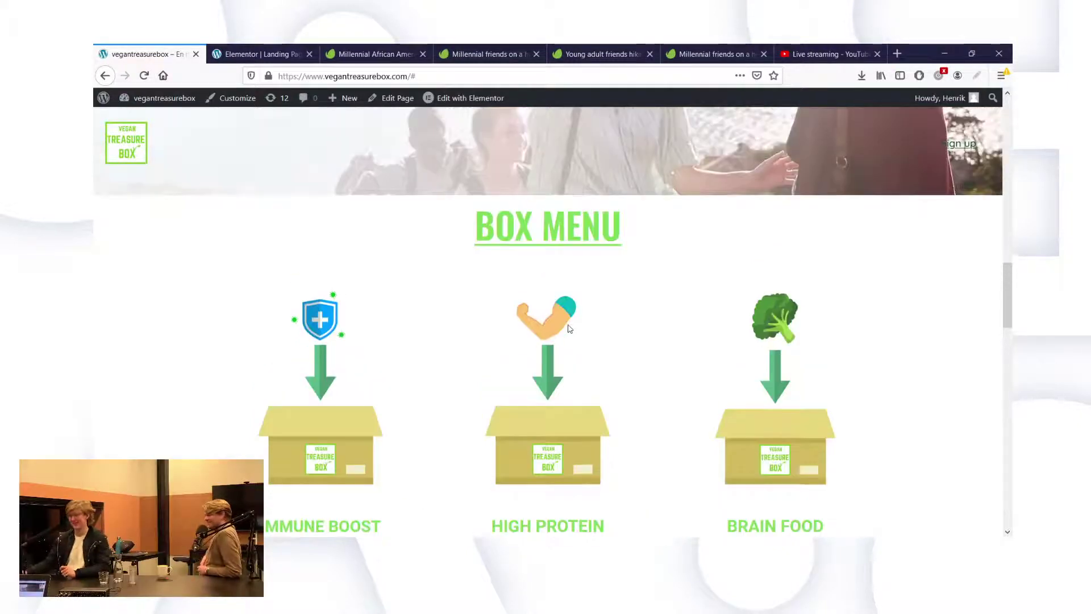
scroll(570, 329, up, 1)
drag(451, 302, 703, 339)
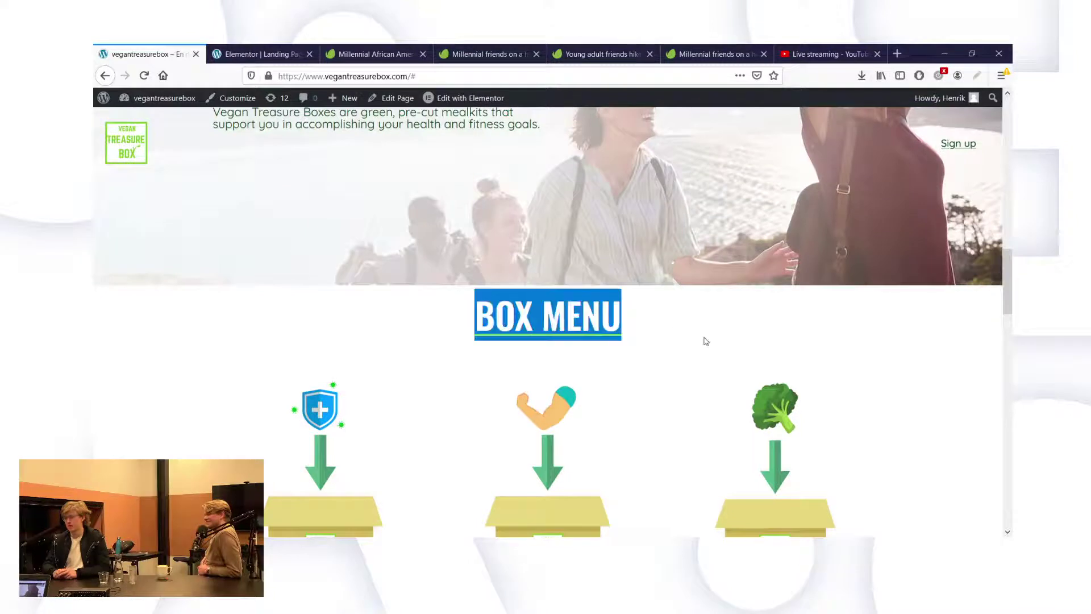
click(706, 341)
triple_click(538, 304)
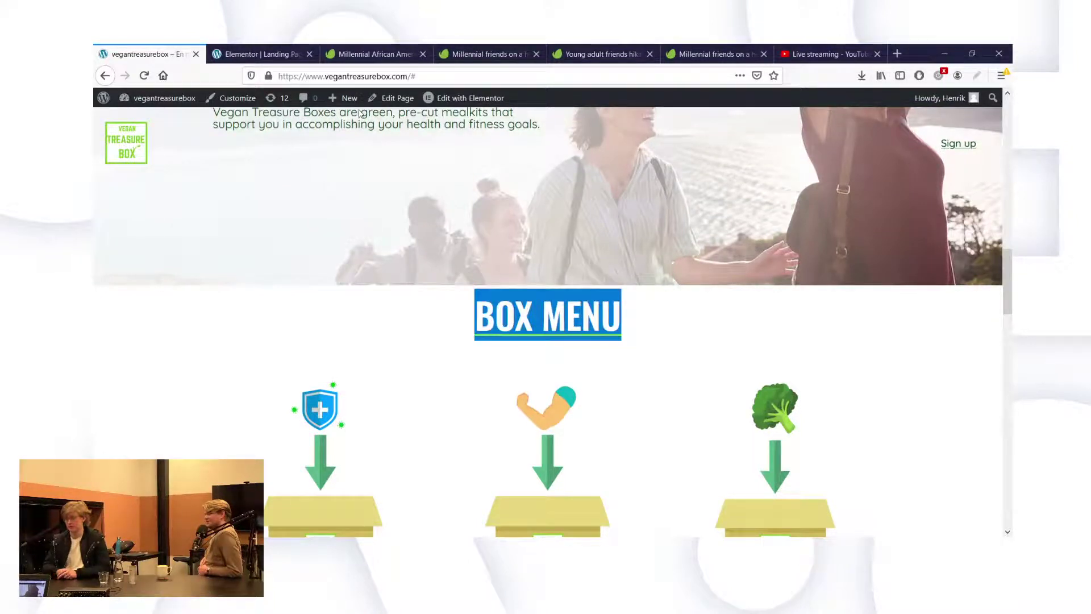
click(259, 54)
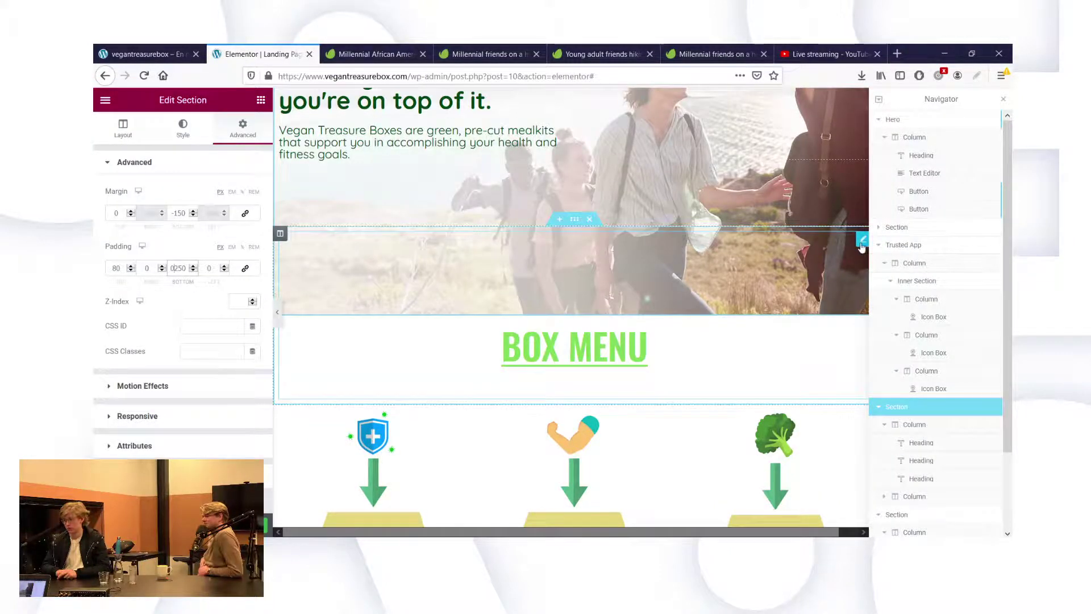
Delete the BOX MENU heading so the boxes sit beneath the hero.
right_click(863, 249)
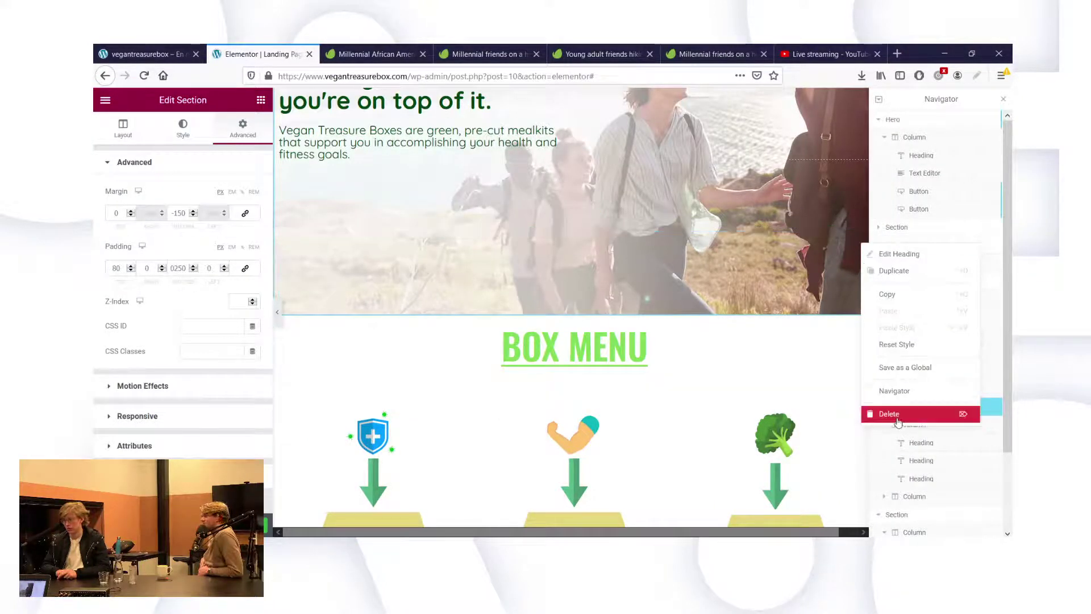
click(893, 415)
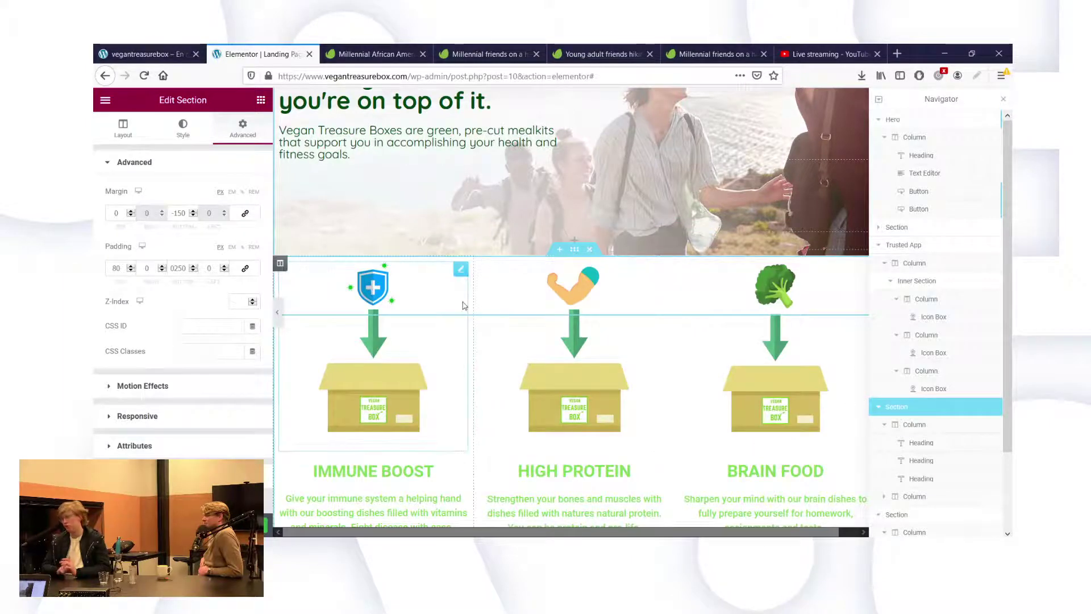
scroll(535, 287, down, 2)
scroll(554, 307, down, 2)
scroll(556, 312, up, 2)
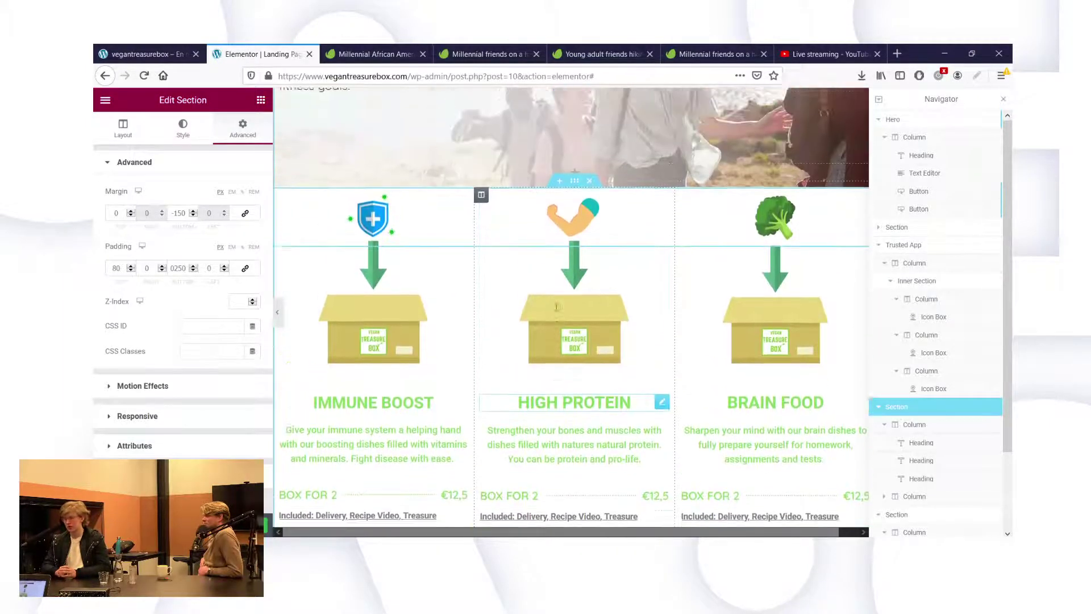
Give the High Protein column a classic white background.
click(122, 128)
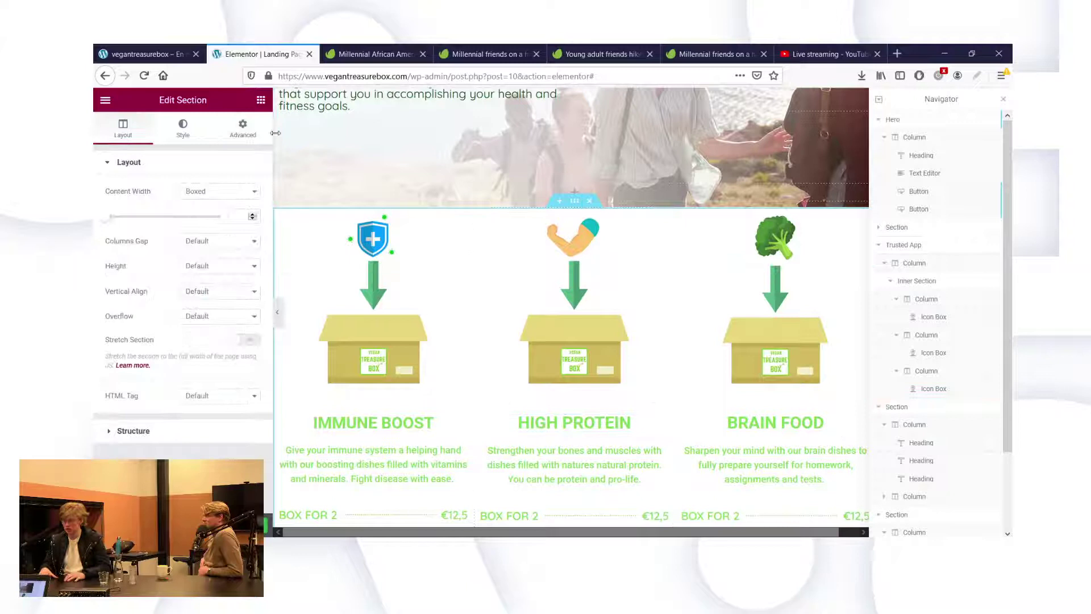
click(191, 131)
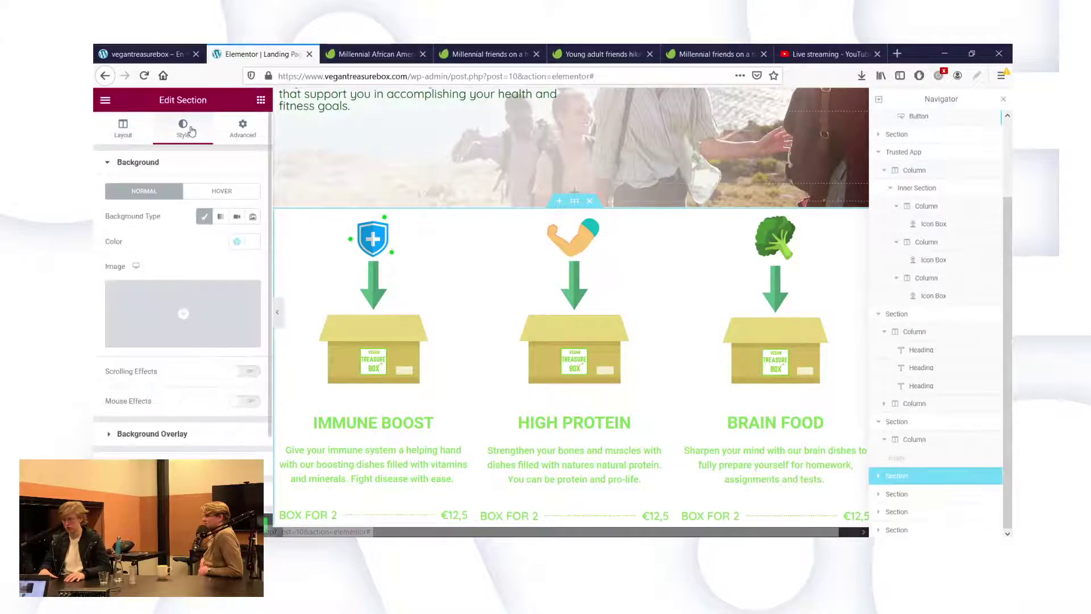
click(250, 242)
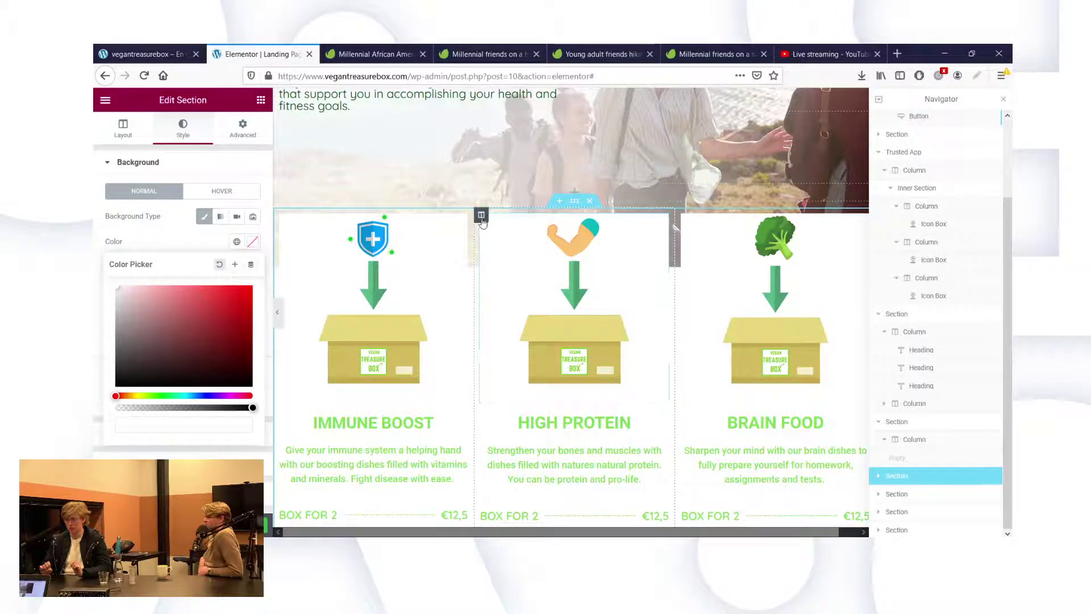
click(482, 215)
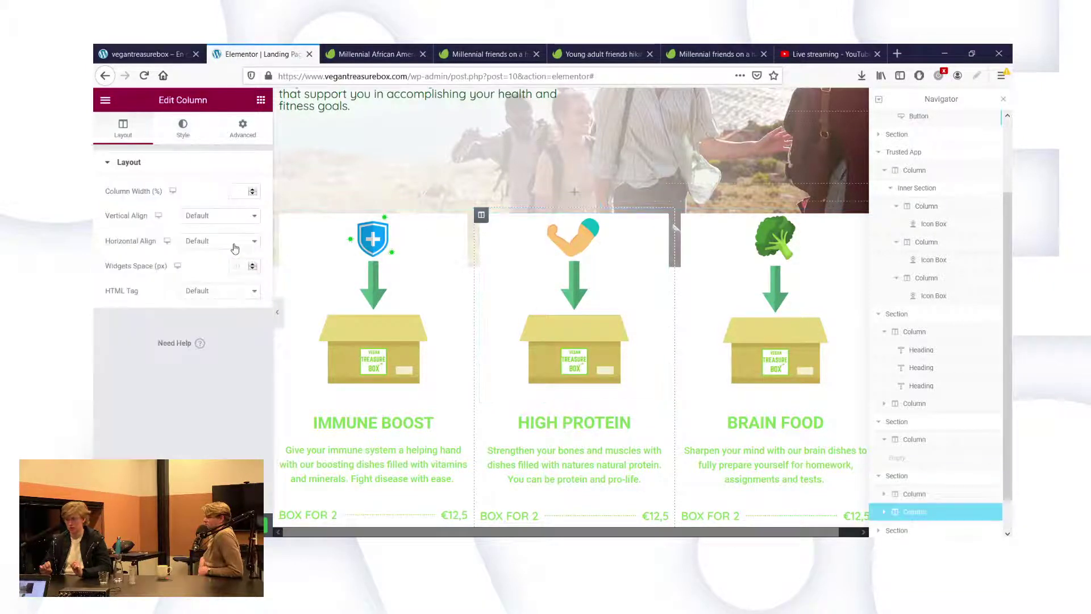
click(190, 126)
click(221, 216)
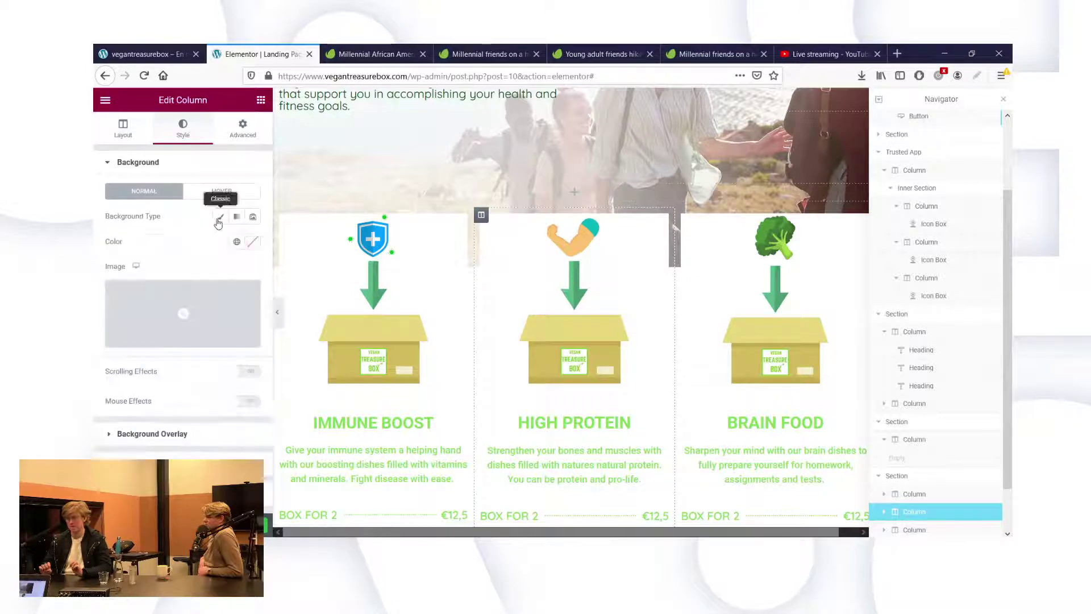
click(248, 242)
click(155, 312)
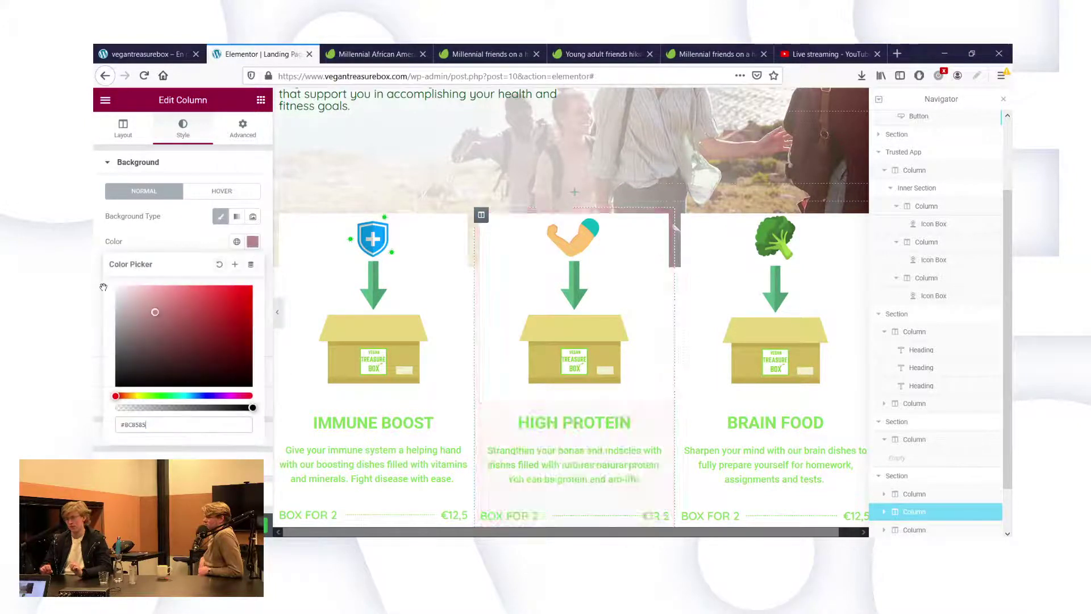
drag(104, 287, 95, 271)
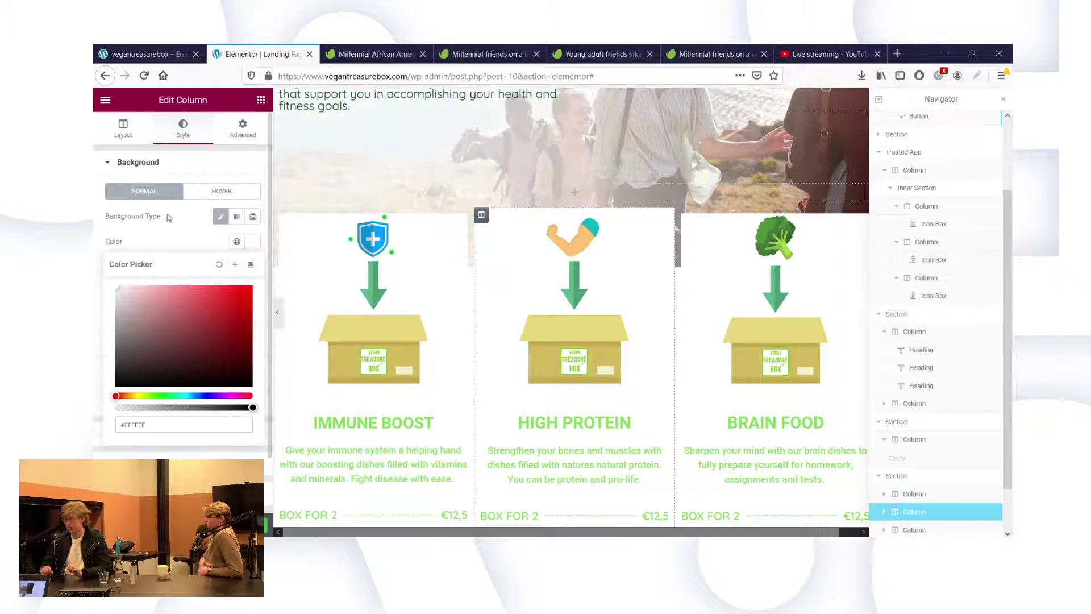
click(181, 238)
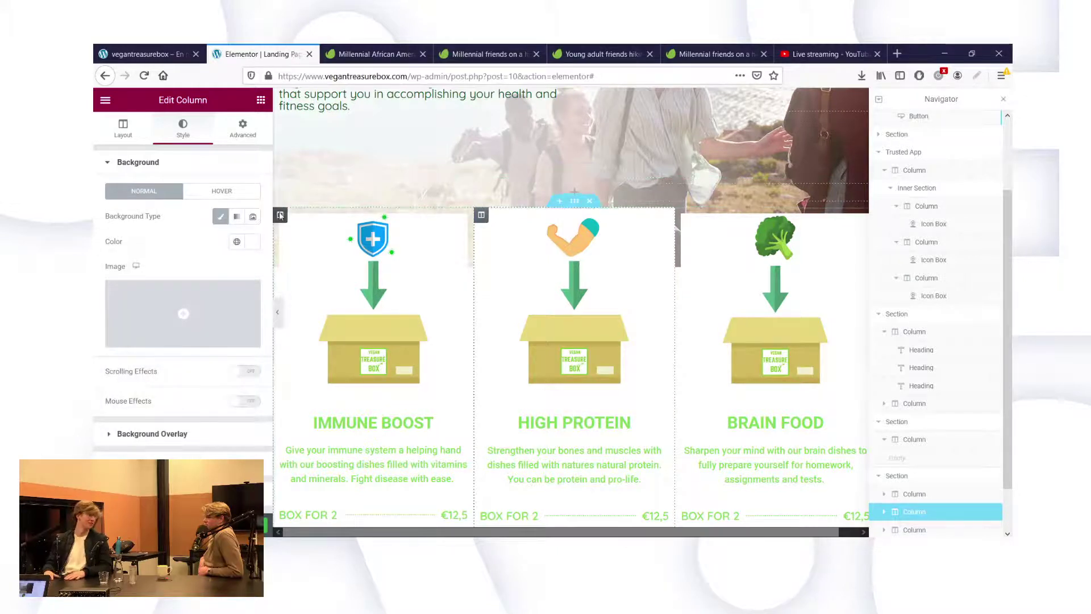
Give the Immune Boost and Brain Food columns classic white #FFFFFF backgrounds.
click(280, 216)
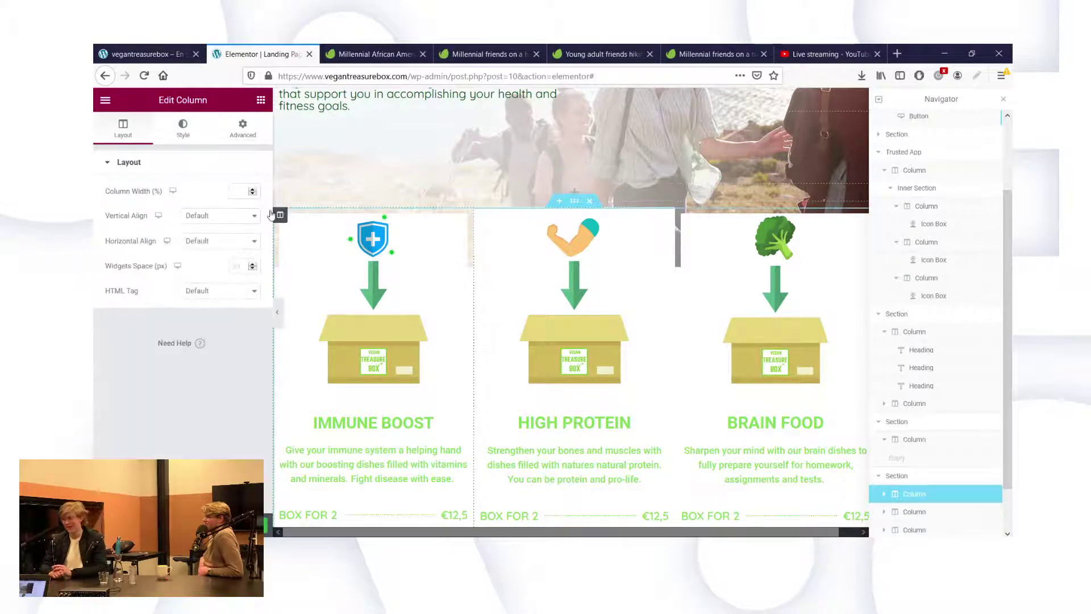
click(182, 128)
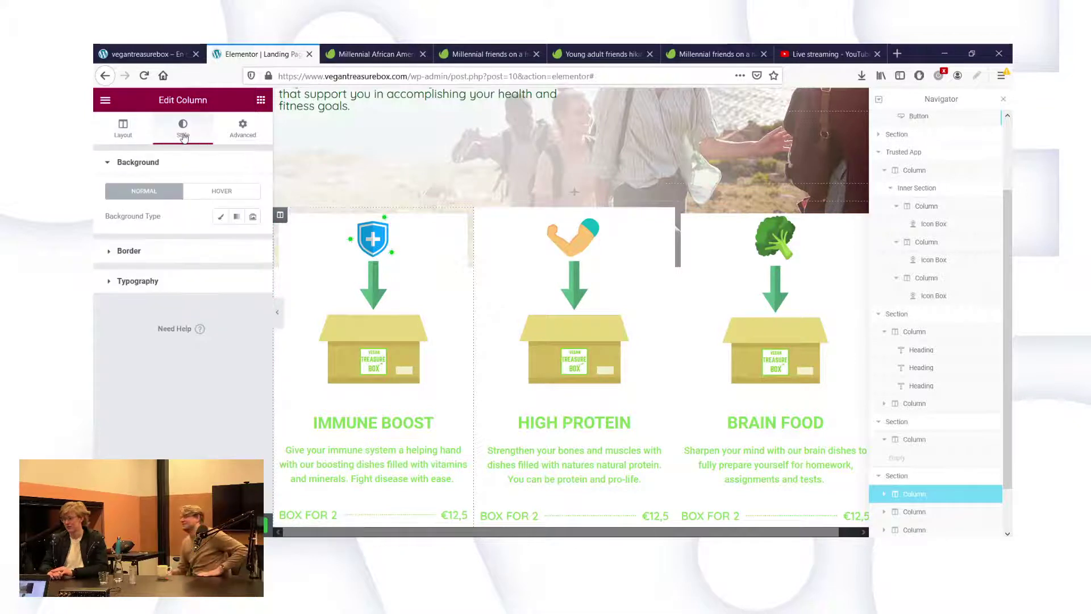
click(222, 217)
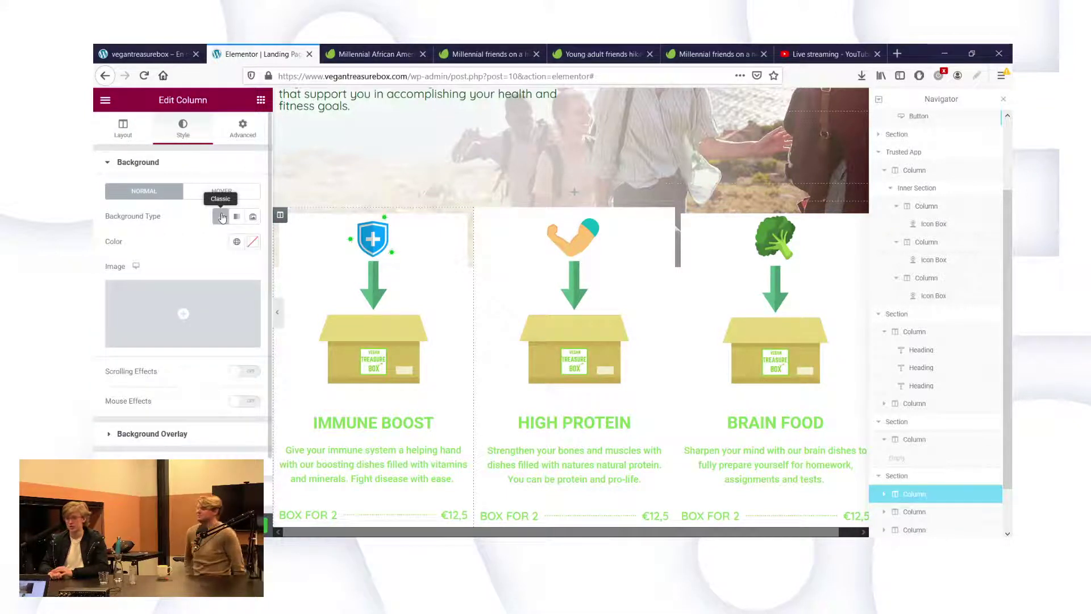
click(253, 242)
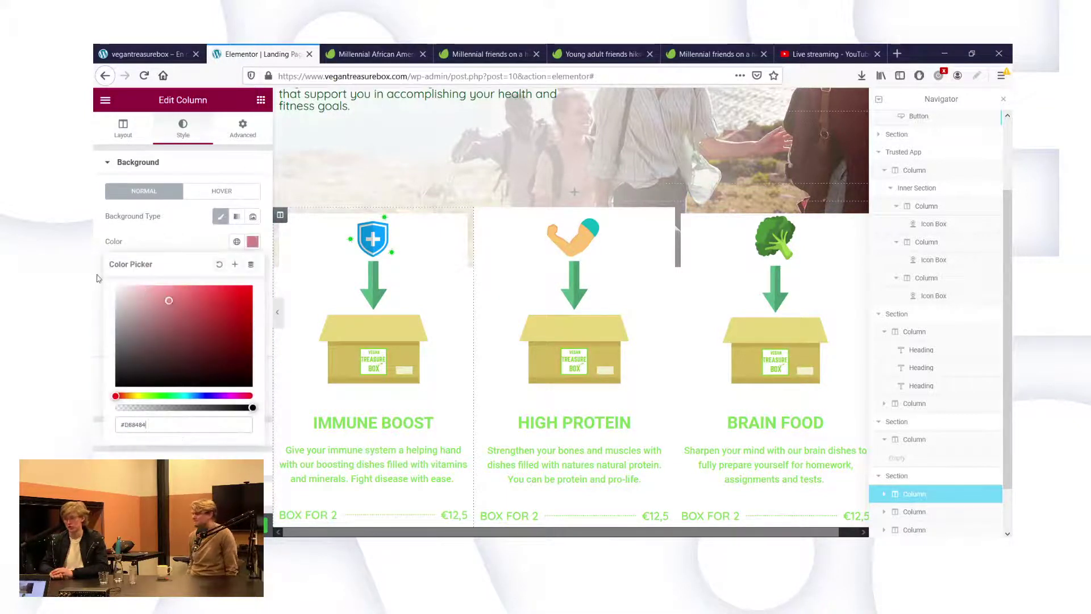
click(93, 275)
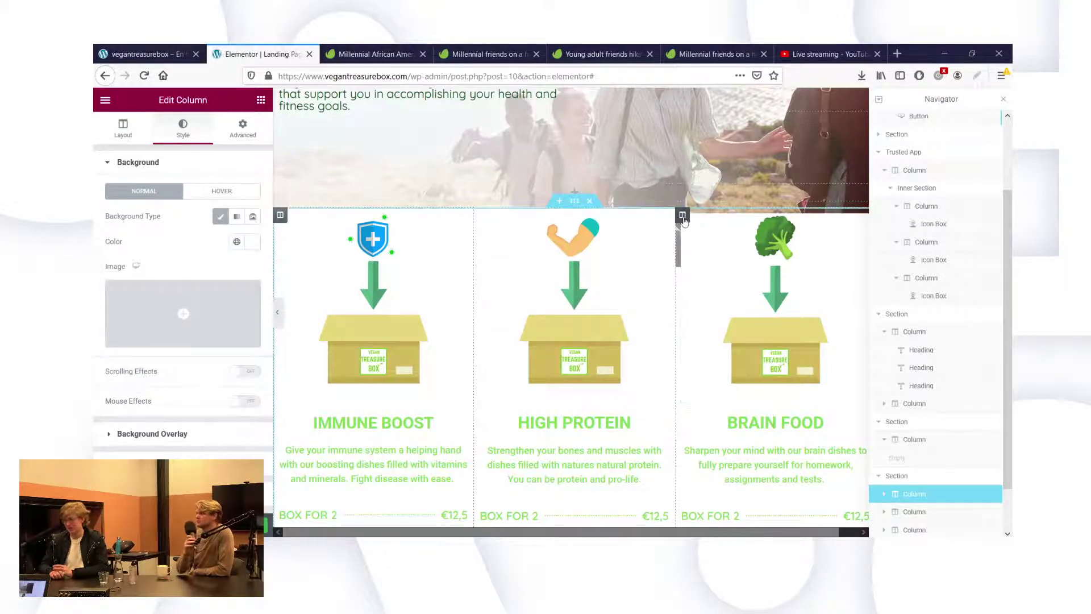
click(683, 216)
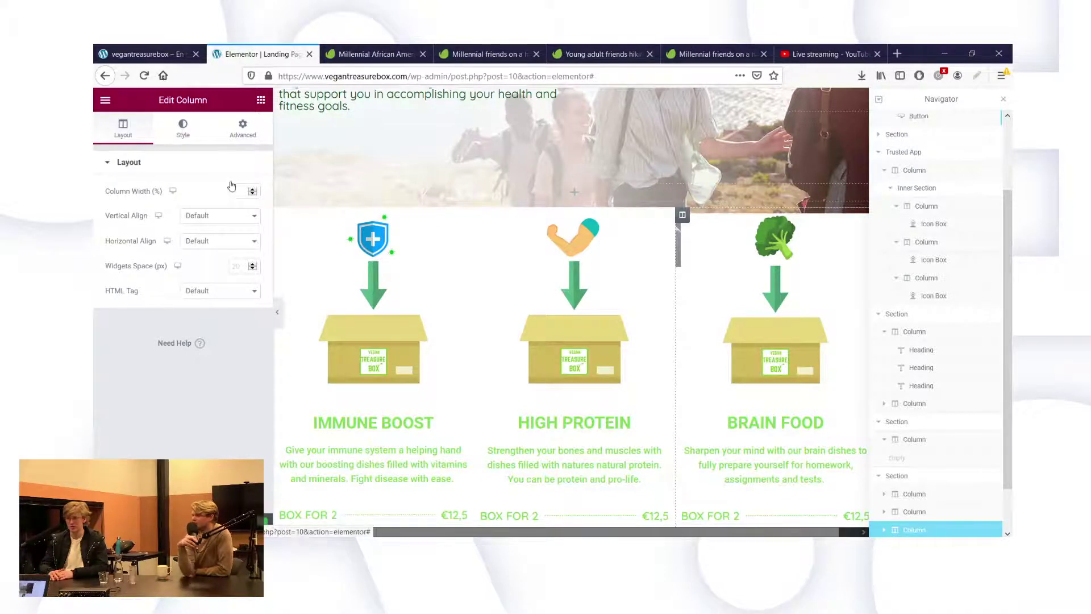
click(186, 136)
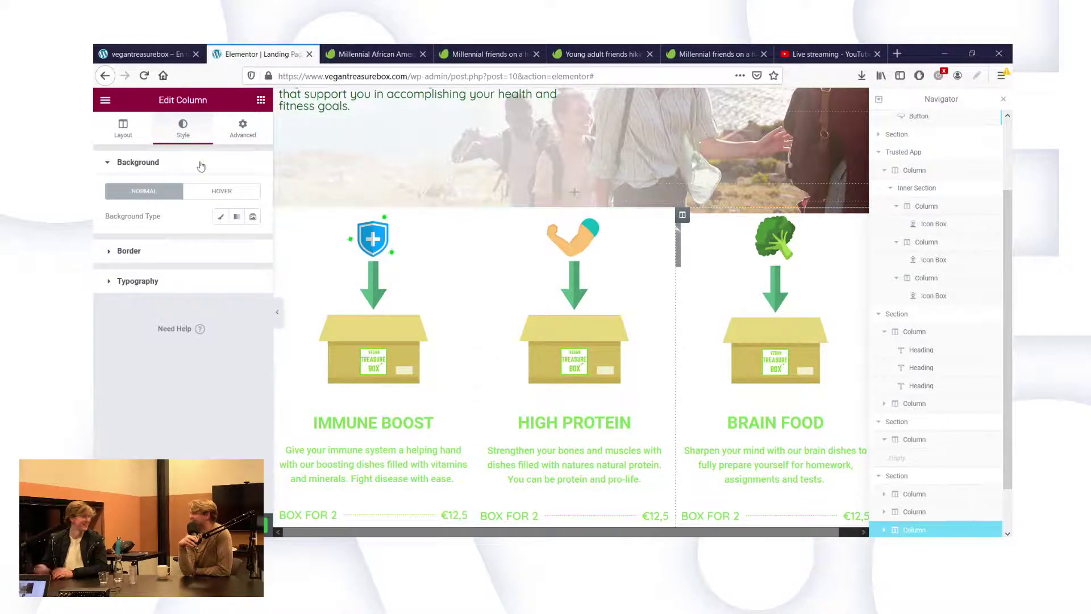
click(221, 216)
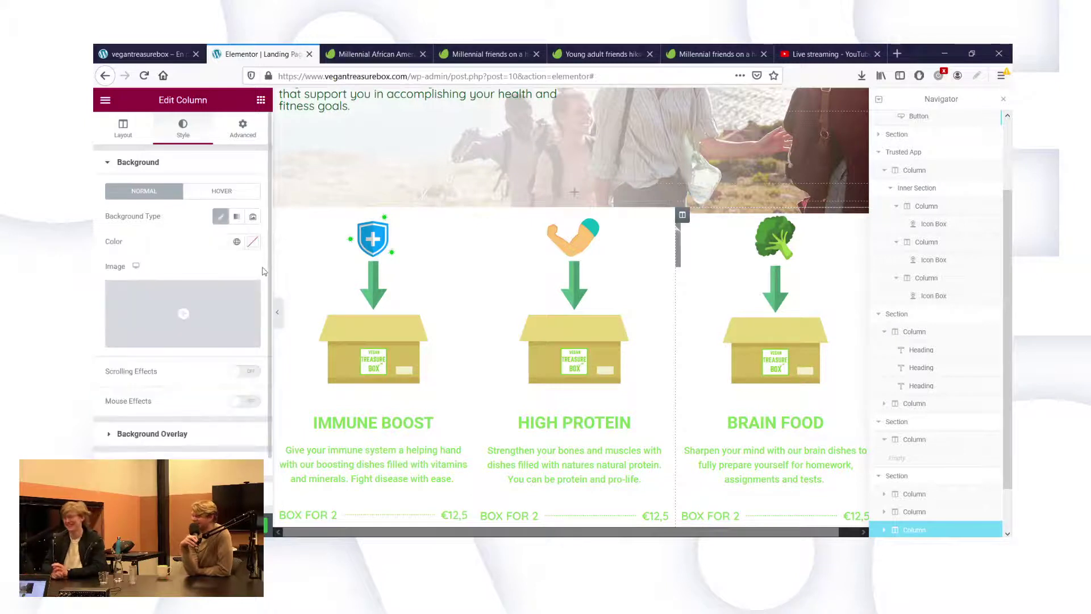
click(253, 243)
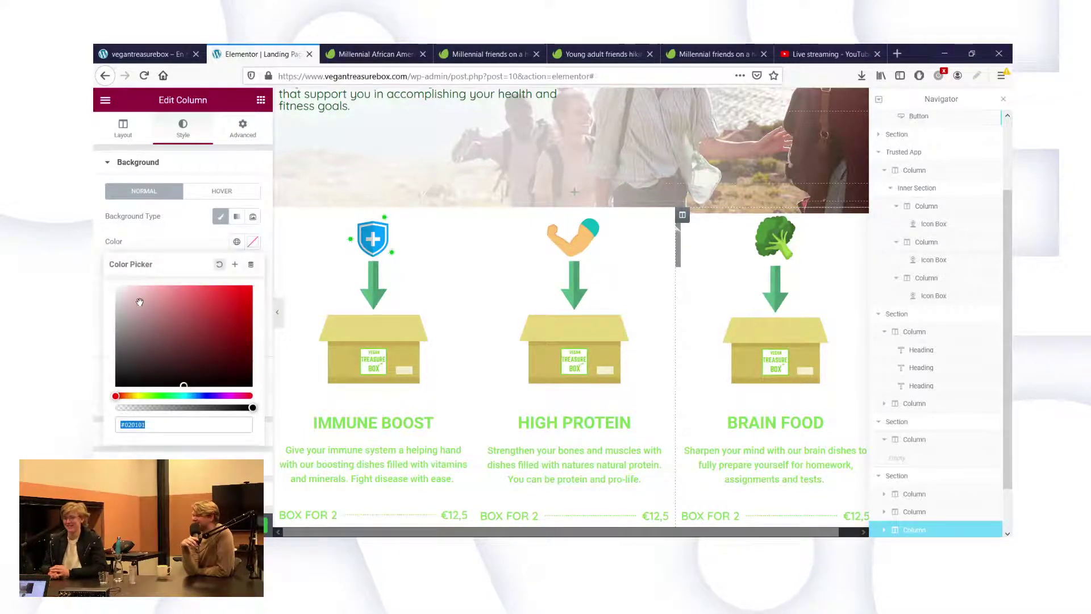
drag(140, 302, 95, 274)
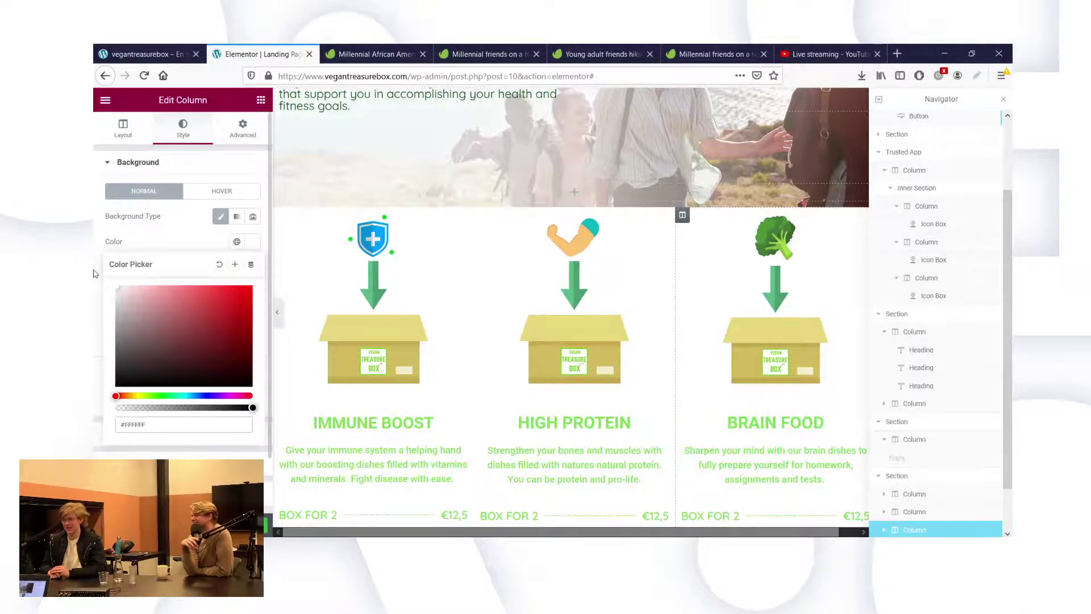
click(213, 202)
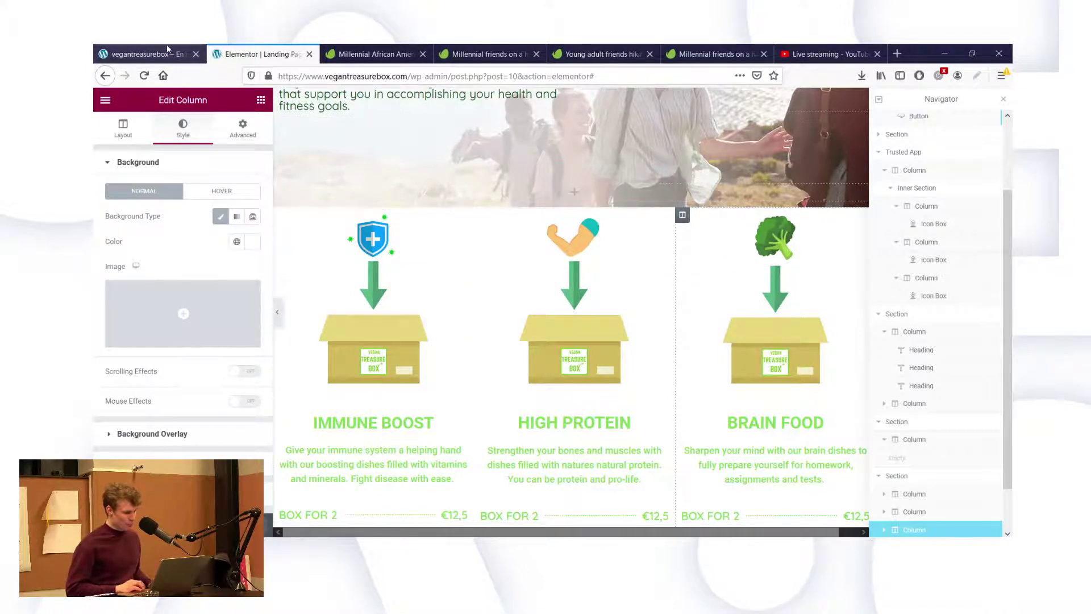
click(149, 53)
click(158, 100)
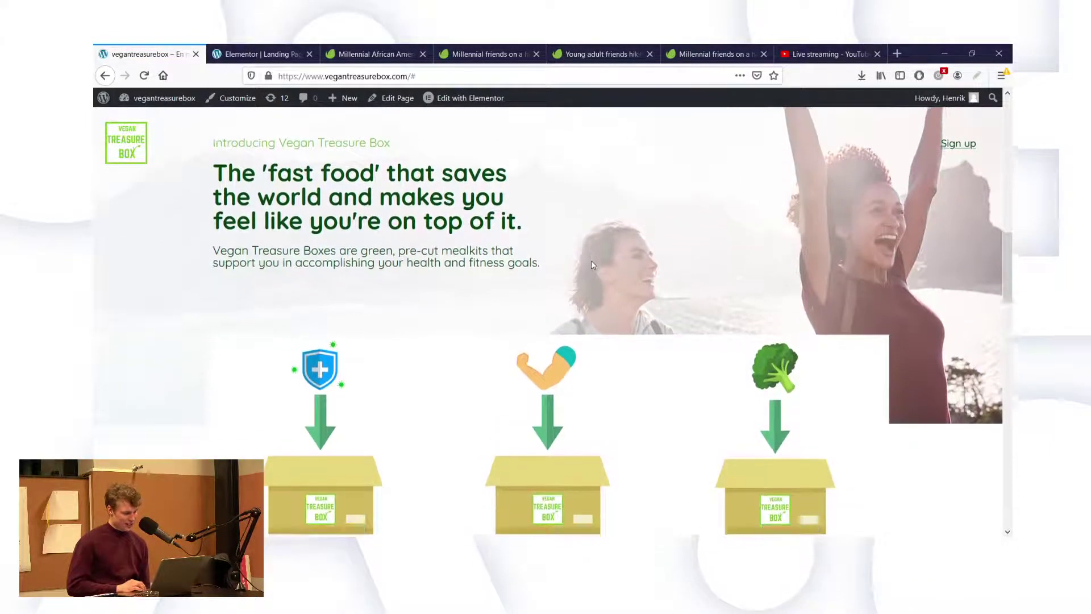
scroll(591, 265, down, 3)
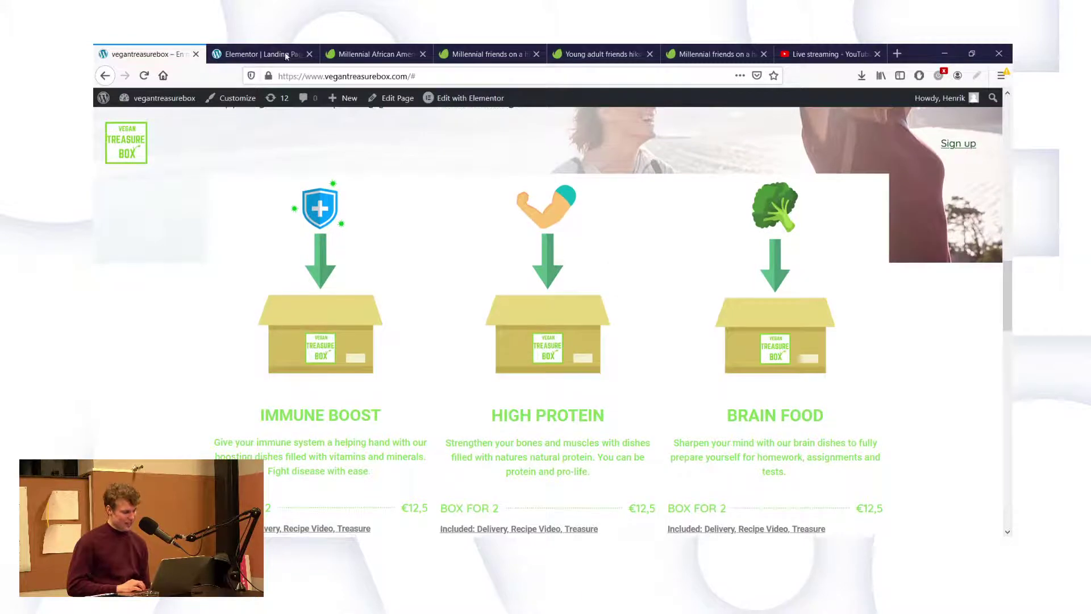
click(286, 55)
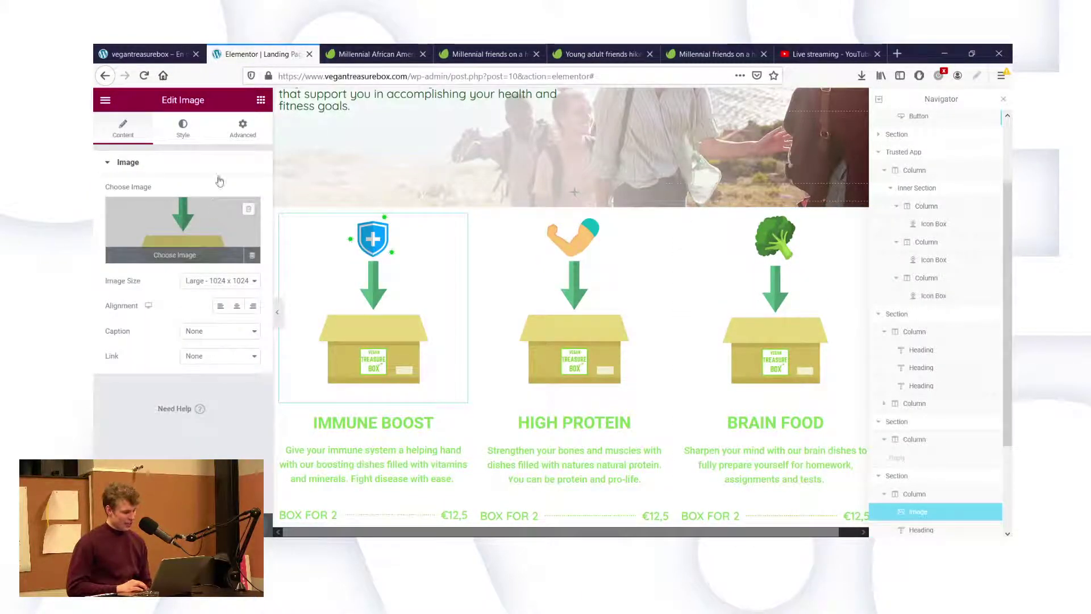
Set the Immune Boost, High Protein and Brain Food image widths to 50%.
click(241, 124)
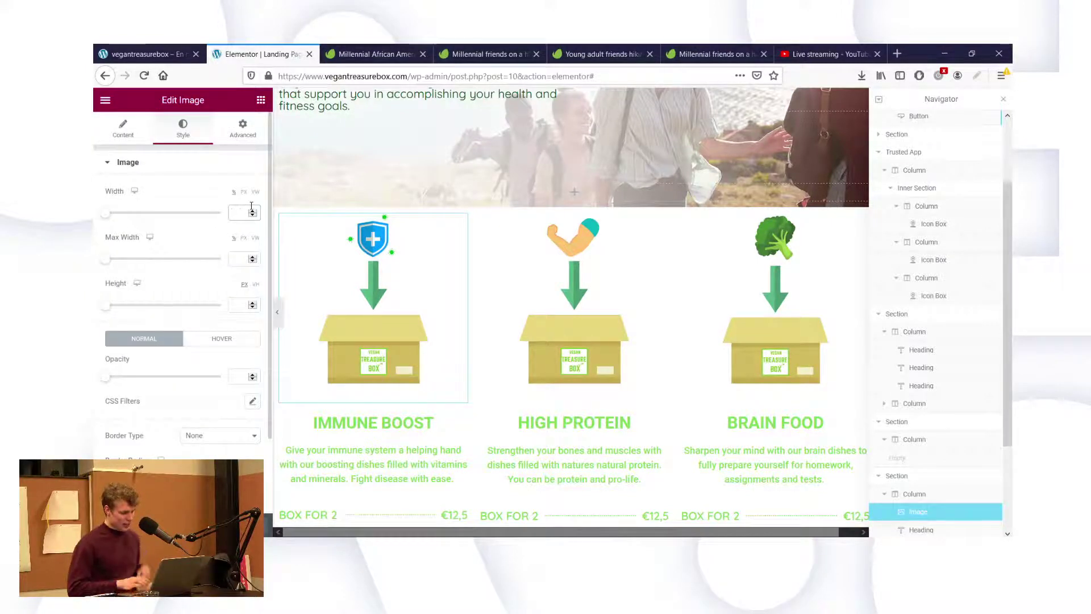
text(50)
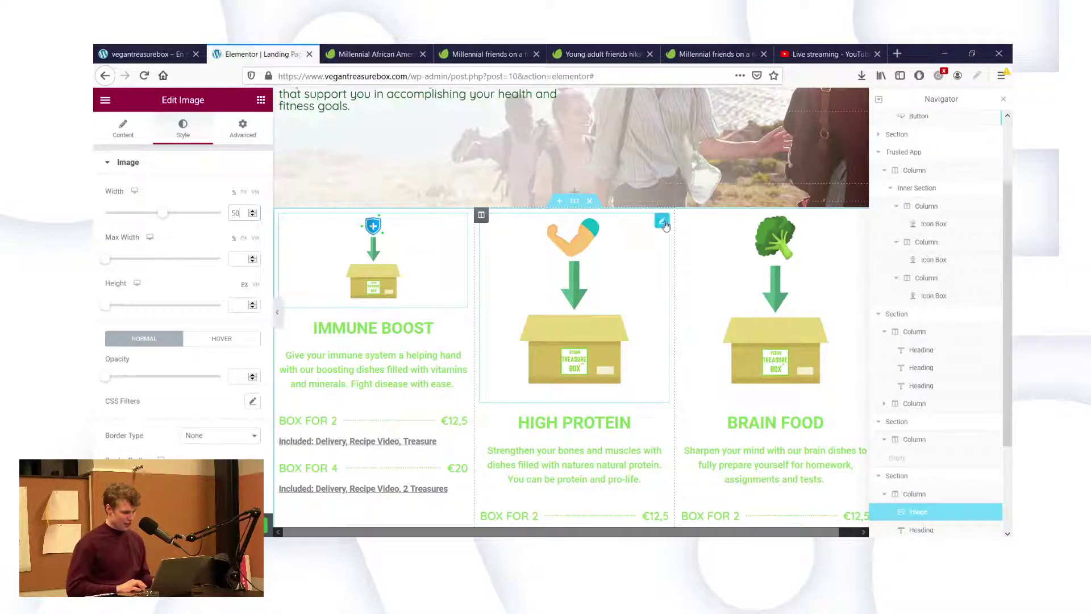
click(574, 285)
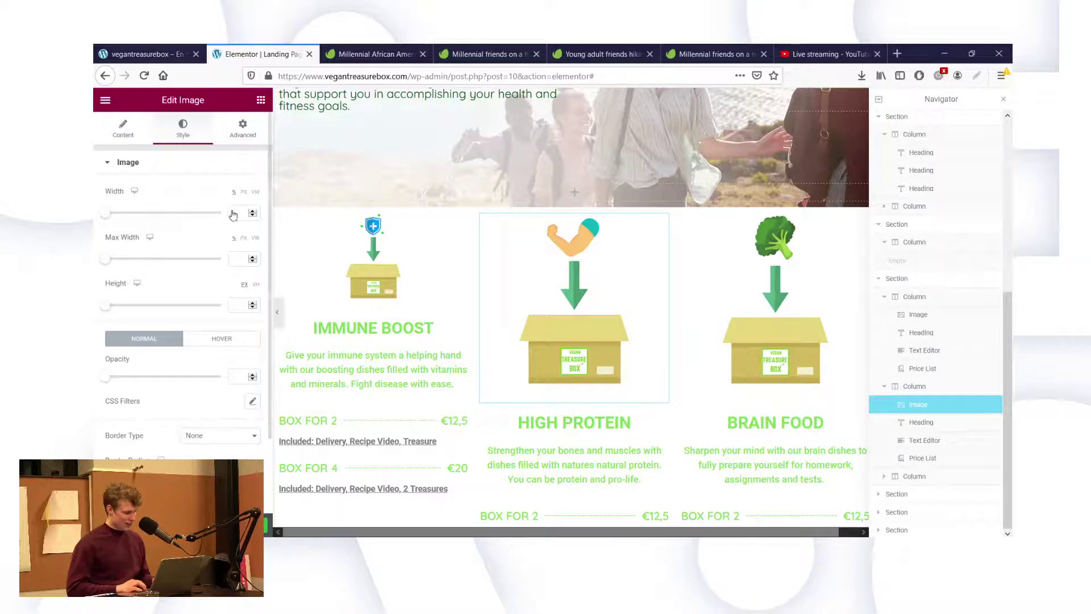
text(50)
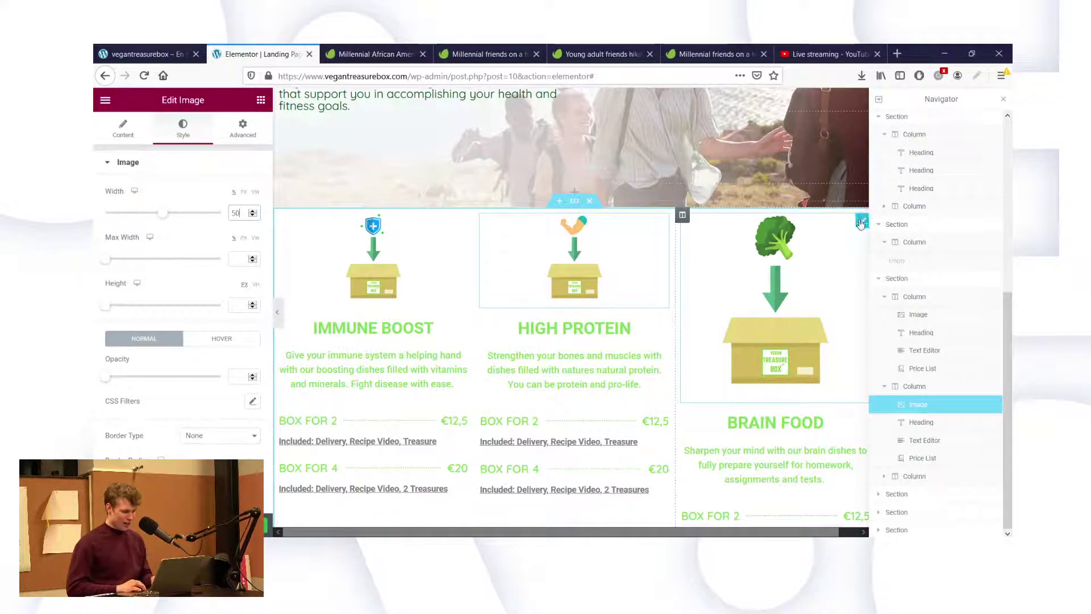
click(380, 237)
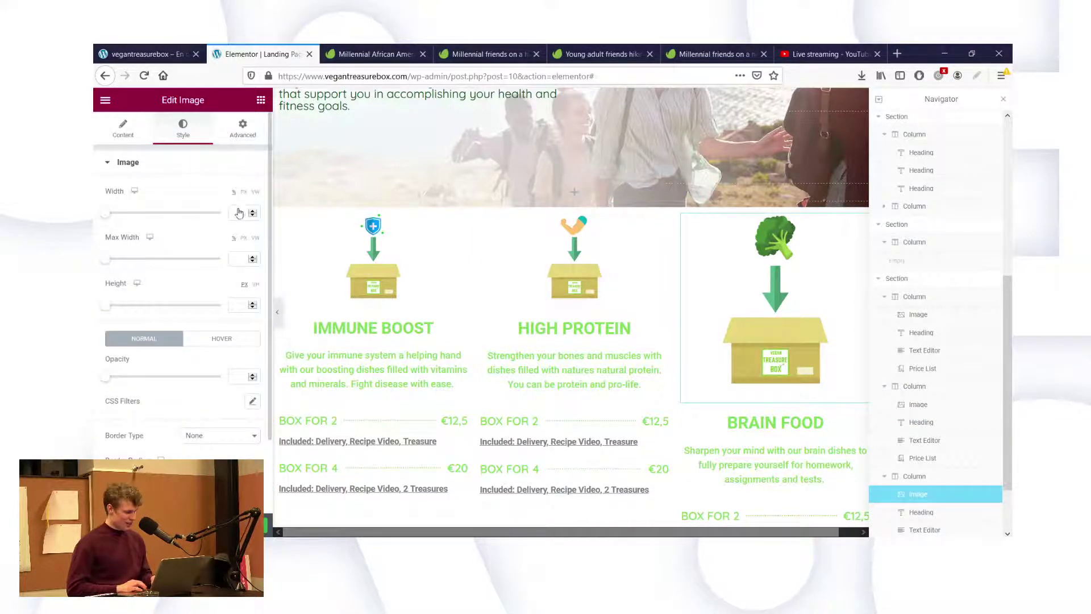
click(237, 213)
text(50)
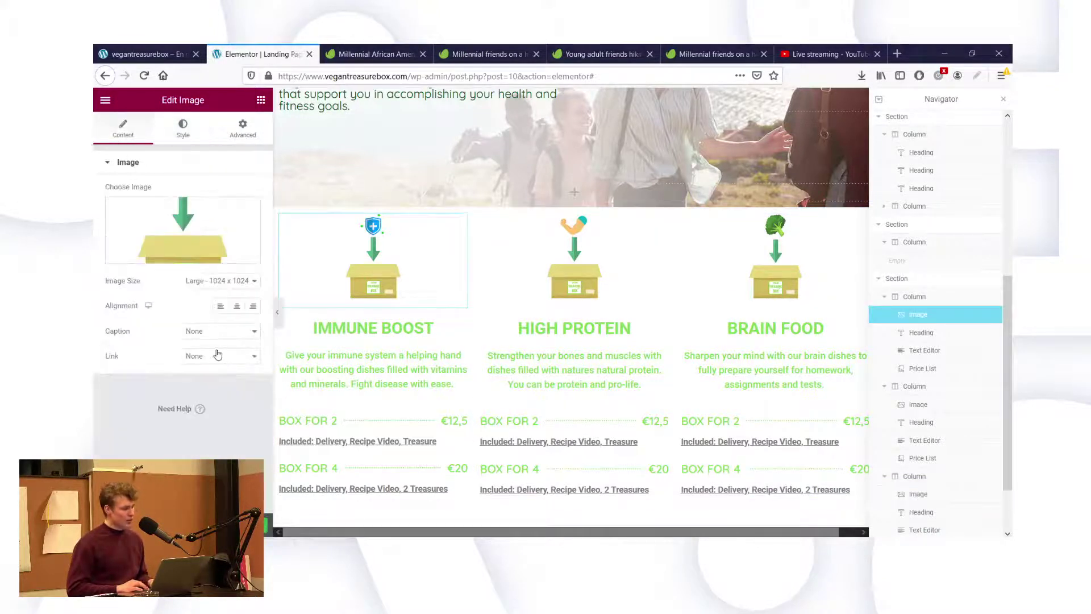
Align all three box images to the left.
click(224, 309)
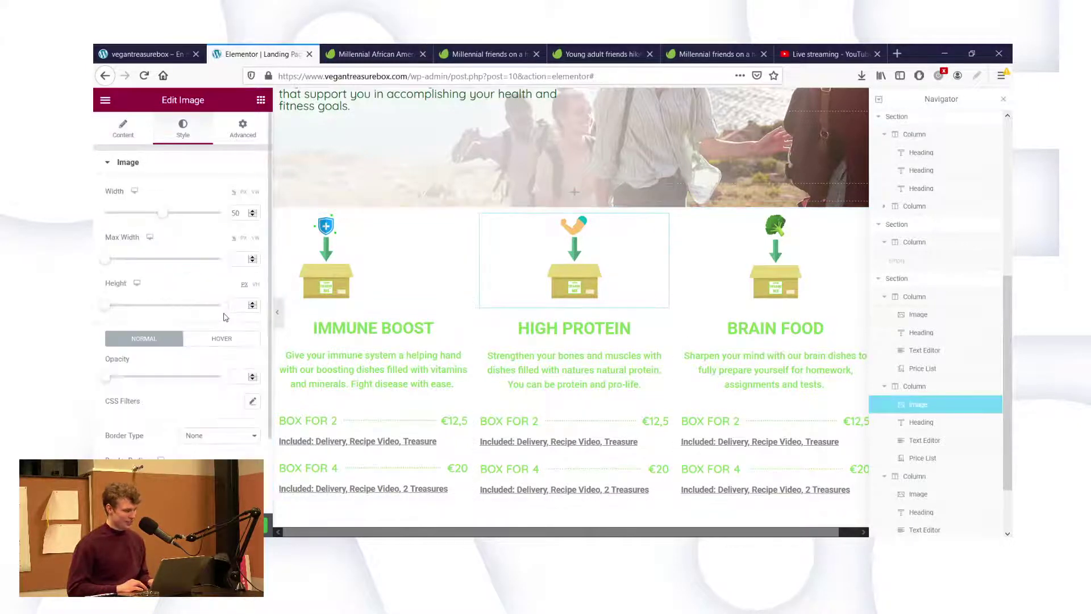
click(124, 129)
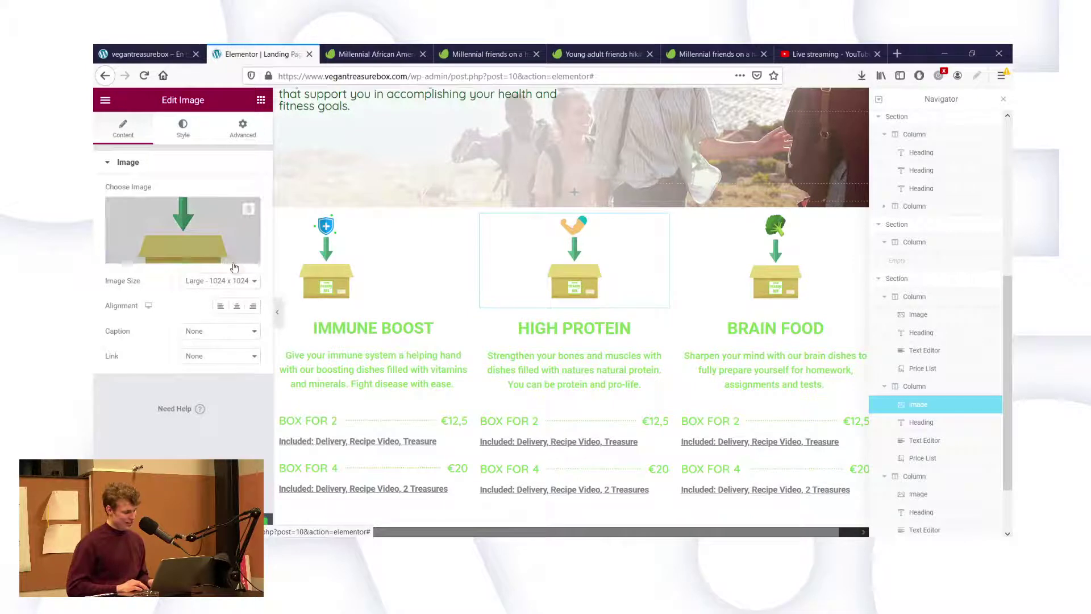
click(220, 307)
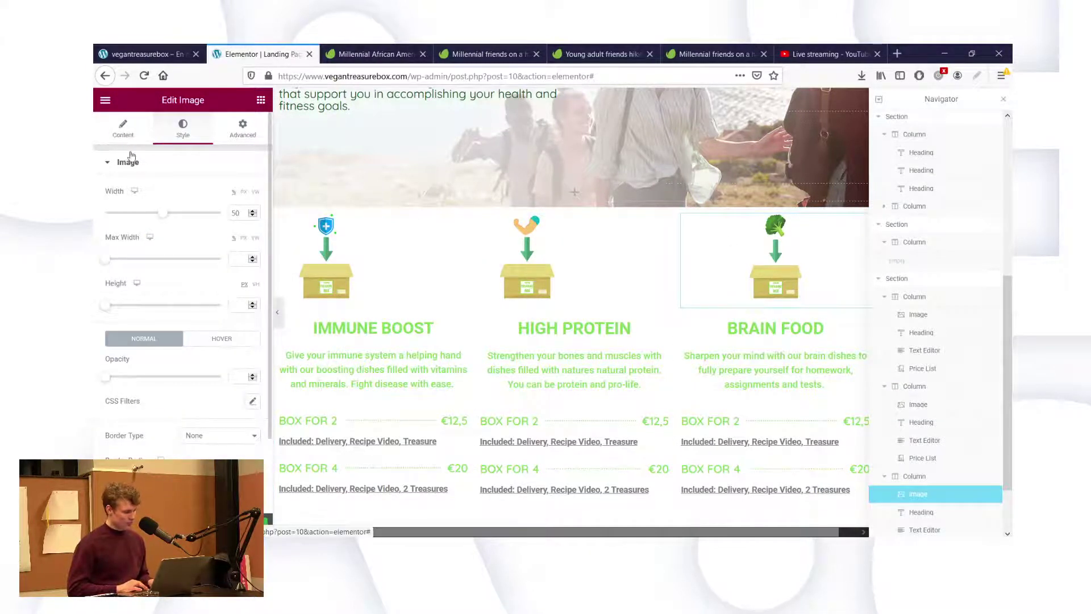
click(125, 130)
click(218, 306)
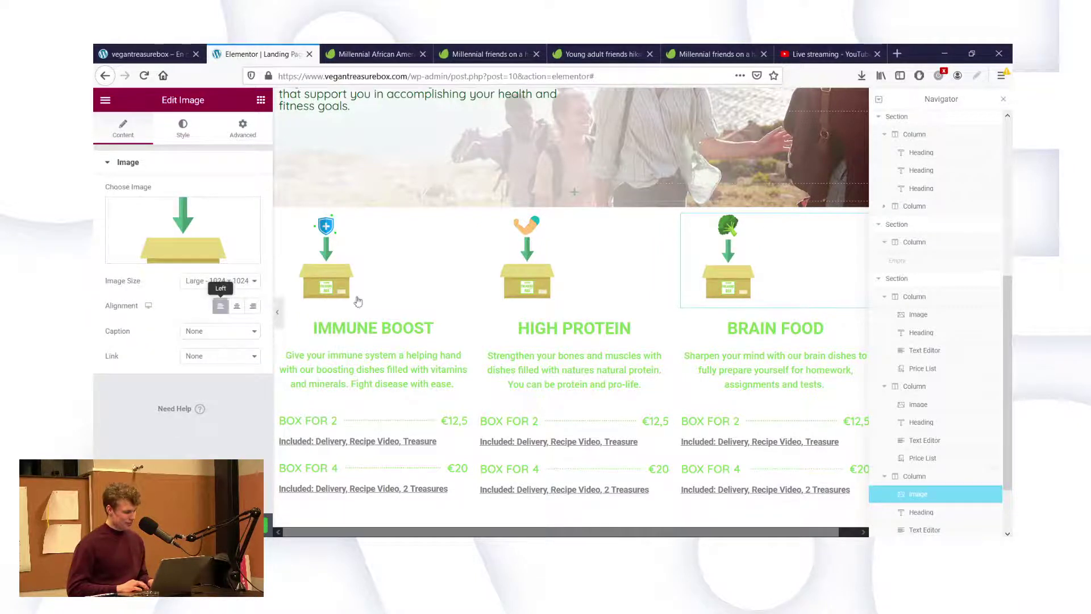
click(346, 327)
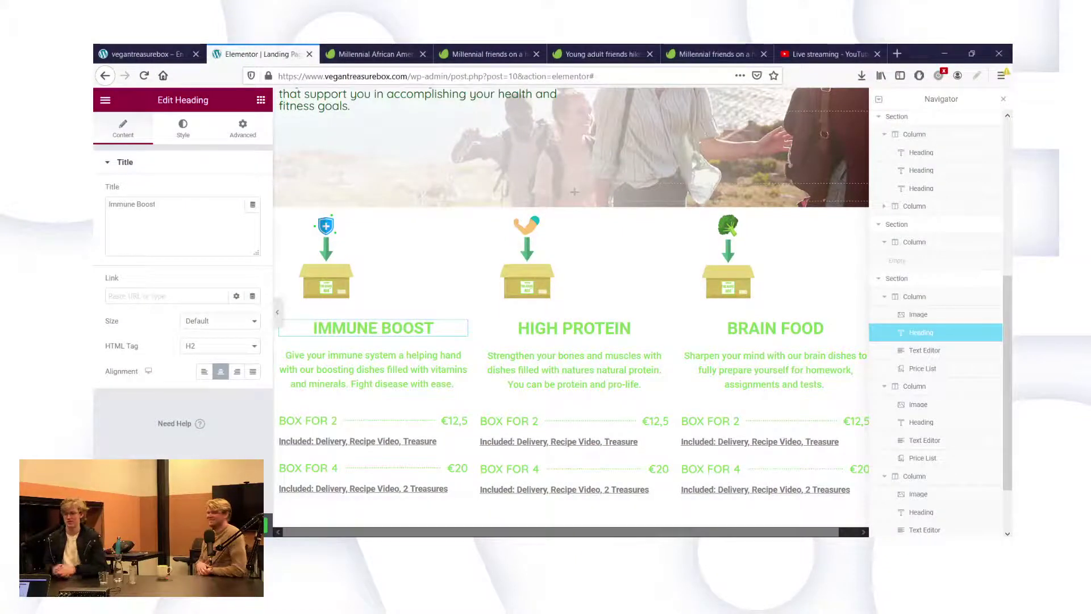
Left-align the IMMUNE BOOST, HIGH PROTEIN and BRAIN FOOD headings.
click(202, 372)
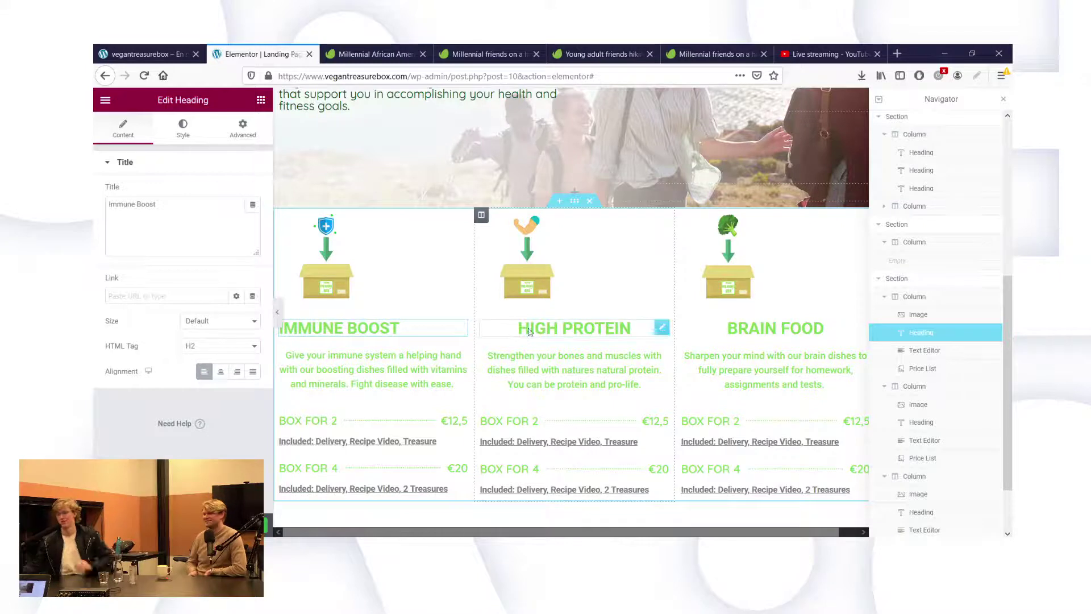
click(663, 328)
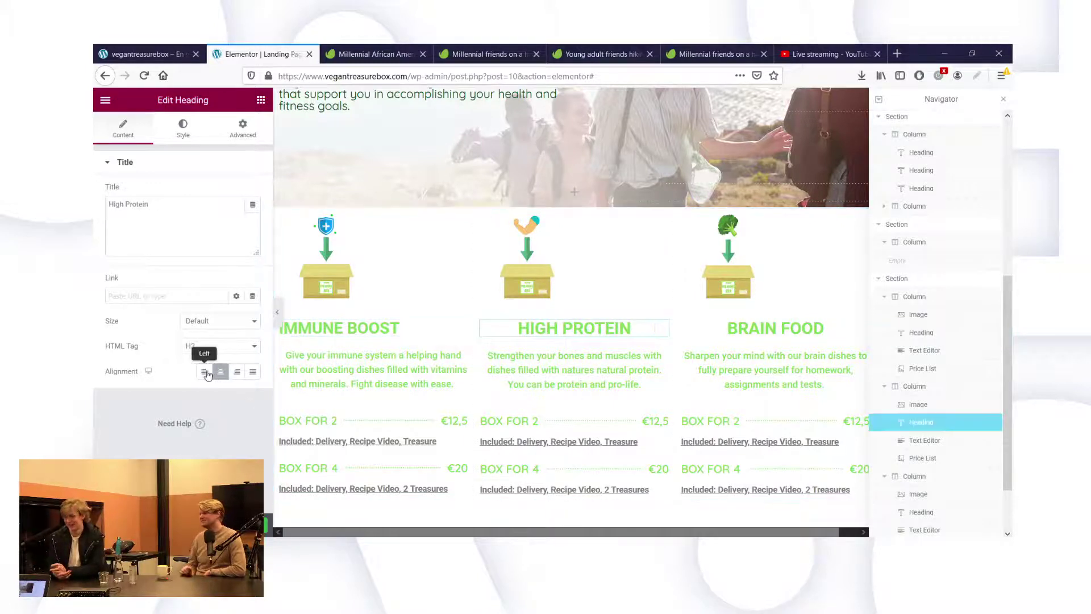
click(204, 371)
mouse_move(861, 328)
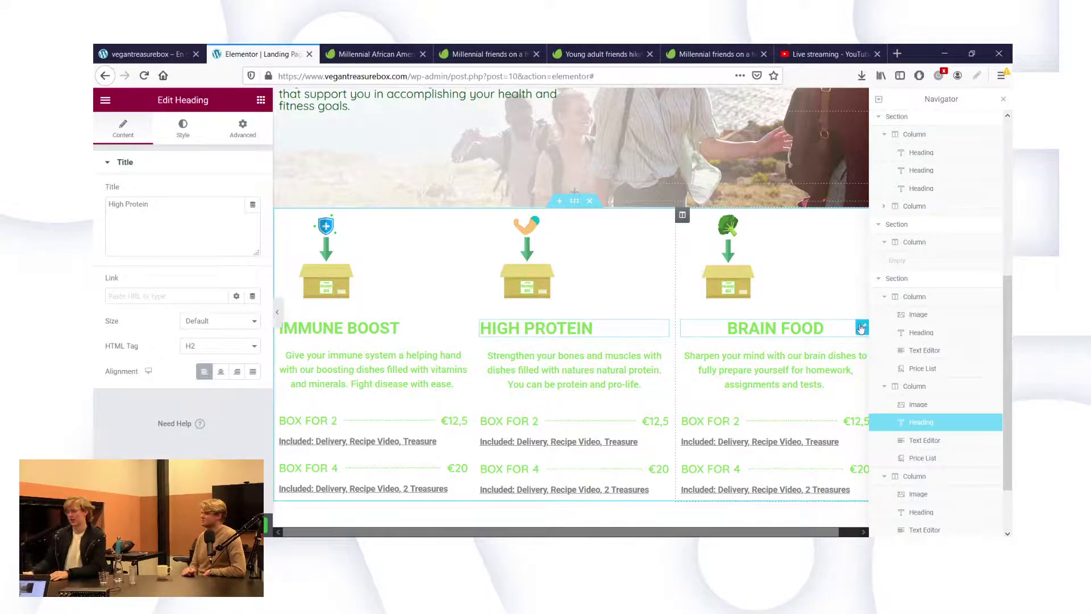
click(204, 371)
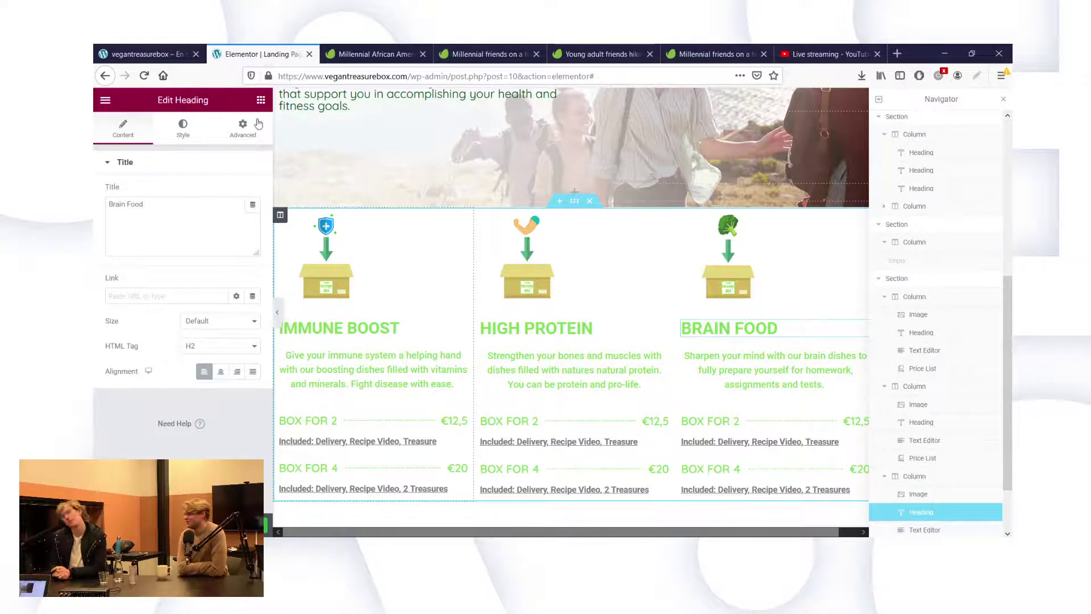
key(ctrl+z)
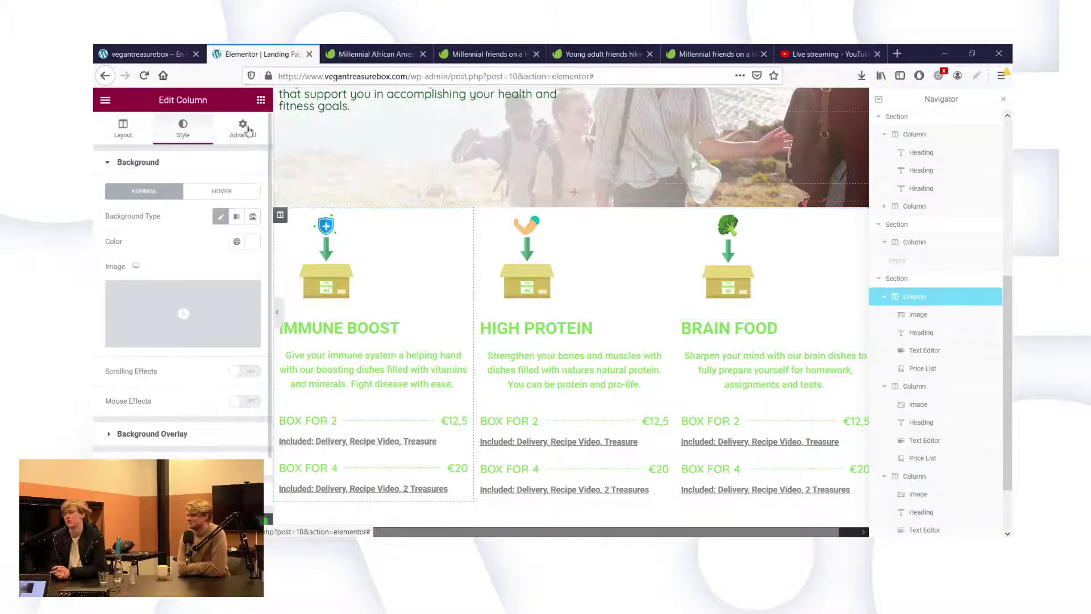
Give the Immune Boost, High Protein and Brain Food columns linked padding of 50.
click(244, 130)
click(153, 270)
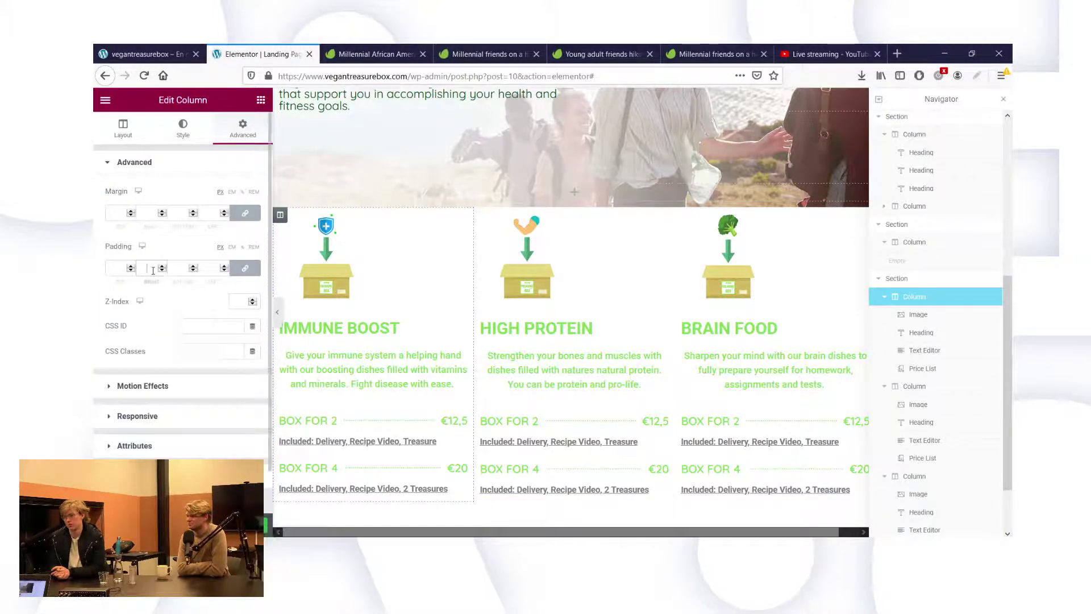
text(50)
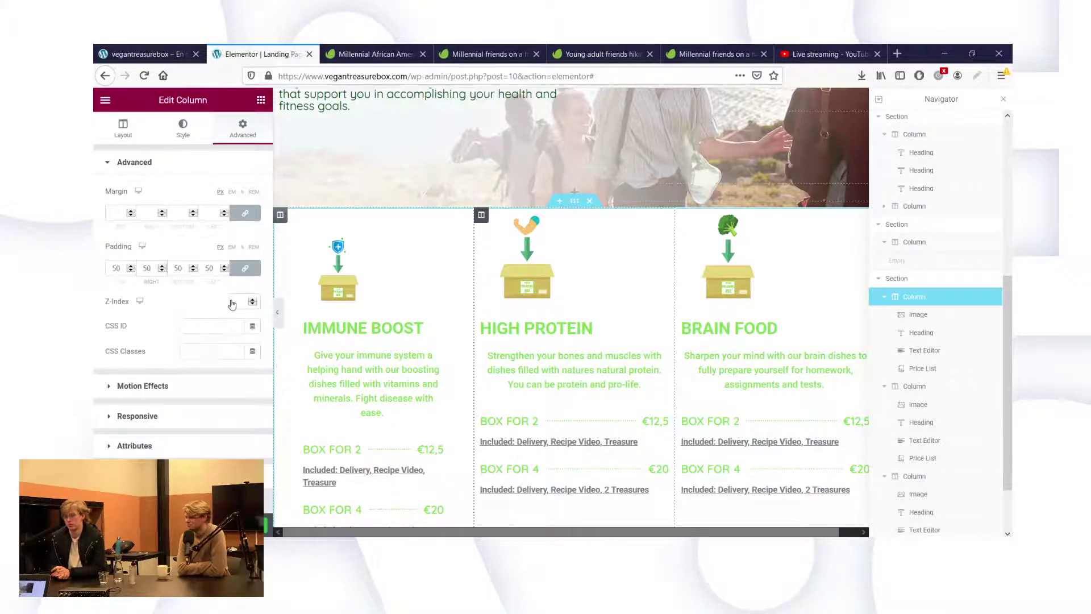
click(481, 215)
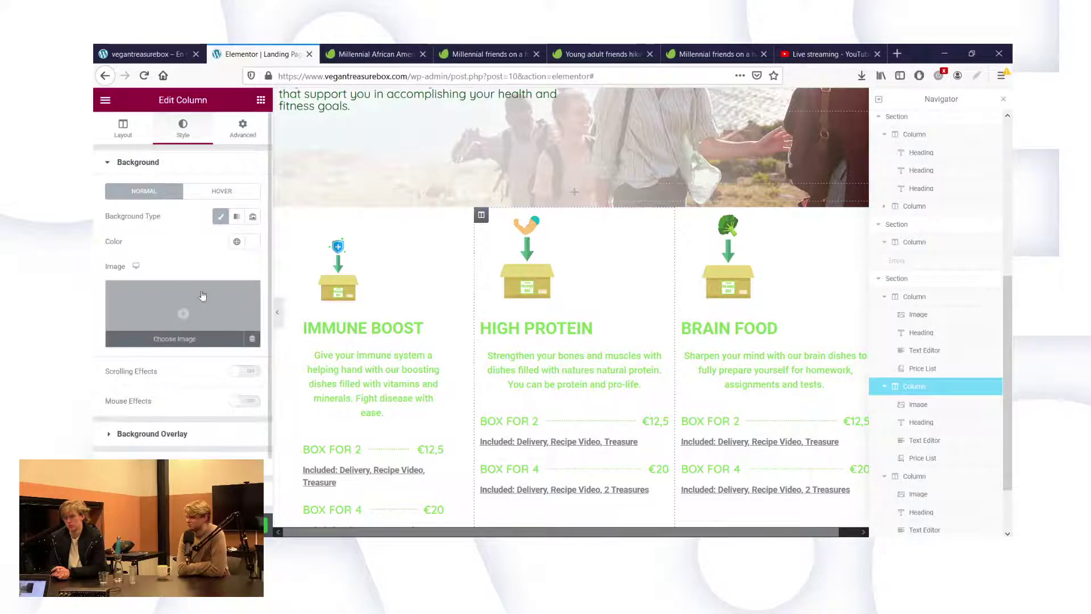
click(241, 126)
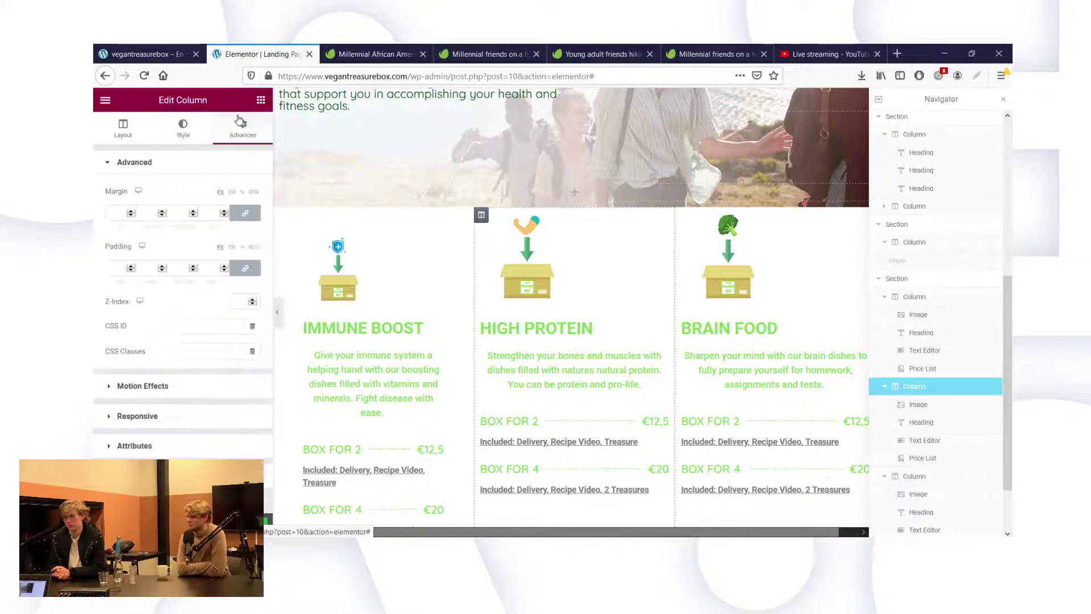
click(174, 266)
text(50)
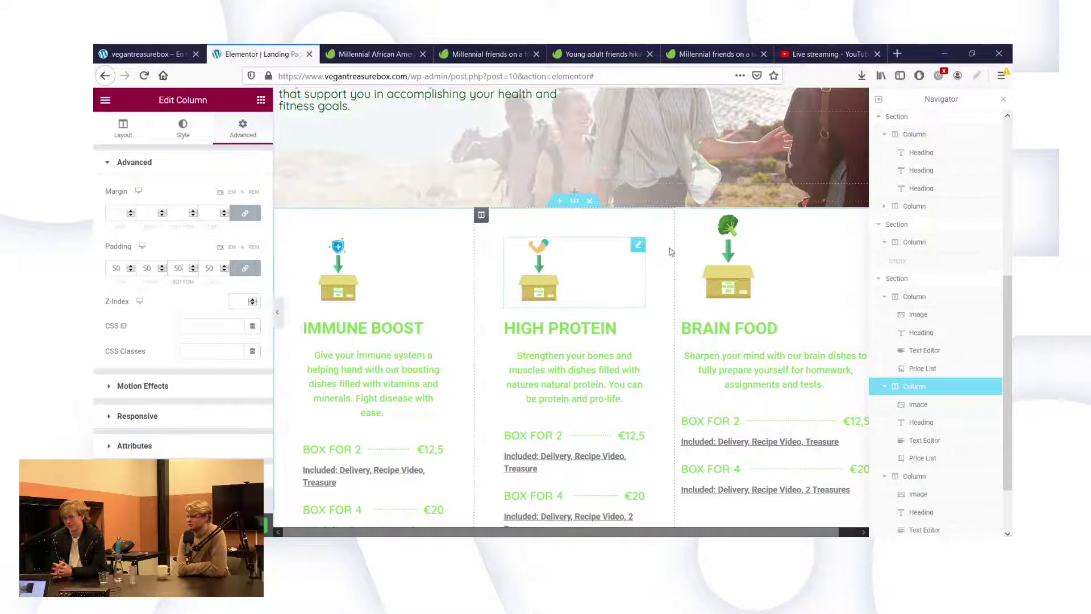
mouse_move(682, 223)
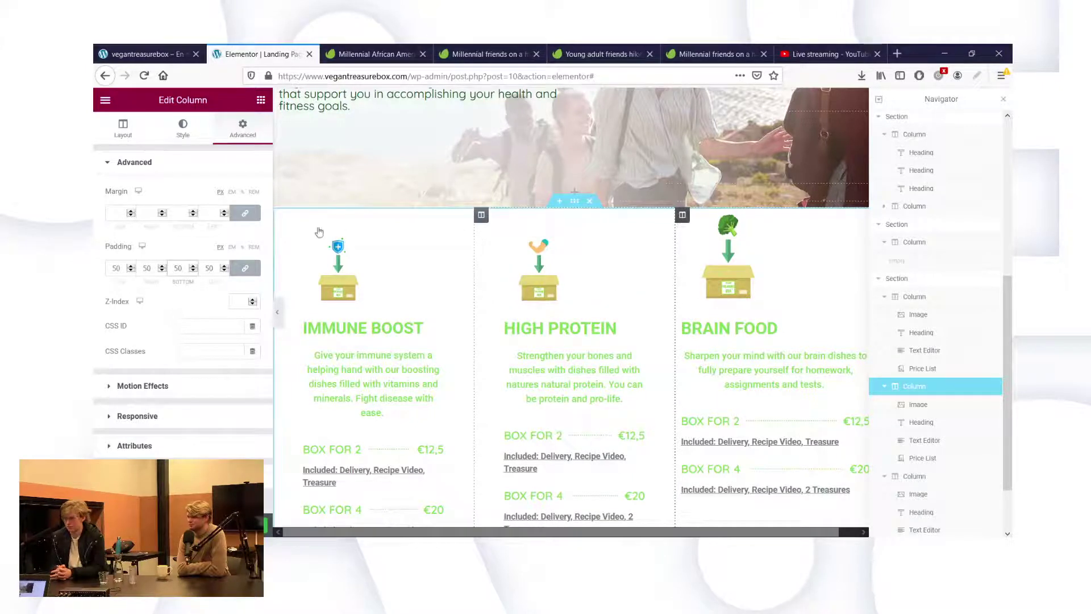
click(187, 134)
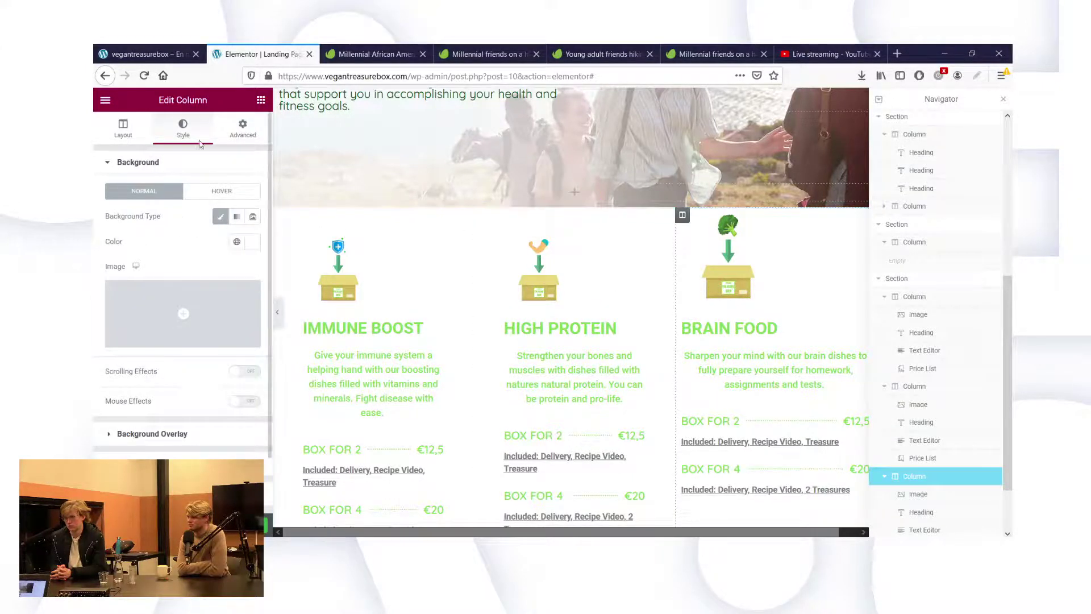
click(243, 128)
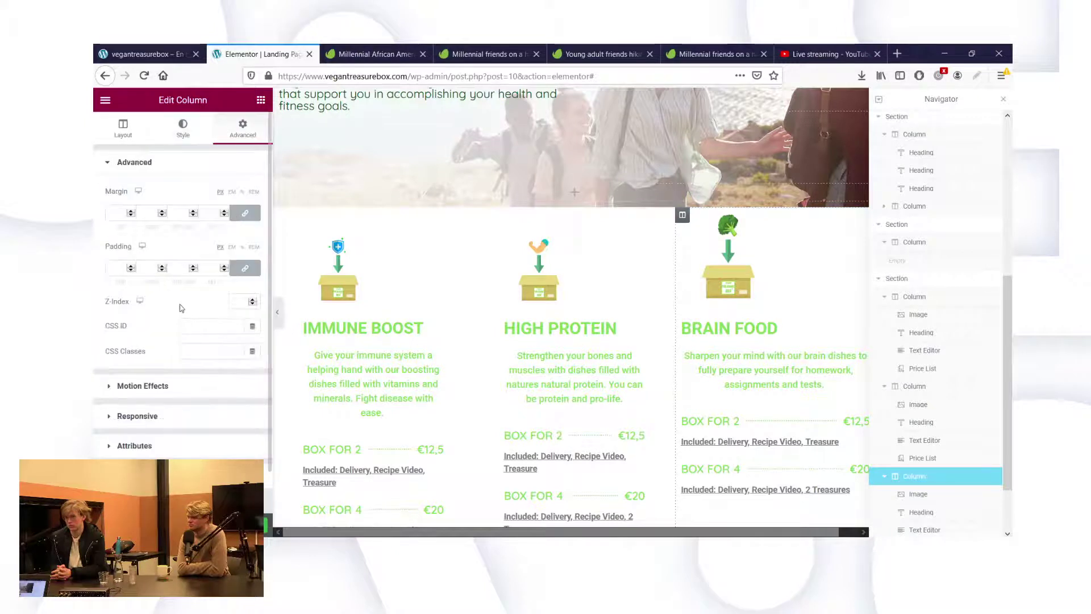
click(176, 270)
text(50)
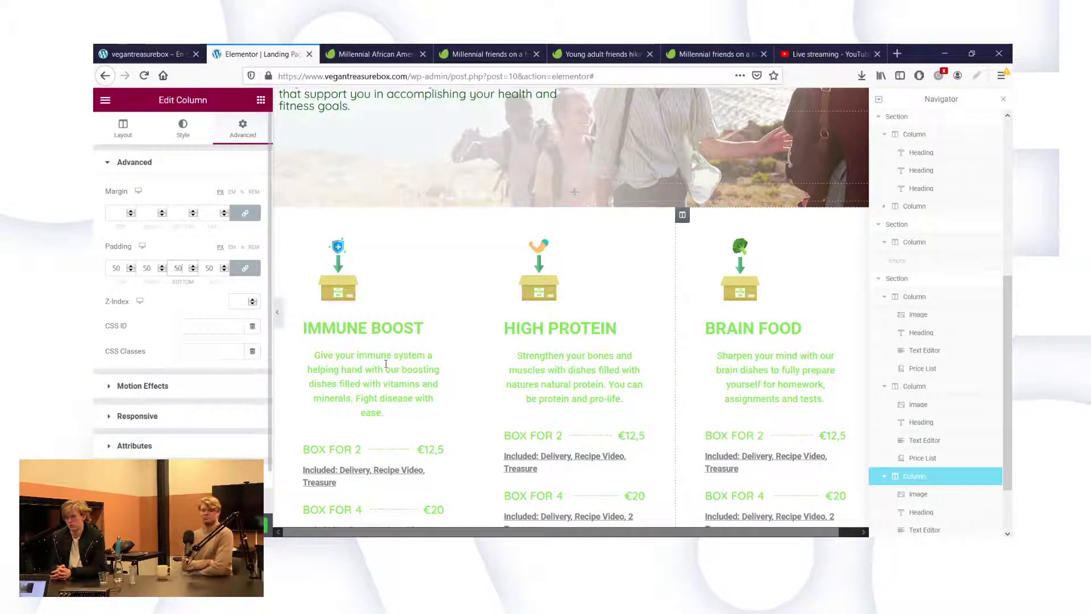
click(342, 334)
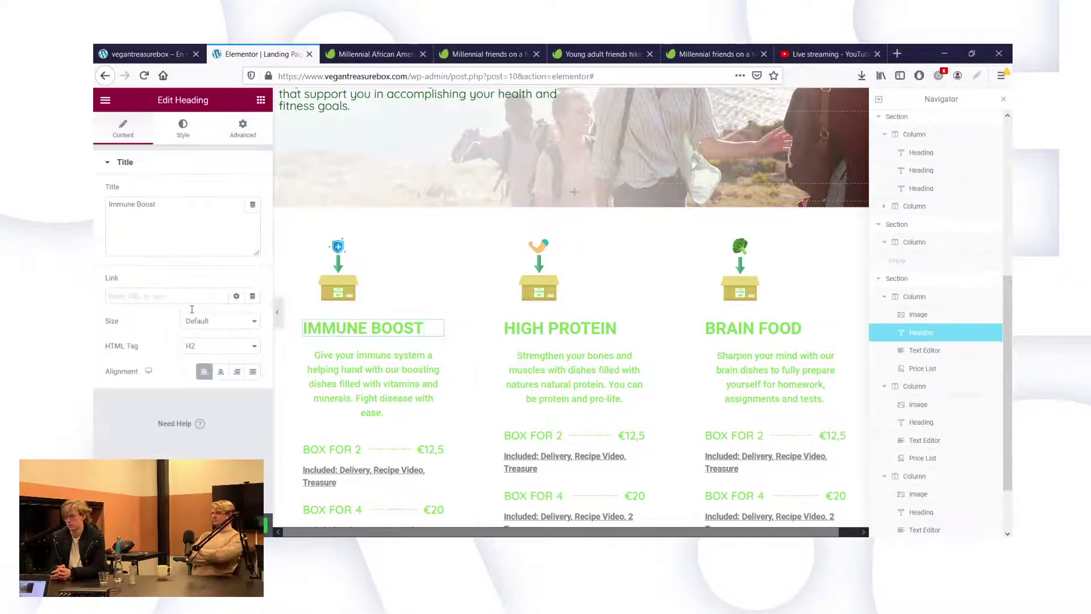
Switch the Immune Boost heading from uppercase to default case in Quicksand, weight 800.
click(180, 132)
click(253, 217)
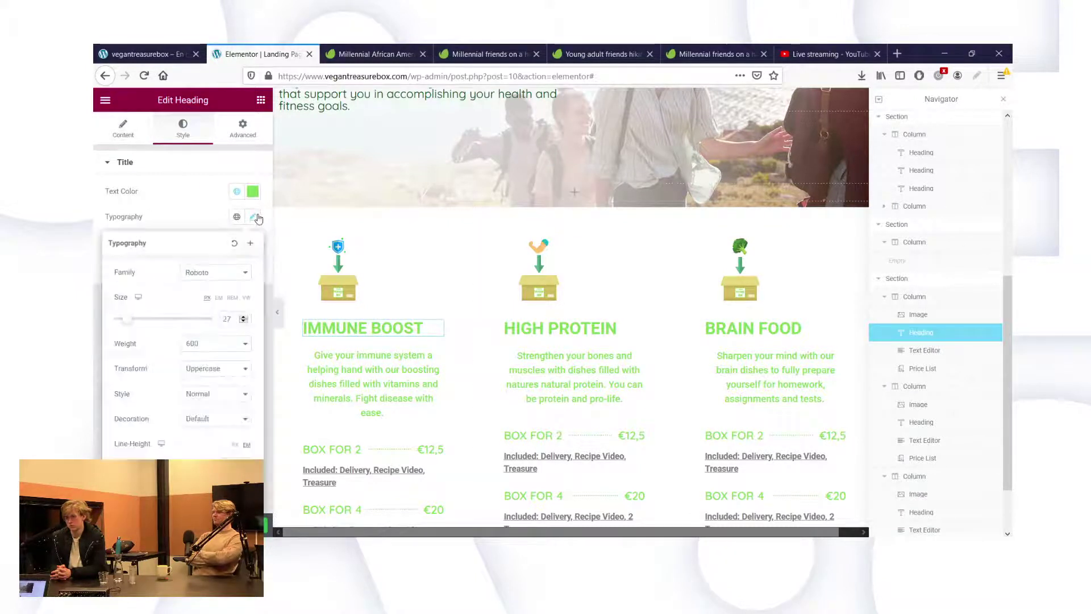
click(190, 370)
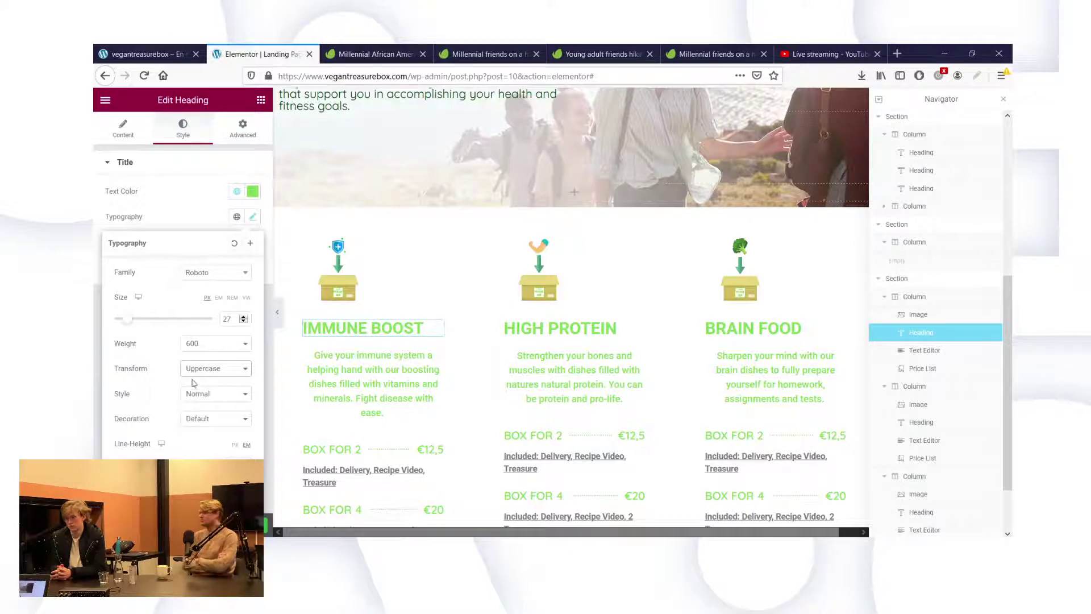
click(196, 385)
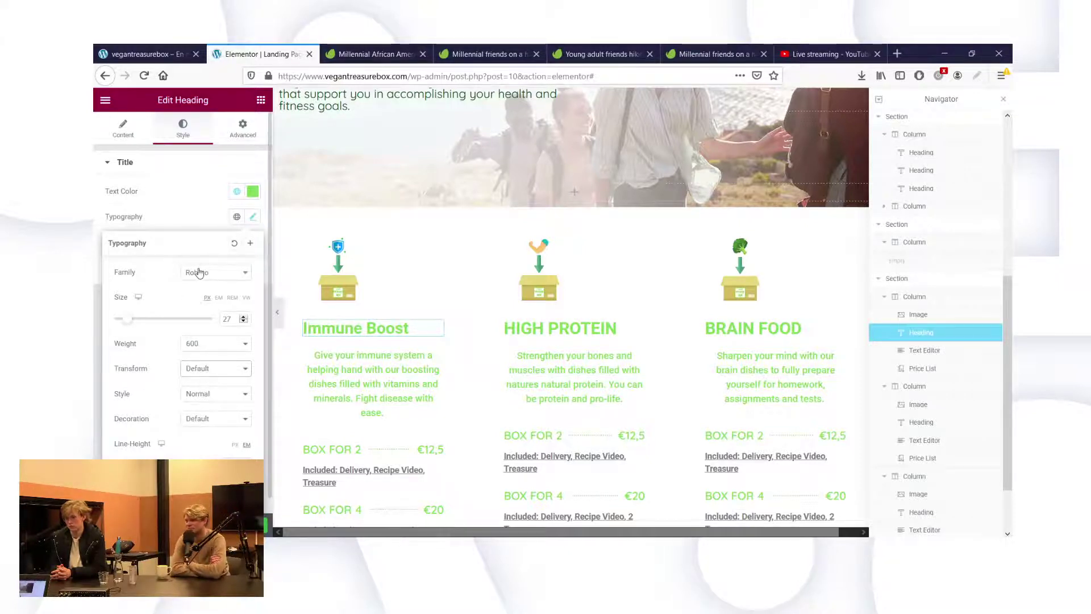
click(202, 273)
text(qu)
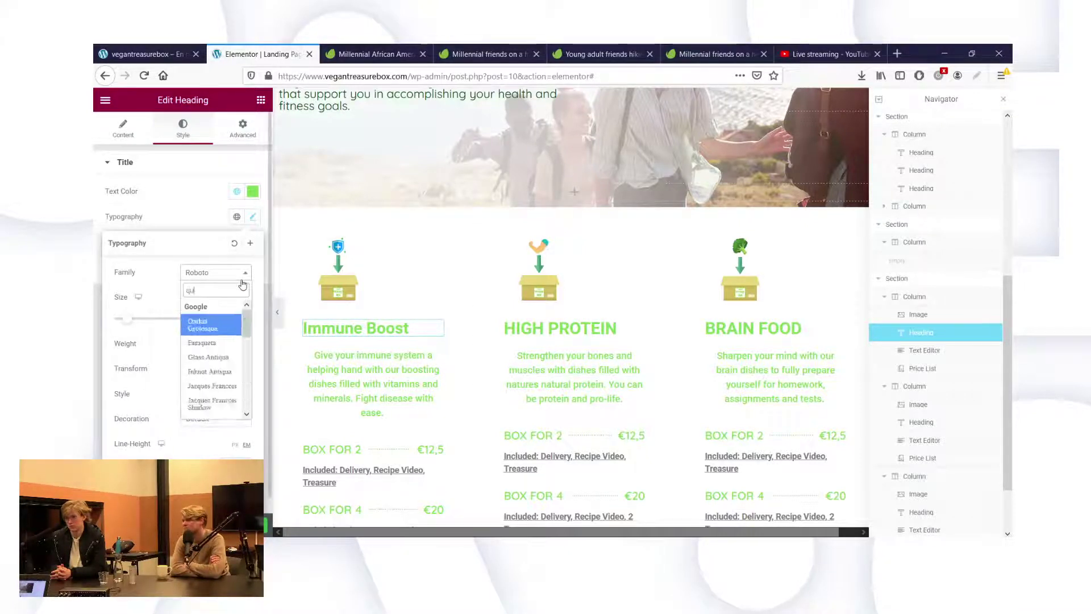
text(ick)
click(216, 322)
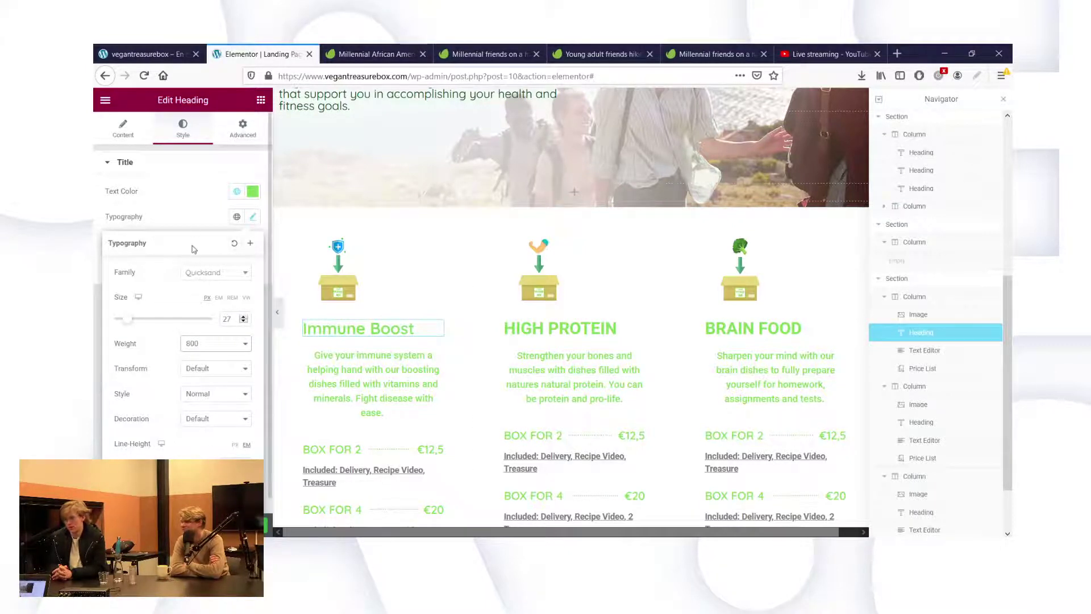
click(253, 216)
scroll(406, 309, up, 5)
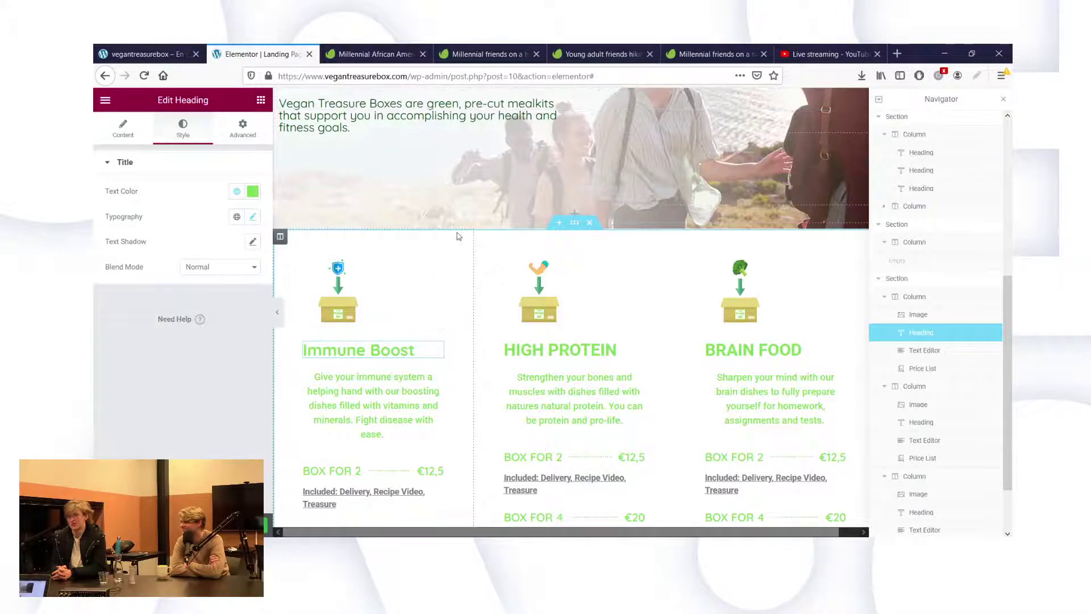
scroll(459, 236, up, 2)
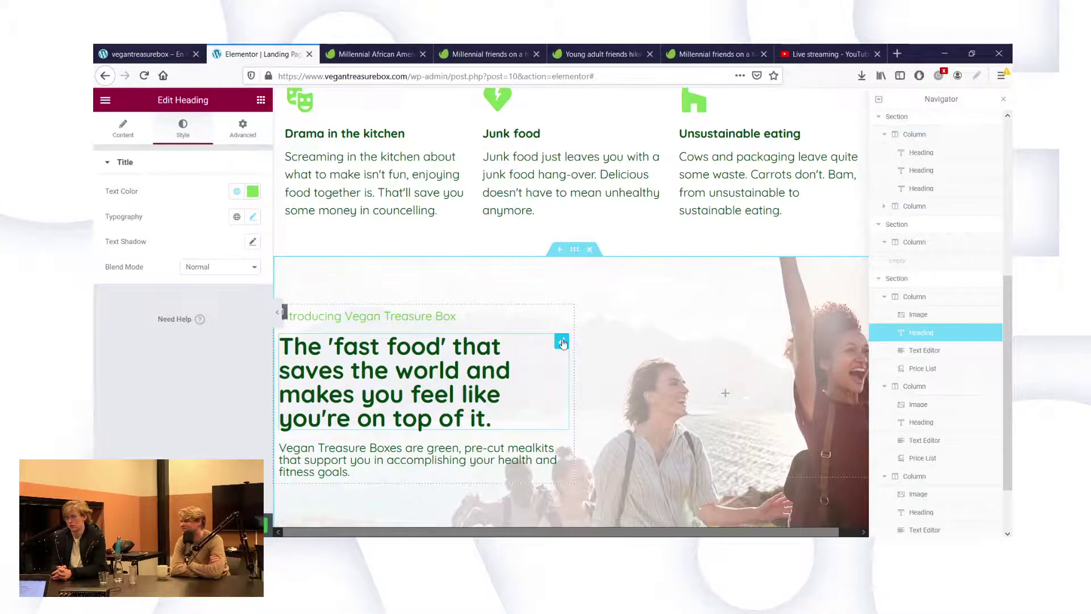
Look up the hero headline's dark green text colour, #00440F.
click(563, 343)
click(184, 131)
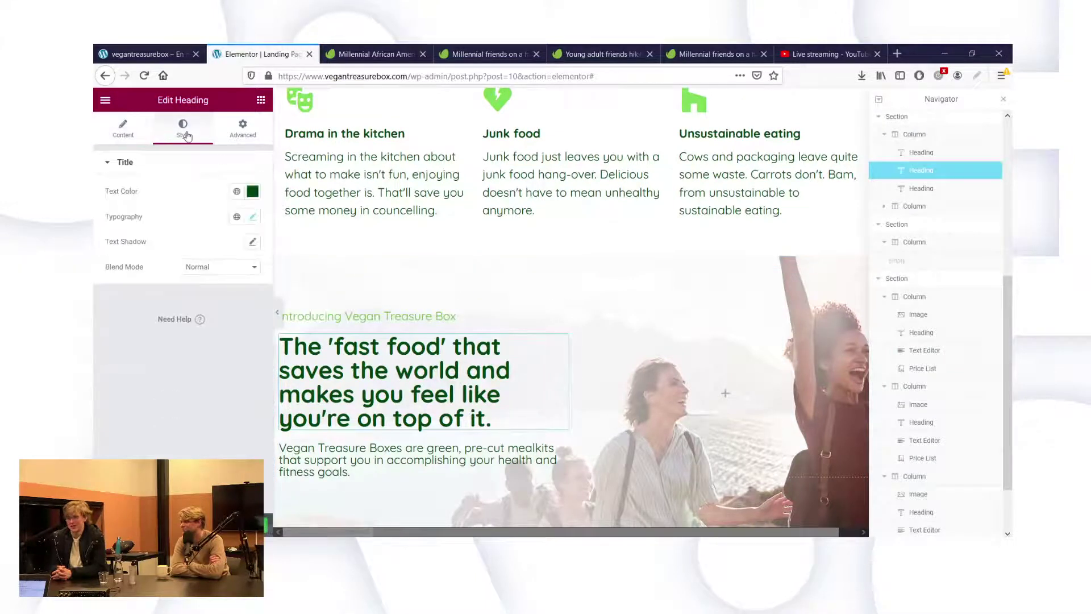
click(252, 192)
key(ctrl+c)
click(359, 421)
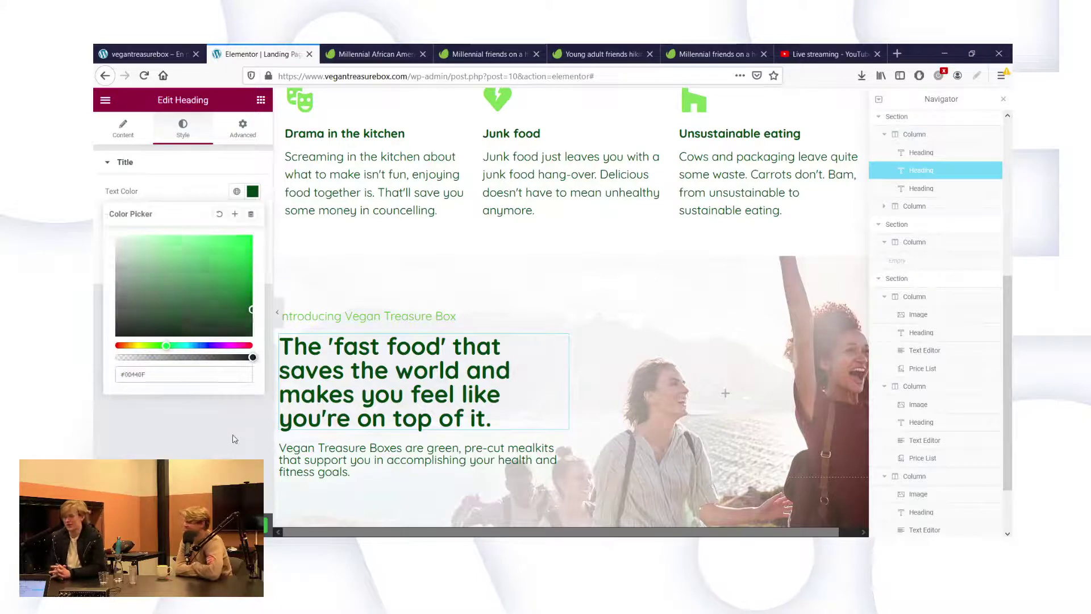
scroll(359, 421, down, 4)
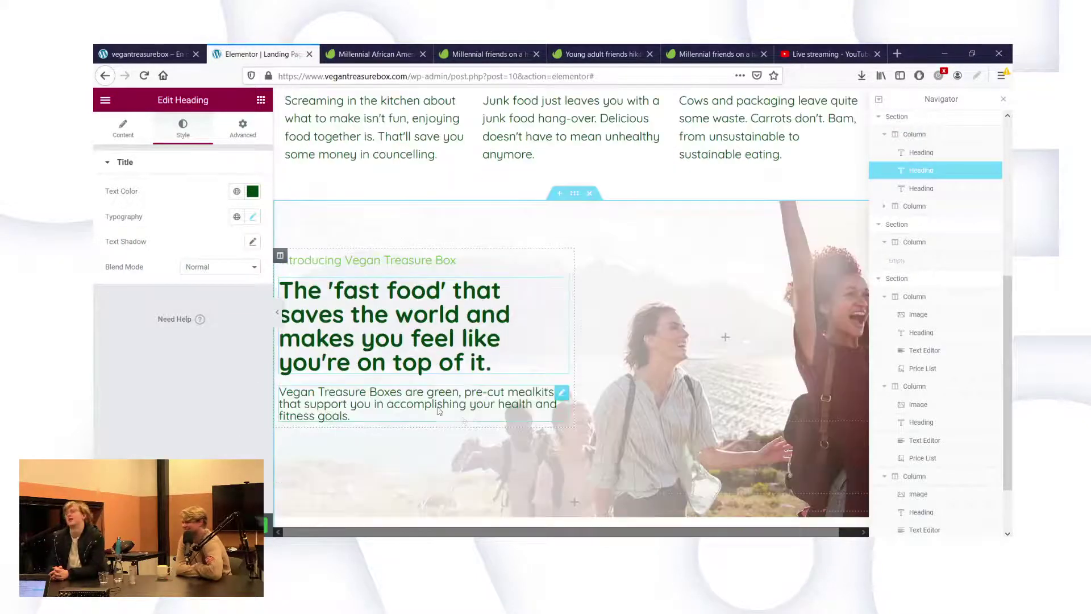
scroll(460, 419, down, 2)
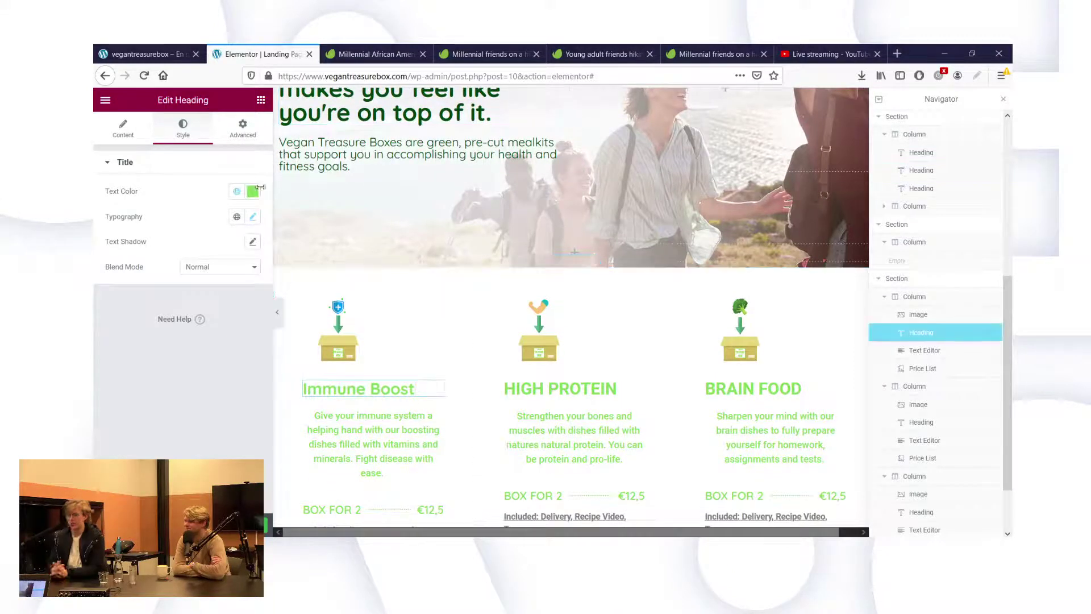
Paste #00440F as the Immune Boost heading's text colour.
click(252, 191)
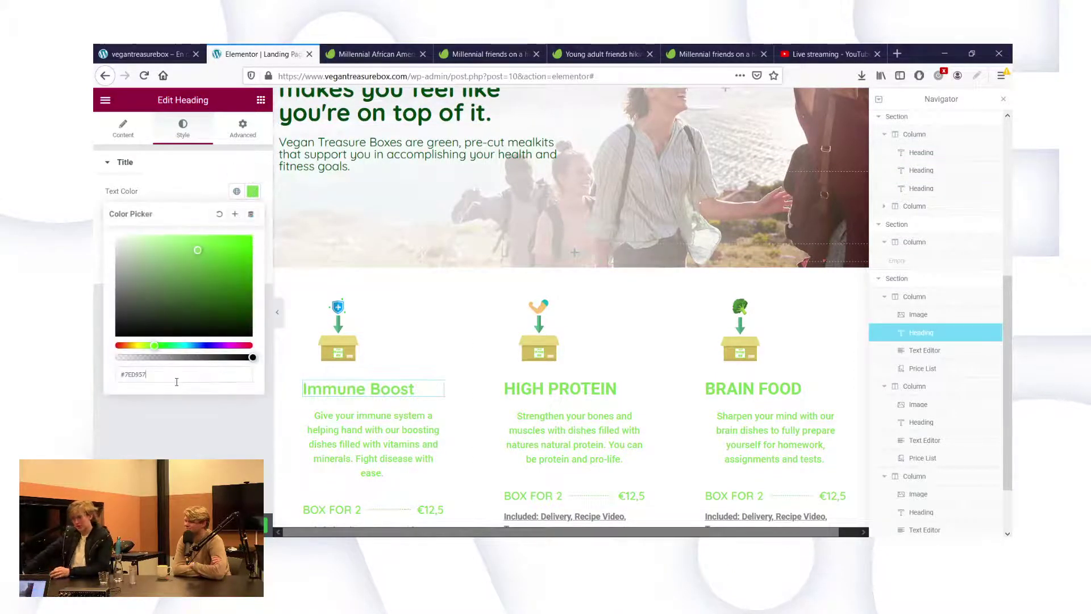
key(ctrl+a)
key(ctrl+v)
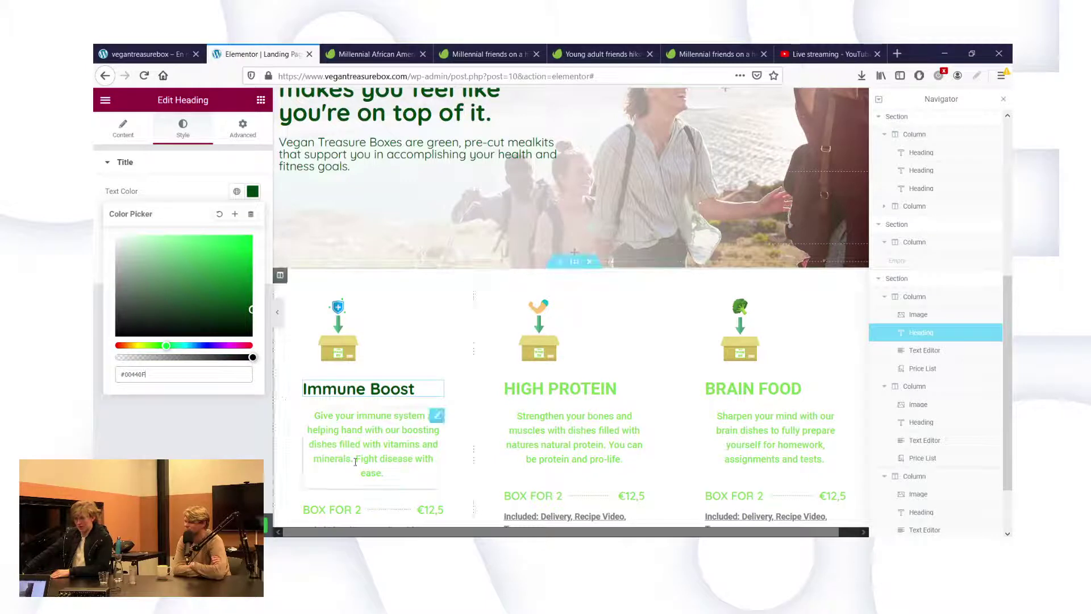
key(Escape)
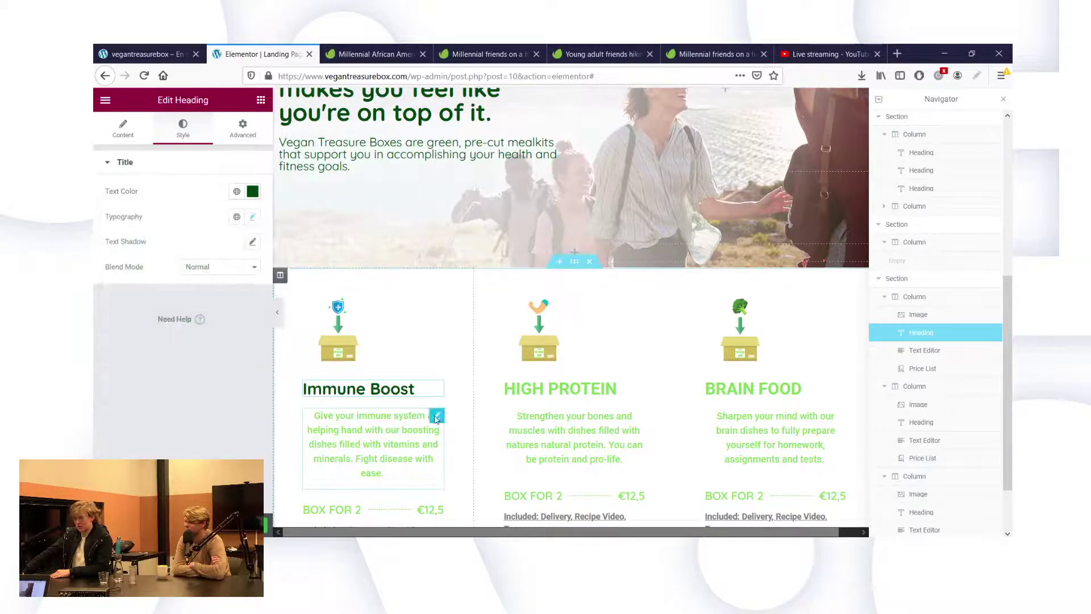
click(436, 417)
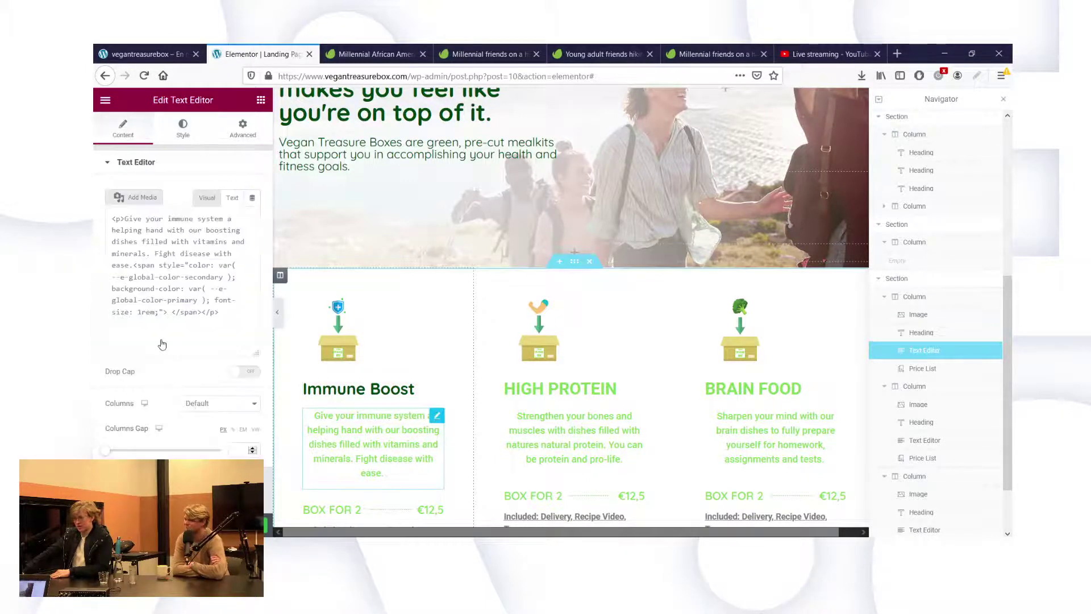
Left-align the Immune Boost description, set it in Quicksand and colour it #00440F.
click(164, 131)
click(204, 192)
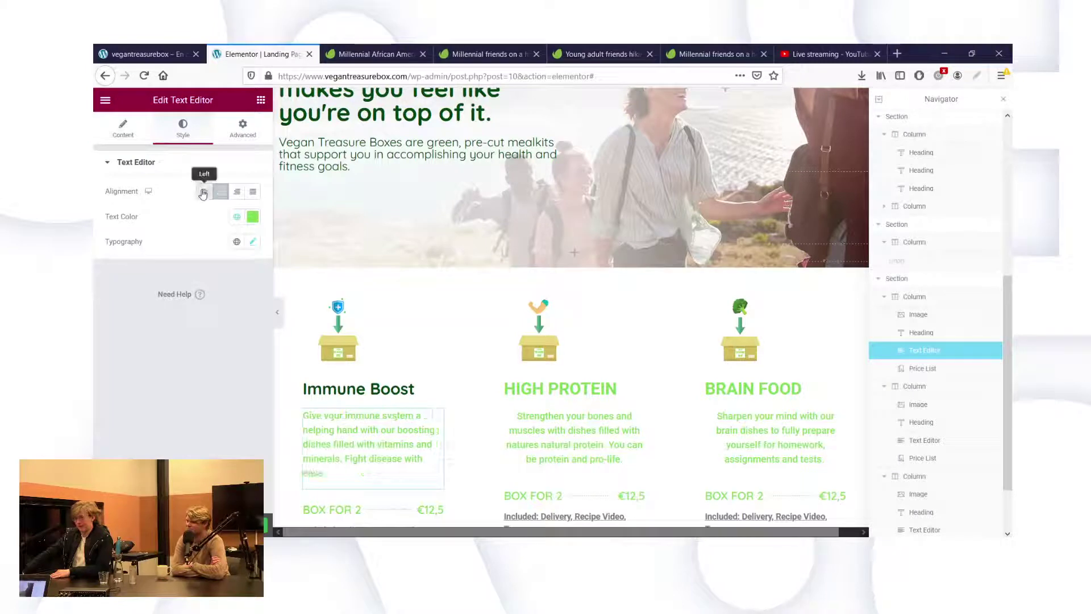
click(253, 242)
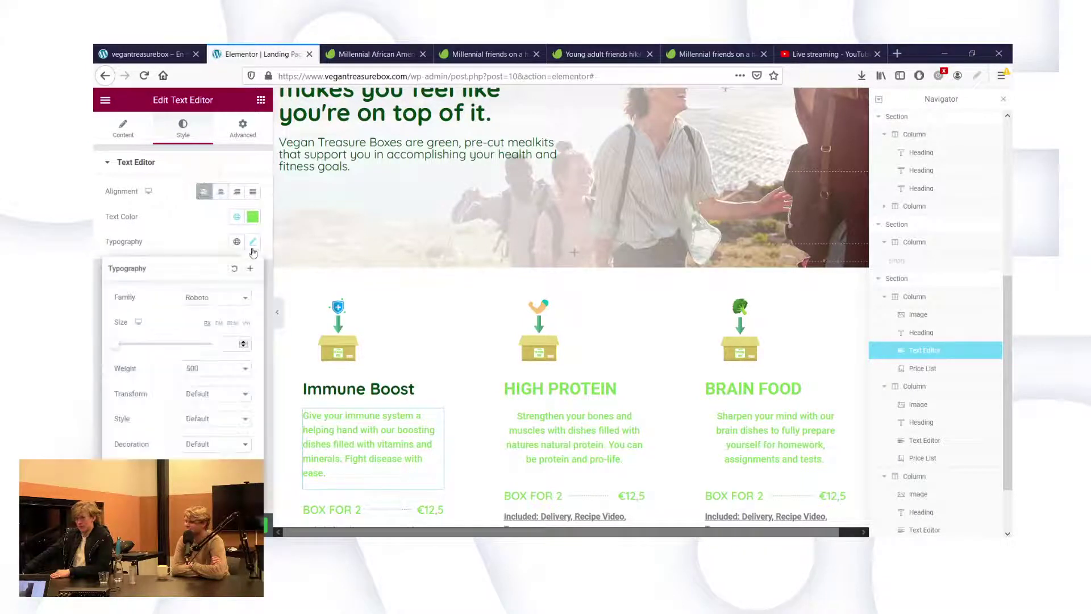
click(242, 298)
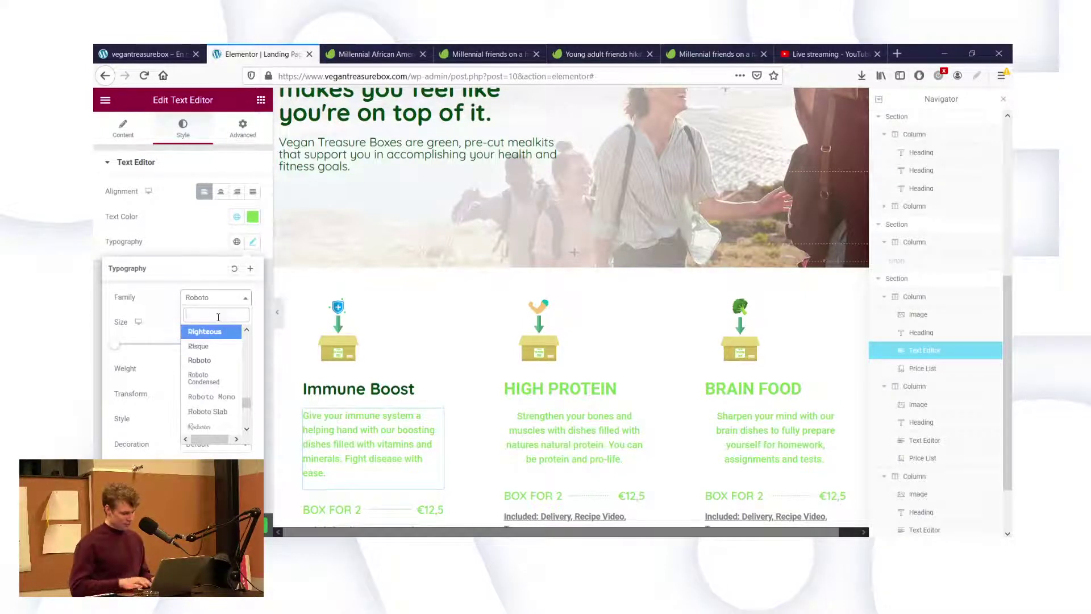
text(quick)
click(204, 347)
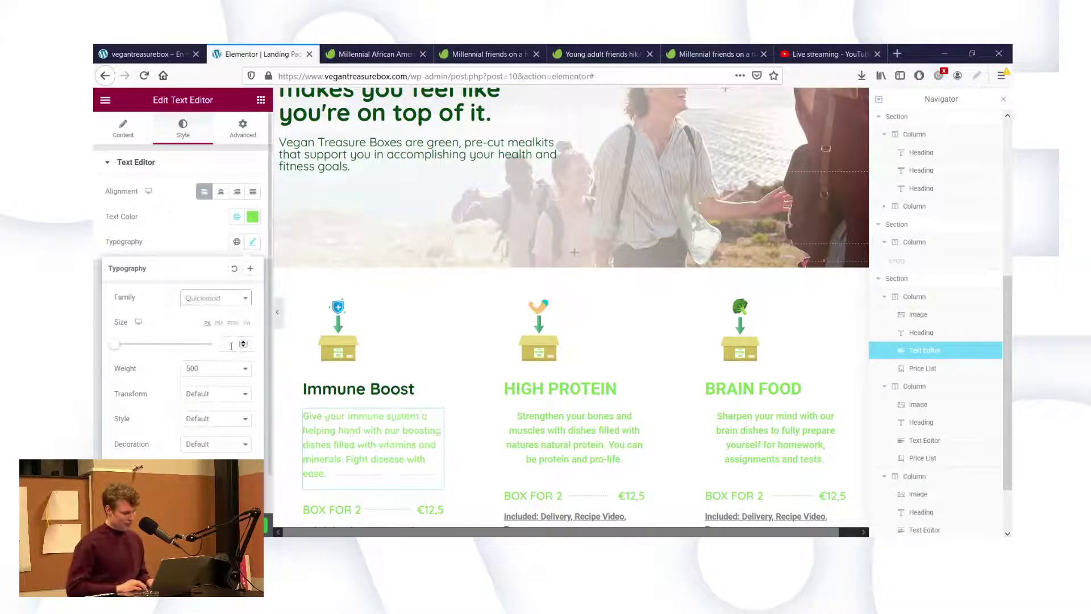
click(253, 218)
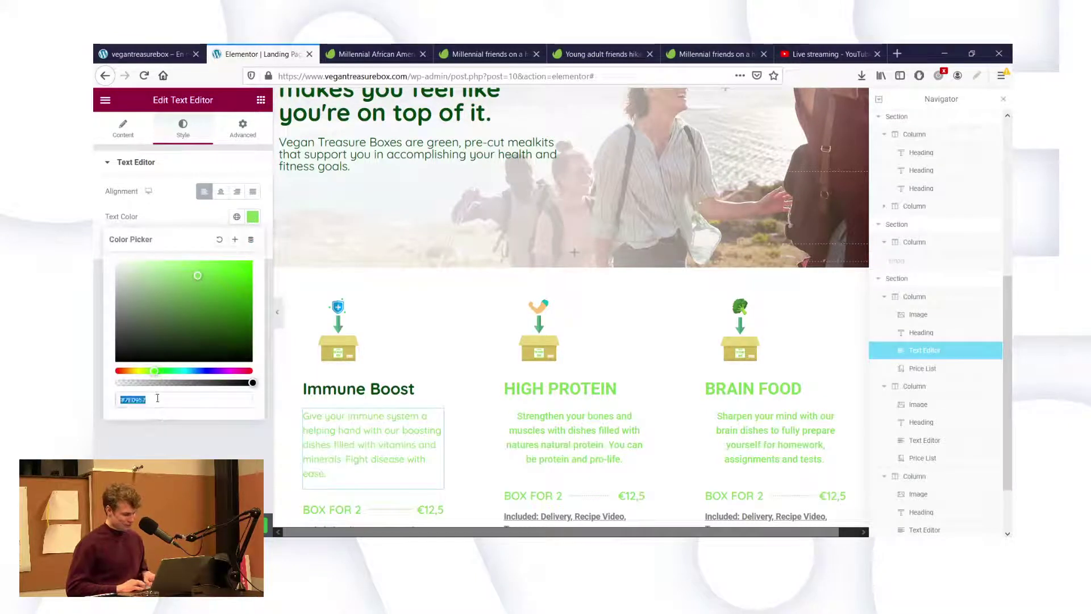
key(ctrl+v)
click(185, 445)
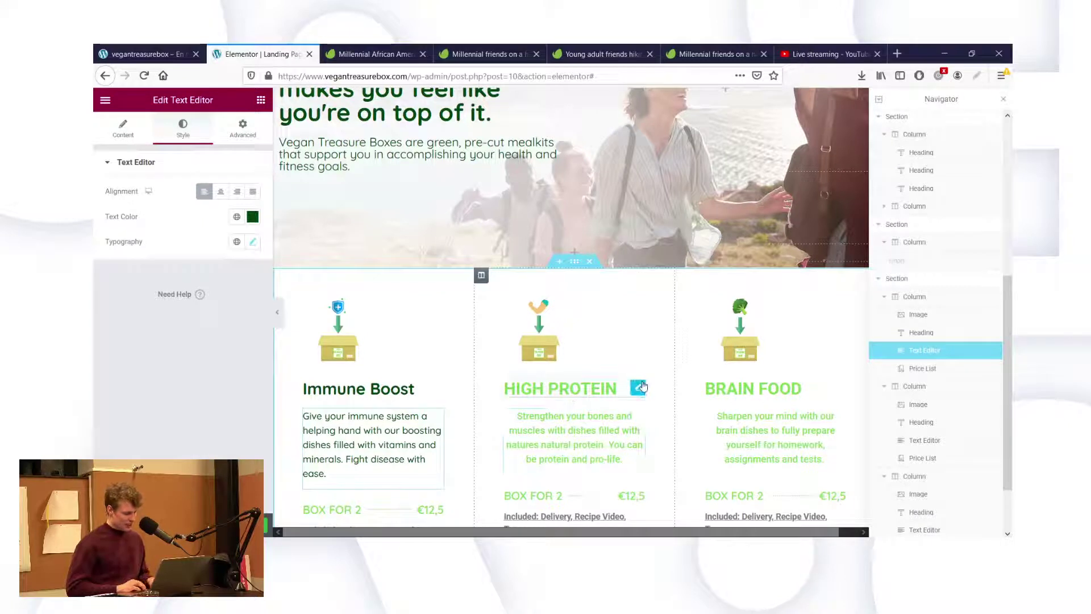
click(638, 387)
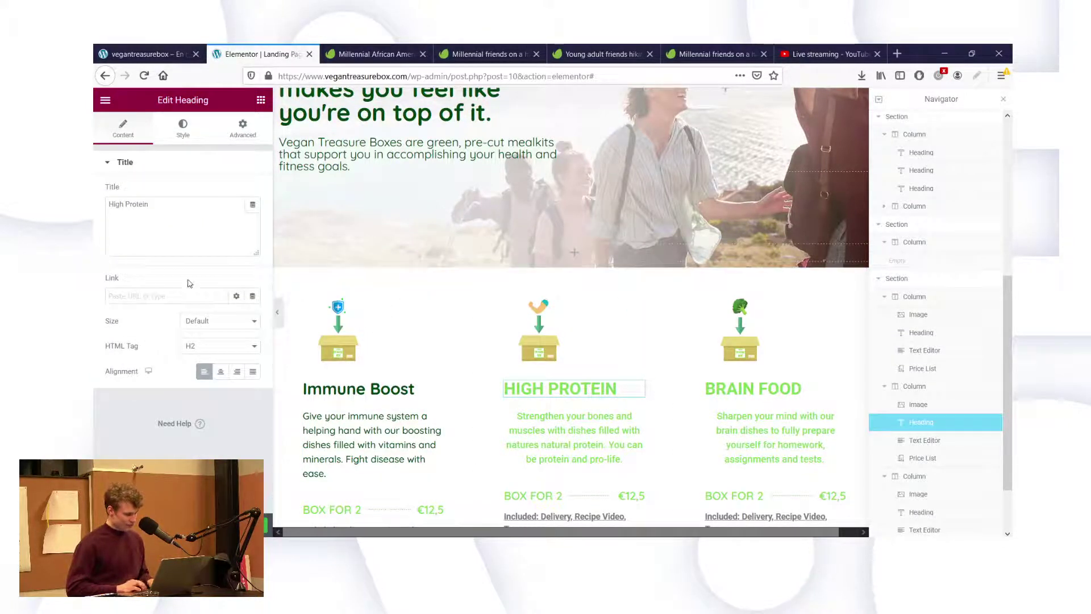
Colour the High Protein heading dark green #00440F.
click(183, 124)
click(252, 191)
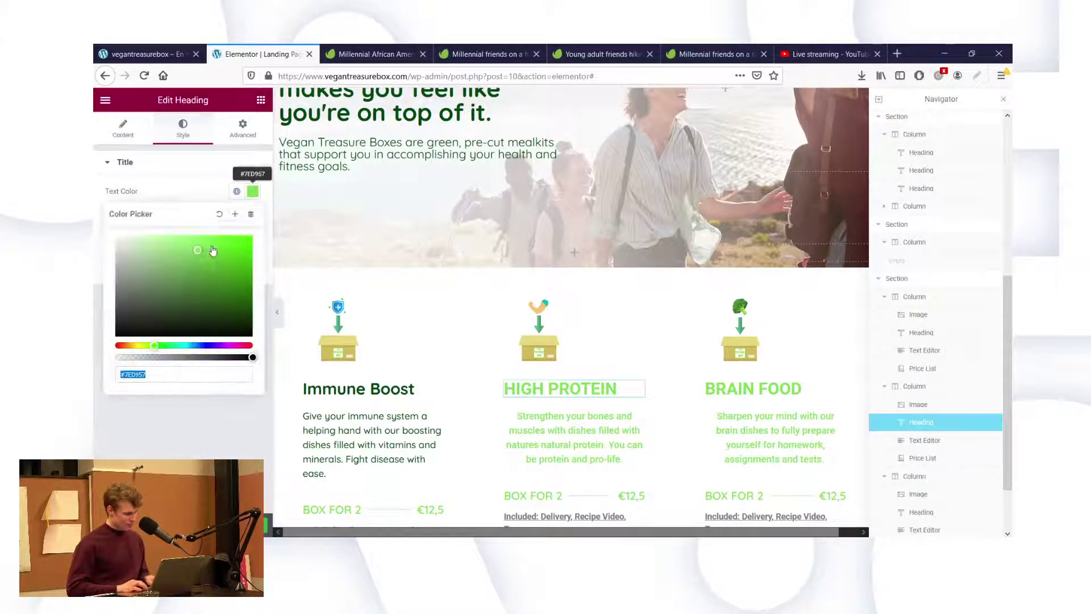
key(ctrl+v)
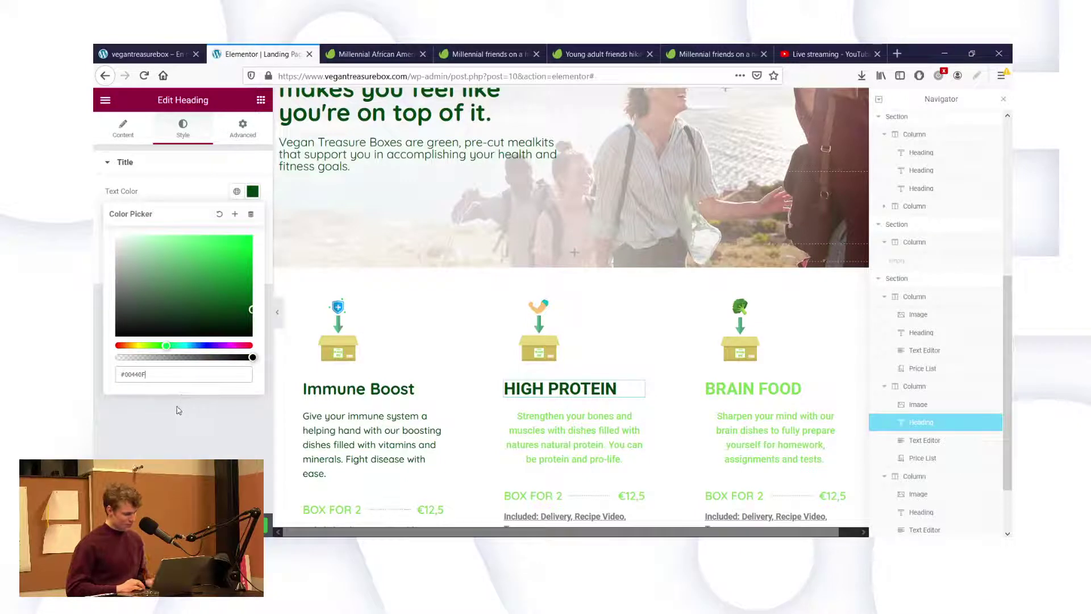
click(180, 406)
Set the High Protein heading in Quicksand at weight 800 with no uppercase transform.
click(252, 217)
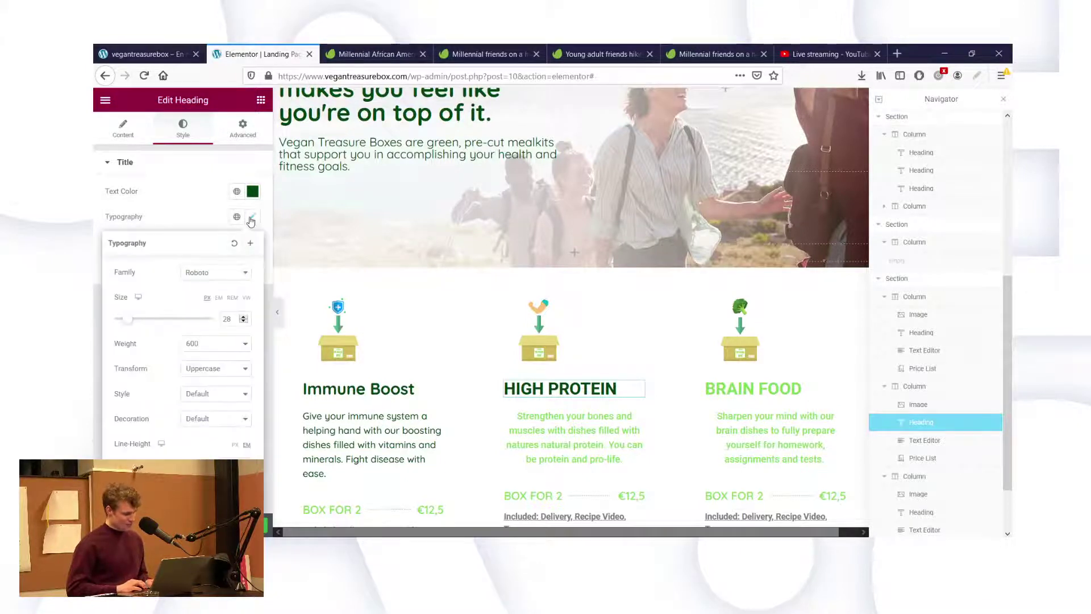
click(215, 274)
text(quick)
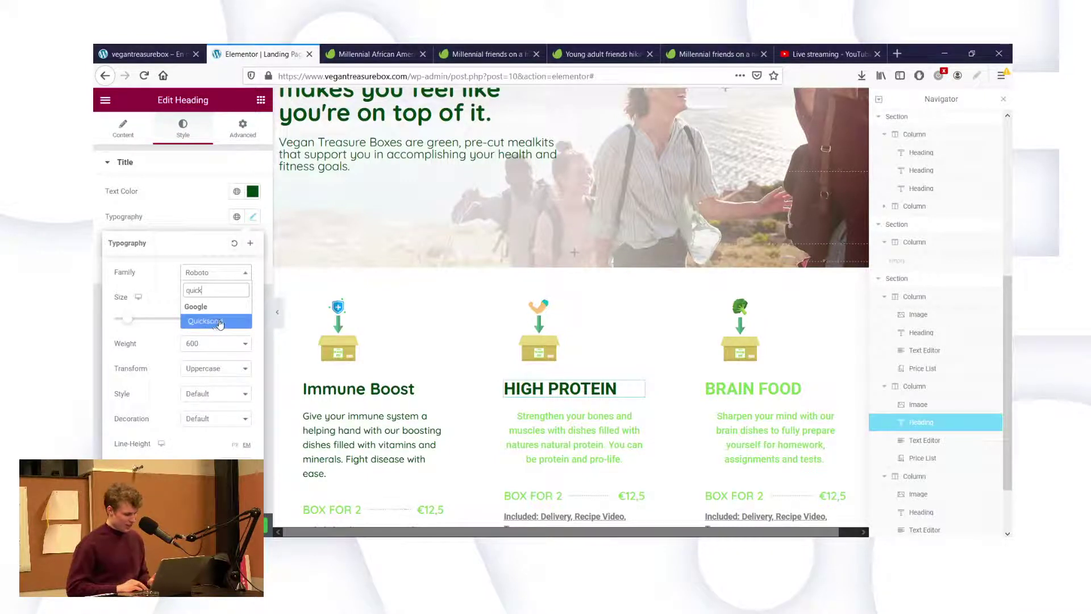
click(231, 321)
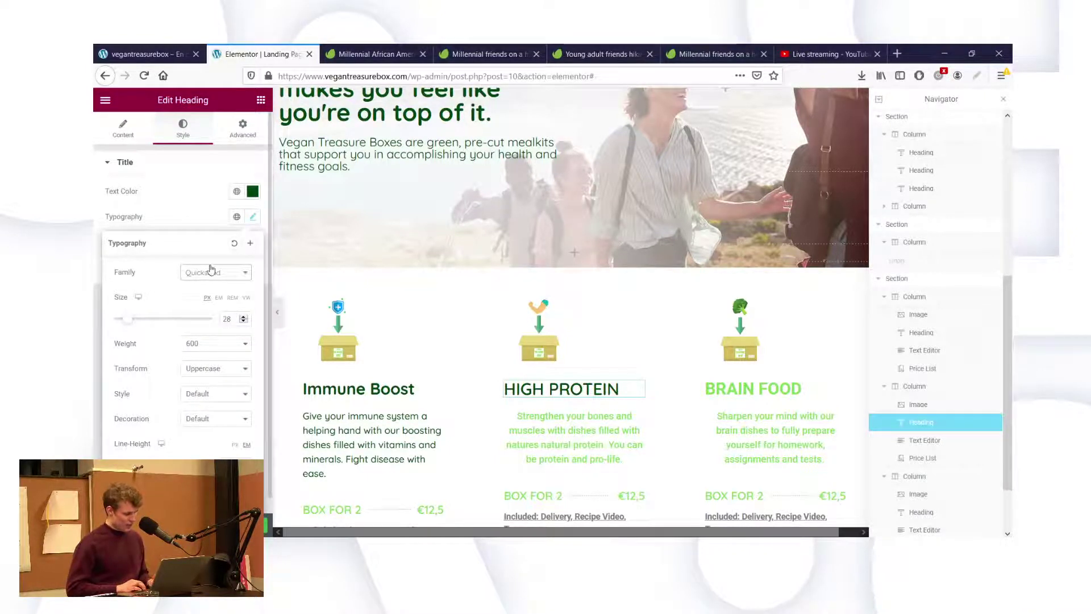
click(198, 391)
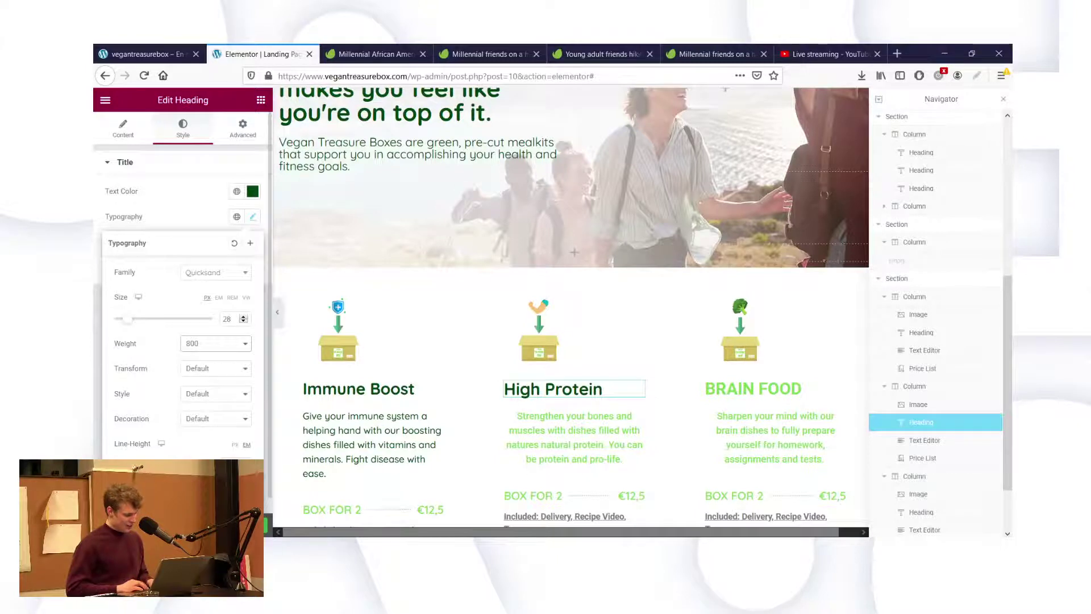
scroll(664, 476, down, 3)
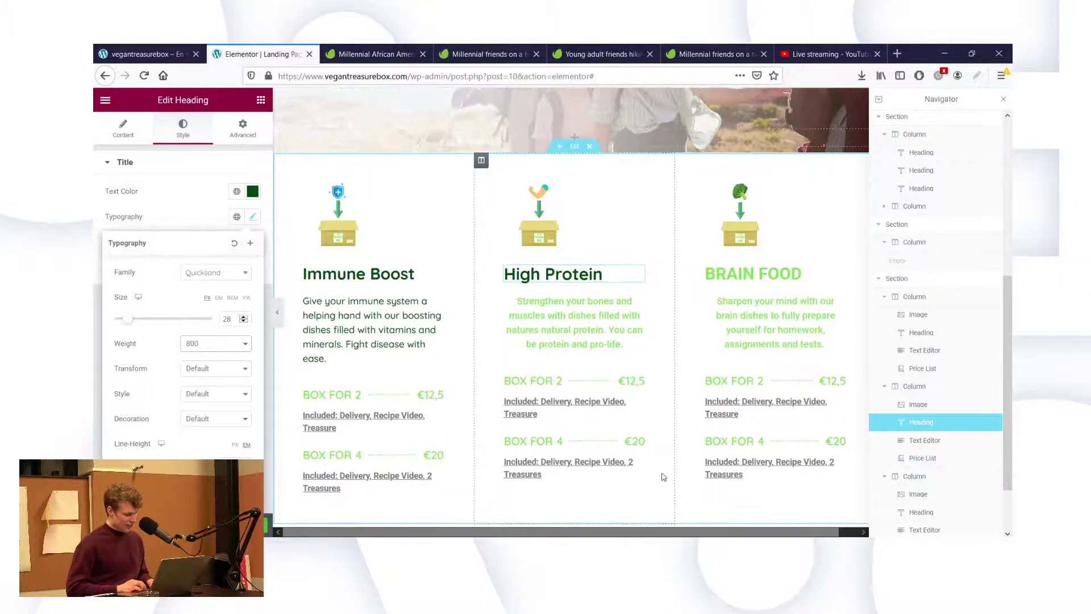
scroll(664, 477, down, 1)
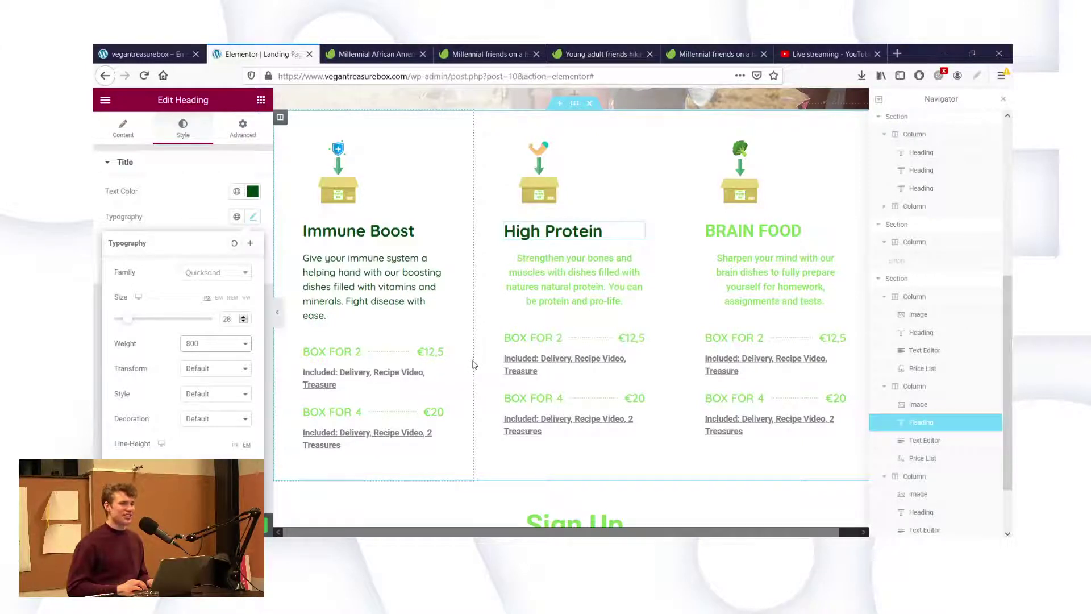
Colour the High Protein description text #00440F.
click(593, 273)
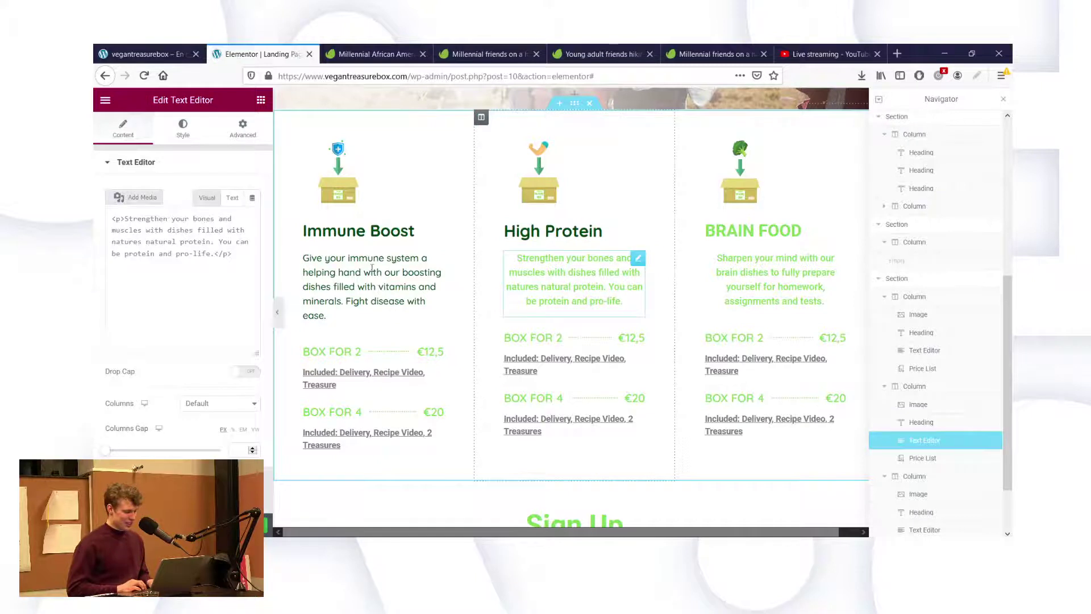
click(183, 130)
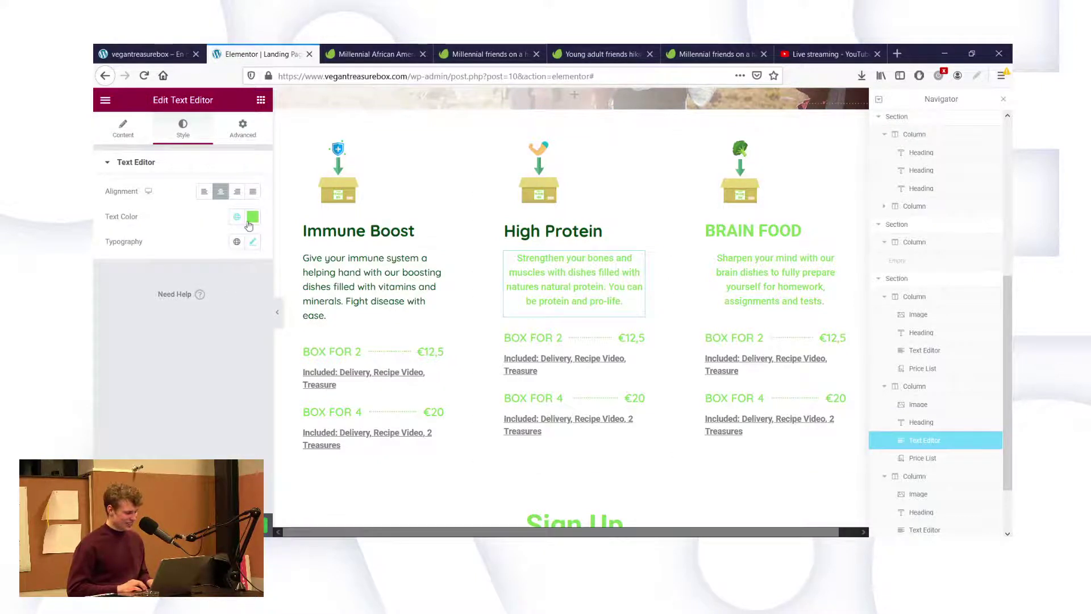
click(250, 220)
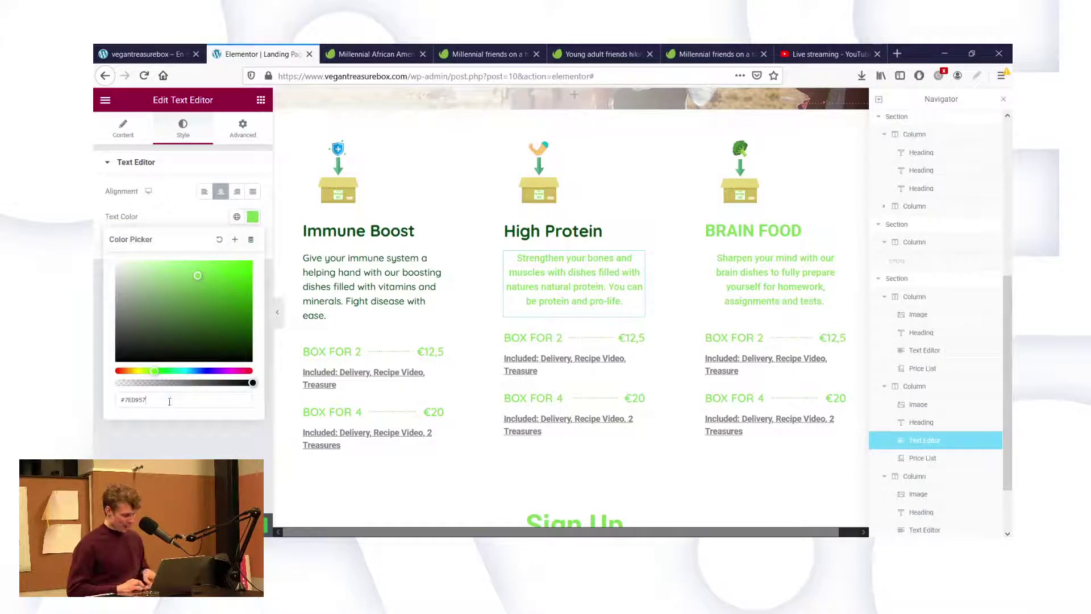
double_click(170, 402)
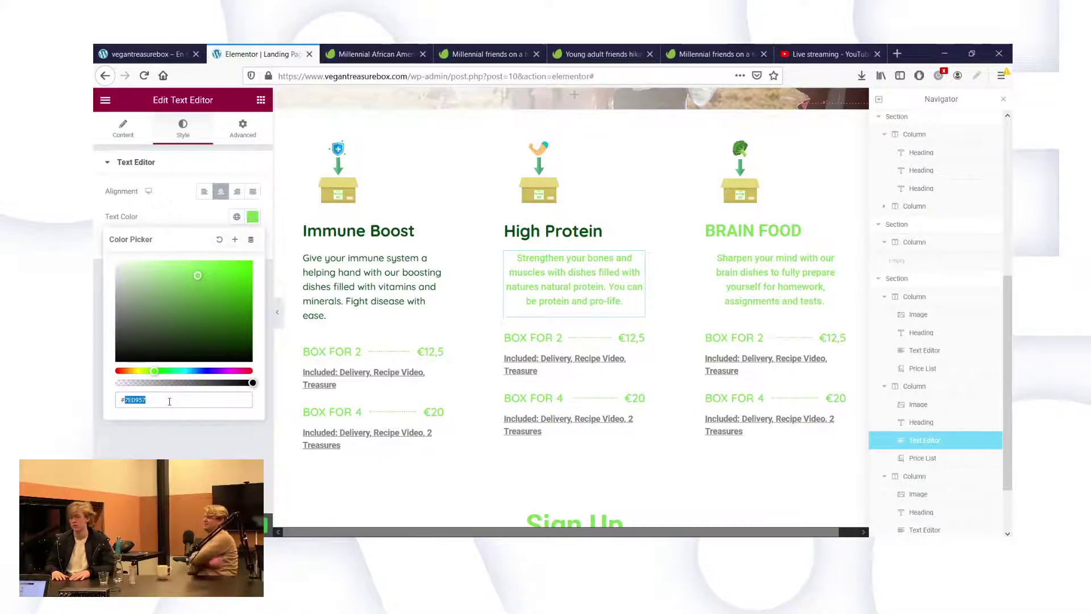
text(00440F)
click(193, 428)
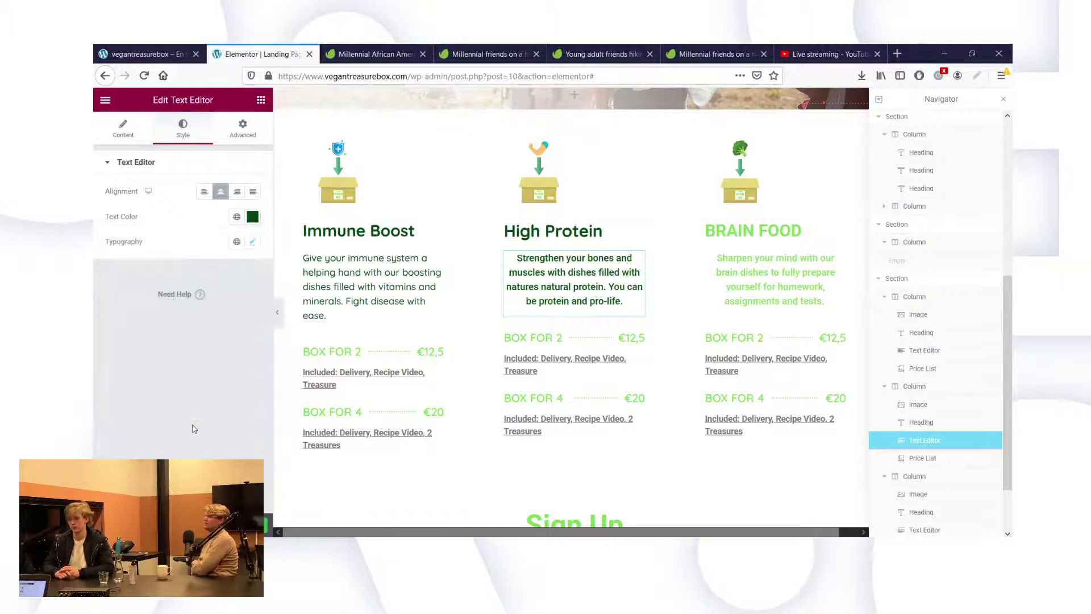
Left-align the High Protein description and set its font to Quicksand.
click(204, 191)
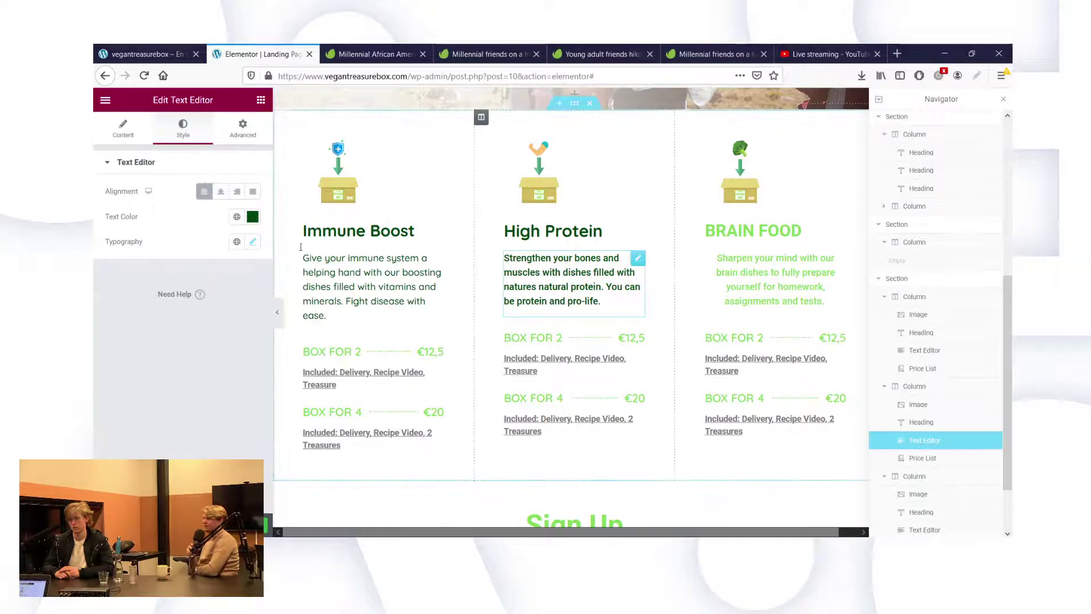
click(251, 243)
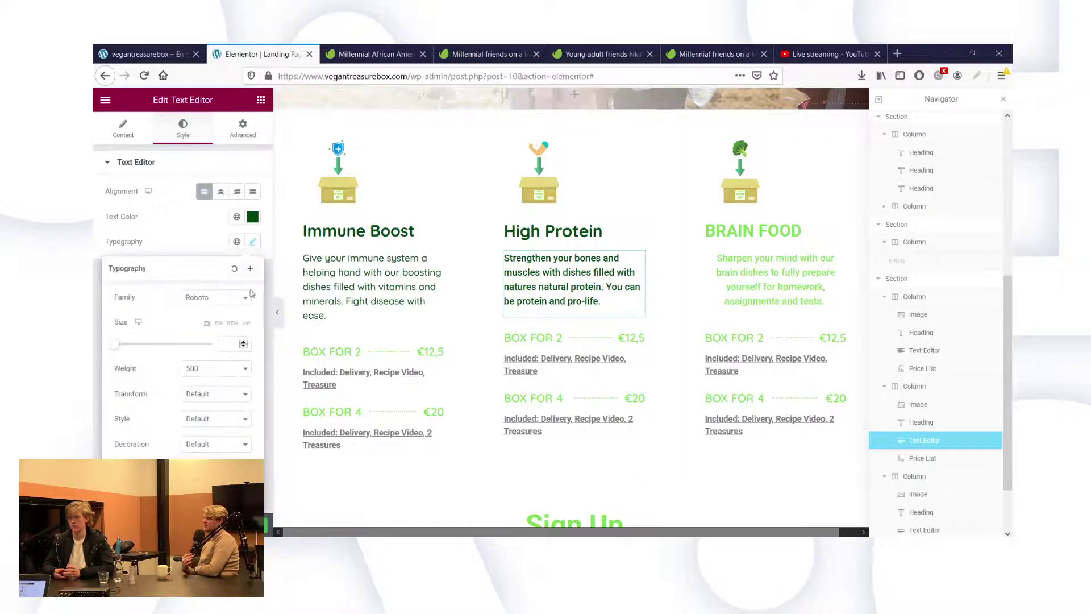
click(216, 298)
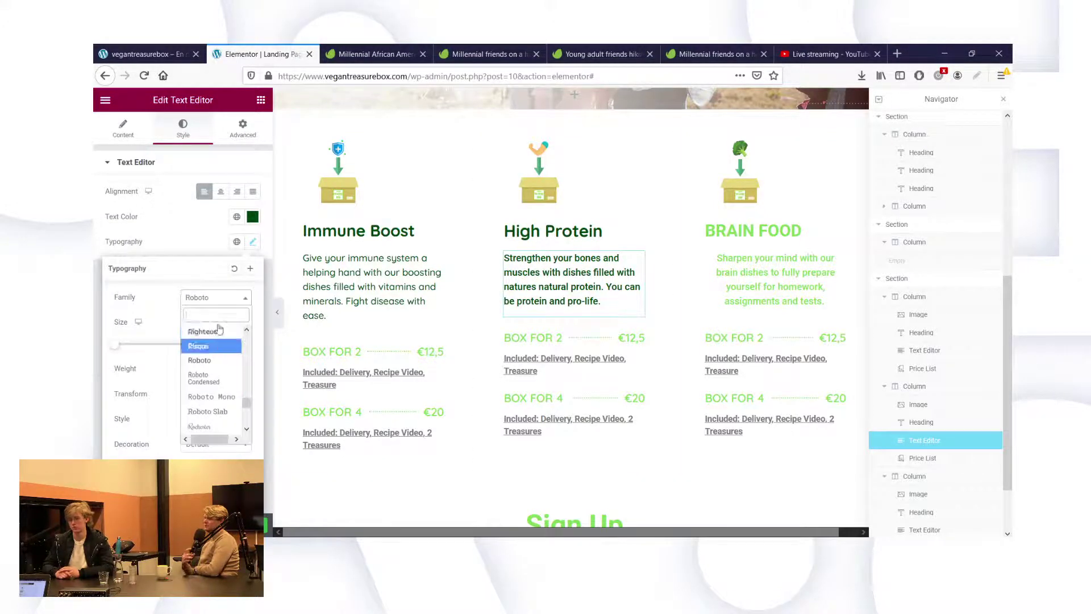
text(quick)
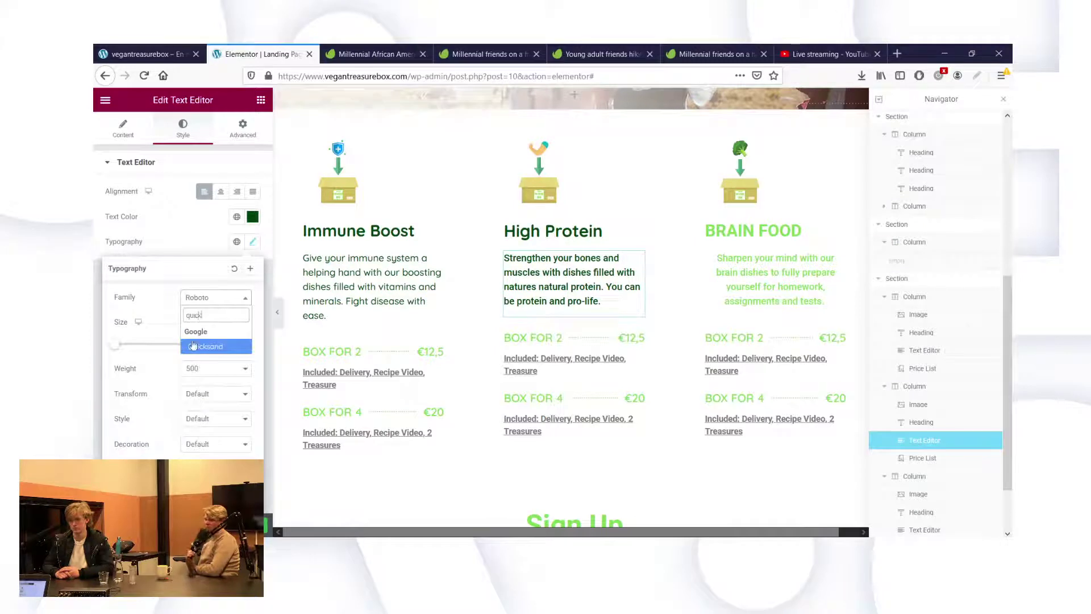
click(193, 345)
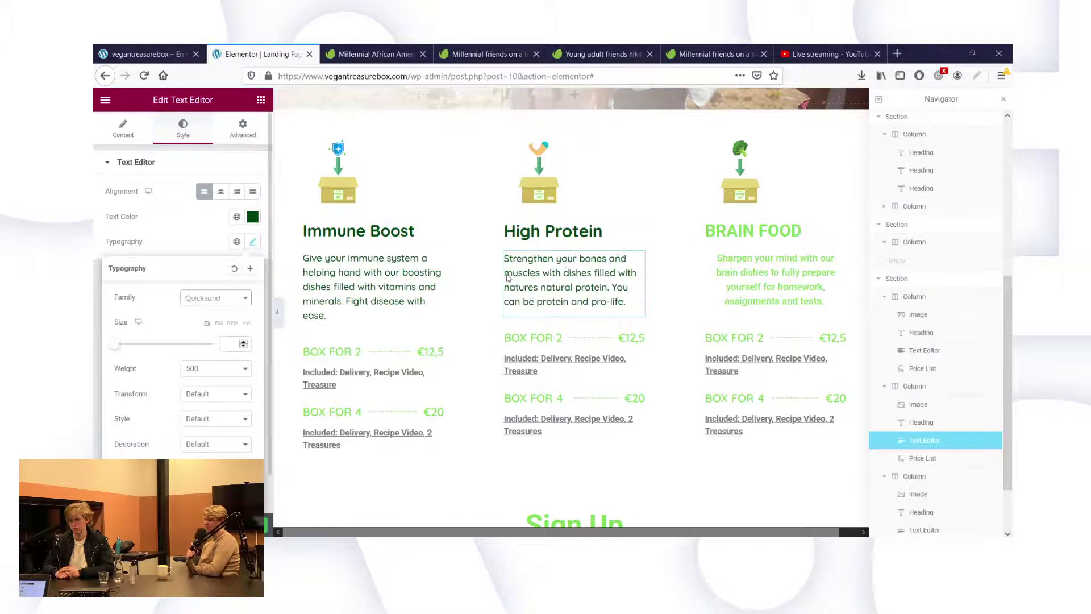
click(760, 233)
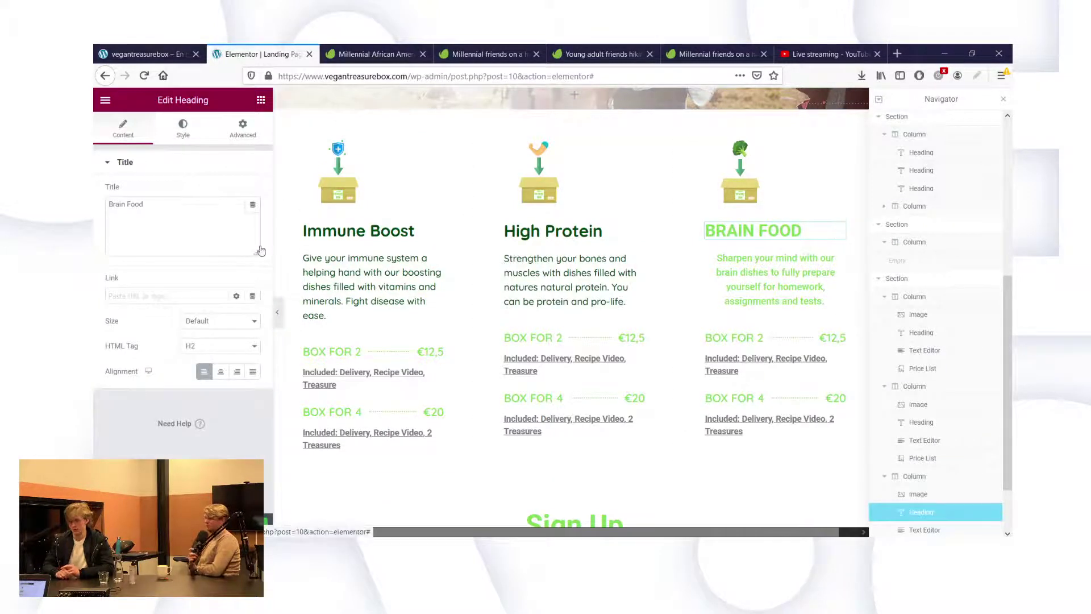
Colour the Brain Food heading dark green #00440F.
click(182, 128)
click(253, 191)
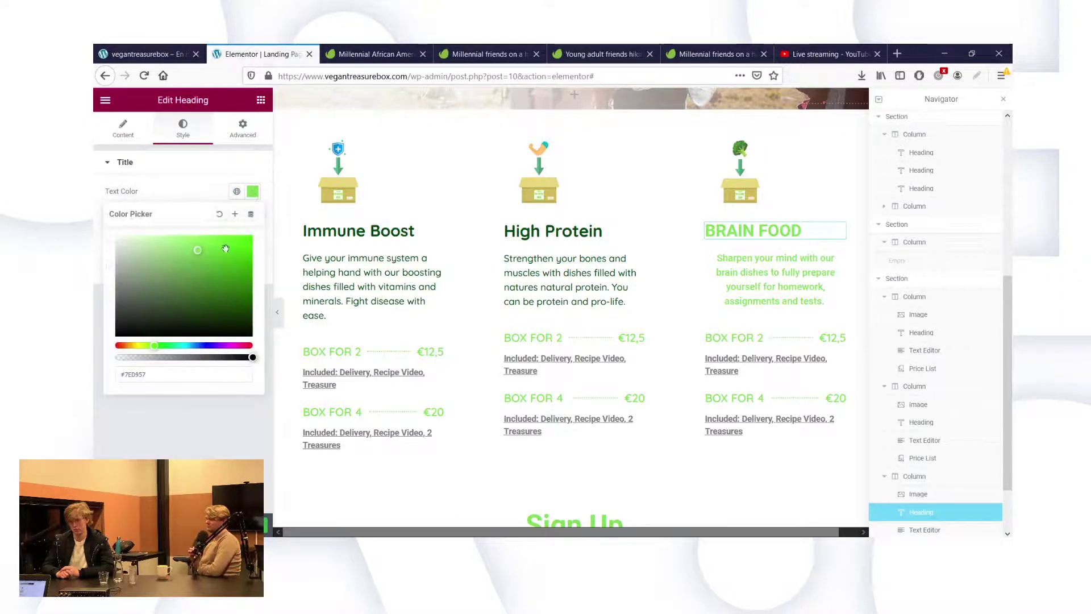
double_click(164, 375)
text(#00440F)
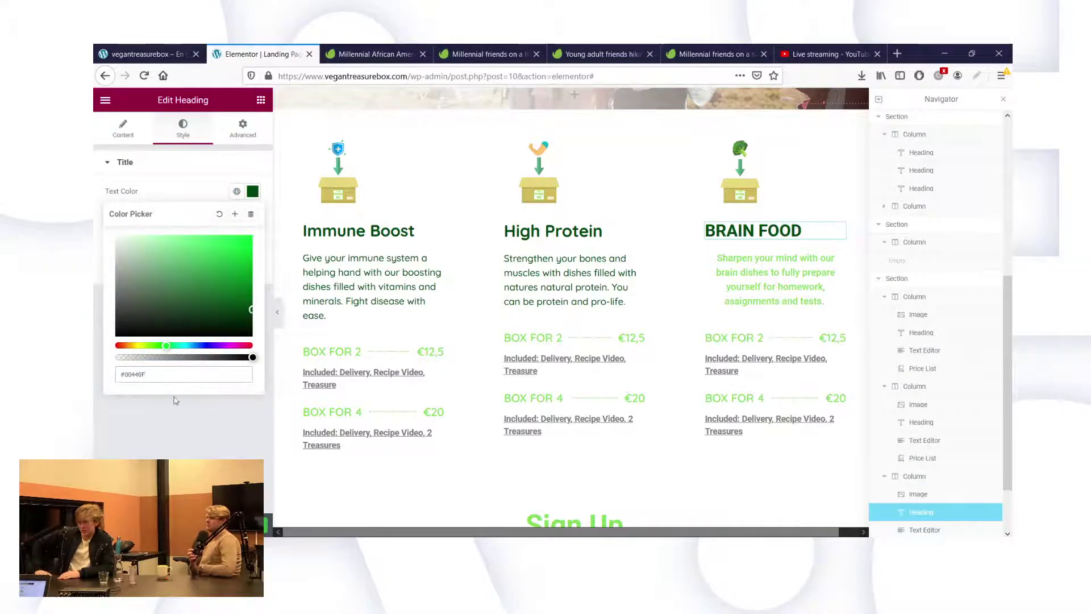
click(164, 433)
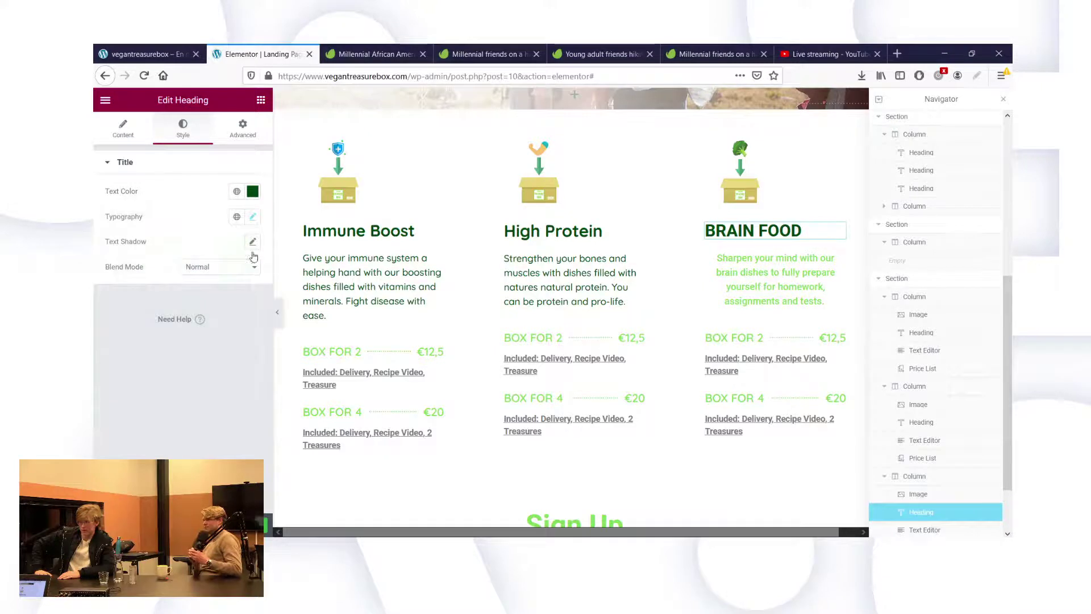
Set the Brain Food heading in Quicksand, weight 700, with Default text transform.
click(252, 218)
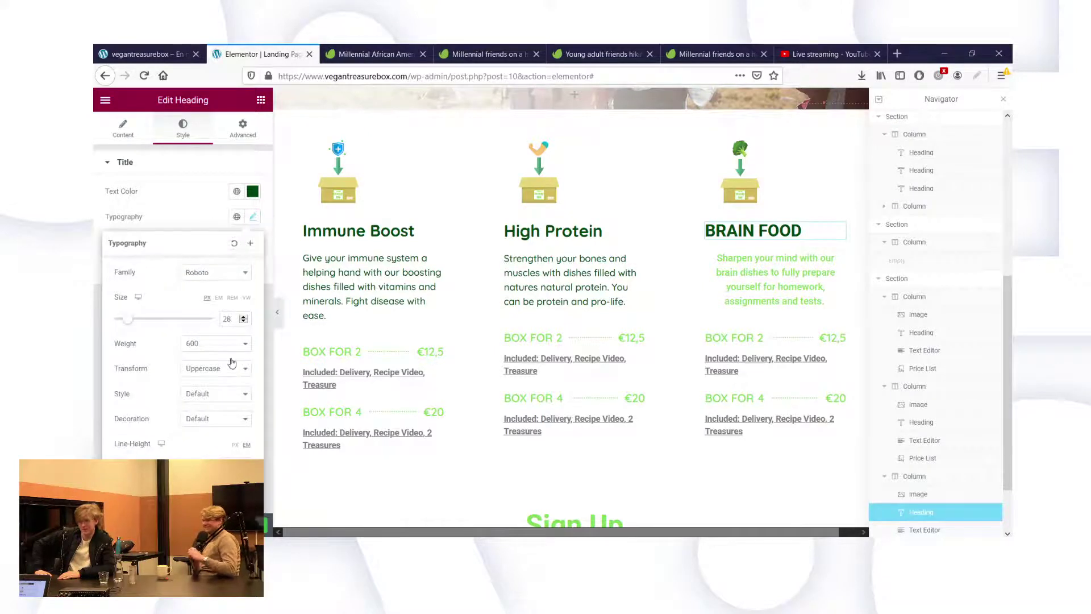
click(208, 273)
text(quick)
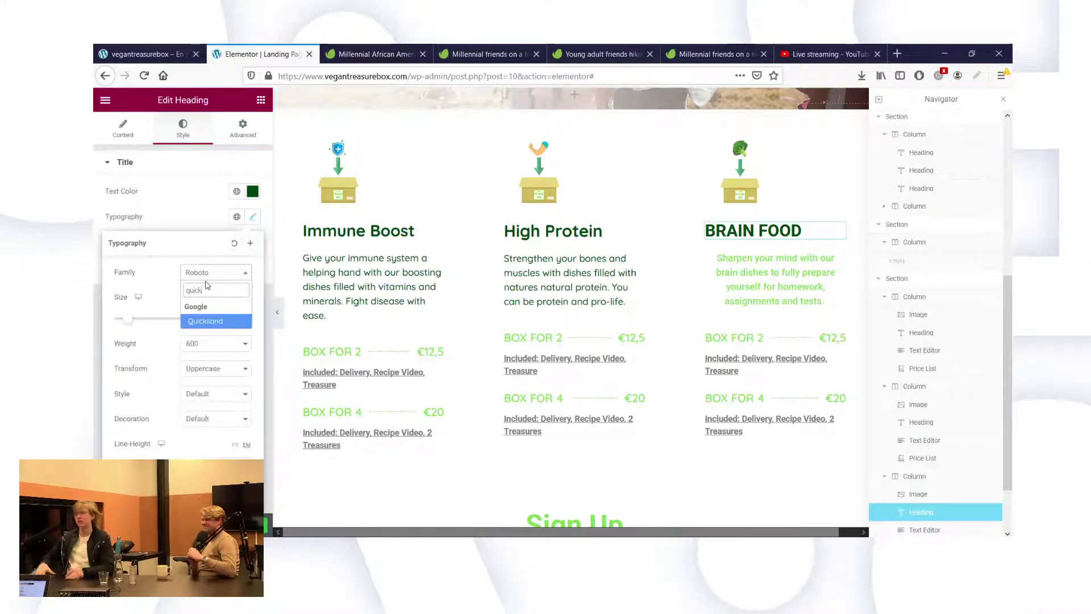
click(202, 322)
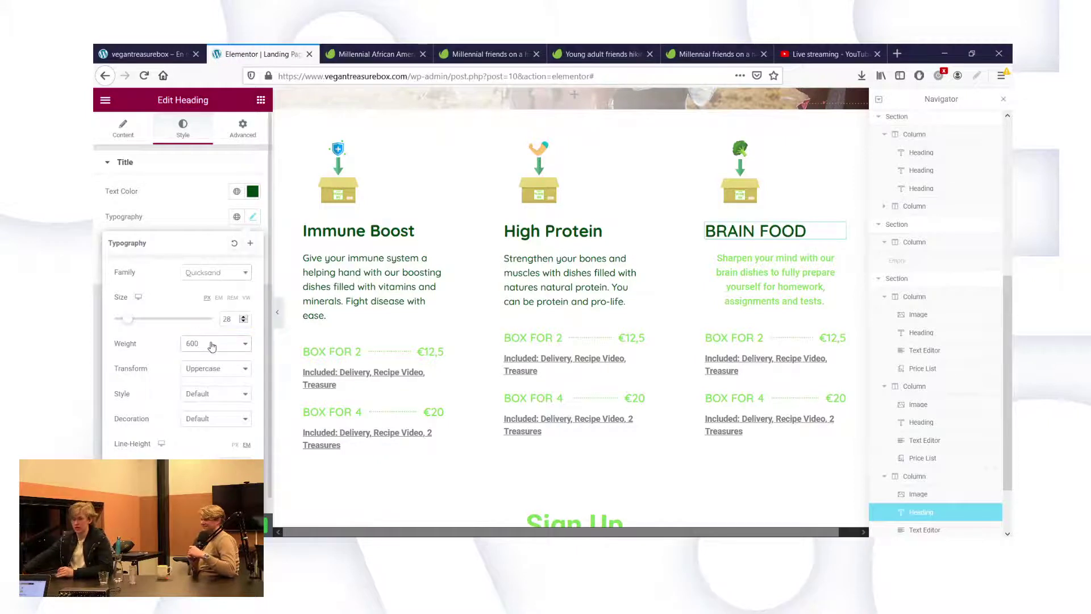
click(214, 368)
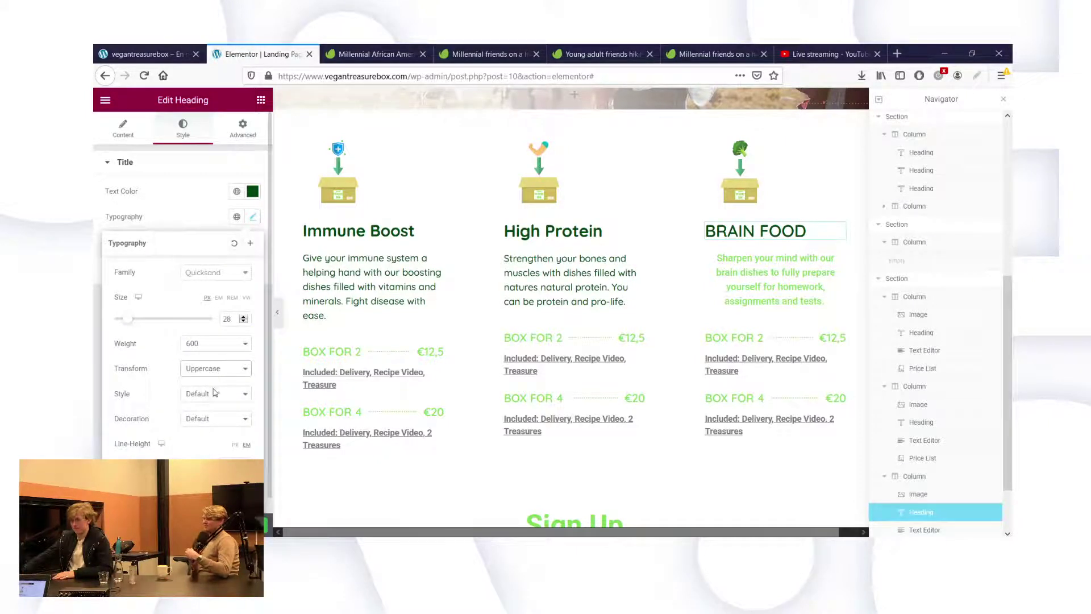
click(215, 390)
click(193, 343)
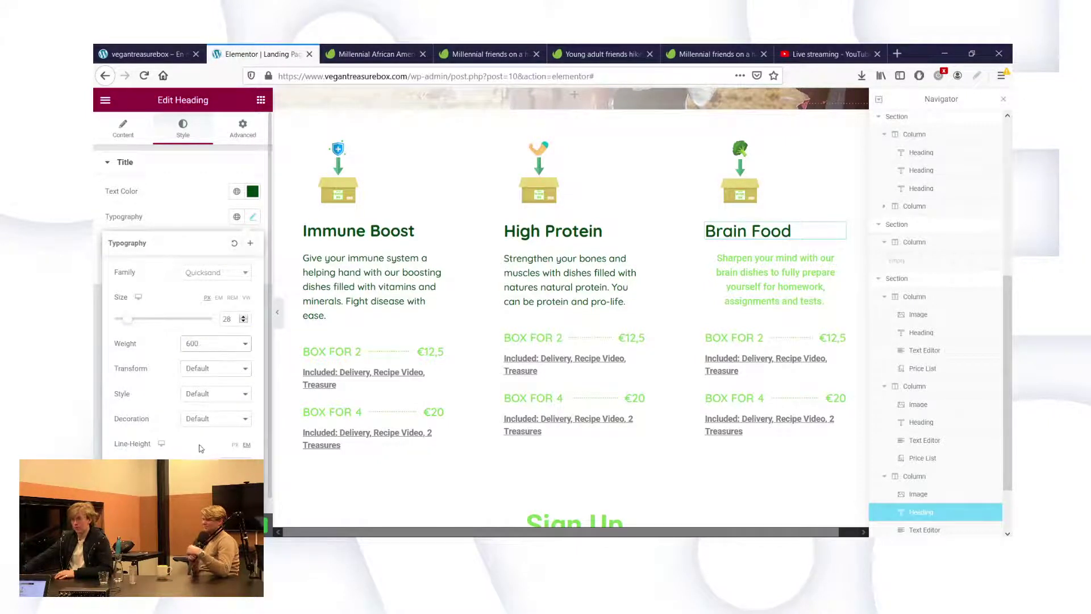
click(197, 445)
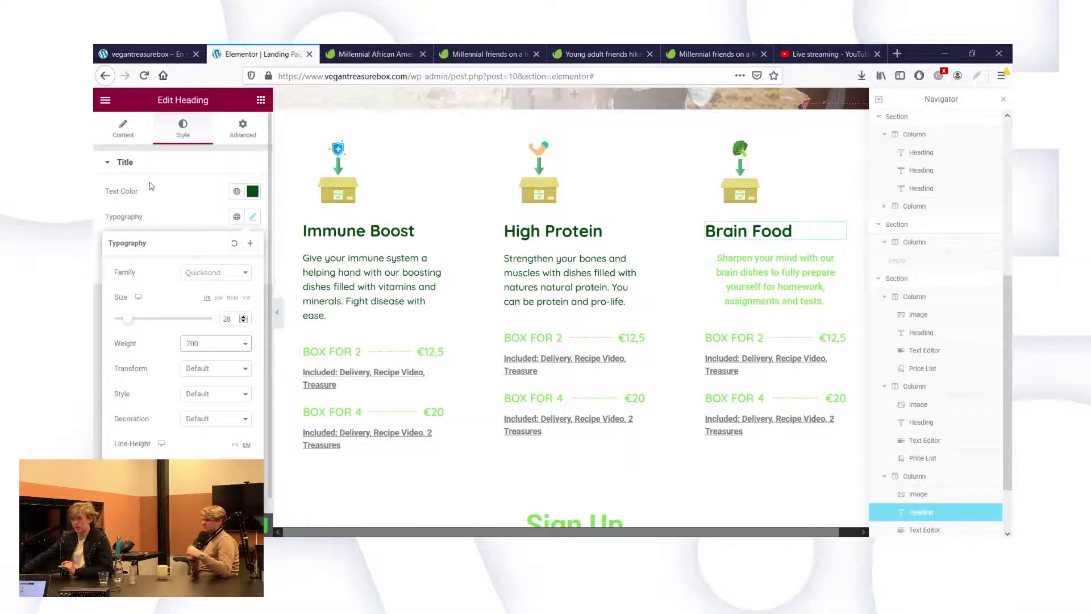
click(128, 162)
click(116, 125)
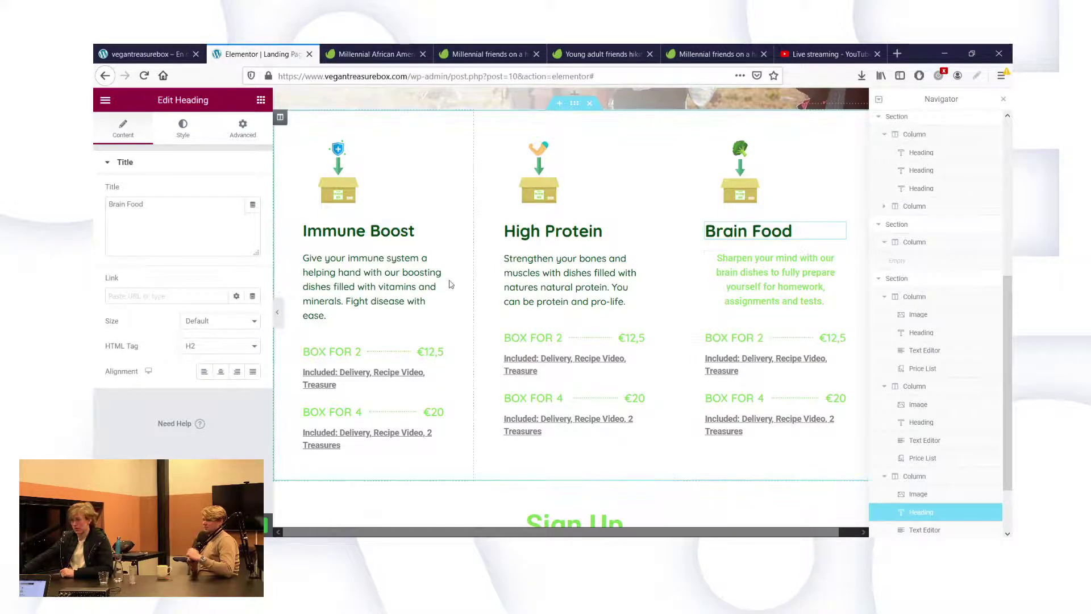
click(170, 127)
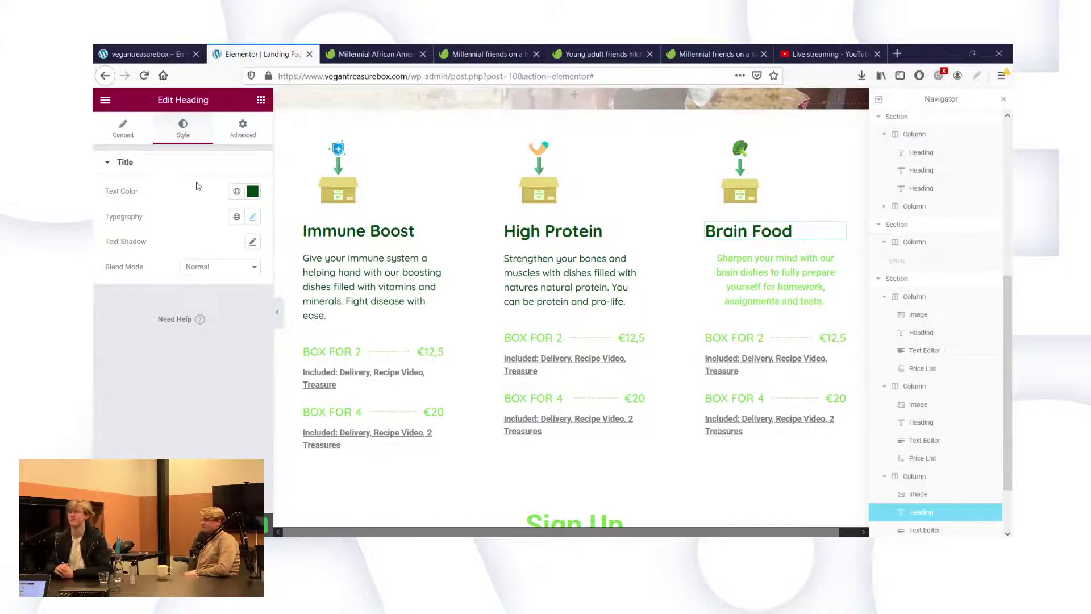
click(253, 217)
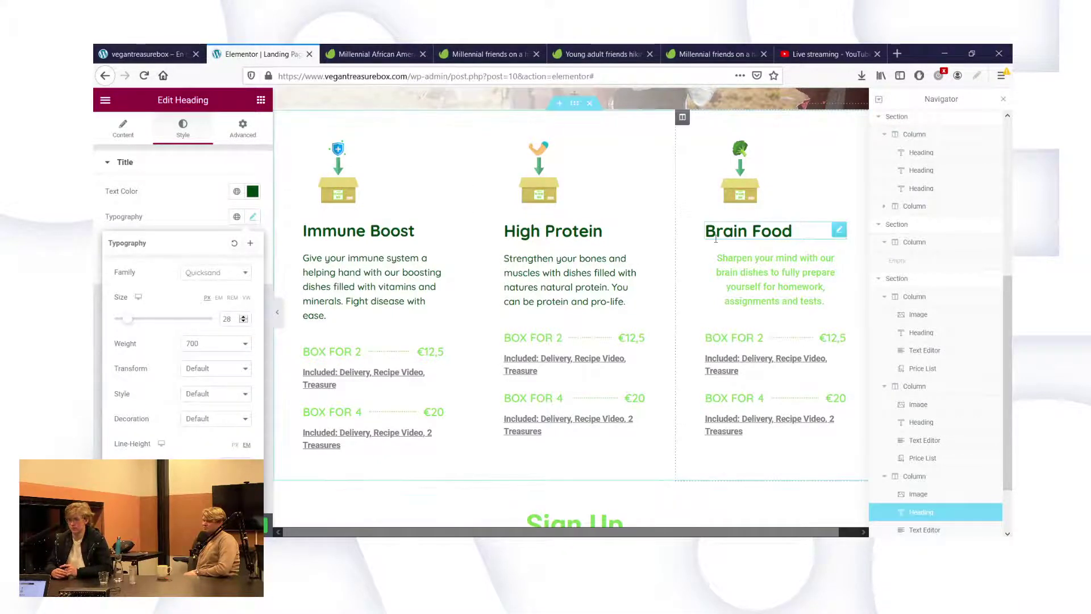
Colour the Brain Food description text dark green.
click(734, 269)
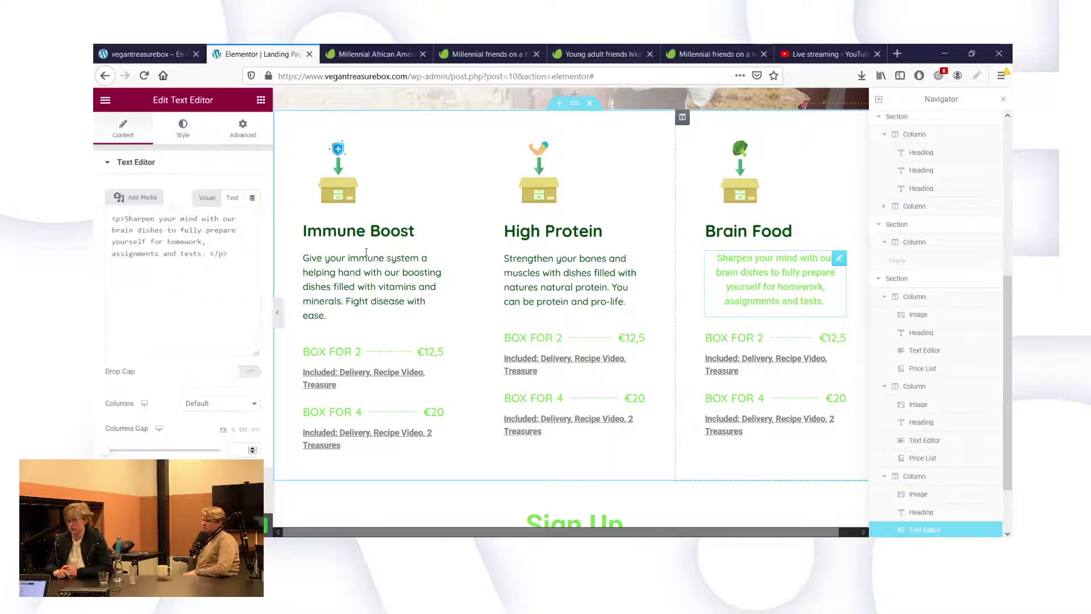
click(183, 137)
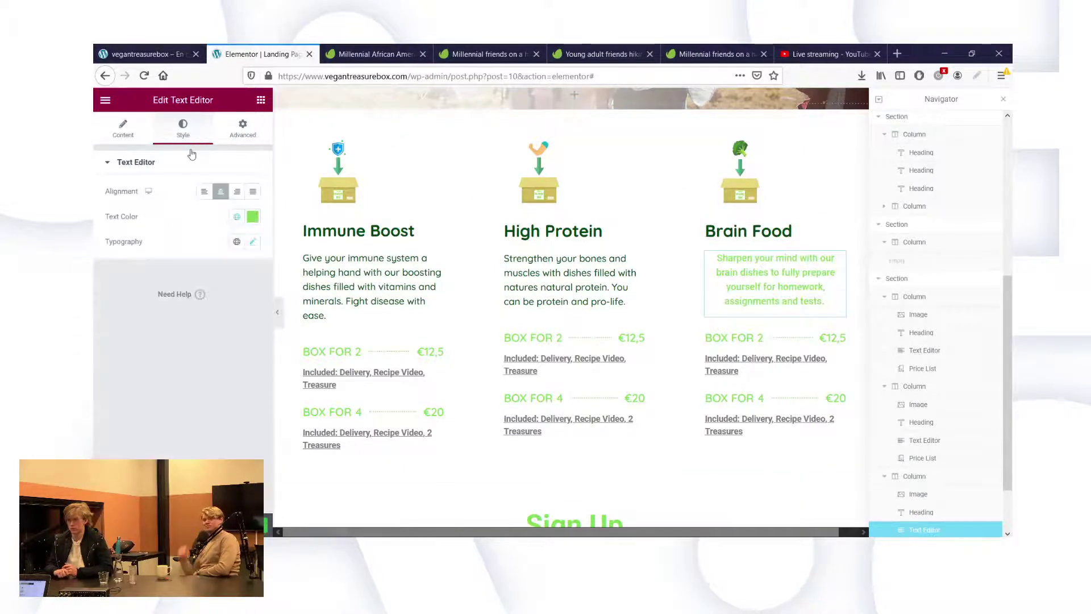
click(253, 217)
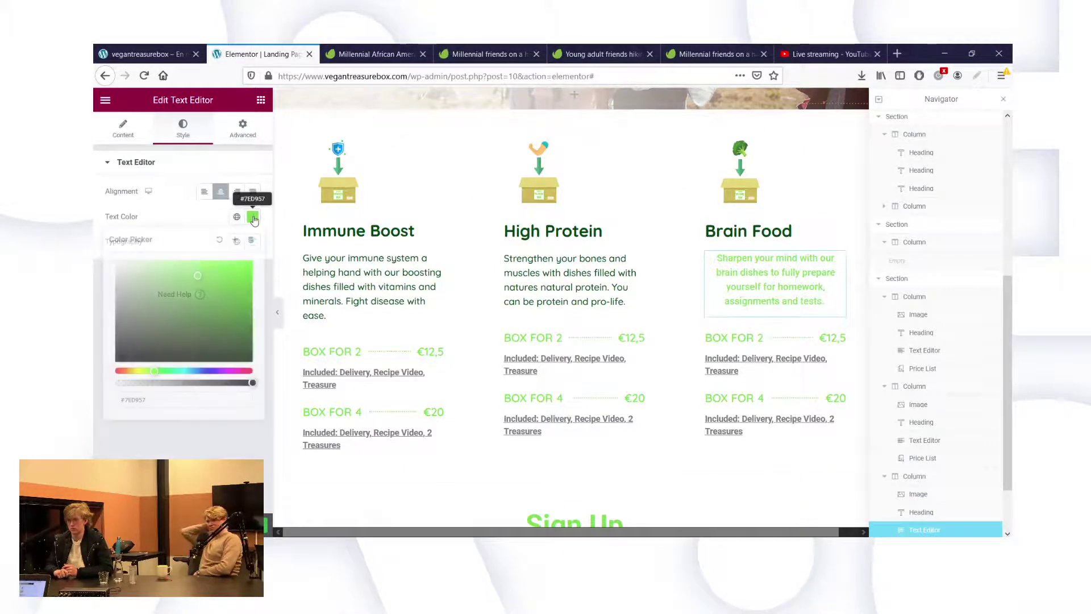
triple_click(199, 397)
key(ctrl+v)
key(Return)
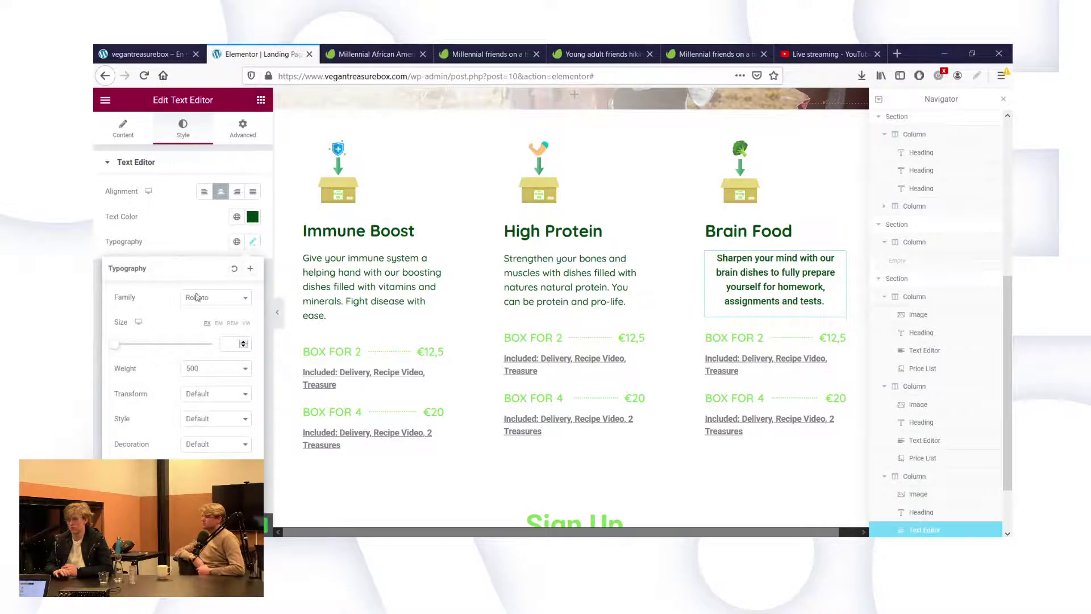
Set the Brain Food description font to Quicksand and left-align it.
click(203, 300)
text(quick)
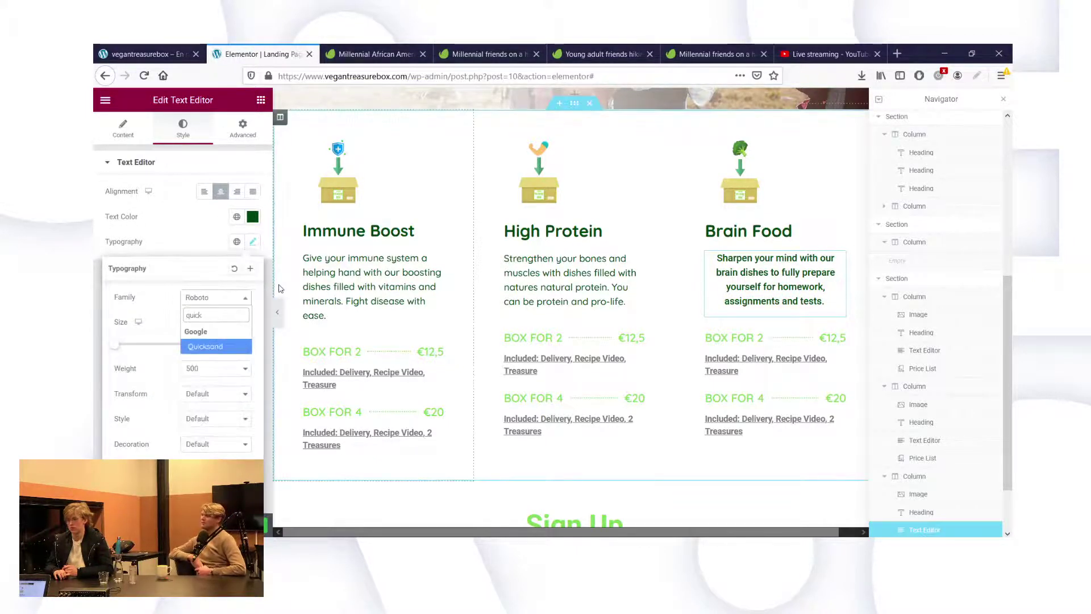
click(237, 348)
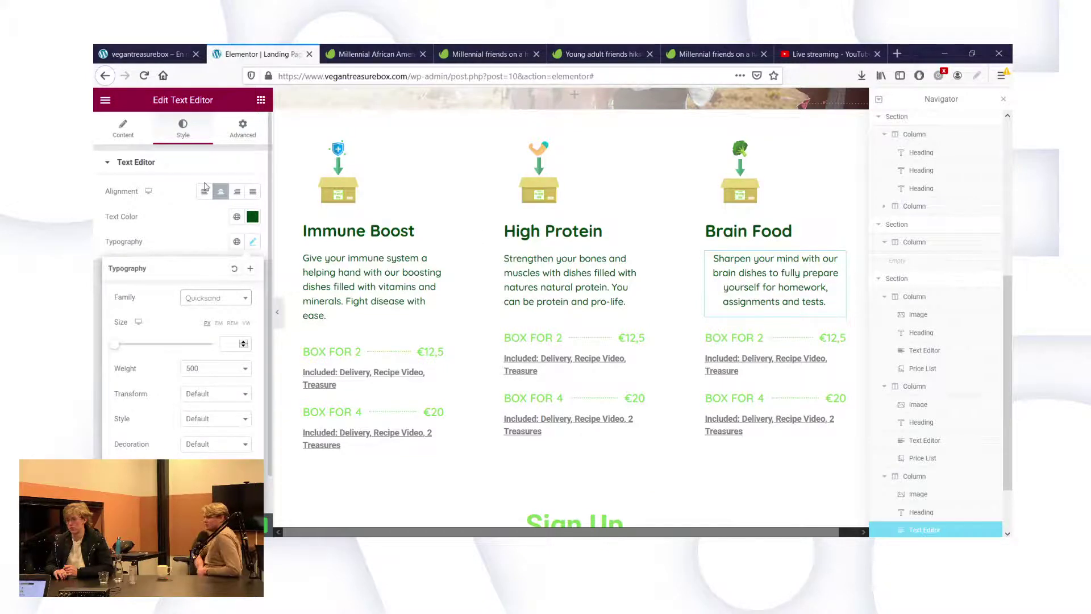
click(203, 164)
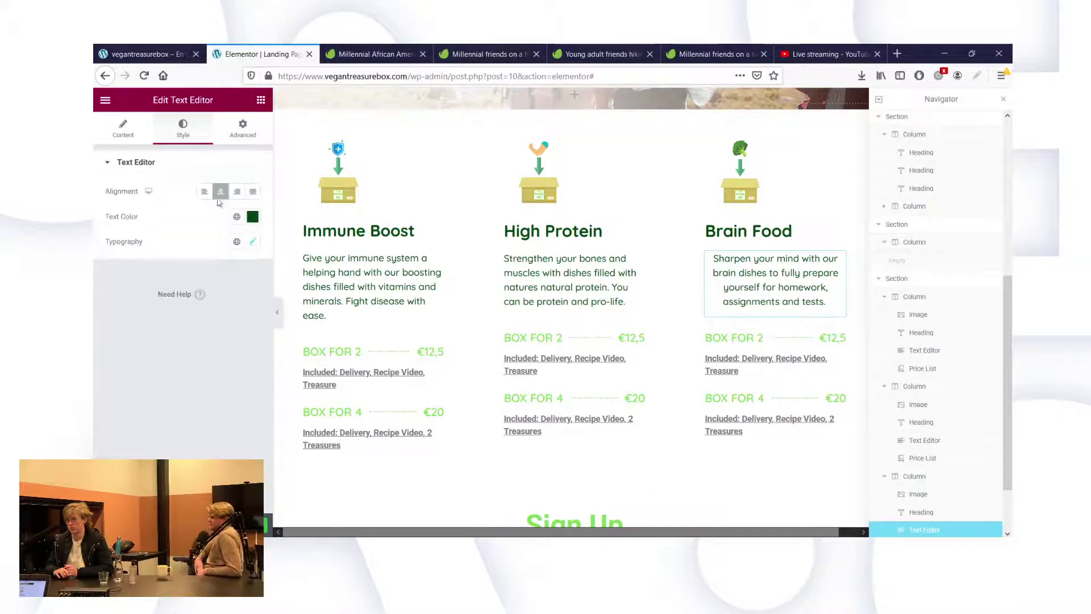
click(204, 192)
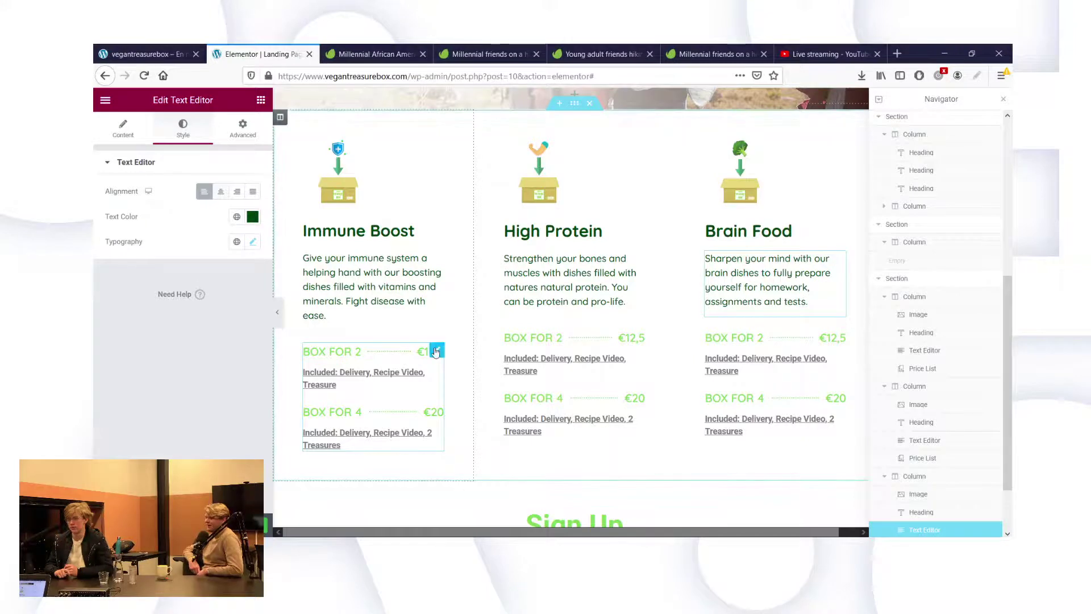
Move the Immune Boost price list into the full-width section below the columns.
right_click(436, 352)
drag(436, 352, 570, 475)
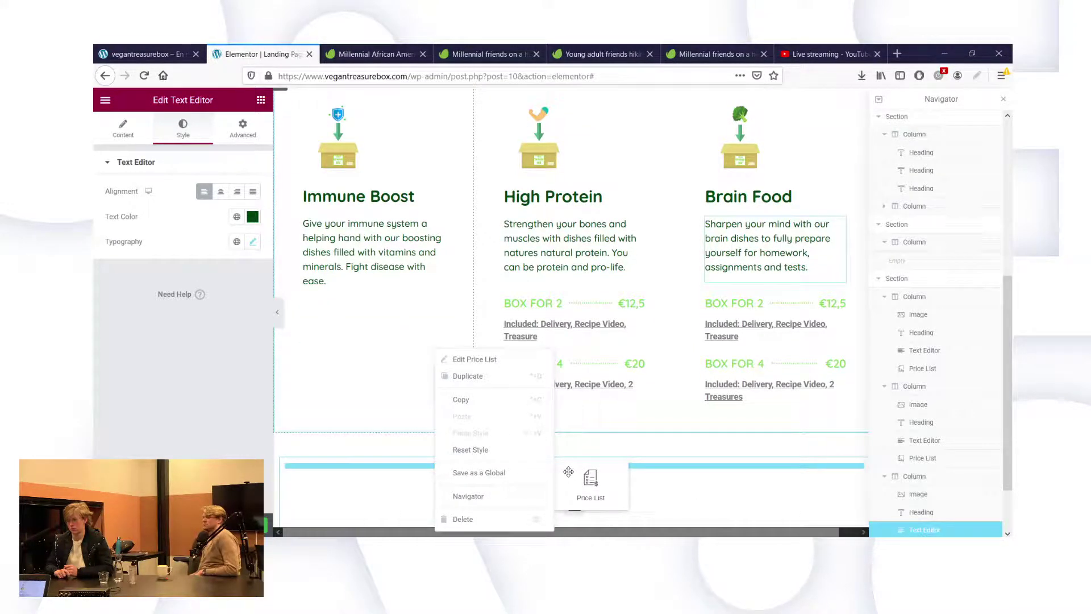
drag(626, 388, 628, 390)
scroll(706, 451, down, 2)
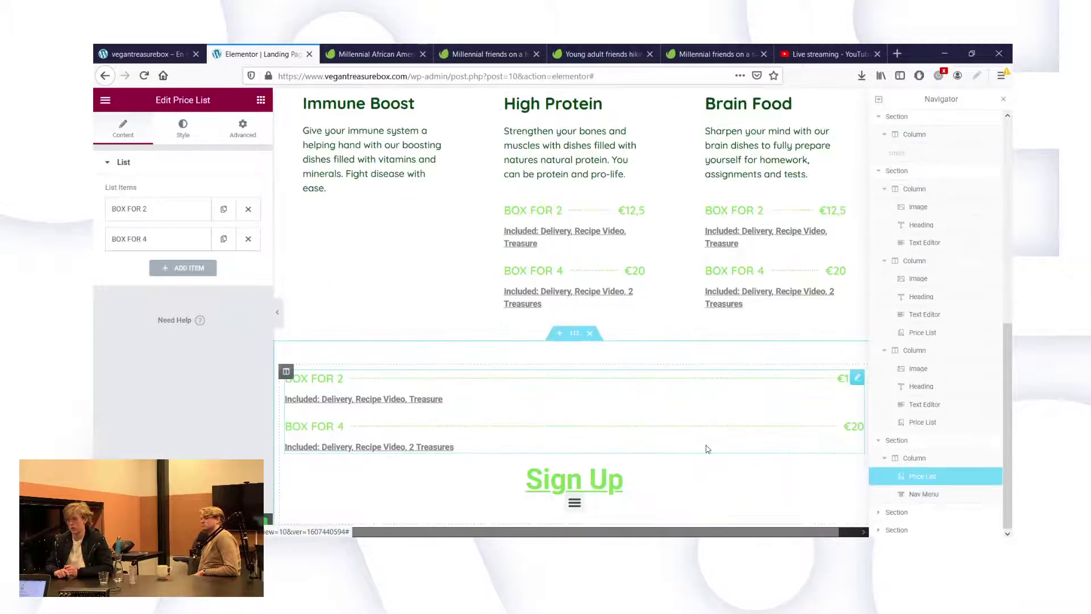
scroll(664, 452, down, 3)
scroll(664, 452, up, 1)
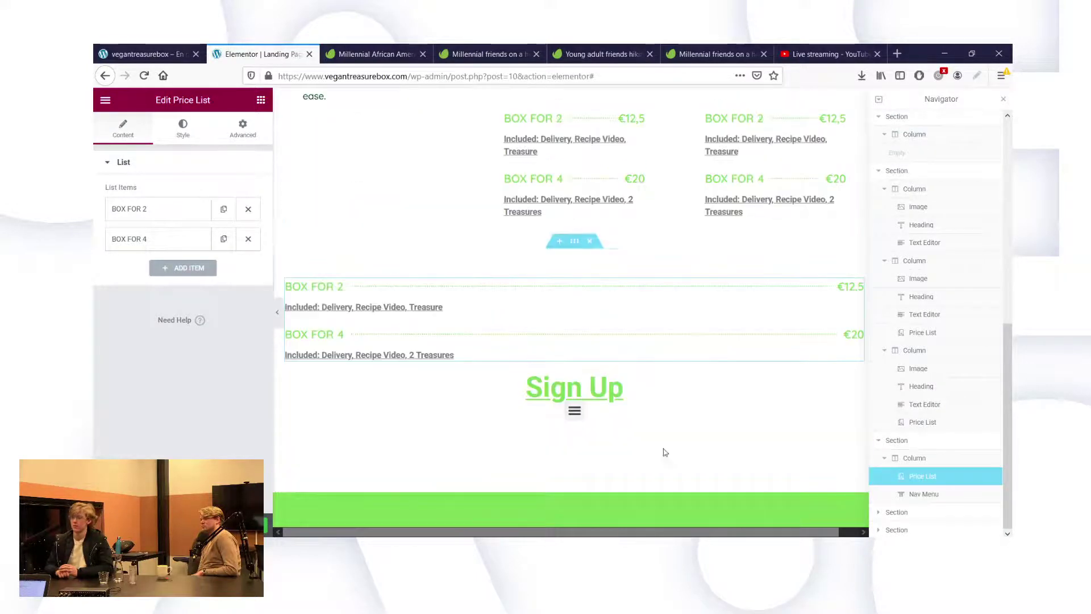
scroll(607, 364, up, 3)
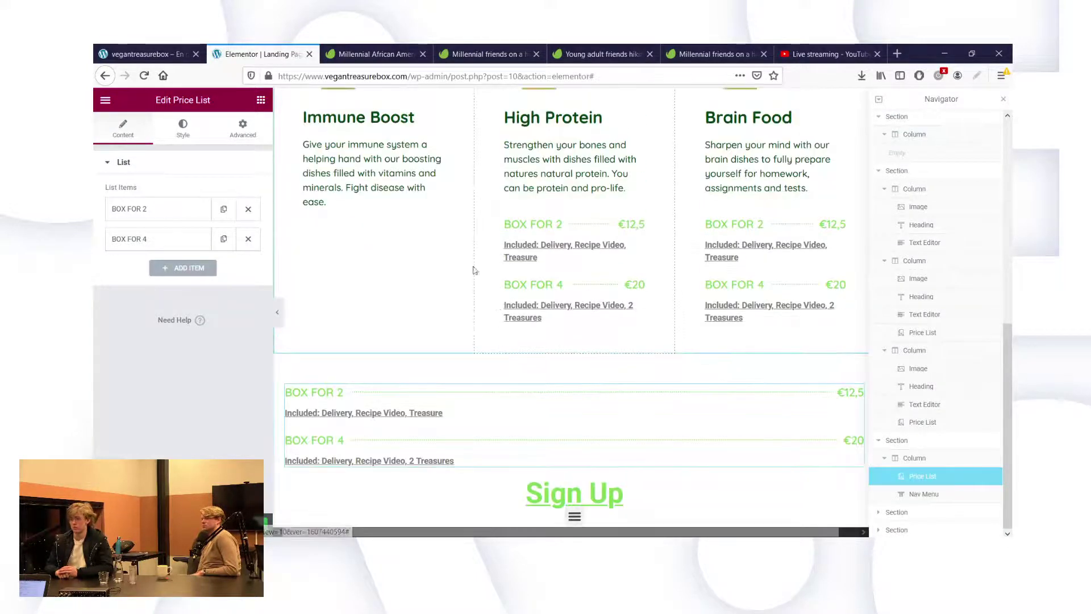
scroll(432, 237, up, 2)
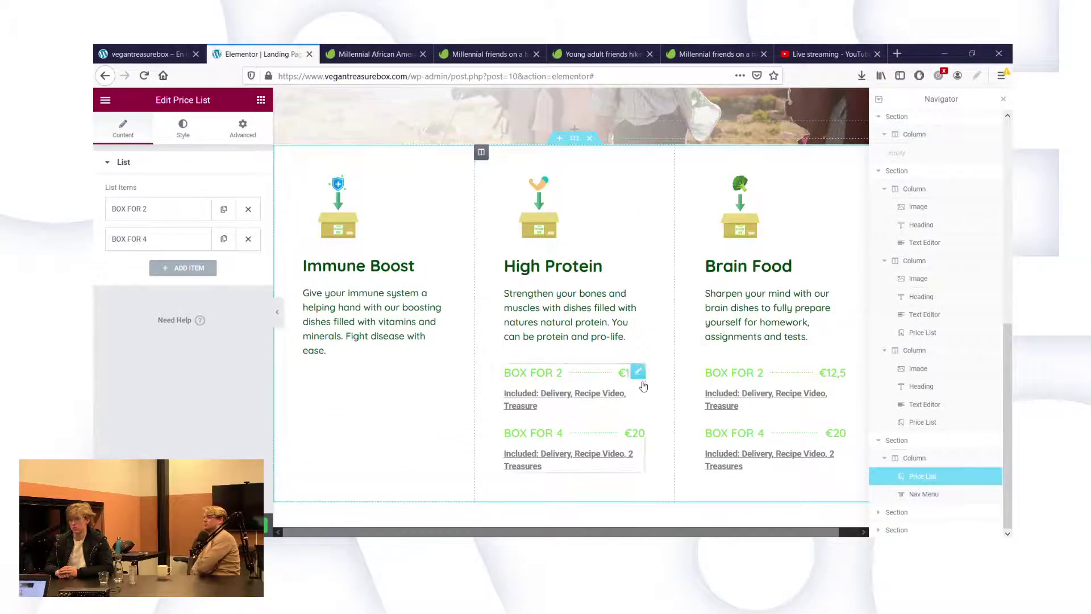
Delete the price lists from the High Protein and Brain Food columns.
right_click(645, 370)
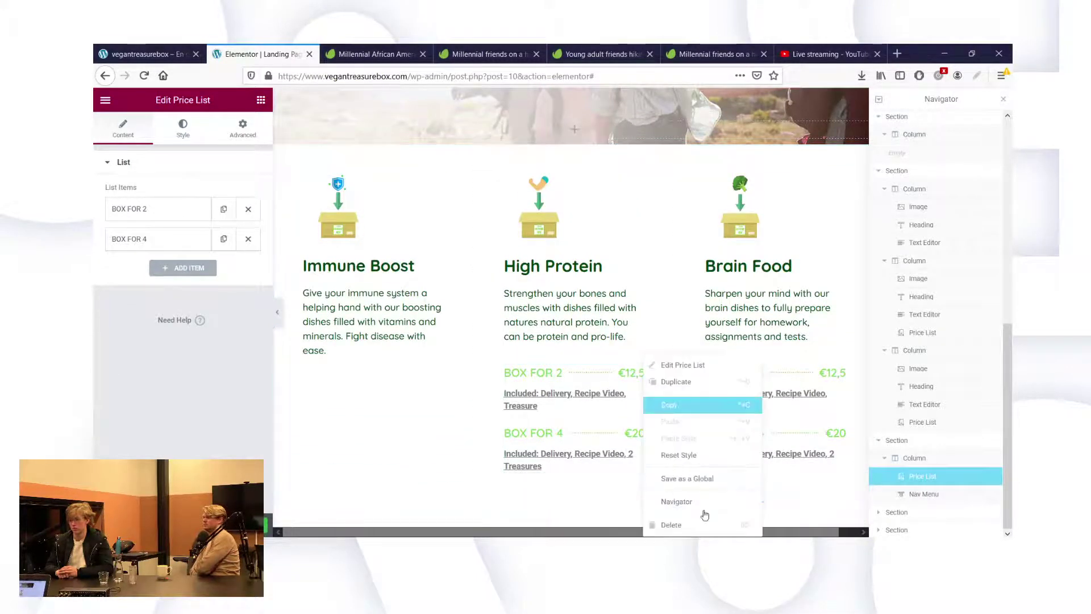
key(Delete)
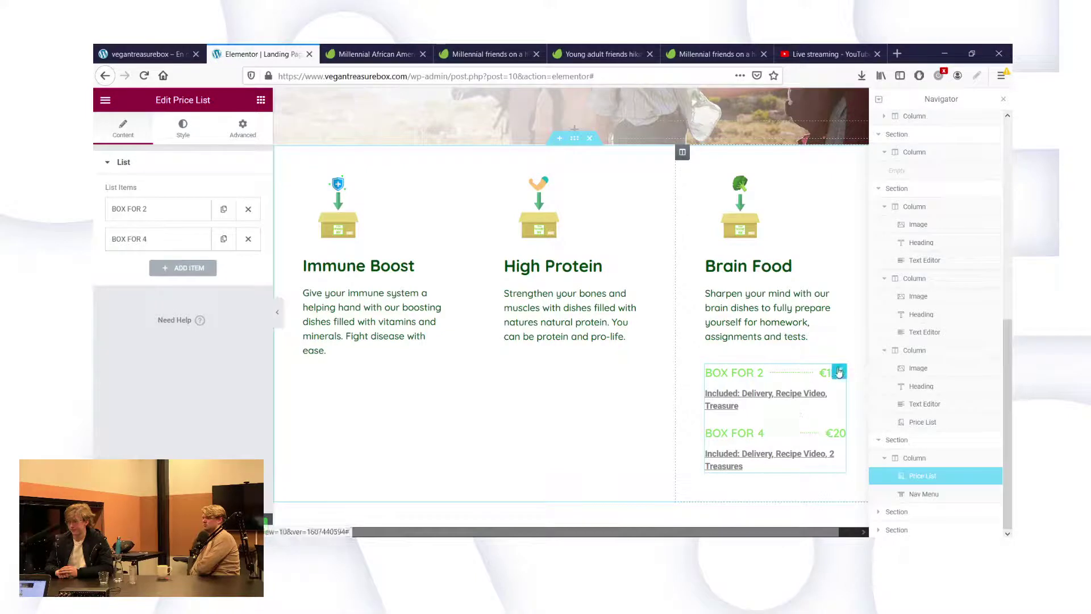
right_click(840, 372)
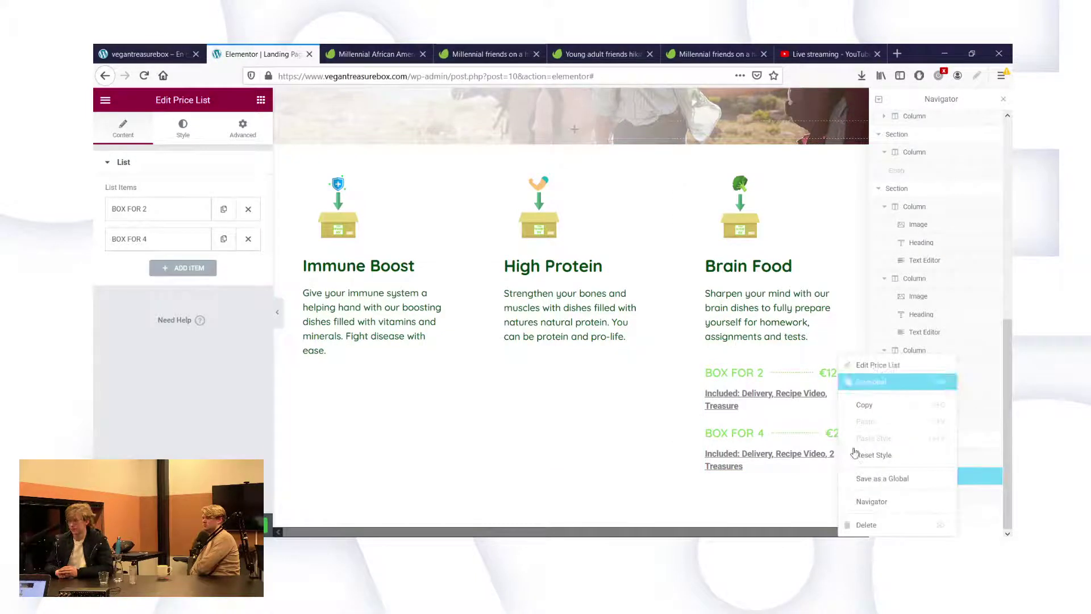
click(859, 526)
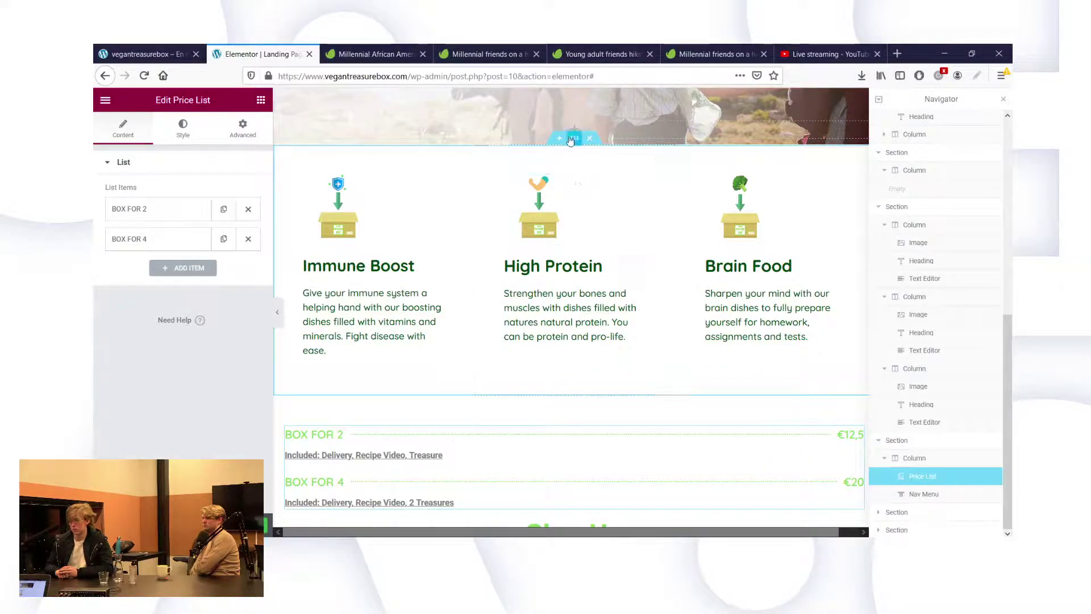
scroll(569, 170, up, 5)
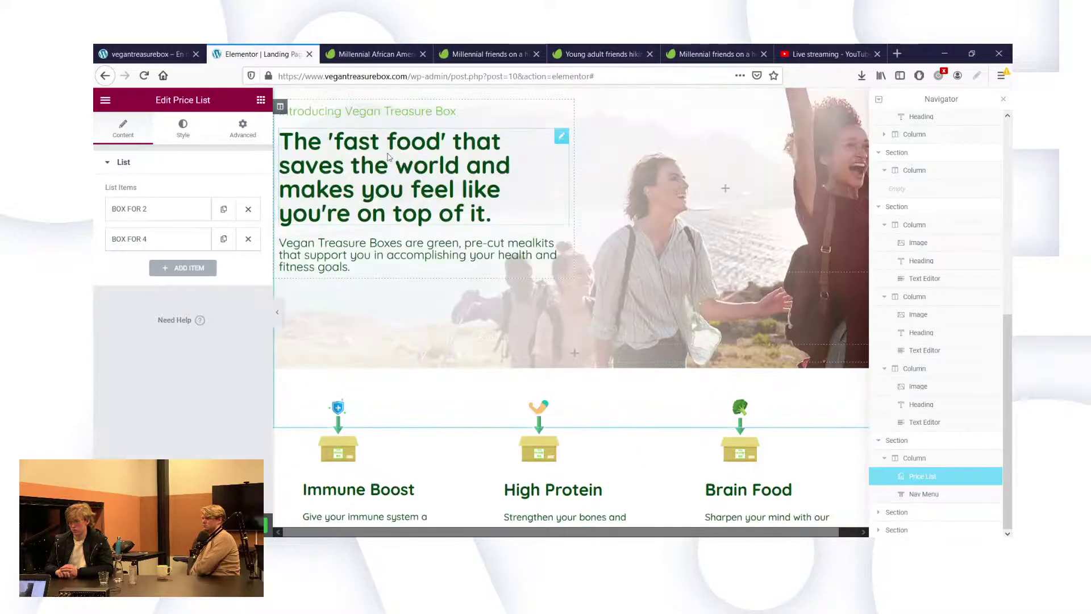
Set the hero section's bottom padding to 450.
scroll(388, 154, up, 1)
click(580, 124)
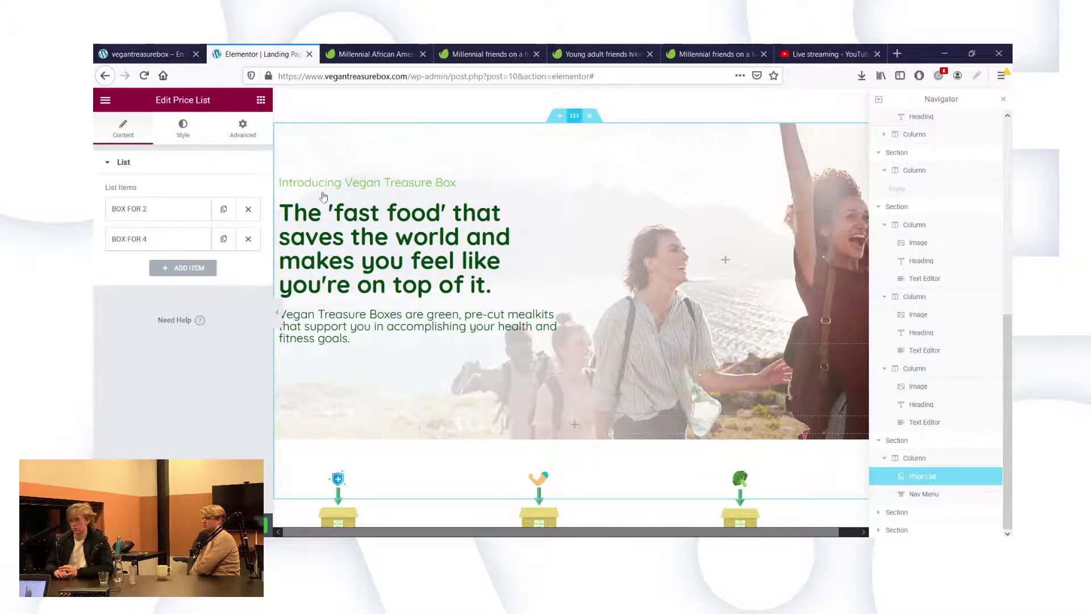
click(178, 268)
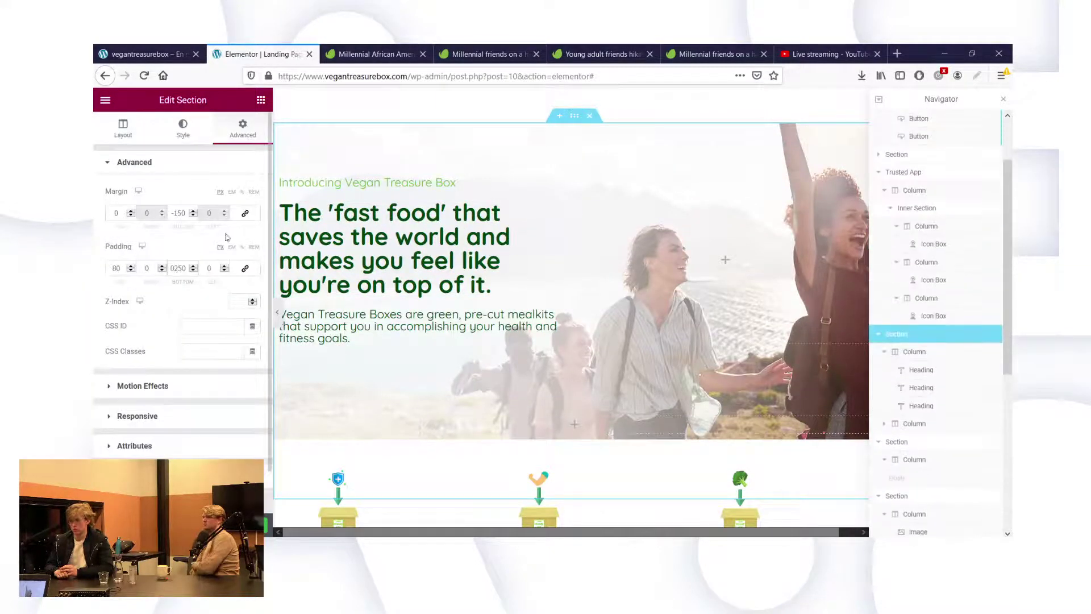
key(BackSpace)
text(4)
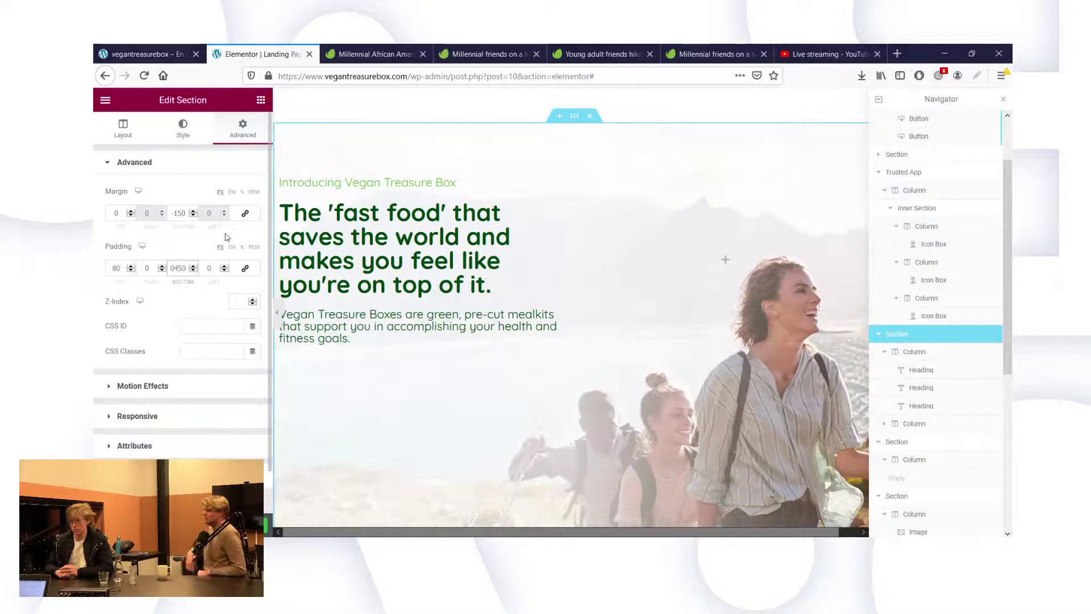
Give the hero a -350 bottom margin and delete the empty section below it.
click(182, 211)
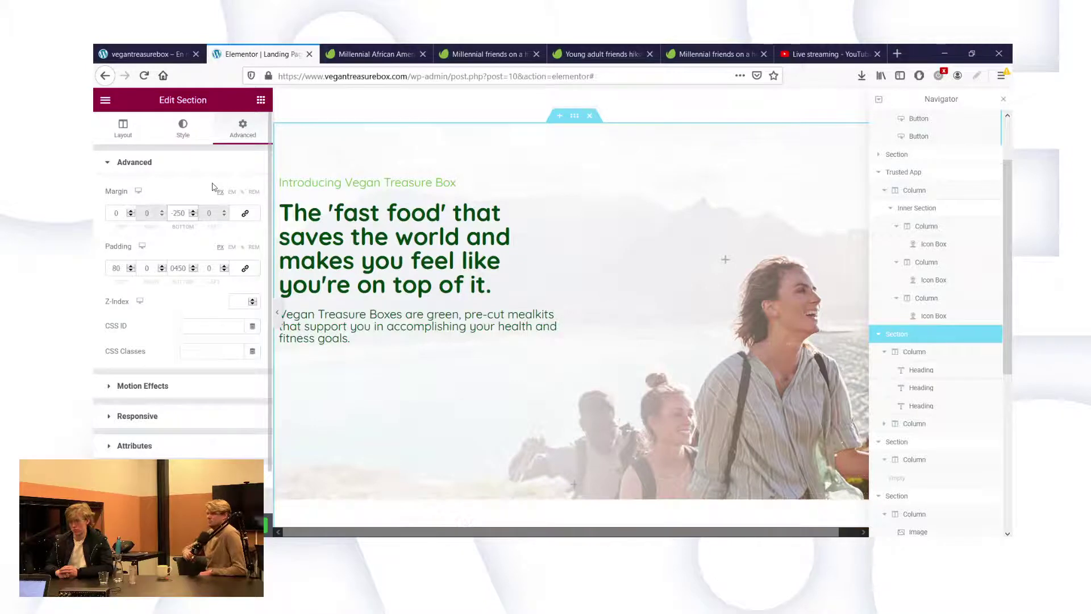
key(BackSpace)
text(2)
key(BackSpace)
text(3)
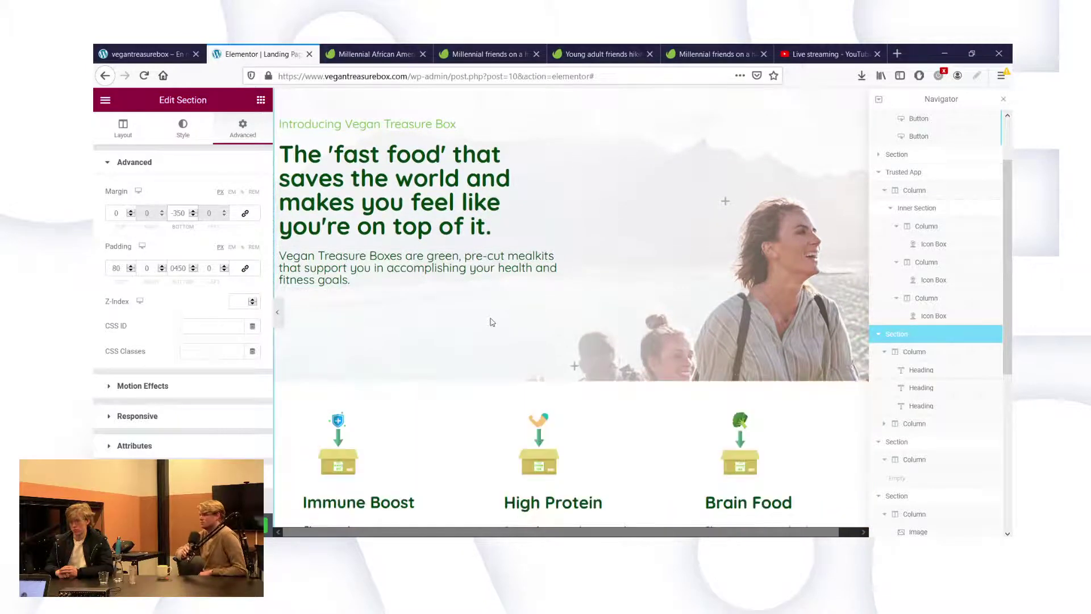
key(BackSpace)
text(4)
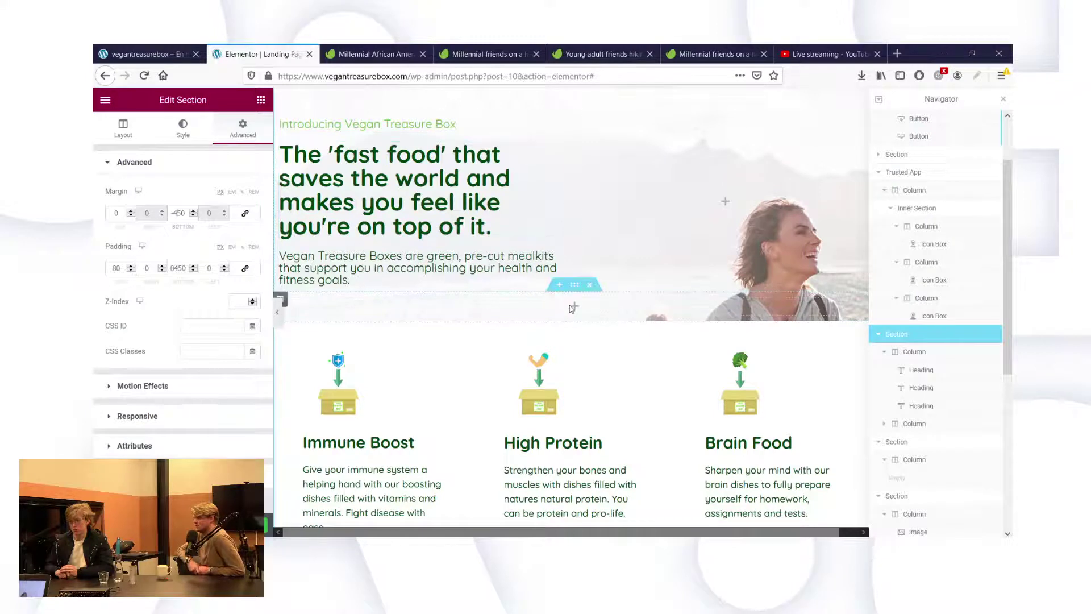
click(592, 291)
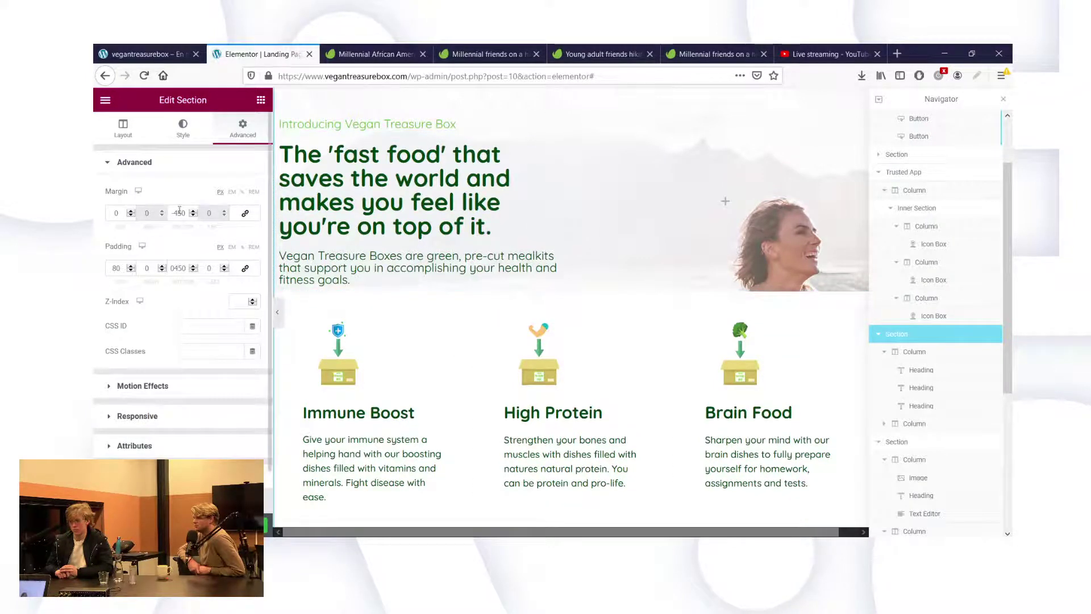
key(BackSpace)
text(3)
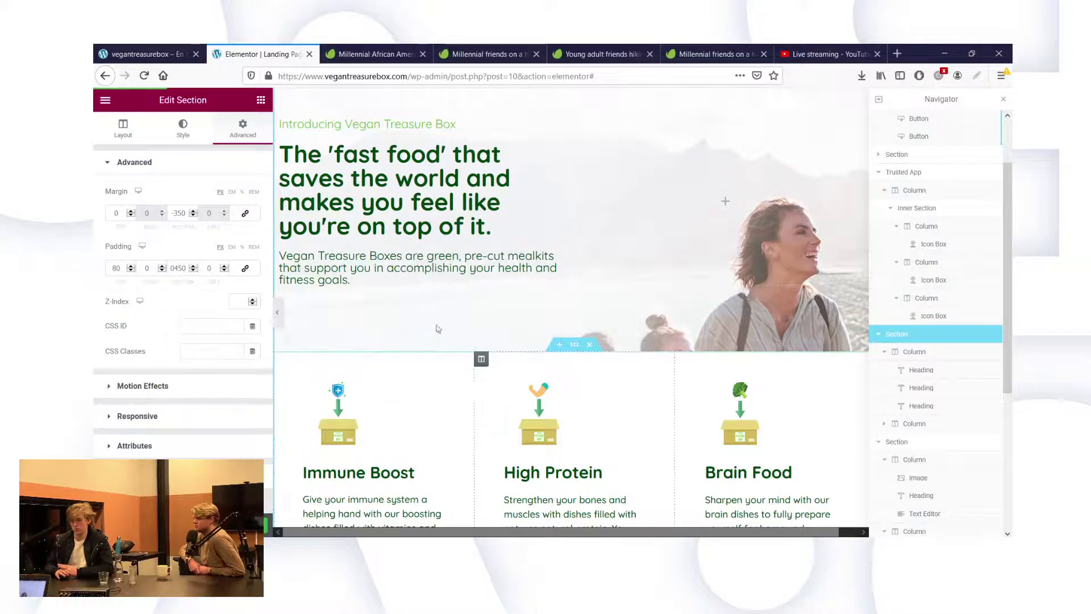
Reload the live page and scroll to check the three cards overlapping the hero photo.
click(145, 54)
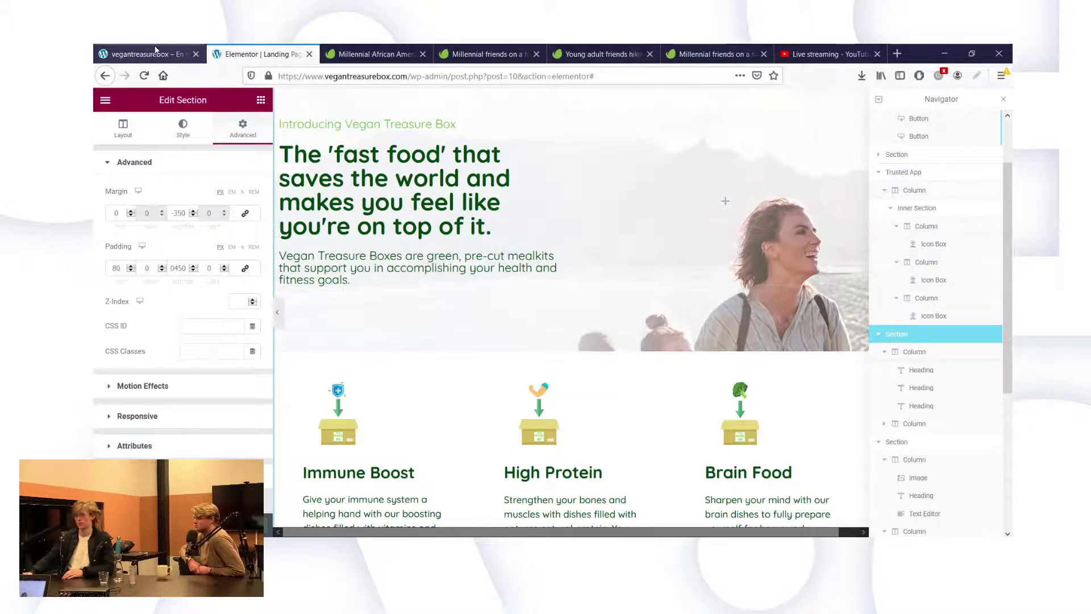
click(144, 75)
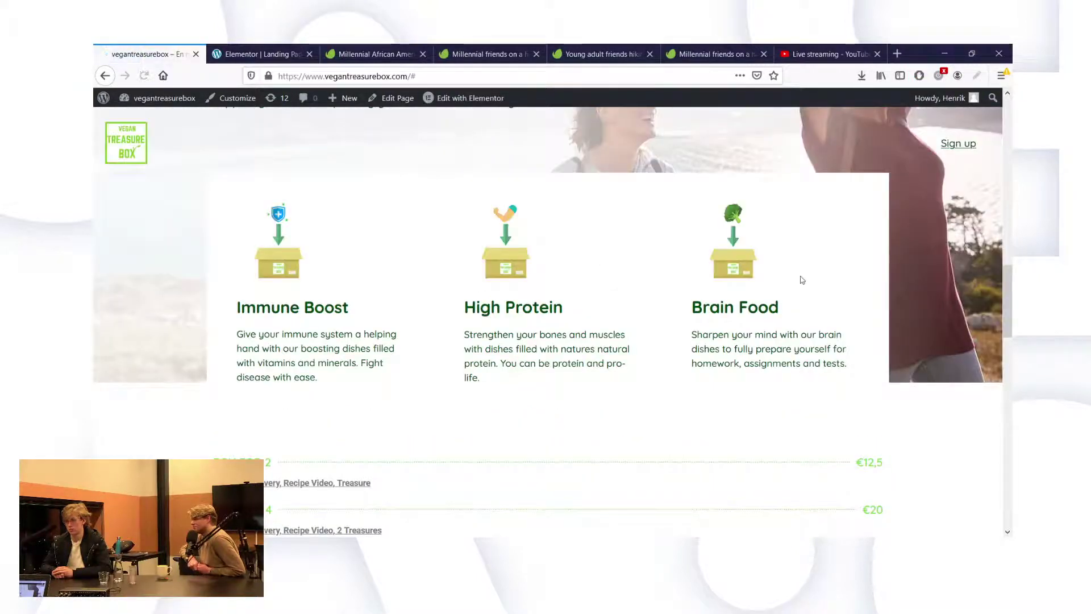
scroll(799, 277, up, 3)
scroll(788, 220, up, 6)
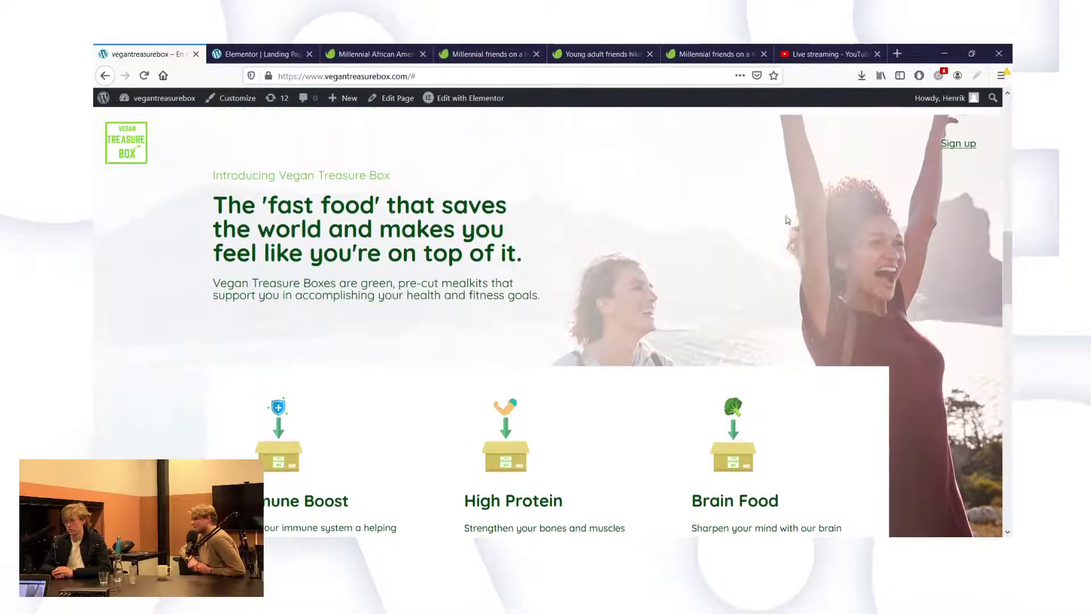
scroll(788, 220, down, 10)
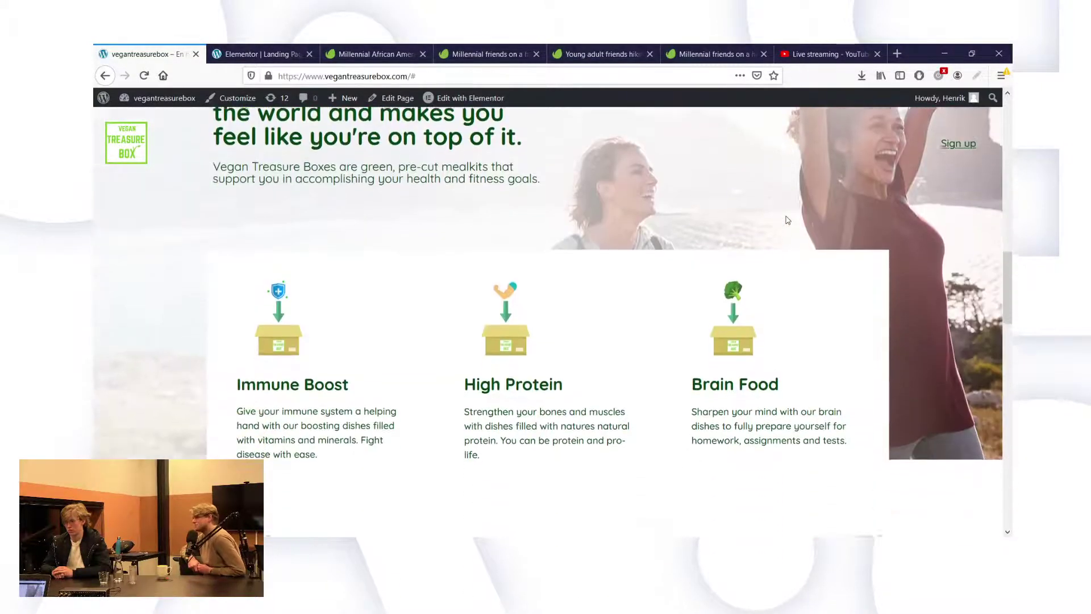
scroll(788, 220, up, 10)
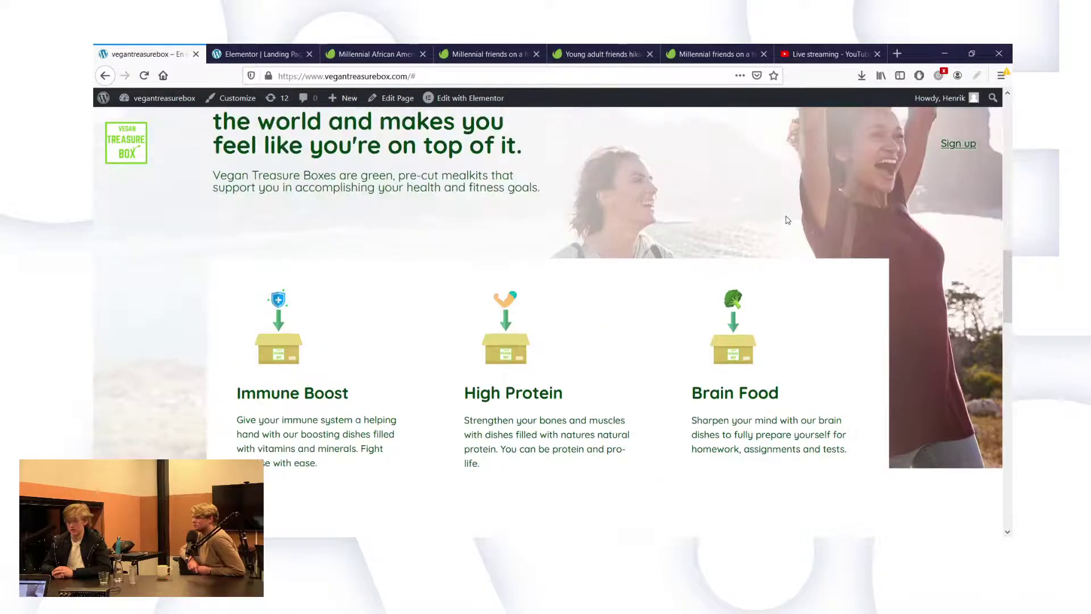
scroll(788, 220, down, 2)
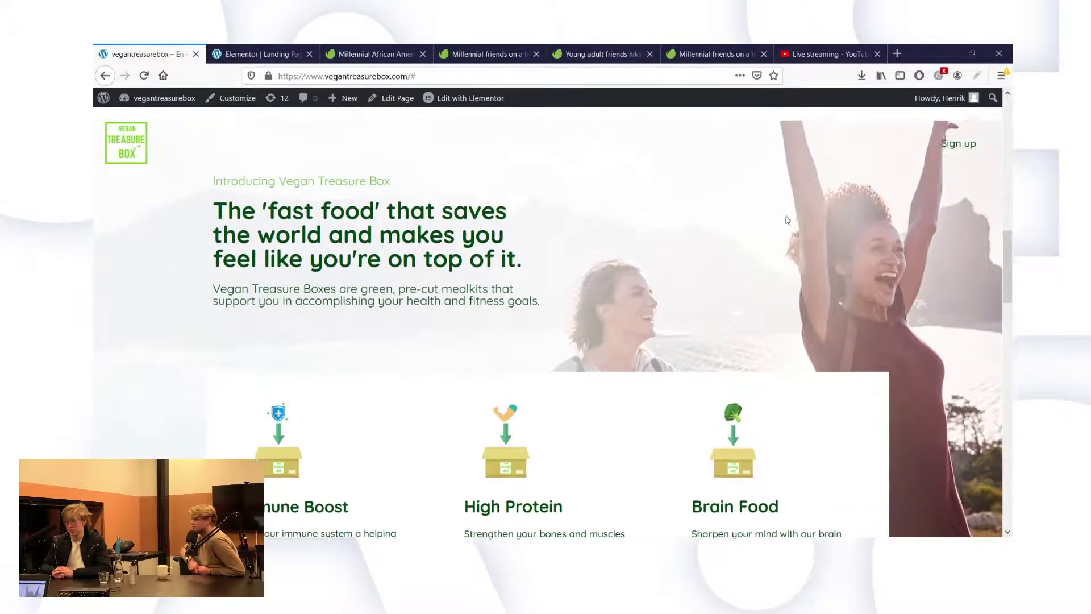
scroll(788, 220, up, 2)
scroll(788, 220, down, 4)
scroll(787, 220, down, 3)
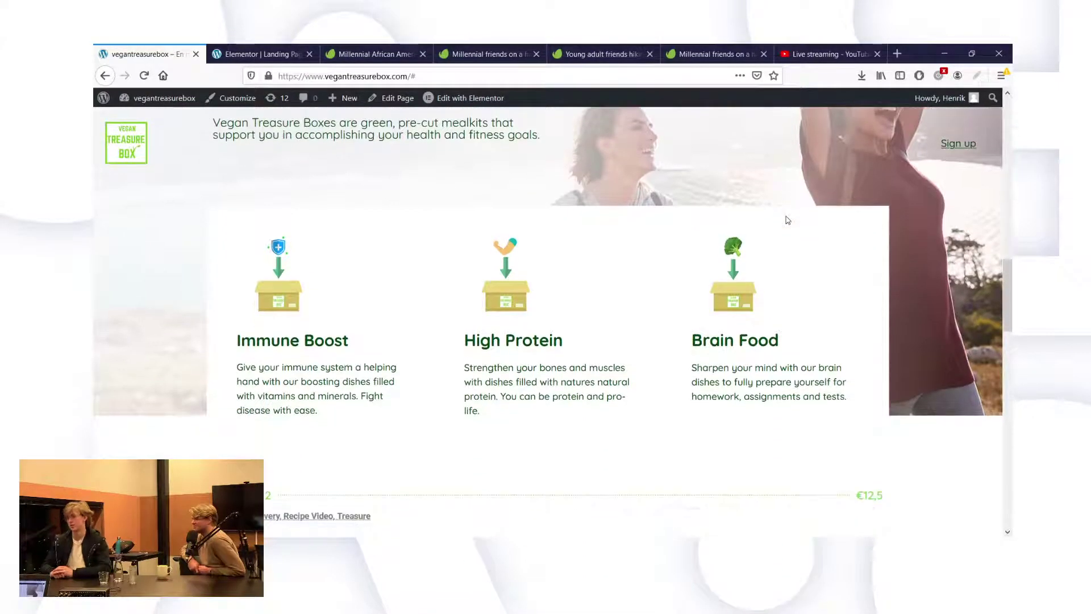
Reduce the hero's bottom padding to 350 and its bottom margin to -280.
click(283, 51)
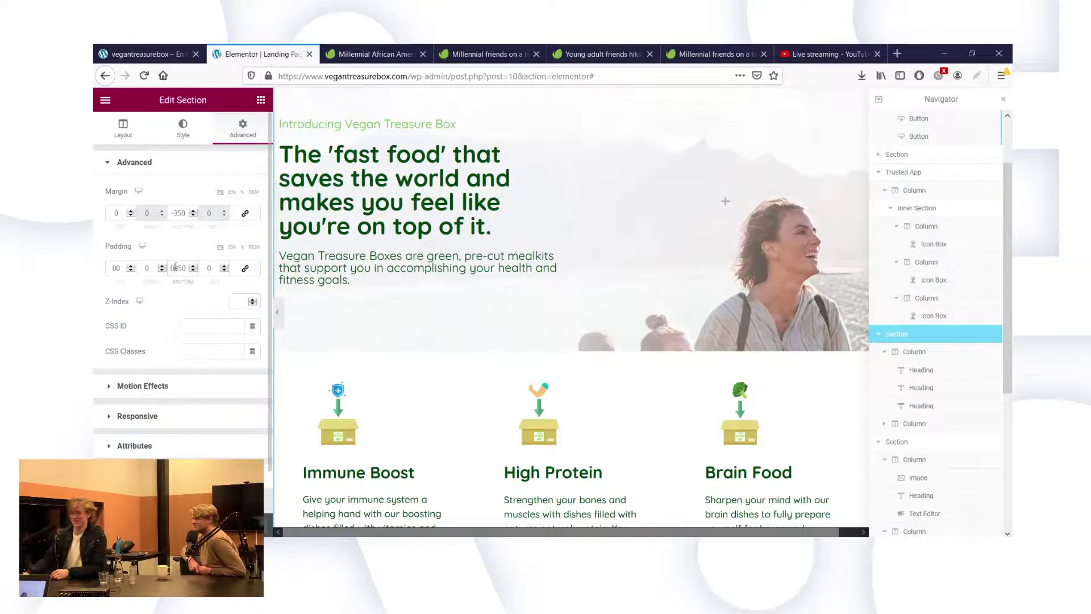
key(BackSpace)
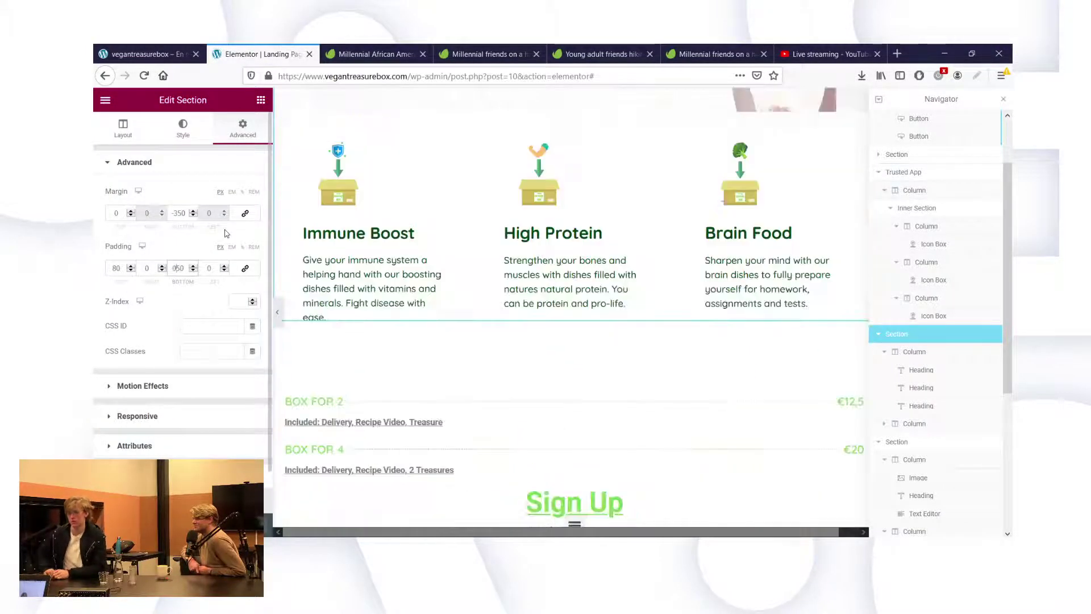
text(3)
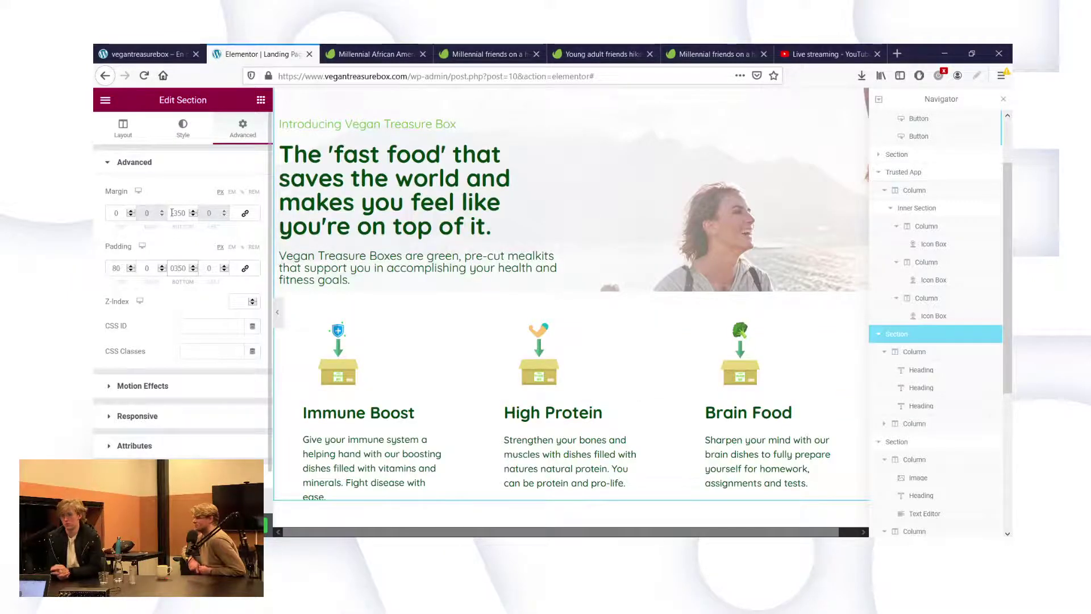
key(BackSpace)
text(2)
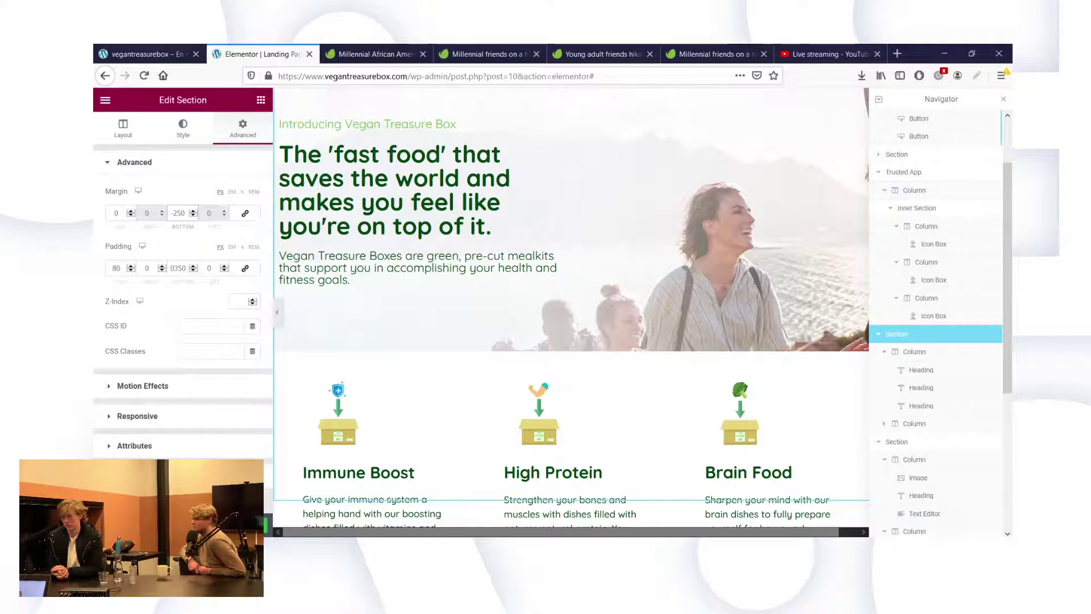
key(Delete)
text(8)
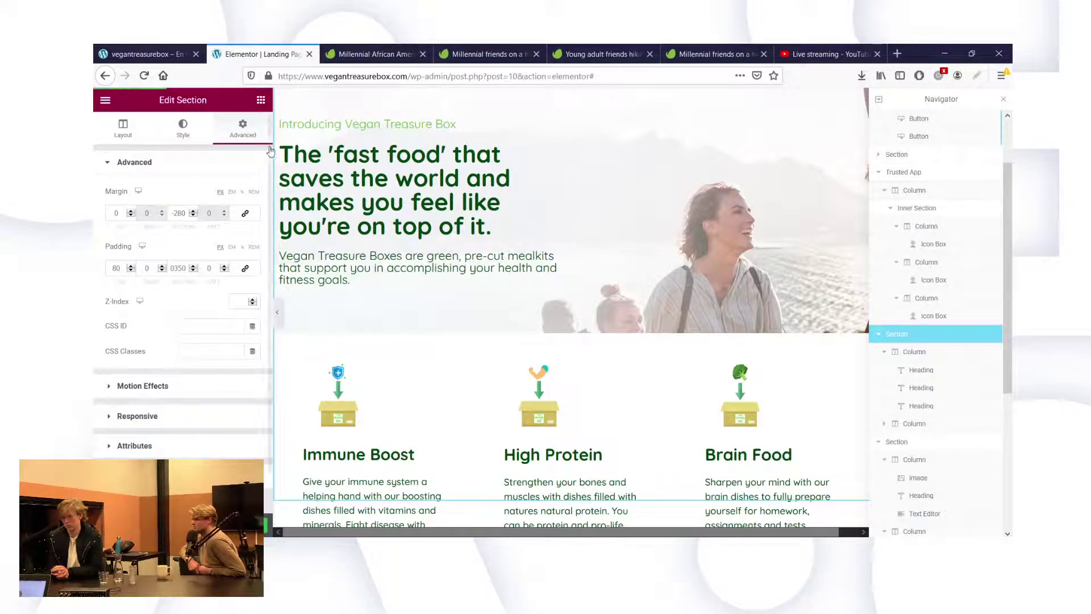
click(149, 53)
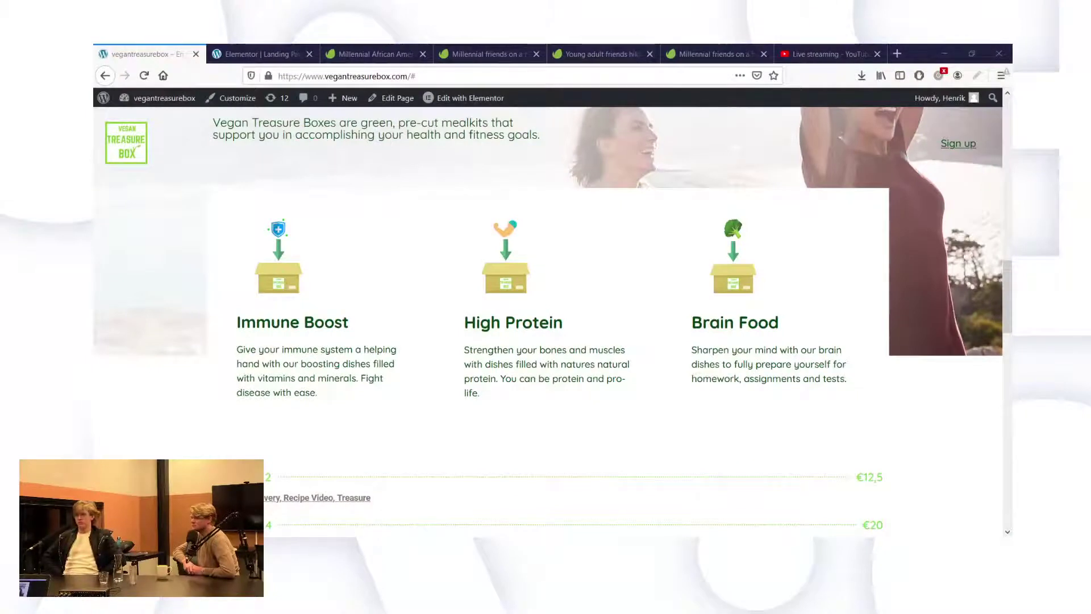
Reload the live page to check the -280 overlap, then return to the Elementor editor.
scroll(462, 420, down, 1)
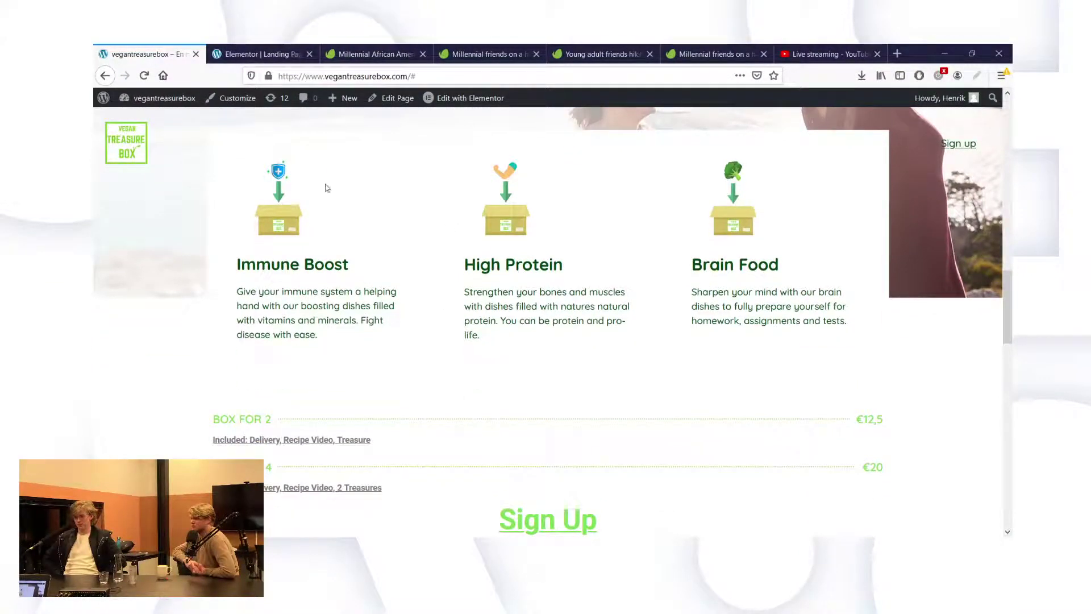
scroll(272, 159, up, 2)
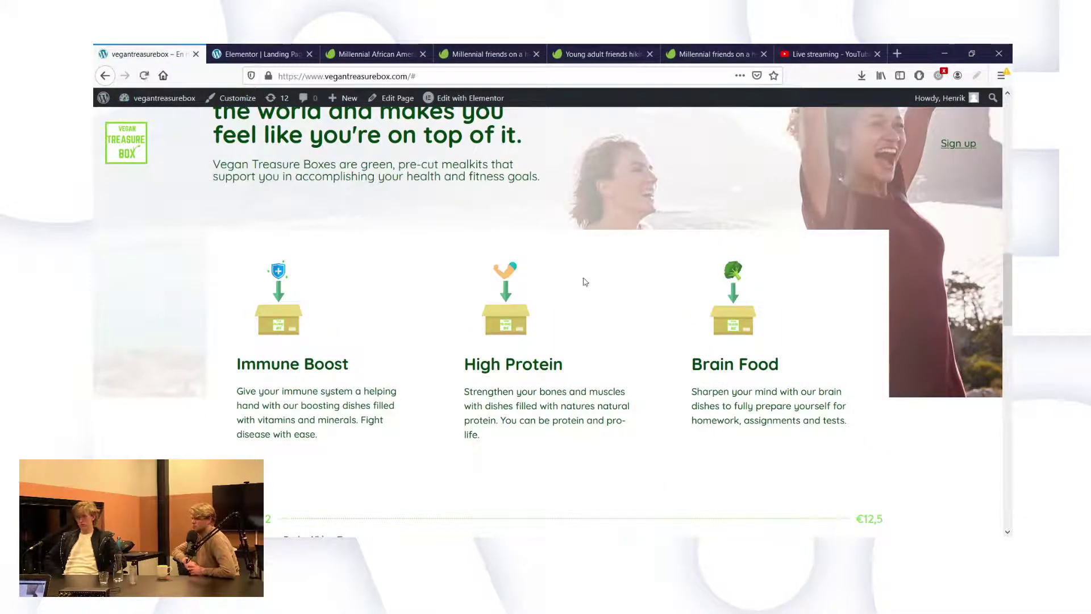
click(149, 79)
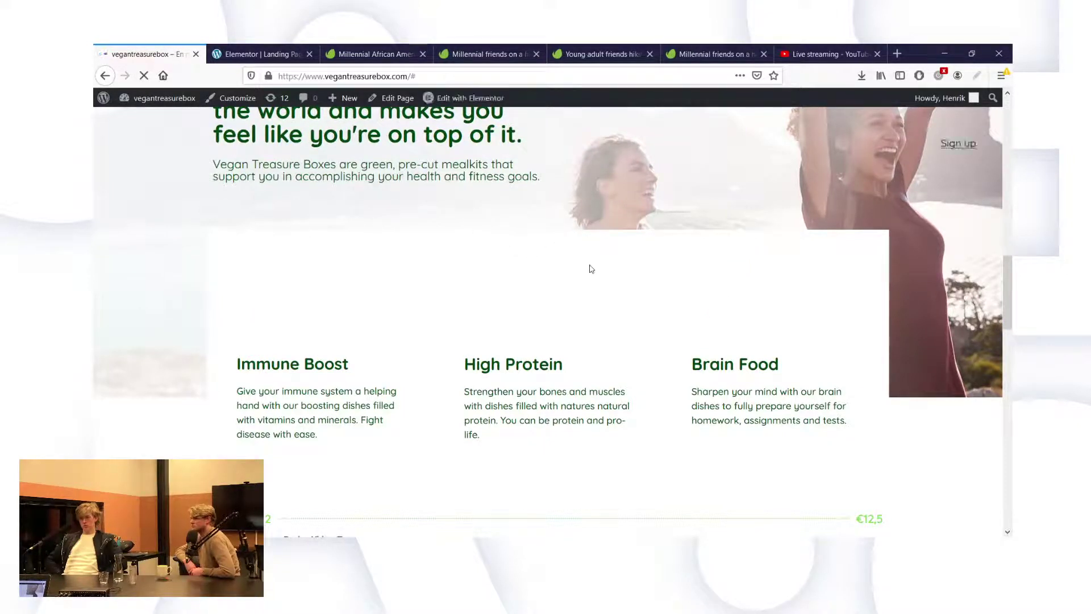
click(293, 57)
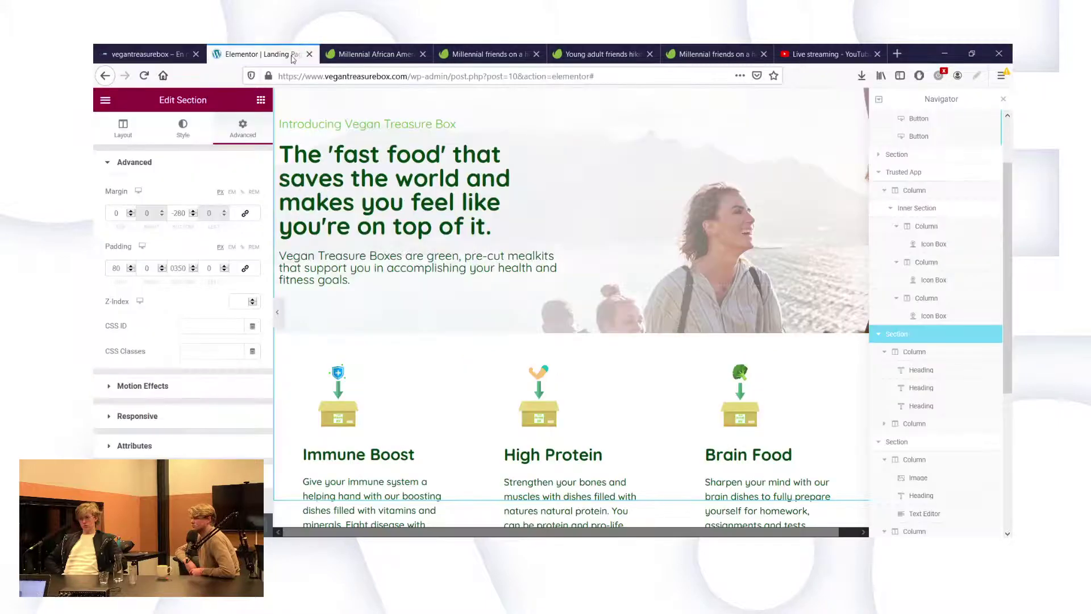
click(148, 54)
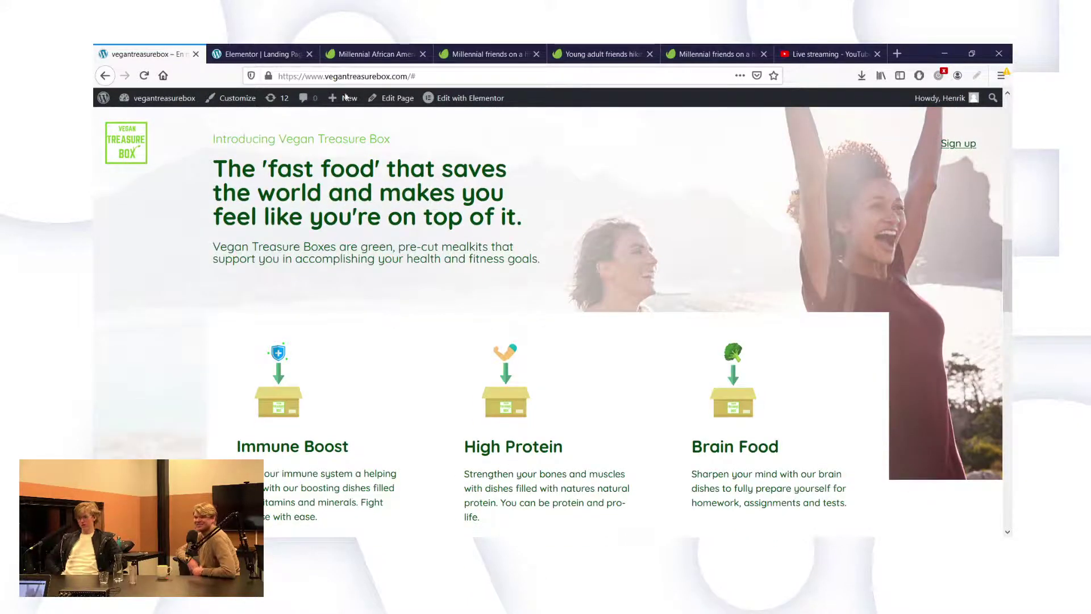
click(285, 49)
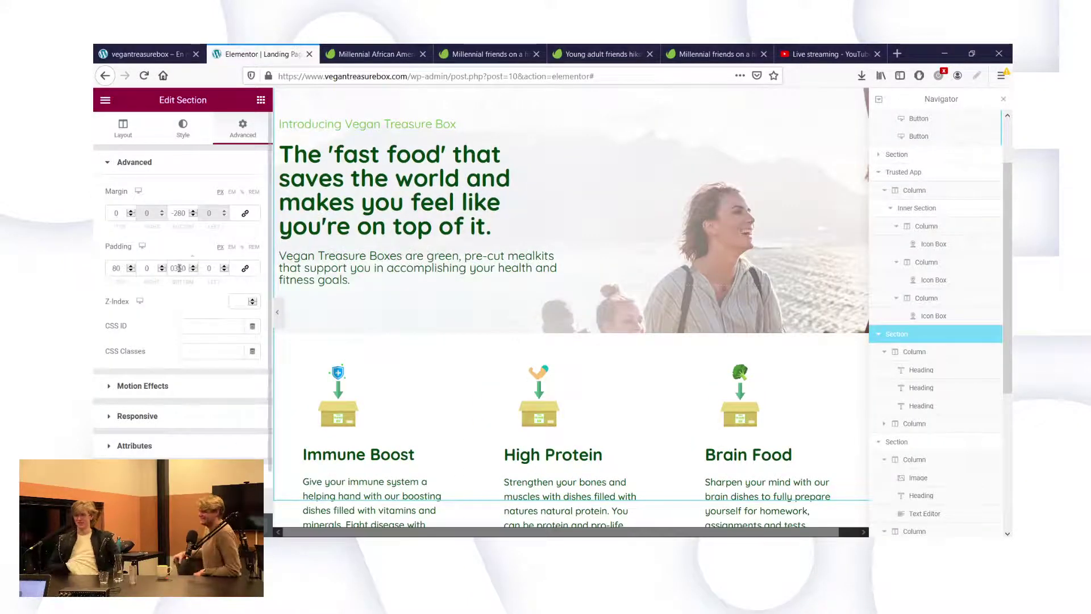
Set the hero section's bottom padding to 250 and bottom margin to -180.
key(BackSpace)
text(2)
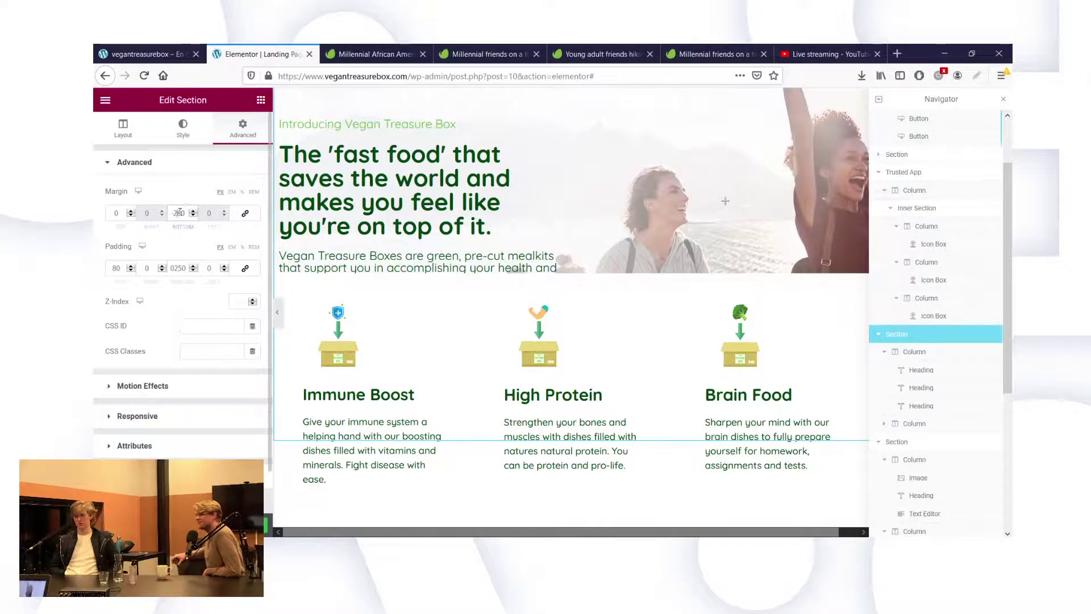
key(Delete)
text(1)
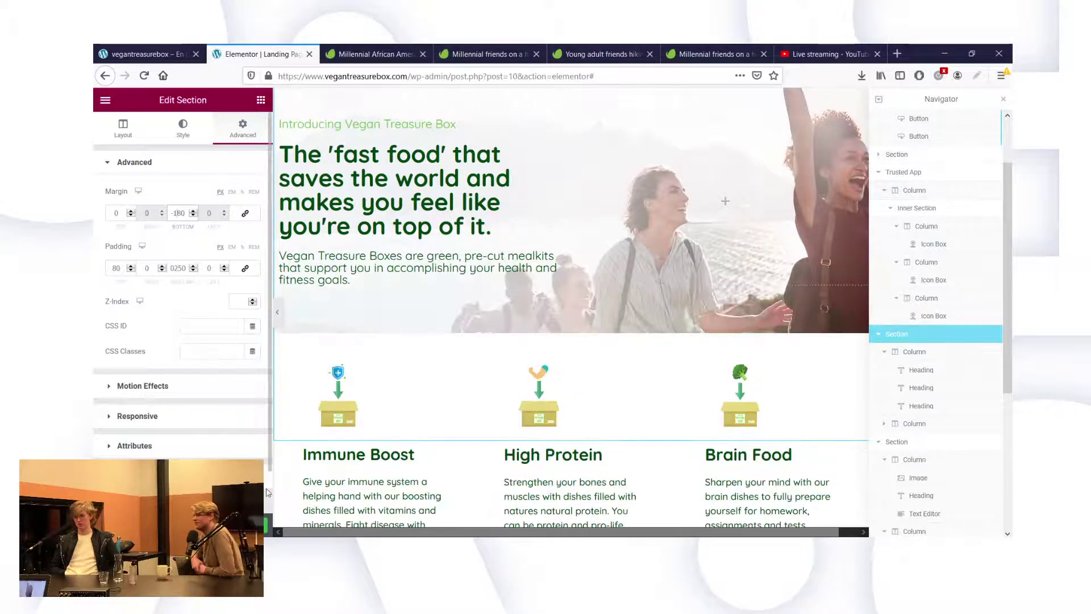
Review the lowered icon boxes on the live page, then go back to the editor.
click(148, 54)
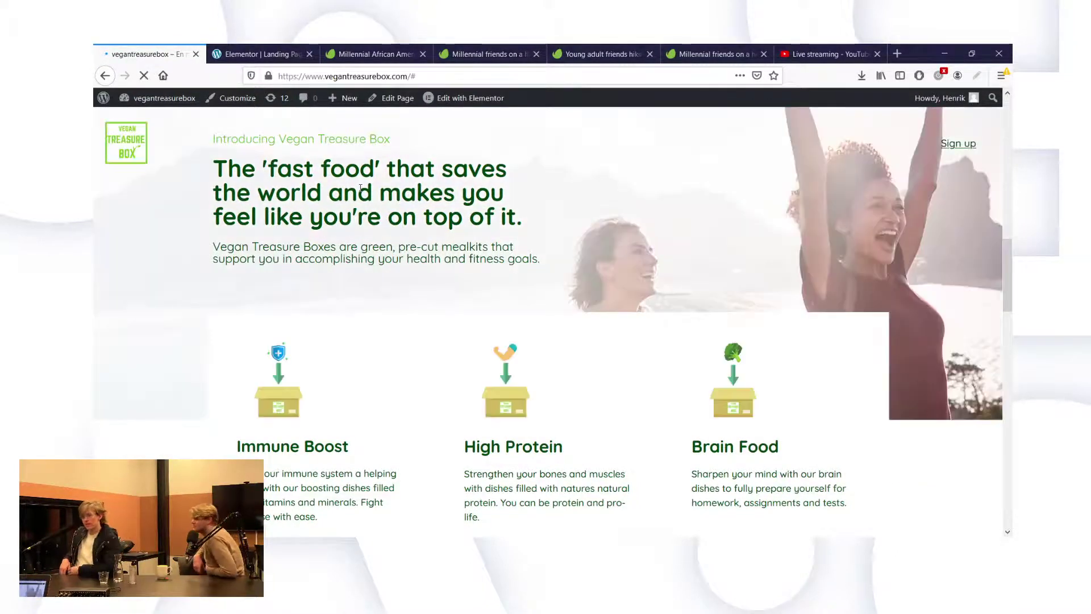
scroll(546, 344, down, 2)
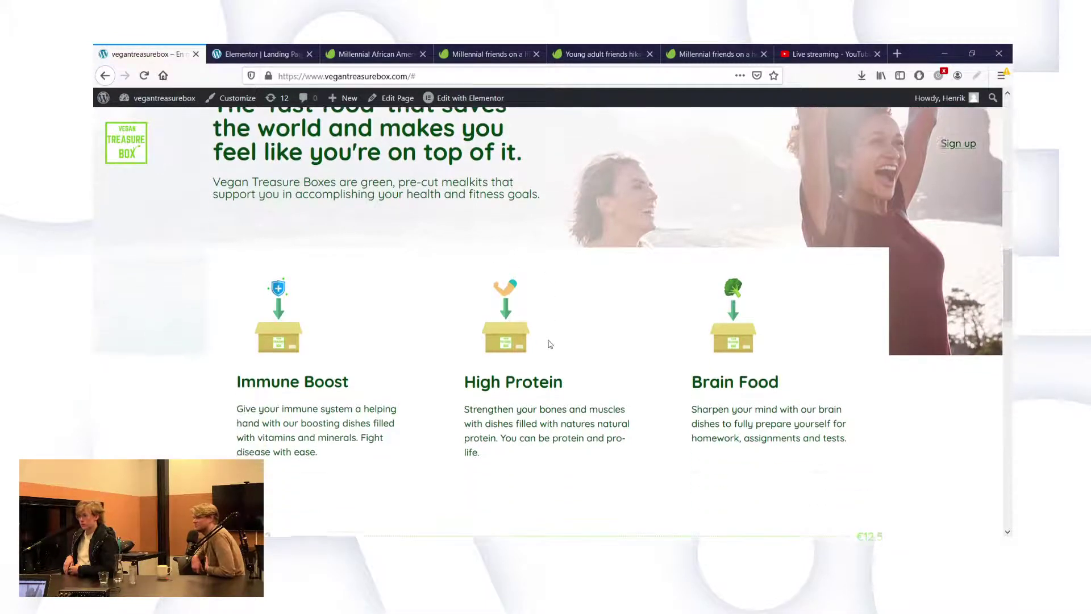
scroll(546, 343, up, 4)
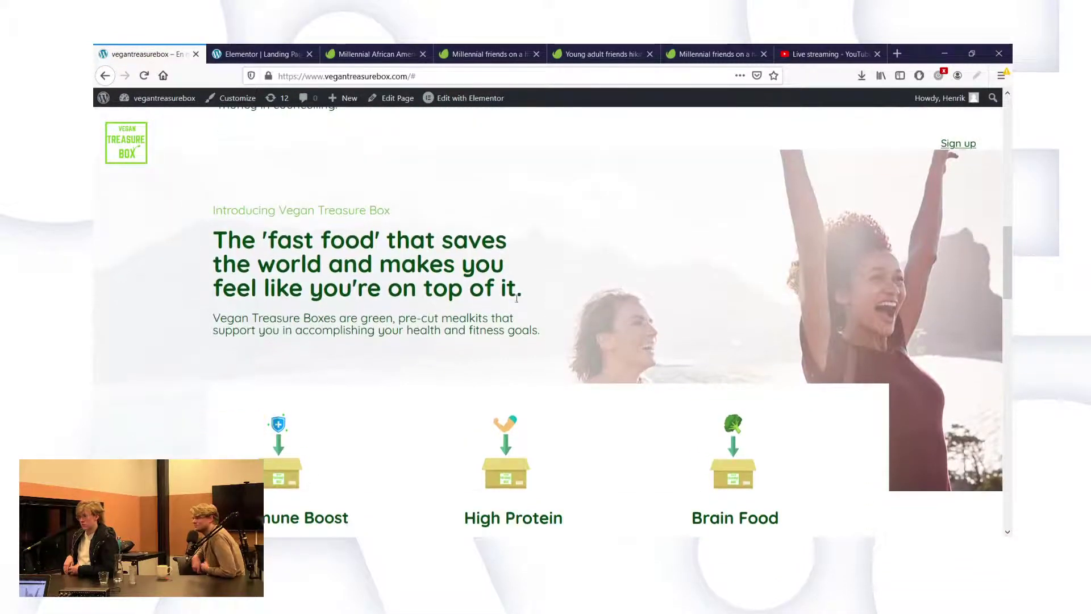
scroll(484, 253, down, 2)
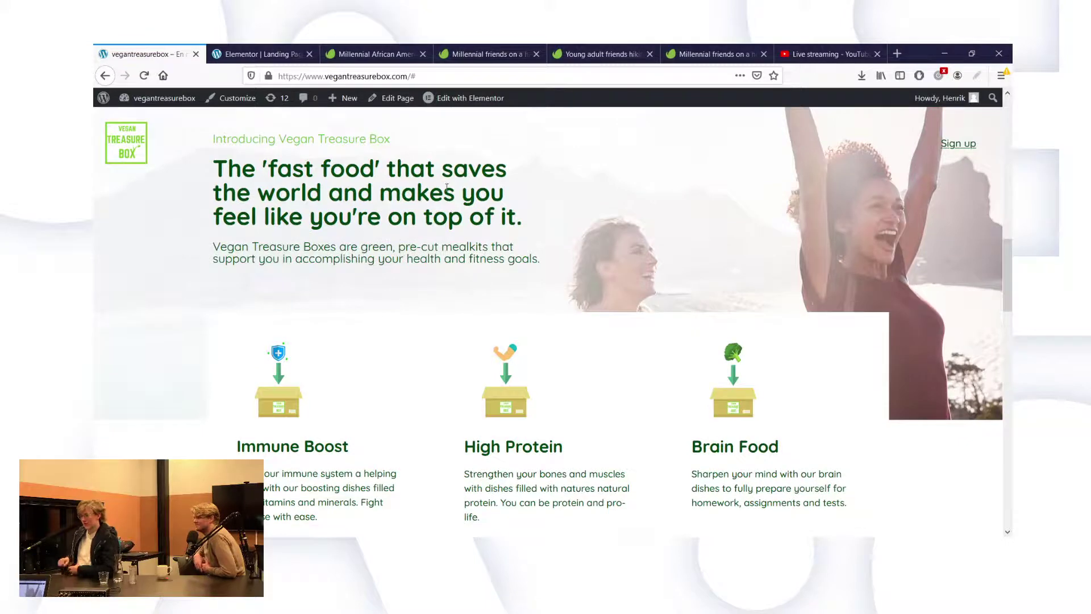
scroll(446, 186, up, 1)
click(262, 53)
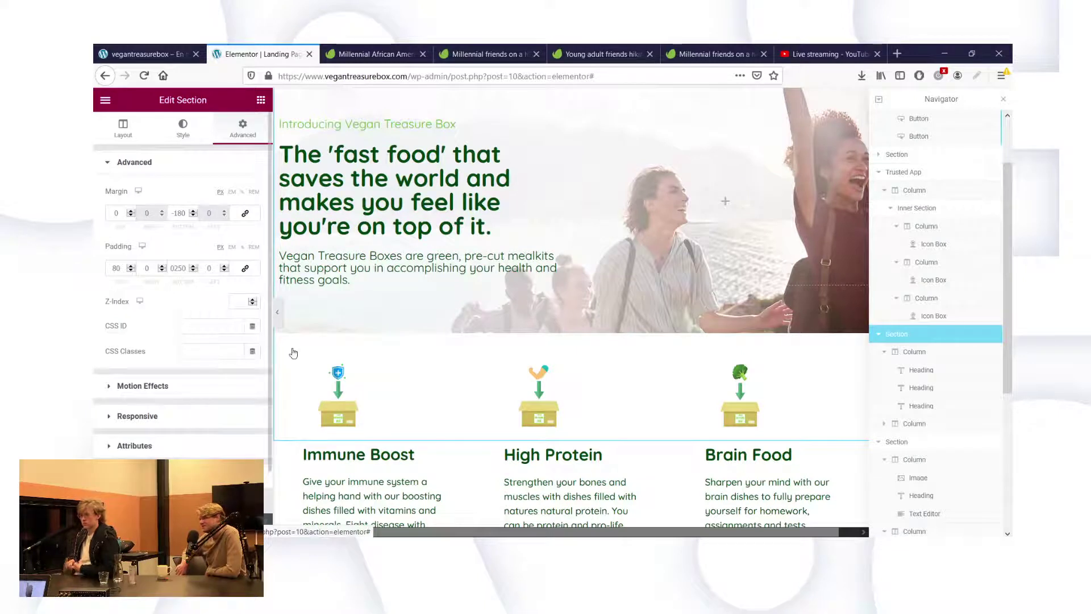
Position the hero background image at Bottom Left.
click(183, 127)
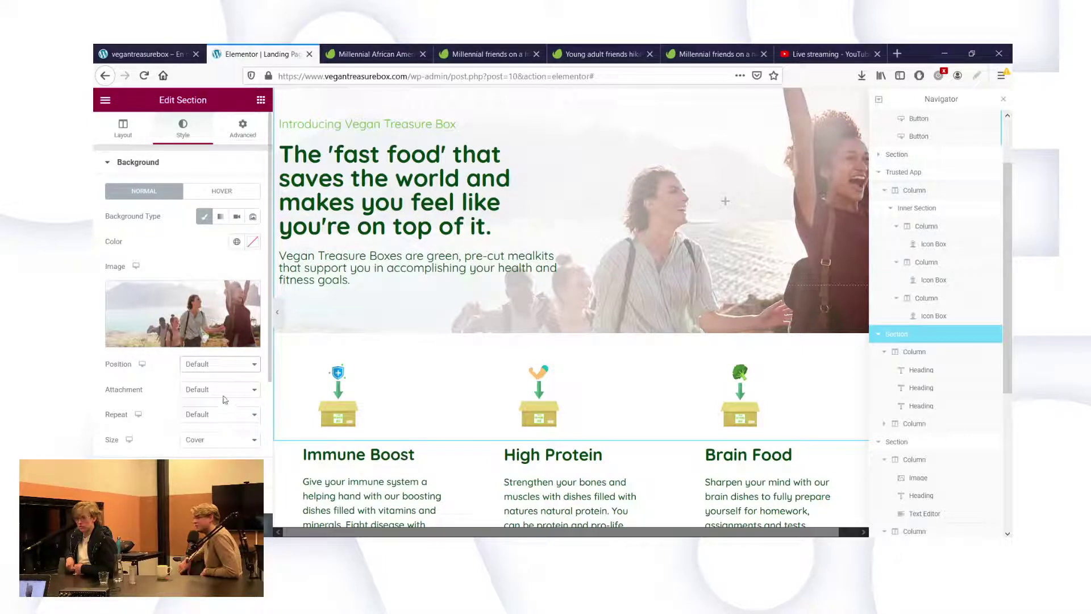
key(b)
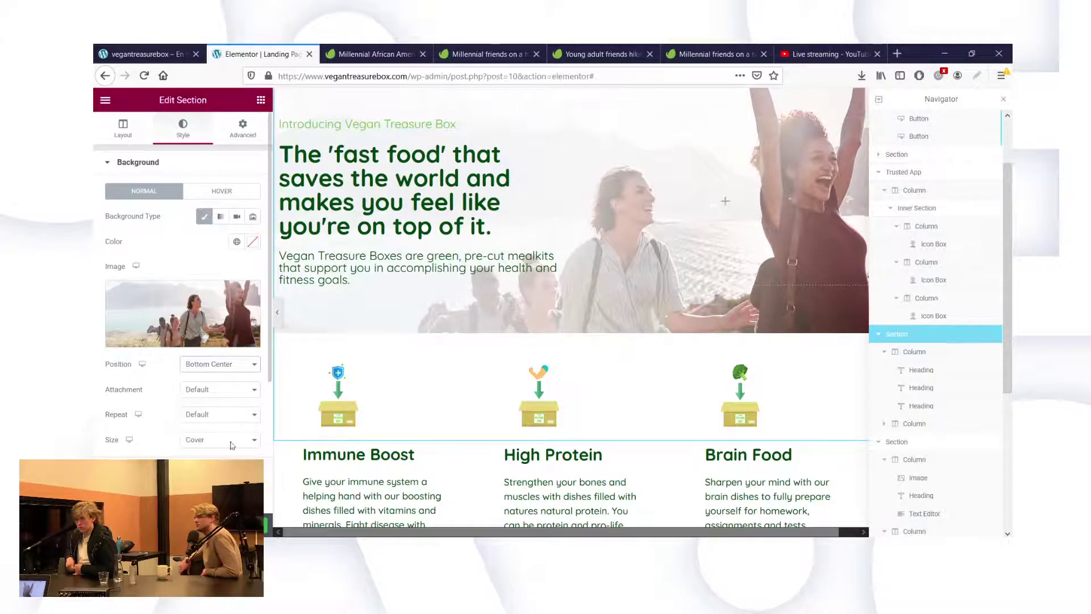
key(Down)
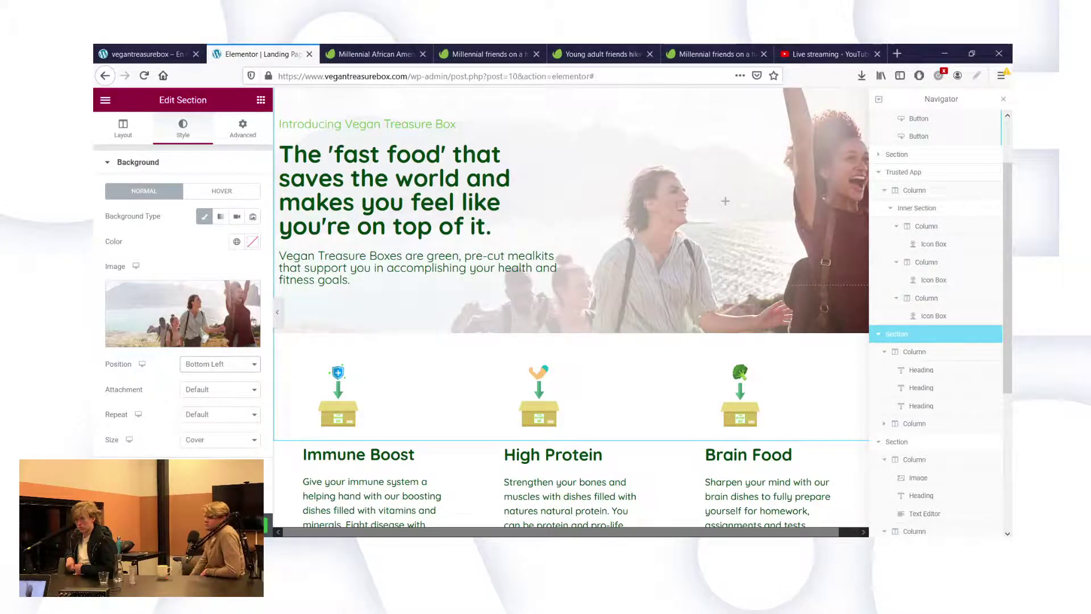
Reload the live landing page to check the updated background and spacing.
click(143, 75)
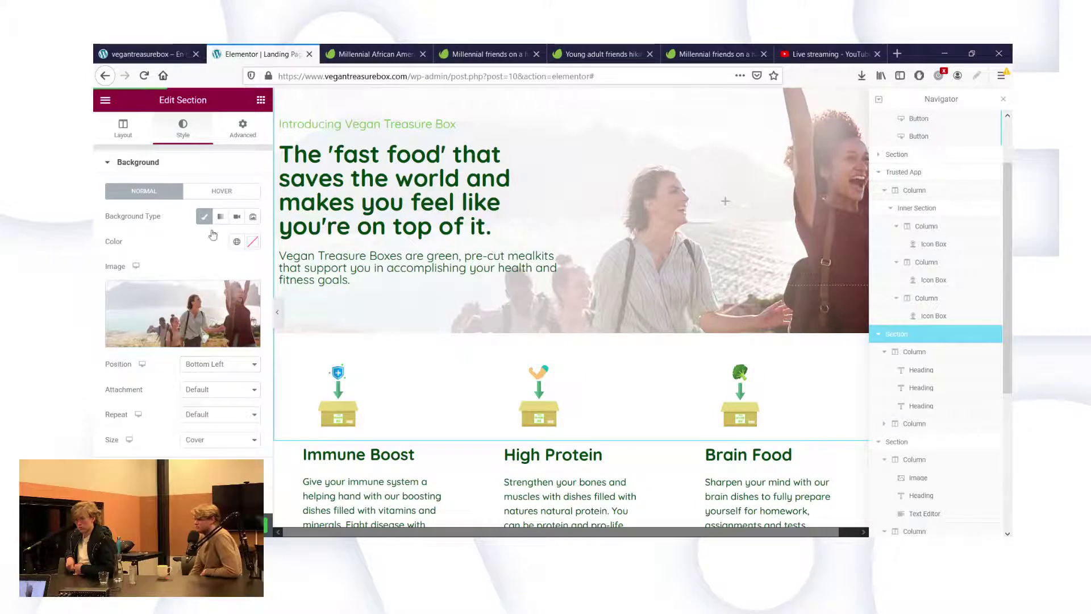
click(149, 48)
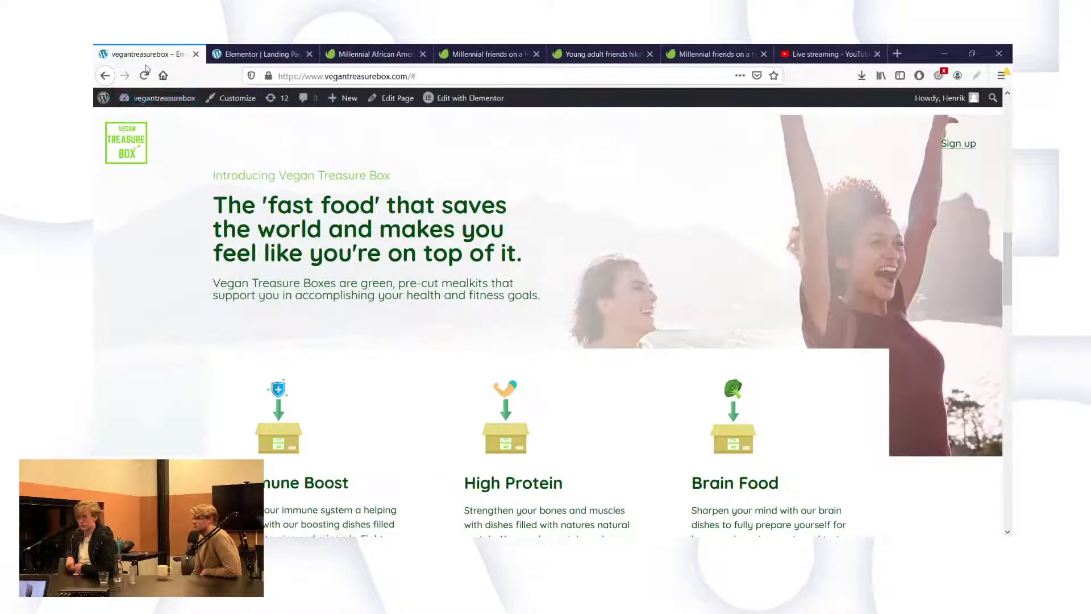
click(142, 83)
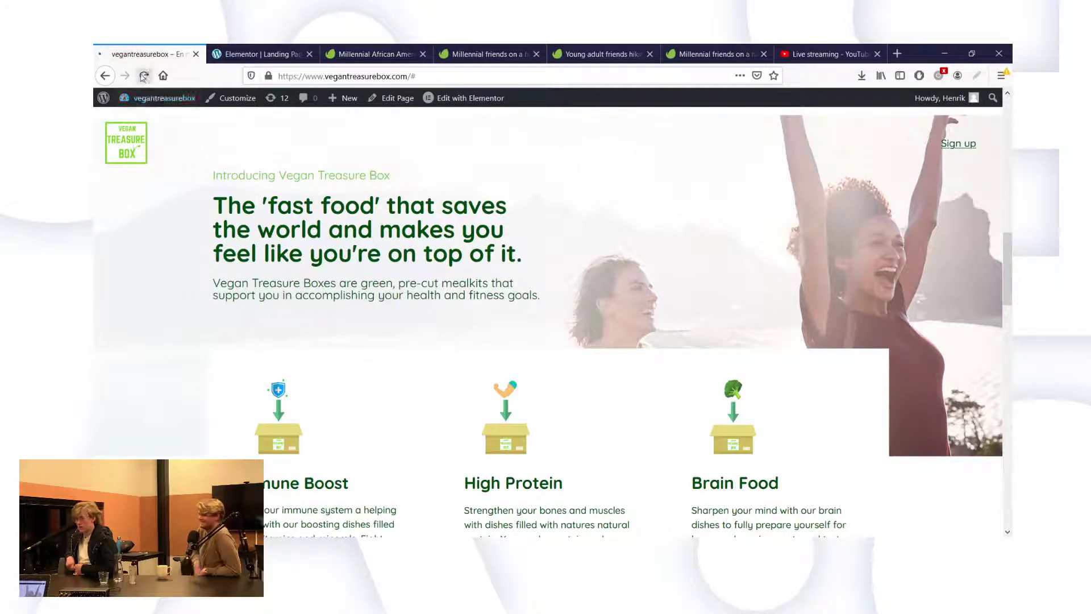
click(231, 51)
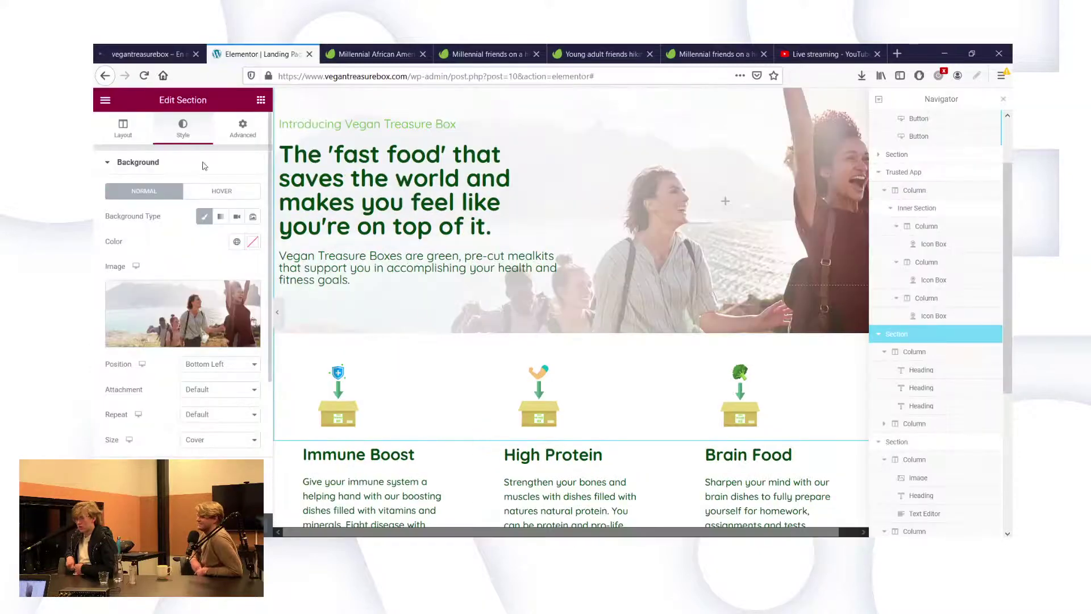
click(143, 54)
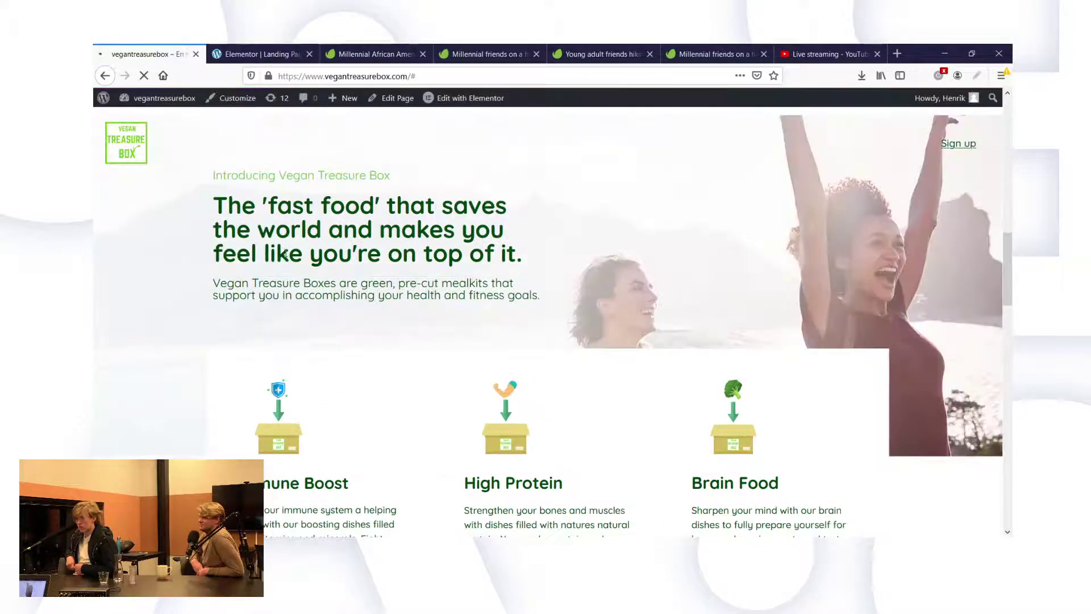
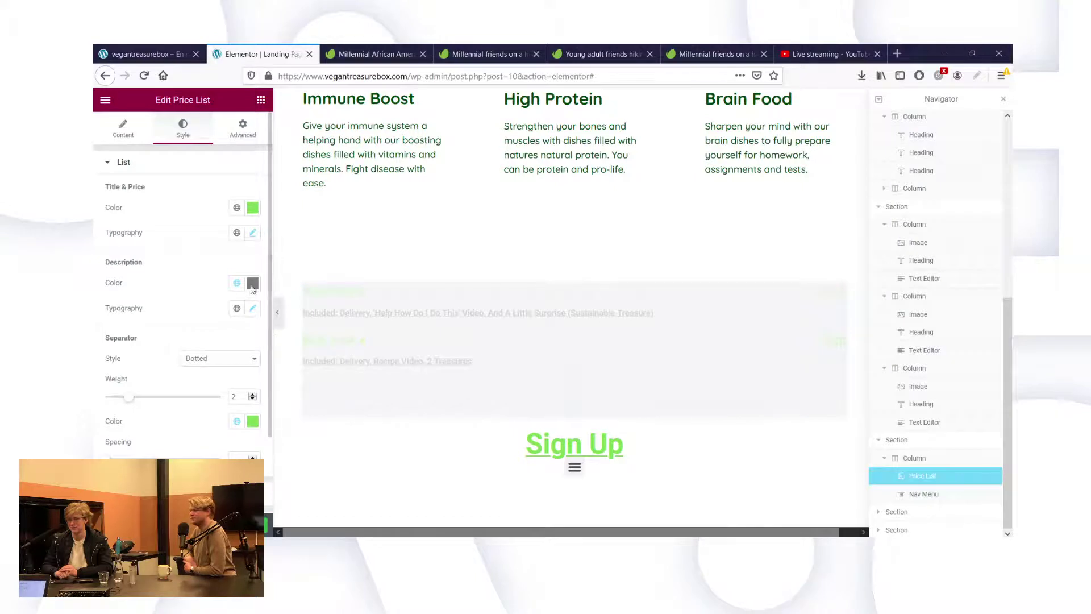
Give the price list descriptions the Text Editor's dark green colour #00440F.
click(253, 283)
click(334, 170)
click(252, 217)
key(ctrl+c)
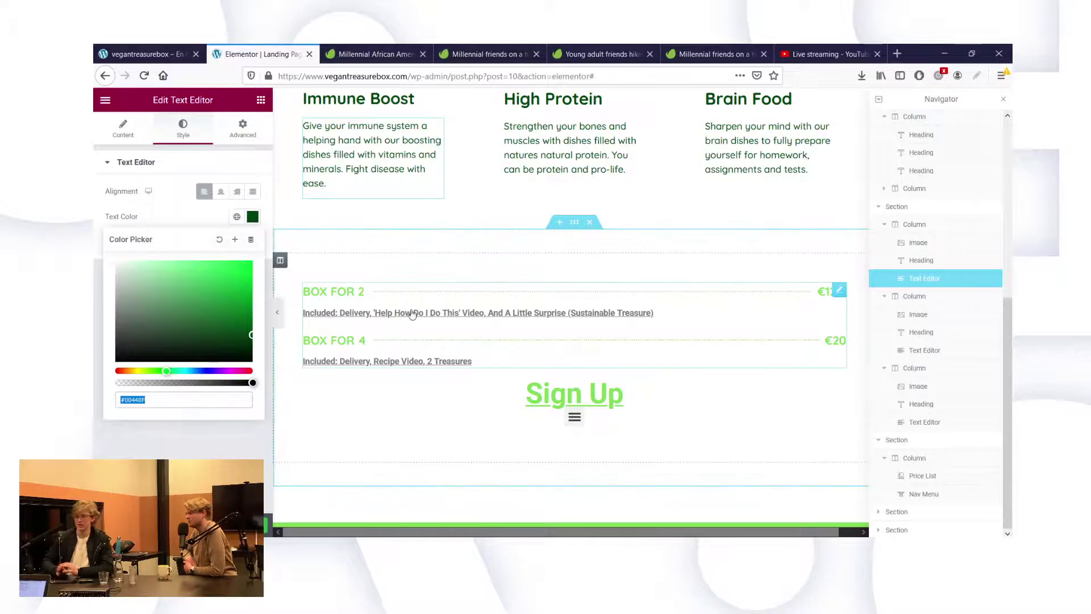
click(718, 313)
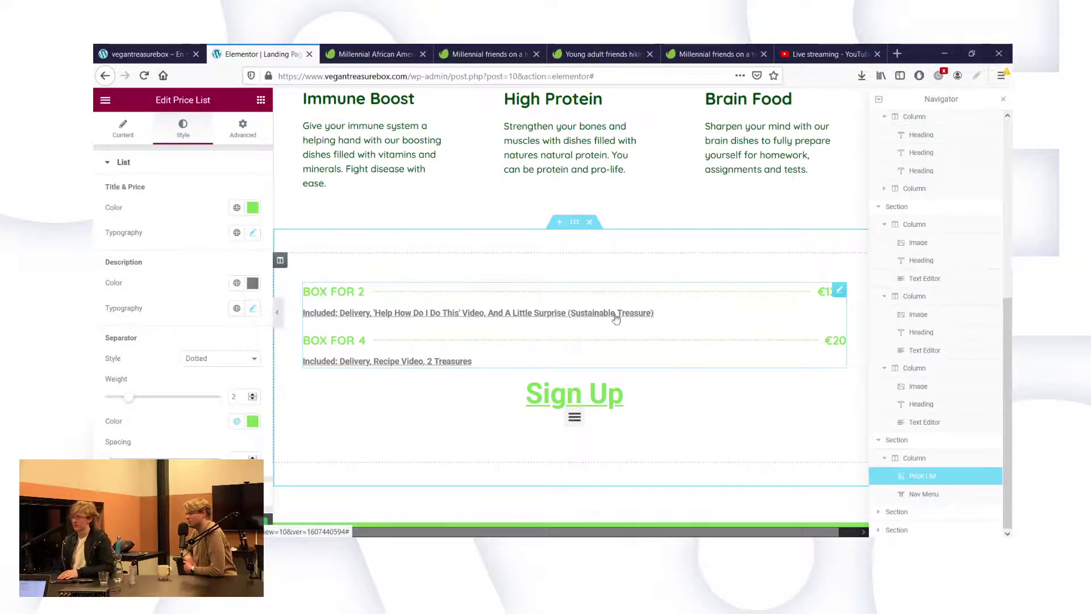
click(253, 283)
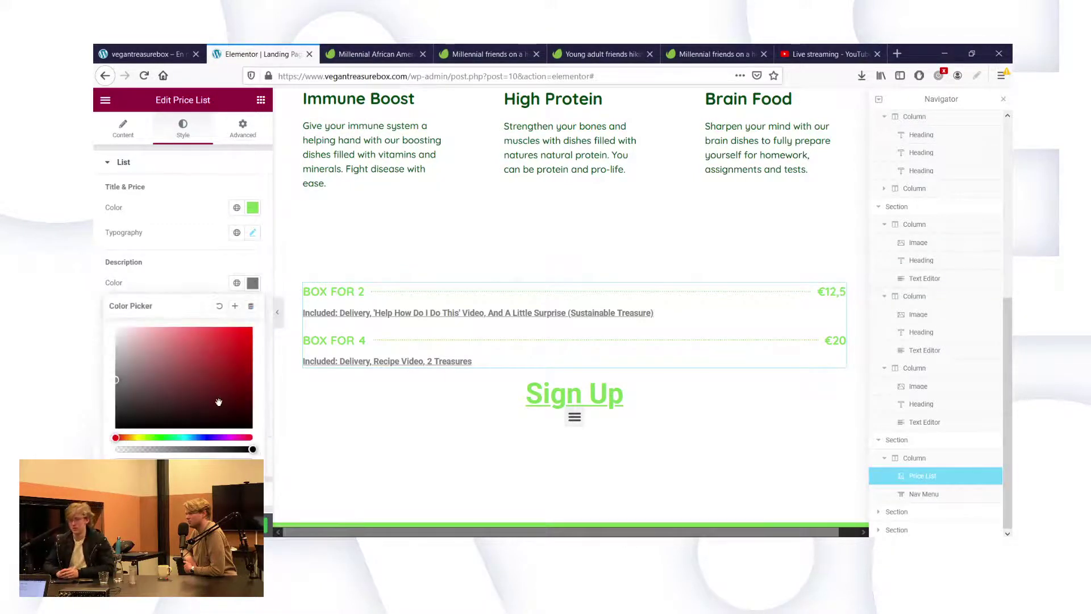
key(ctrl+v)
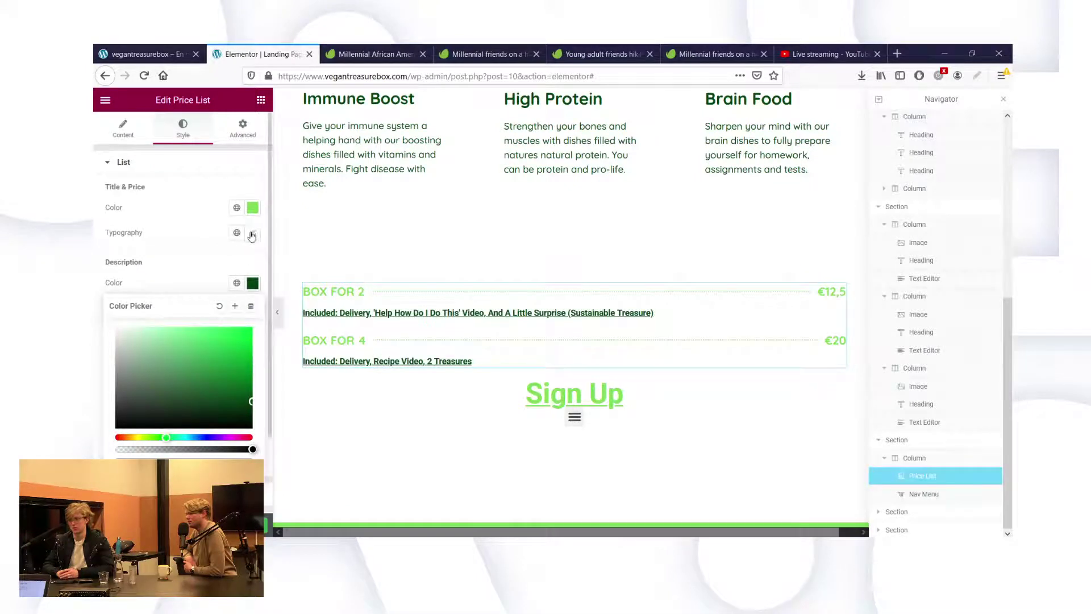
click(209, 311)
Set the description typography family to Quicksand and Transform to Default.
click(253, 308)
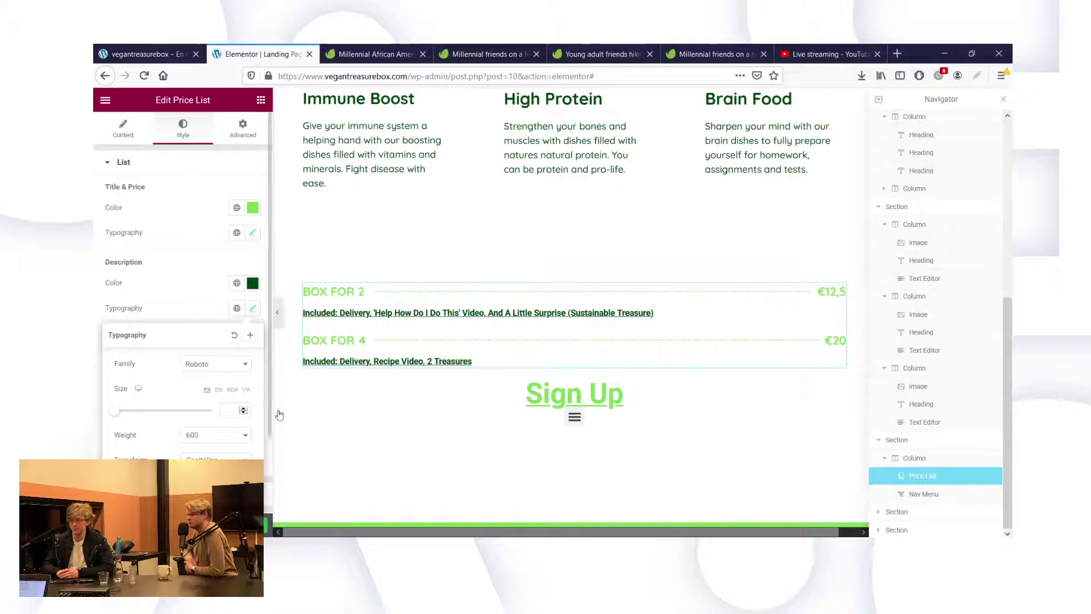
click(241, 364)
text(quick)
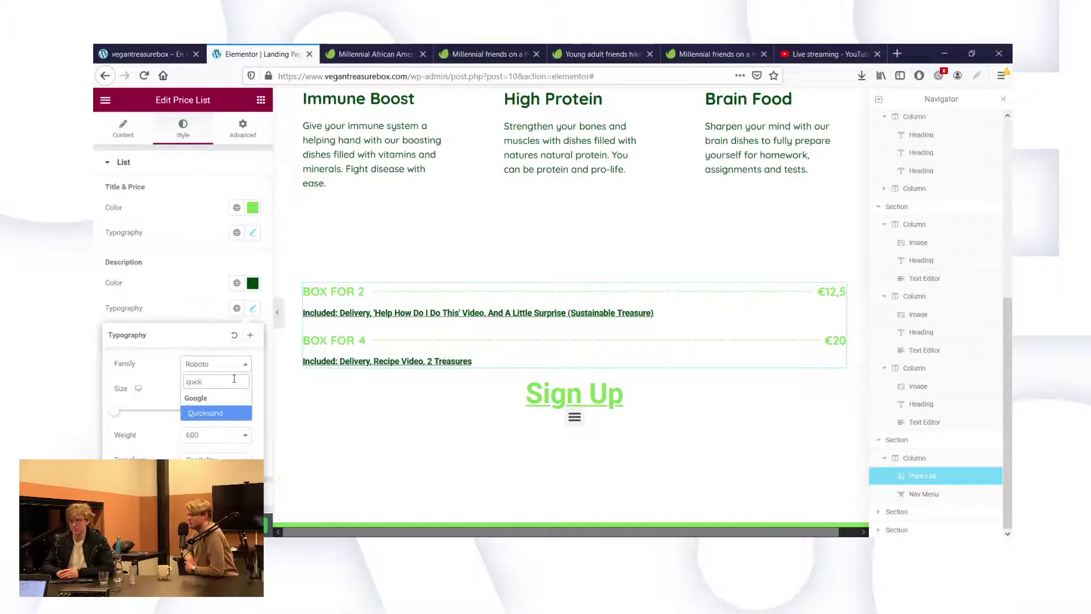
click(206, 413)
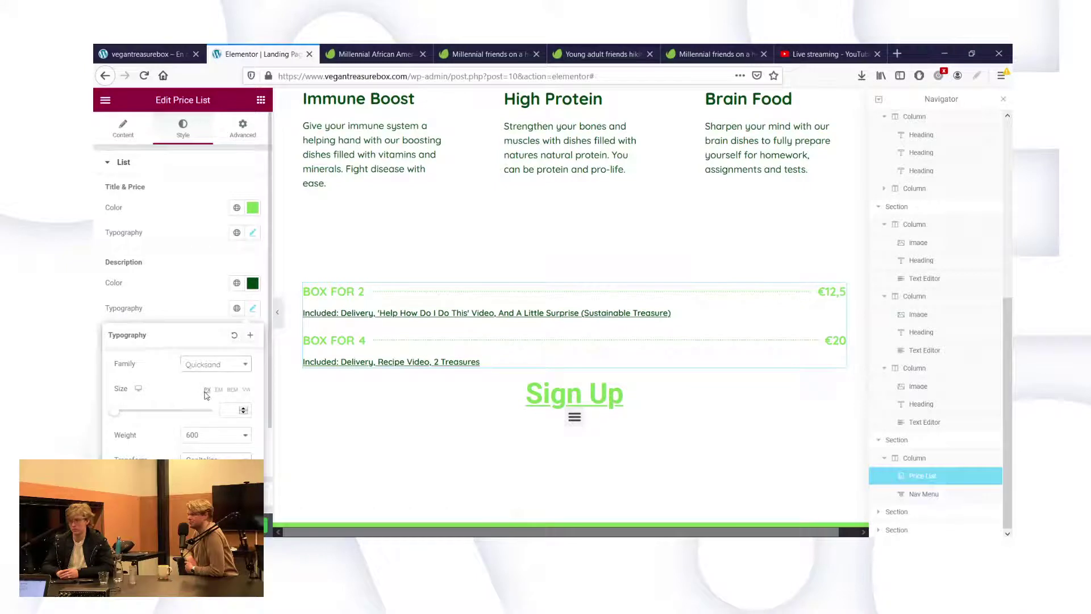
click(206, 396)
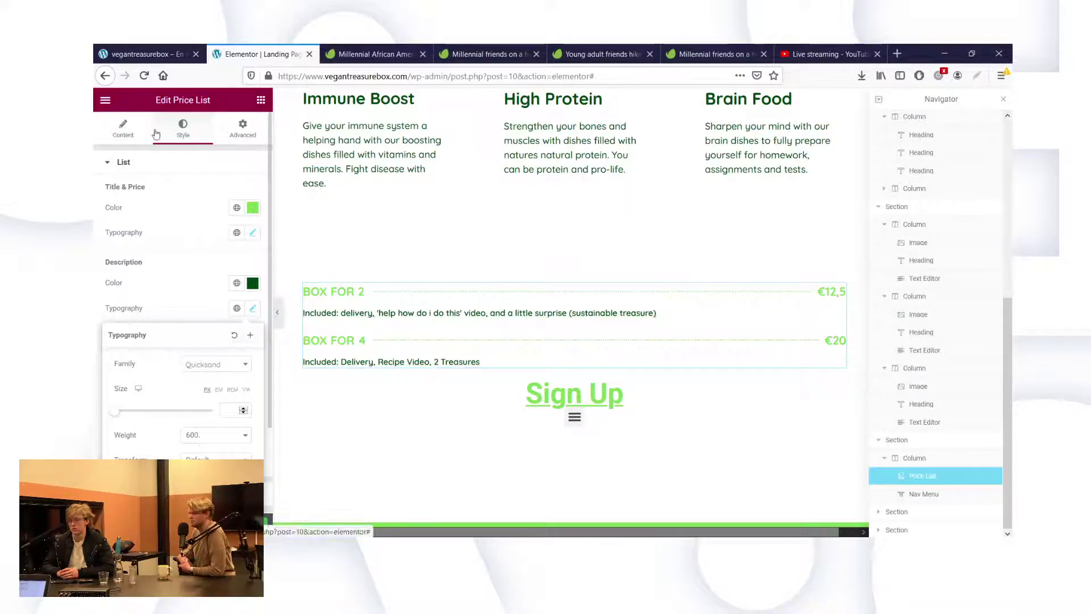
click(122, 128)
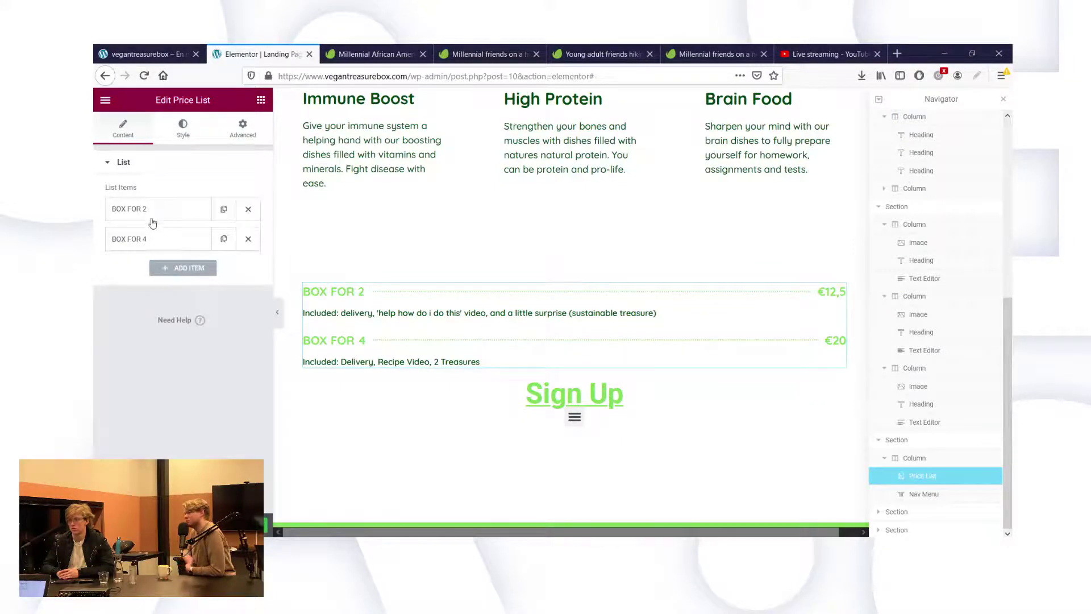
Retitle the first price item 'Box for 2' and capitalise 'Delivery' in its description.
click(148, 209)
triple_click(162, 273)
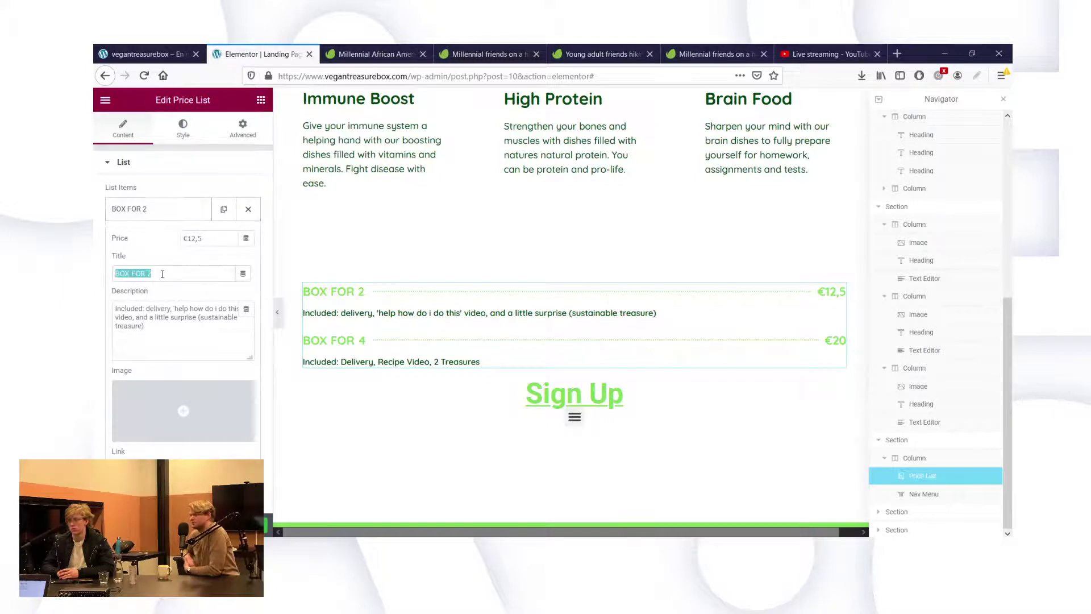
text(Box for)
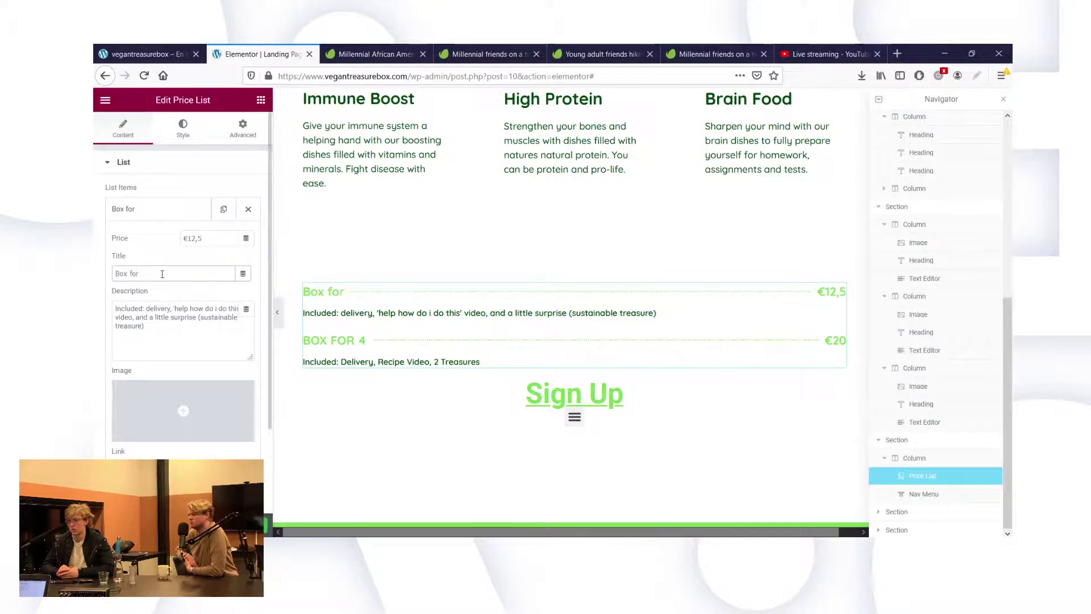
click(146, 308)
text(D)
key(Delete)
Capitalise 'Help', add a comma after it and fix the capital 'I' in the description.
click(175, 309)
text(H)
key(Delete)
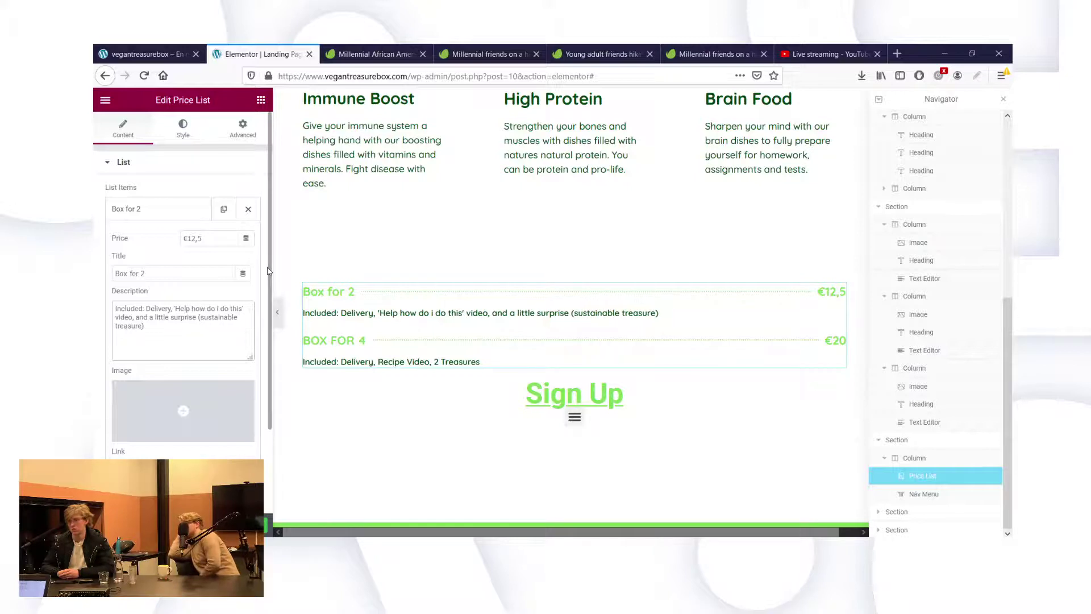
key(Right)
key(Right)
key(Right)
text(,)
key(Right)
key(Right)
key(Right)
key(Right)
key(Right)
key(Right)
key(Right)
key(Right)
key(Delete)
key(Delete)
text(I)
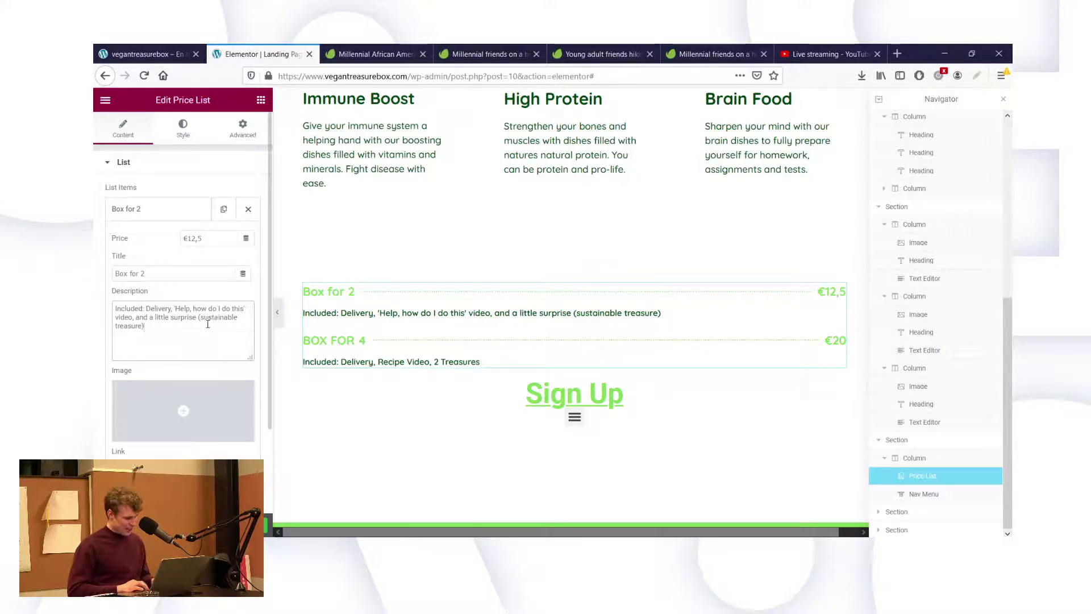
text(a)
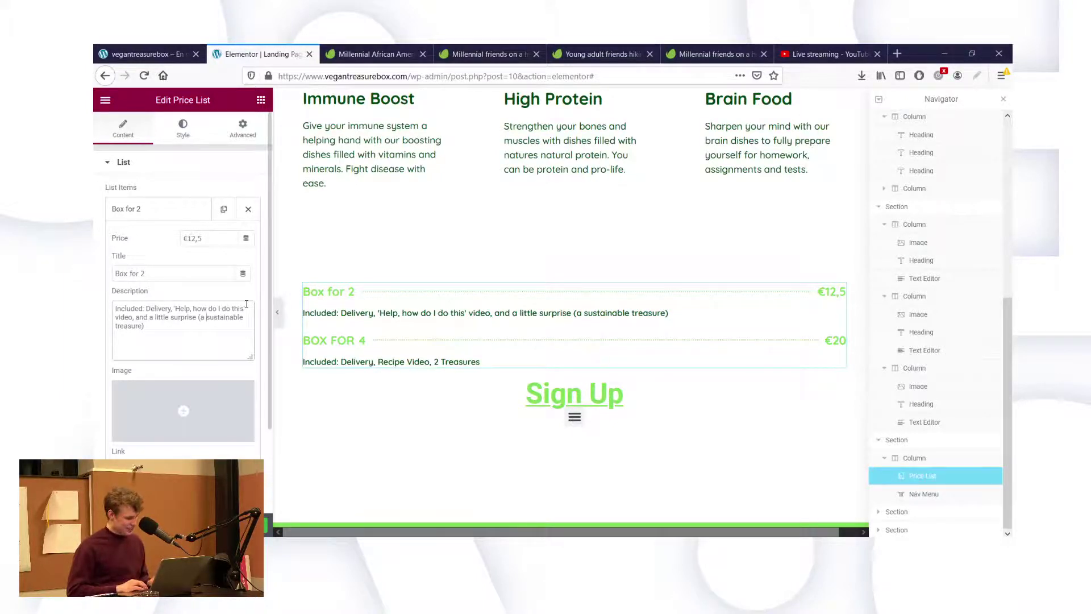
Wrap 'Included:' in <b></b> bold tags and copy the whole Box for 2 description.
click(115, 312)
text(<b>)
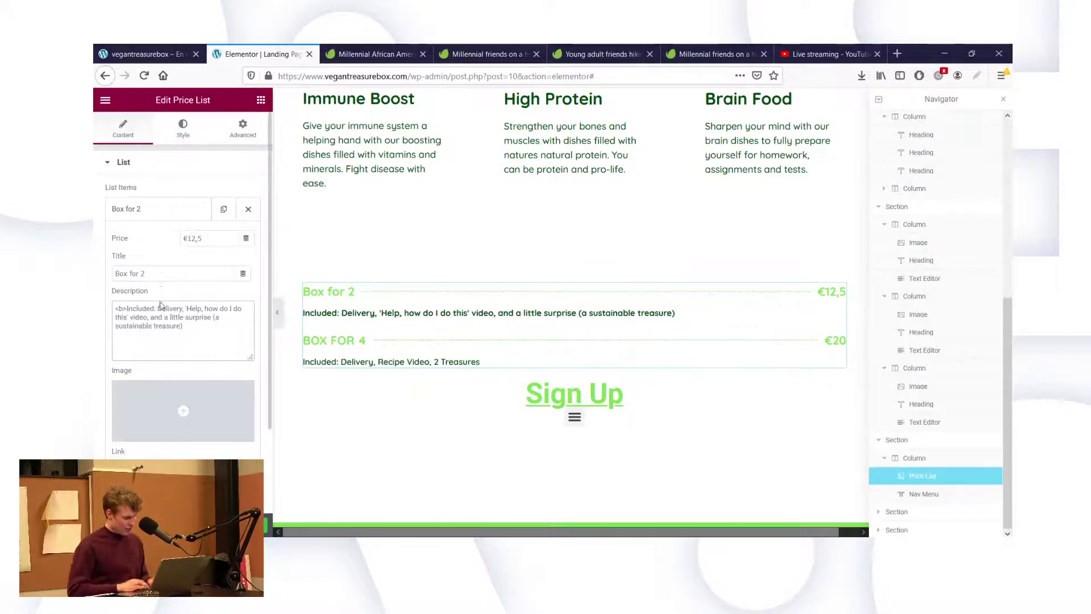
text(</b>)
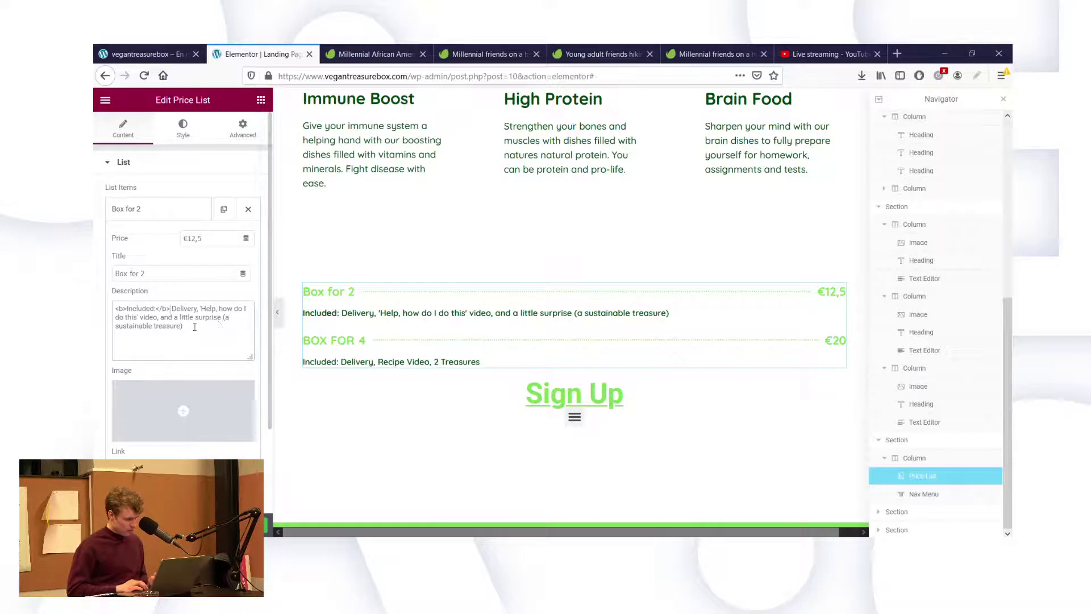
key(ctrl+a)
key(ctrl+c)
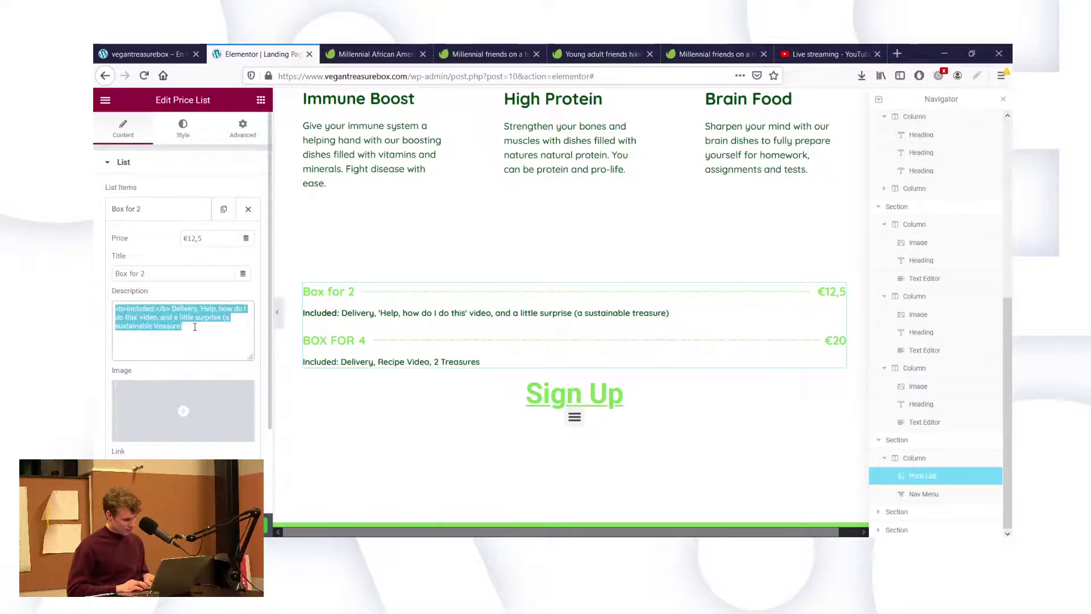
click(137, 216)
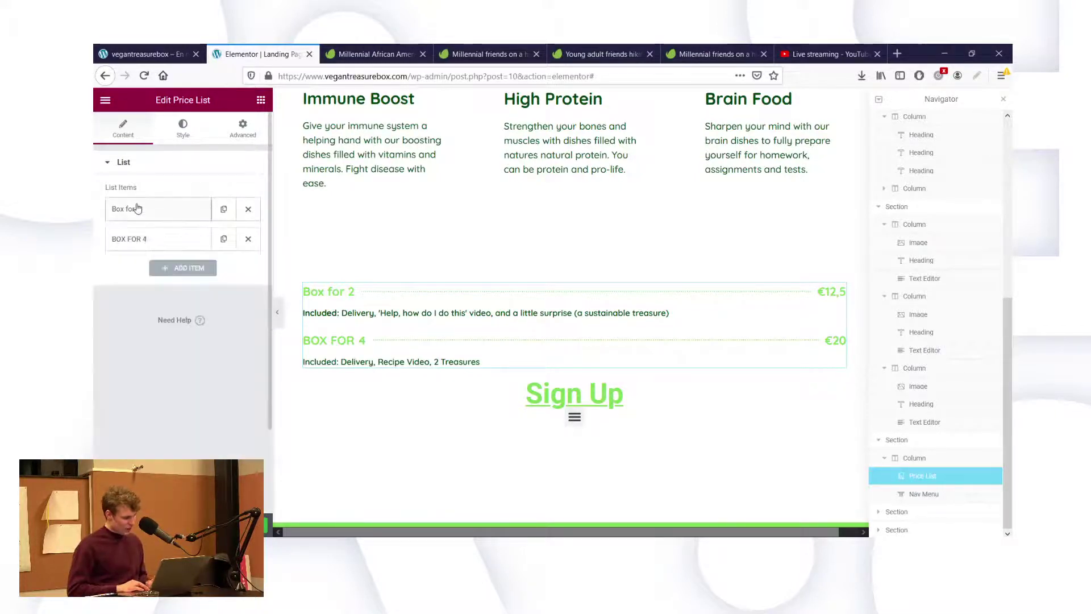
Paste the Box for 2 description into the second item, changing 'a' to 'two'.
click(142, 241)
click(178, 353)
key(ctrl+a)
key(ctrl+v)
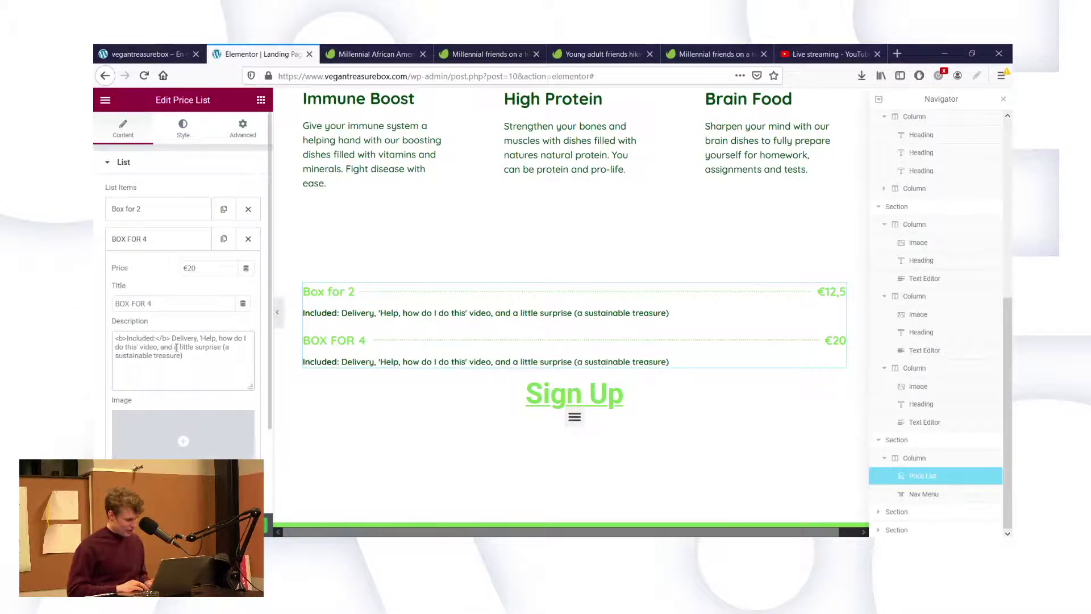
double_click(176, 348)
text(two)
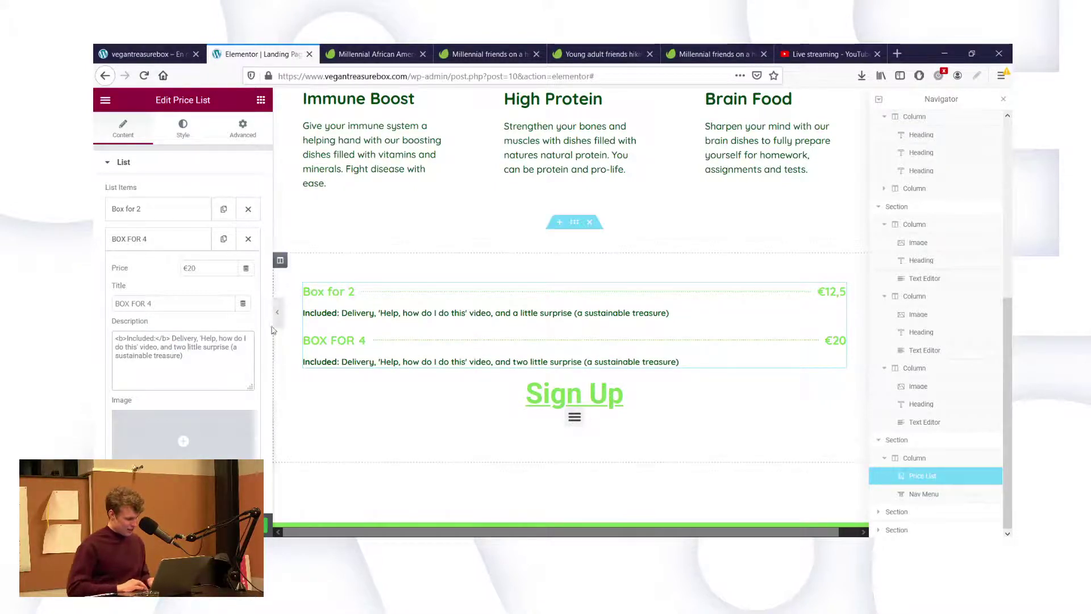
Pluralise the nouns, tidy the bracket spacing and make 'two' bold with <b> tags.
click(230, 347)
text(s)
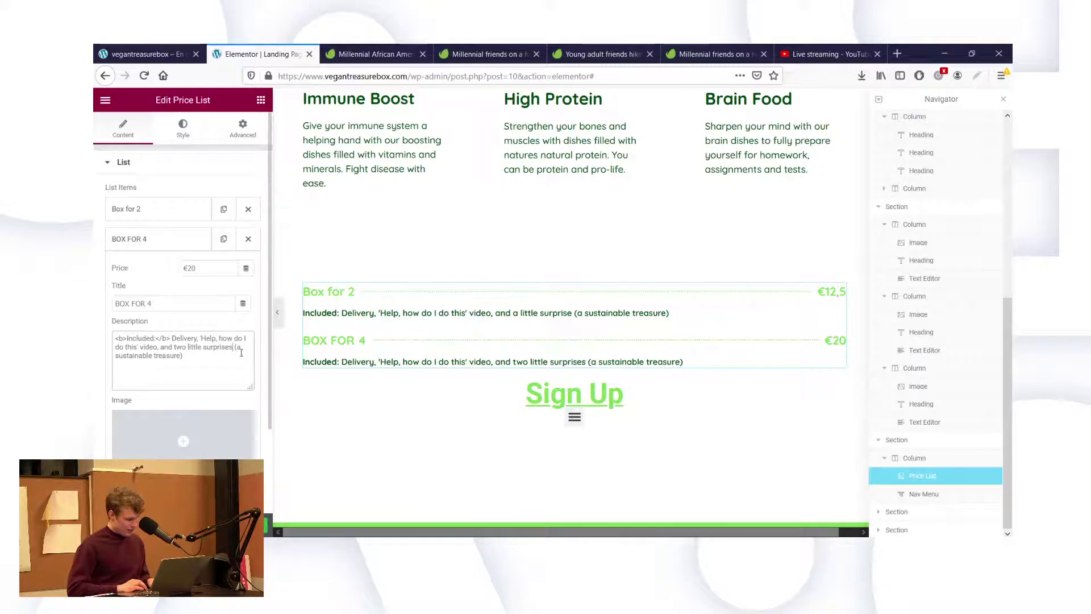
key(Right)
key(Right)
key(Right)
key(BackSpace)
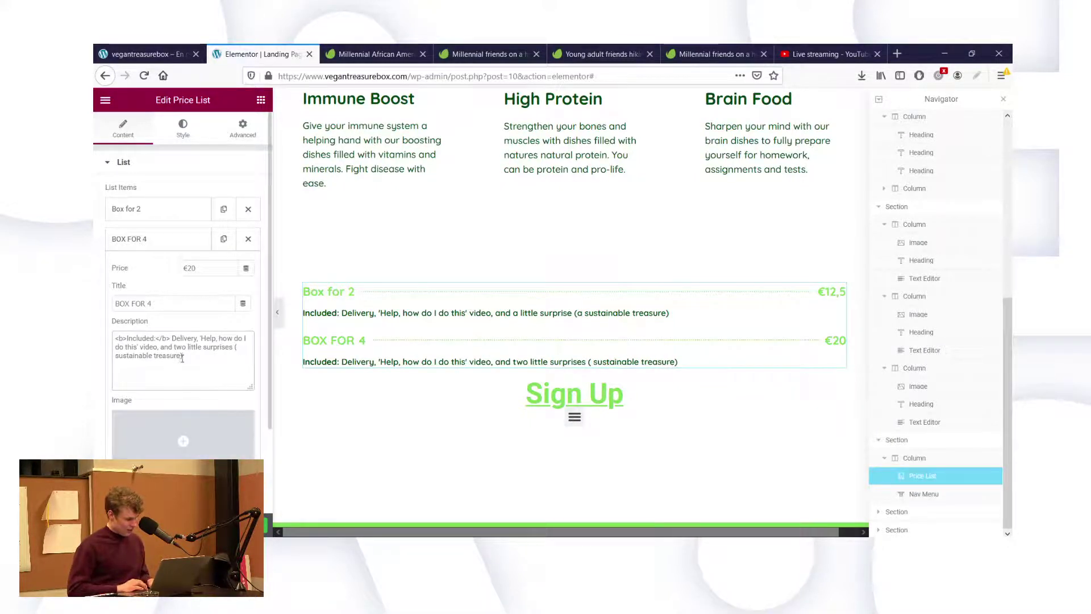
text(s)
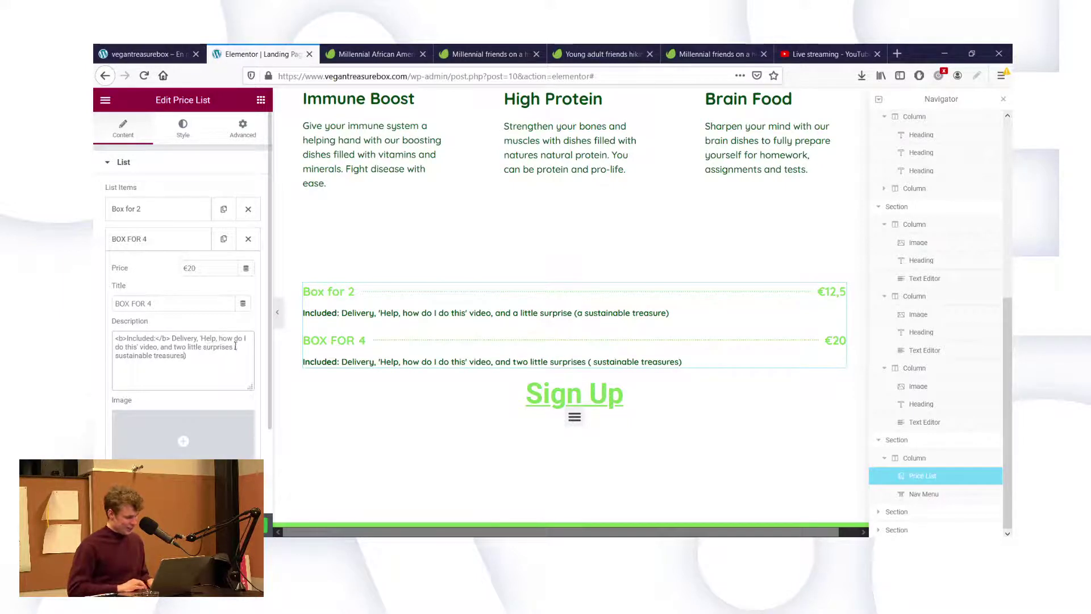
click(243, 346)
key(BackSpace)
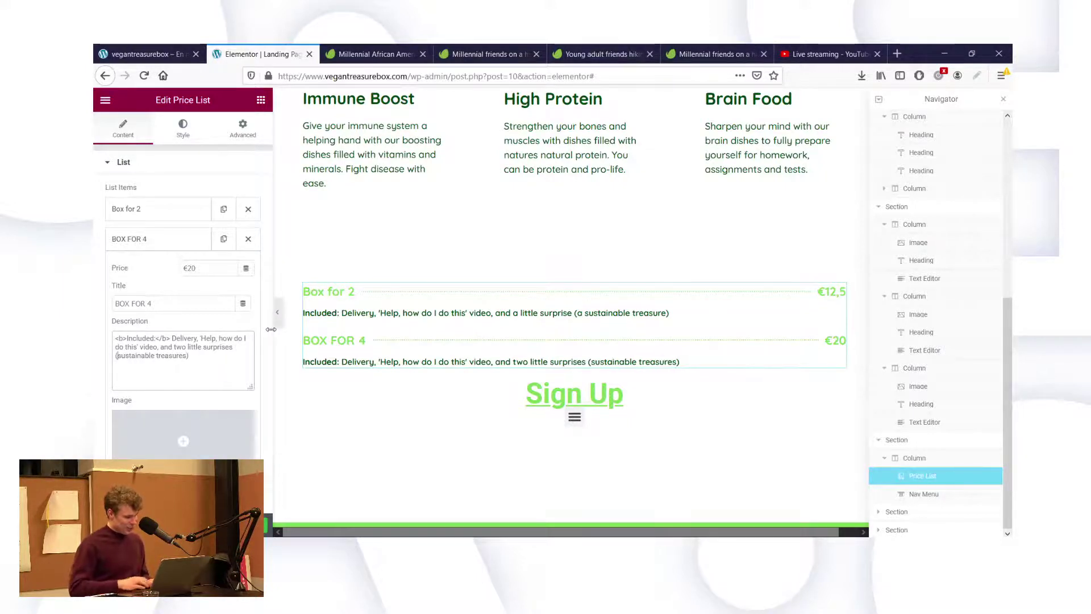
click(225, 365)
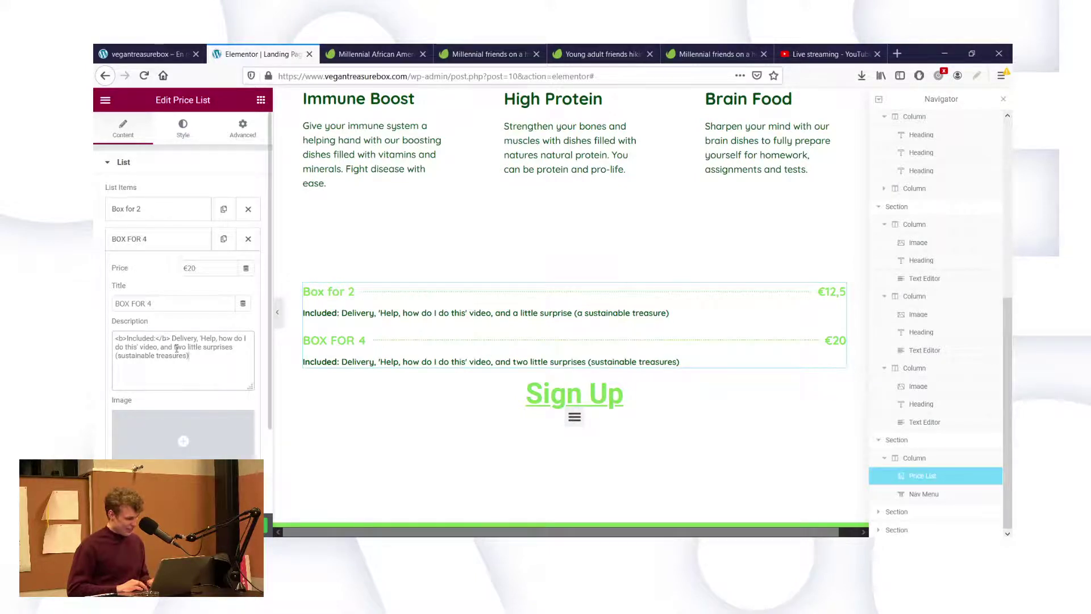
key(shift+End)
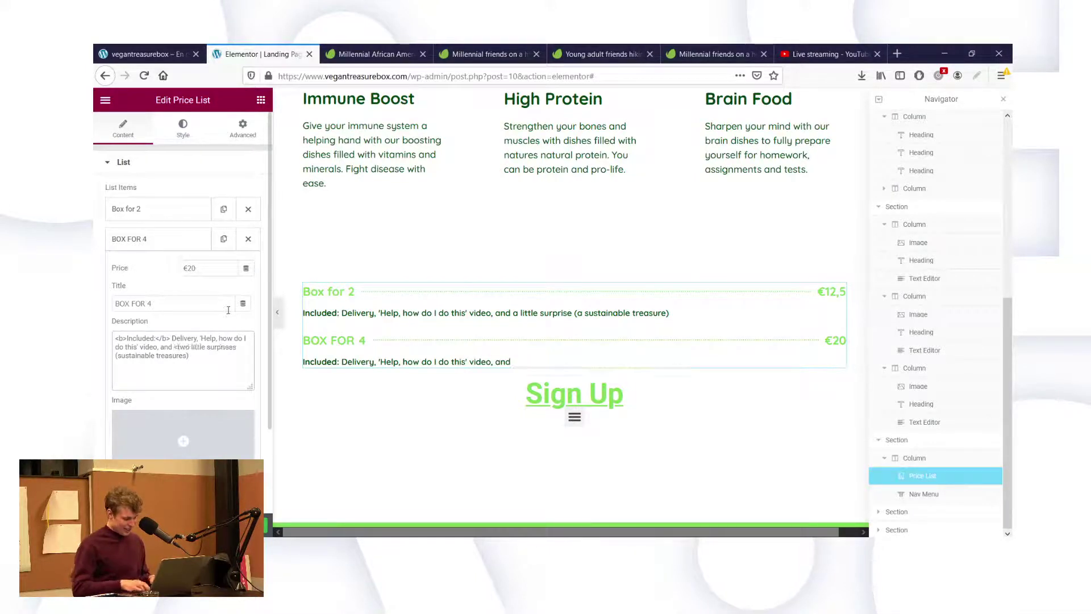
text(b>two)
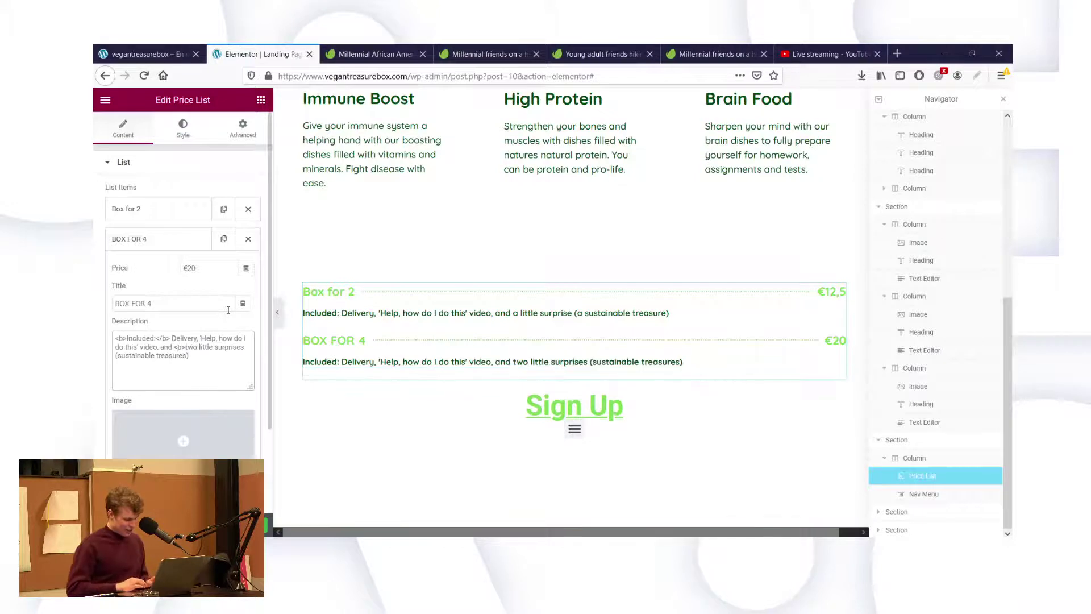
text(</b>)
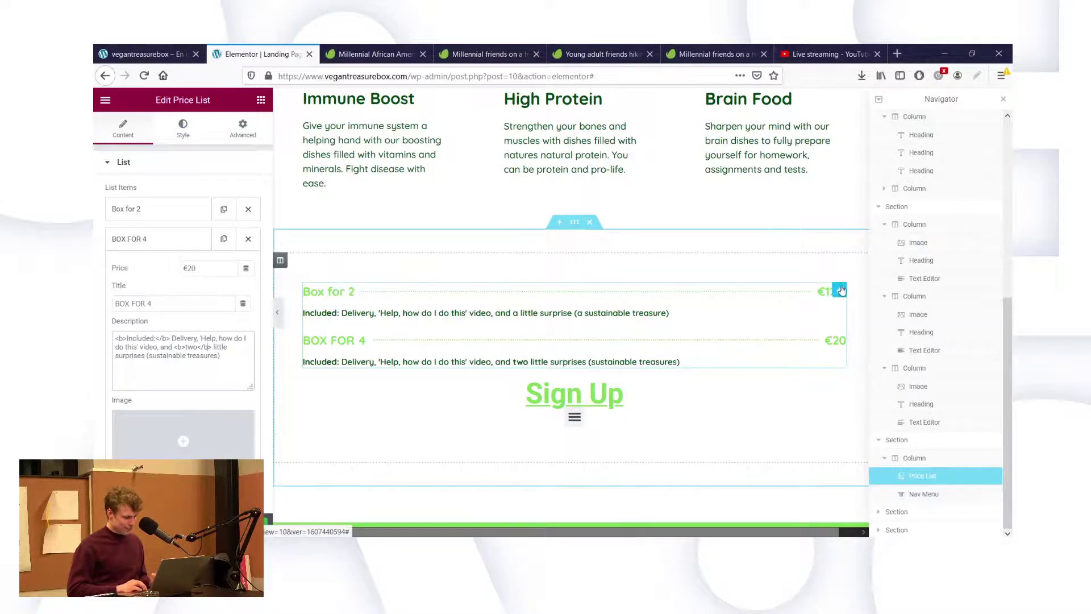
Retitle the second price item 'Box for 4'.
triple_click(166, 302)
text(Box for 2)
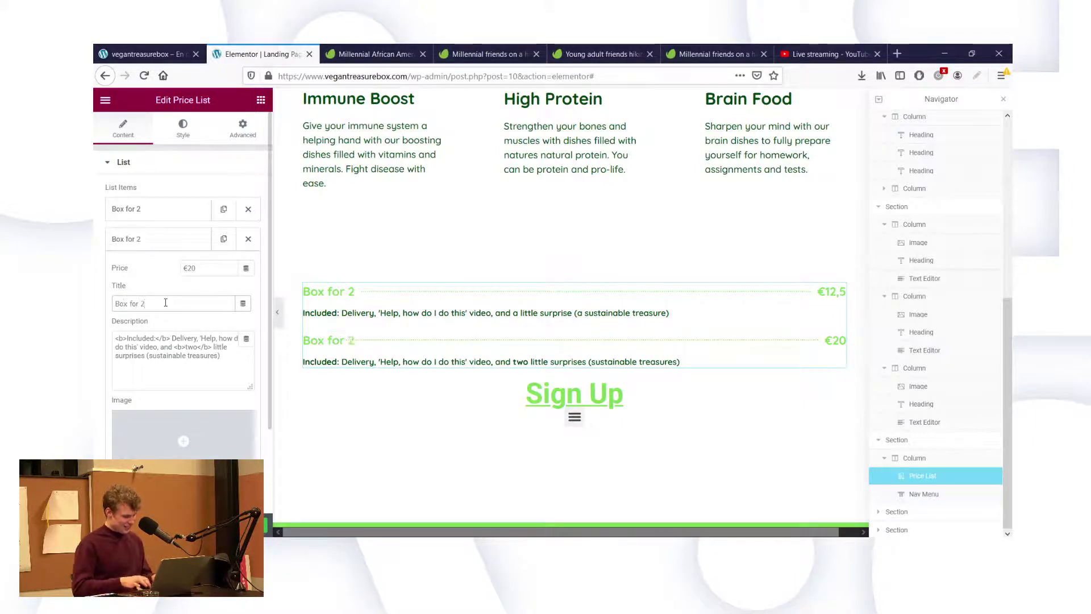
key(BackSpace)
text(4)
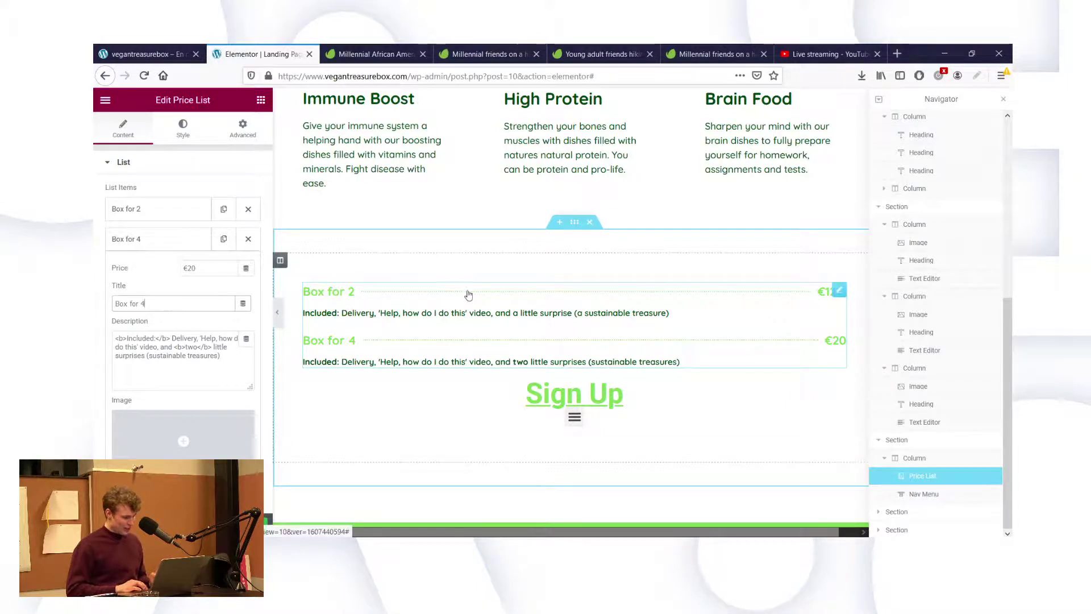
click(182, 128)
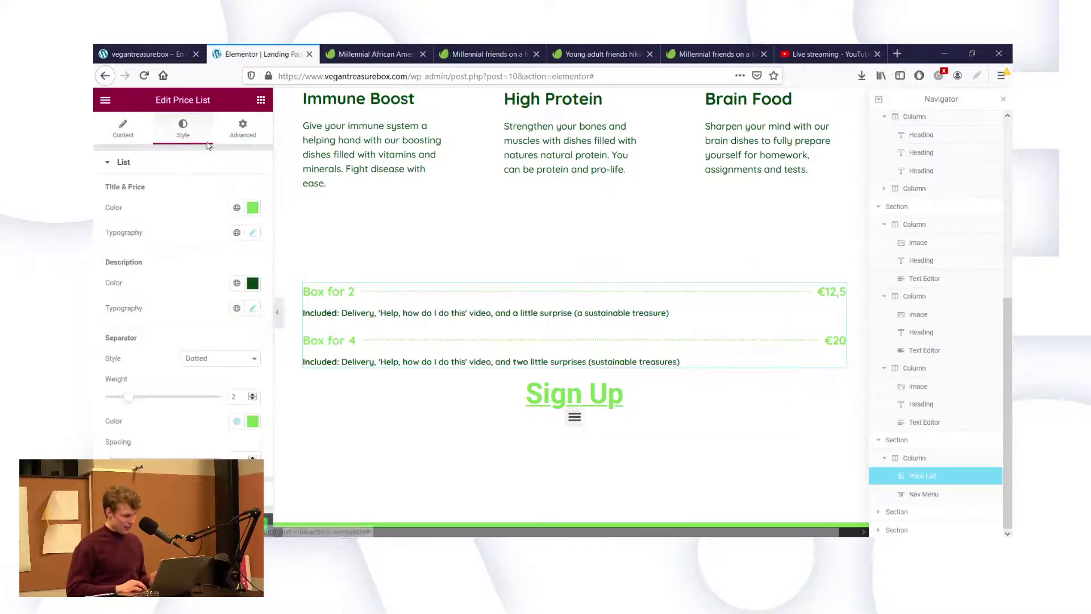
Set the price list description font size to 20.
click(253, 233)
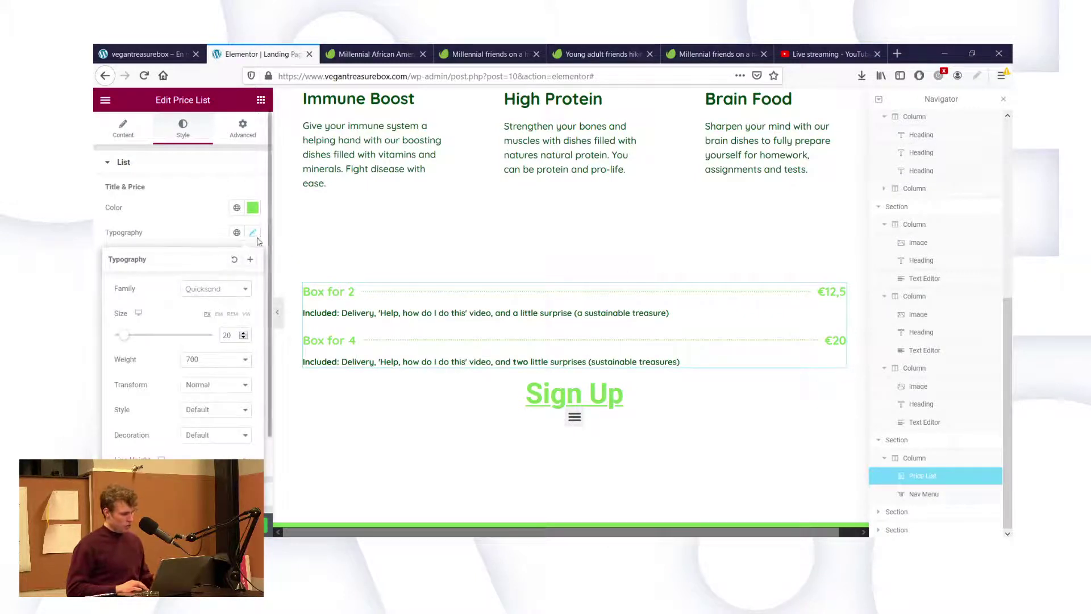
click(255, 238)
click(253, 308)
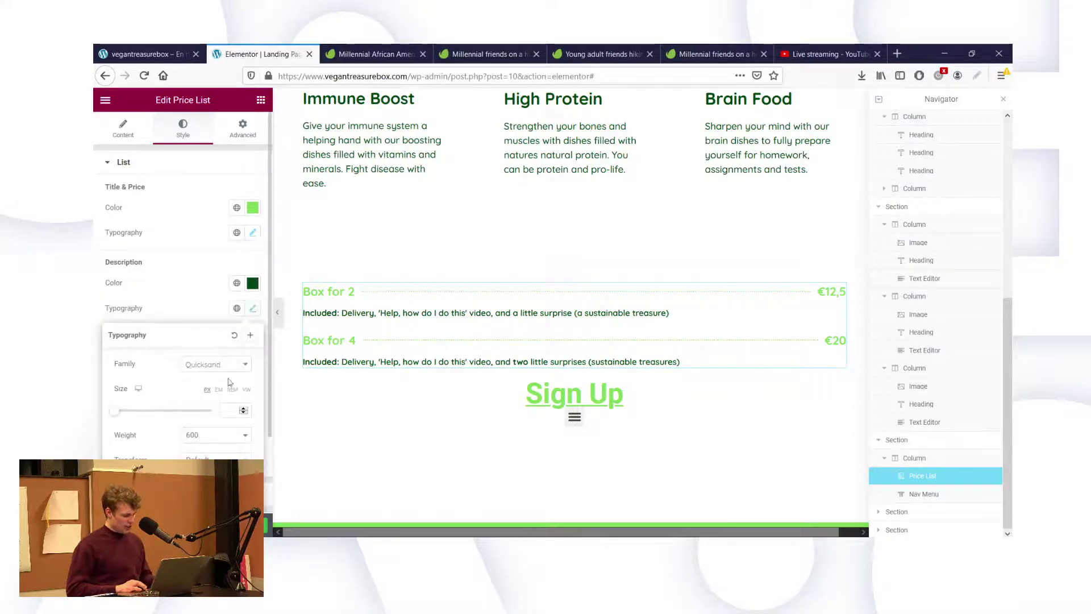
click(230, 411)
text(20)
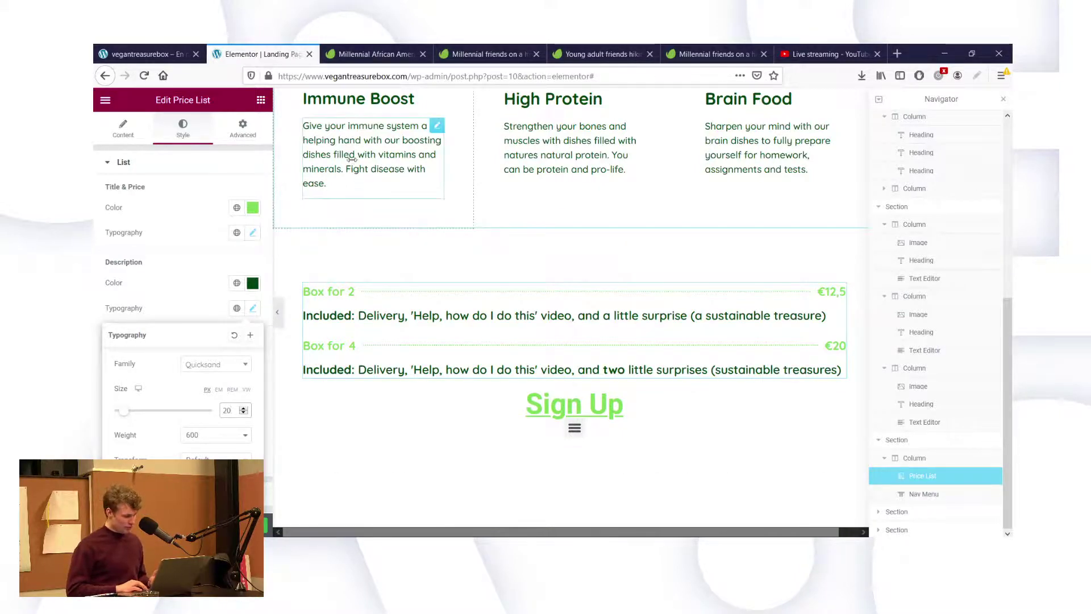
scroll(352, 161, up, 7)
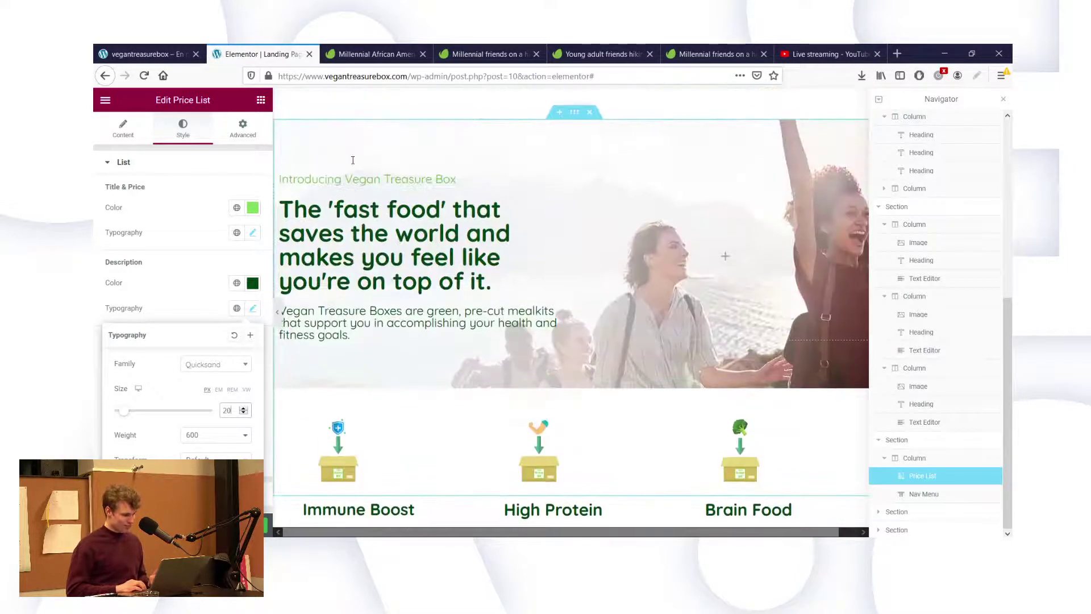
Change the price list description font weight from 600 to 400.
click(330, 322)
scroll(363, 341, down, 4)
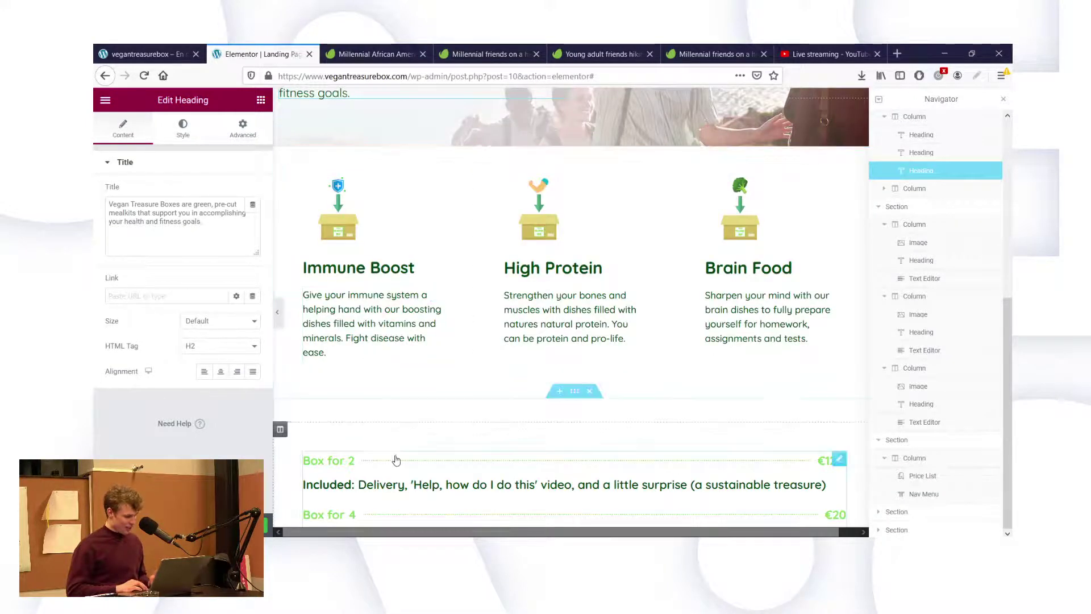
click(318, 485)
click(183, 128)
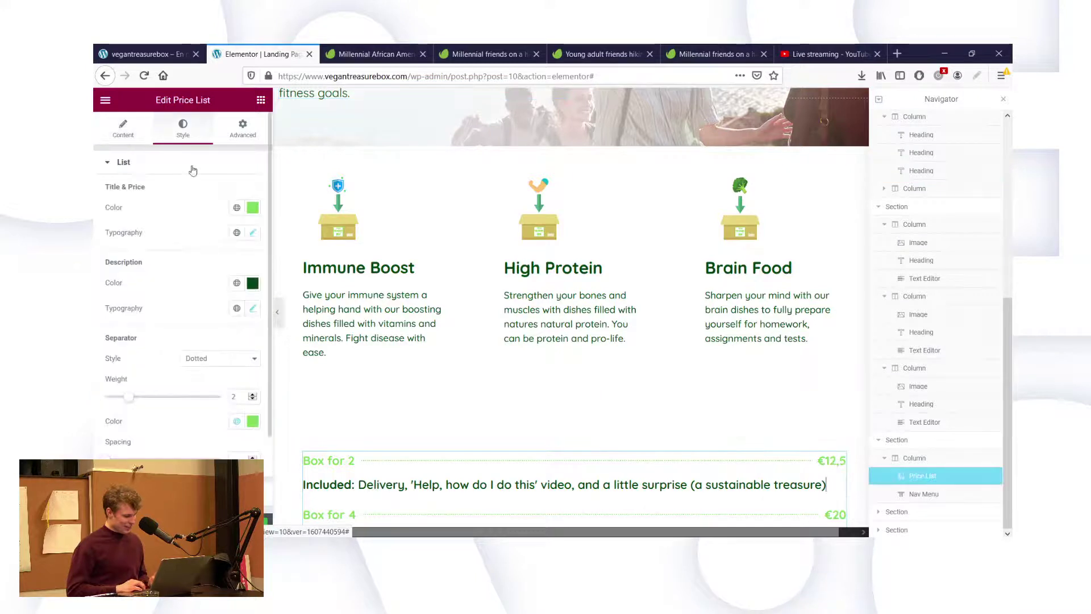
click(254, 233)
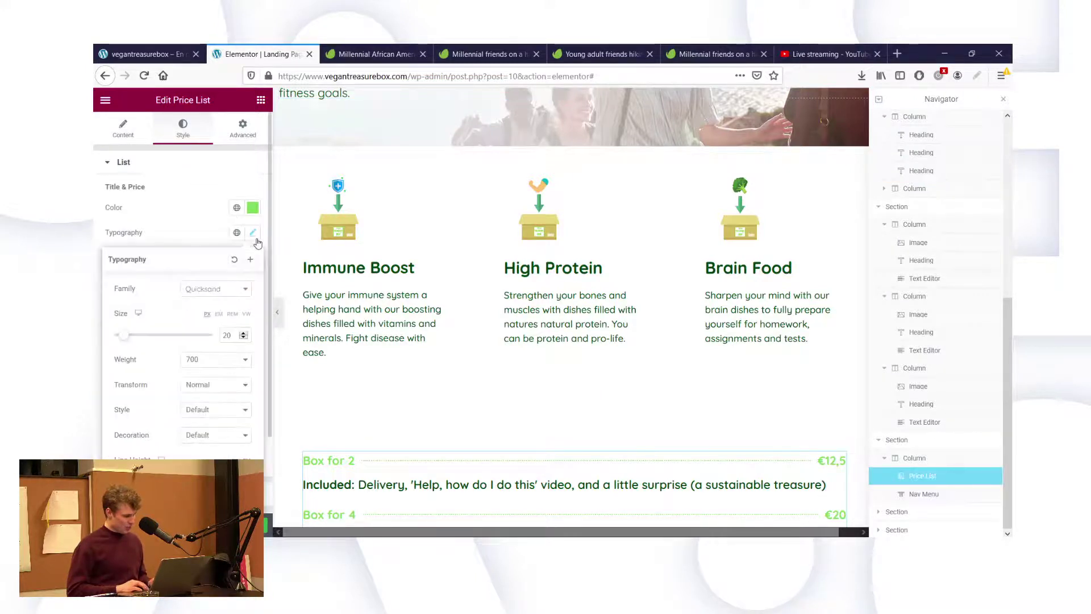
click(167, 240)
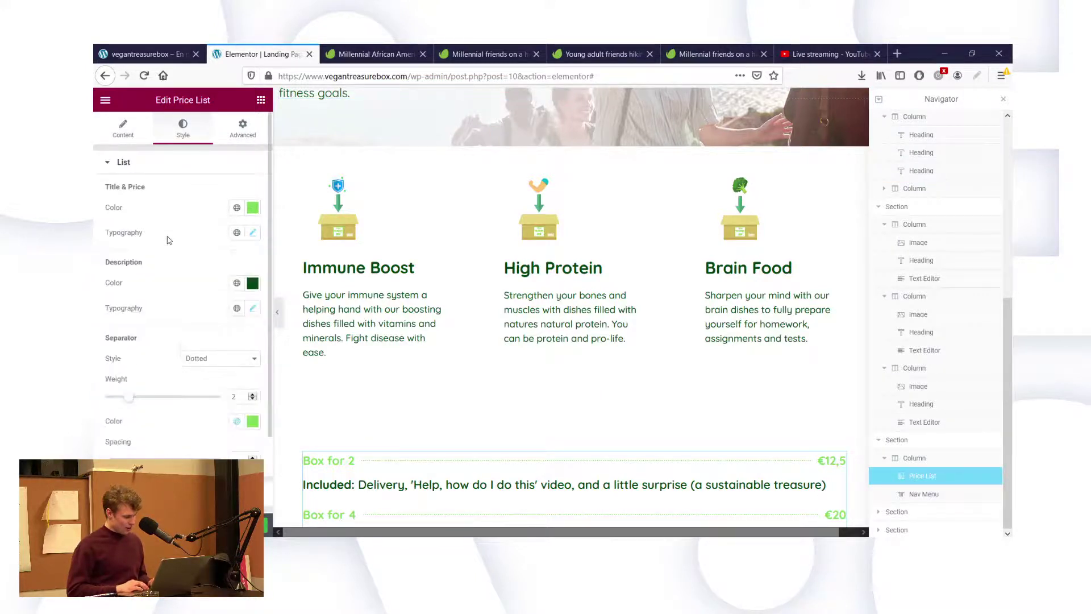
click(253, 308)
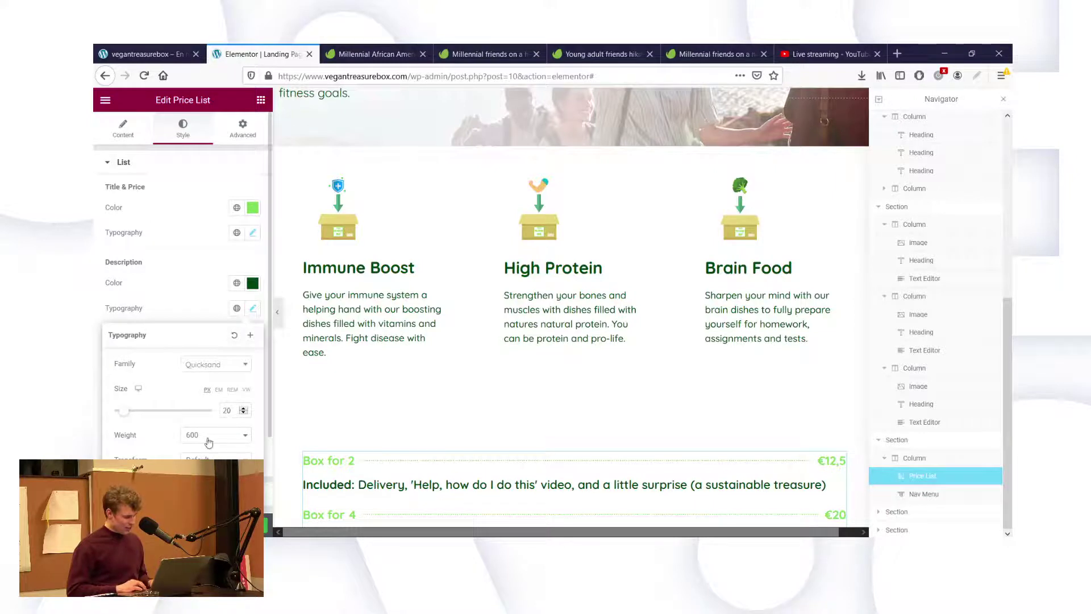
key(Up)
key(Up)
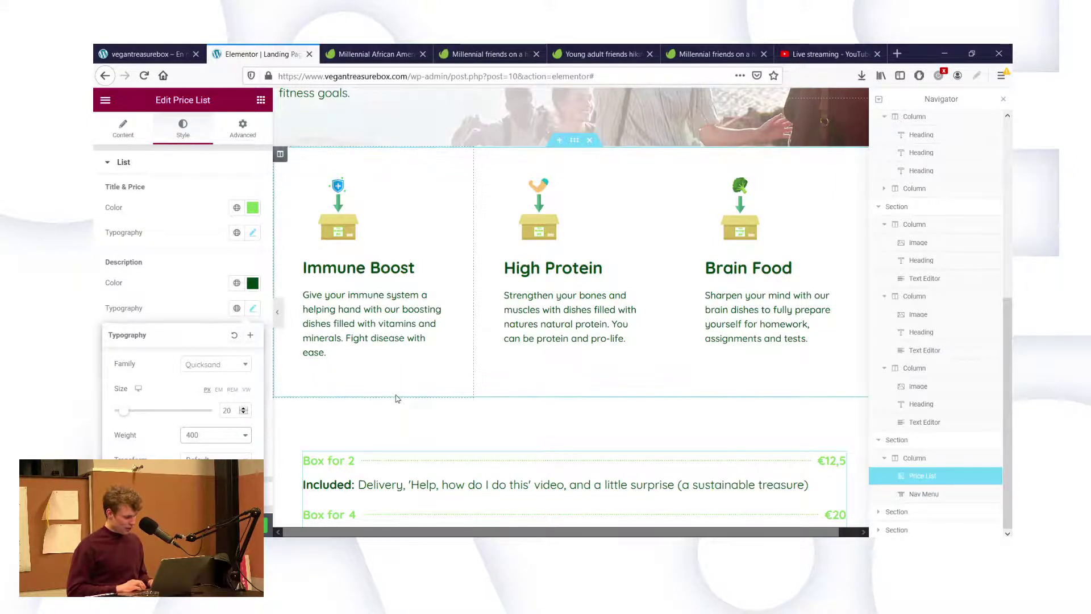
scroll(485, 455, down, 2)
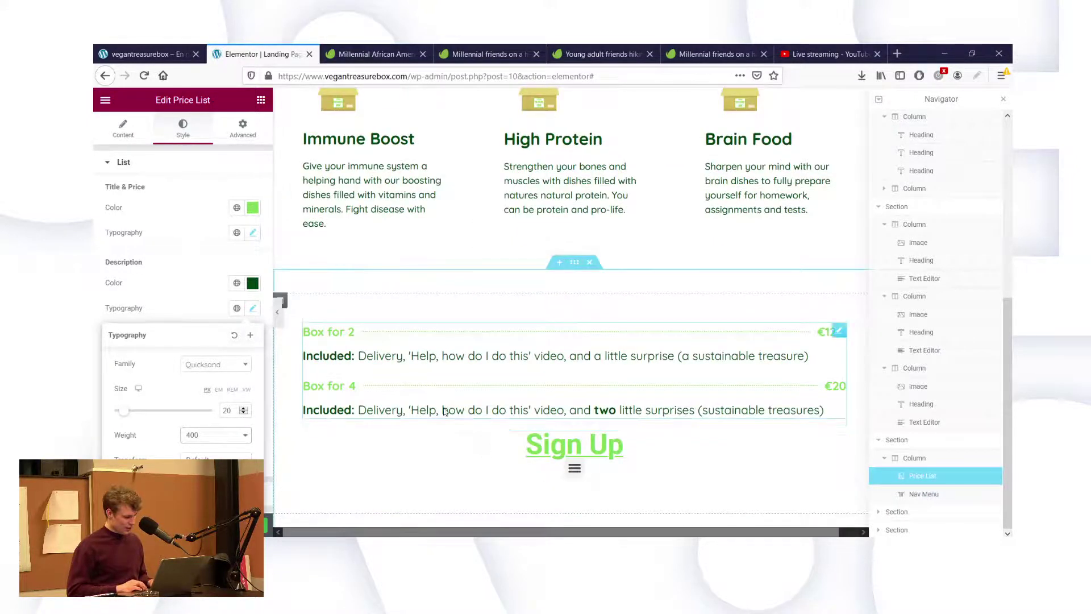
scroll(362, 174, up, 2)
scroll(362, 175, up, 3)
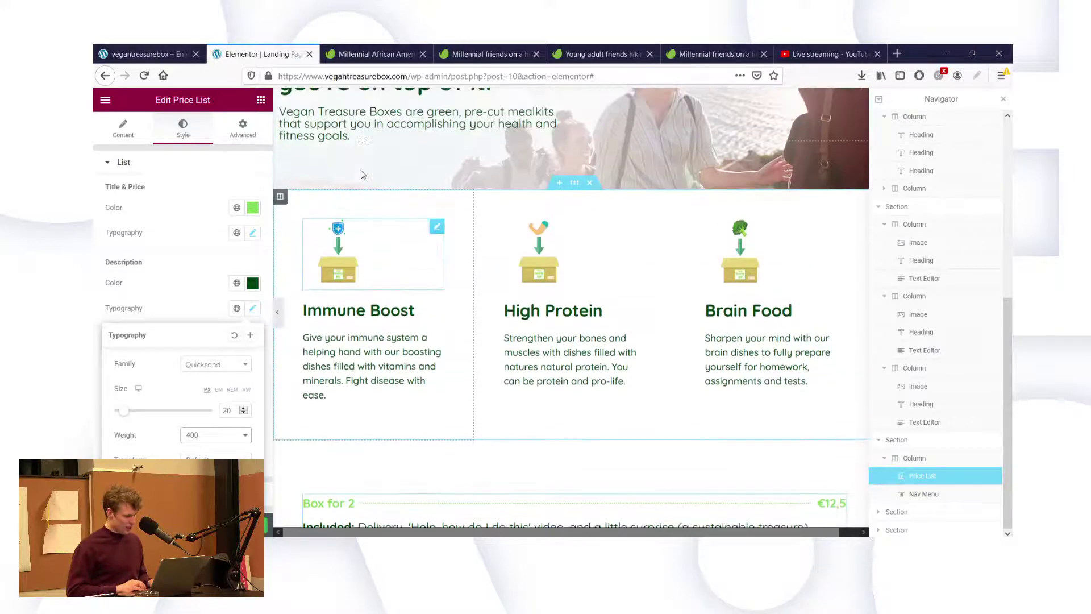
click(343, 169)
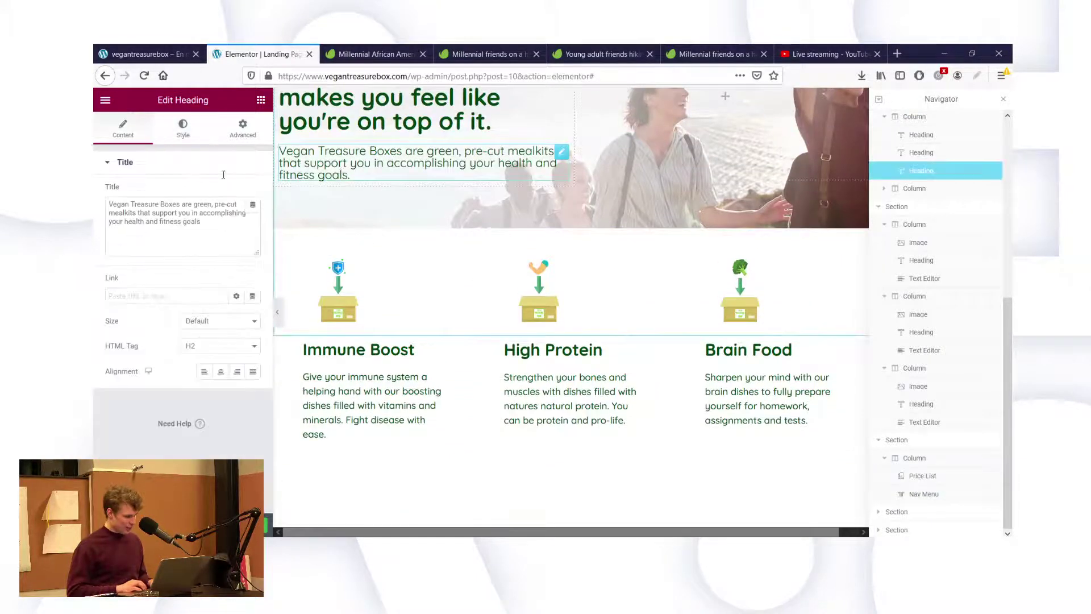
Set the typography size of the Immune Boost, High Protein and Brain Food paragraphs to 20.
click(183, 128)
click(252, 218)
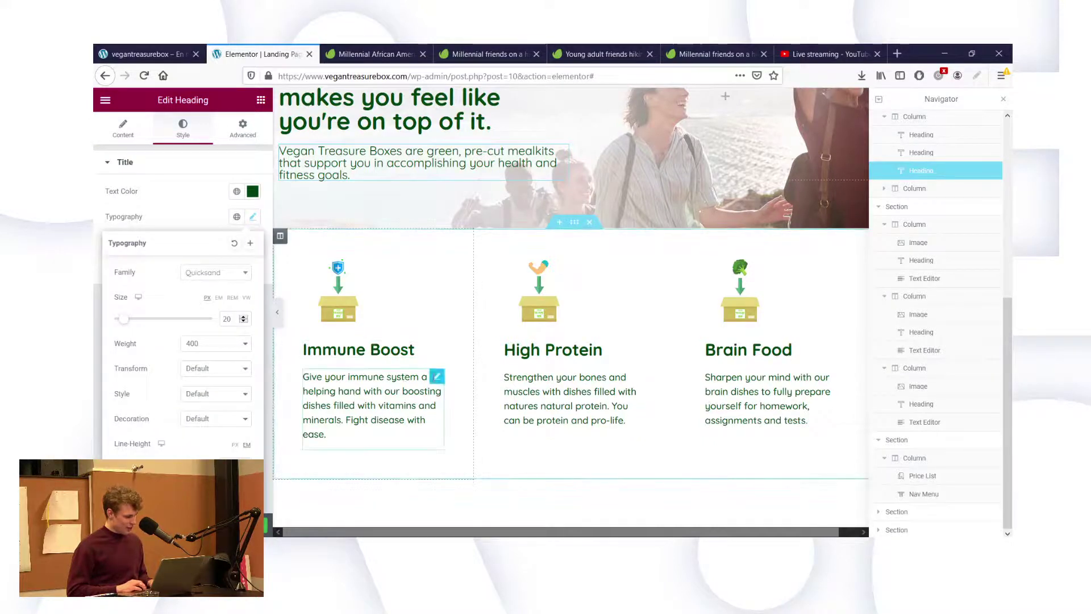
click(437, 376)
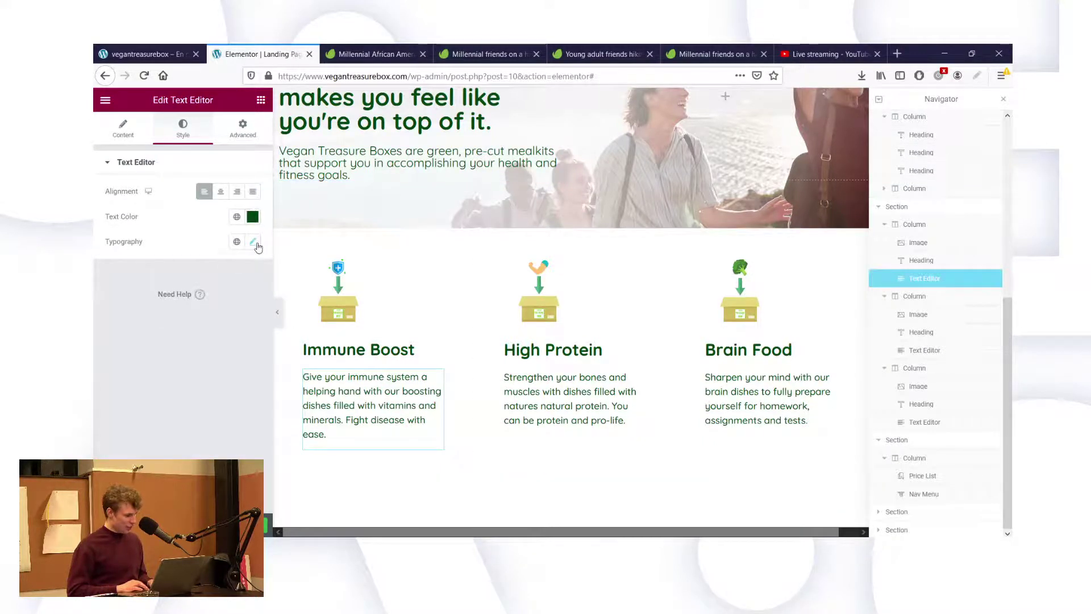
click(253, 242)
text(20)
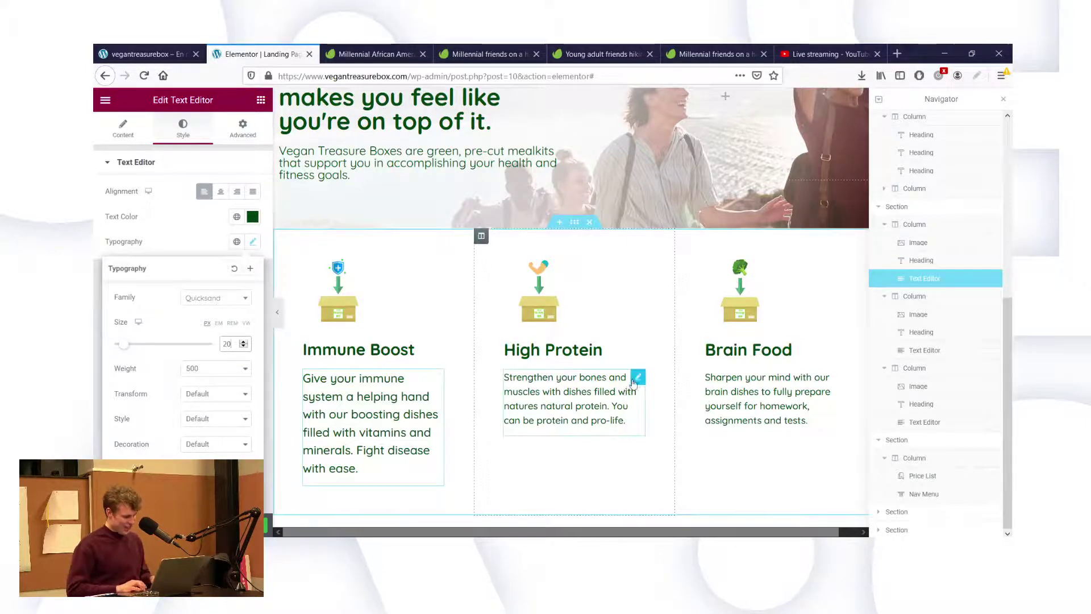
click(636, 379)
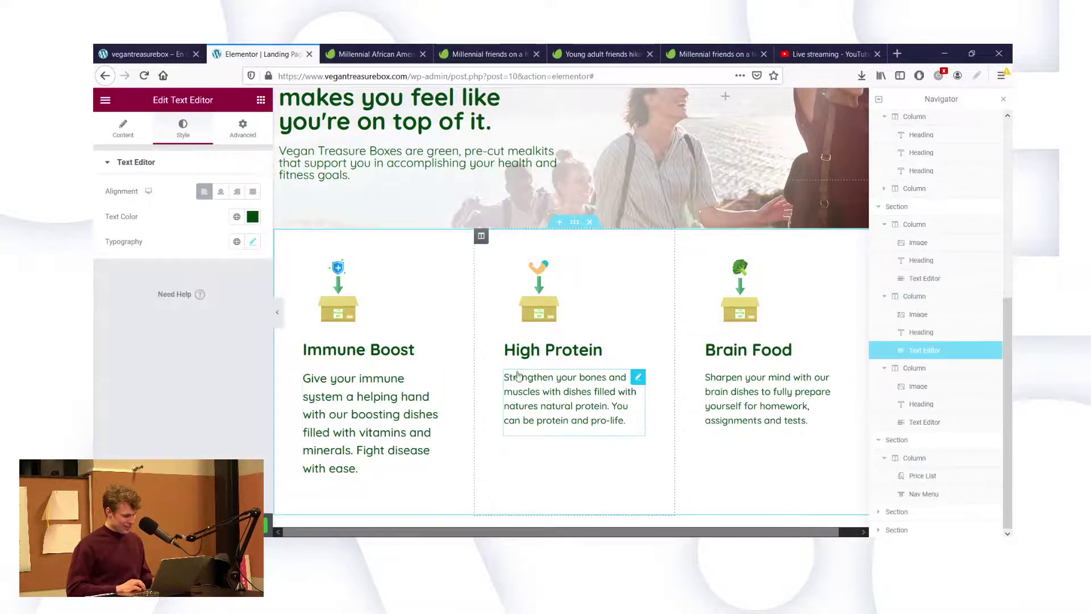
click(247, 245)
text(20)
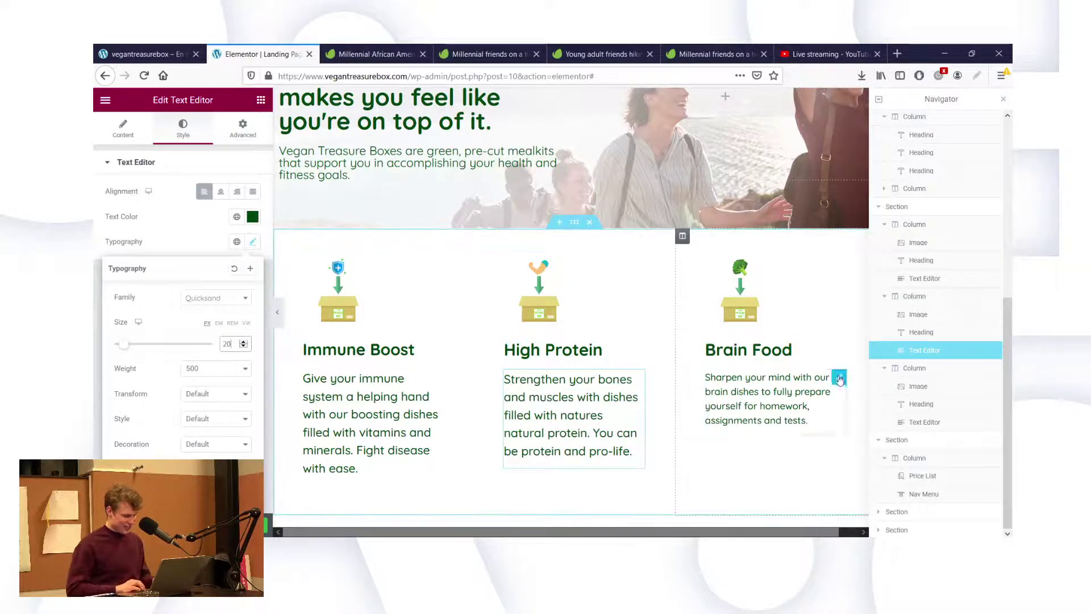
click(839, 369)
click(250, 244)
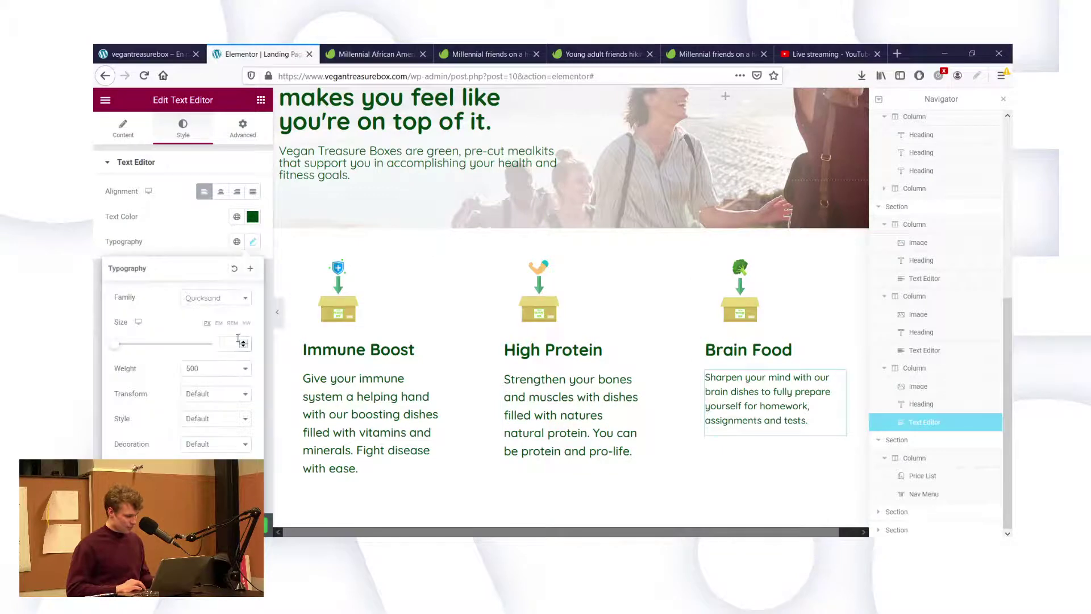
text(20)
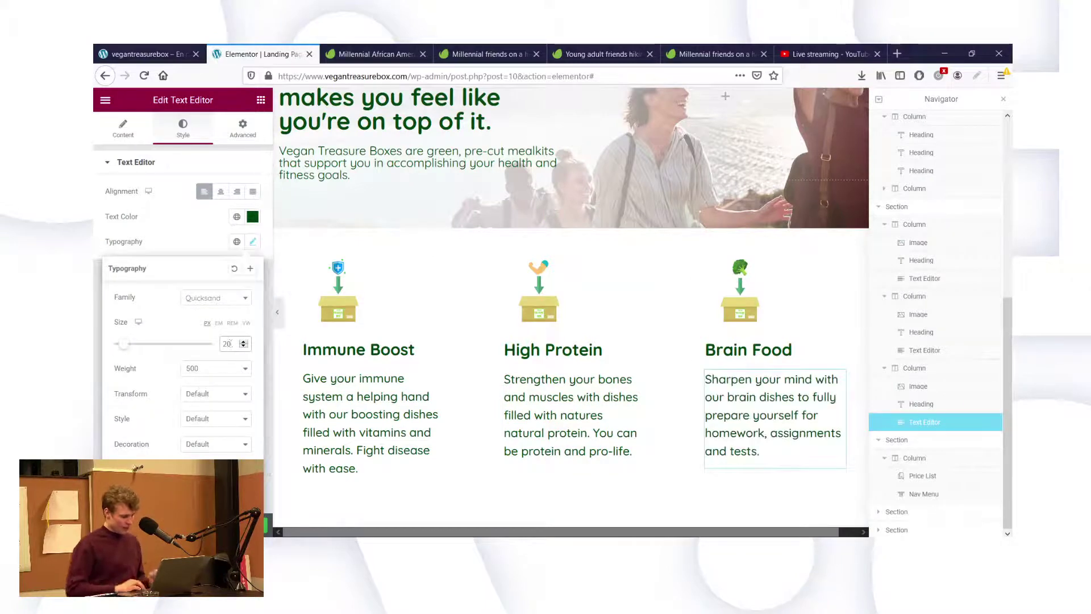
key(Escape)
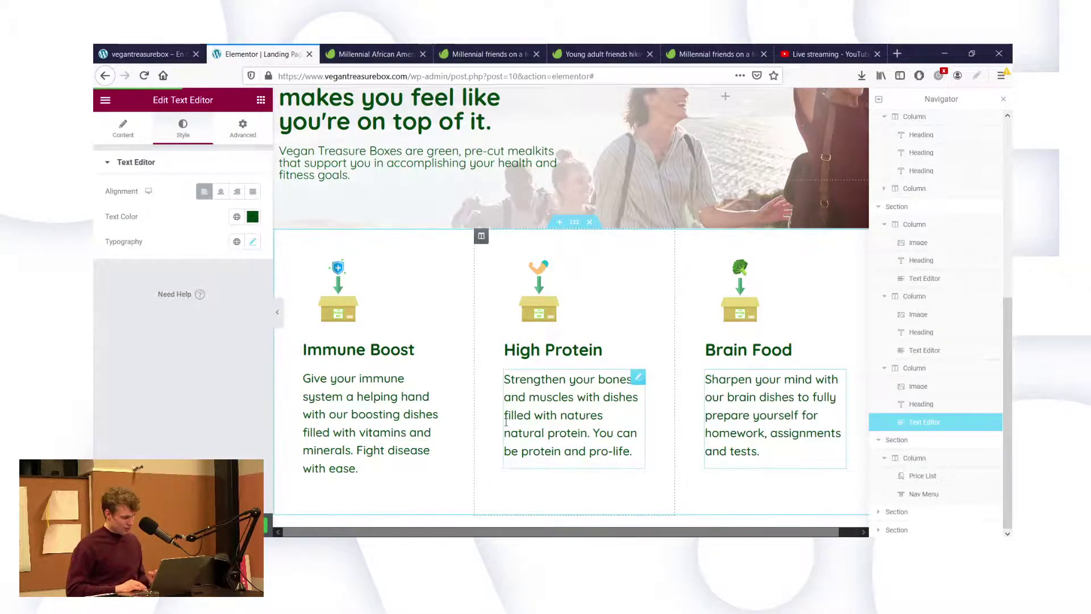
Delete the Sign Up nav menu below the price list and view the live vegantreasurebox.com page.
scroll(581, 459, down, 3)
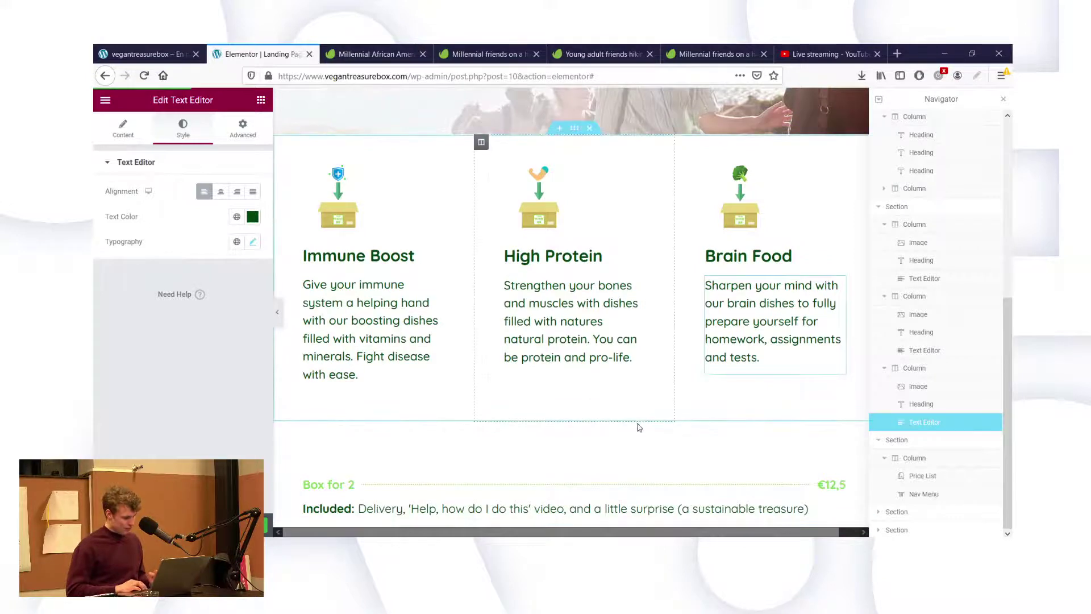
scroll(539, 403, down, 3)
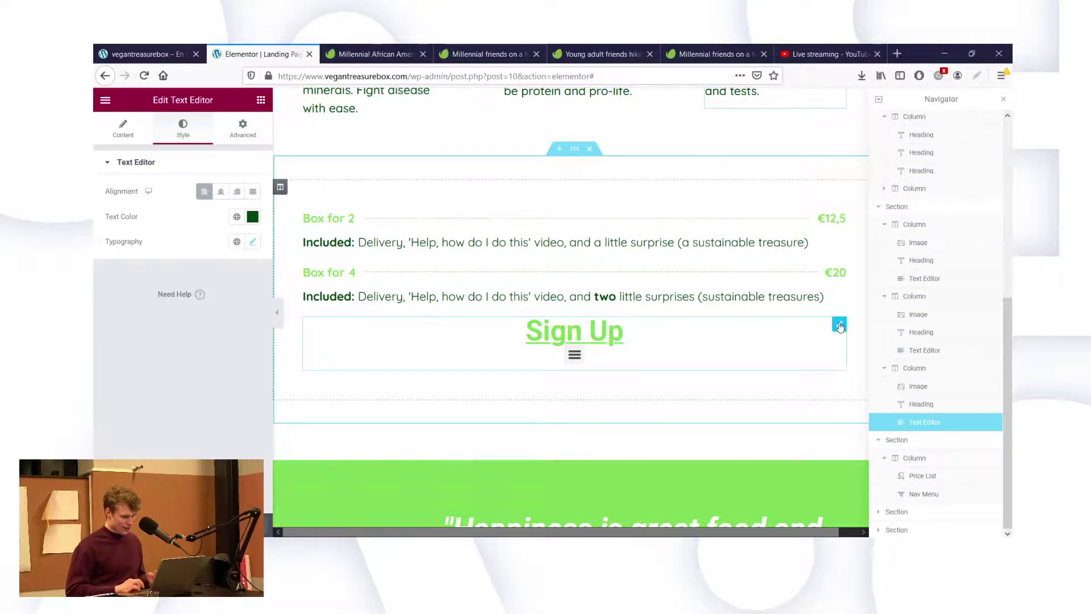
right_click(840, 326)
click(865, 494)
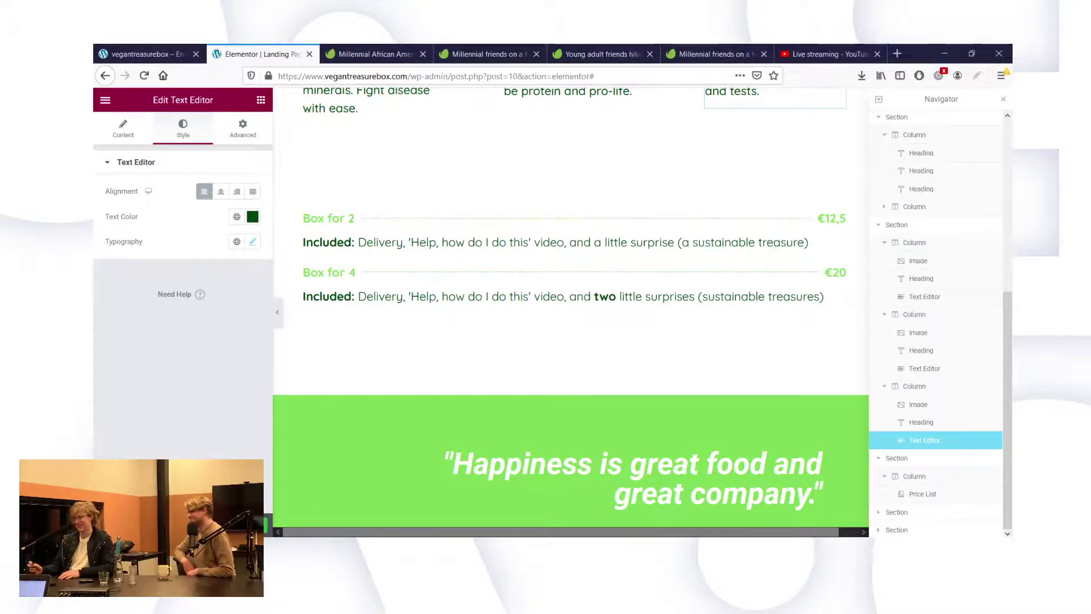
click(142, 54)
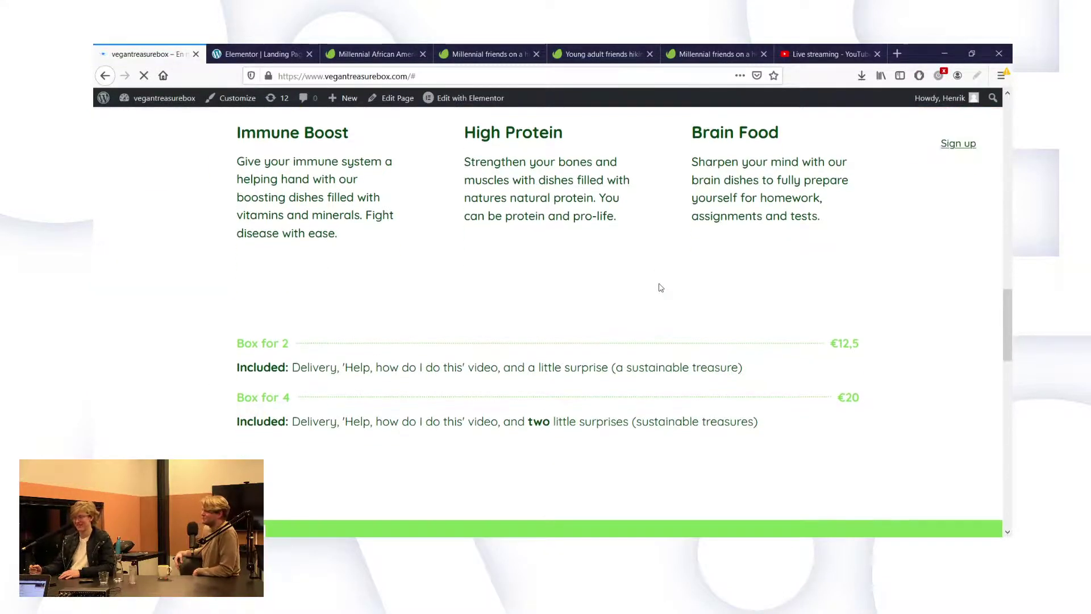
scroll(650, 239, up, 5)
scroll(652, 205, up, 10)
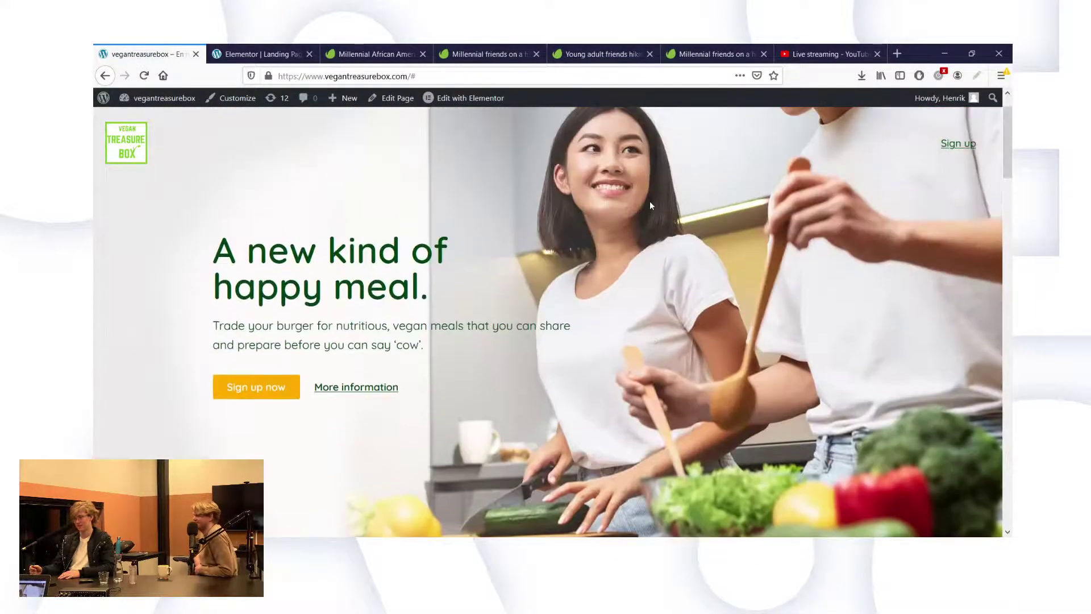
scroll(651, 205, down, 10)
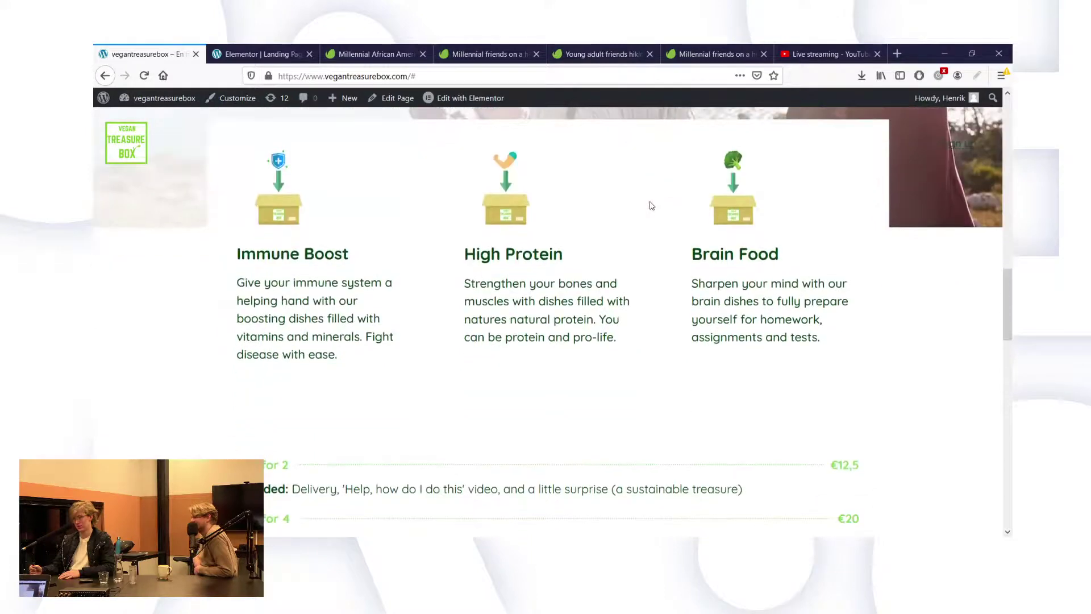
scroll(652, 205, up, 6)
scroll(652, 206, down, 4)
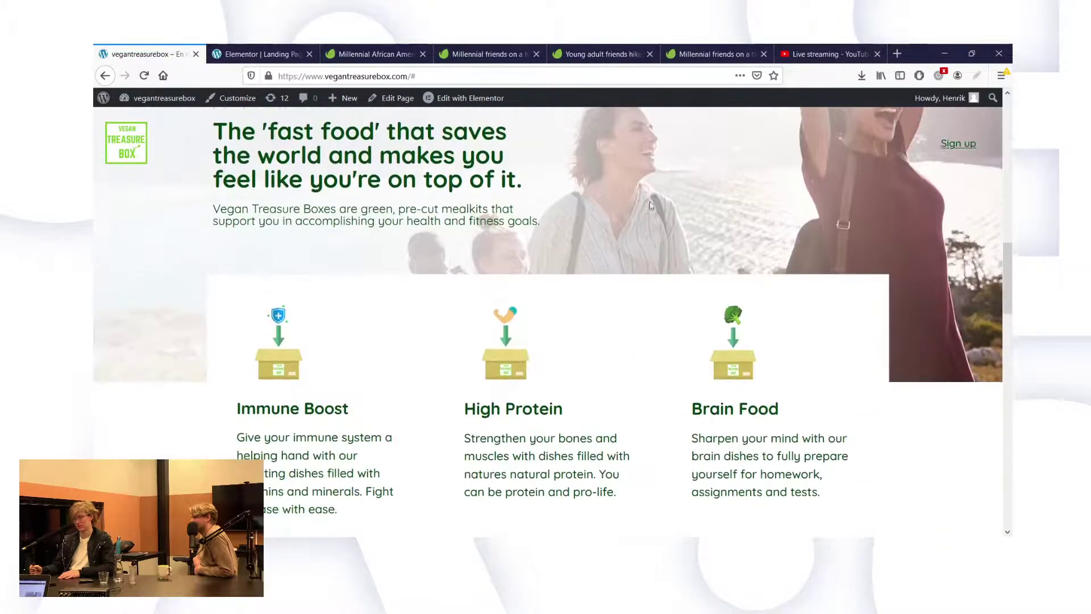
scroll(652, 206, down, 5)
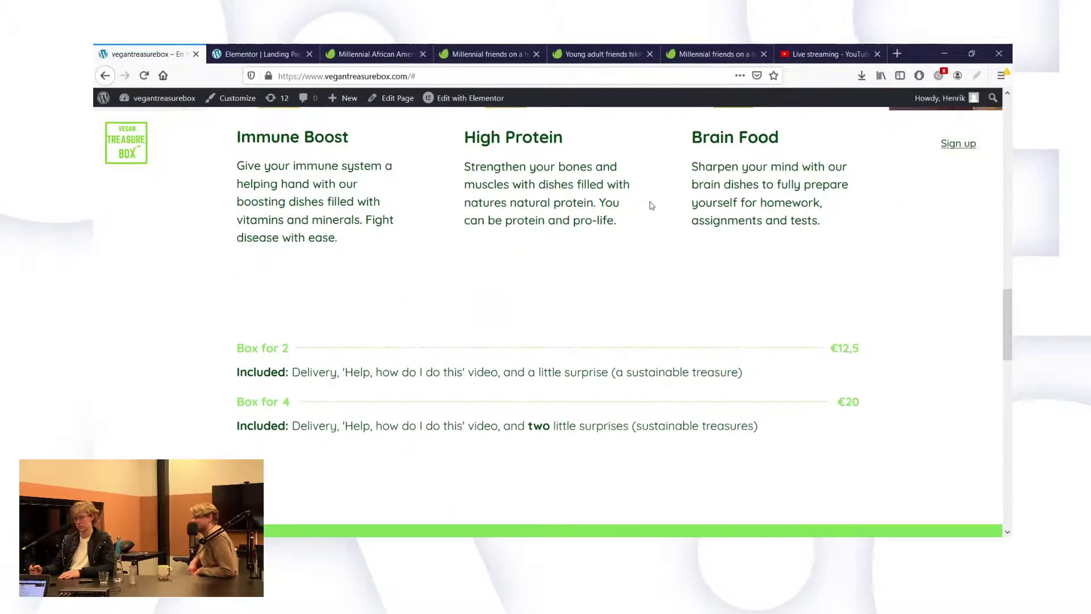
scroll(652, 206, down, 4)
scroll(652, 206, up, 10)
scroll(652, 206, up, 6)
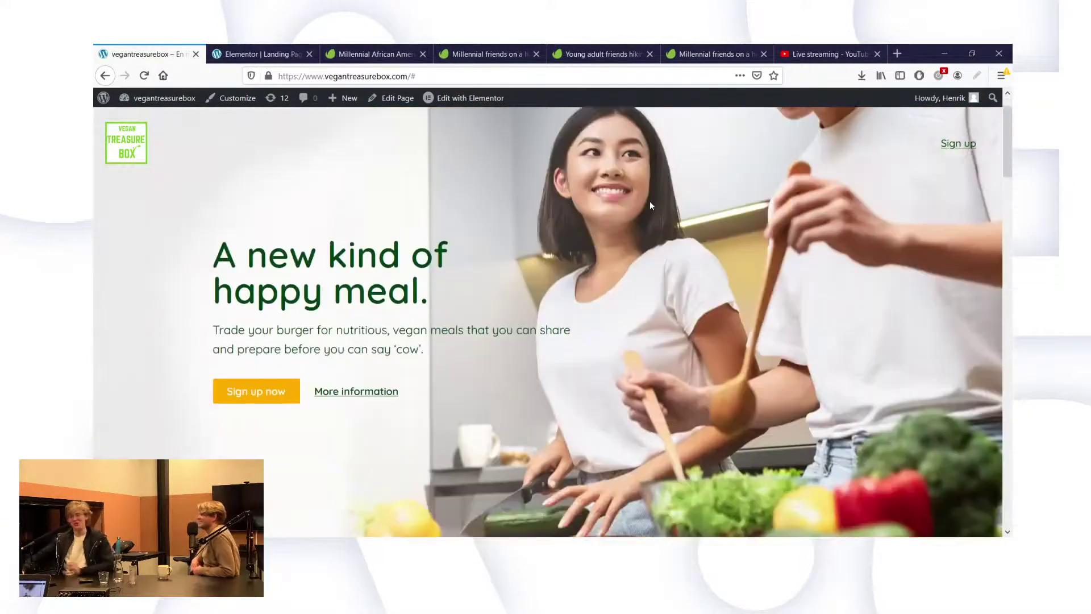
scroll(651, 205, down, 8)
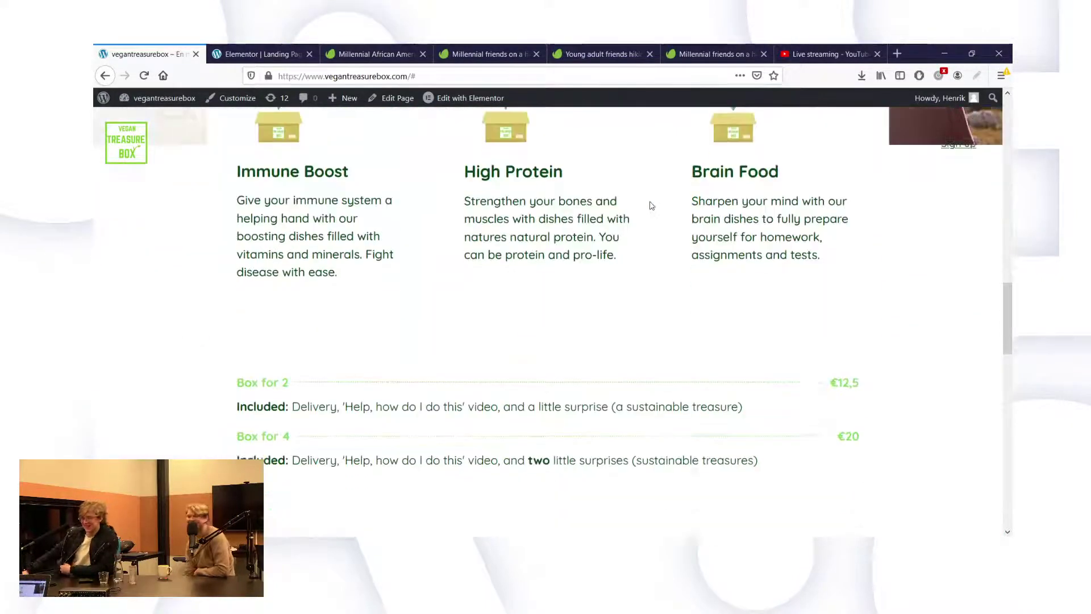
scroll(652, 206, down, 9)
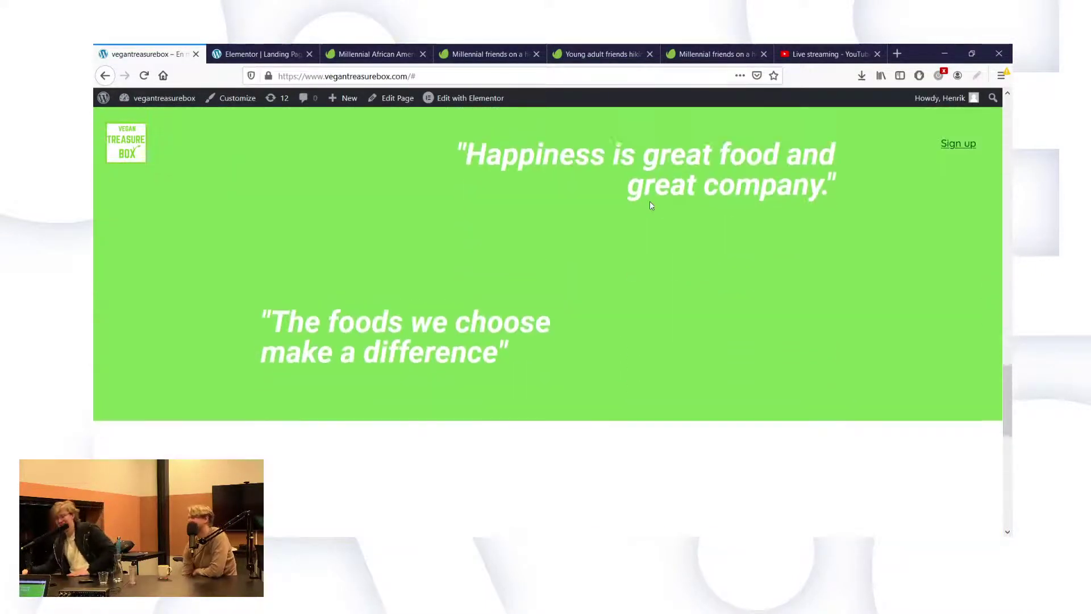
scroll(652, 206, up, 3)
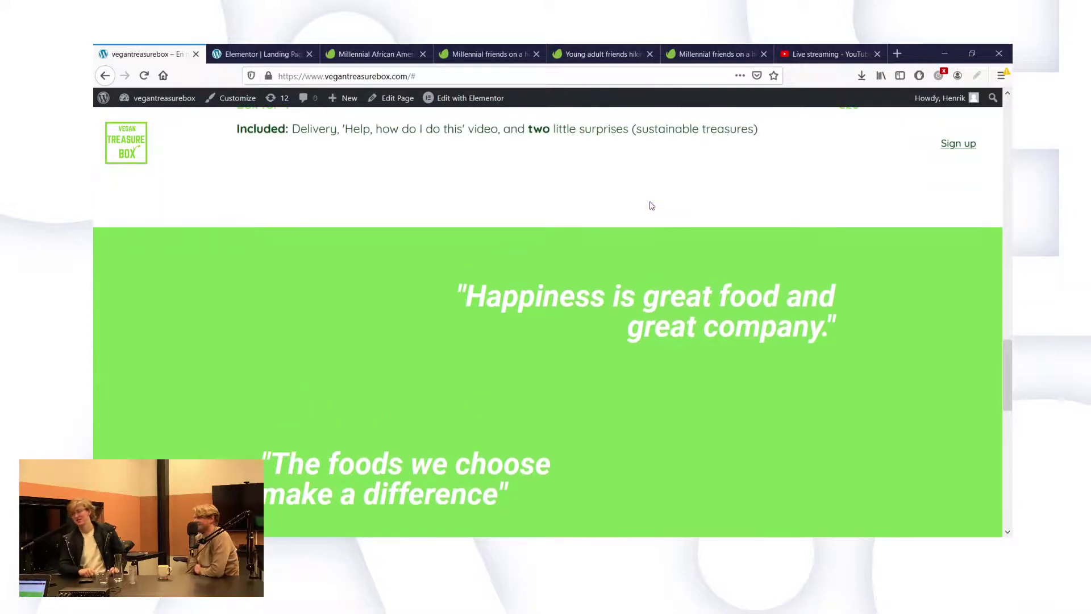
scroll(652, 205, up, 6)
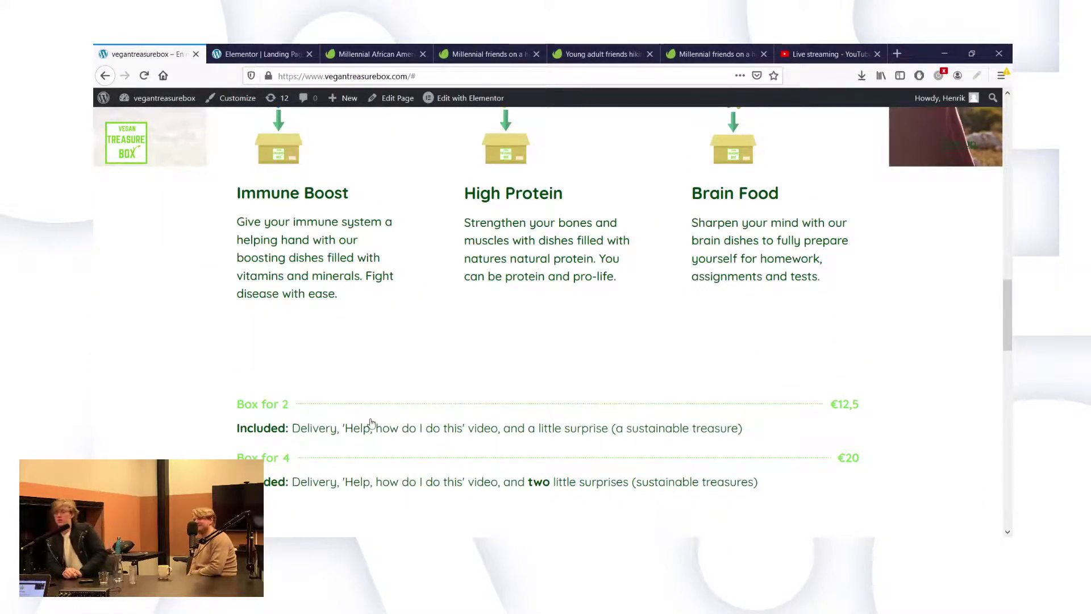
scroll(371, 423, down, 1)
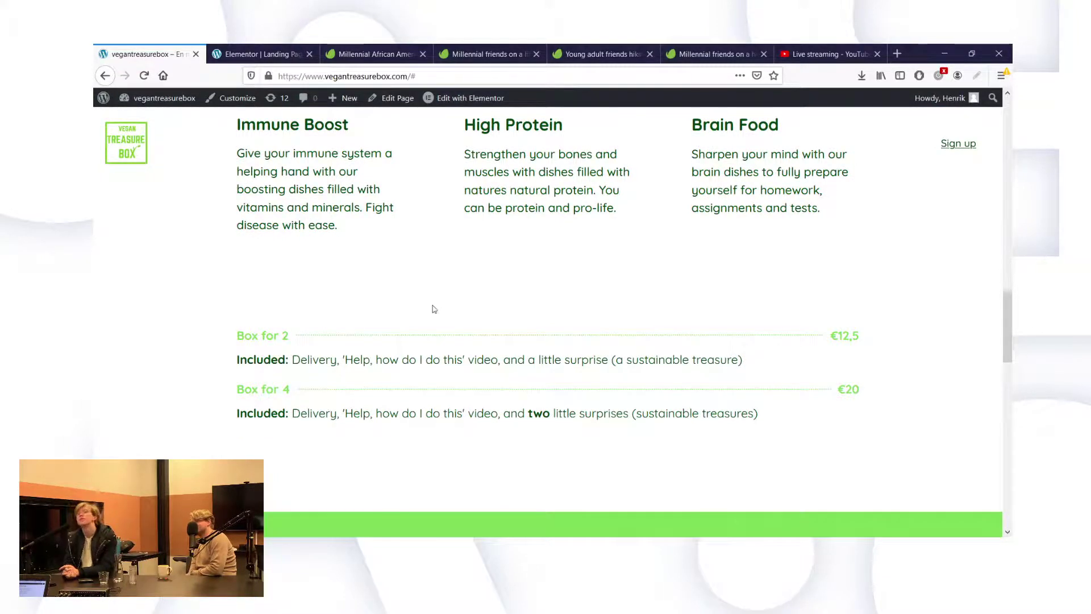
scroll(434, 309, up, 2)
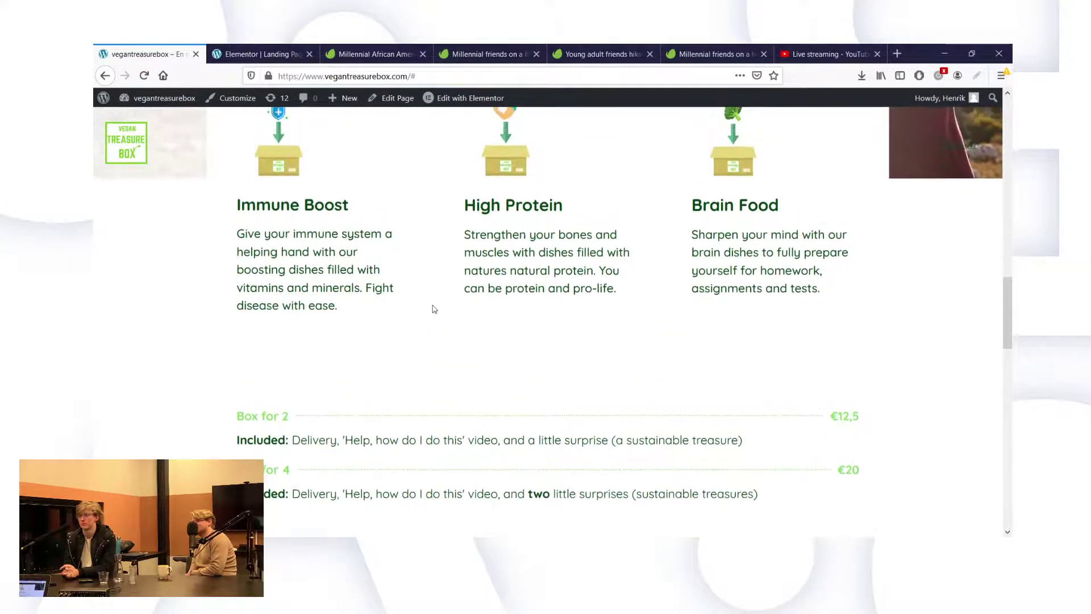
scroll(434, 309, up, 3)
scroll(434, 310, down, 2)
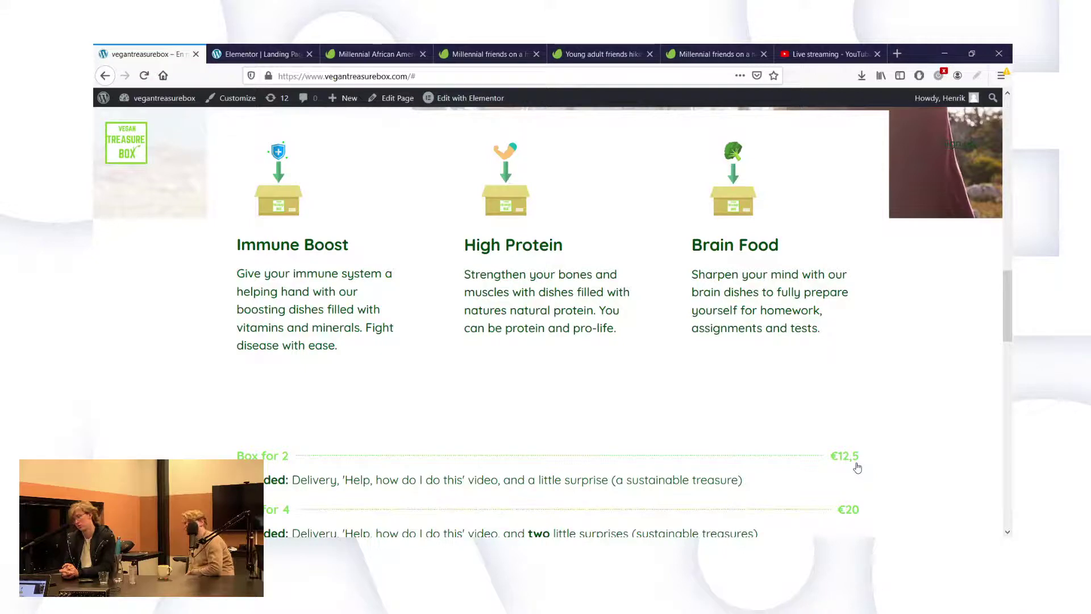
scroll(857, 468, up, 15)
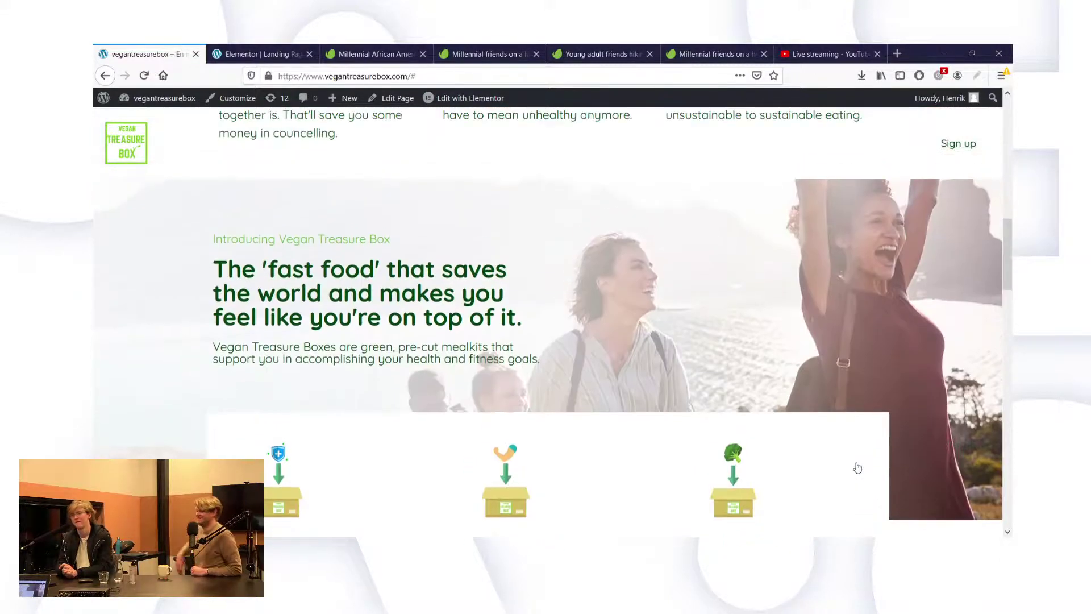
scroll(652, 199, up, 2)
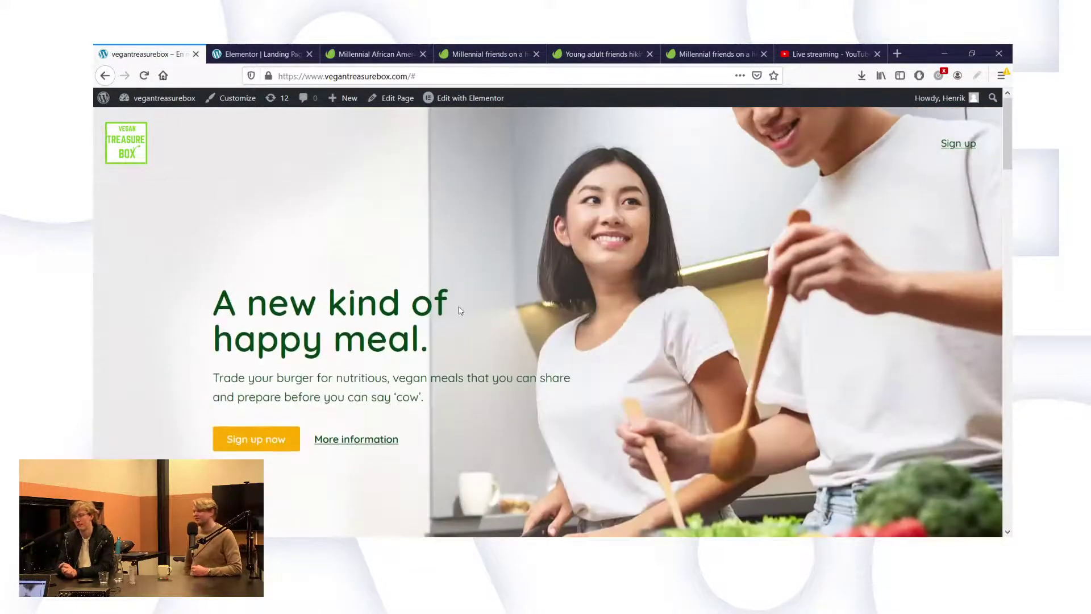
scroll(441, 414, down, 17)
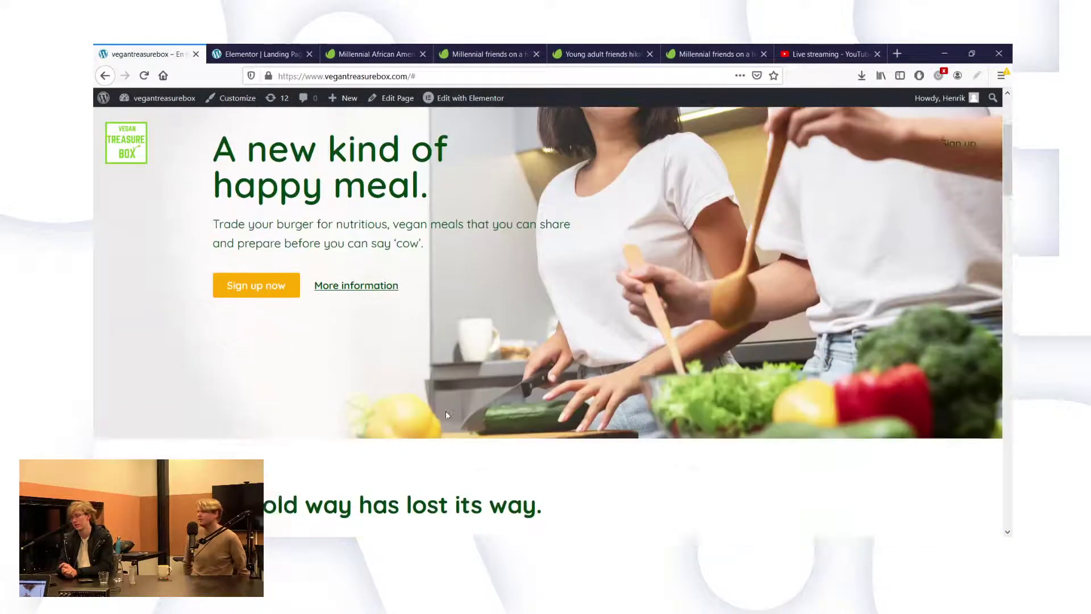
scroll(556, 466, up, 3)
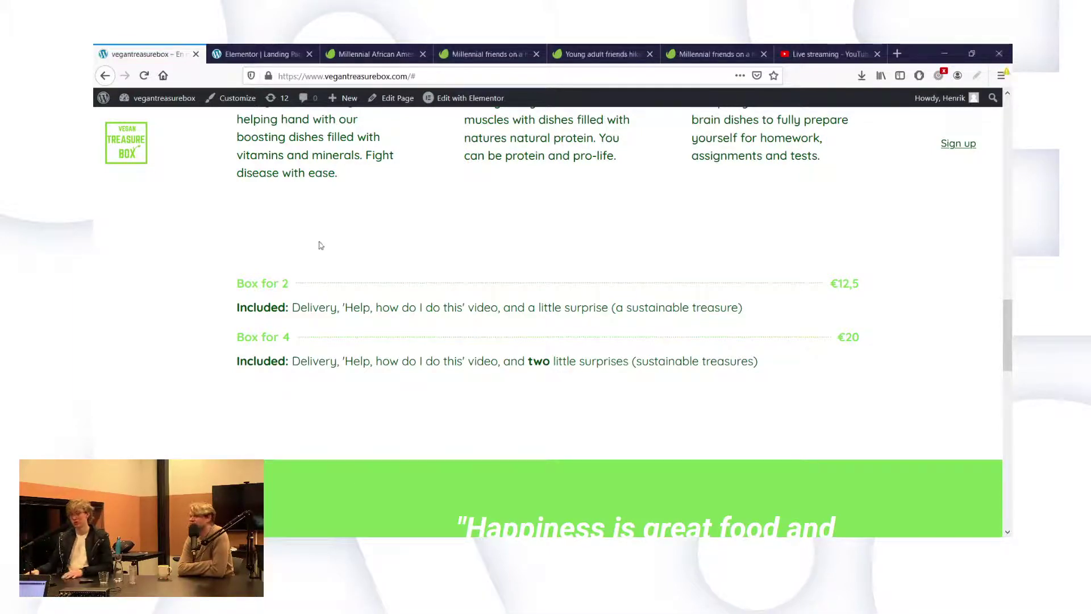
scroll(545, 284, up, 10)
Change the hero button label from 'Sign up now' to 'Sign up for waiting list'.
click(266, 55)
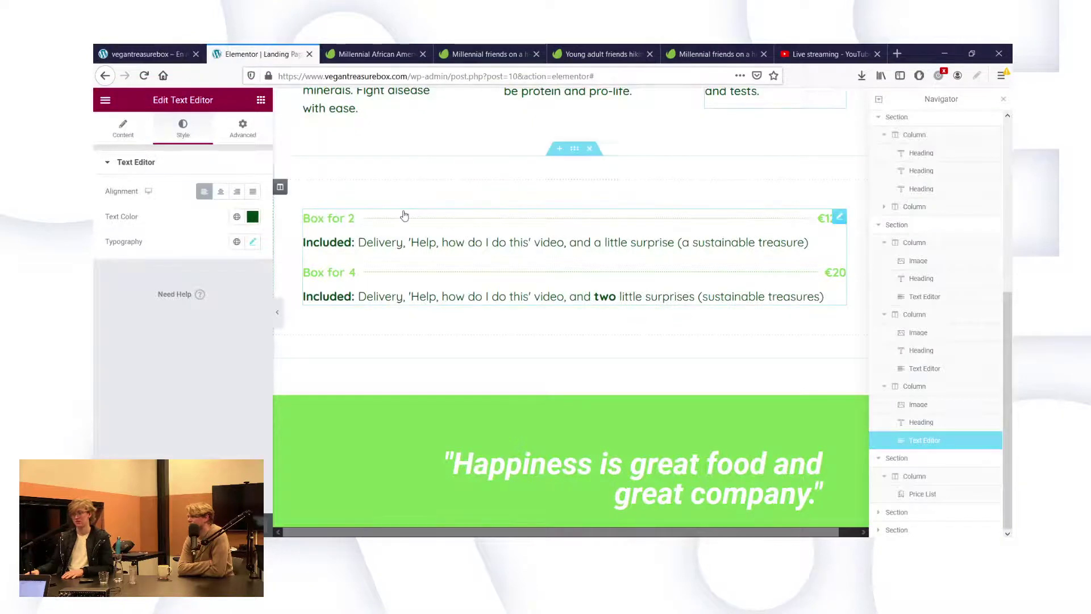
scroll(438, 216, up, 8)
scroll(392, 115, up, 8)
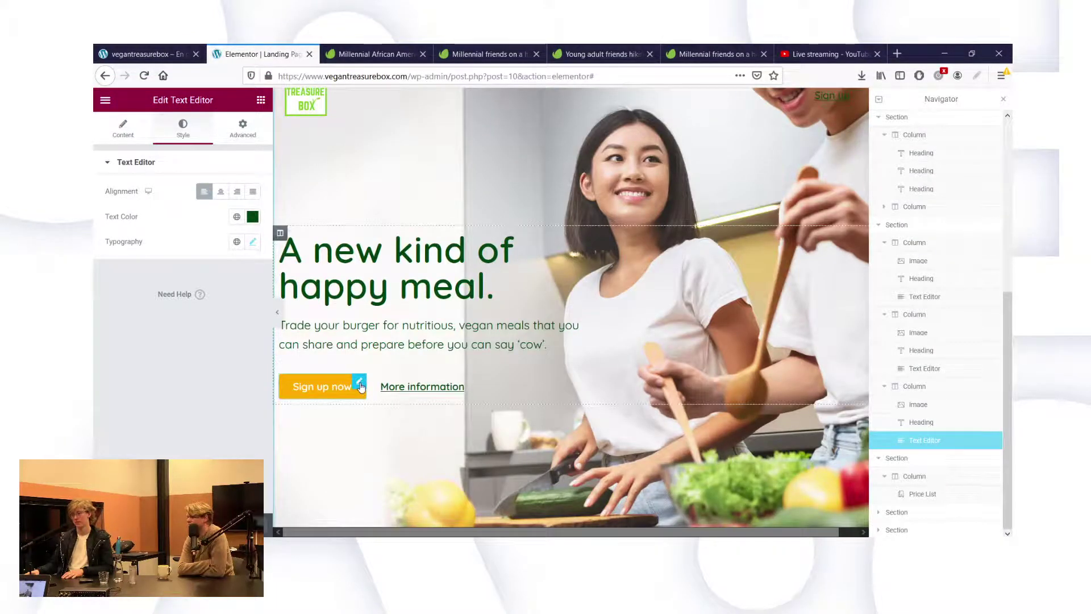
click(359, 382)
double_click(214, 217)
text(for waiting list)
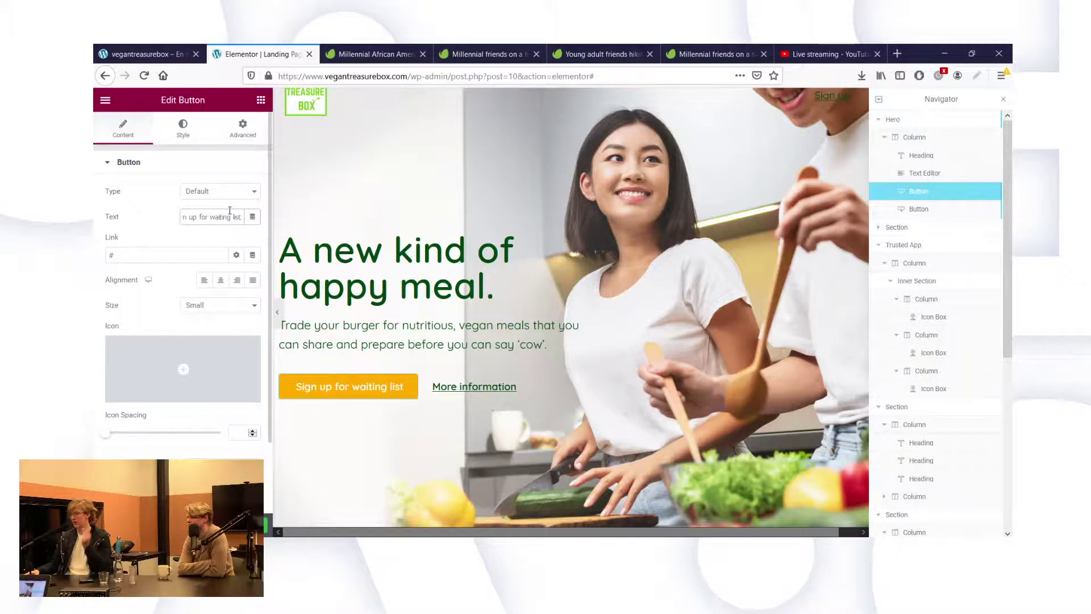
triple_click(230, 214)
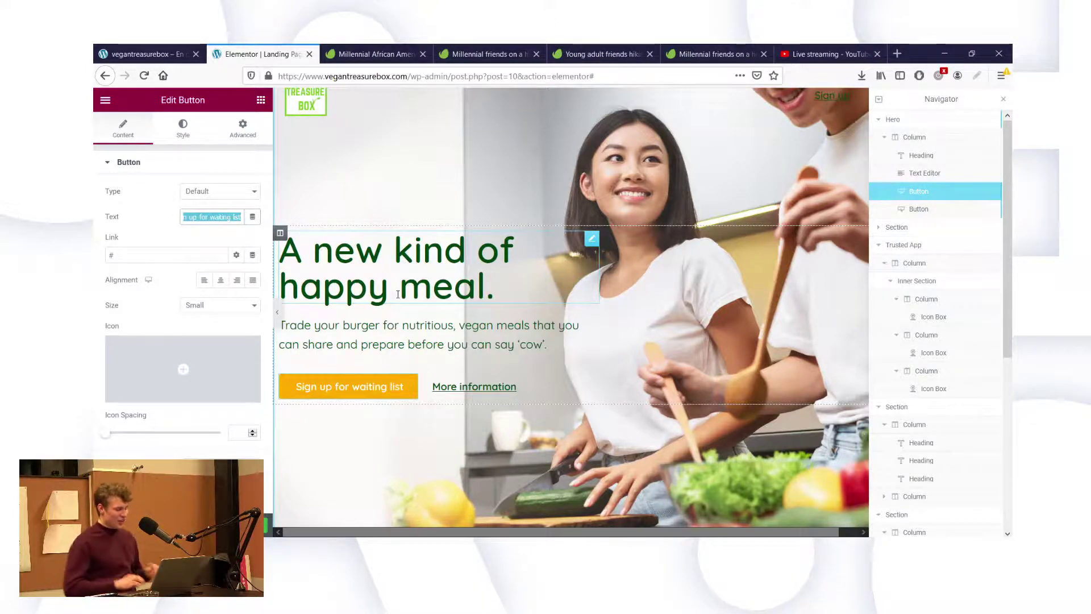
scroll(412, 388, down, 10)
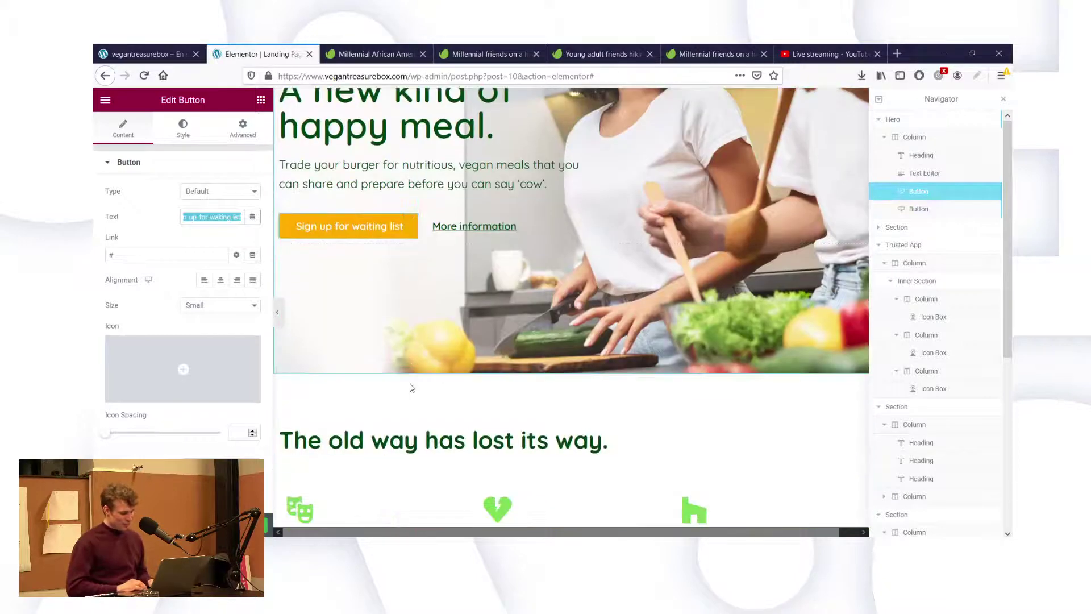
scroll(491, 449, down, 5)
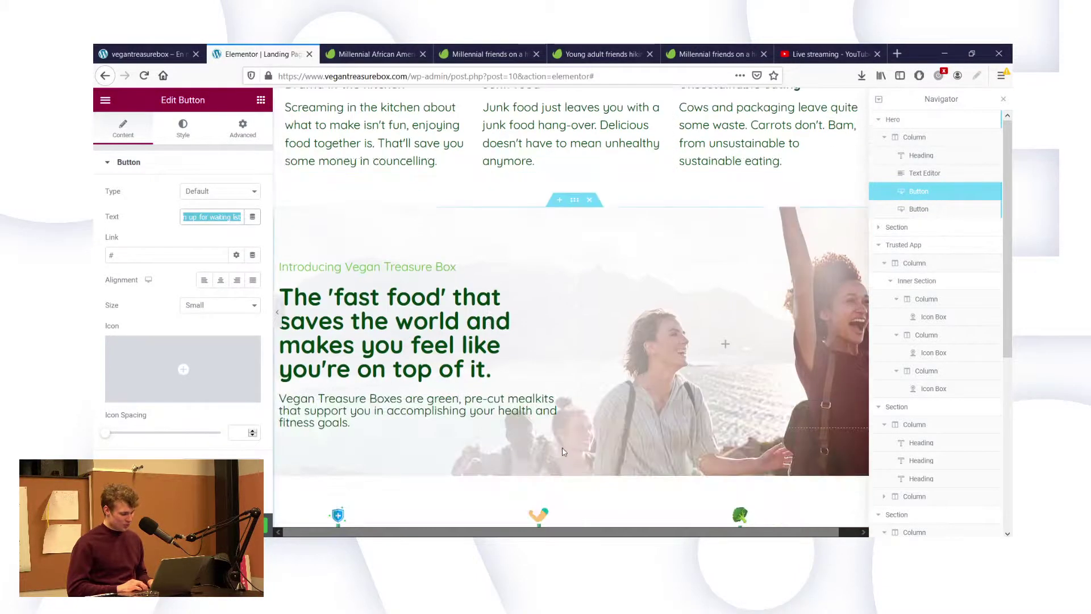
scroll(633, 451, down, 4)
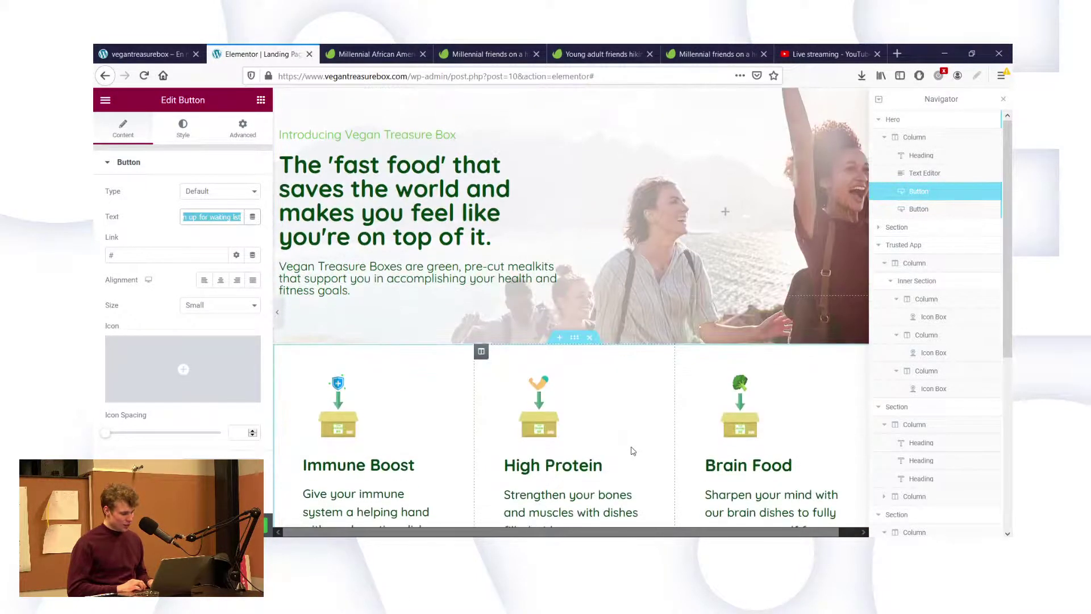
scroll(602, 419, down, 3)
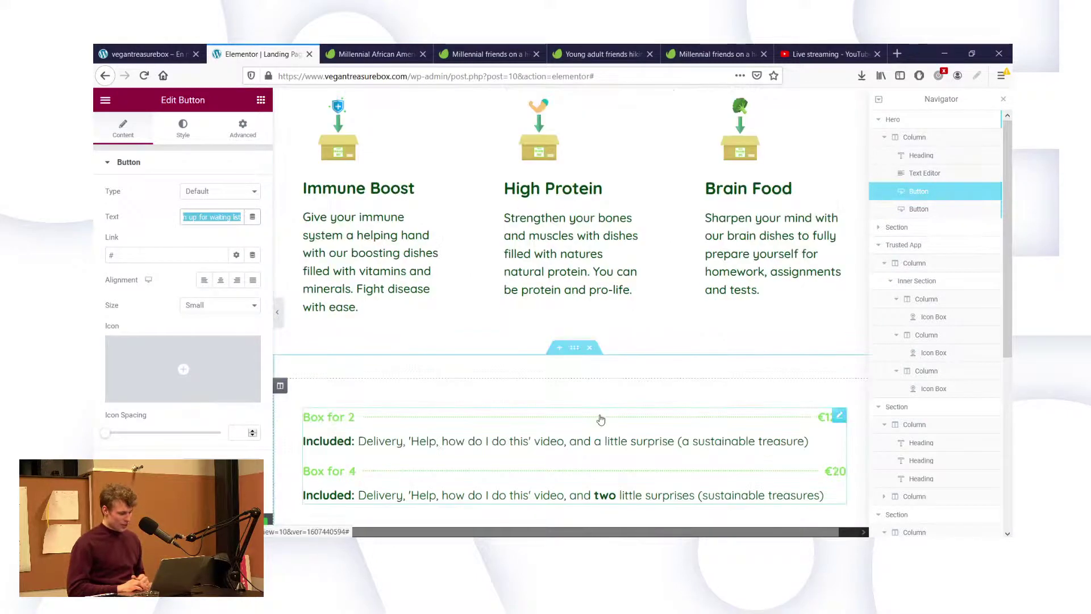
scroll(544, 328, down, 4)
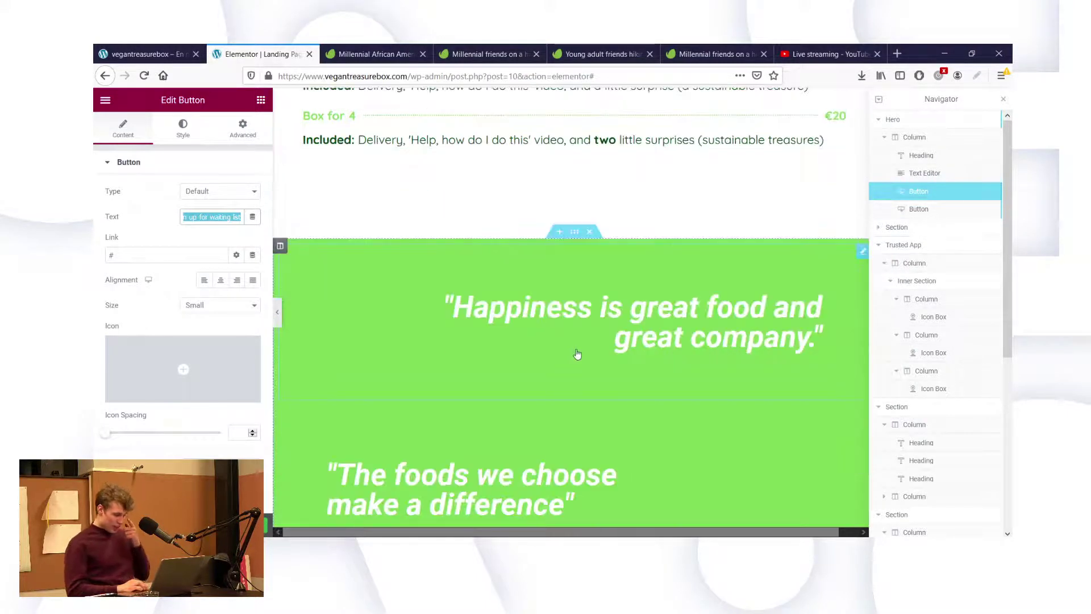
scroll(577, 354, up, 4)
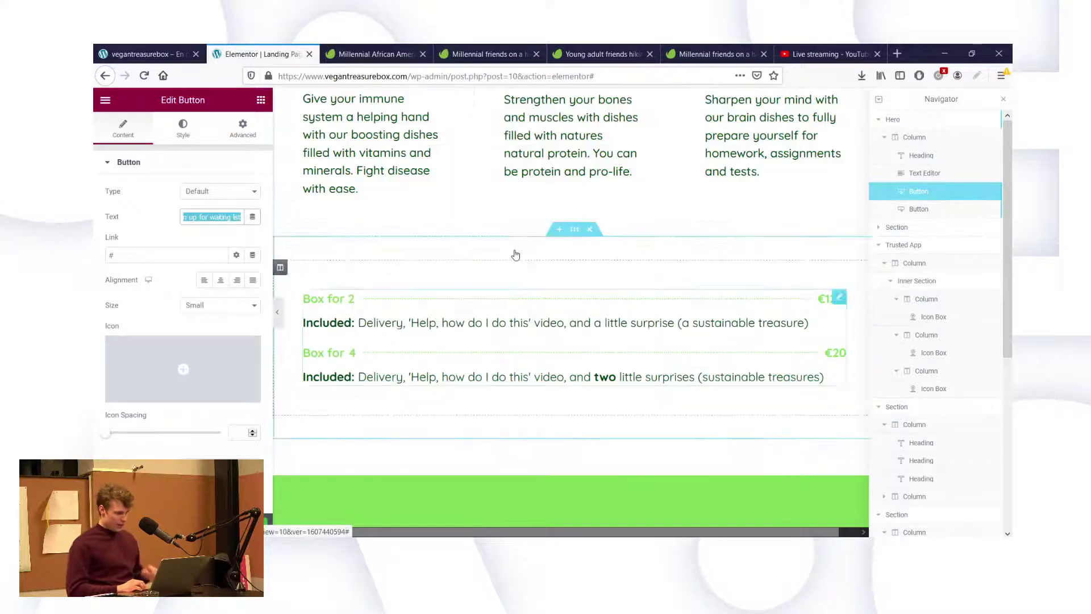
scroll(494, 177, up, 8)
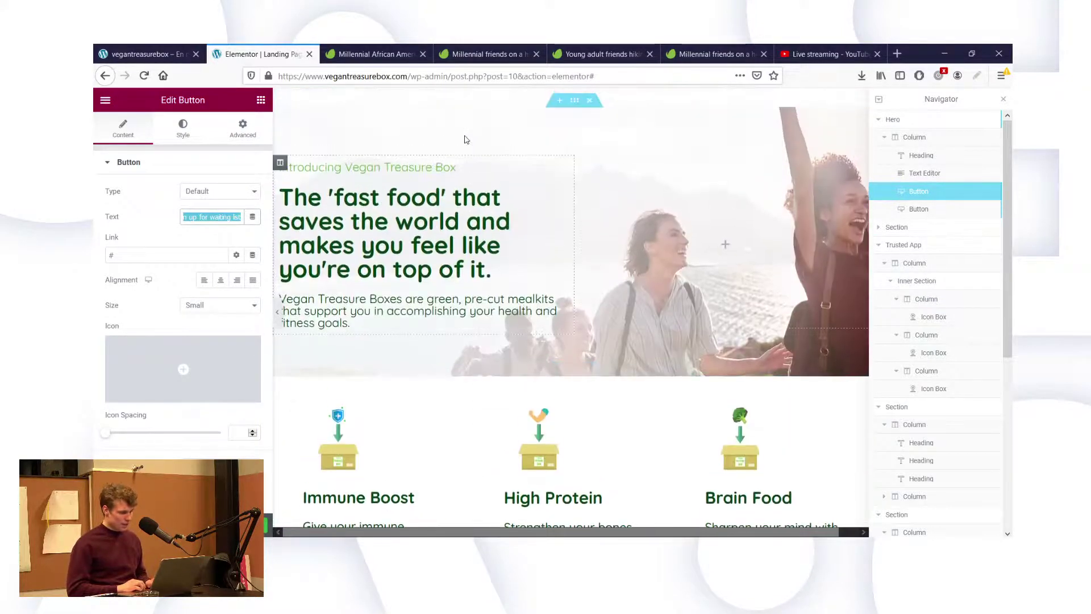
scroll(465, 139, up, 7)
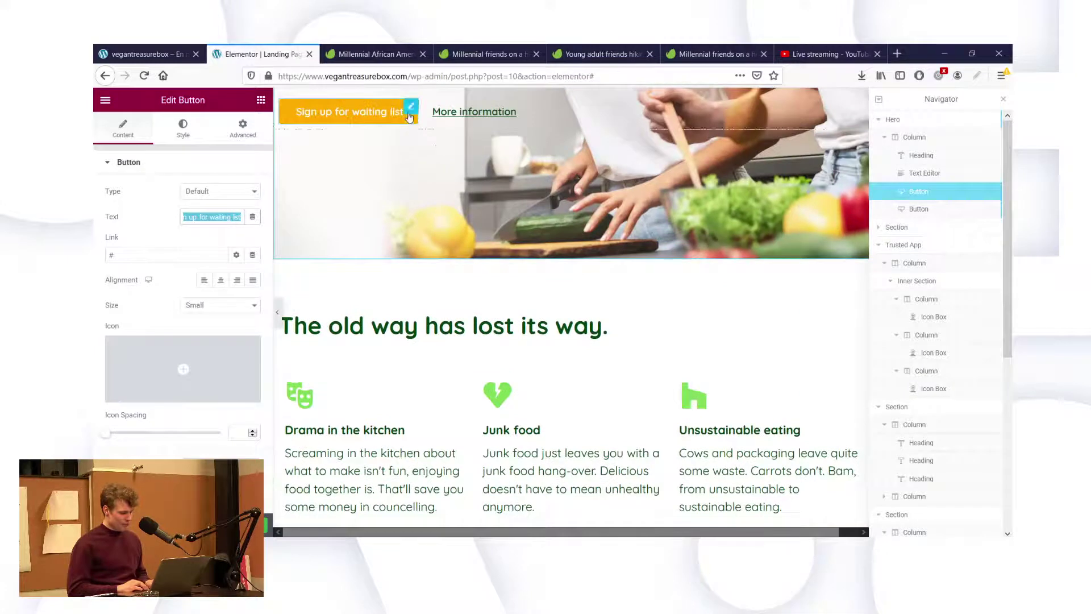
Duplicate the 'Sign up for waiting list' button, move the copy under the price list, and select its section's top padding.
right_click(409, 114)
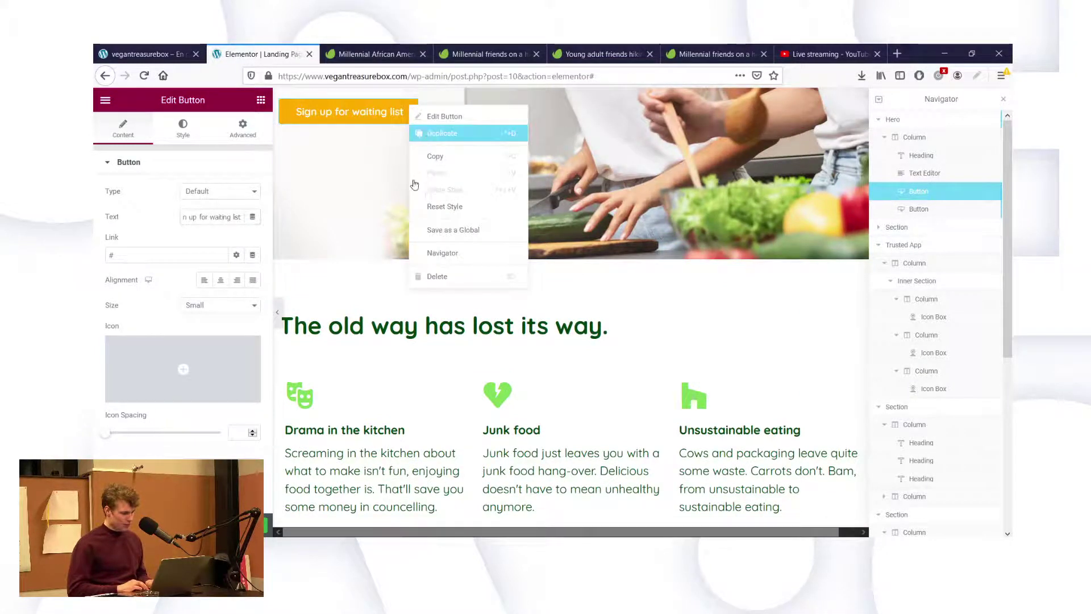
click(442, 133)
scroll(430, 134, up, 1)
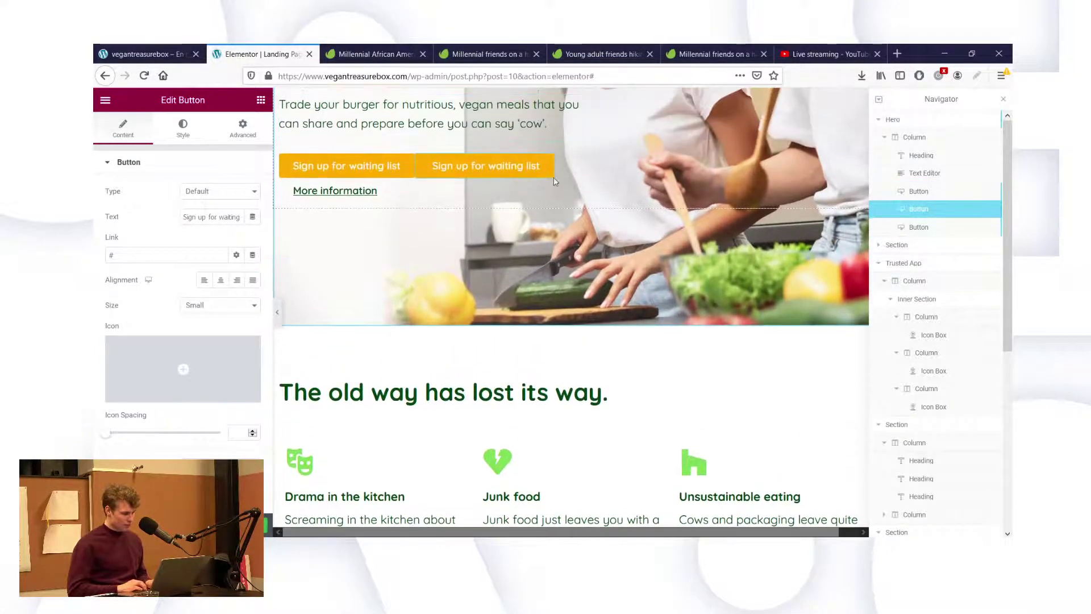
drag(550, 164, 448, 390)
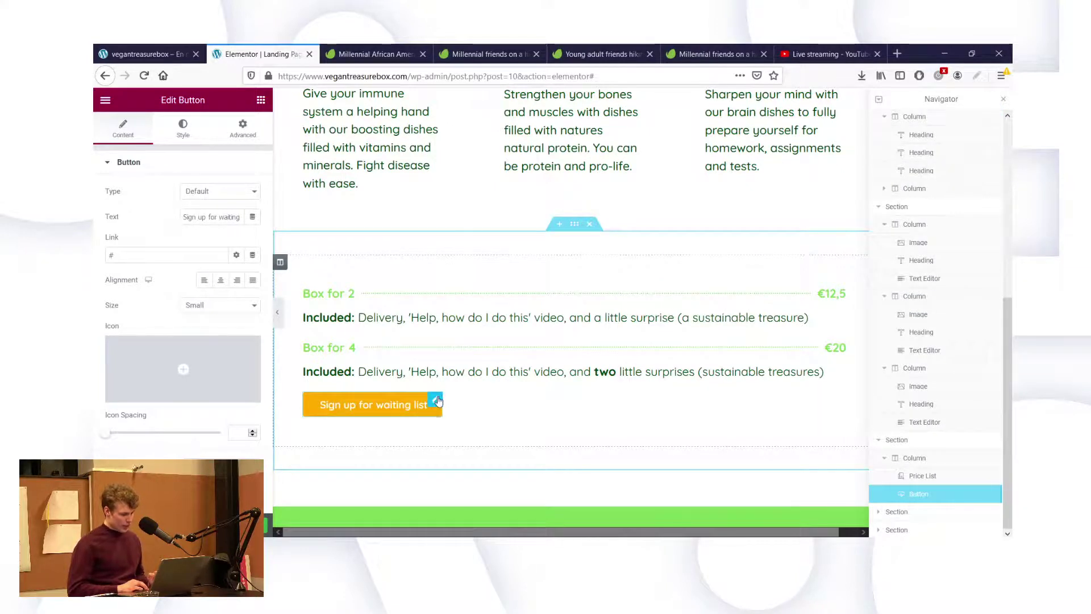
click(574, 229)
double_click(116, 268)
Set the section's top padding to 0, then unlink padding and zero the bottom padding of all three benefit columns.
text(0)
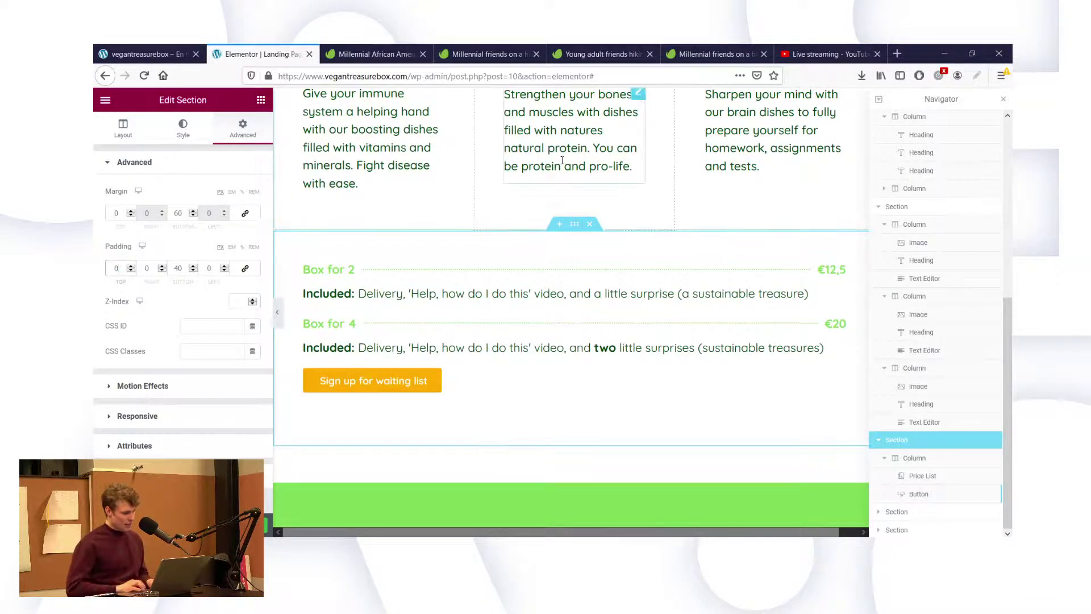
scroll(562, 160, up, 4)
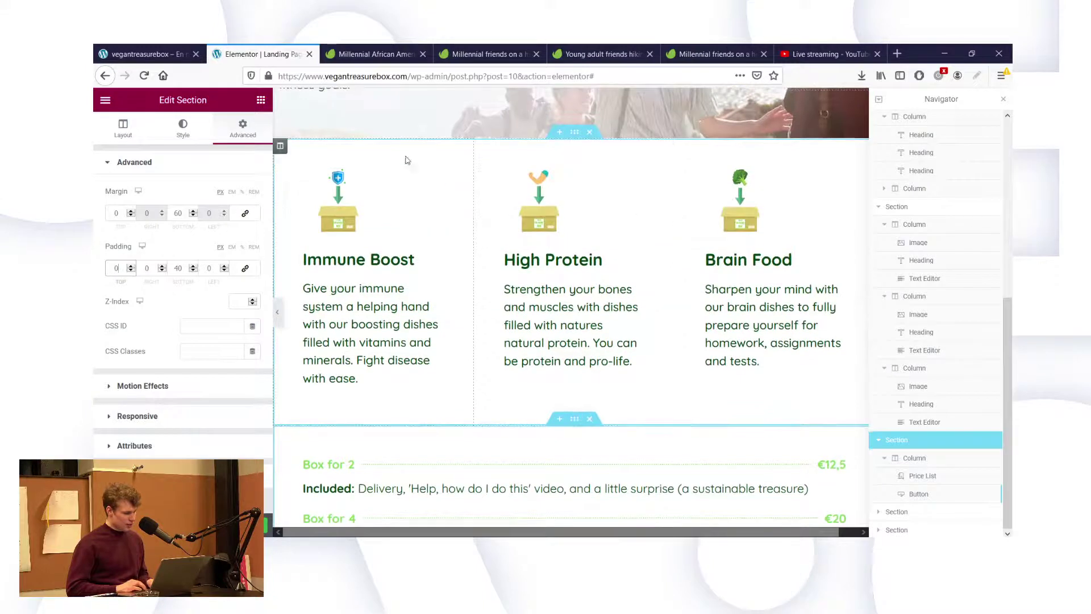
click(280, 146)
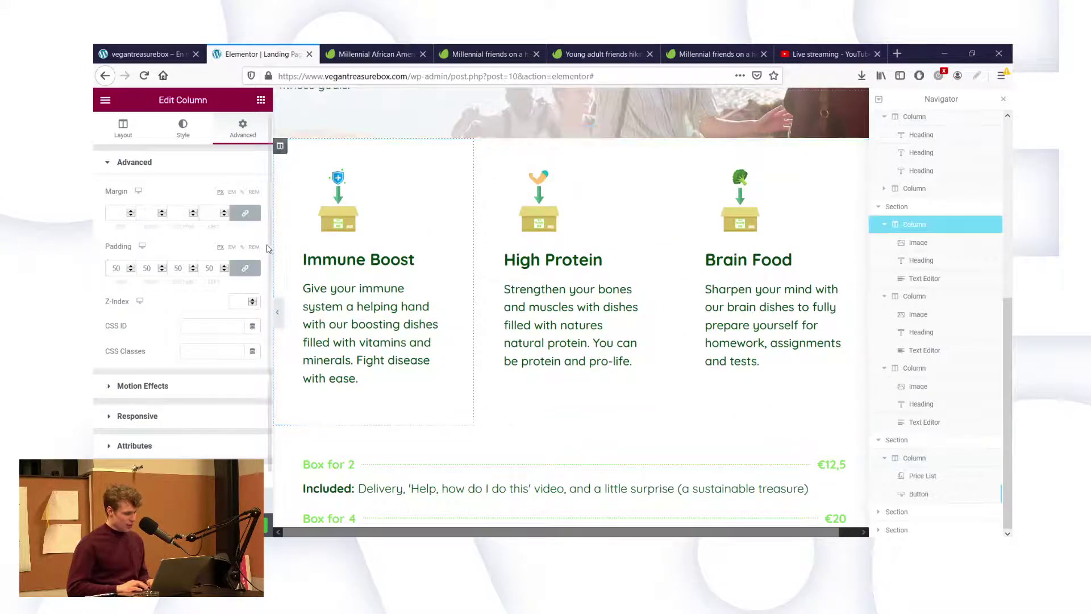
click(248, 269)
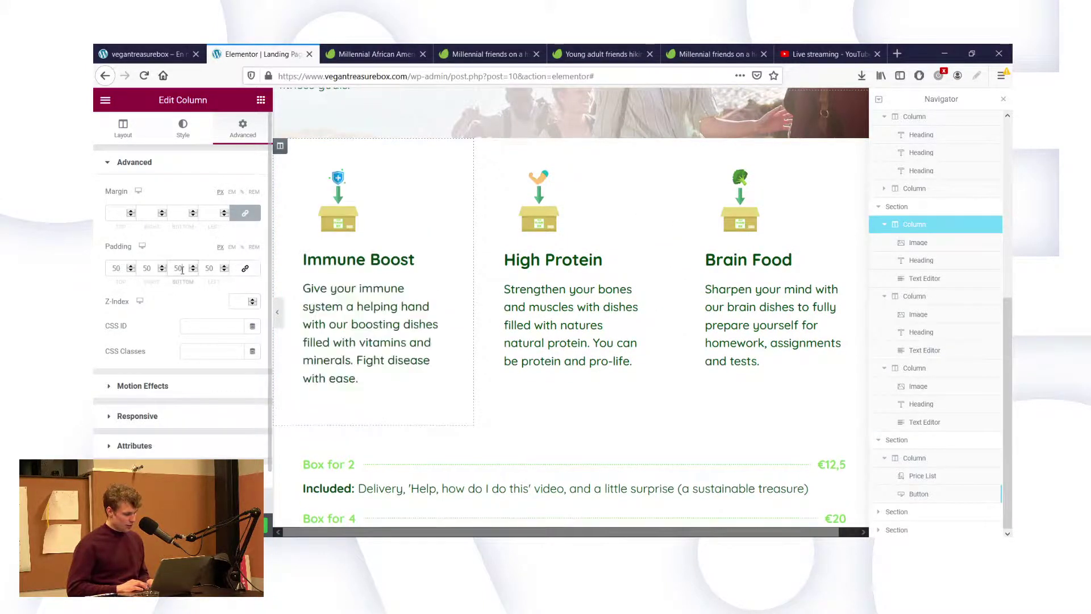
text(0)
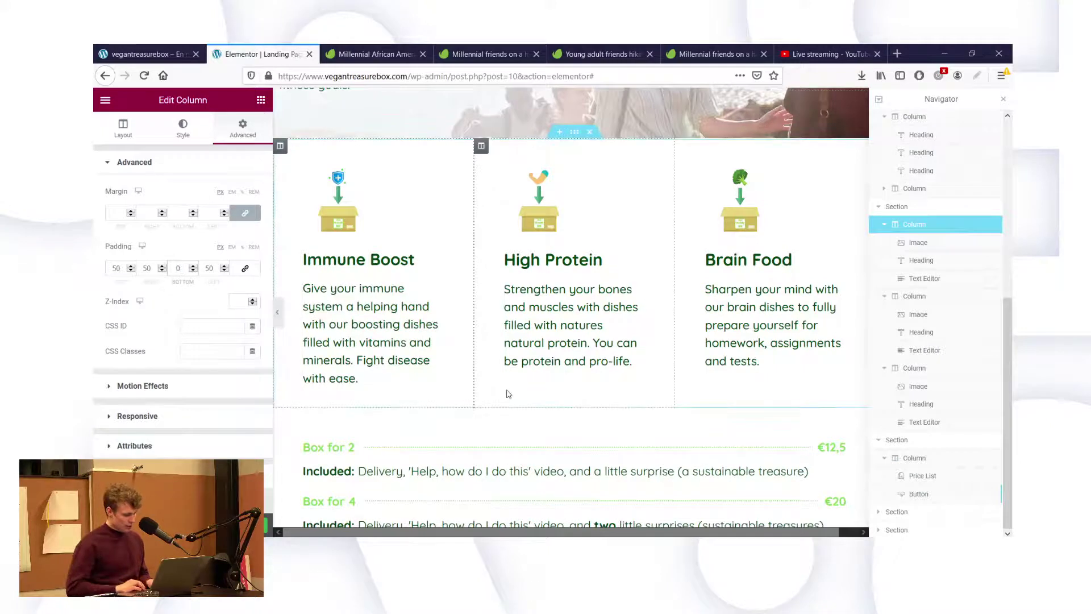
click(482, 148)
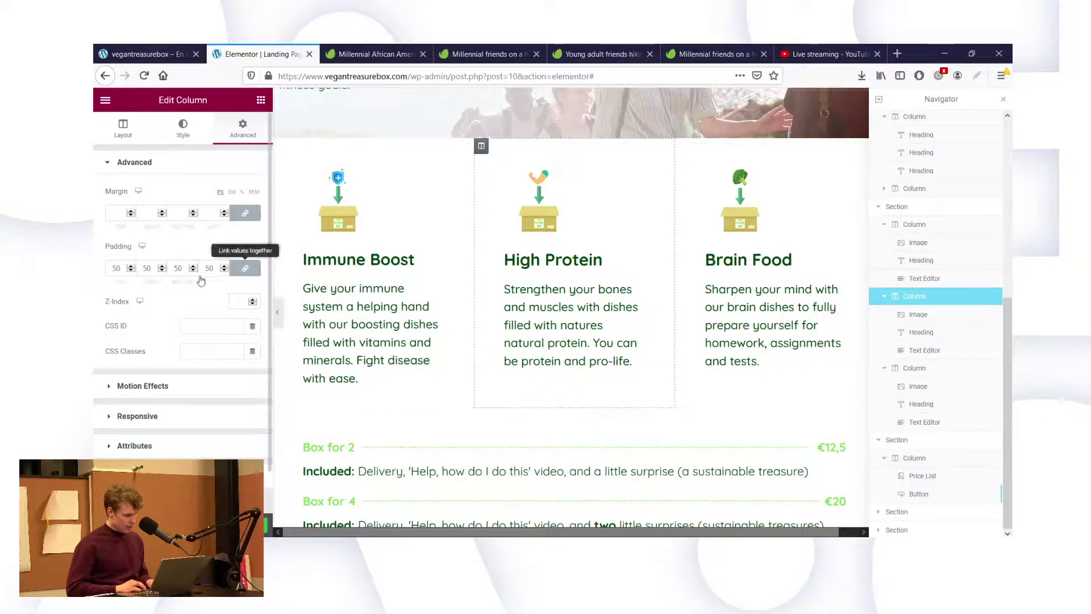
click(245, 268)
double_click(178, 268)
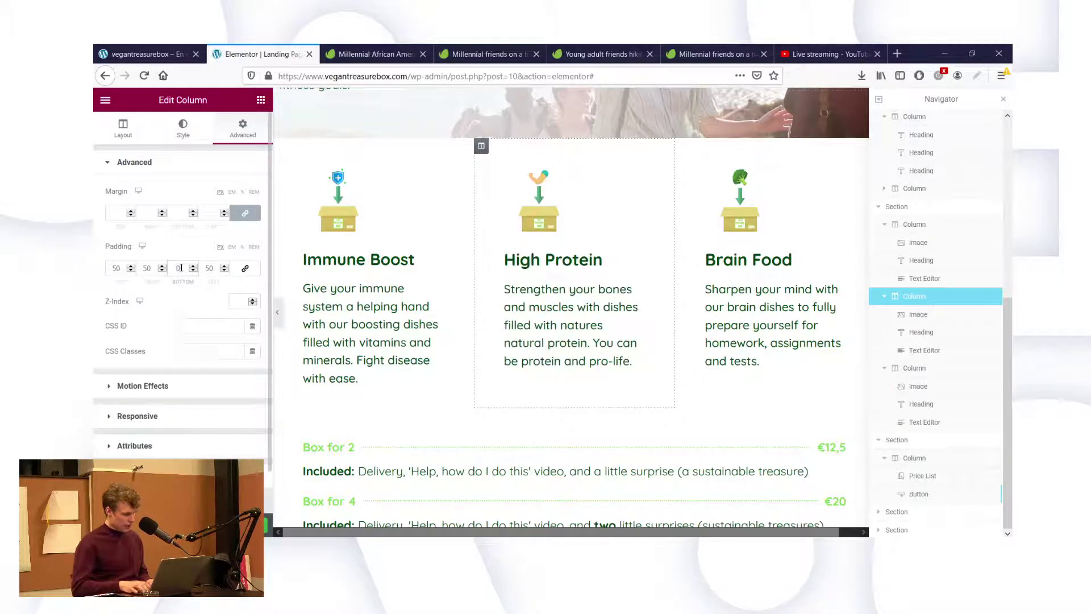
click(682, 146)
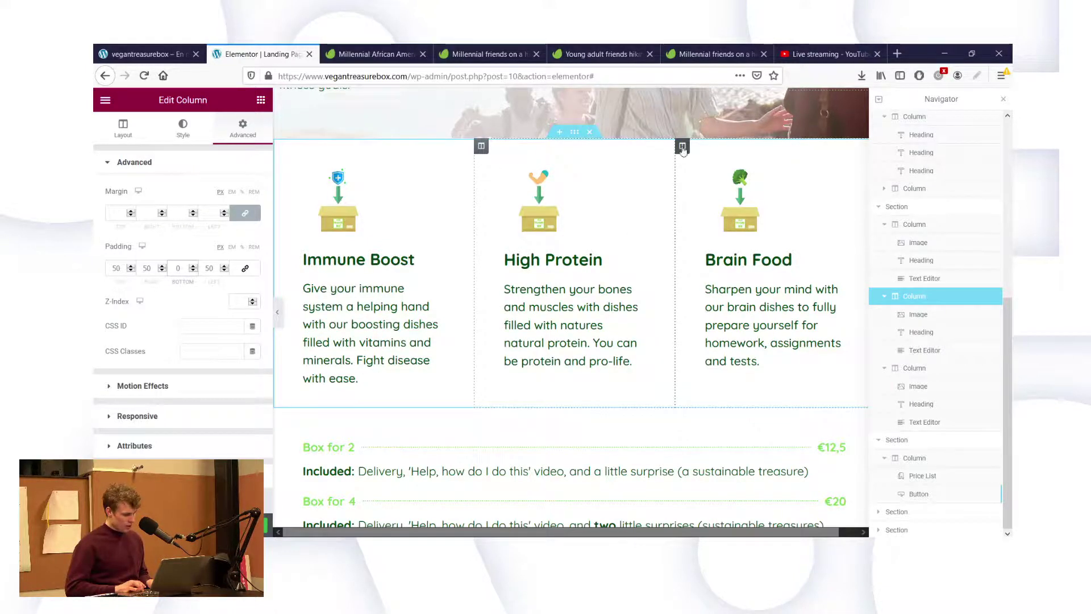
click(245, 267)
double_click(178, 268)
text(0)
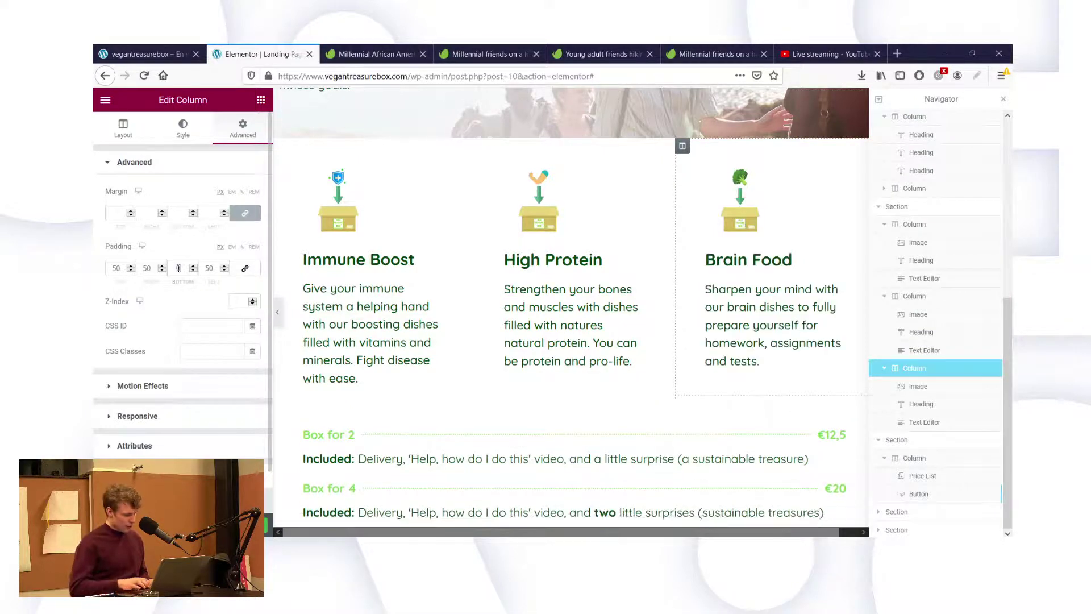
Reduce the price list section's bottom padding from 40 to 20.
scroll(590, 431, down, 3)
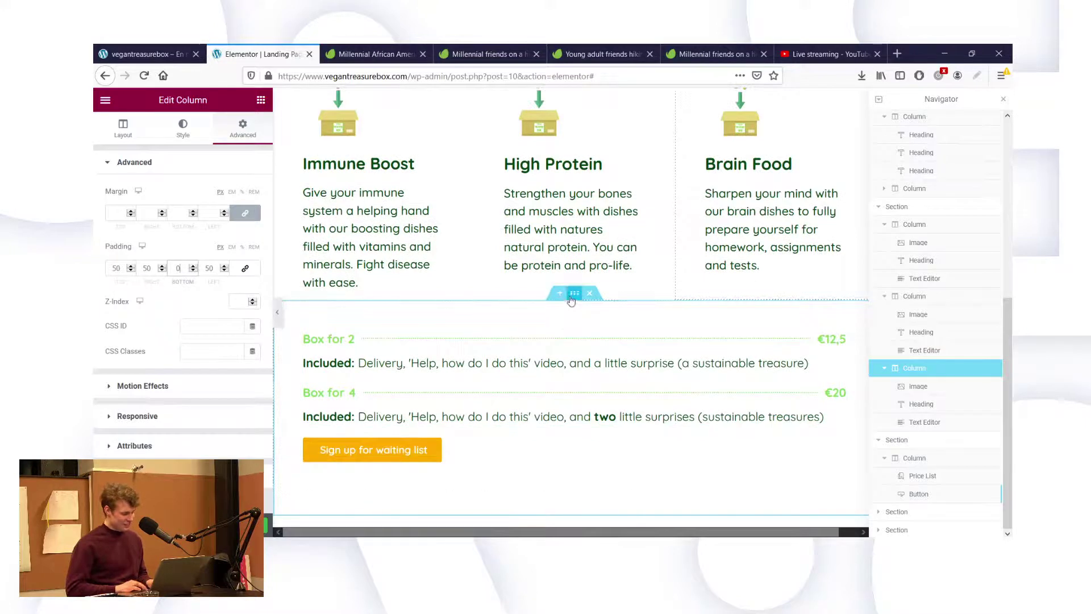
click(571, 297)
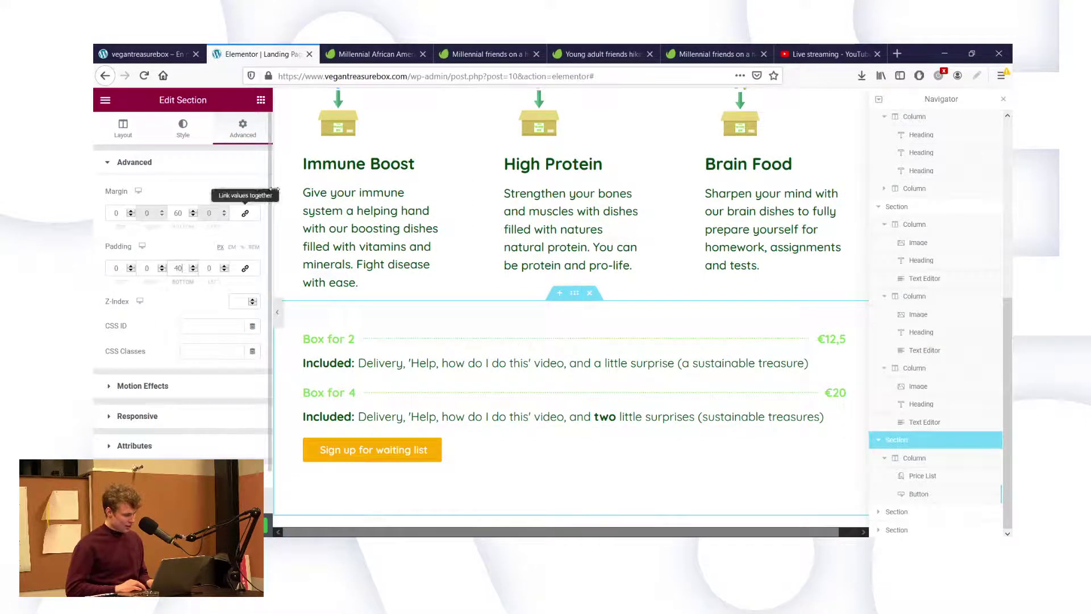
text(20)
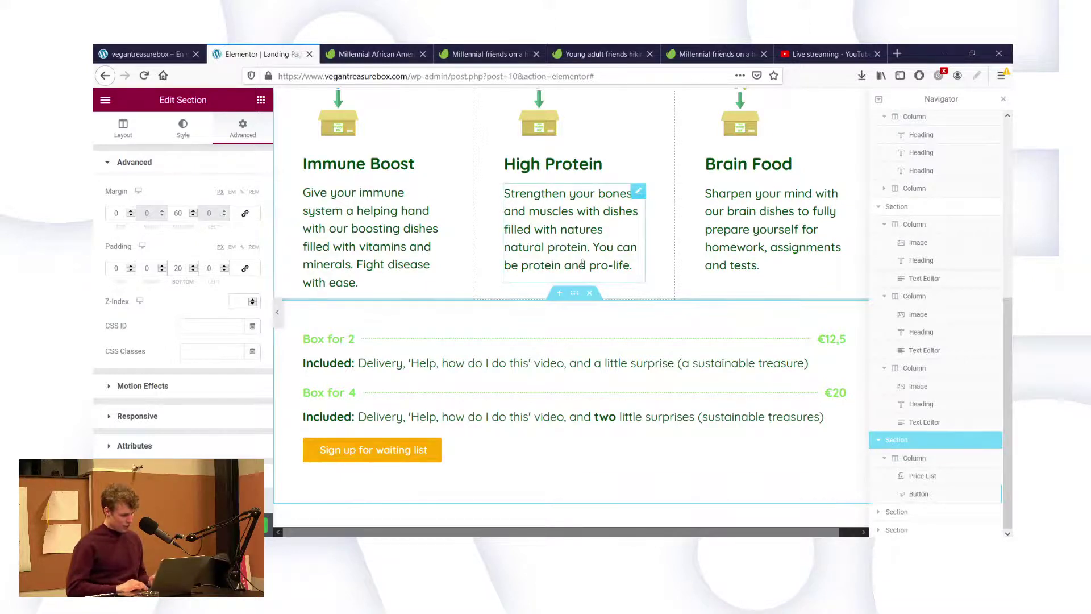
scroll(642, 322, down, 3)
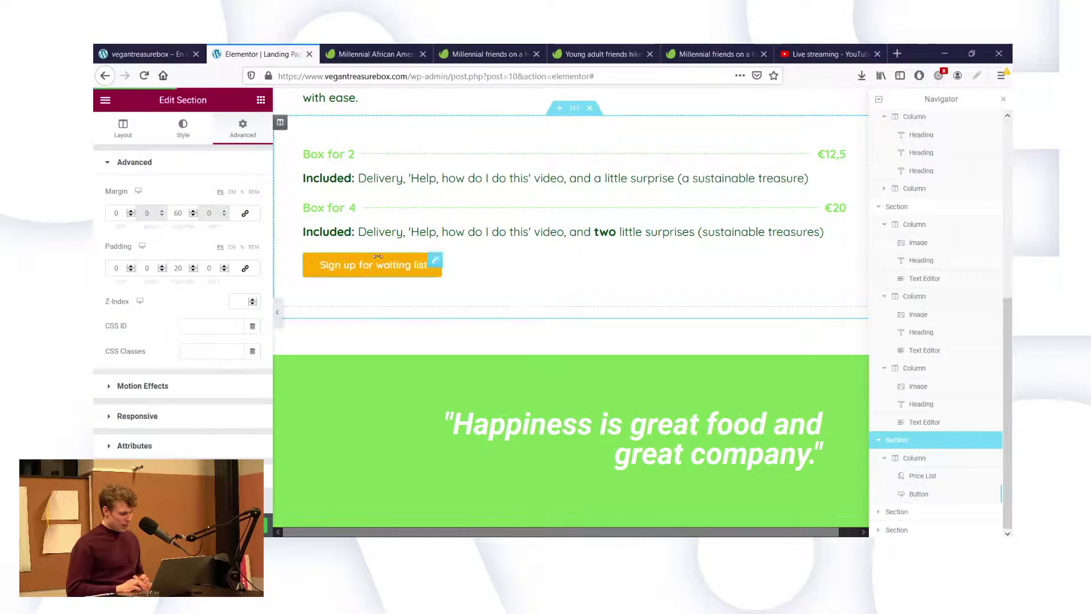
Unlink the waiting-list button's padding and set its top padding to 40 px.
click(435, 261)
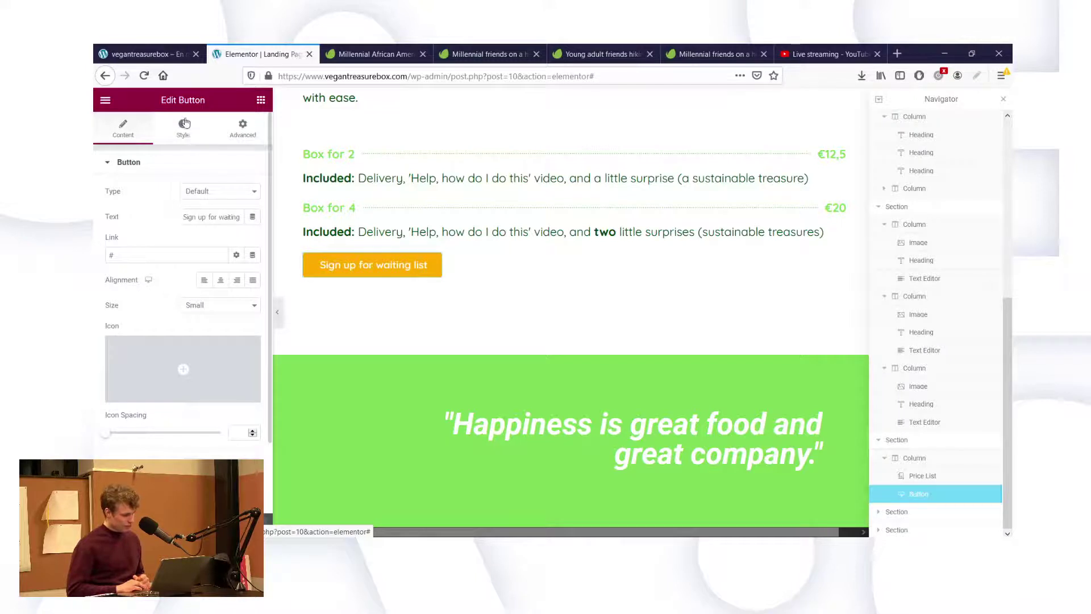
click(243, 128)
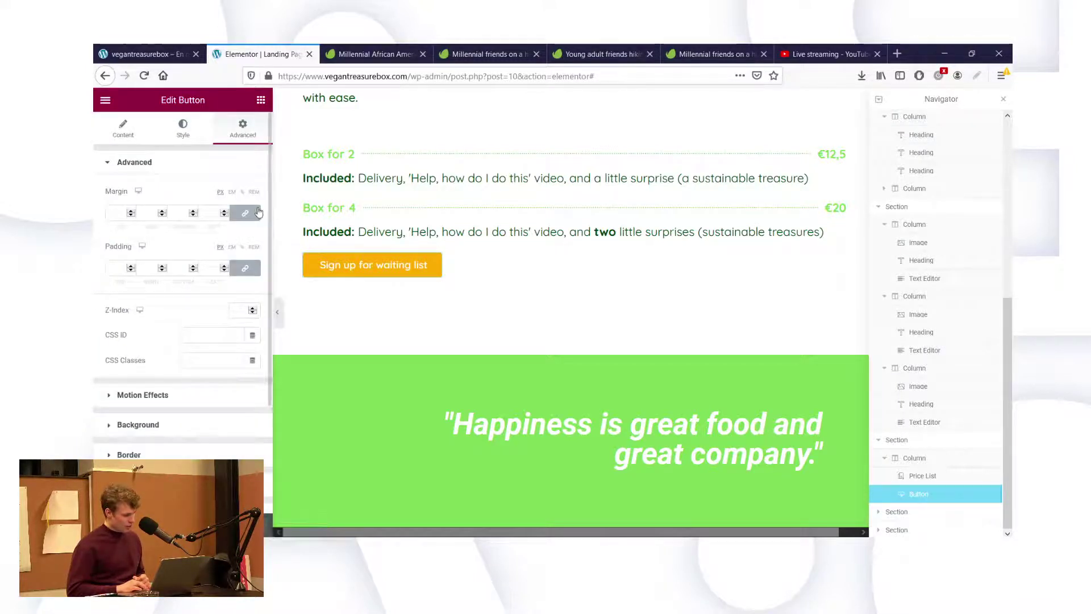
click(244, 270)
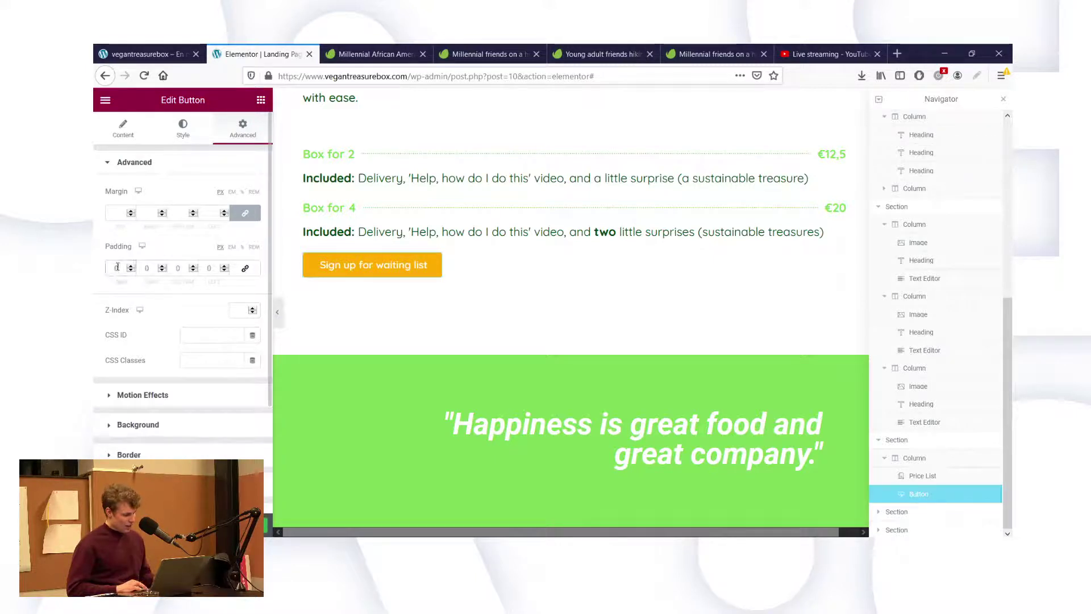
text(50)
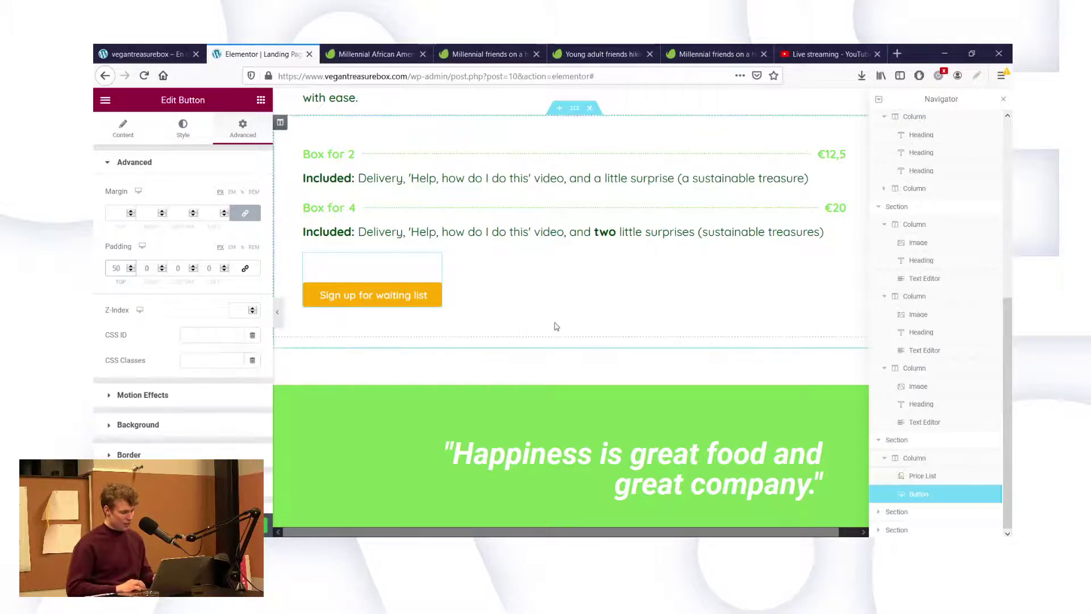
scroll(557, 327, up, 2)
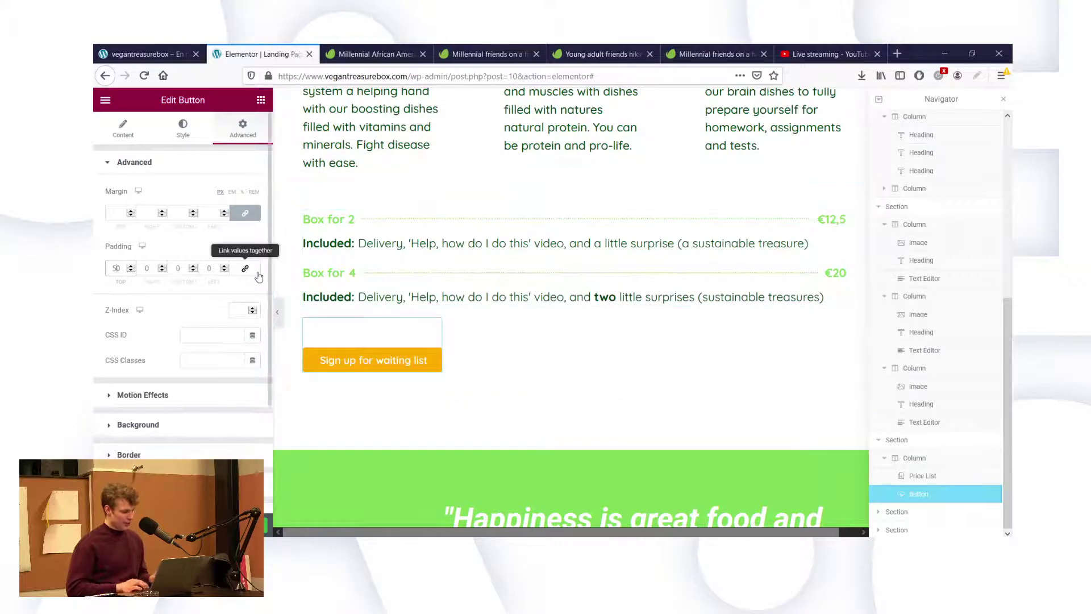
key(BackSpace)
text(4)
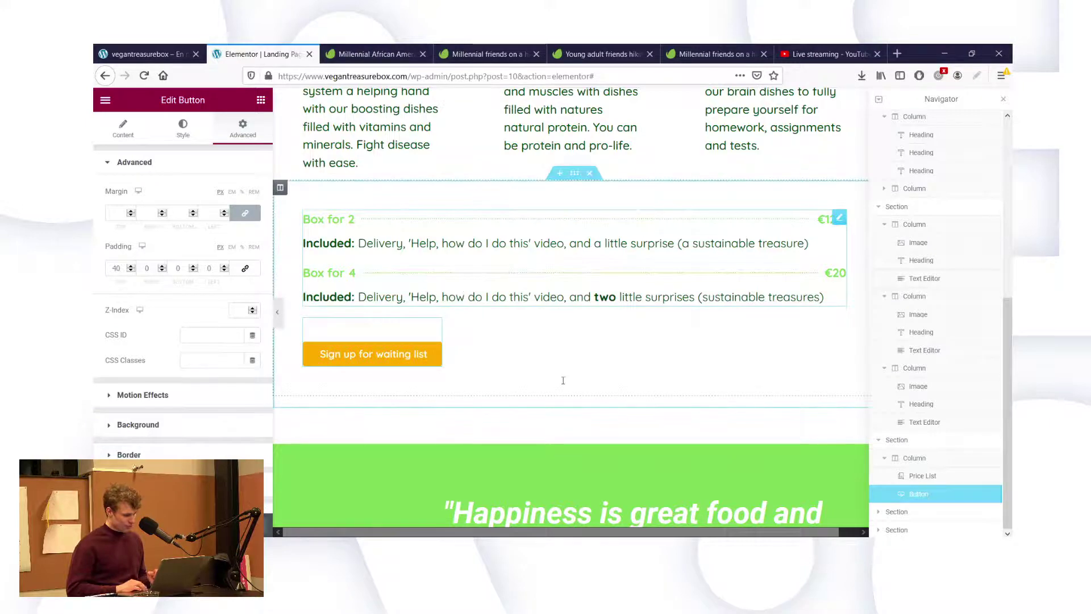
scroll(595, 429, down, 4)
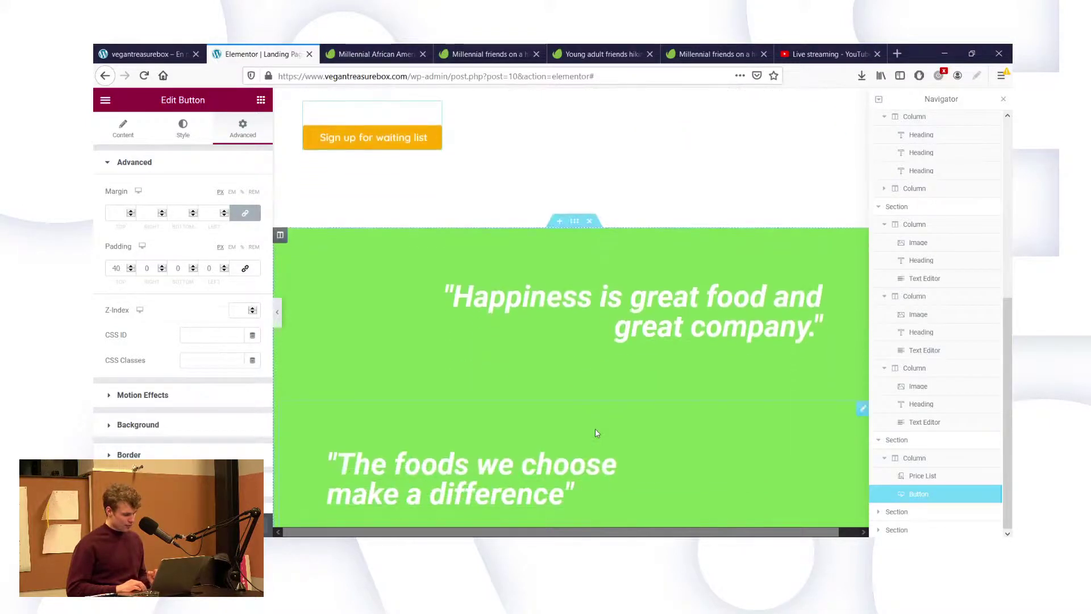
scroll(596, 433, down, 4)
scroll(595, 433, up, 7)
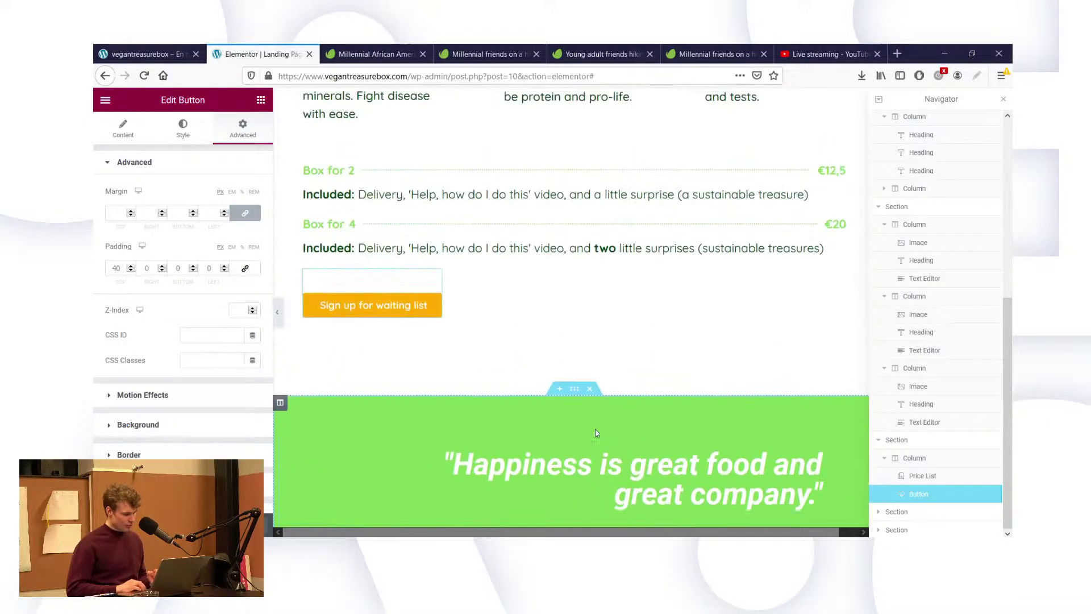
scroll(595, 434, up, 2)
scroll(595, 433, down, 2)
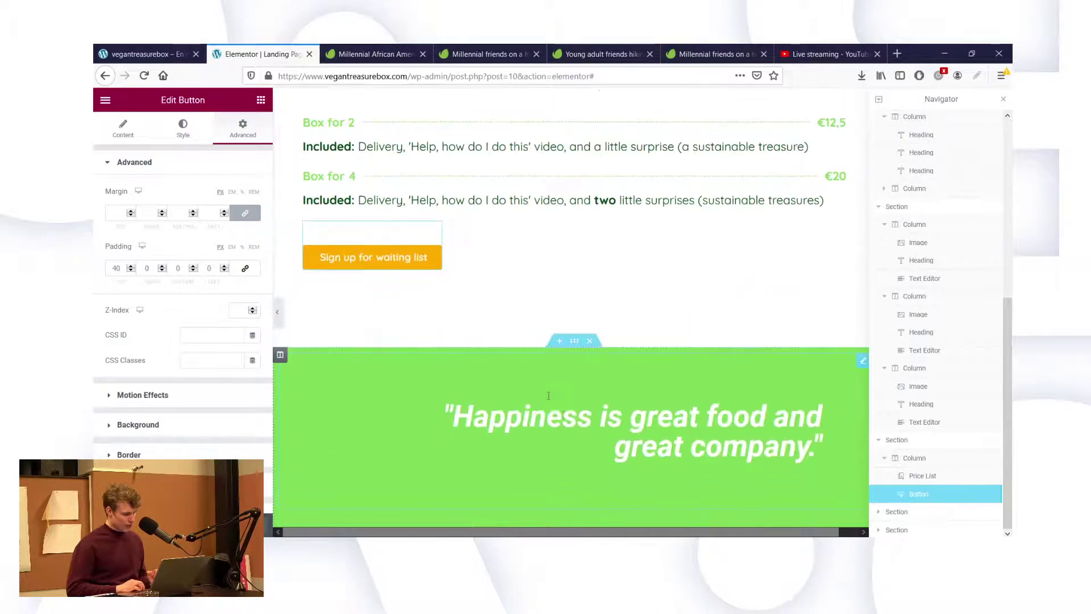
scroll(597, 343, down, 7)
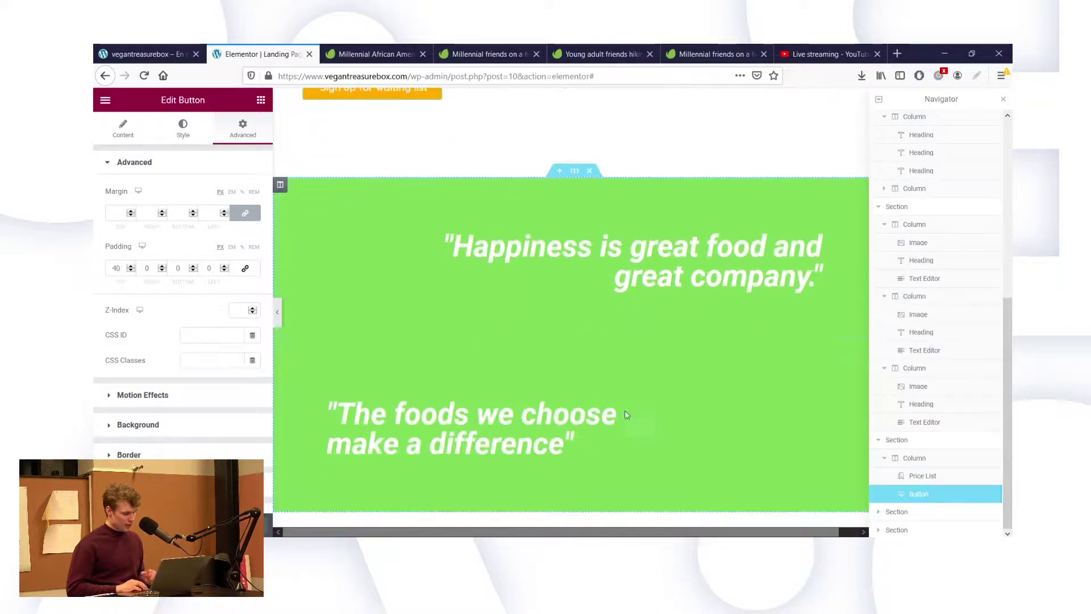
scroll(643, 447, down, 4)
scroll(641, 443, up, 2)
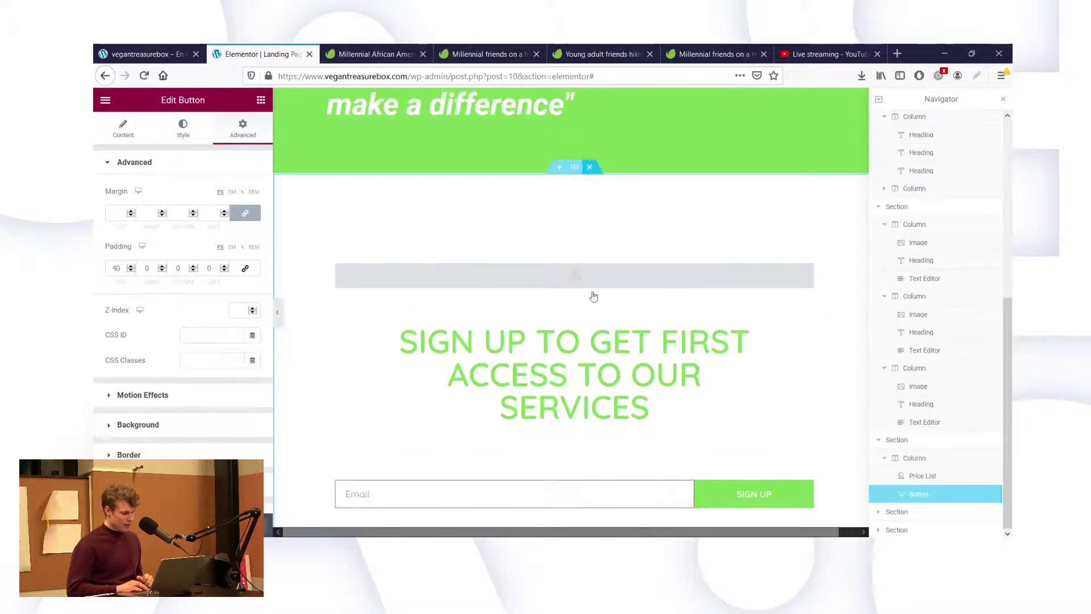
scroll(551, 398, up, 4)
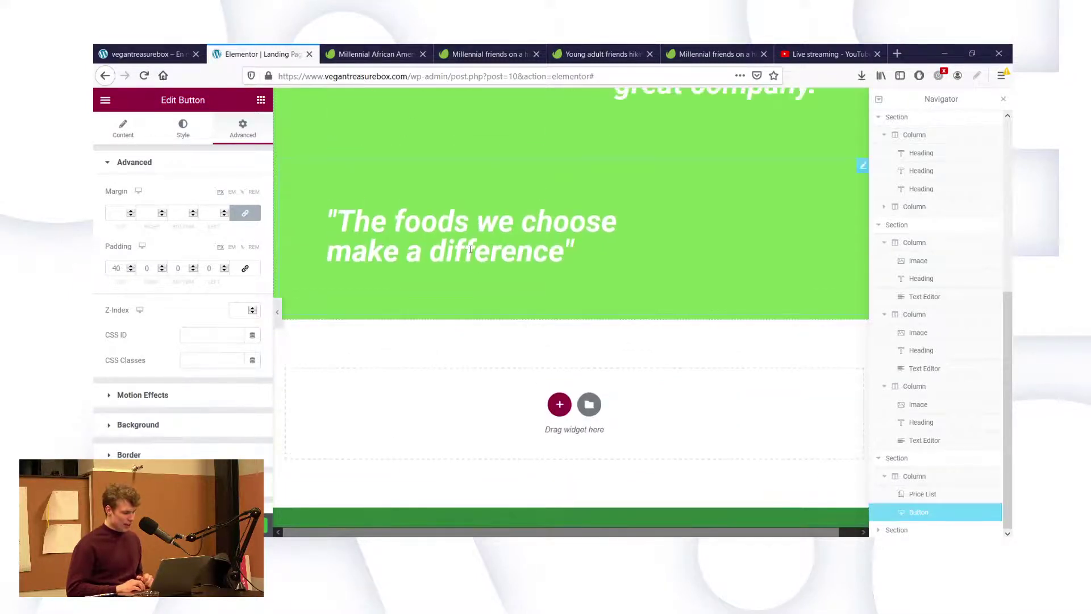
Switch to the live vegantreasurebox.com tab and scroll through the landing page.
click(148, 54)
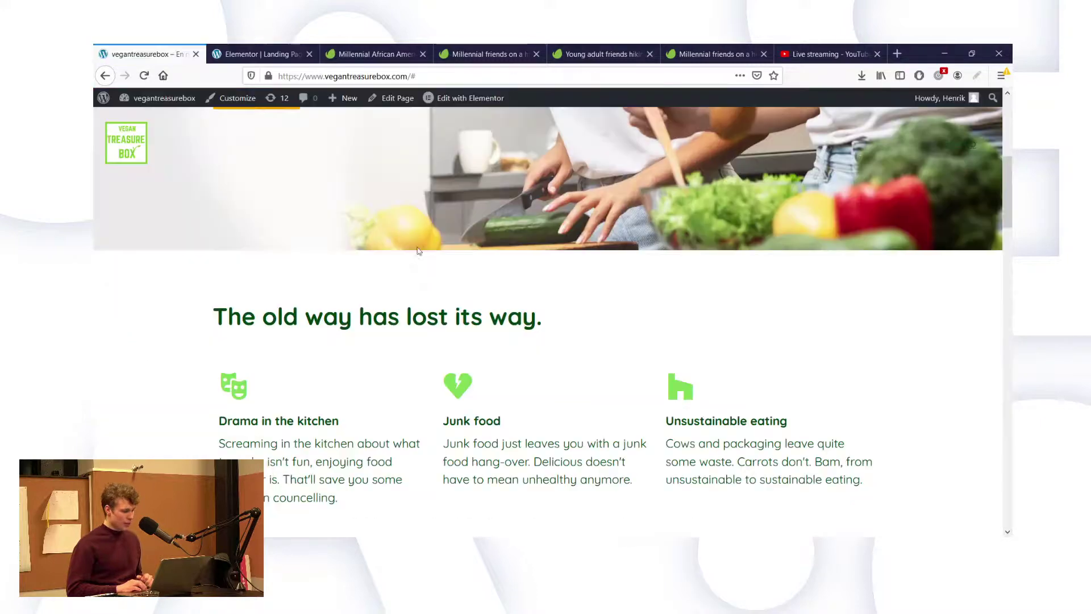
scroll(607, 430, down, 10)
scroll(607, 430, up, 6)
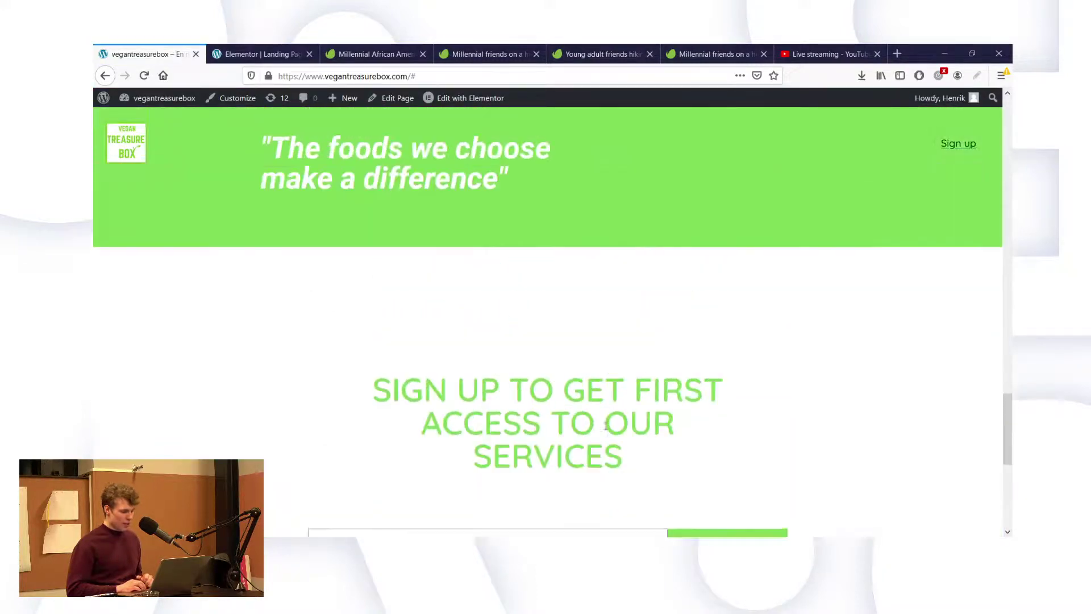
scroll(607, 430, up, 9)
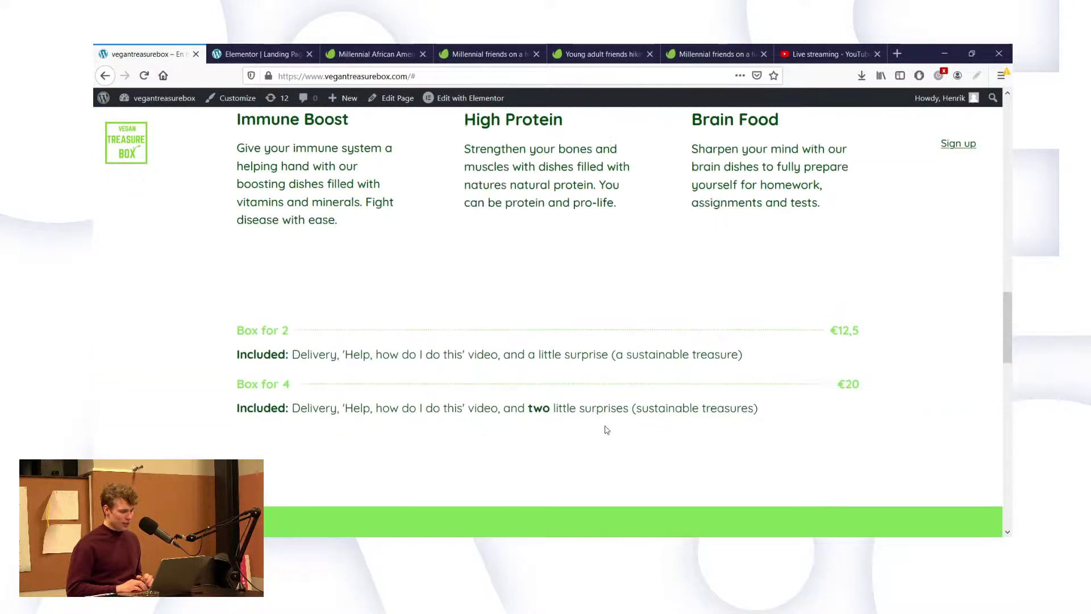
scroll(605, 430, up, 10)
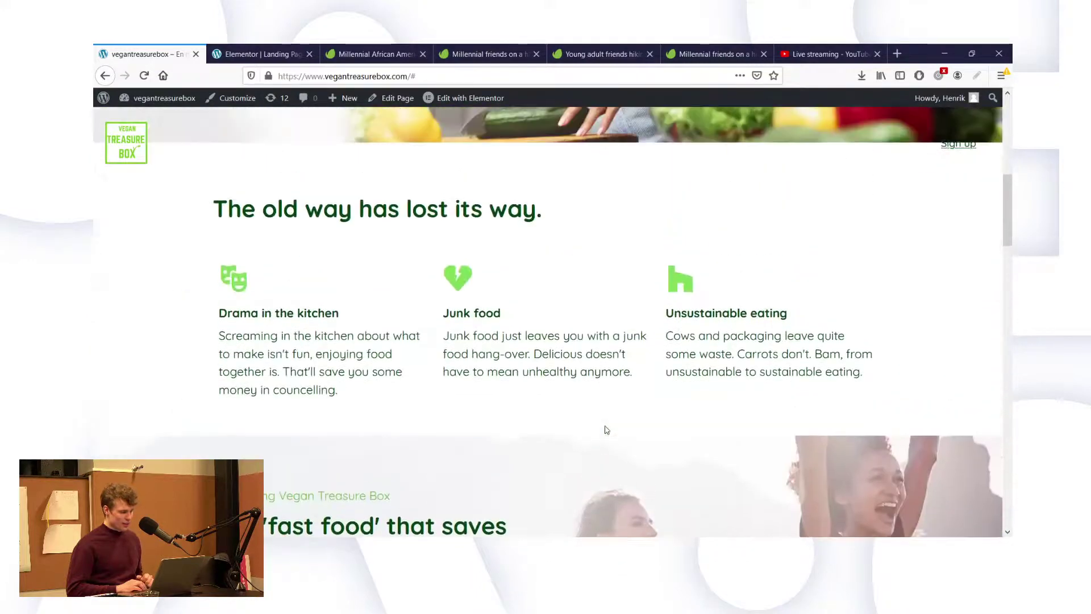
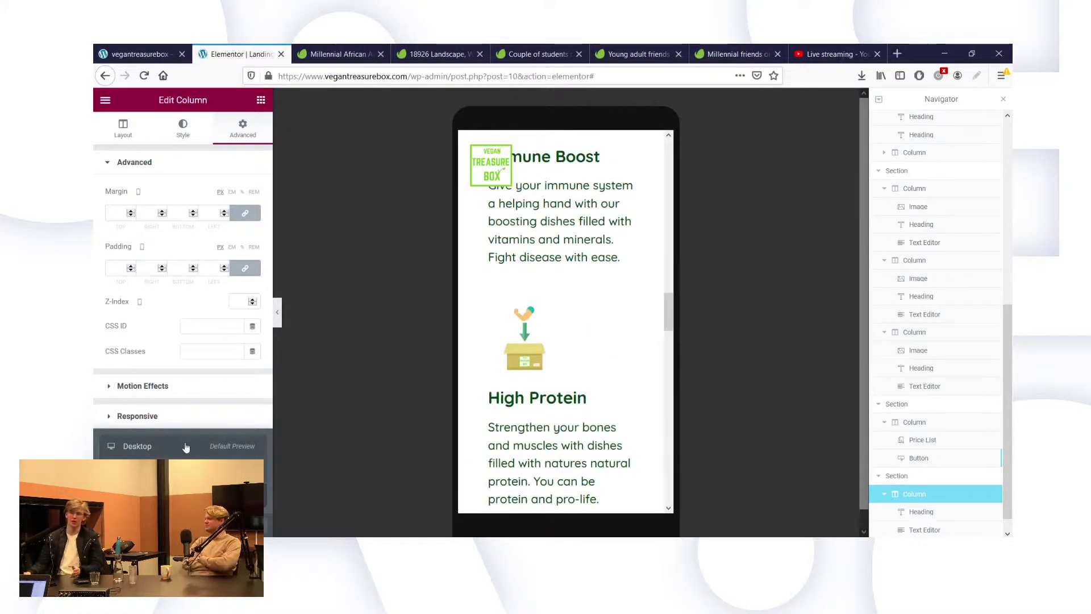
Return the Vegan Treasure Box preview to the full-width desktop view.
click(137, 446)
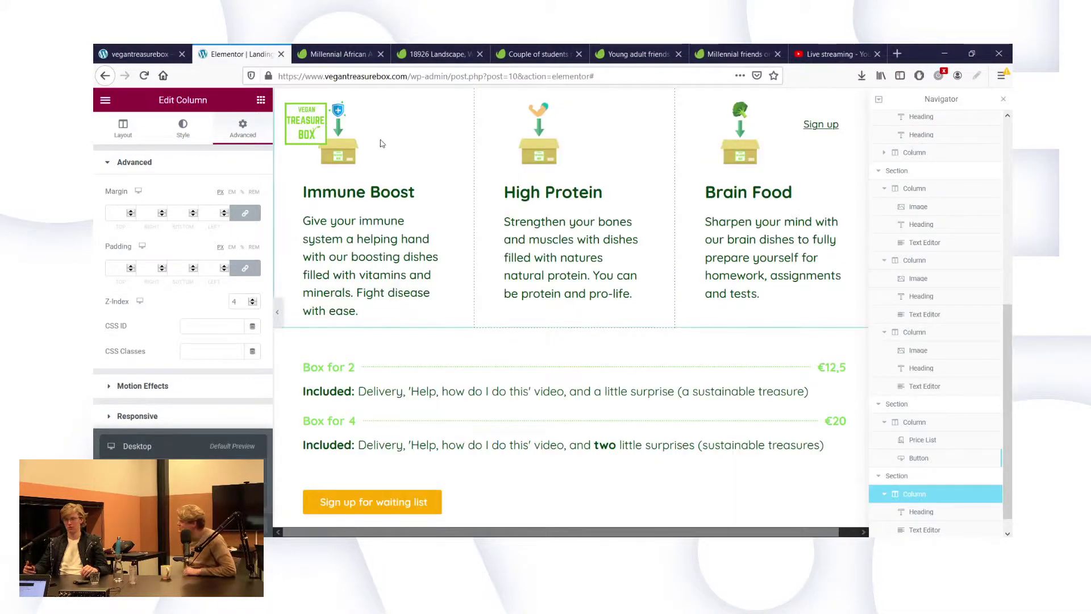
Give the testimonial section a classic white background overlay.
scroll(607, 407, down, 5)
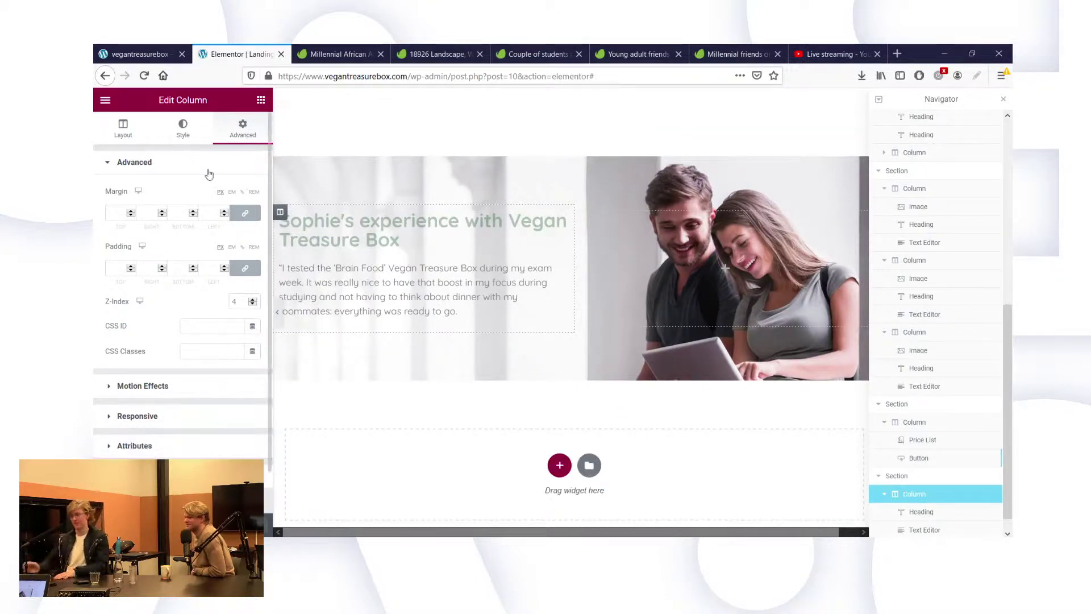
mouse_move(573, 152)
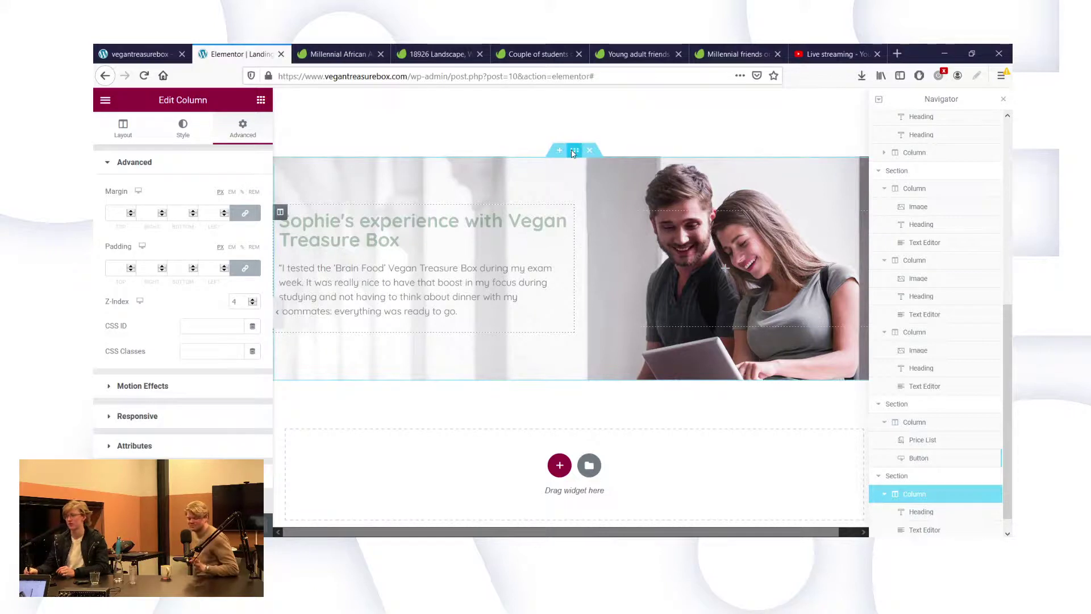
click(181, 127)
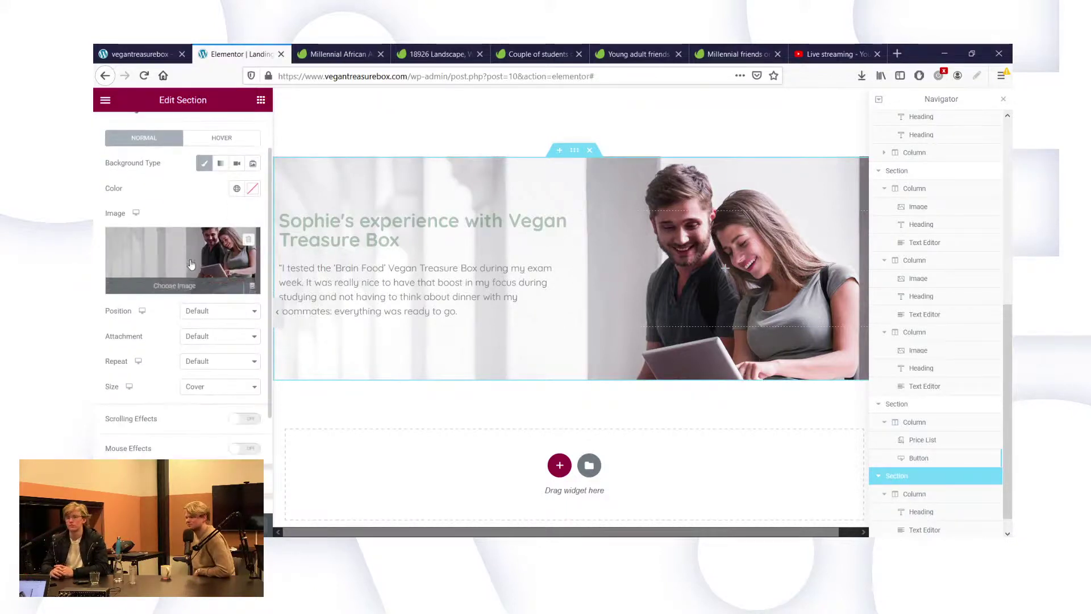
scroll(201, 428, down, 1)
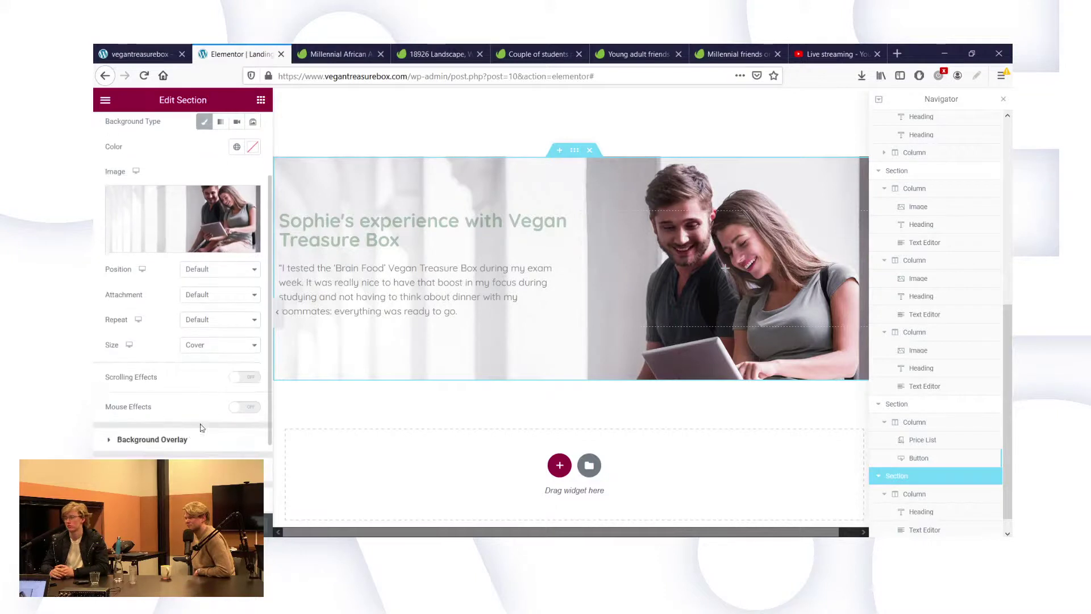
click(152, 440)
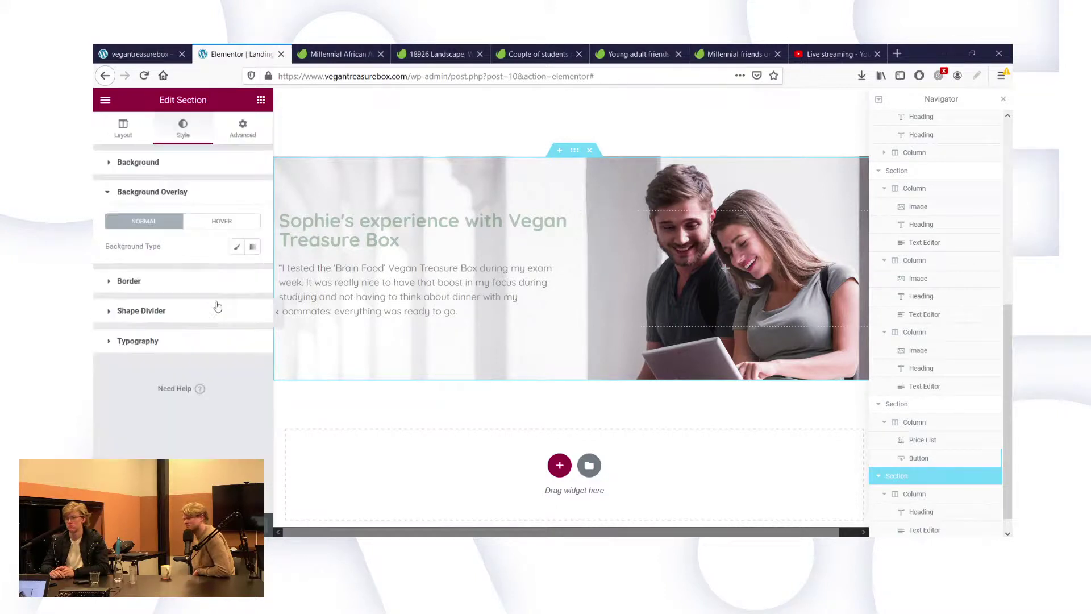
click(236, 246)
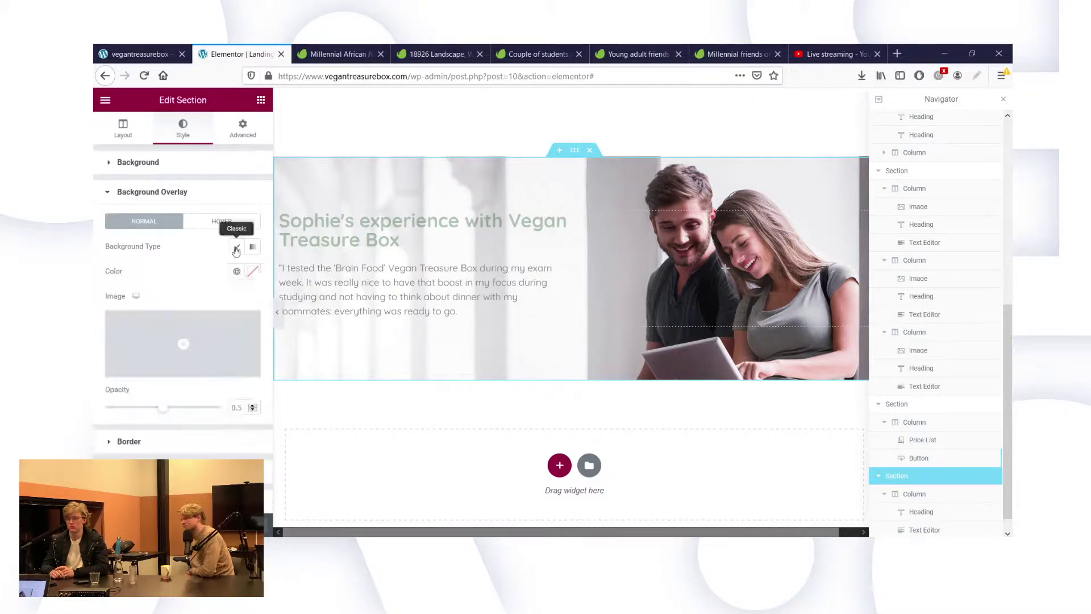
click(251, 272)
click(117, 317)
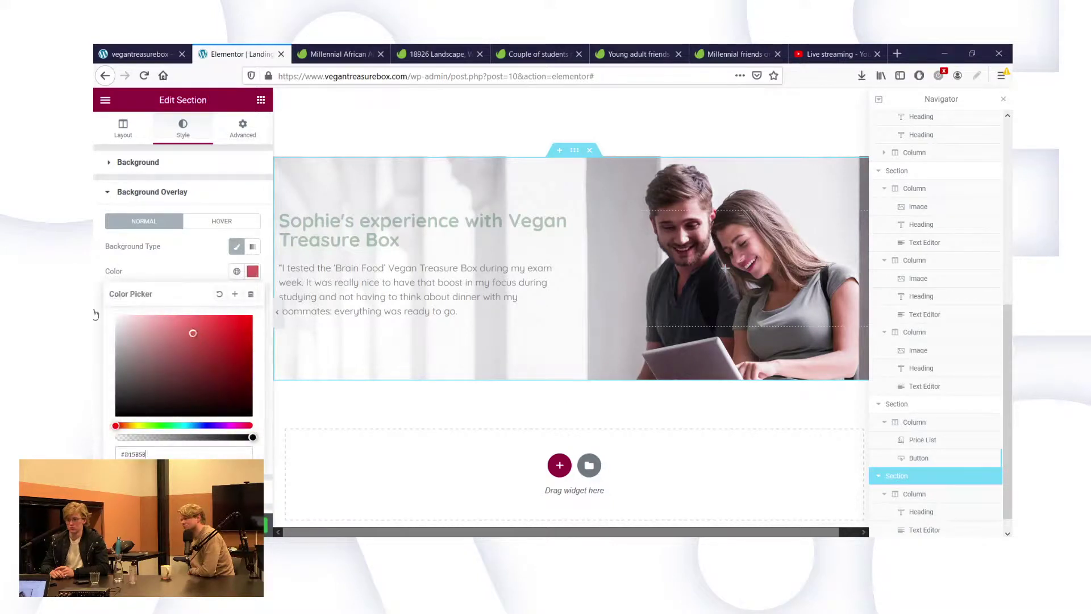
click(146, 254)
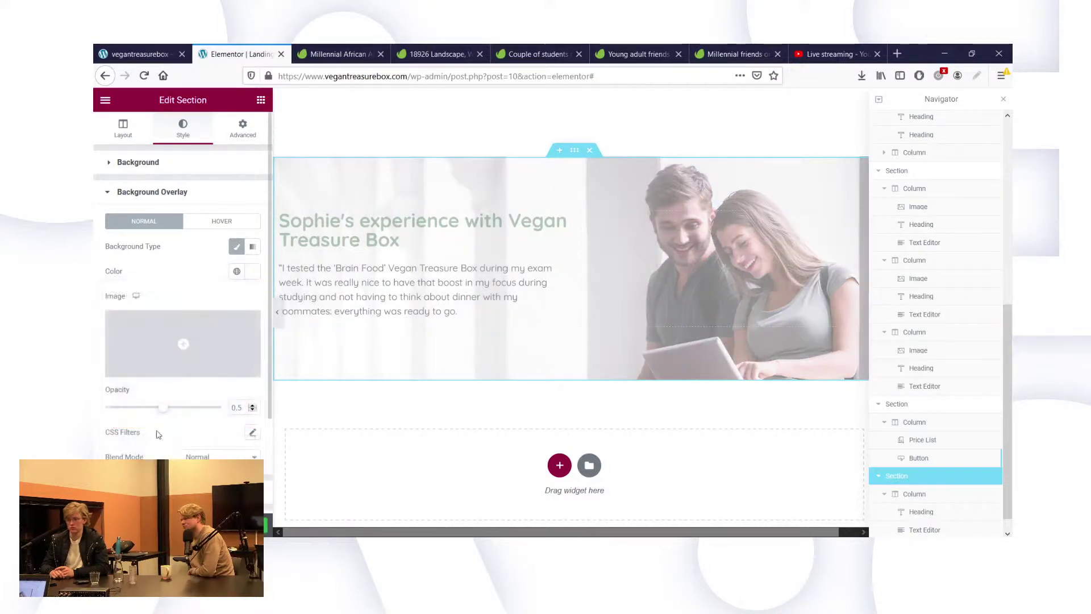
Lower the overlay opacity to 0.12 and view it on the live site.
click(127, 408)
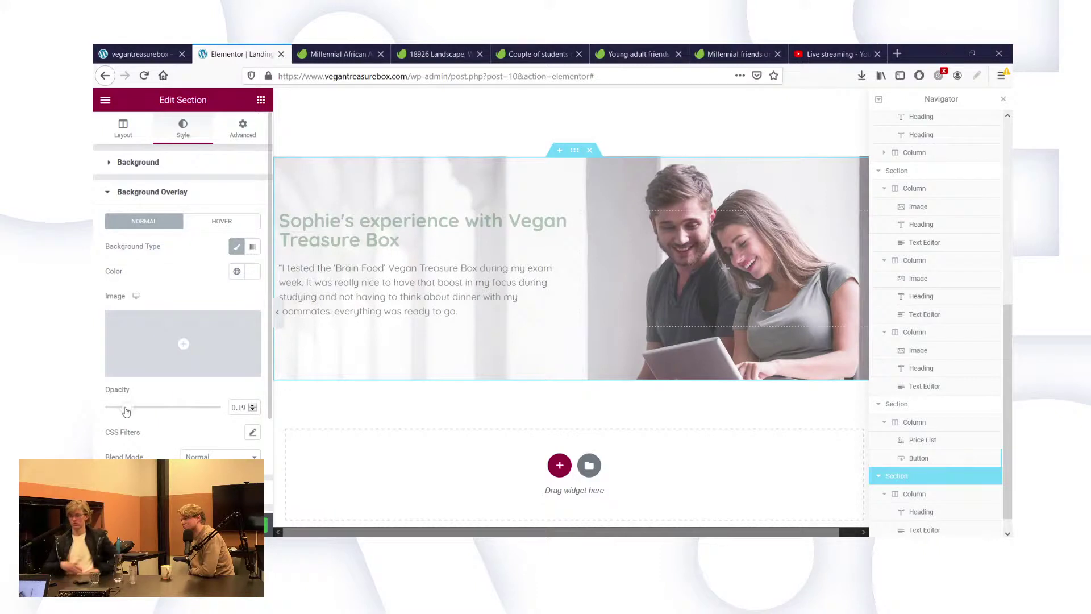
drag(128, 411, 113, 414)
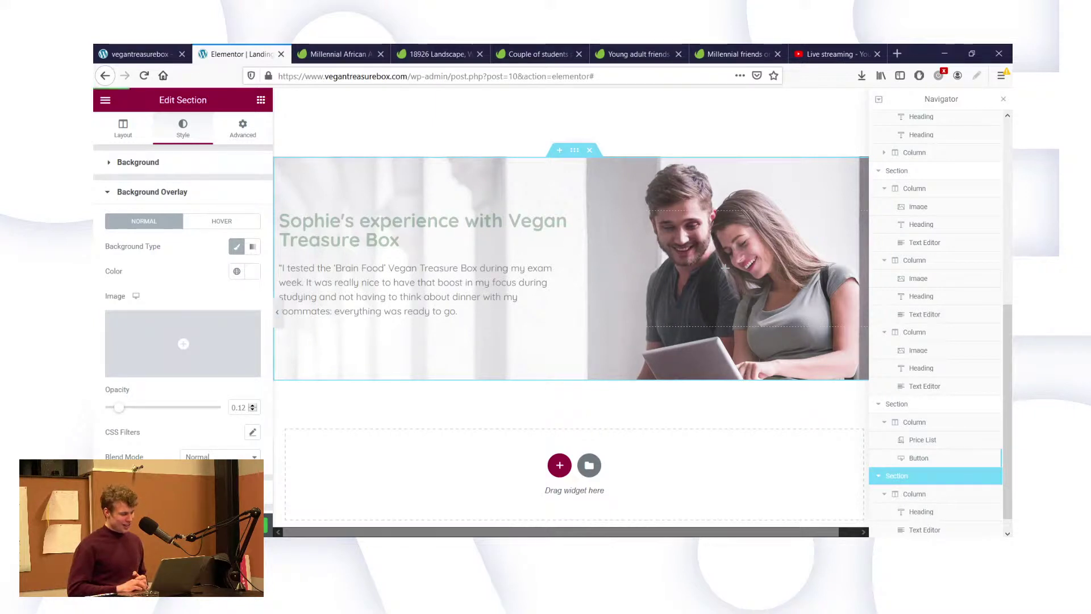
click(157, 51)
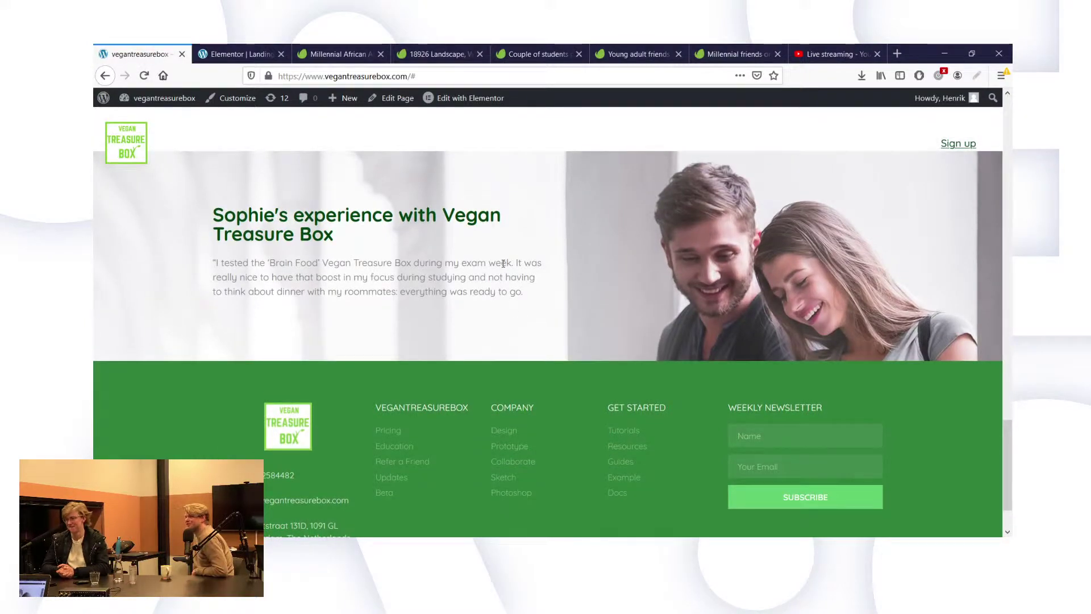
Set the testimonial quote's font size to 20.
click(252, 50)
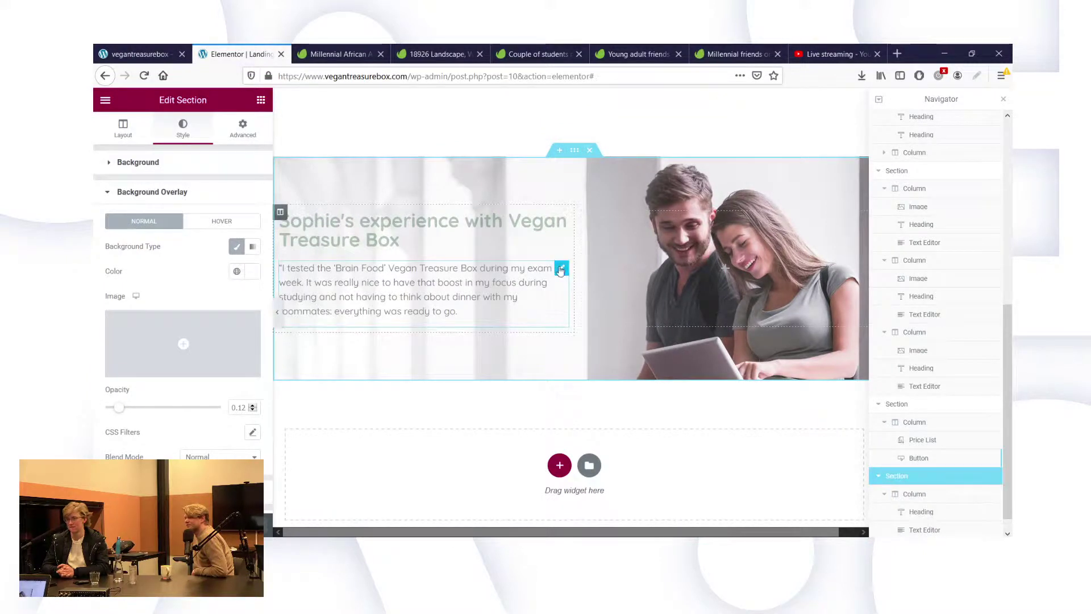
click(560, 270)
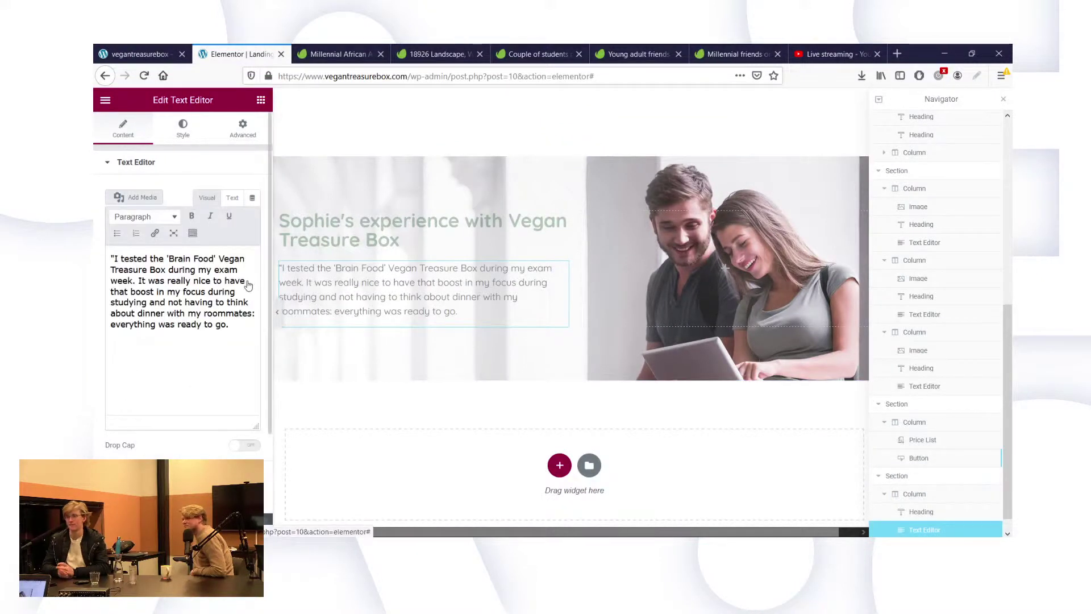
click(182, 128)
click(253, 242)
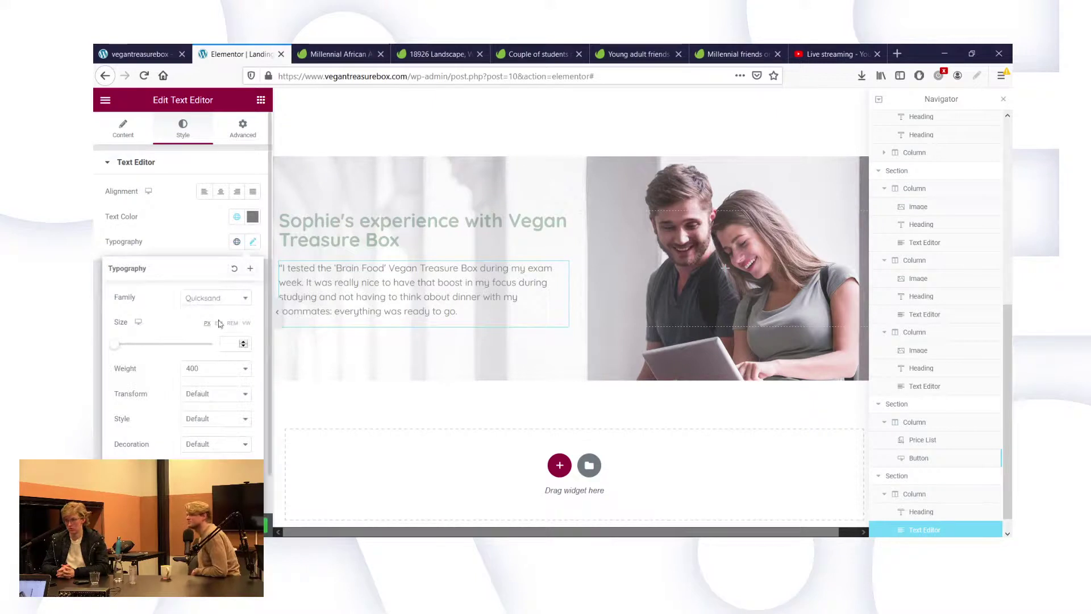
text(20)
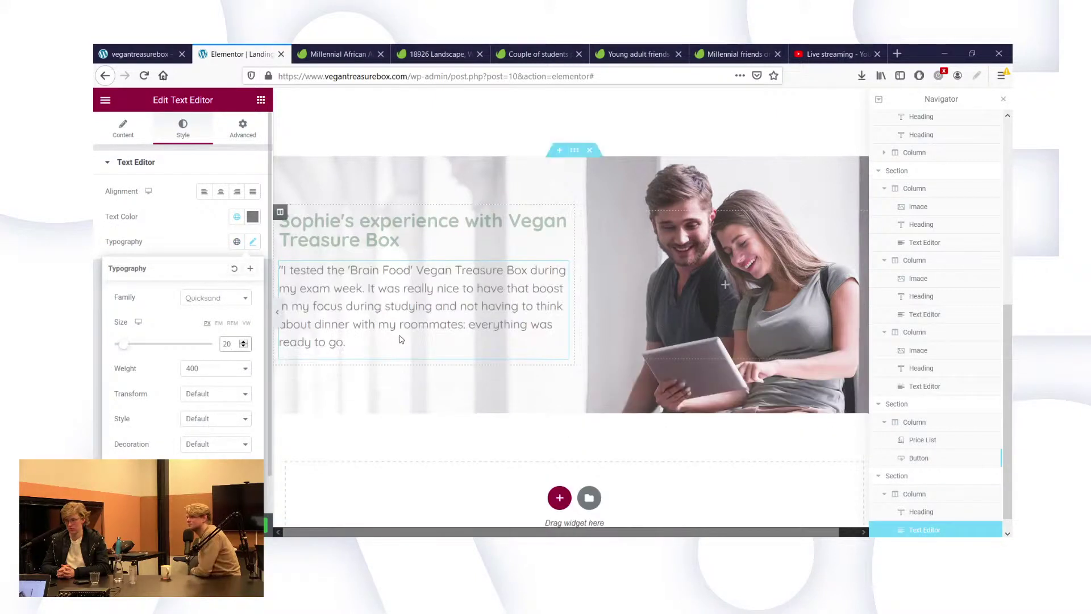
Colour the quote text dark green #00440F, matching the Sophie's experience heading.
click(373, 241)
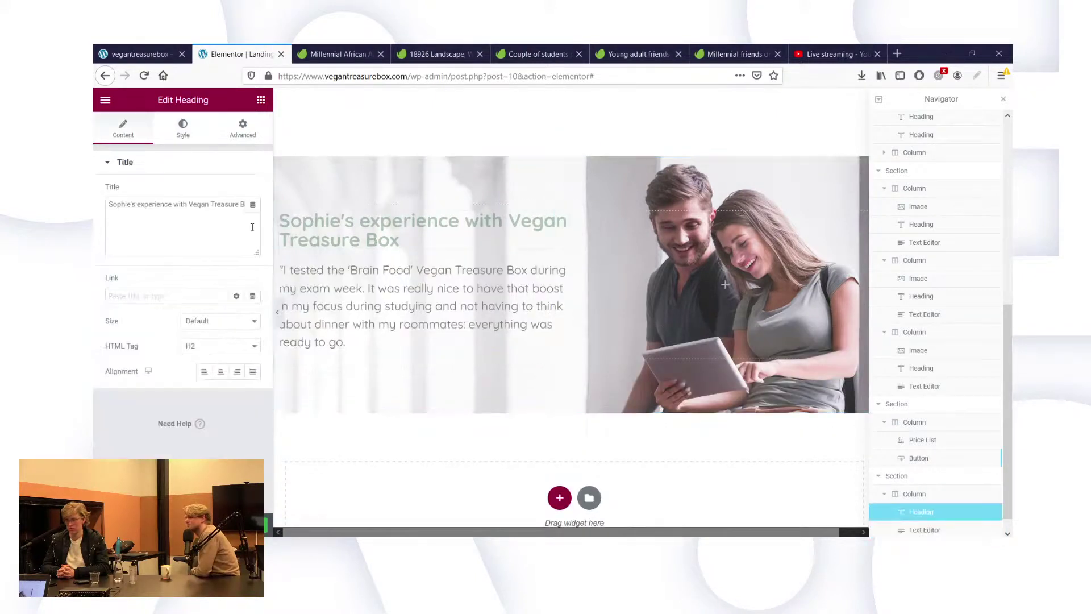
click(193, 136)
click(253, 192)
key(ctrl+c)
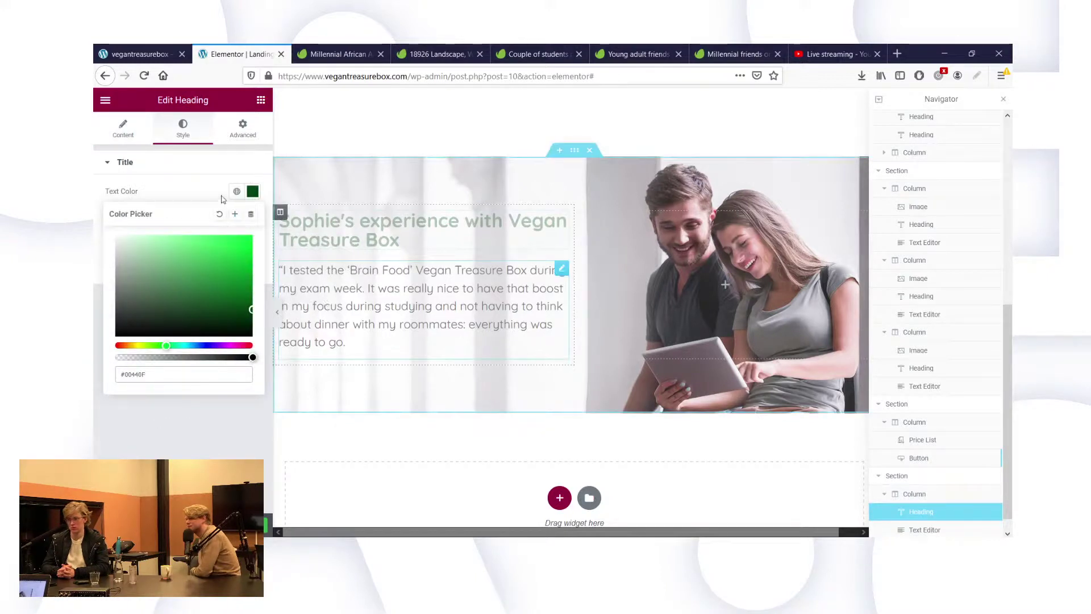
click(296, 273)
click(252, 217)
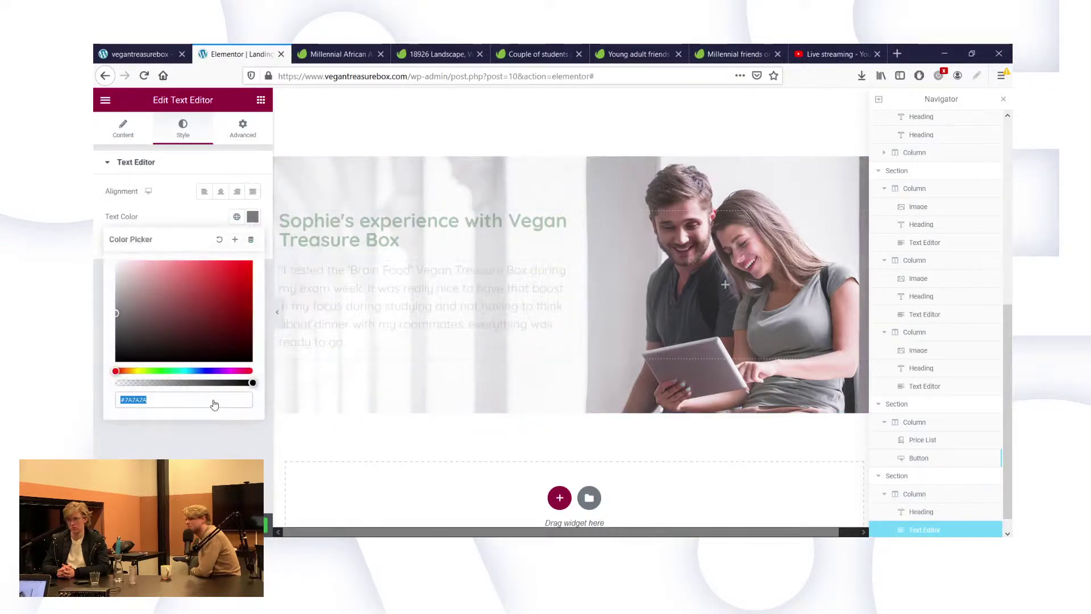
key(ctrl+v)
key(Escape)
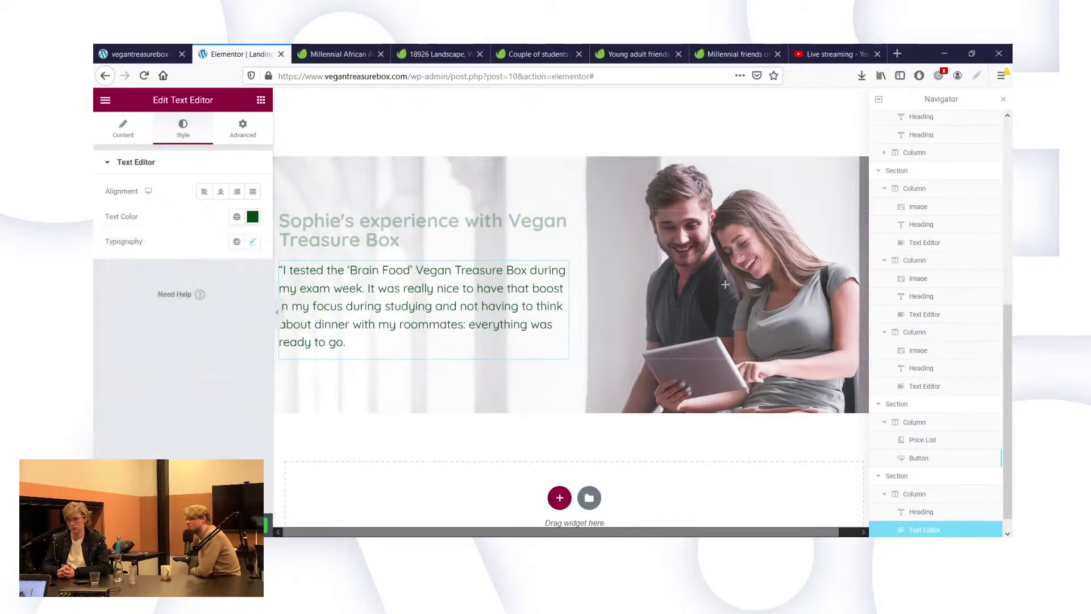
click(151, 53)
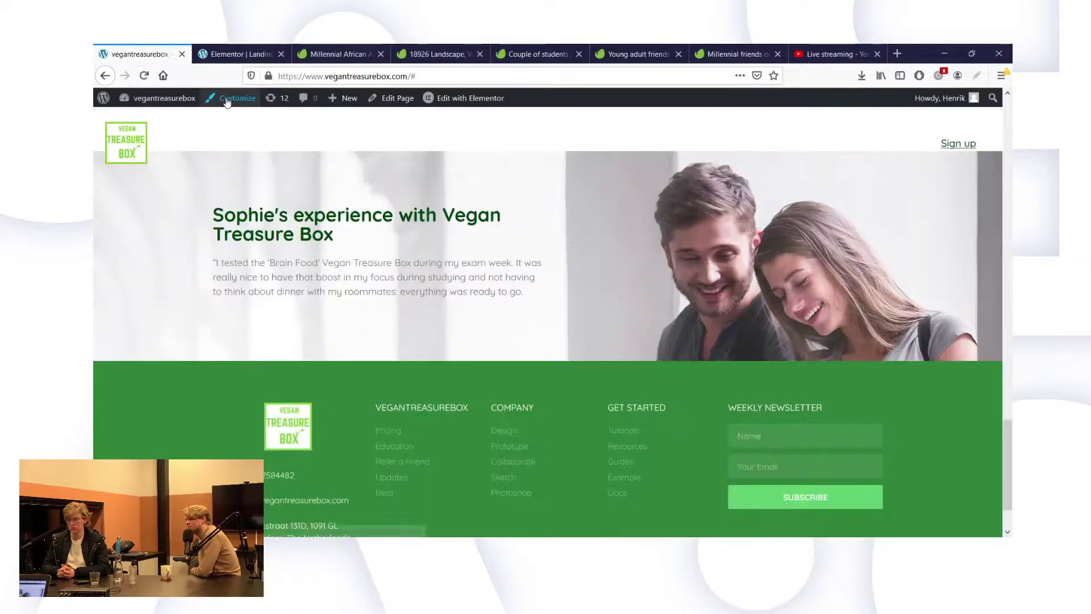
Reload the live page to check the larger green testimonial, then return to the editor.
click(145, 75)
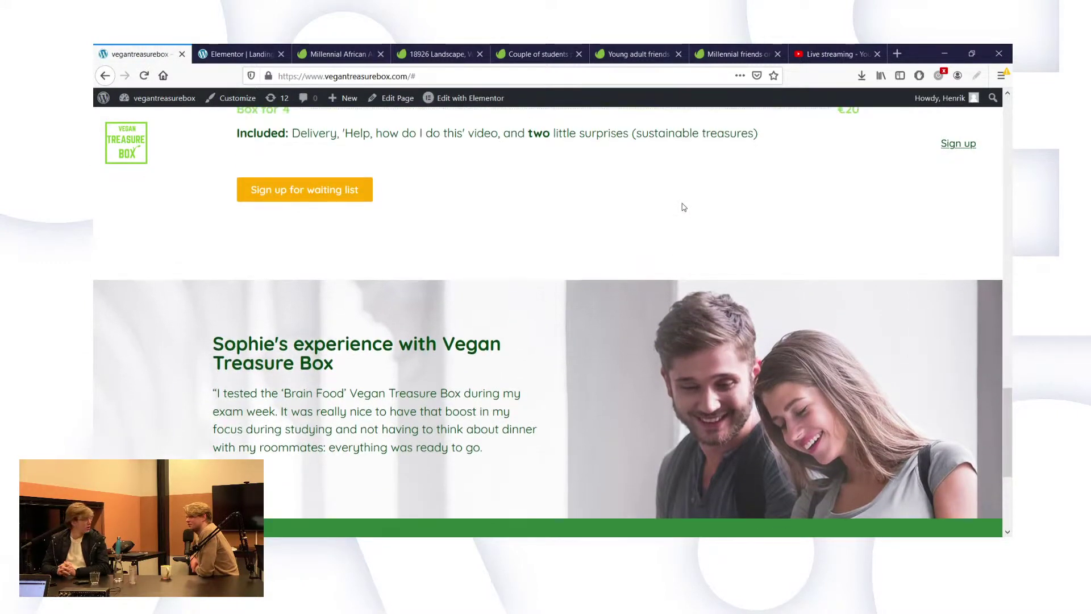
scroll(683, 207, up, 1)
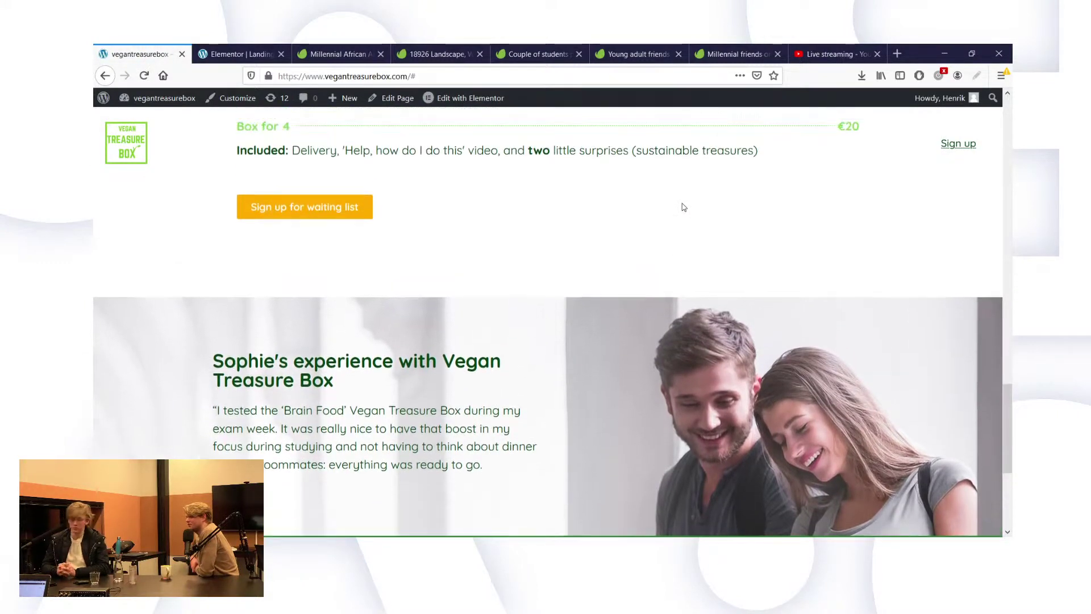
click(241, 46)
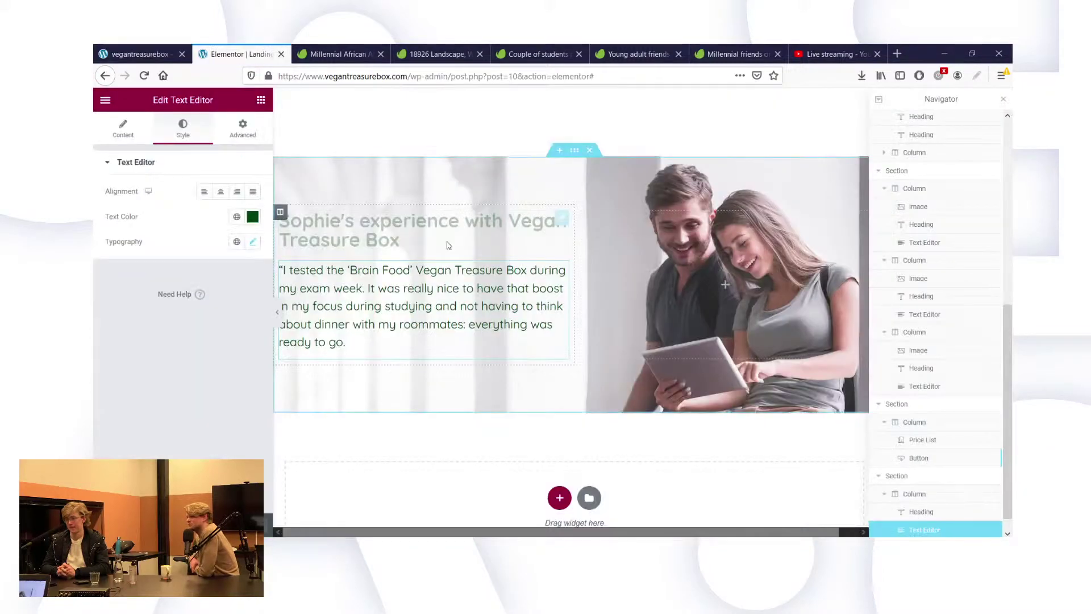
Duplicate the waiting-list button below Sophie's quote and relabel it 'Join the waiting list'.
scroll(449, 245, up, 4)
right_click(432, 157)
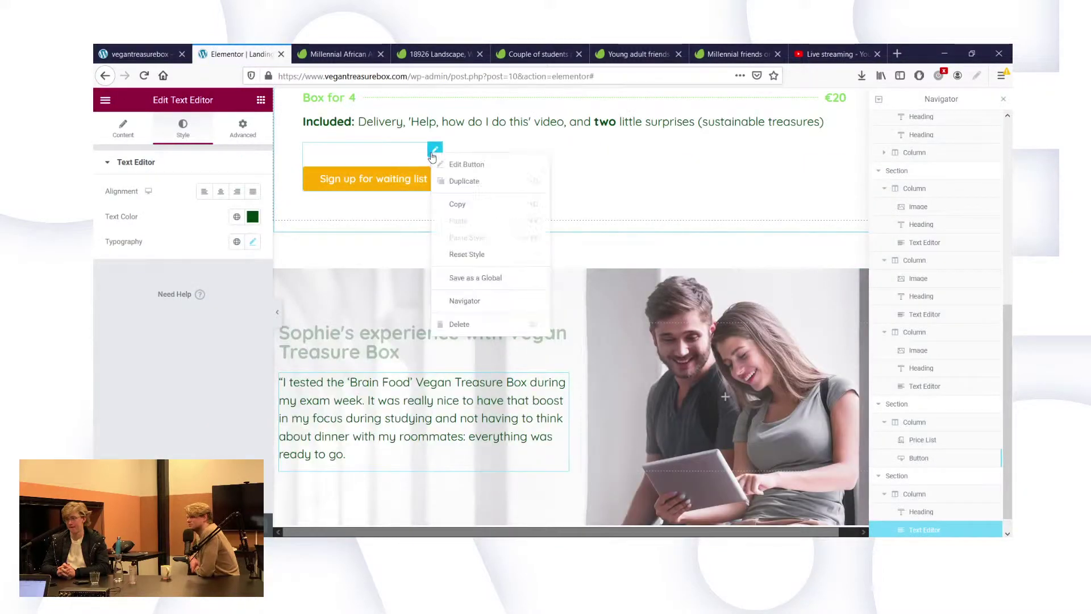
click(453, 183)
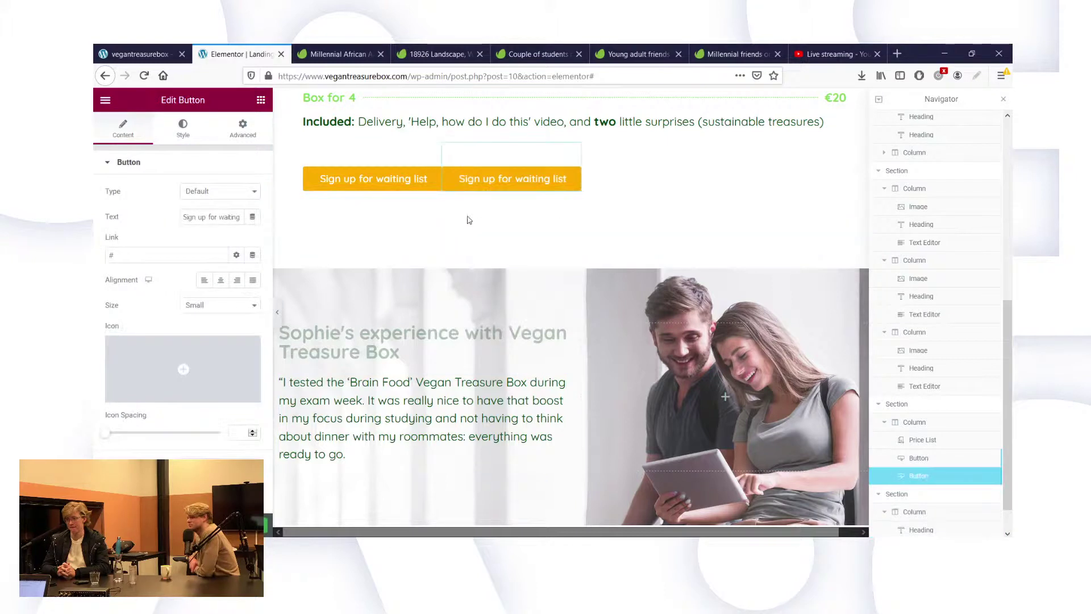
drag(574, 149, 362, 464)
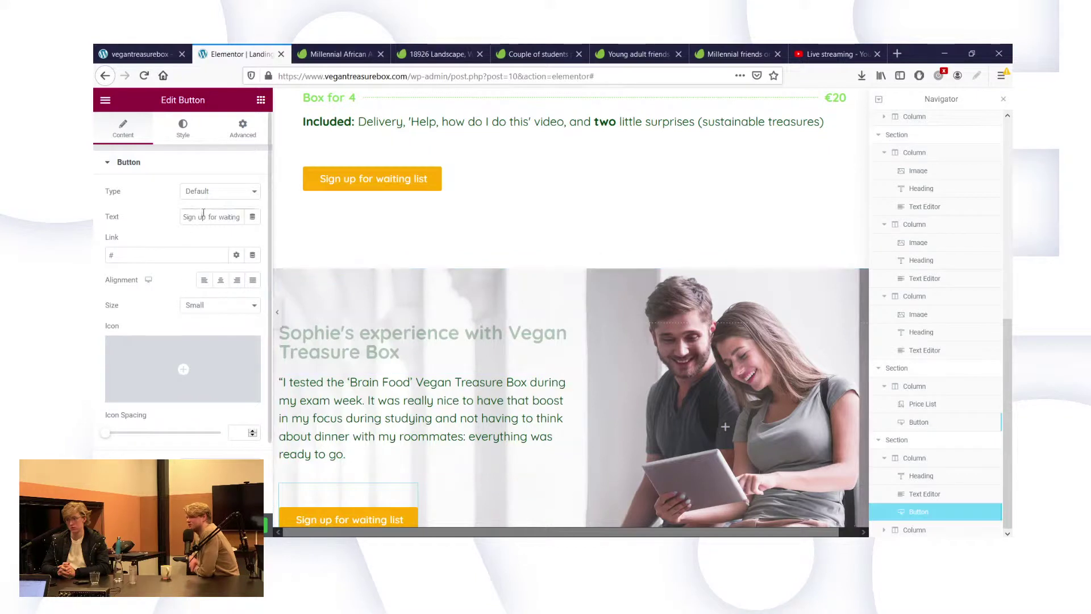
triple_click(203, 217)
text(Join)
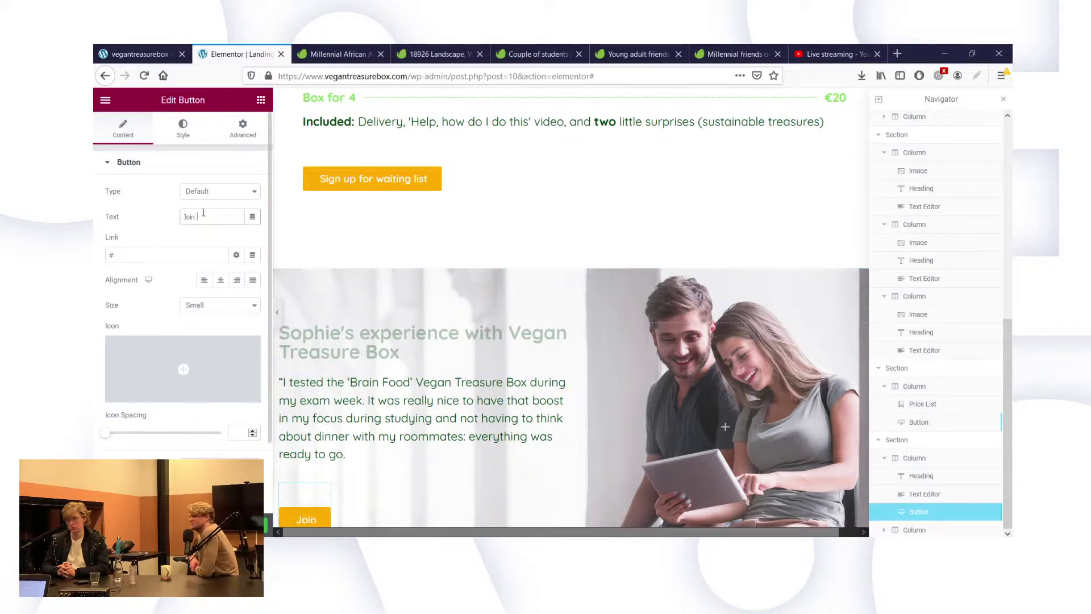
text( the waitin)
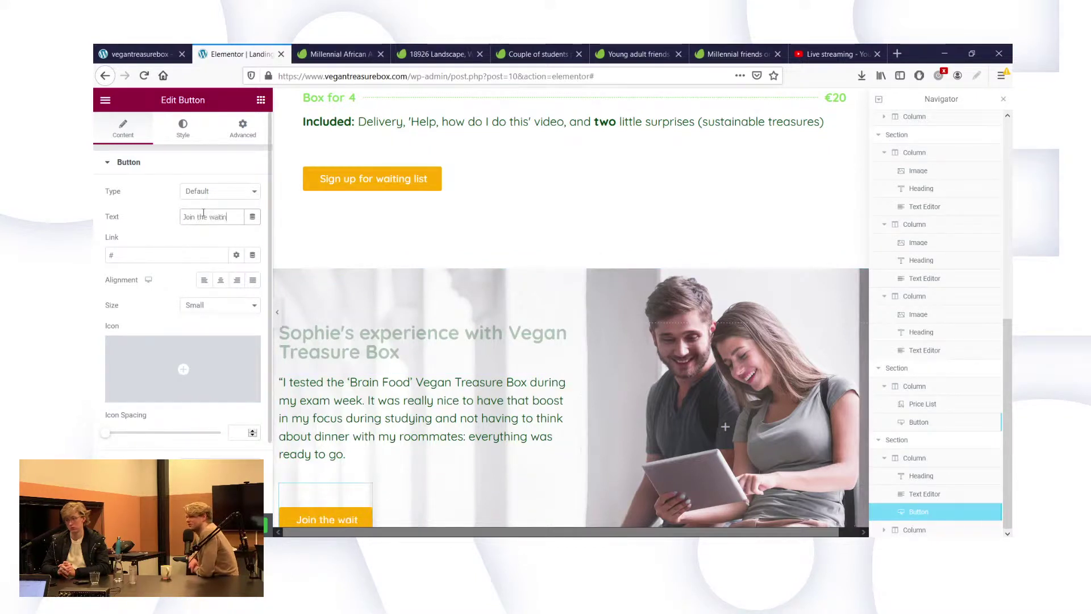
text(g list)
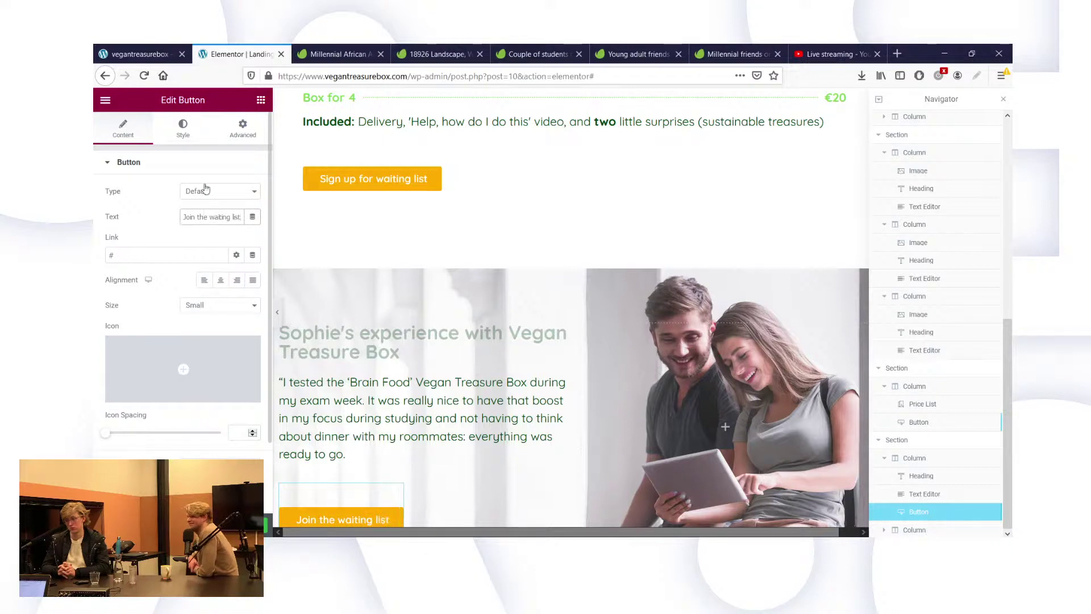
Compare the button's #FFAC00 background with the quote's #00440F text colour.
click(183, 128)
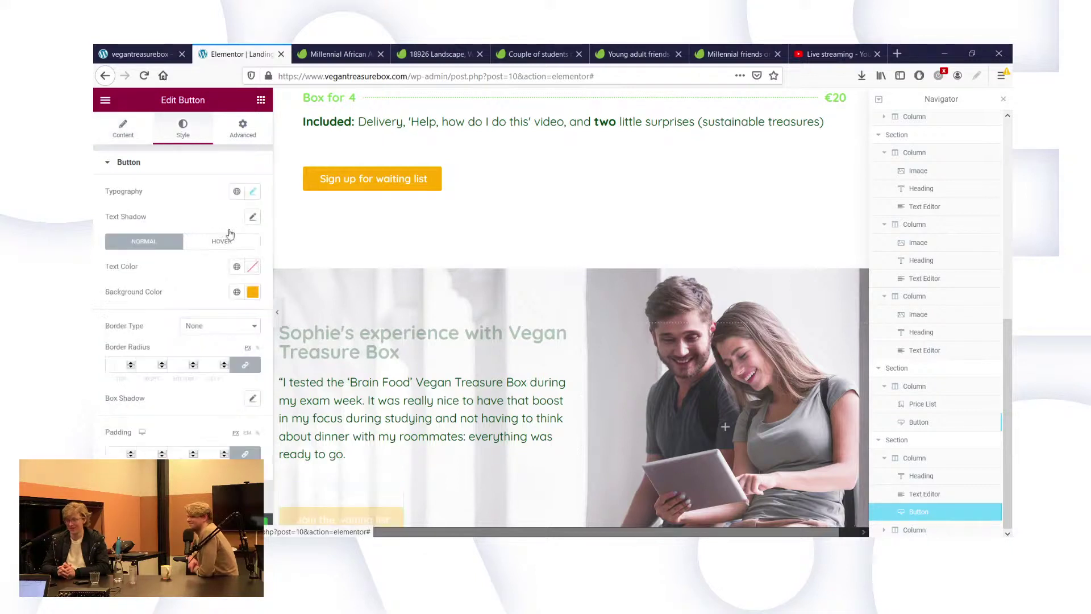
click(253, 292)
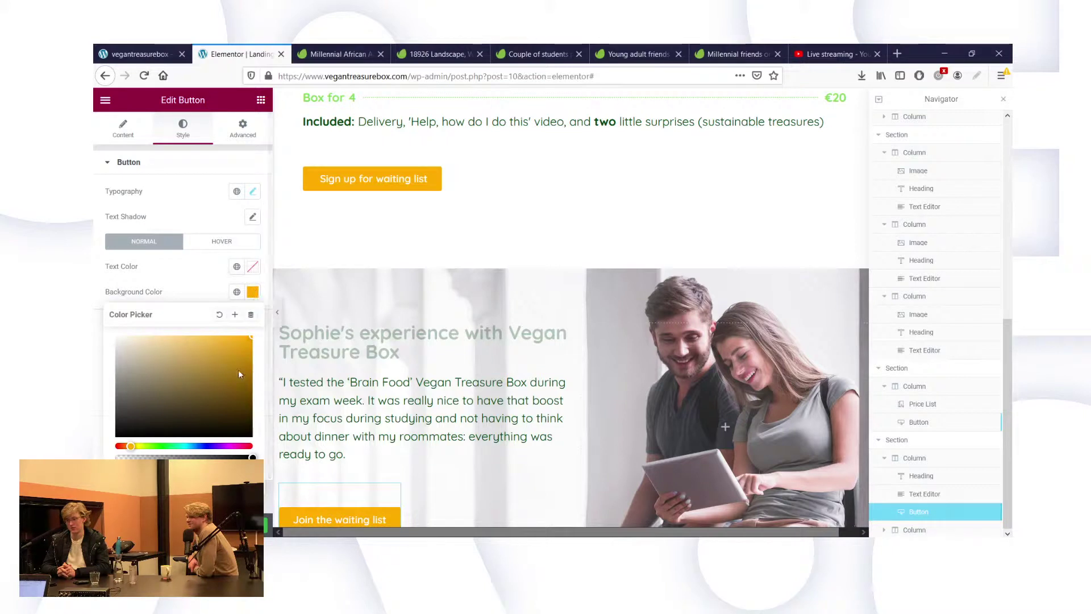
click(341, 382)
click(253, 217)
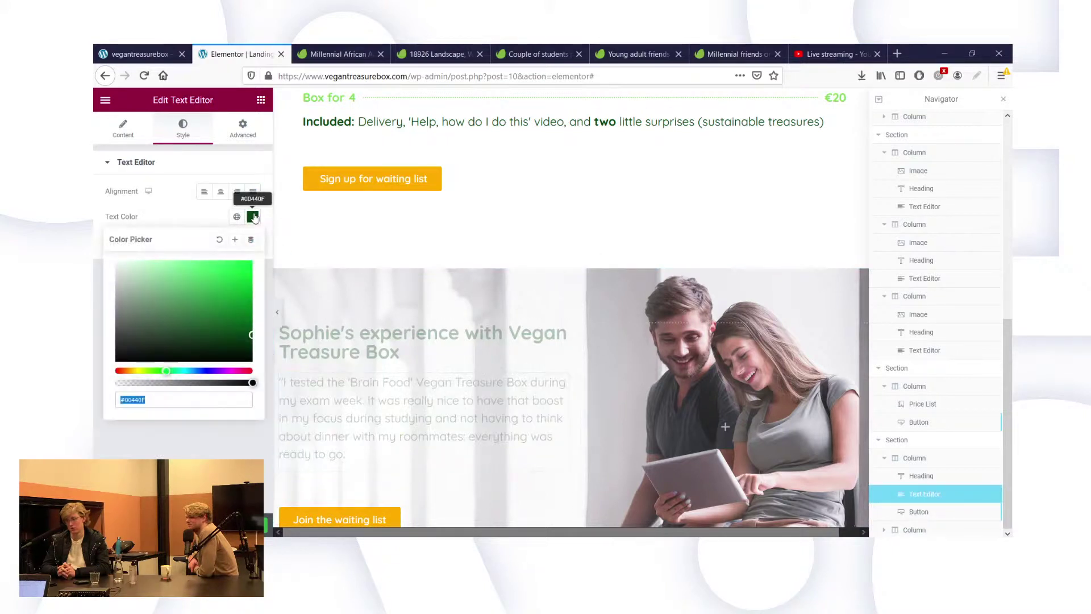
scroll(385, 438, down, 2)
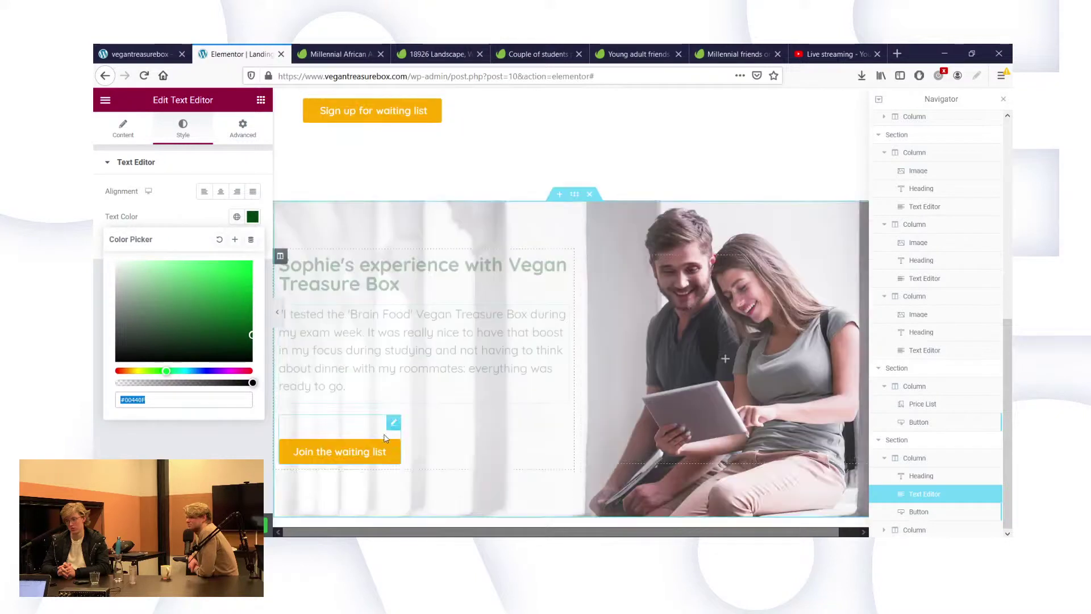
scroll(385, 438, down, 1)
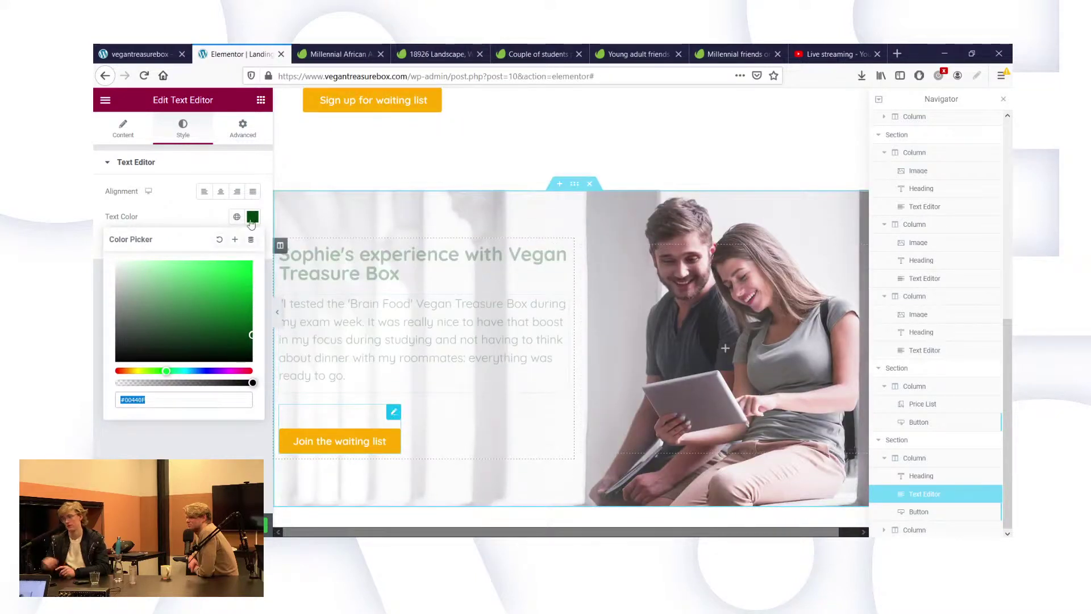
click(341, 441)
Change the 'Join the waiting list' button background from yellow to dark green.
click(251, 292)
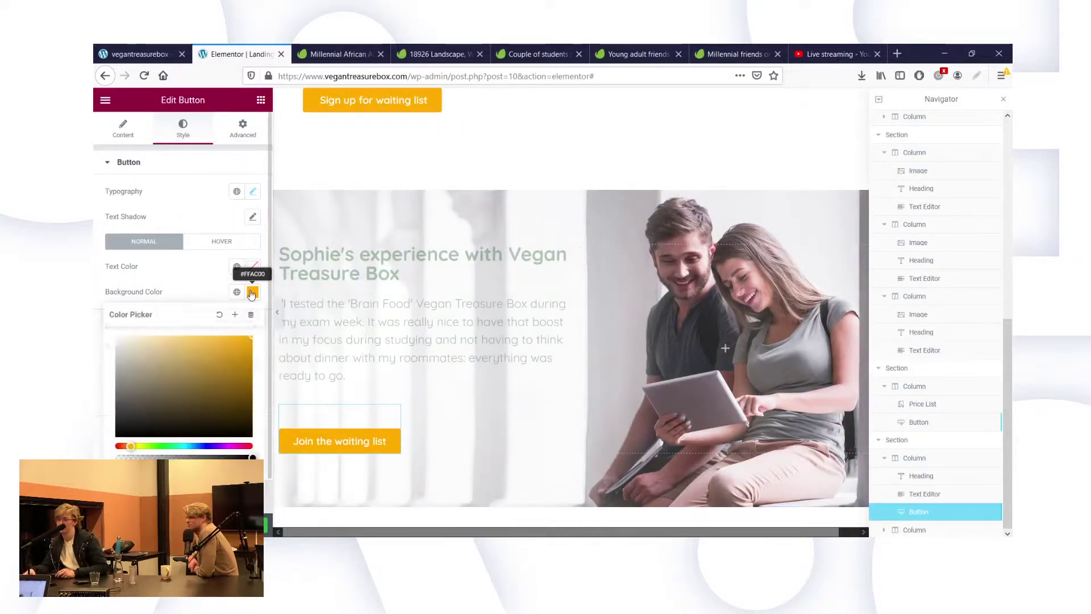
click(167, 446)
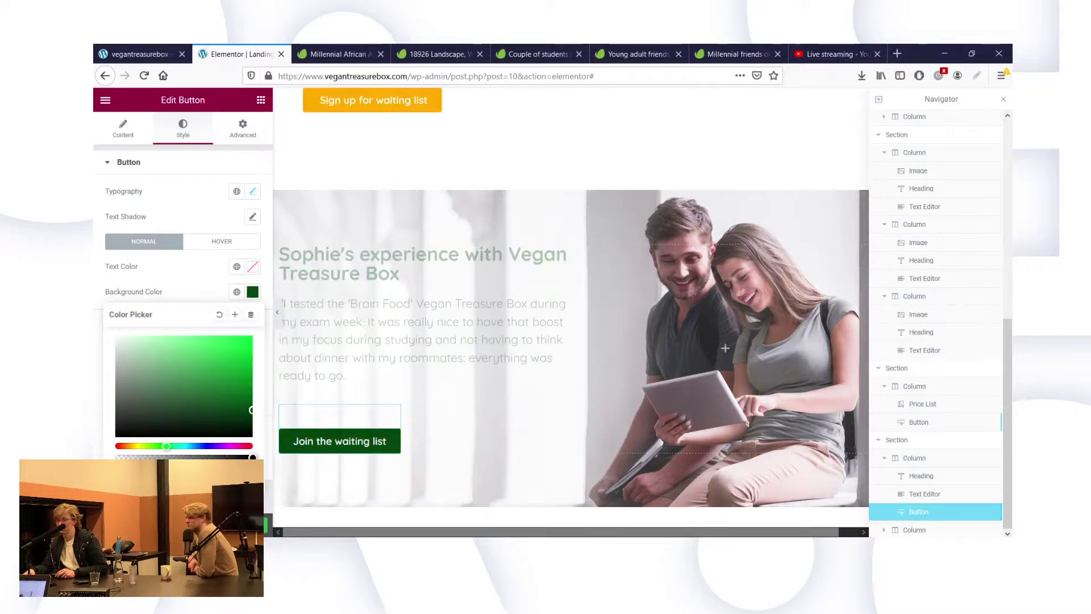
click(341, 148)
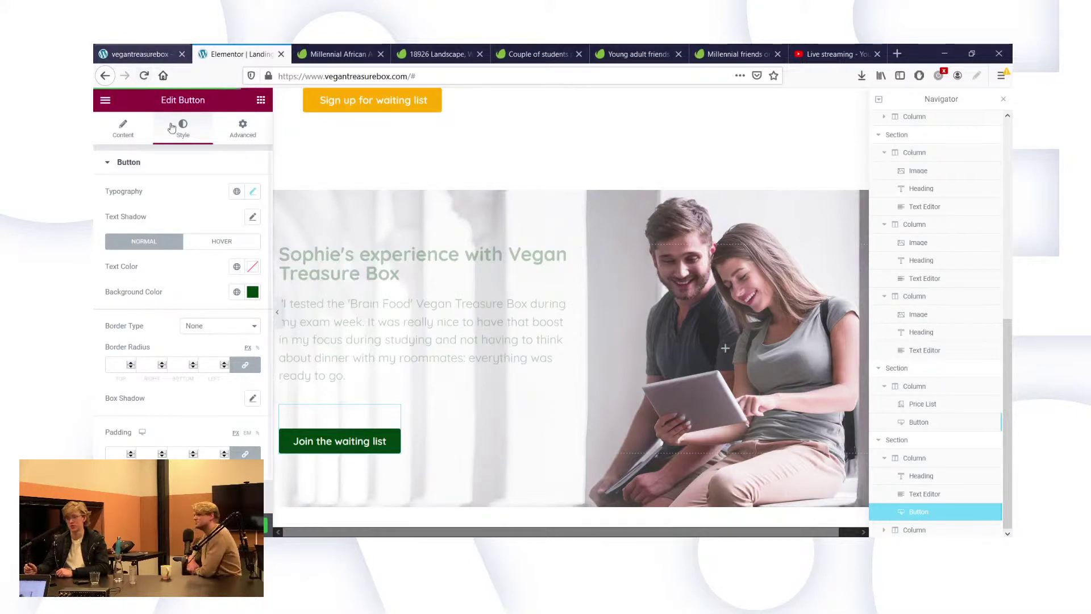
Reload the live page and compare the dark green 'Join the waiting list' button with the editor.
click(154, 56)
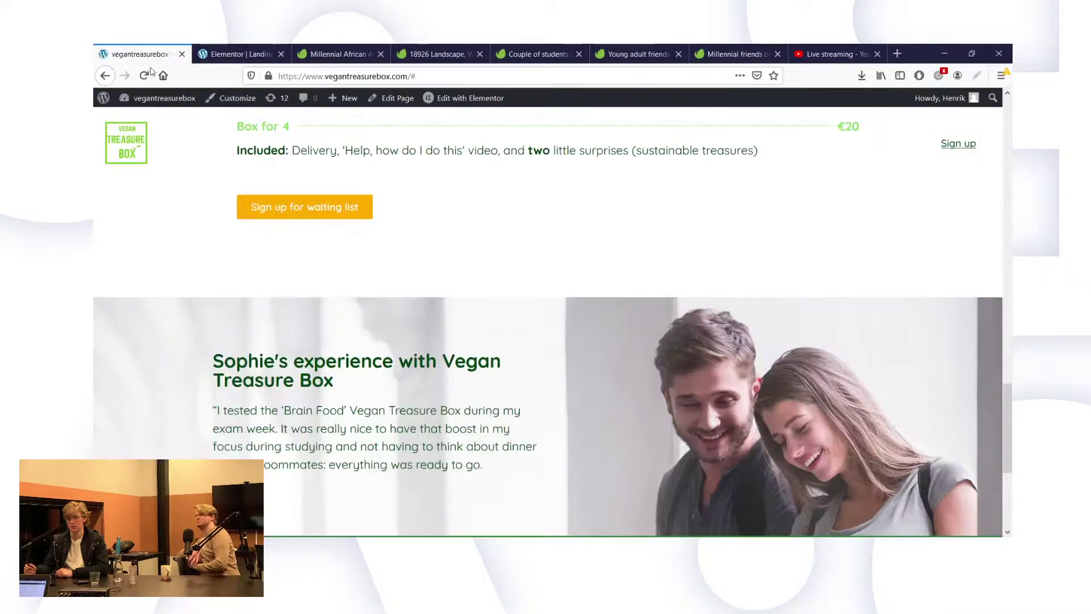
click(146, 75)
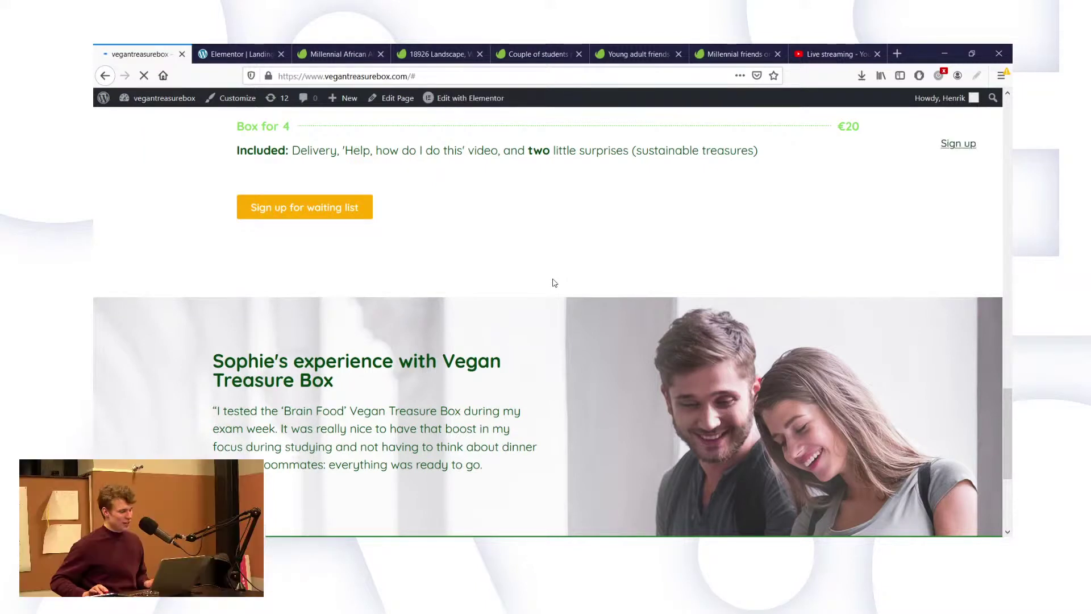
scroll(589, 326, down, 1)
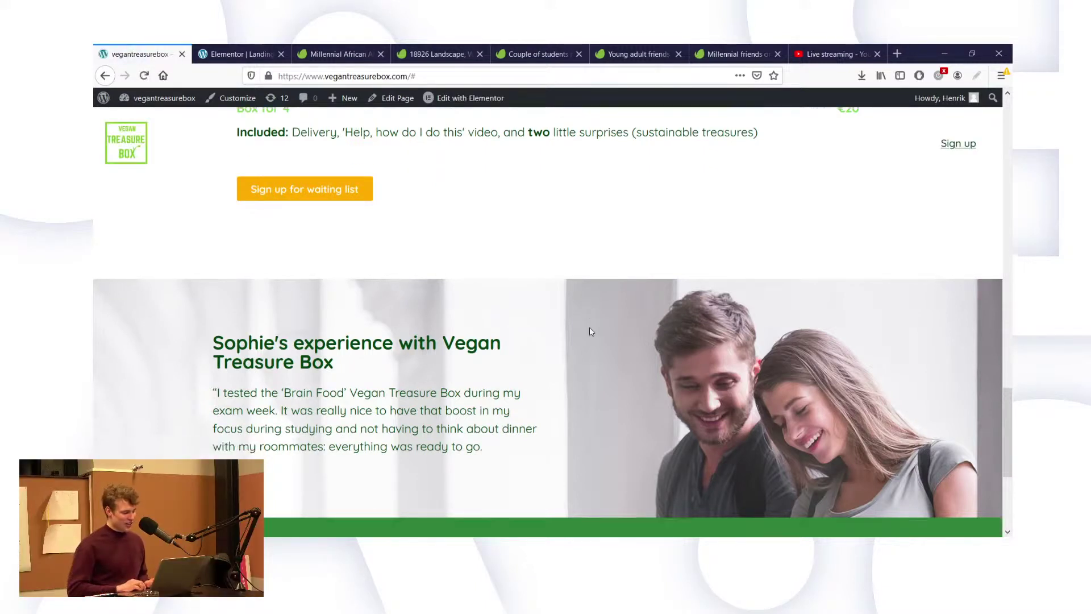
click(247, 51)
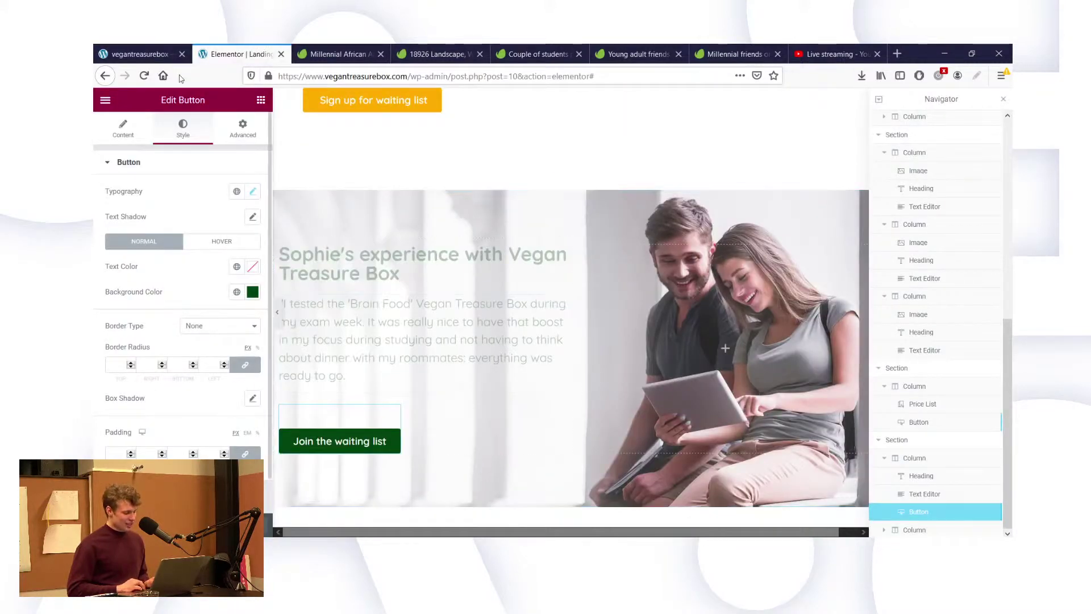
click(140, 52)
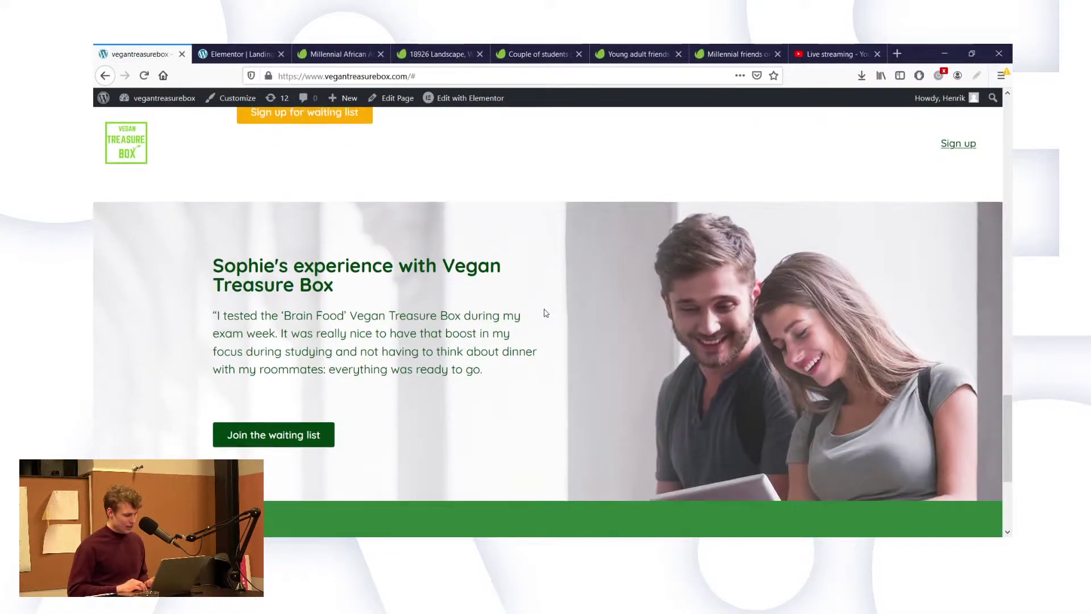
click(238, 54)
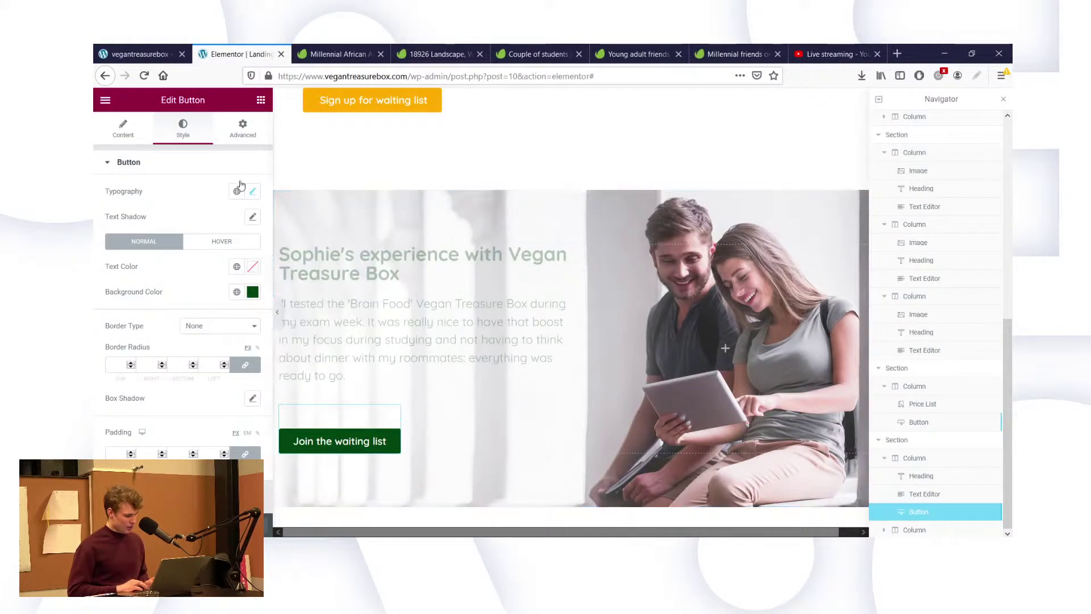
Set the button's padding to 0 on all sides in the Advanced tab.
click(240, 136)
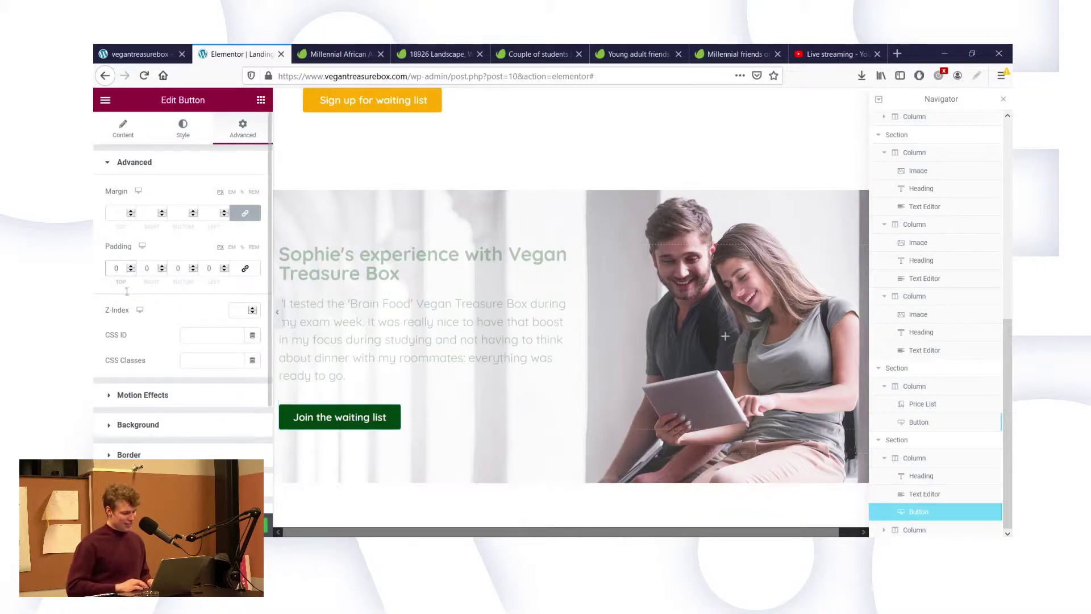
key(Return)
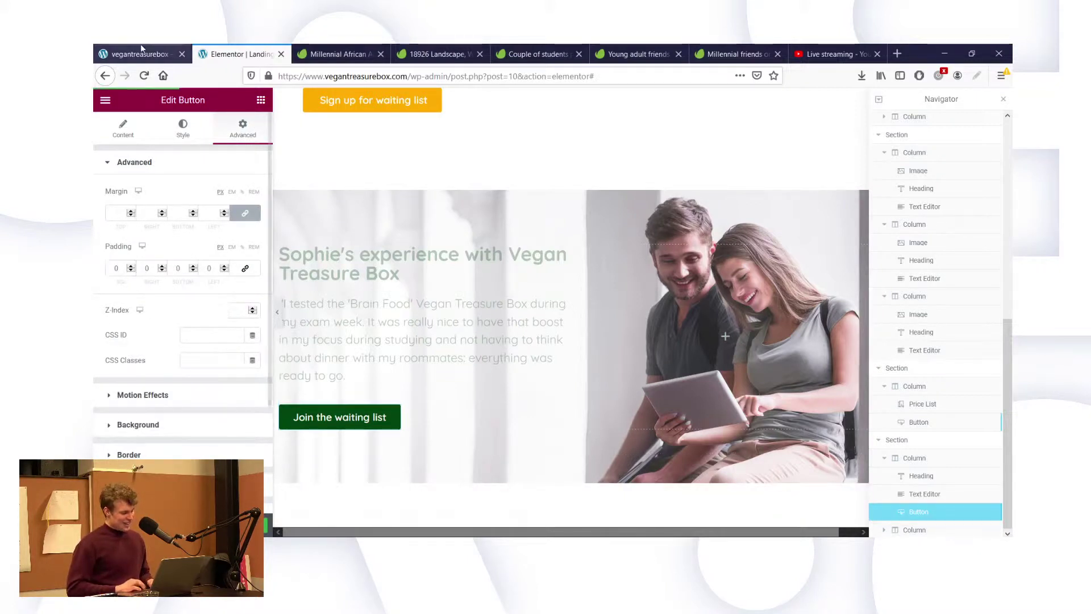
key(ctrl+Page_Up)
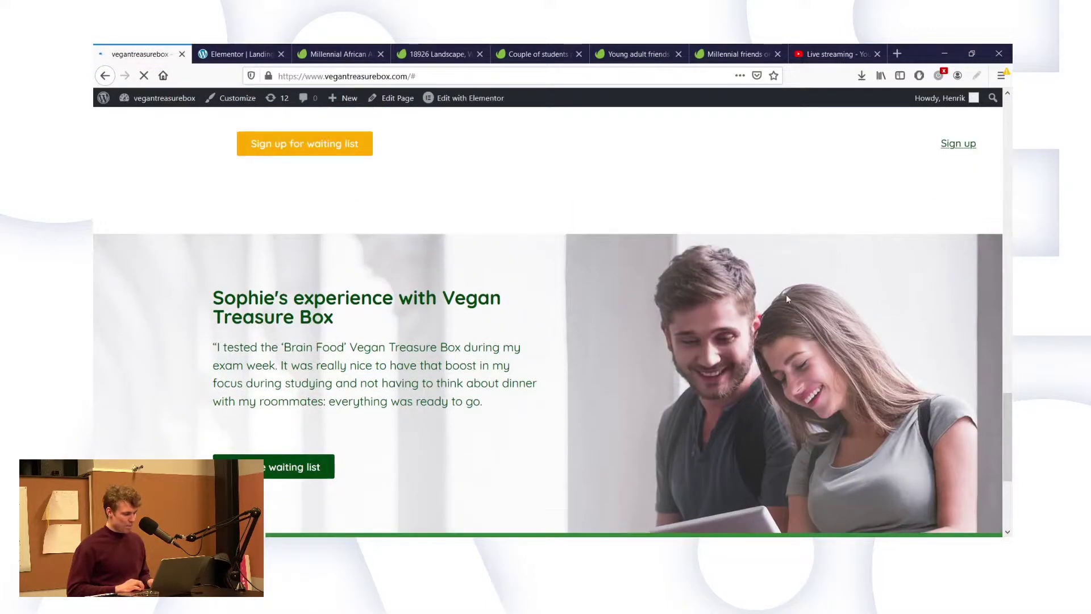
Reload the live landing page to show its latest version from the hero.
scroll(730, 245, up, 3)
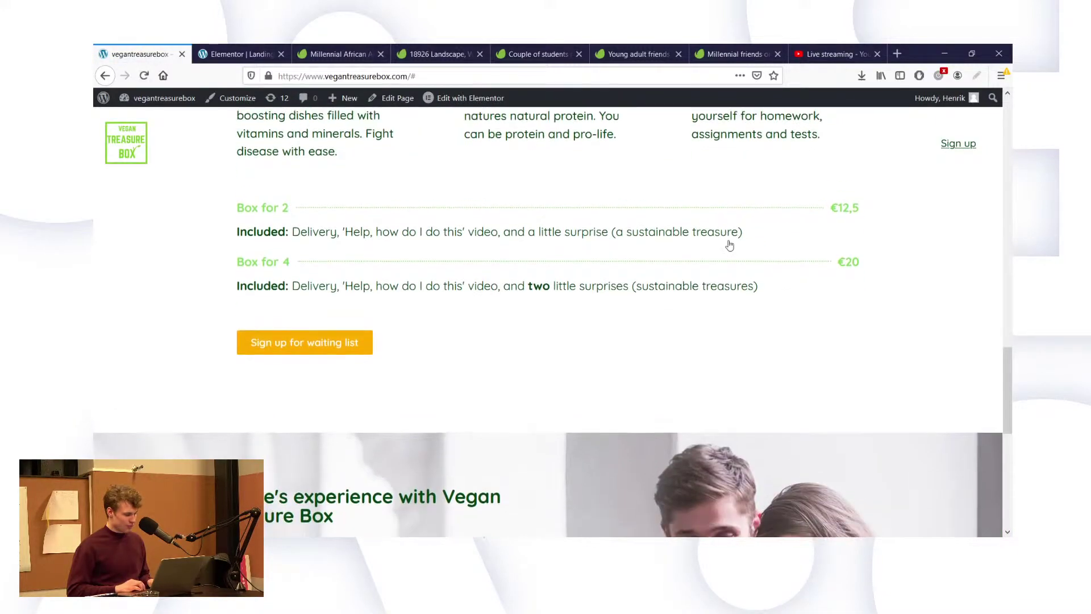
scroll(730, 244, up, 5)
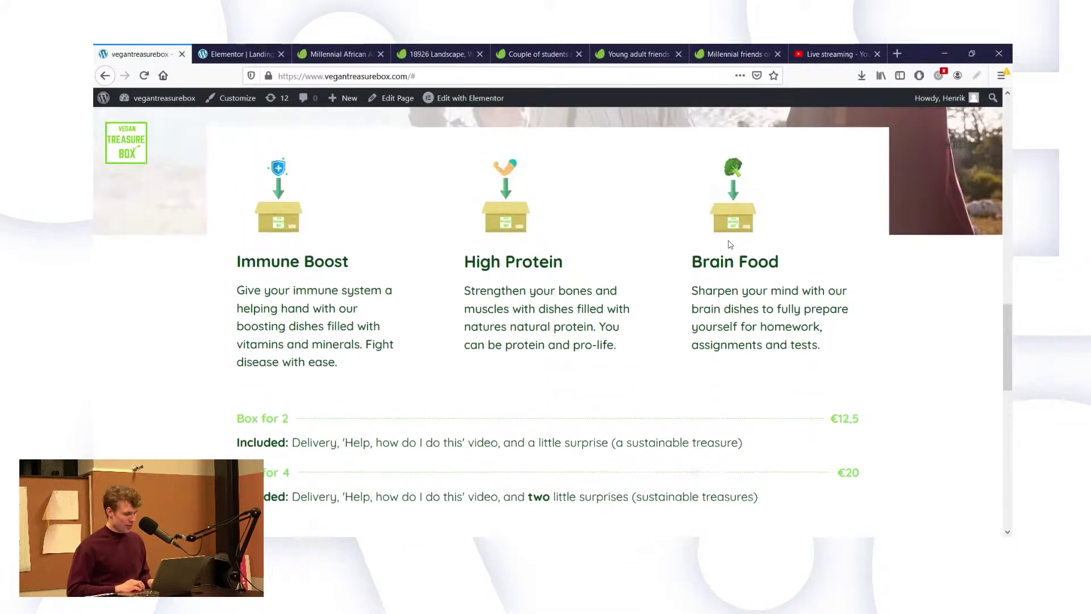
scroll(731, 244, up, 10)
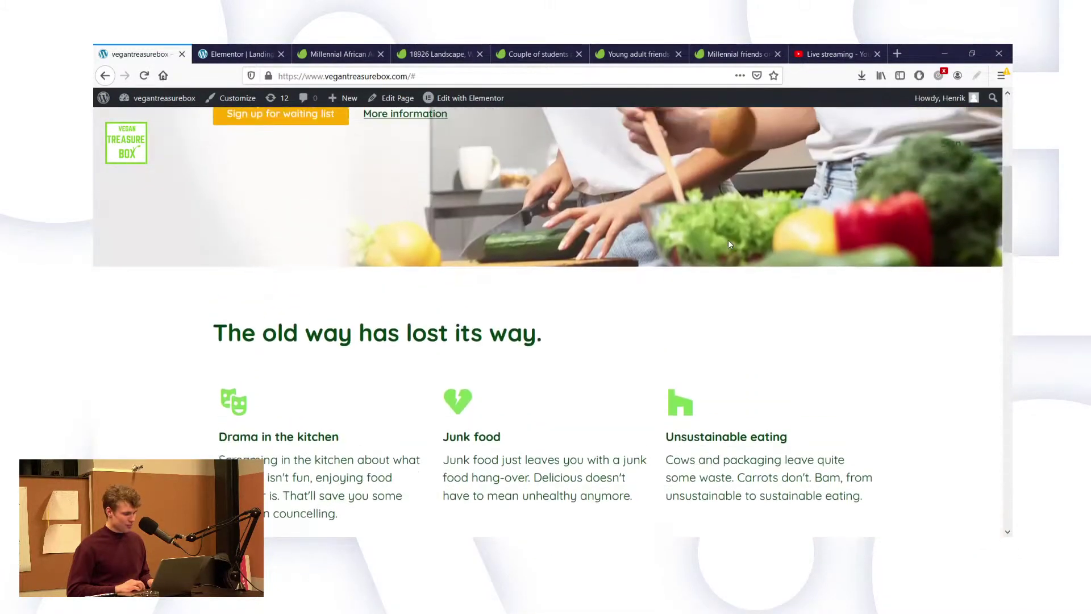
scroll(729, 245, up, 3)
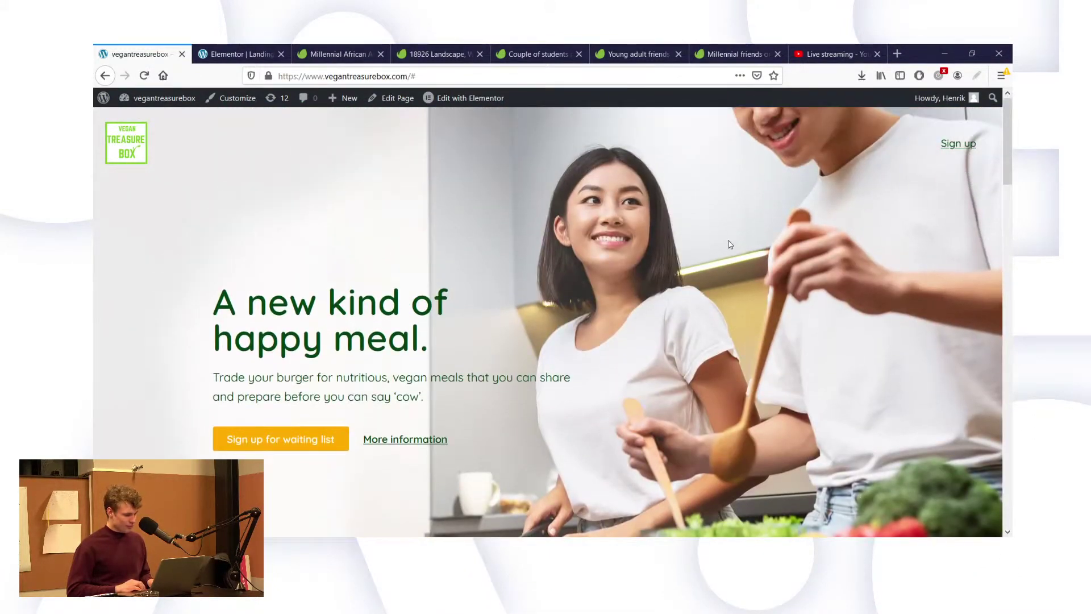
click(362, 76)
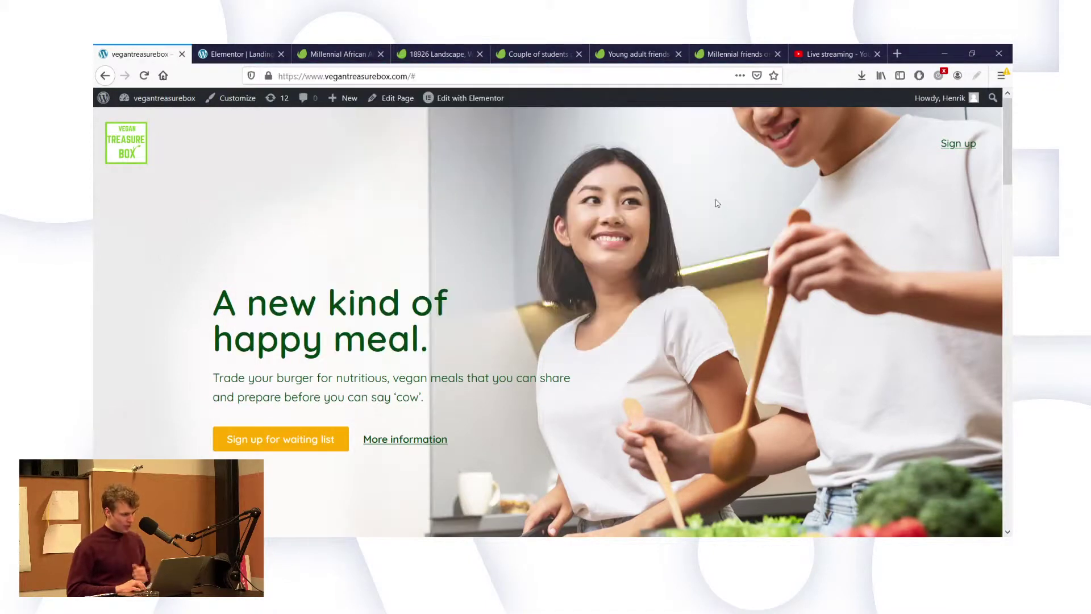
click(263, 50)
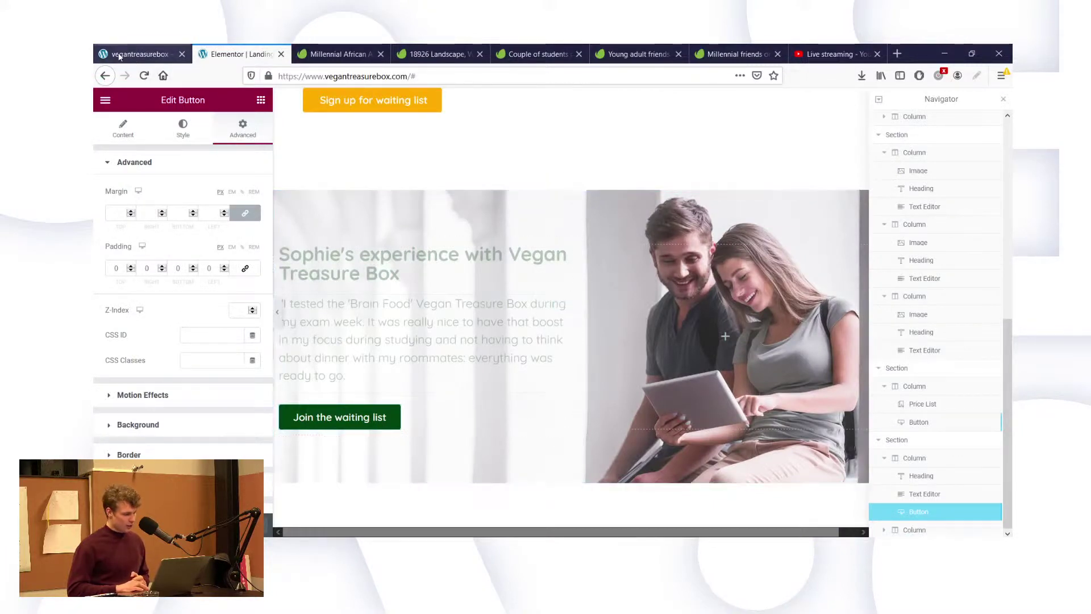
click(119, 54)
scroll(481, 316, down, 15)
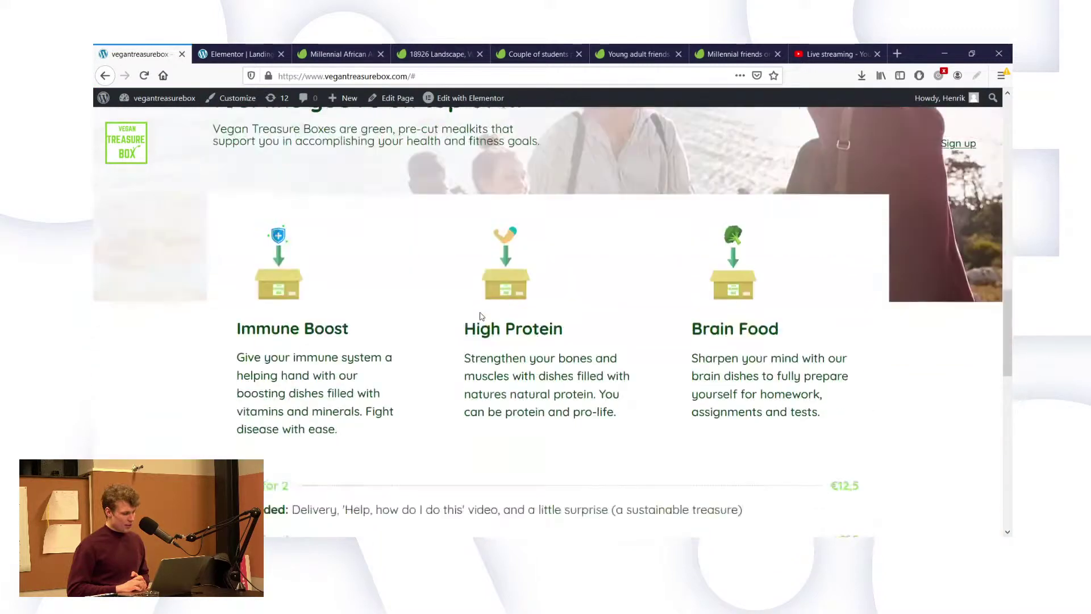
scroll(481, 317, down, 15)
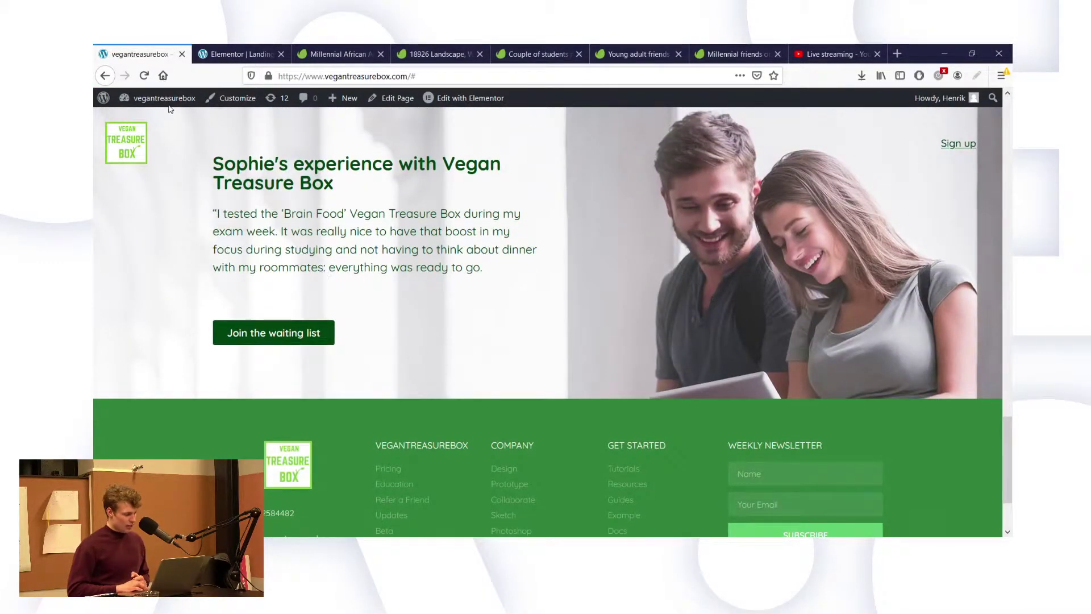
click(144, 77)
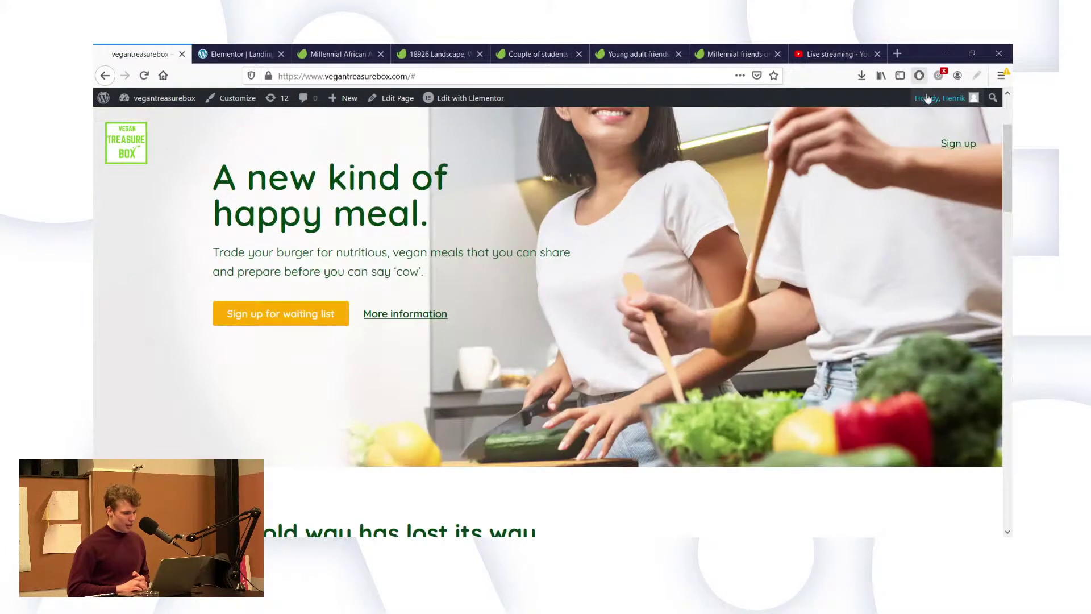
mouse_move(927, 99)
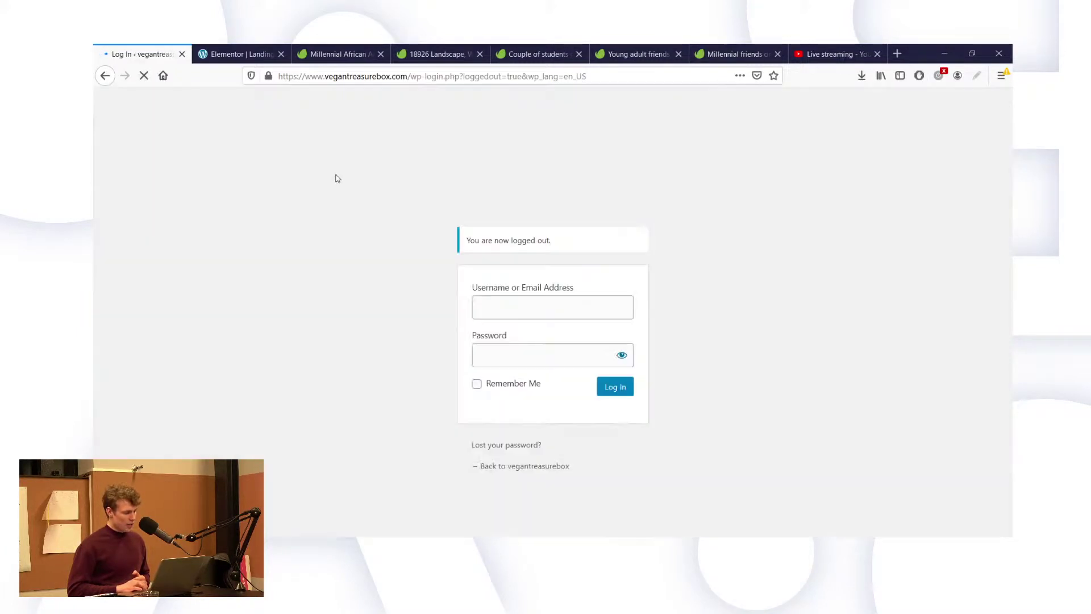
Go back to the landing page as a logged-out visitor and scroll down to the footer.
click(521, 468)
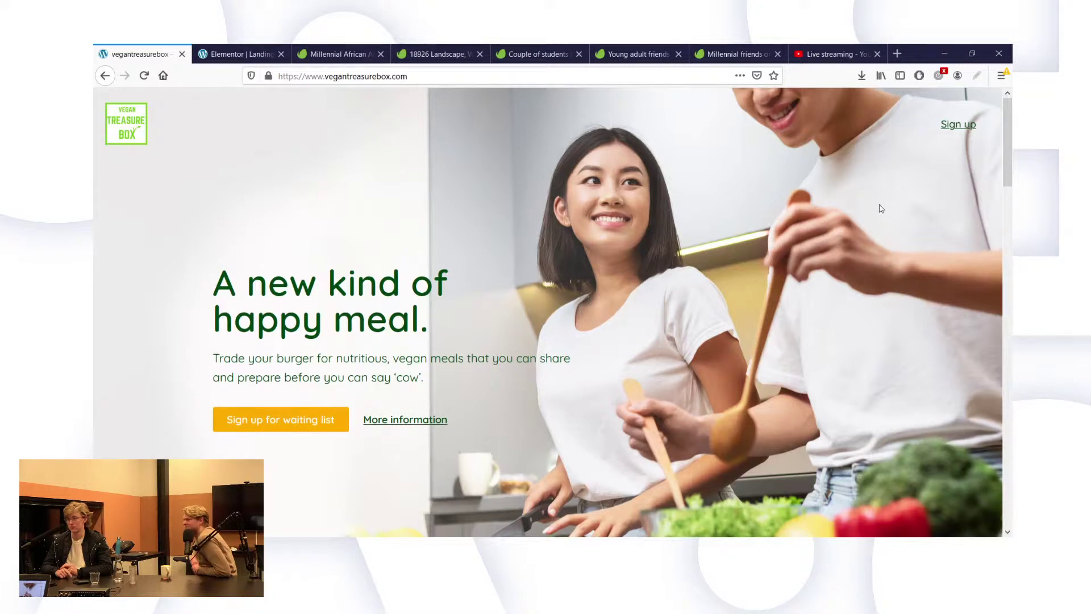
scroll(881, 209, down, 2)
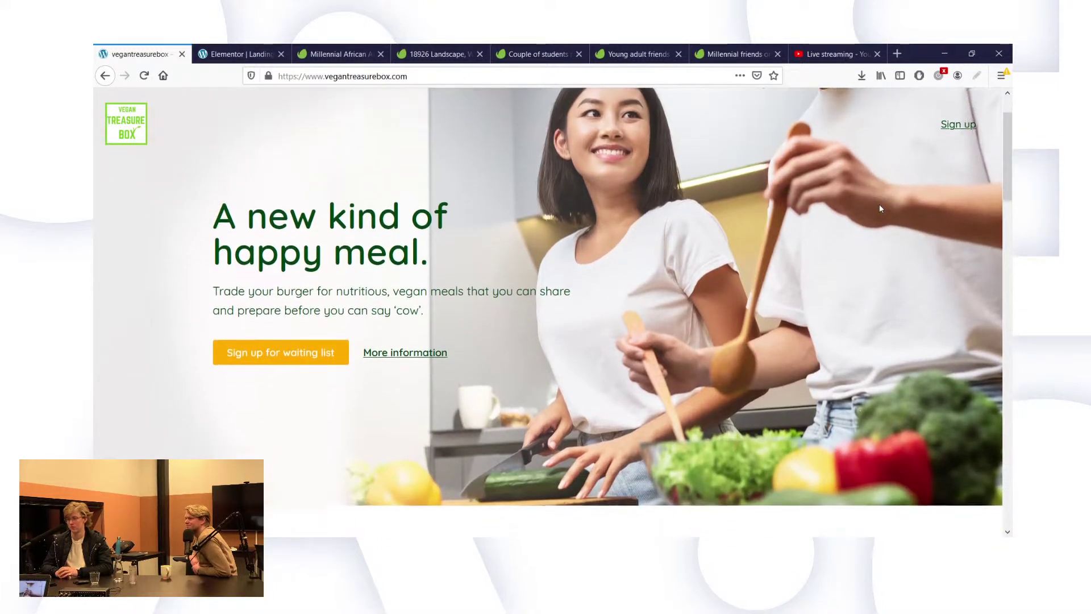
scroll(880, 209, down, 4)
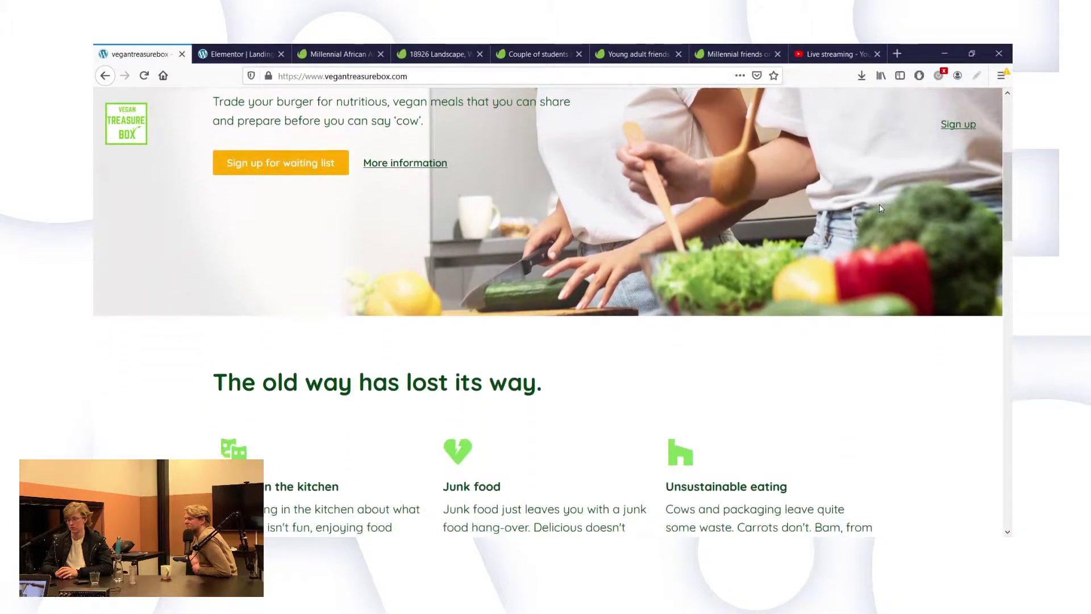
scroll(880, 209, down, 5)
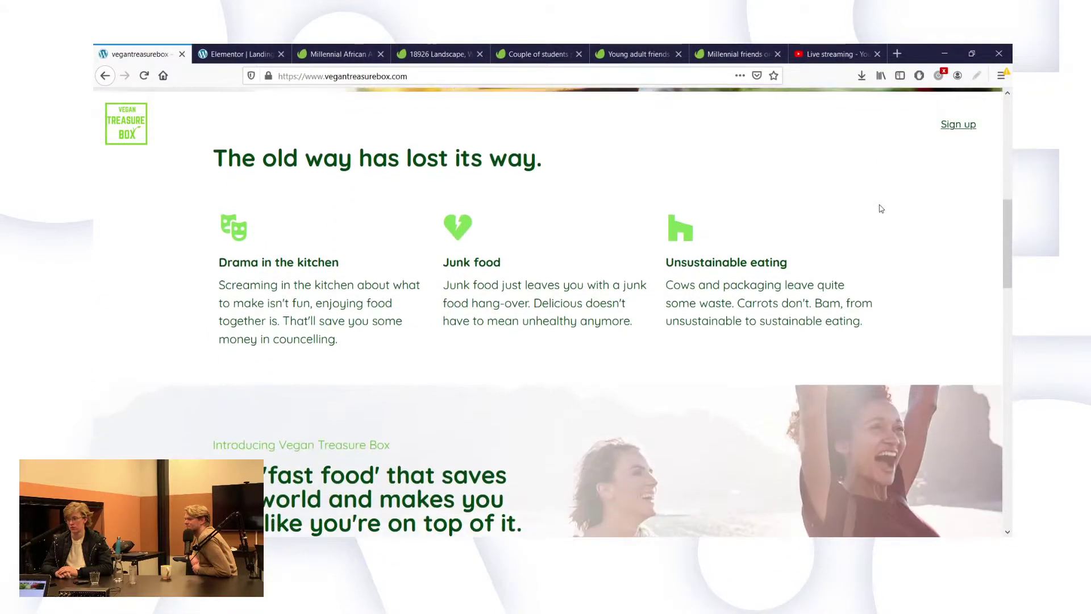
scroll(881, 209, down, 2)
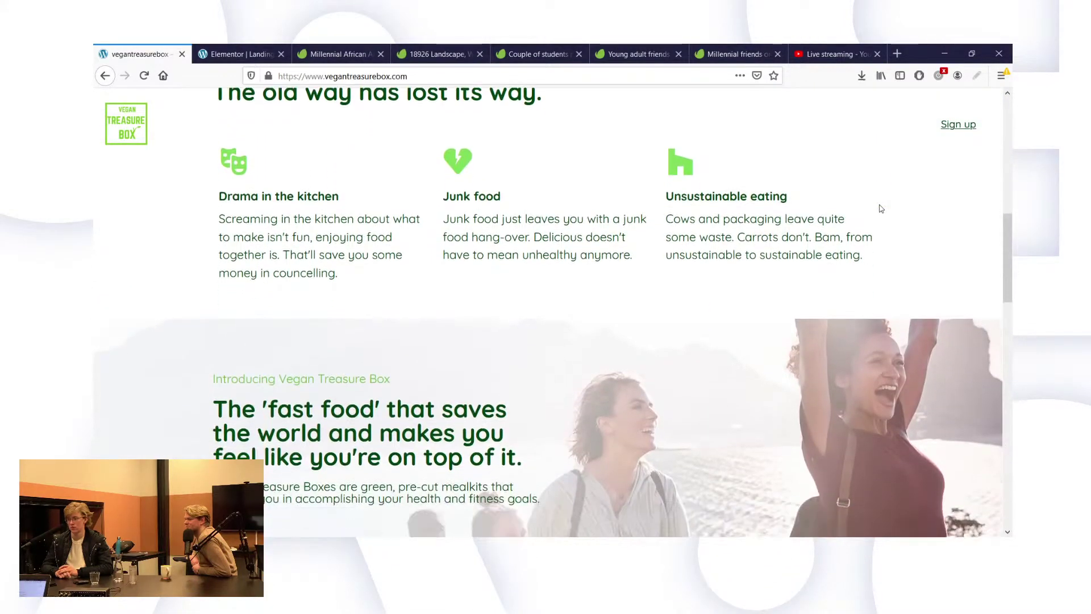
scroll(881, 208, down, 1)
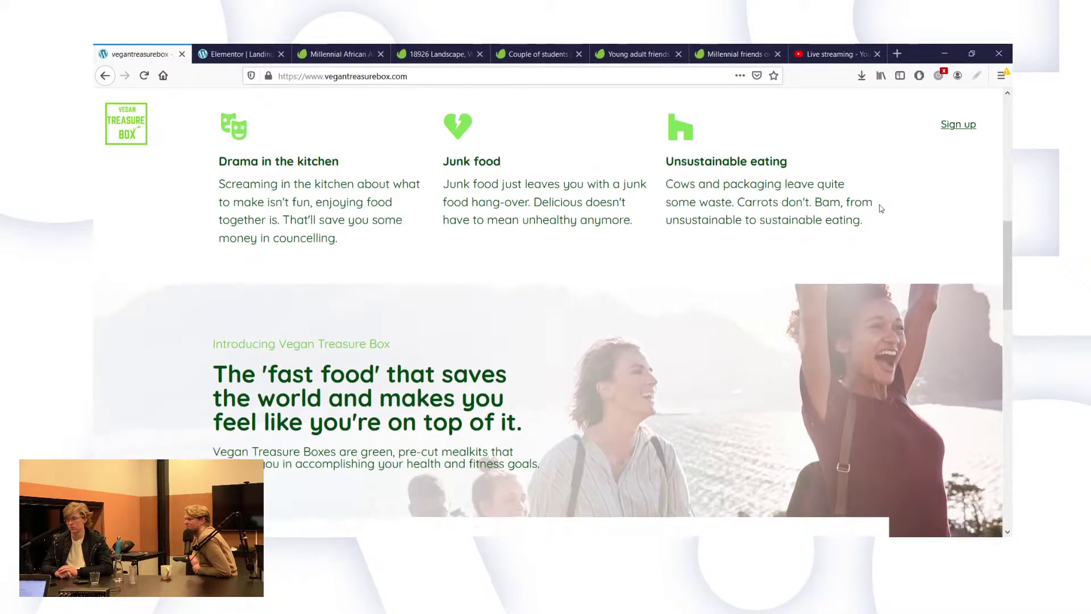
scroll(881, 208, down, 2)
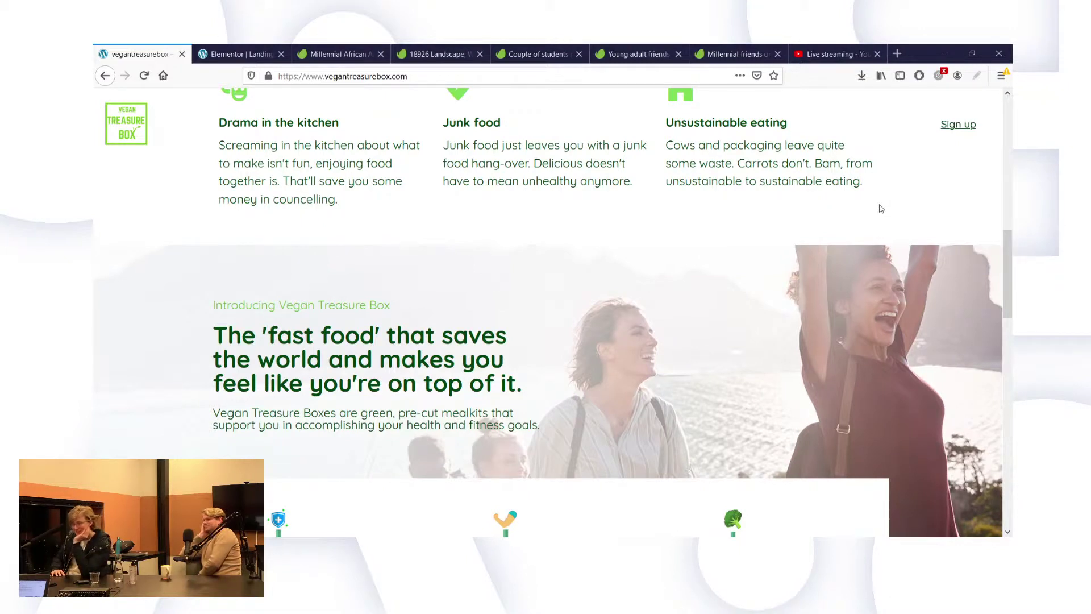
scroll(881, 209, down, 1)
scroll(881, 208, down, 5)
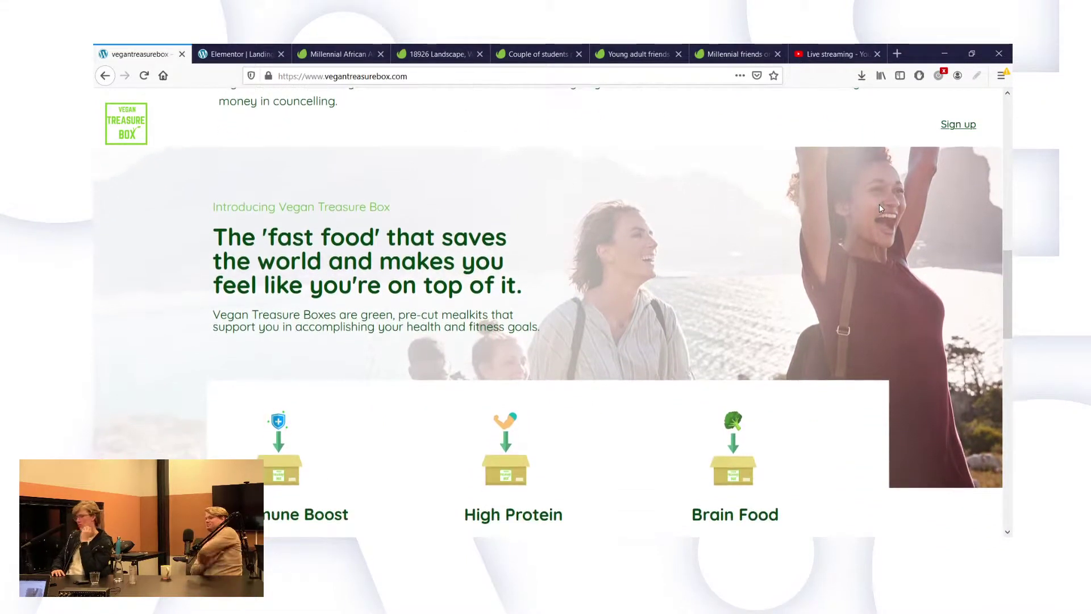
scroll(879, 204, down, 1)
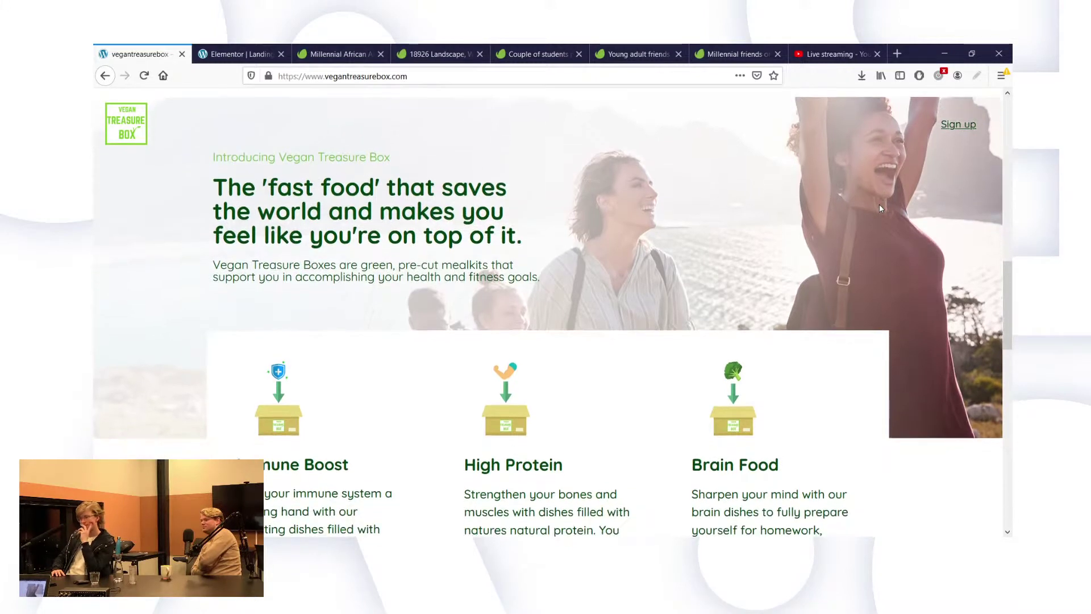
scroll(879, 205, down, 5)
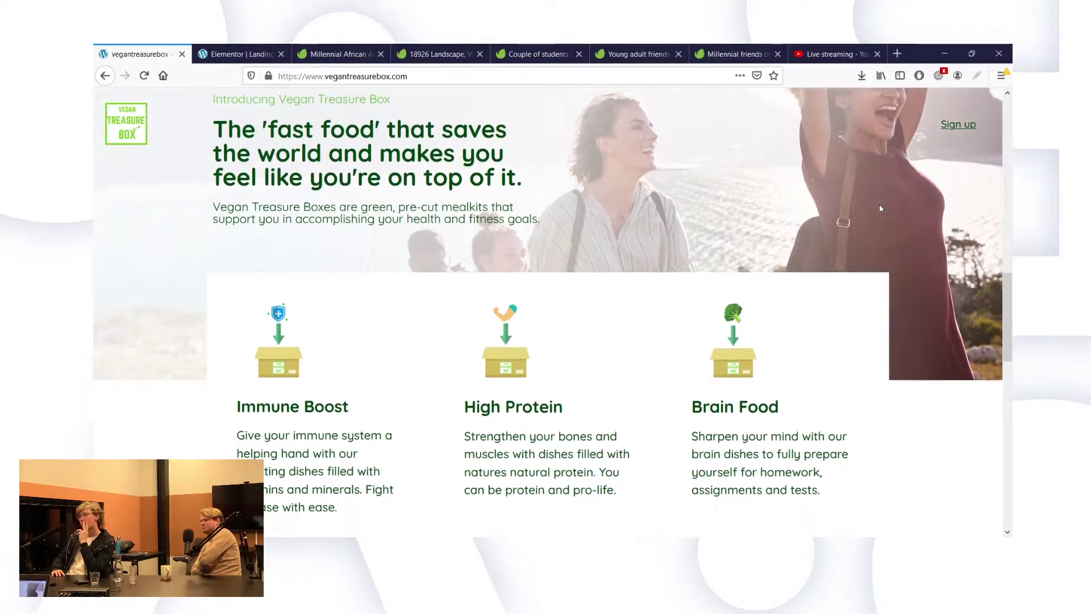
scroll(881, 208, down, 5)
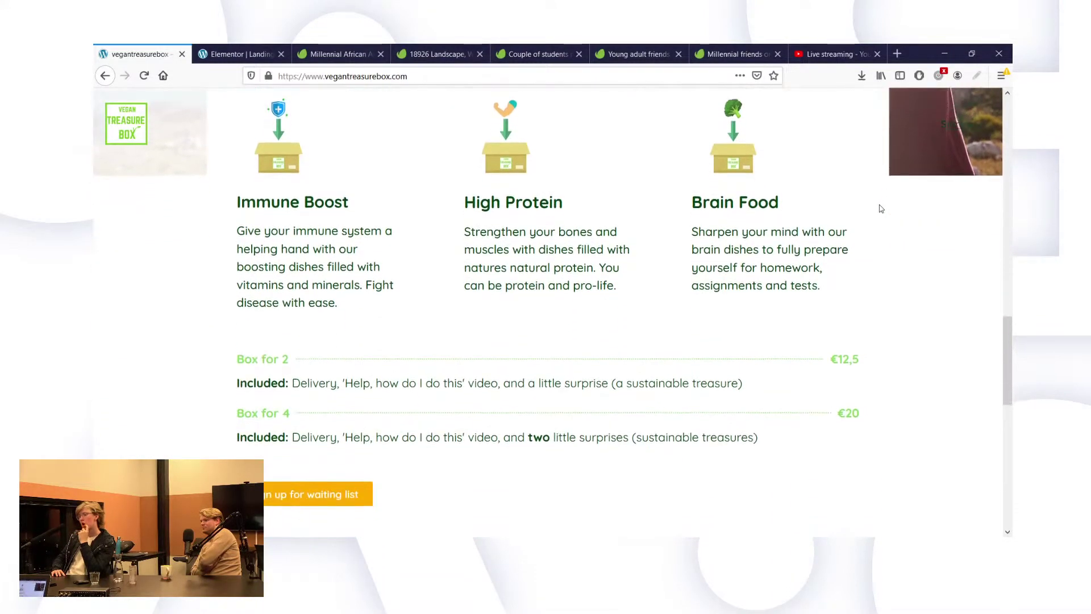
scroll(881, 208, down, 2)
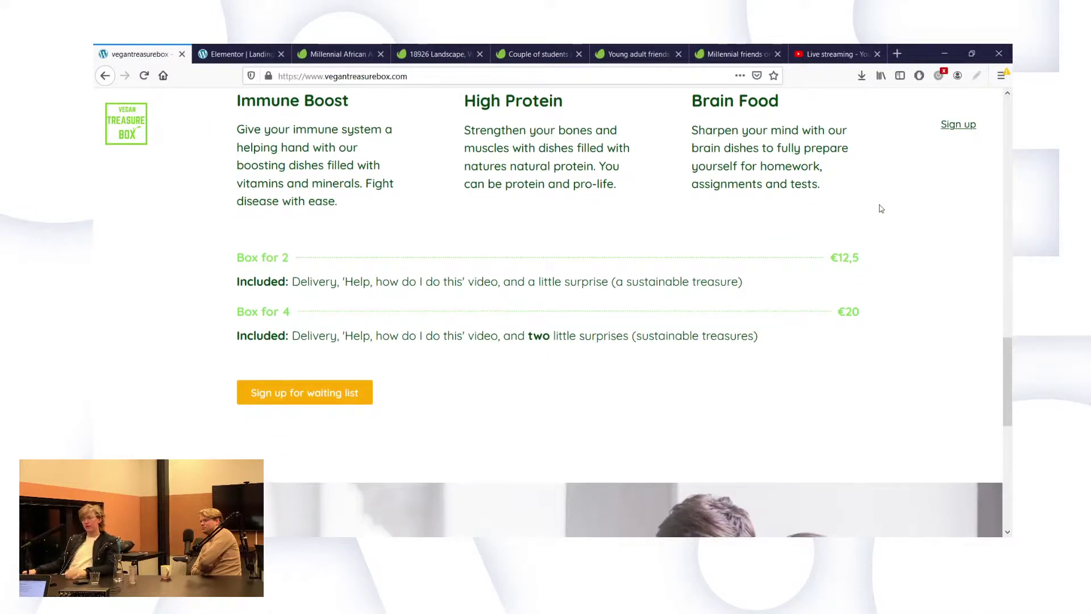
scroll(881, 209, down, 5)
scroll(881, 209, down, 4)
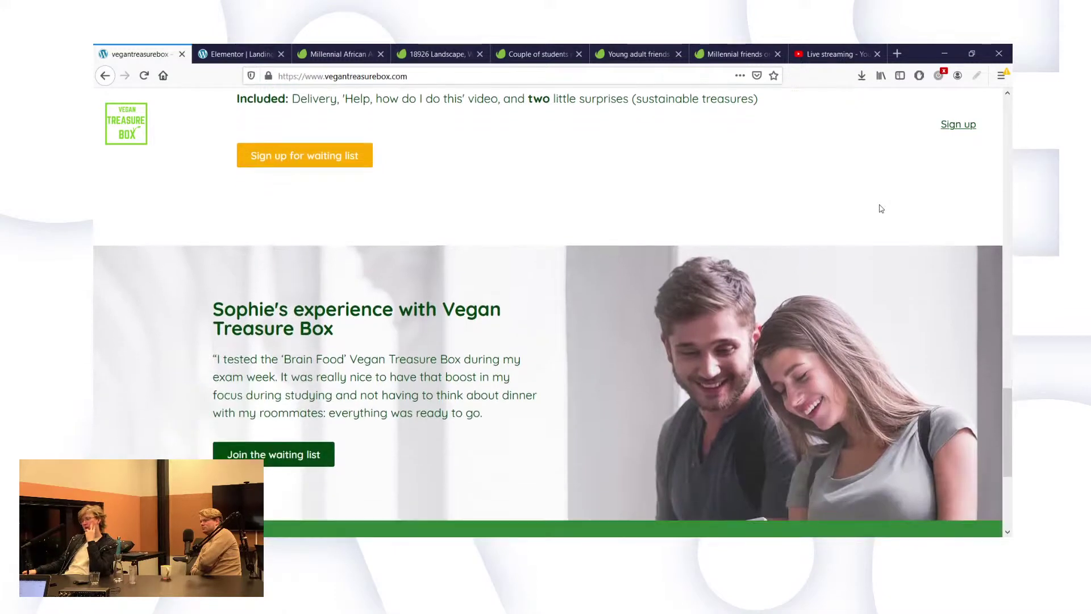
Scroll back up through the page to the pain-points section below the hero.
scroll(881, 208, up, 12)
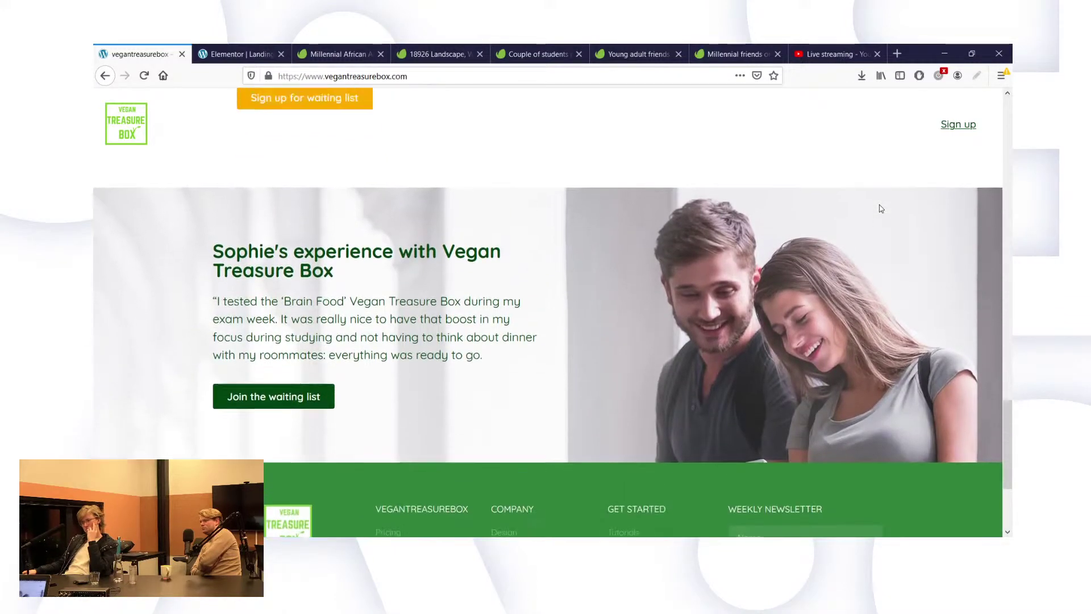
scroll(881, 209, down, 15)
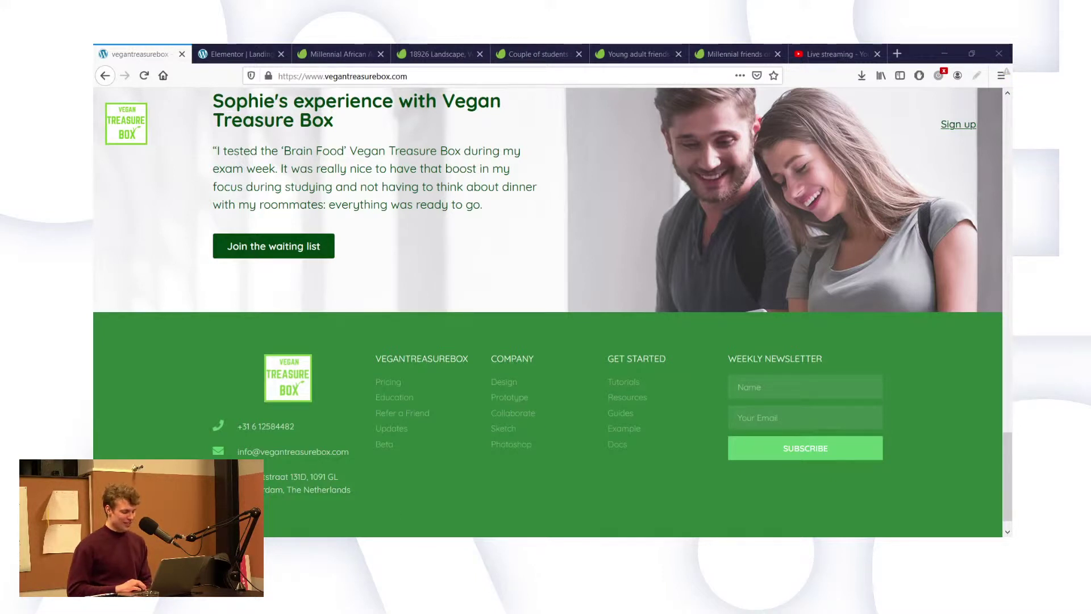
scroll(402, 396, up, 15)
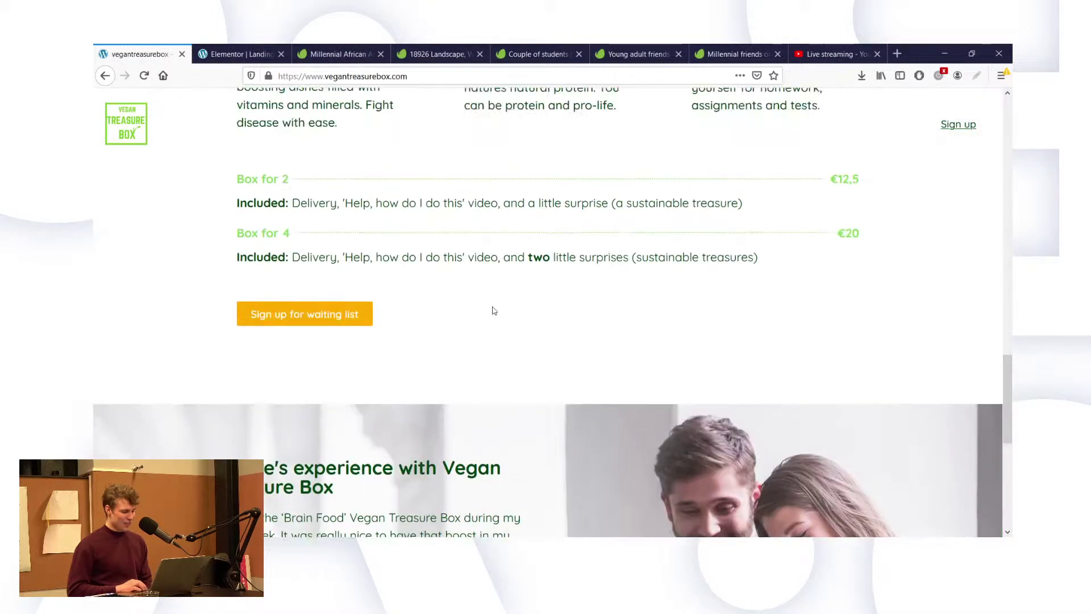
scroll(494, 310, down, 15)
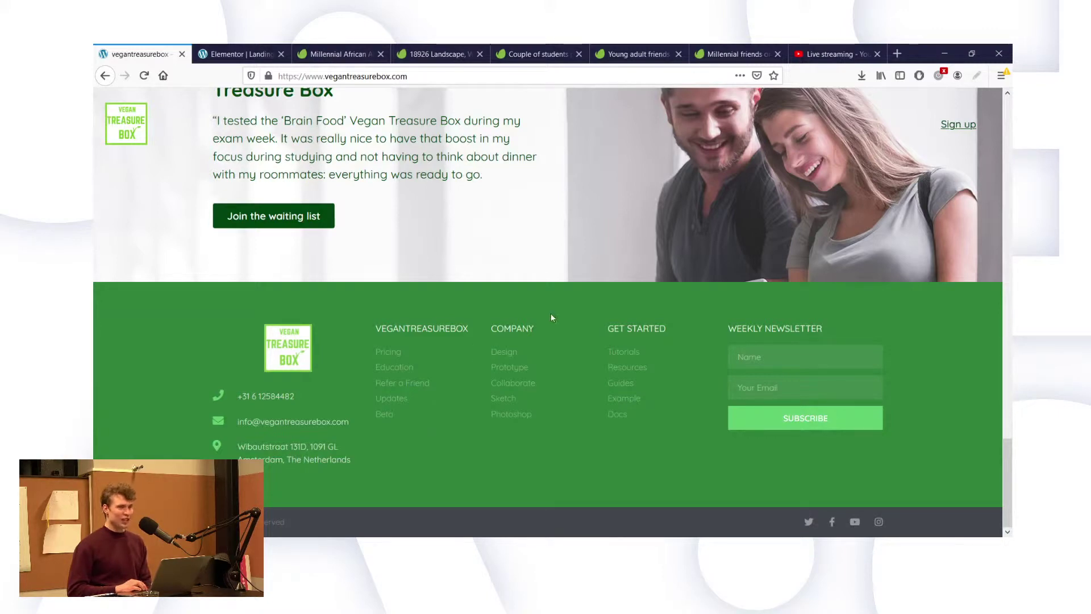
scroll(551, 317, up, 15)
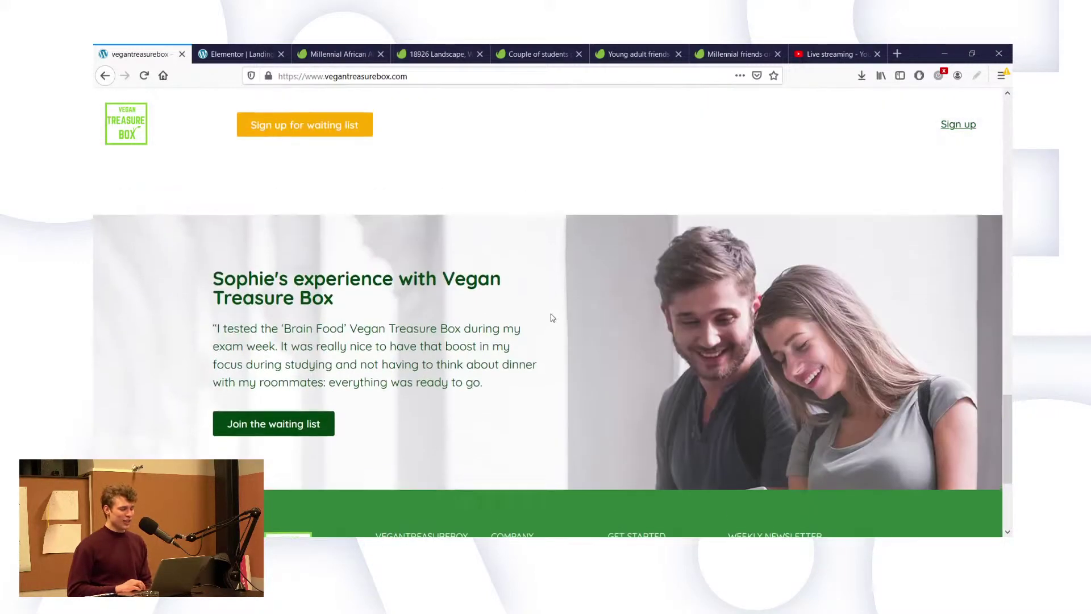
scroll(552, 317, up, 5)
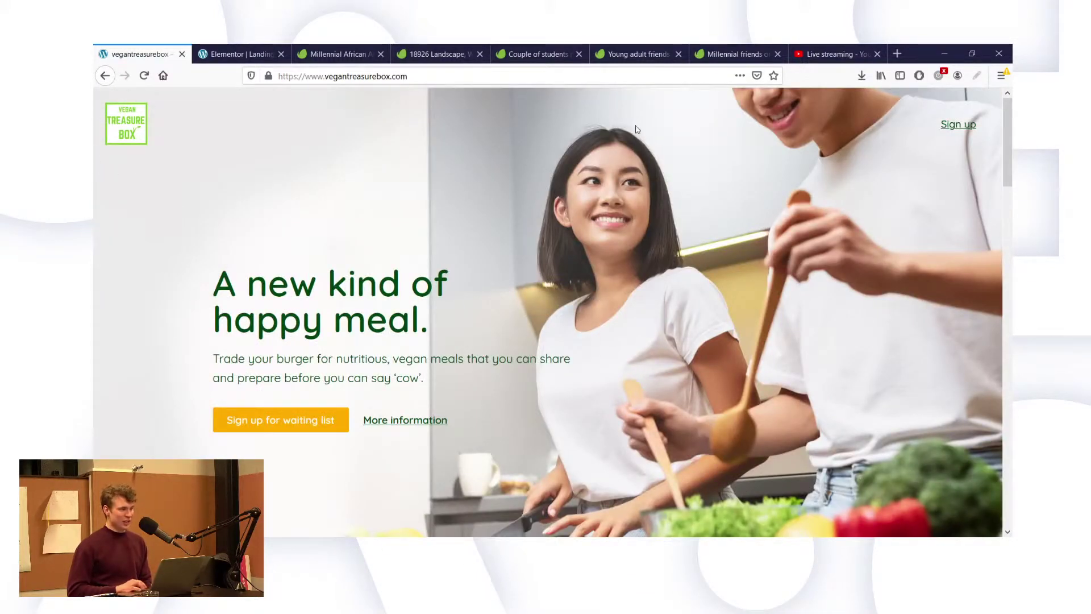
scroll(506, 309, down, 3)
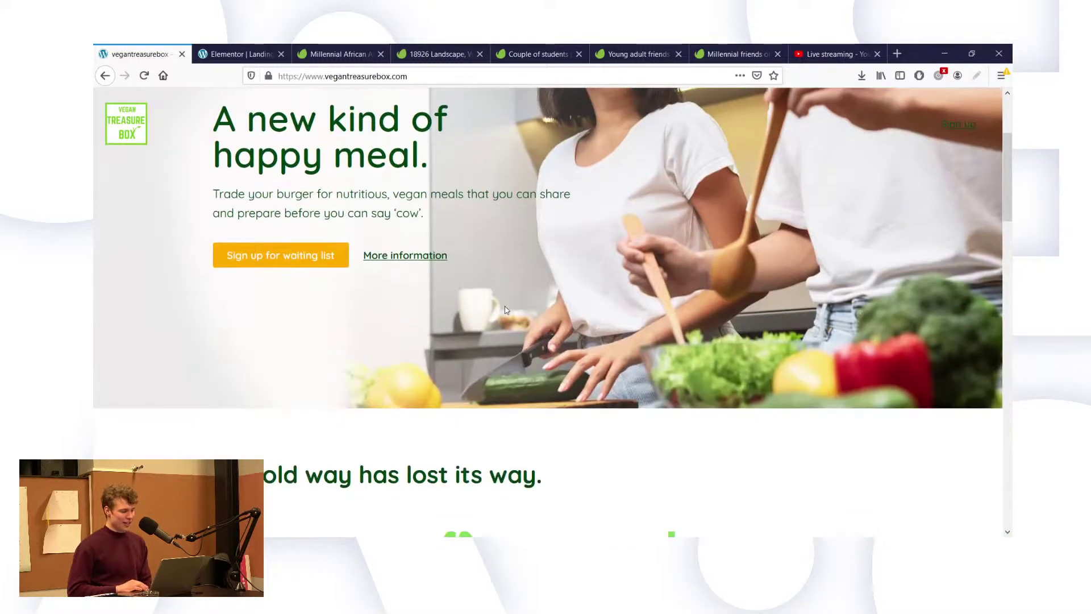
scroll(506, 310, down, 3)
scroll(763, 236, up, 1)
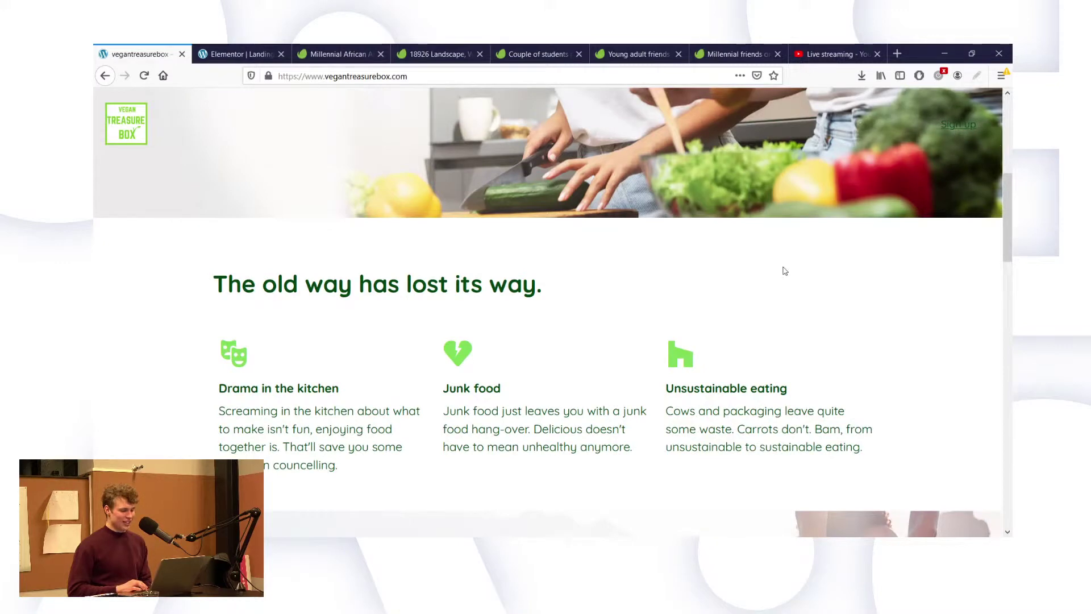
scroll(785, 271, up, 6)
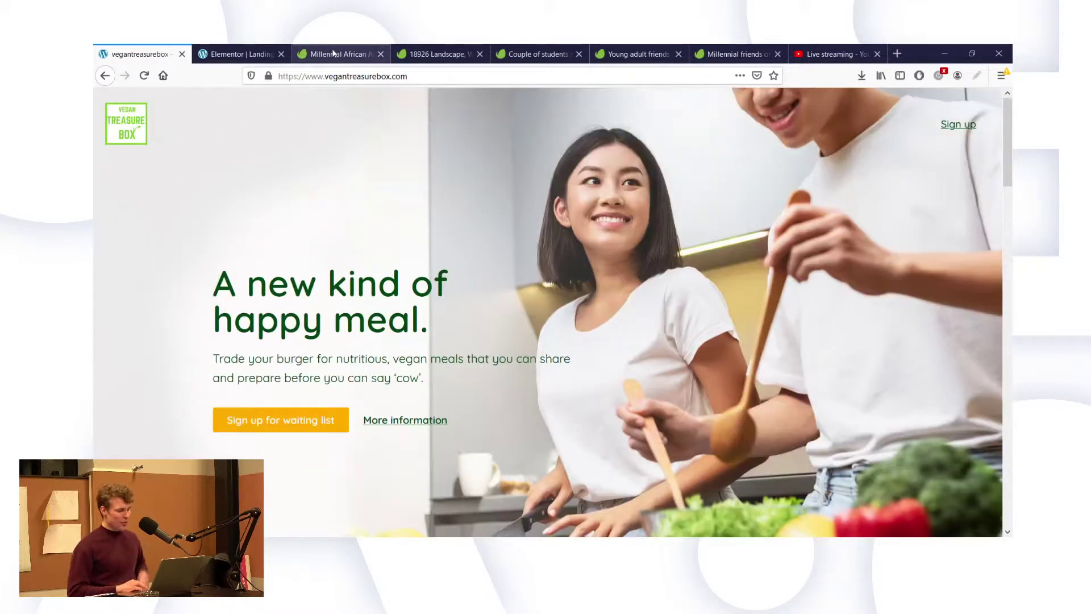
Load the drawmate.co website in the stock-photo tab.
click(333, 53)
click(332, 76)
text(d)
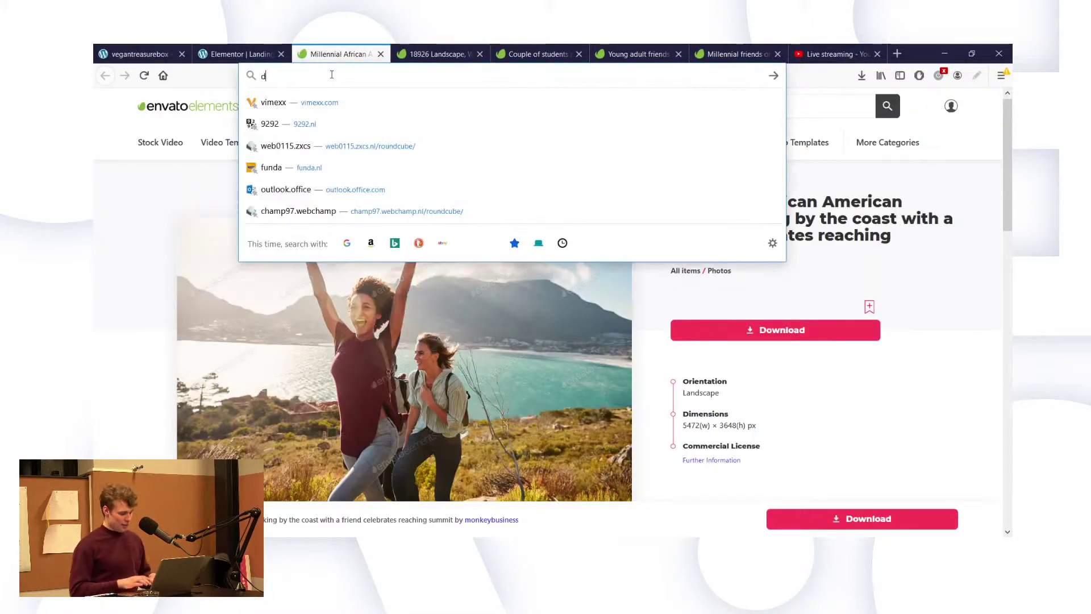
text(rawmate.)
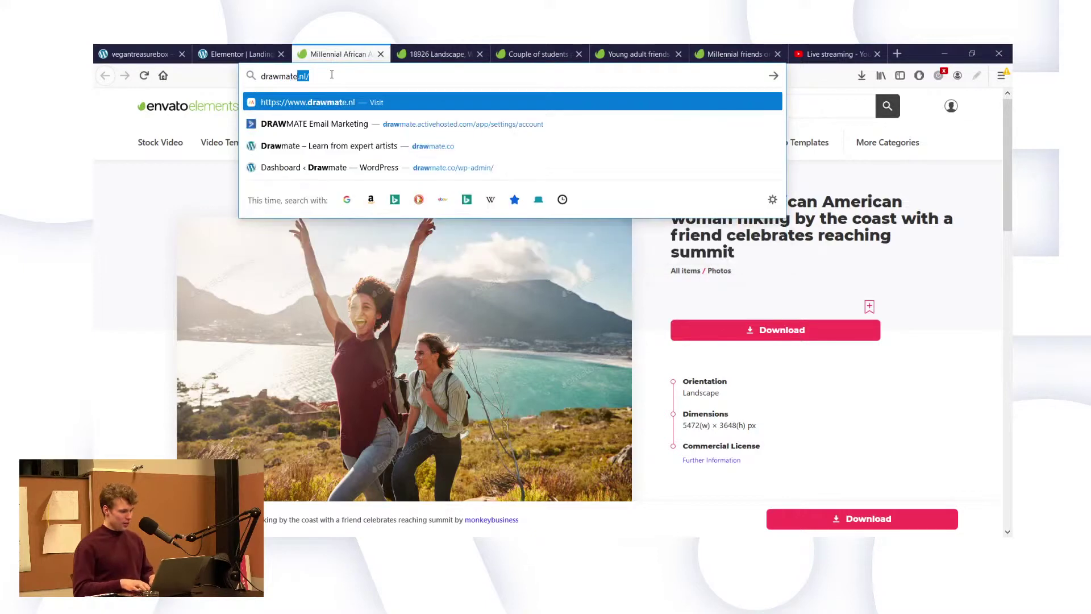
text(co)
key(Return)
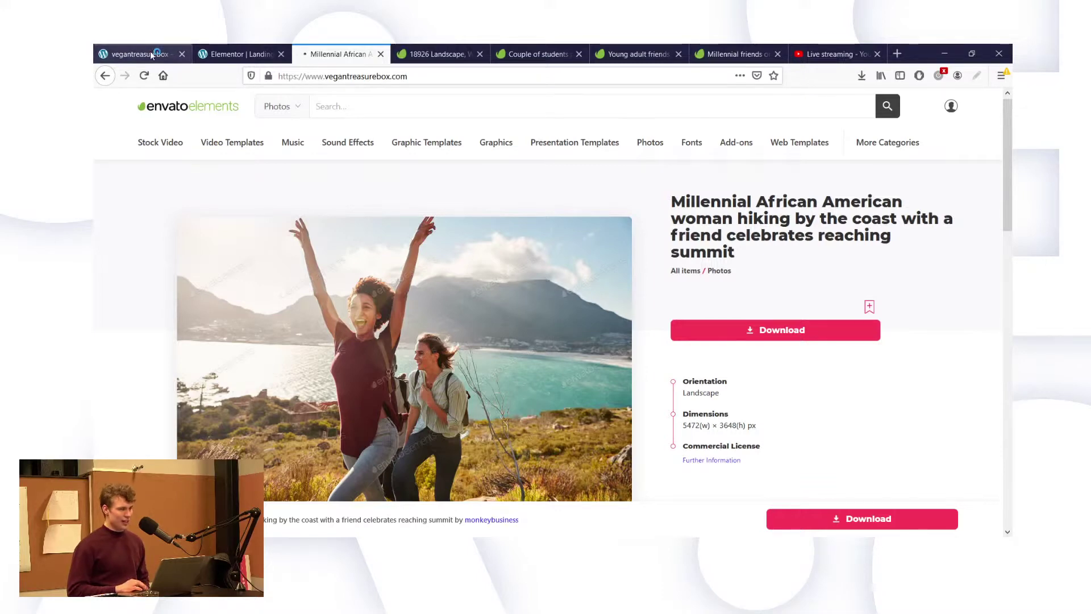
Compare the Vegan Treasure Box landing page with the stock photo page.
click(139, 54)
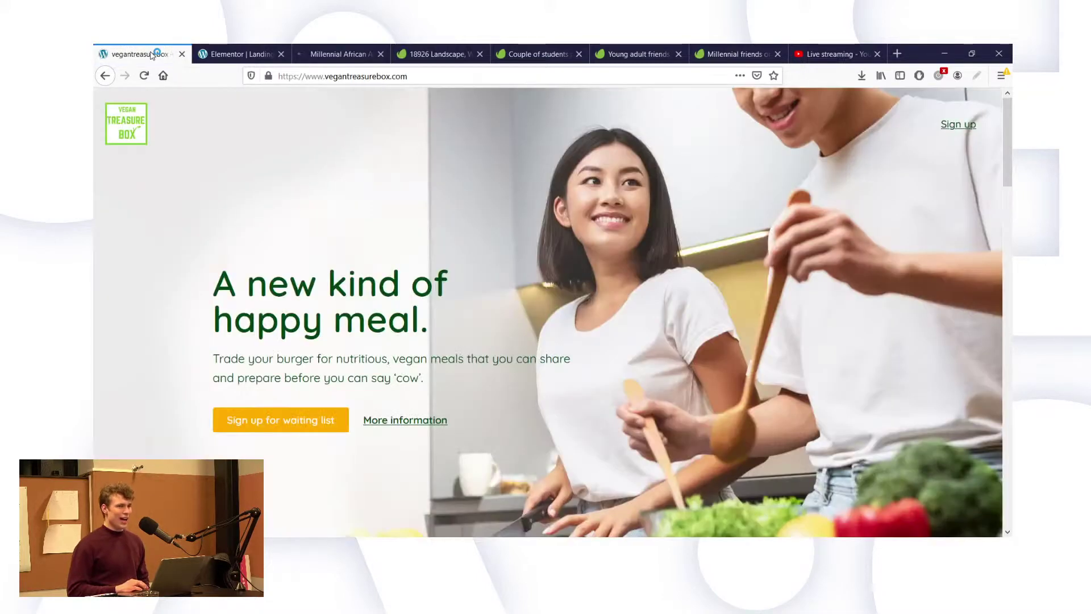
click(350, 51)
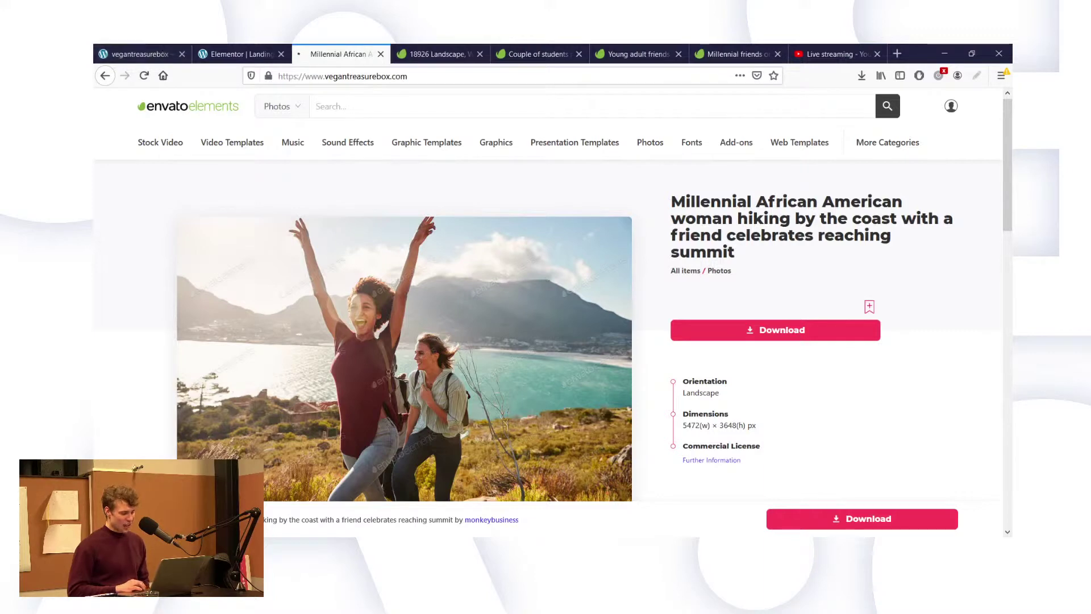
key(ctrl+1)
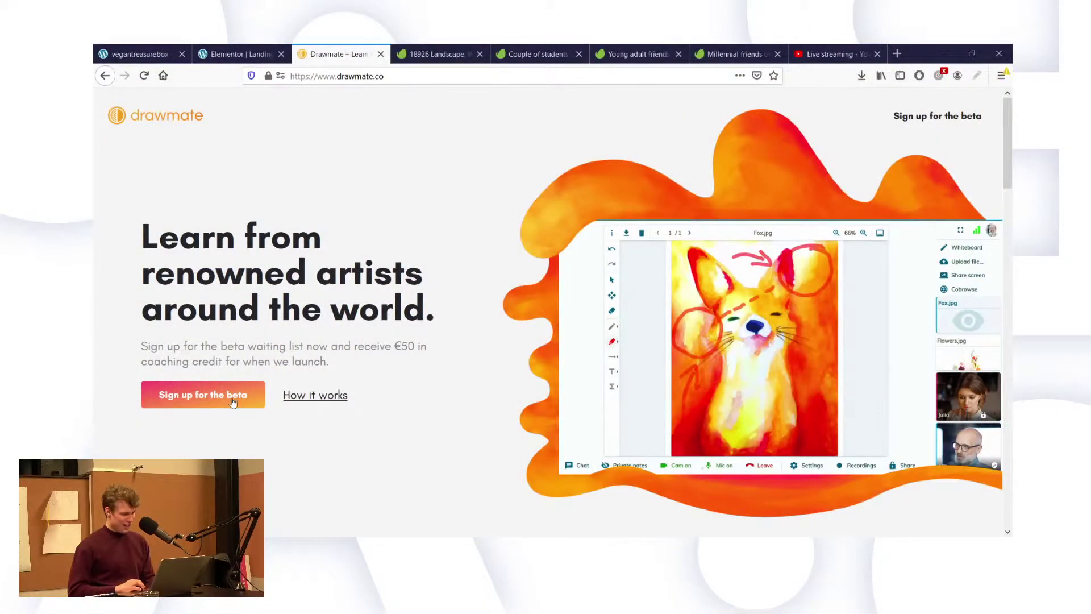
Submit a test Drawmate beta sign-up with a first name and e-mail, then return to Elementor.
click(219, 392)
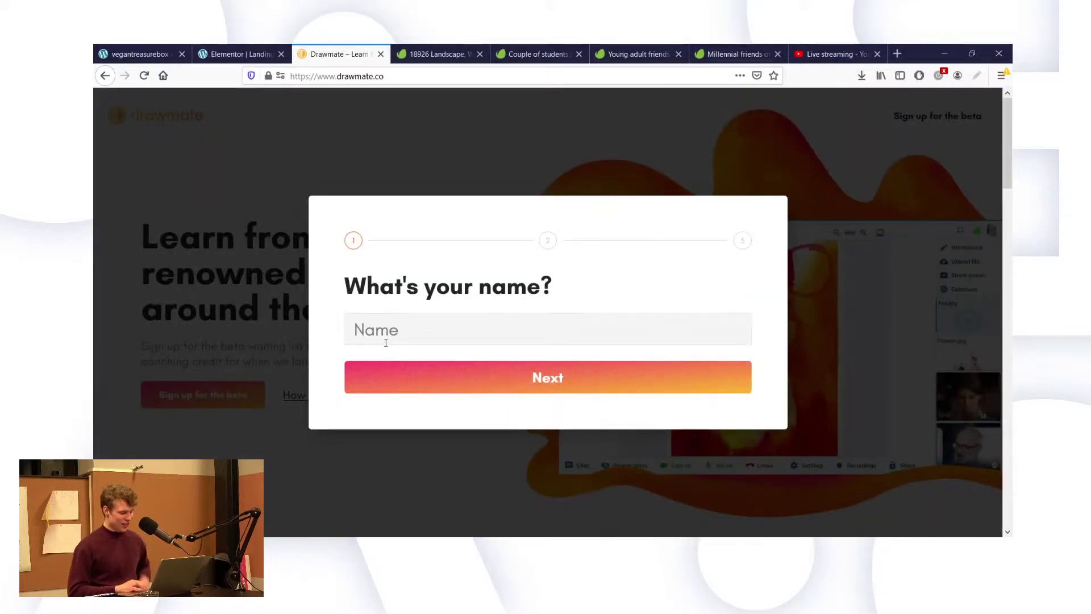
text(Griffin)
key(Return)
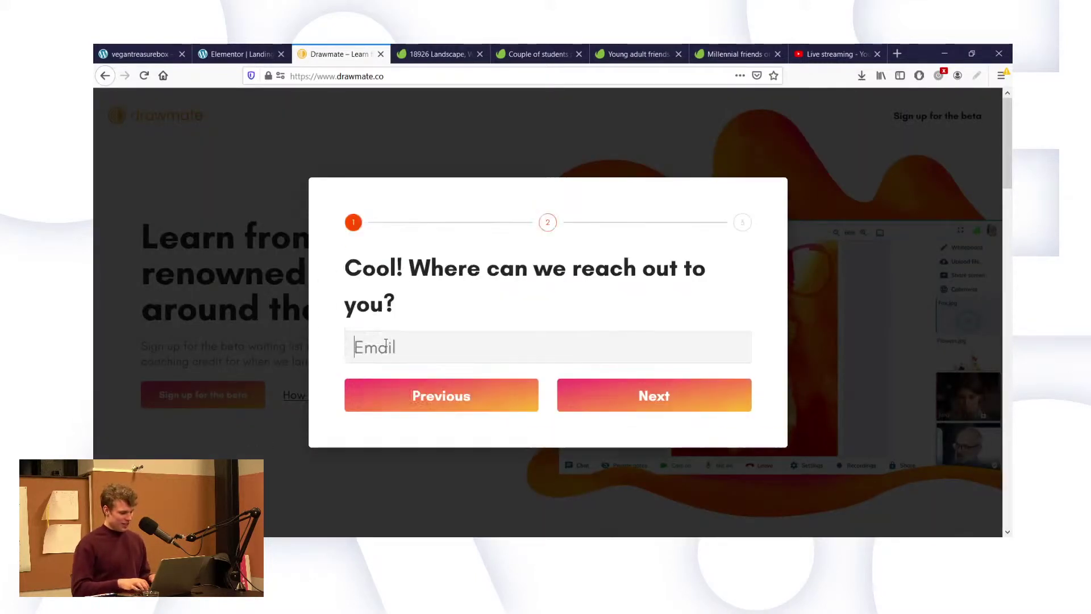
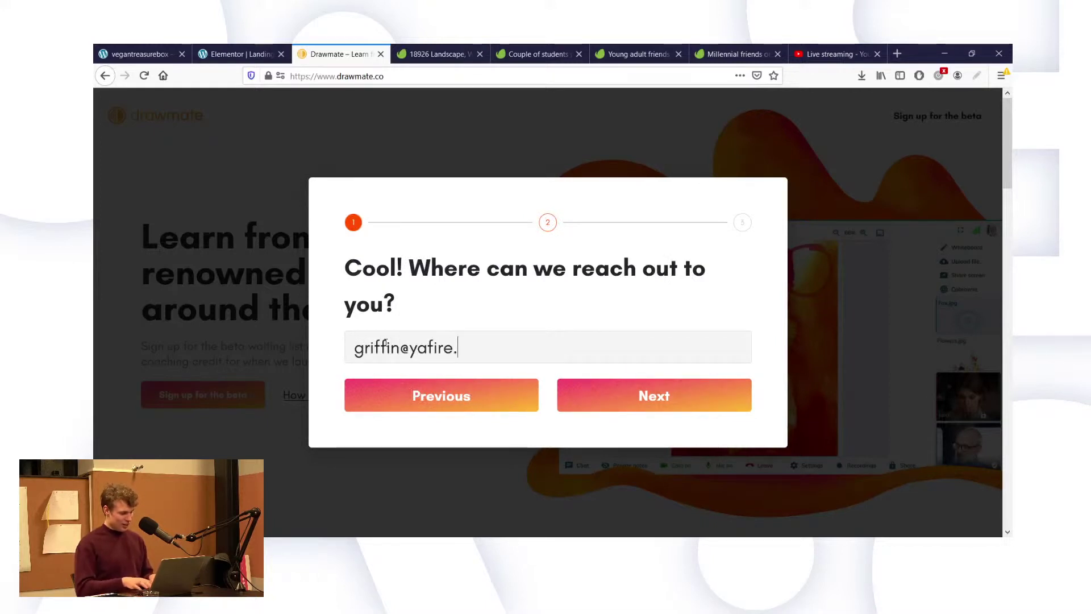
key(Return)
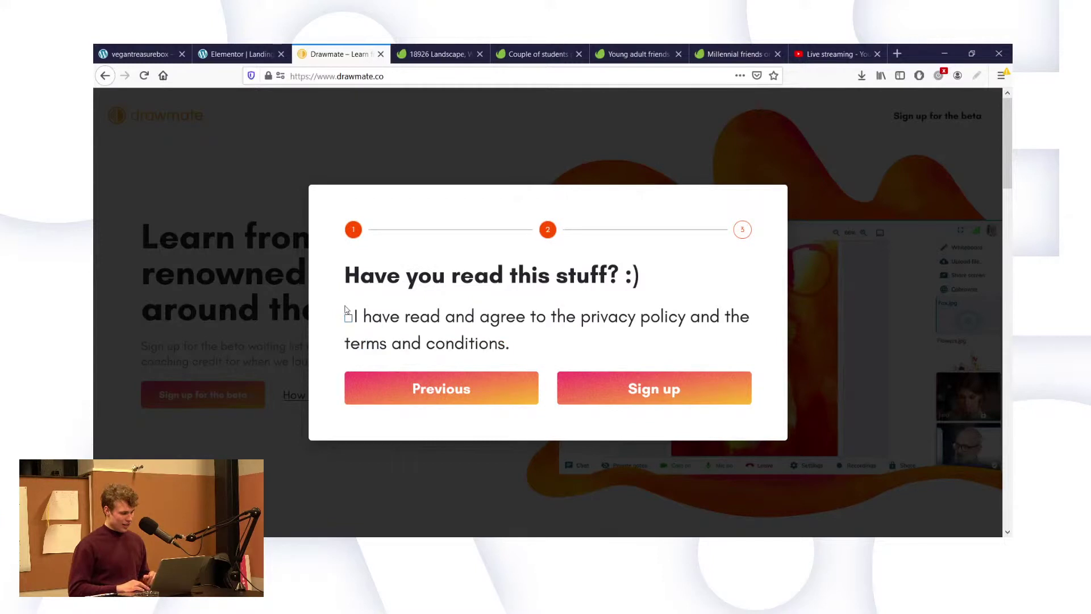
click(630, 391)
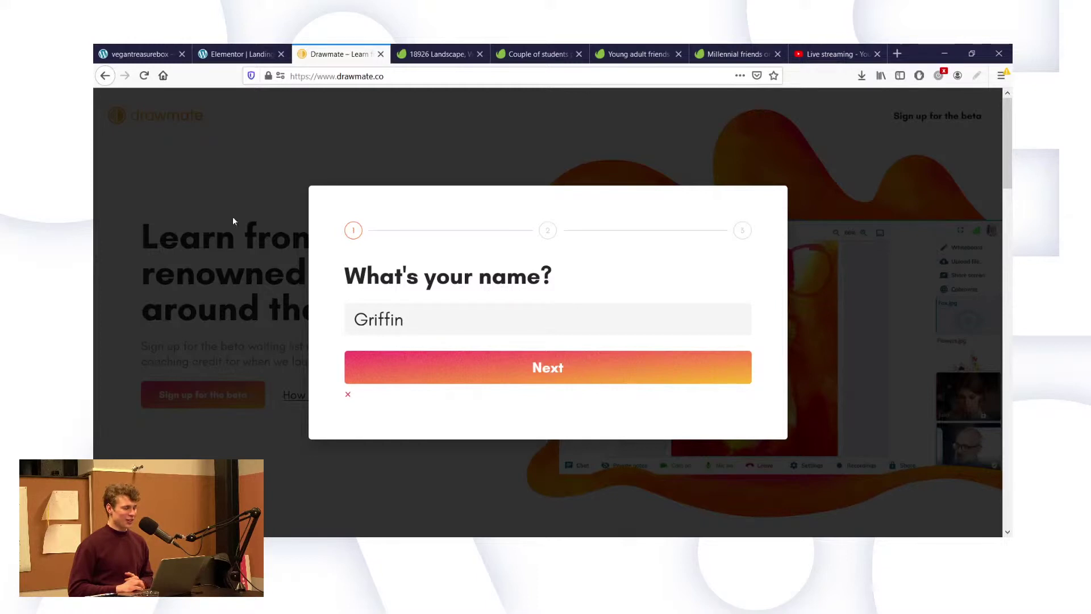
click(233, 44)
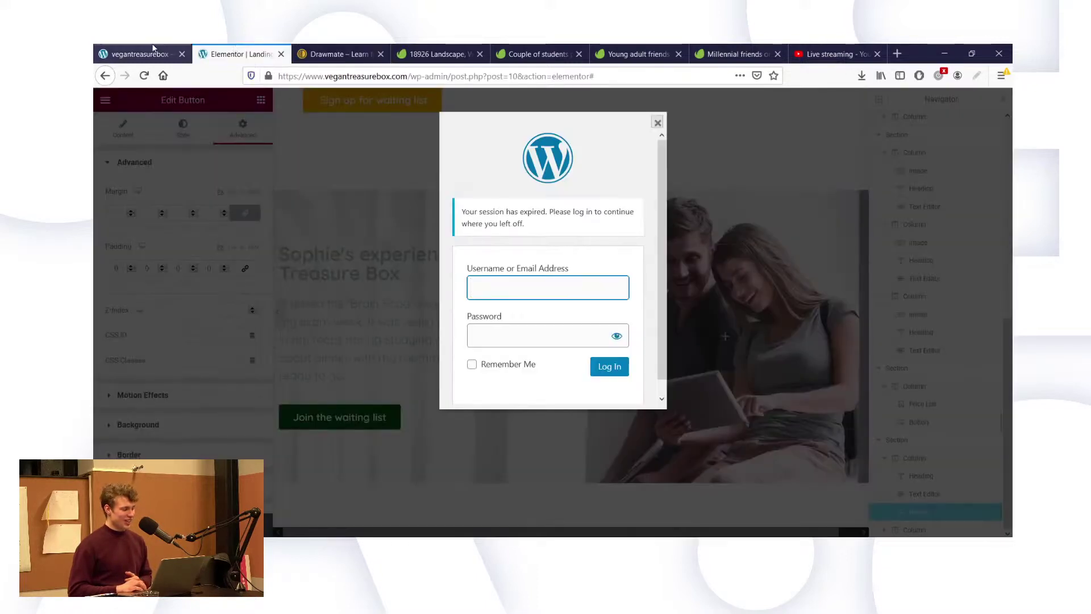
Leave the session-expired login for the live Vegan Treasure Box page.
click(139, 53)
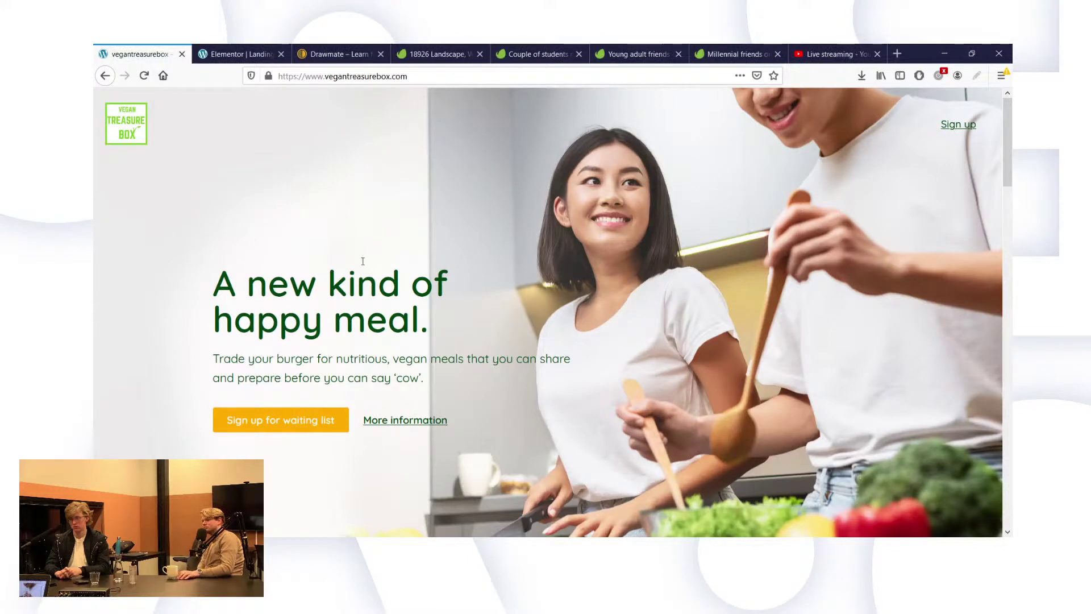
scroll(384, 255, down, 6)
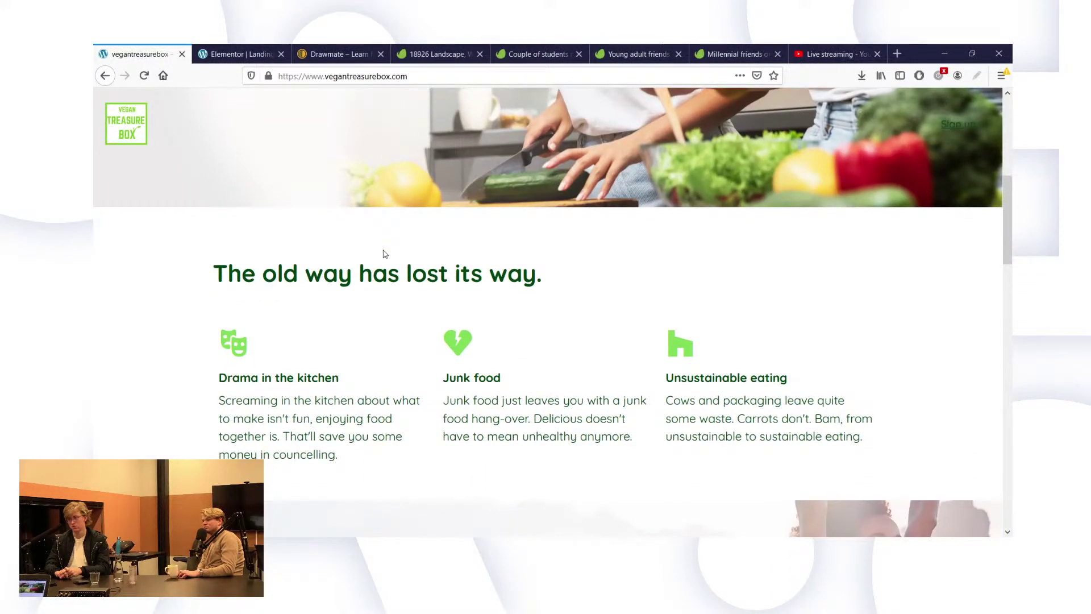
scroll(384, 254, down, 5)
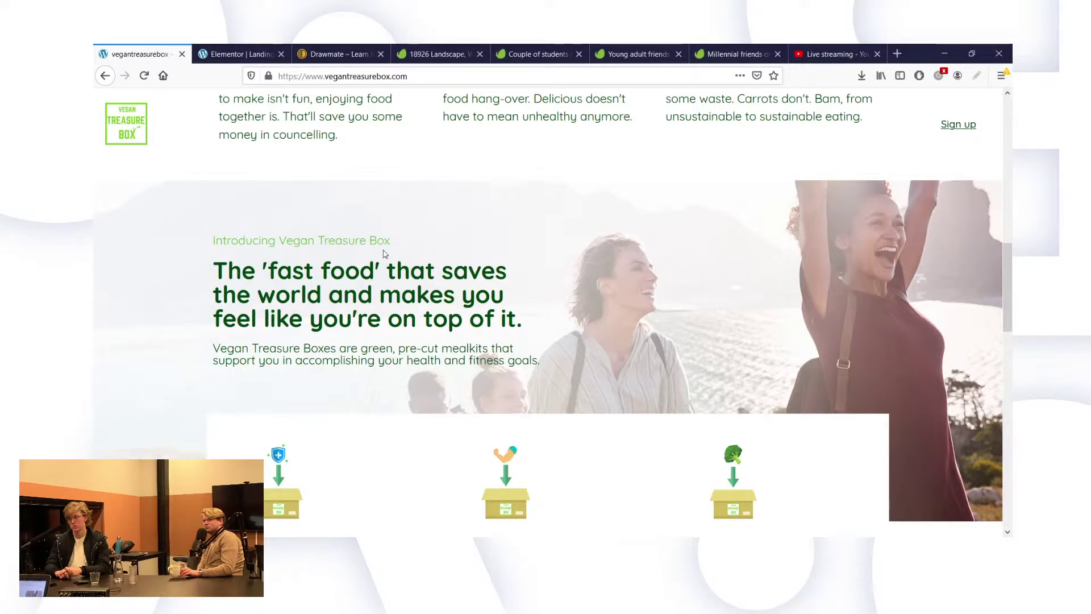
scroll(385, 254, down, 2)
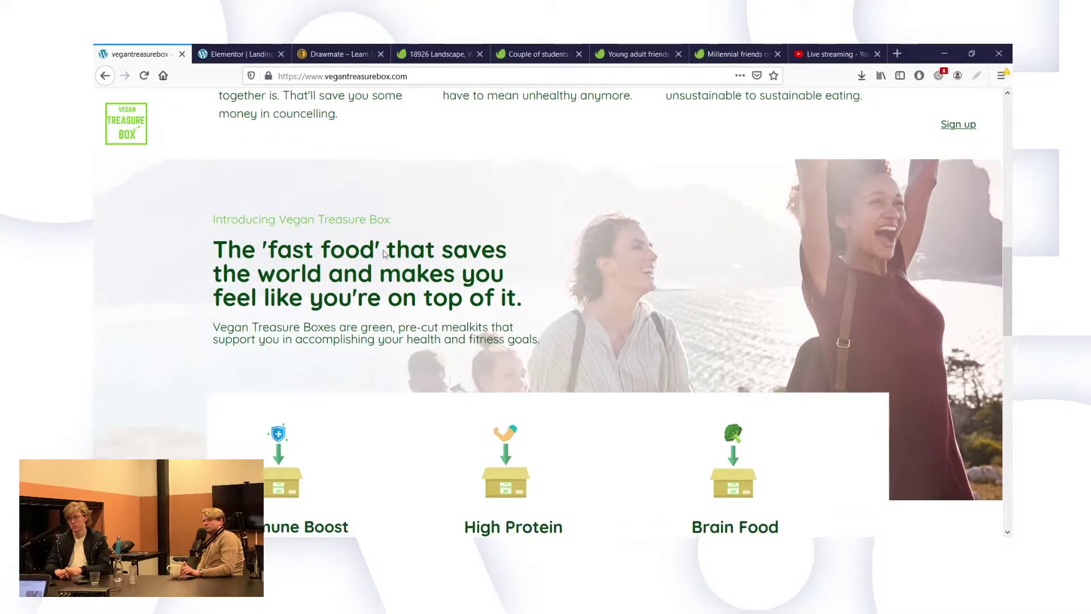
scroll(386, 238, down, 5)
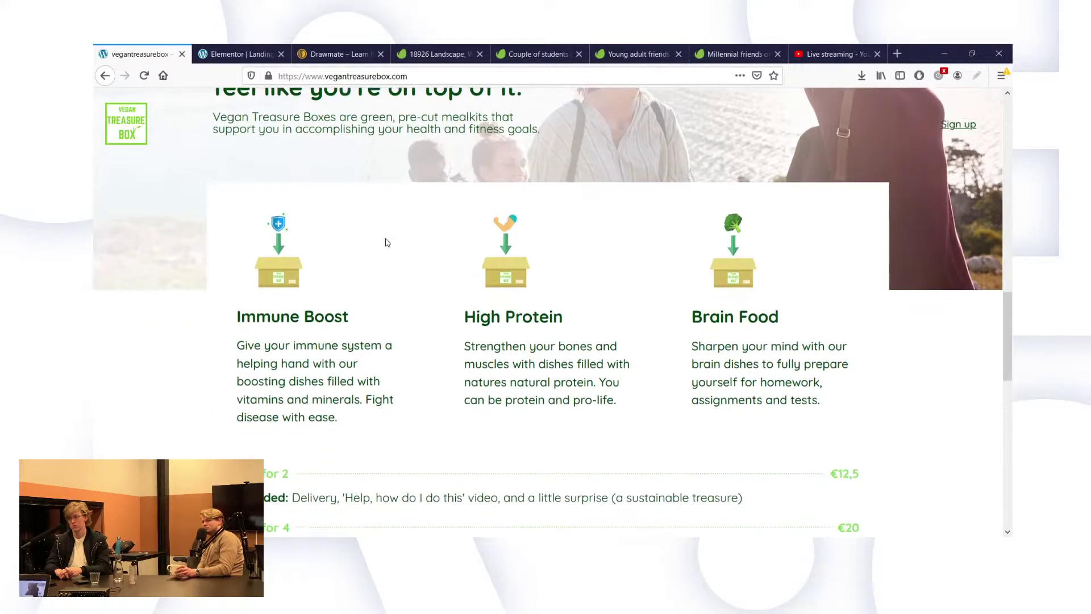
scroll(386, 243, down, 3)
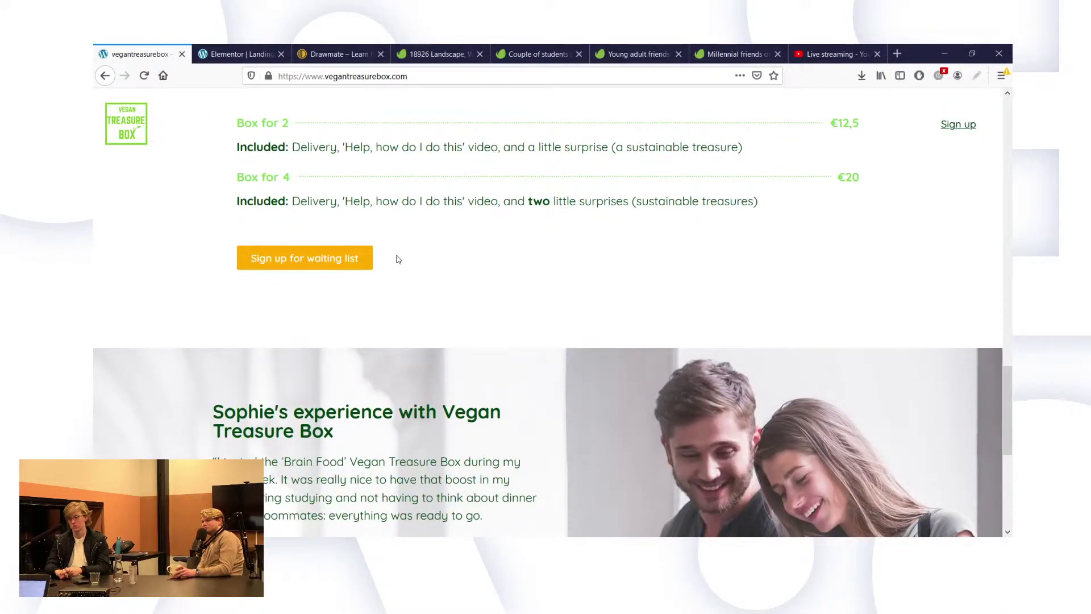
scroll(398, 259, up, 3)
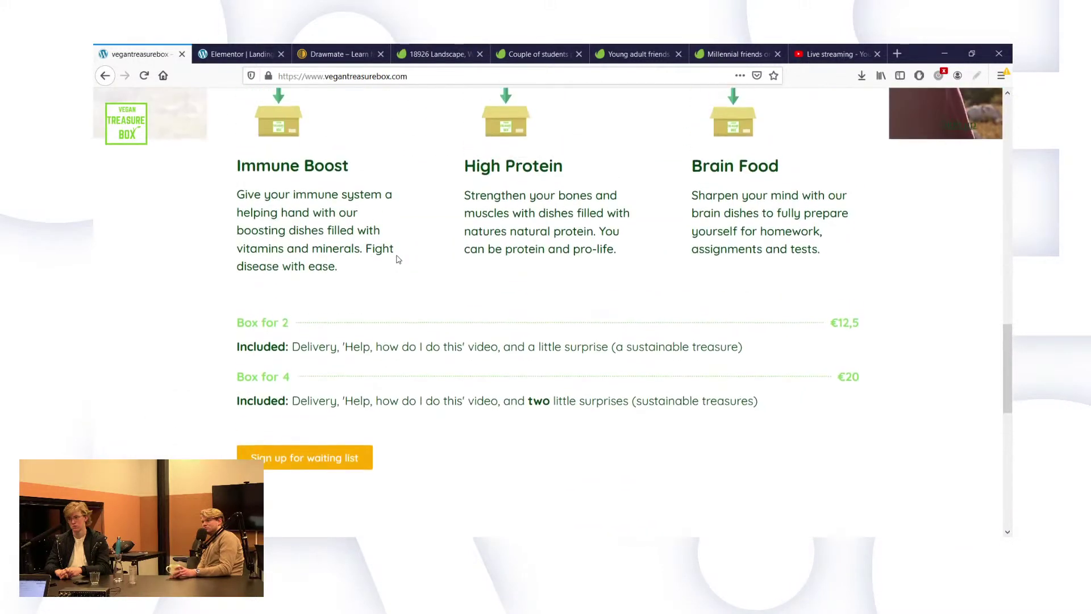
scroll(398, 260, up, 3)
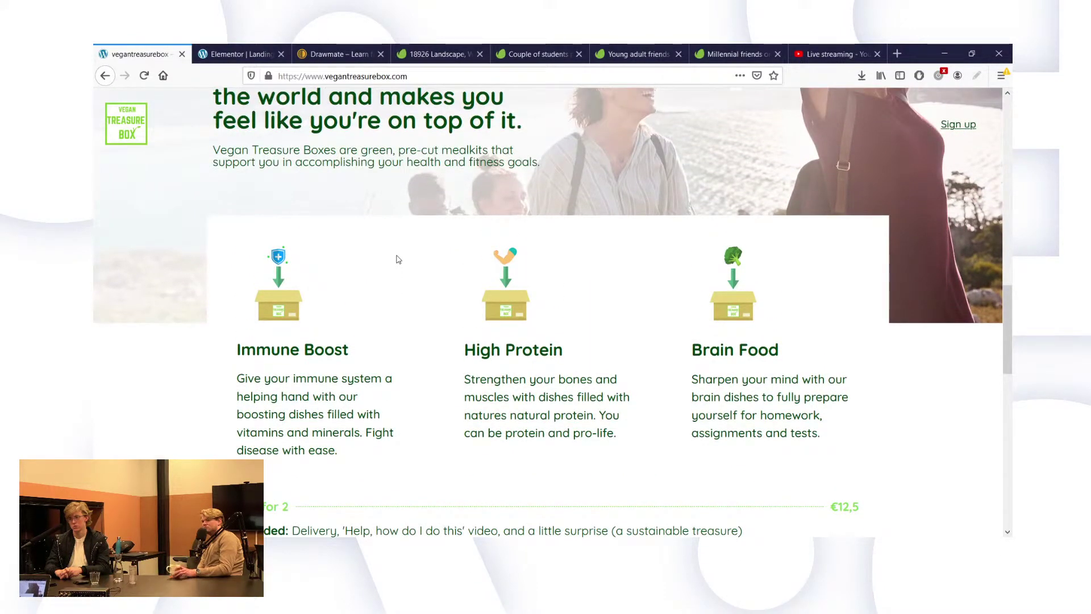
scroll(398, 259, down, 5)
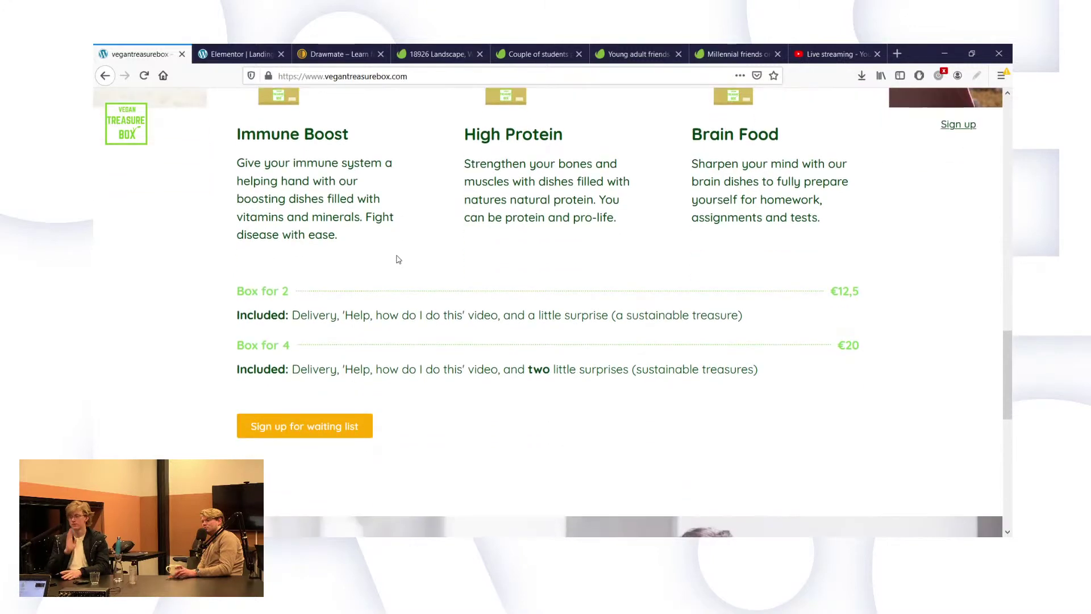
scroll(398, 260, down, 2)
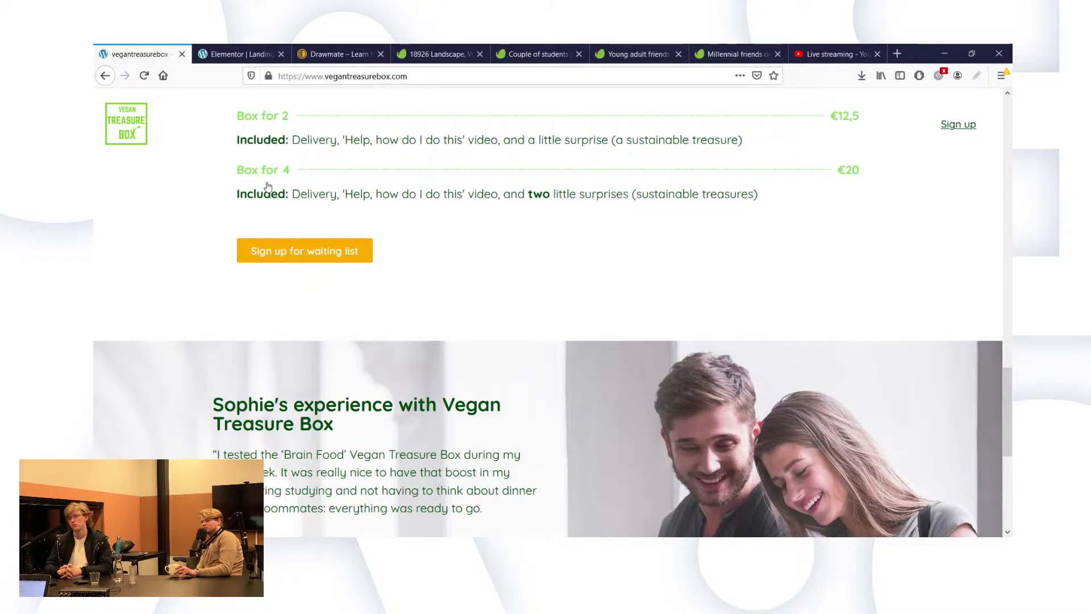
scroll(267, 185, down, 2)
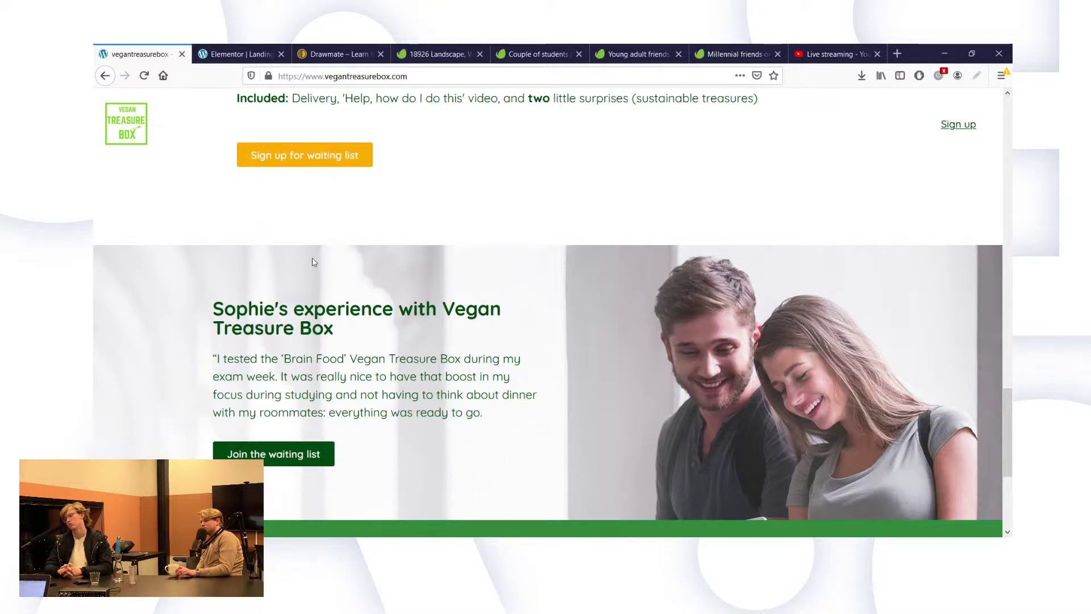
scroll(383, 227, up, 15)
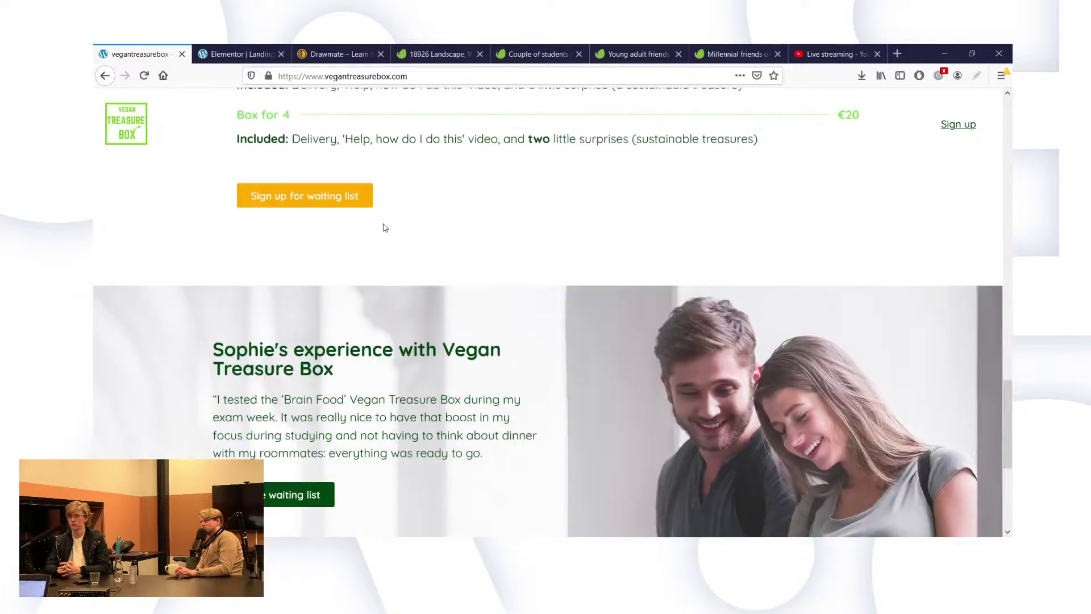
scroll(383, 227, up, 5)
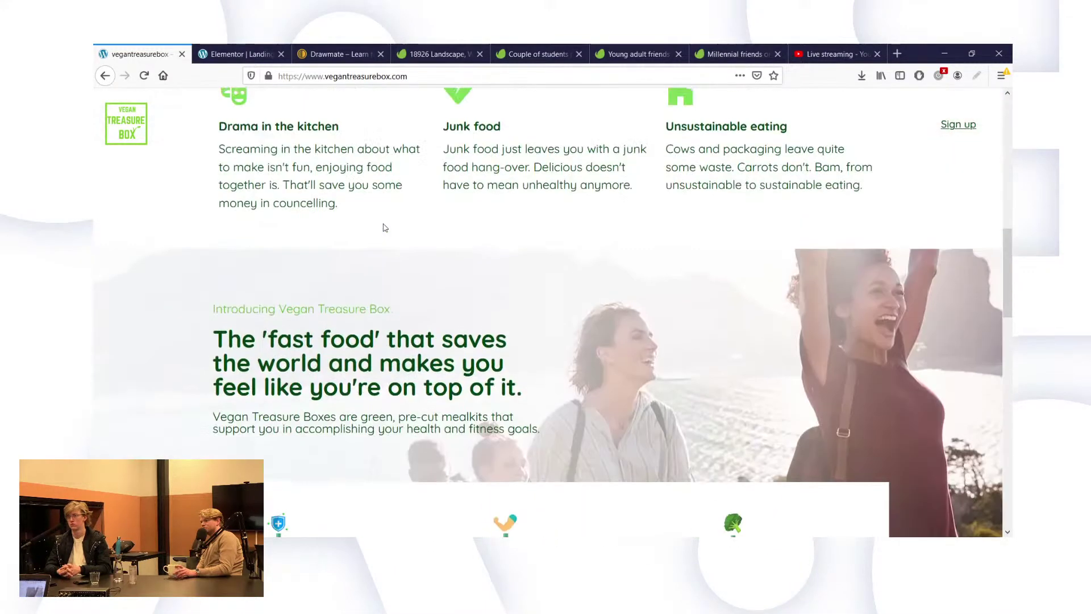